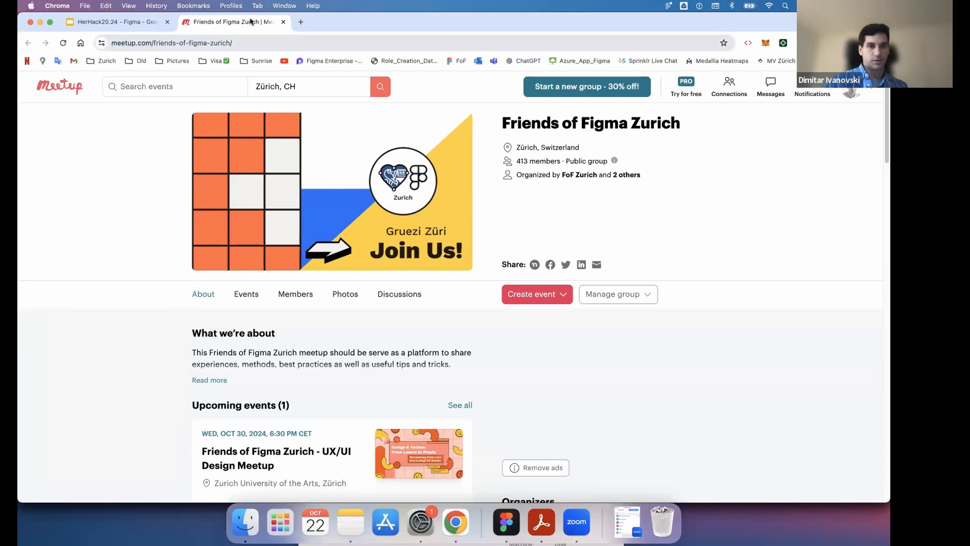
- Close the Meetup page and open the figma.com link from slide 10 of the presentation
{"action": "key", "text": "super+w"}
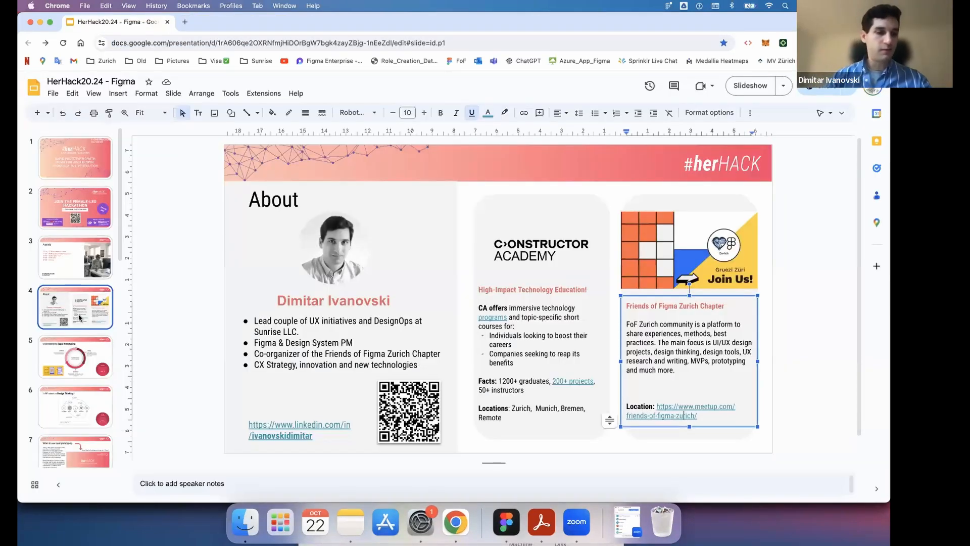
{"action": "scroll", "coordinate": [97, 426], "scroll_direction": "down", "scroll_amount": 3}
{"action": "left_click", "coordinate": [97, 426]}
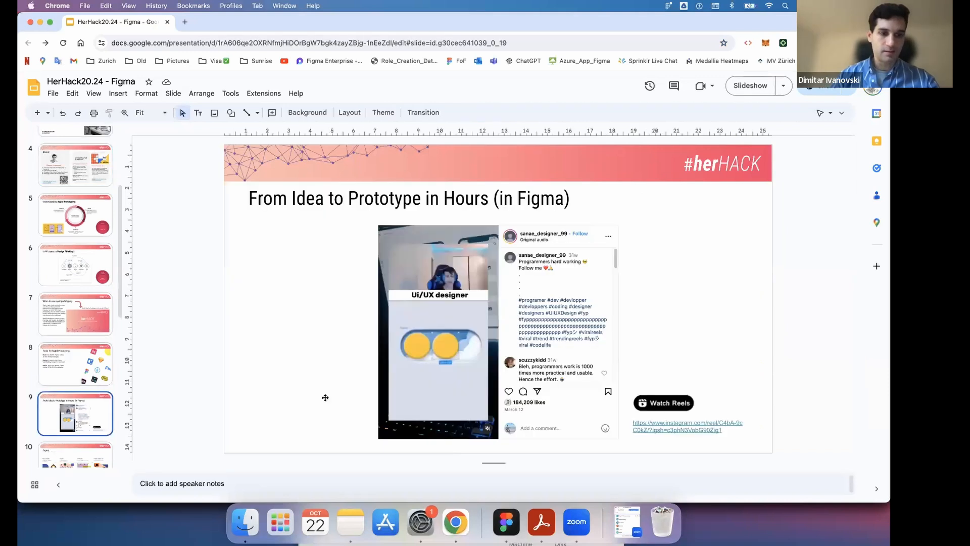
{"action": "scroll", "coordinate": [86, 348], "scroll_direction": "down", "scroll_amount": 5}
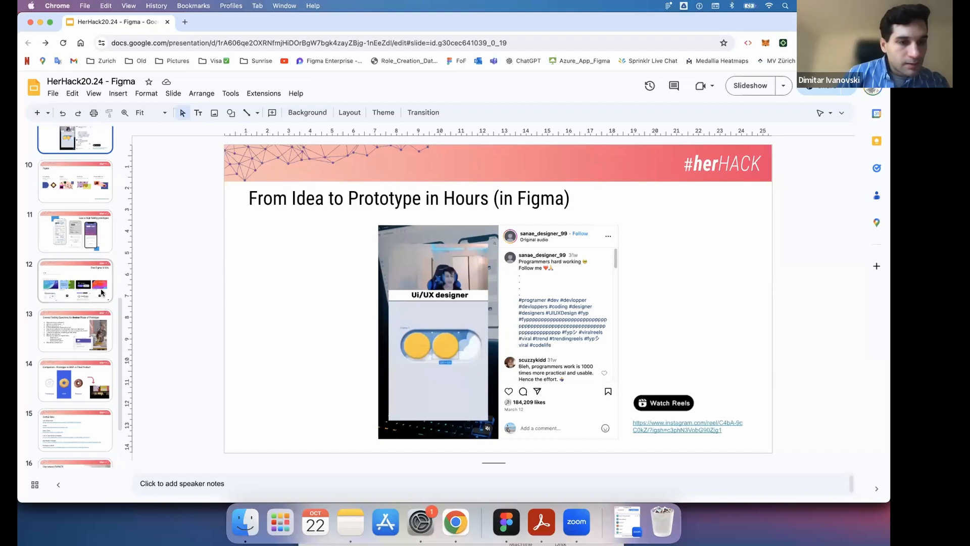
{"action": "left_click", "coordinate": [87, 192]}
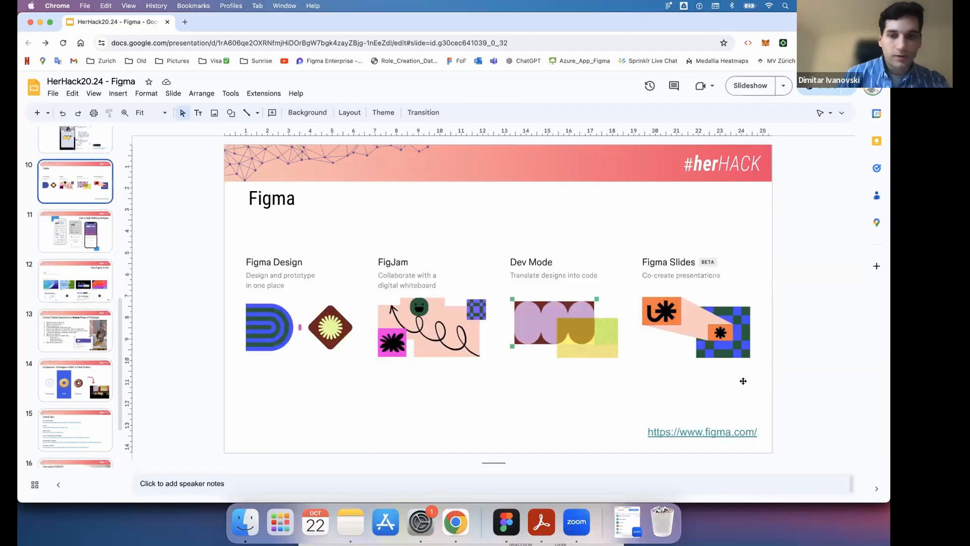
{"action": "left_click", "coordinate": [720, 432]}
{"action": "left_click", "coordinate": [692, 448]}
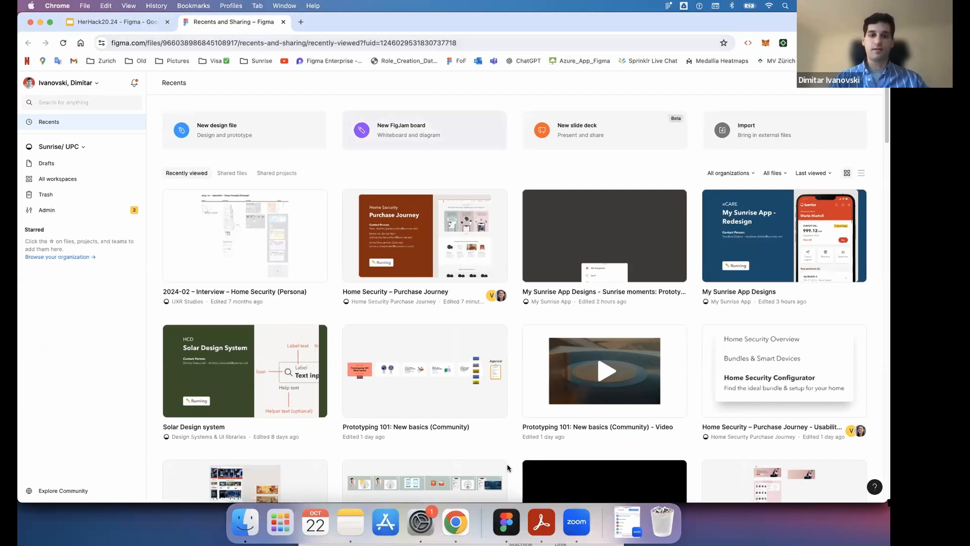
- View the Figma desktop app, then return to Chrome and check the account options in Figma
{"action": "left_click", "coordinate": [502, 532]}
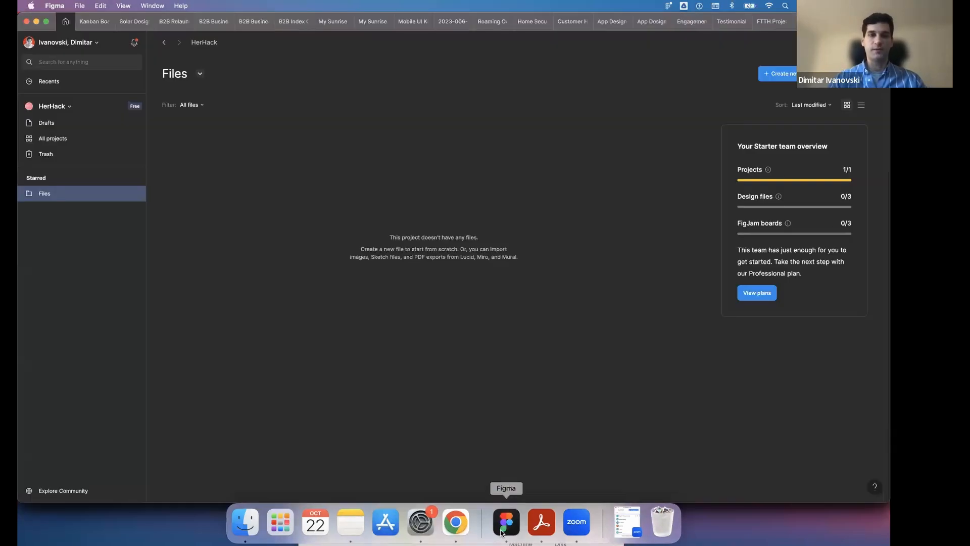
{"action": "left_click", "coordinate": [456, 527]}
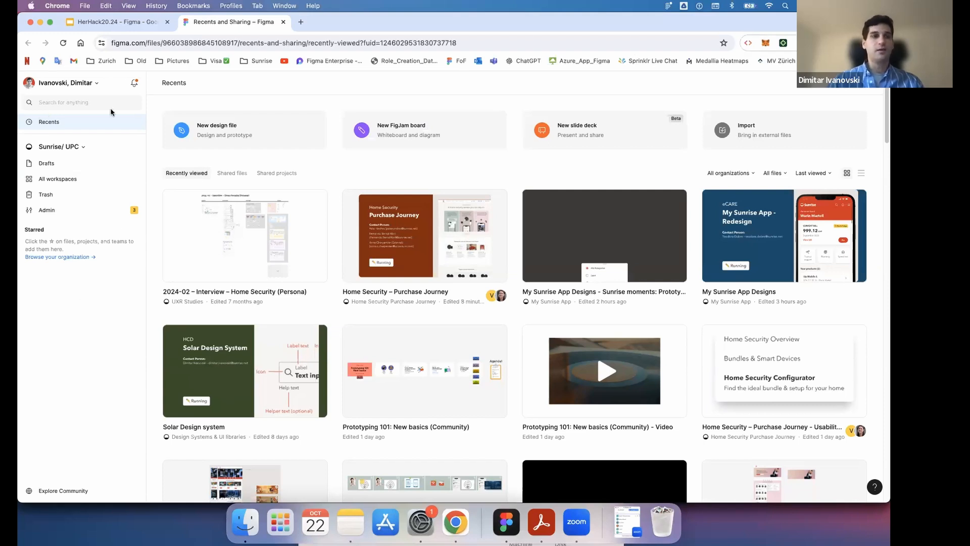
{"action": "left_click", "coordinate": [97, 83]}
{"action": "left_click", "coordinate": [97, 84]}
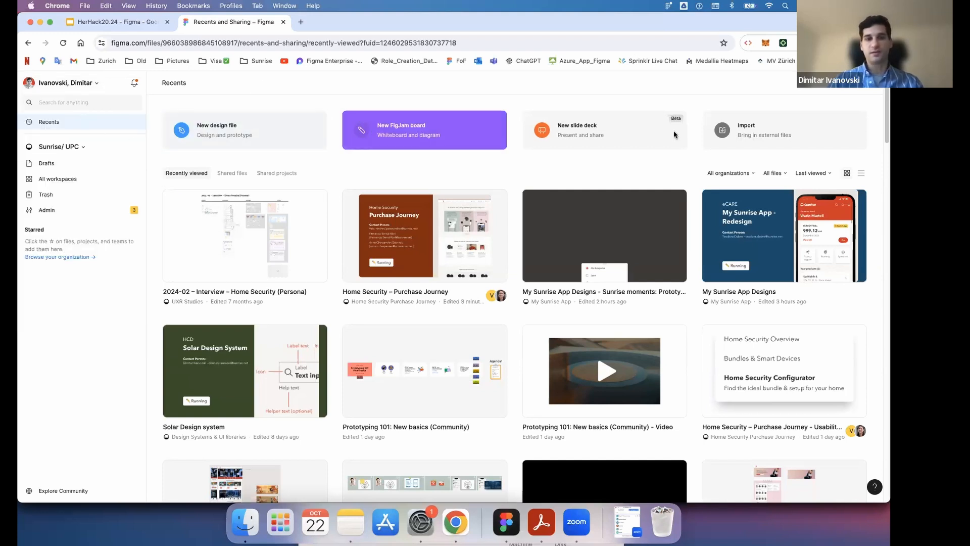
- Switch to the HerHack team in Figma and review the list of available teams
{"action": "left_click", "coordinate": [77, 147]}
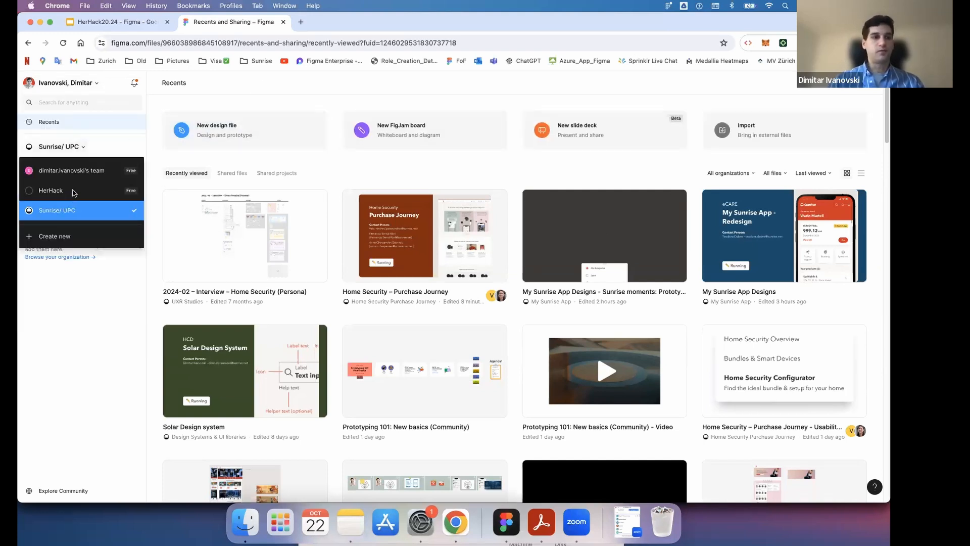
{"action": "left_click", "coordinate": [72, 195]}
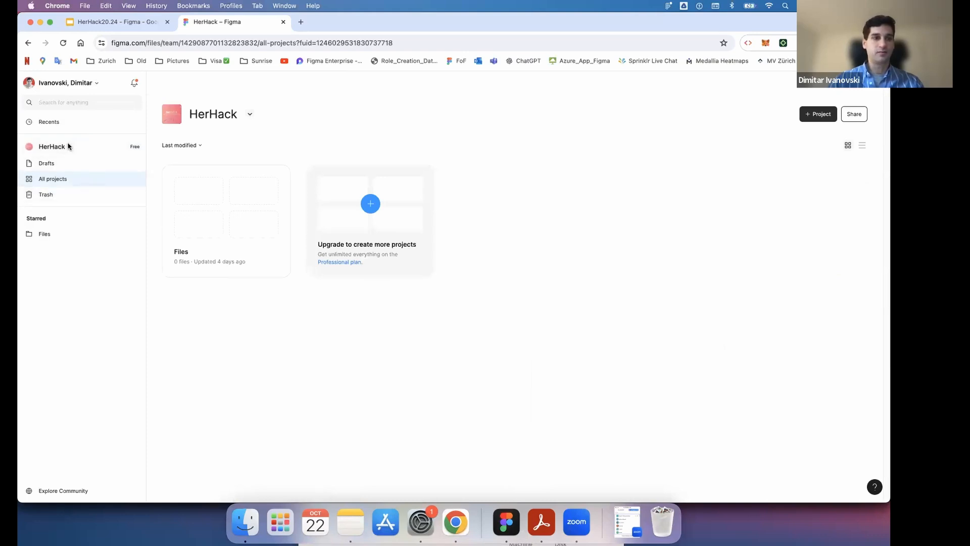
{"action": "left_click", "coordinate": [69, 147]}
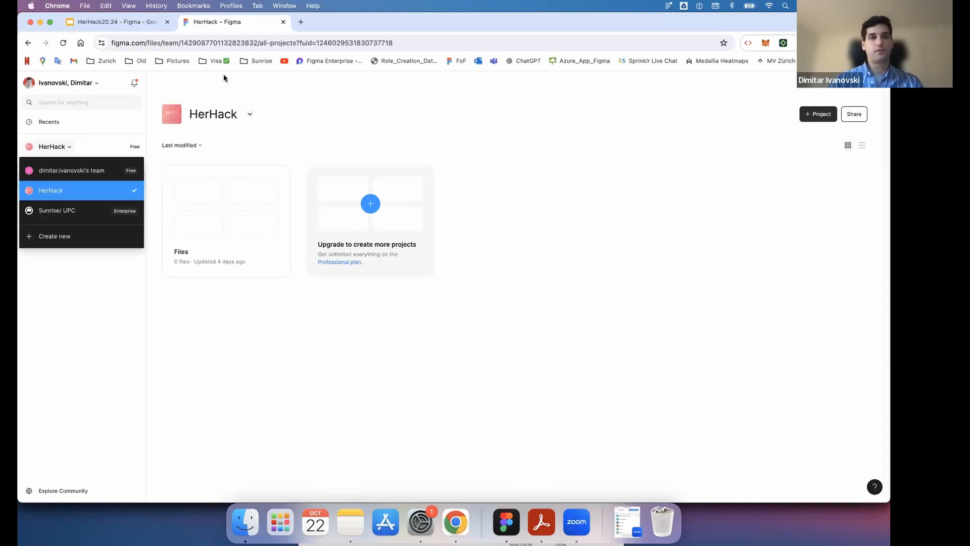
{"action": "left_click", "coordinate": [69, 147]}
{"action": "left_click", "coordinate": [69, 147]}
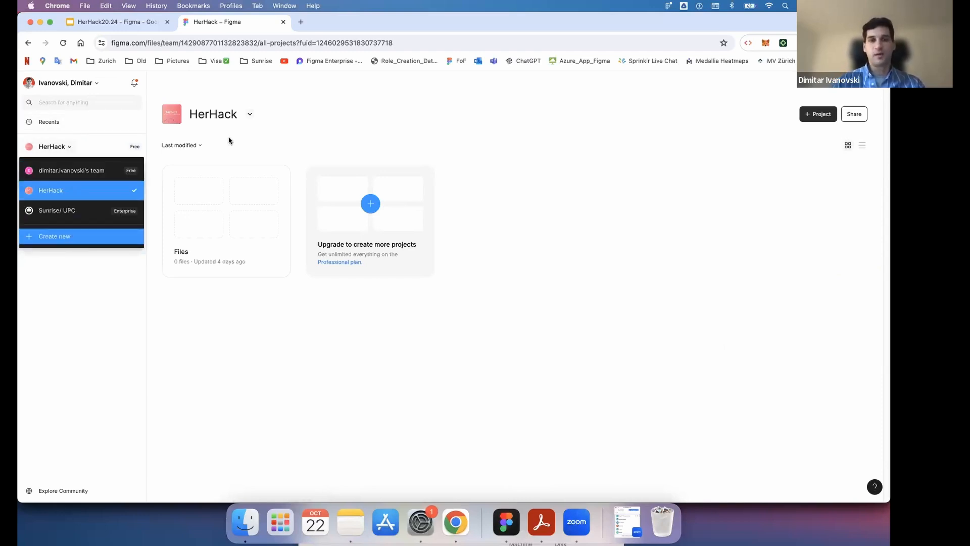
{"action": "left_click", "coordinate": [299, 101]}
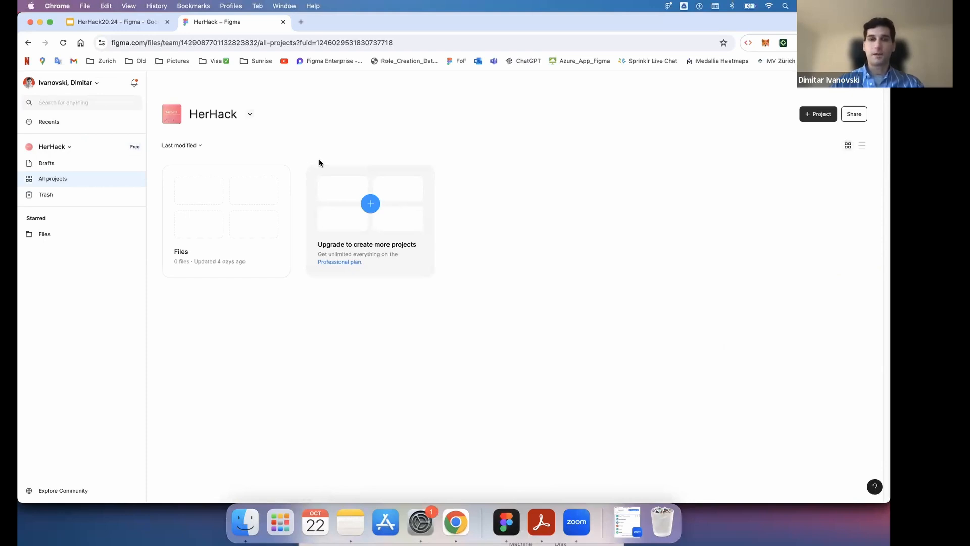
- Look through the HerHack team's Files project, its drafts and the recent files
{"action": "left_click", "coordinate": [249, 257]}
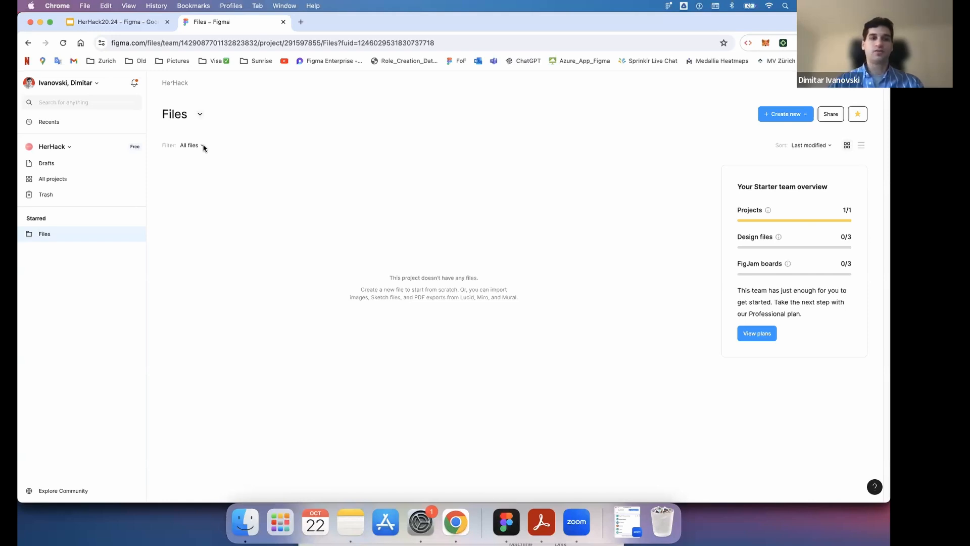
{"action": "left_click", "coordinate": [69, 162]}
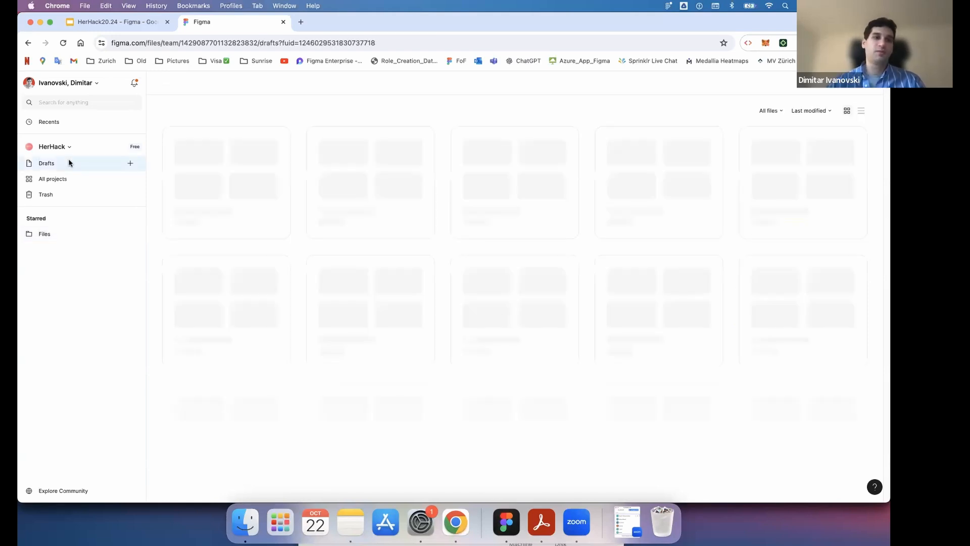
{"action": "left_click", "coordinate": [66, 124]}
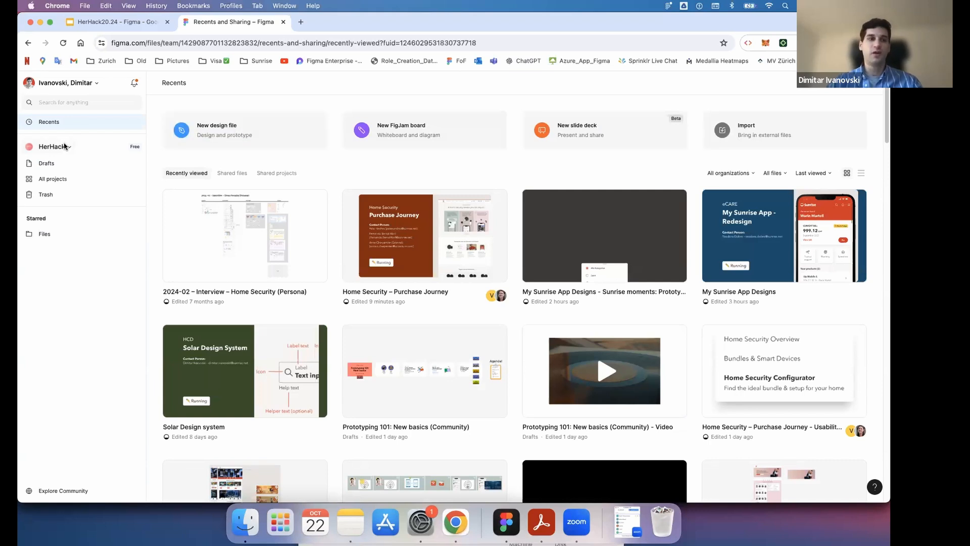
- Create a new design file in the HerHack team's starred Files project
{"action": "left_click", "coordinate": [44, 233]}
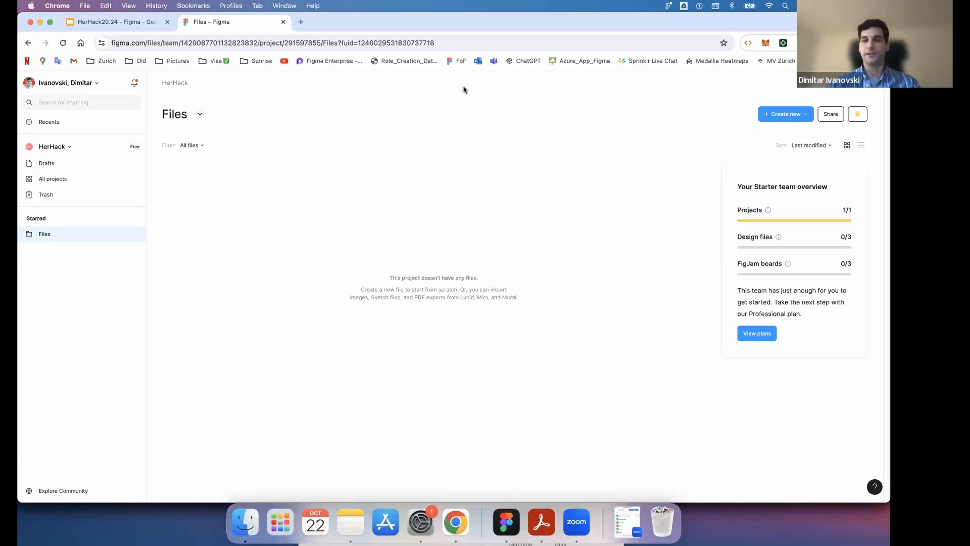
{"action": "left_click", "coordinate": [807, 111]}
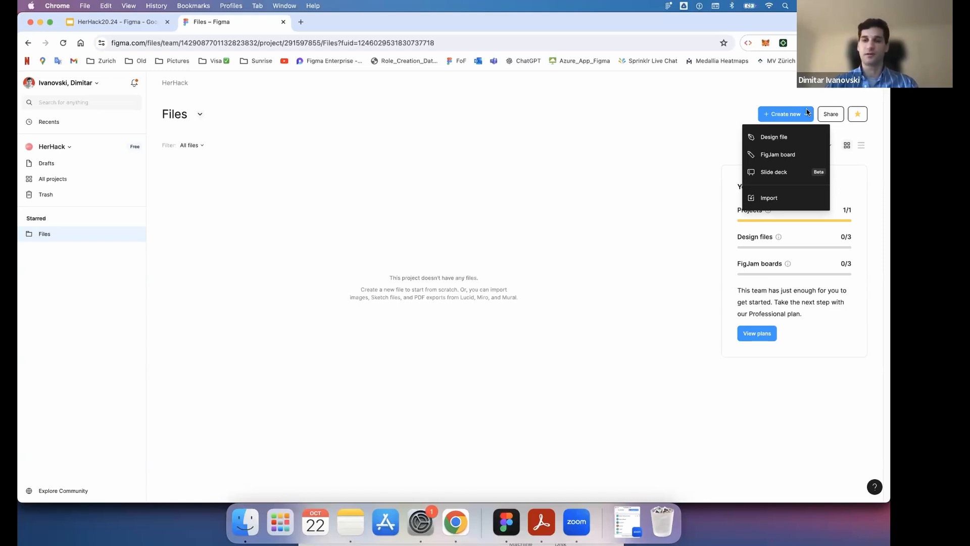
{"action": "left_click", "coordinate": [796, 139]}
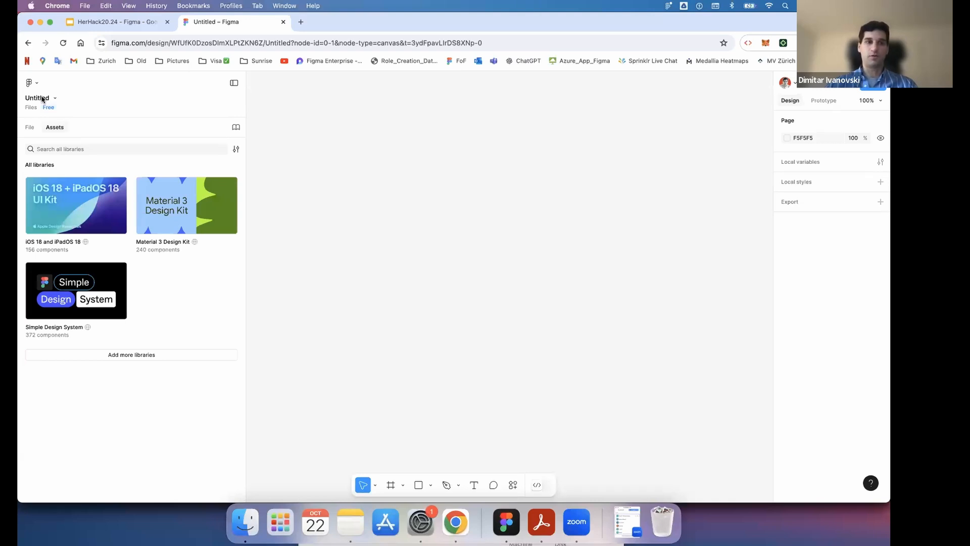
- Rename the untitled design file as Test Project
{"action": "double_click", "coordinate": [42, 98]}
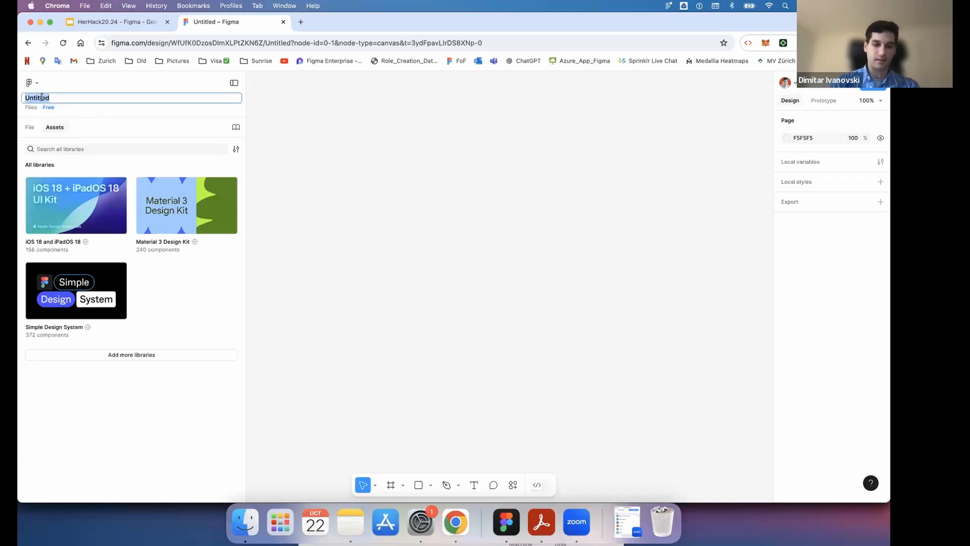
{"action": "type", "text": "Test"}
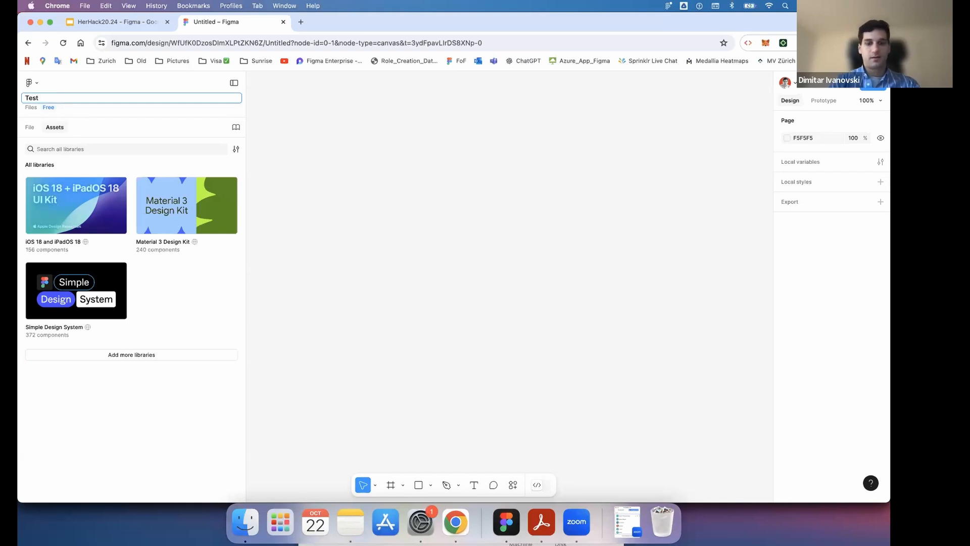
{"action": "type", "text": " Project"}
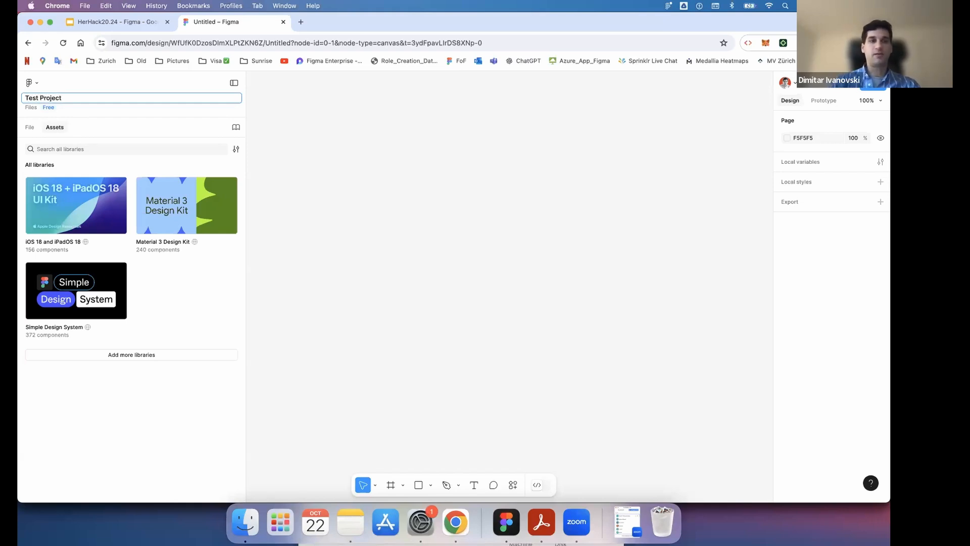
{"action": "left_click", "coordinate": [408, 146]}
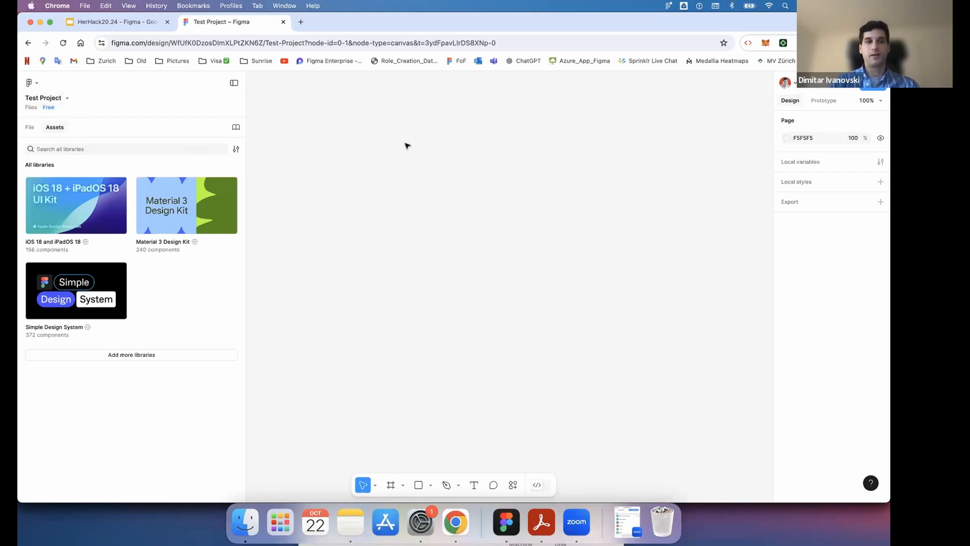
- Open the "Get started here" Figma community link from the presentation's Useful links slide
{"action": "left_click", "coordinate": [128, 29]}
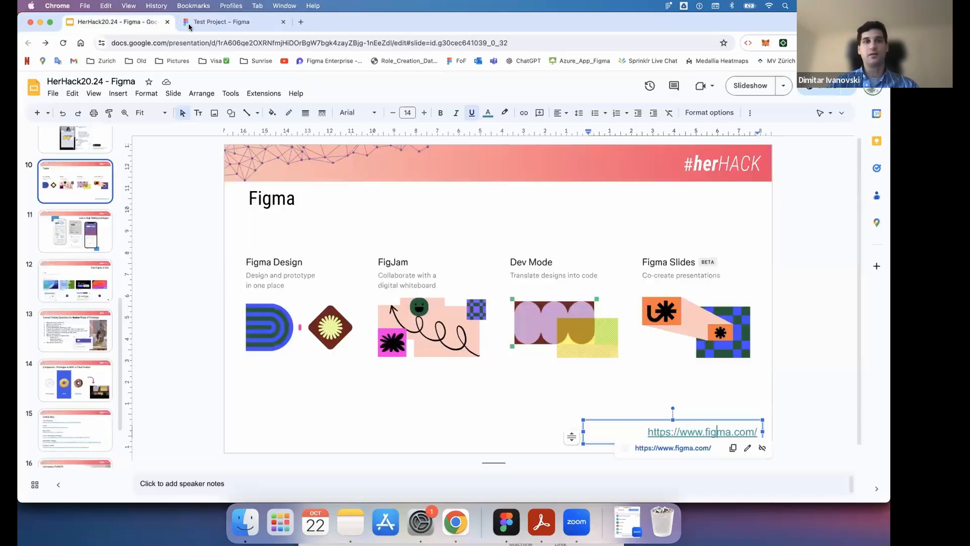
{"action": "scroll", "coordinate": [96, 354], "scroll_direction": "down", "scroll_amount": 3}
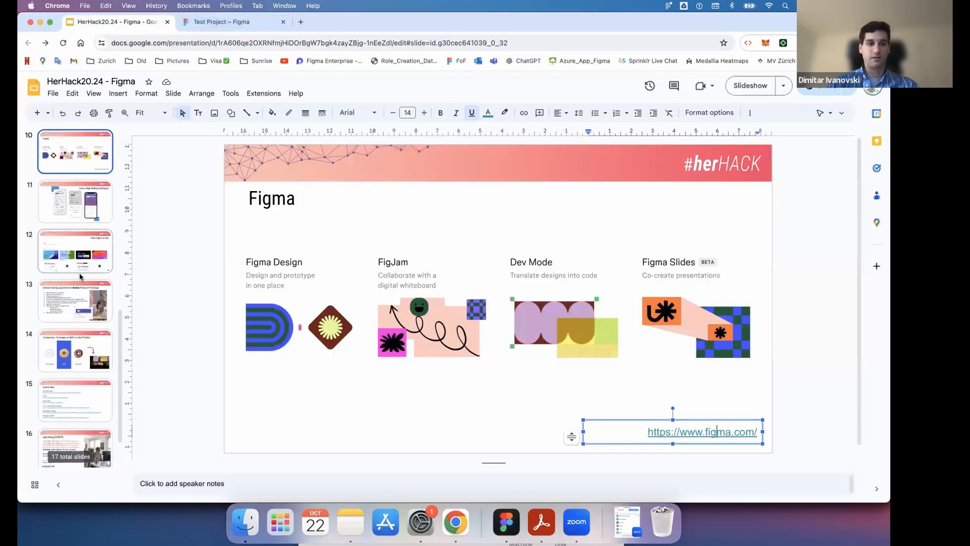
{"action": "left_click", "coordinate": [99, 378]}
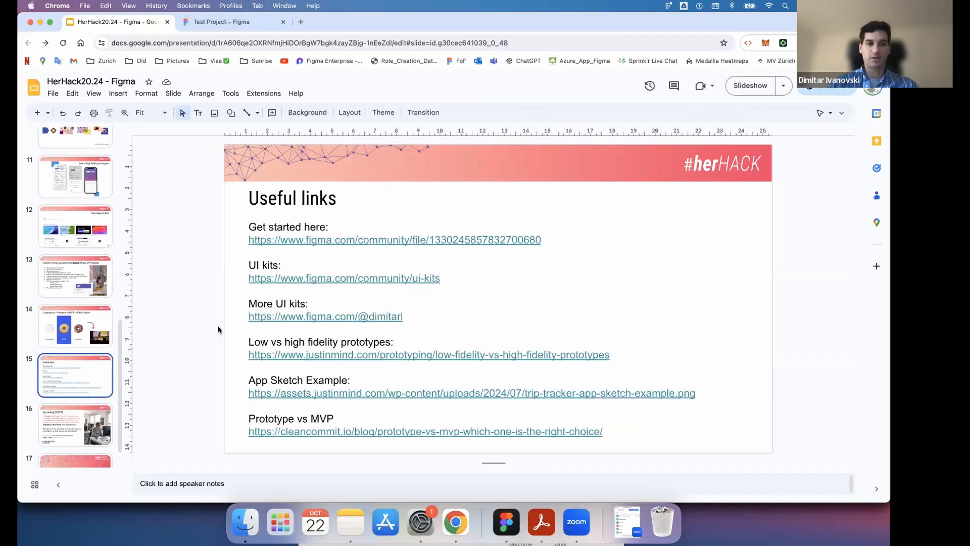
{"action": "left_click", "coordinate": [356, 240]}
{"action": "left_click", "coordinate": [338, 256]}
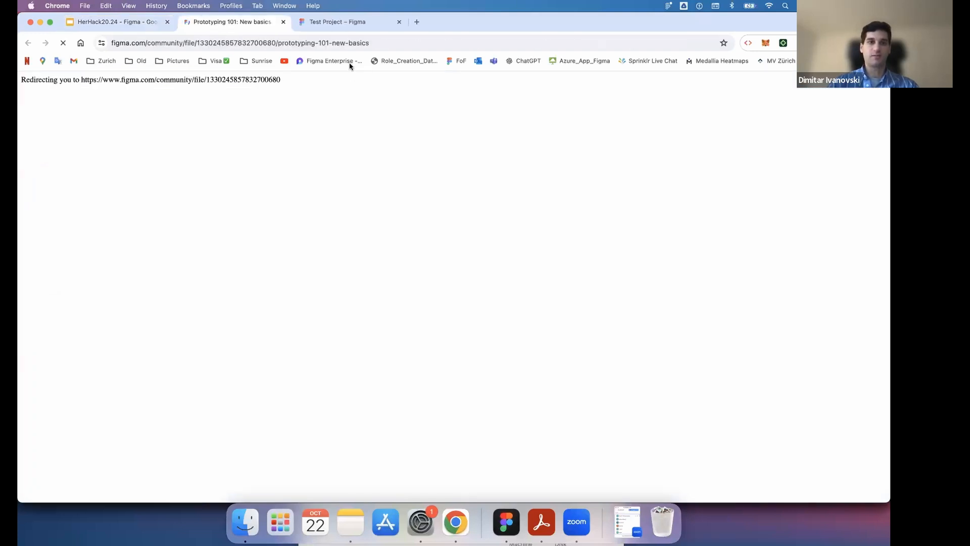
- Compare the libraries offered in the Test Project file with the presentation's Free Figma UI Kits slide
{"action": "left_click", "coordinate": [337, 21]}
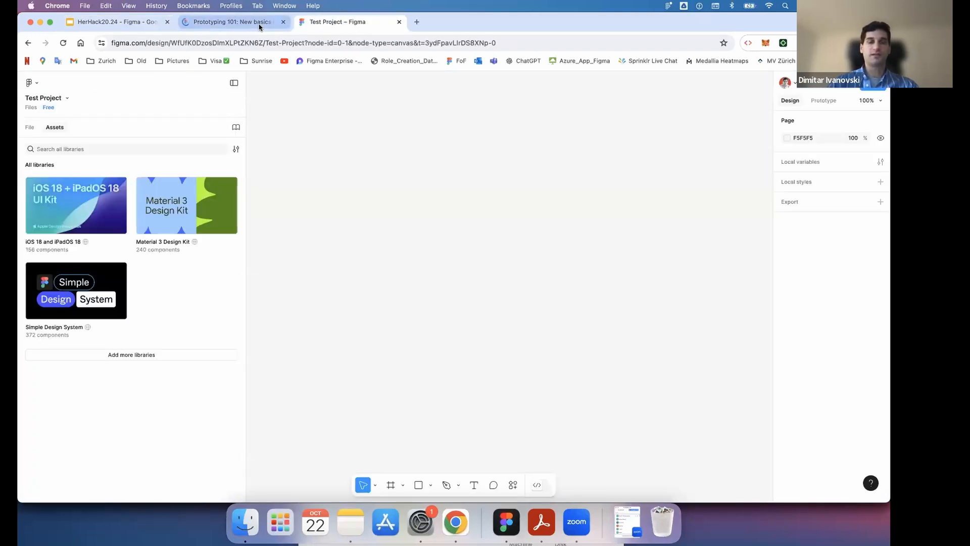
{"action": "left_click", "coordinate": [127, 24]}
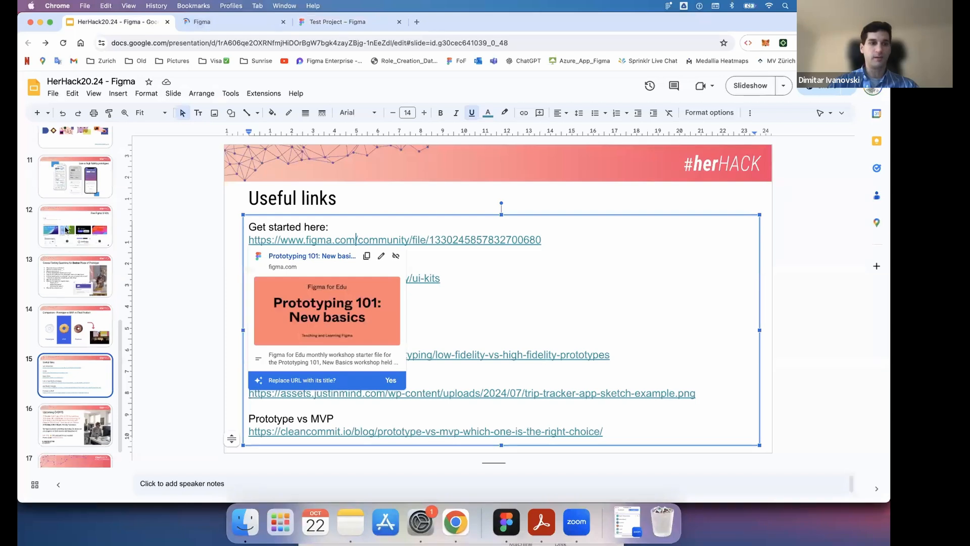
{"action": "left_click", "coordinate": [105, 238]}
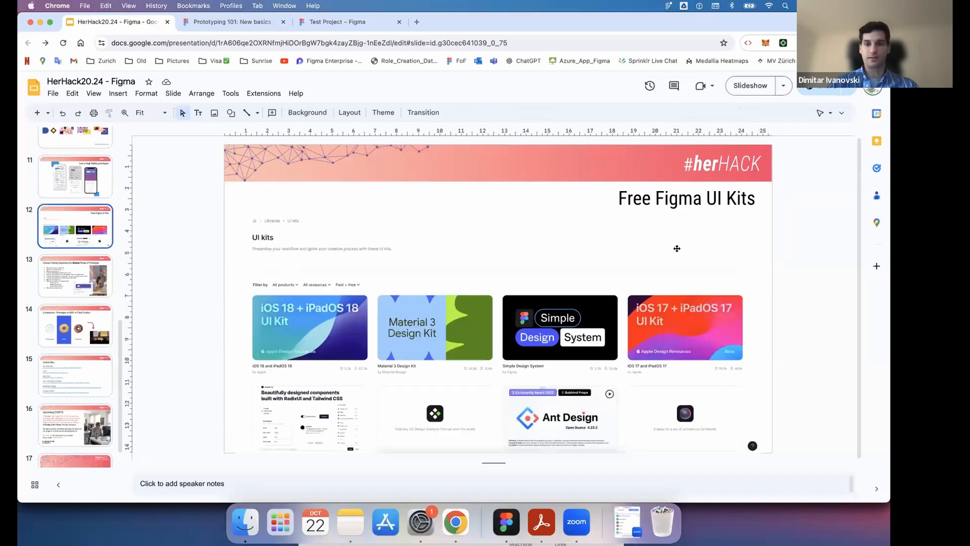
{"action": "left_click", "coordinate": [336, 22]}
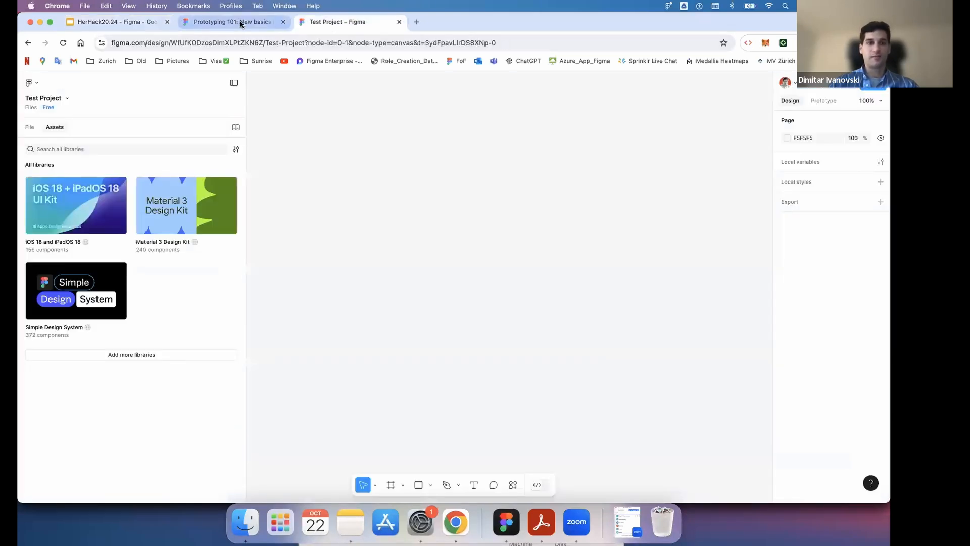
- Examine the title of the "Prototyping 101: New basics" community page and select the page's web address
{"action": "left_click", "coordinate": [241, 23]}
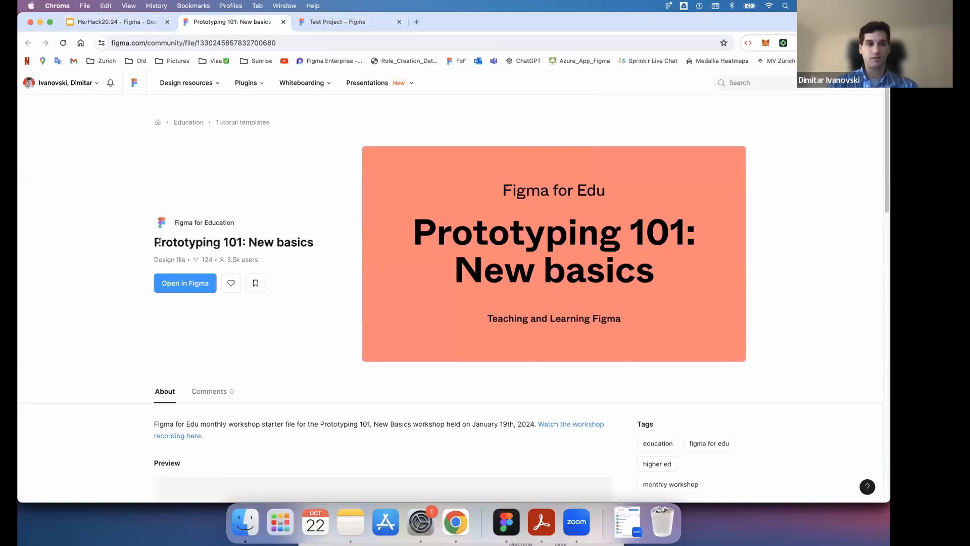
{"action": "left_click_drag", "start_coordinate": [153, 242], "coordinate": [325, 243]}
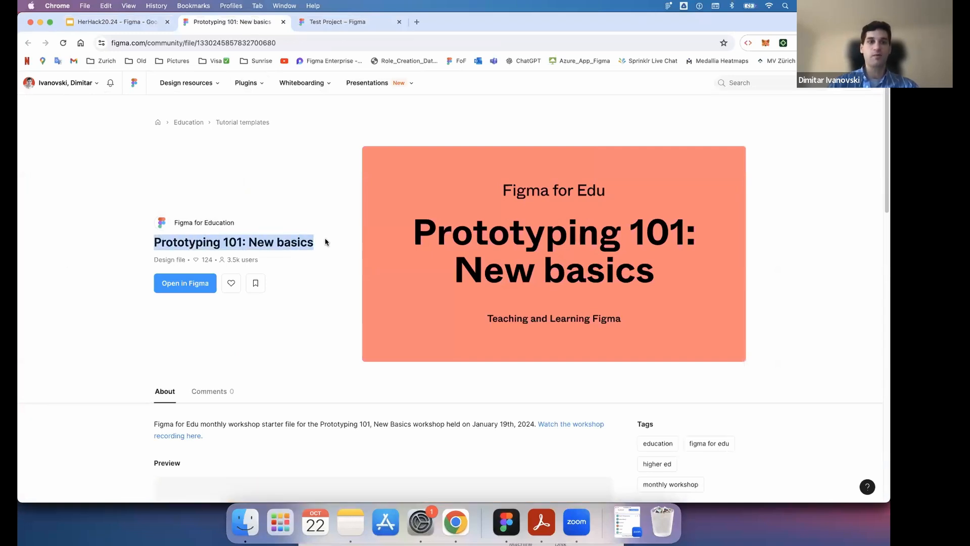
{"action": "left_click", "coordinate": [318, 246]}
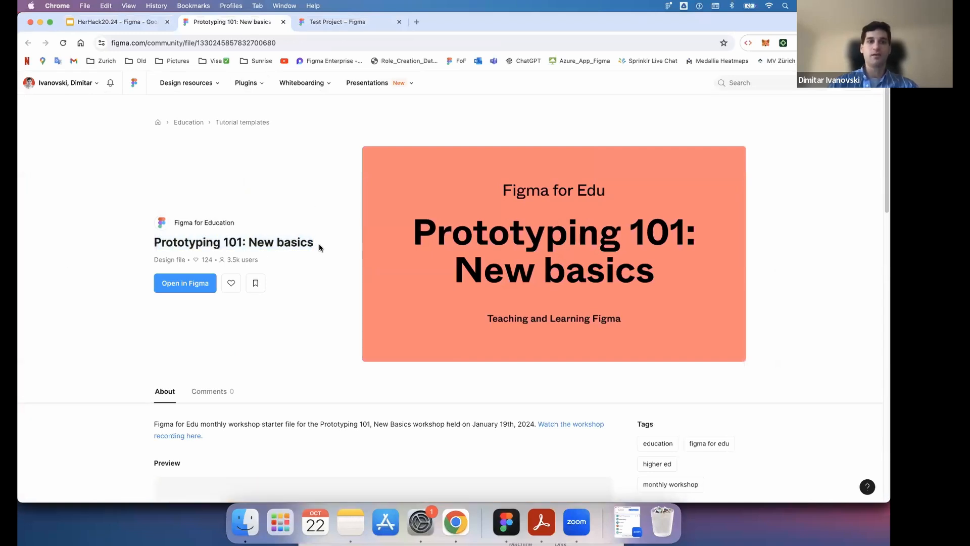
{"action": "left_click", "coordinate": [284, 43]}
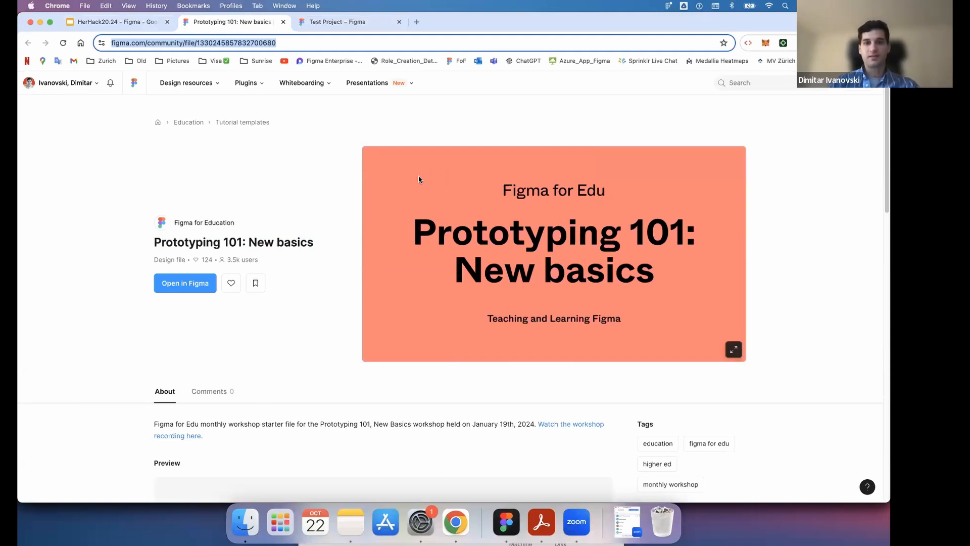
- Open the "Prototyping 101: New basics" community file in Figma as a new draft under the HerHack team
{"action": "left_click", "coordinate": [313, 190]}
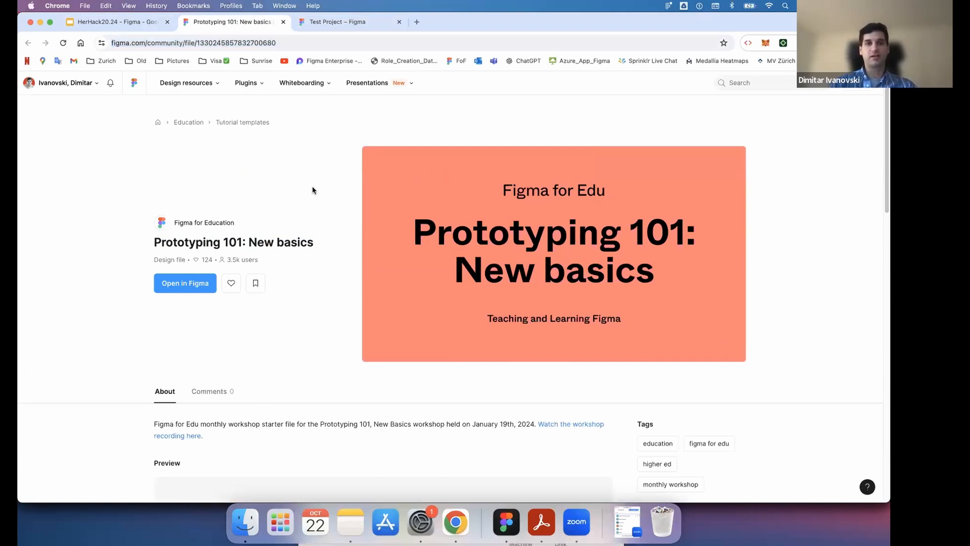
{"action": "scroll", "coordinate": [243, 332], "scroll_direction": "down", "scroll_amount": 3}
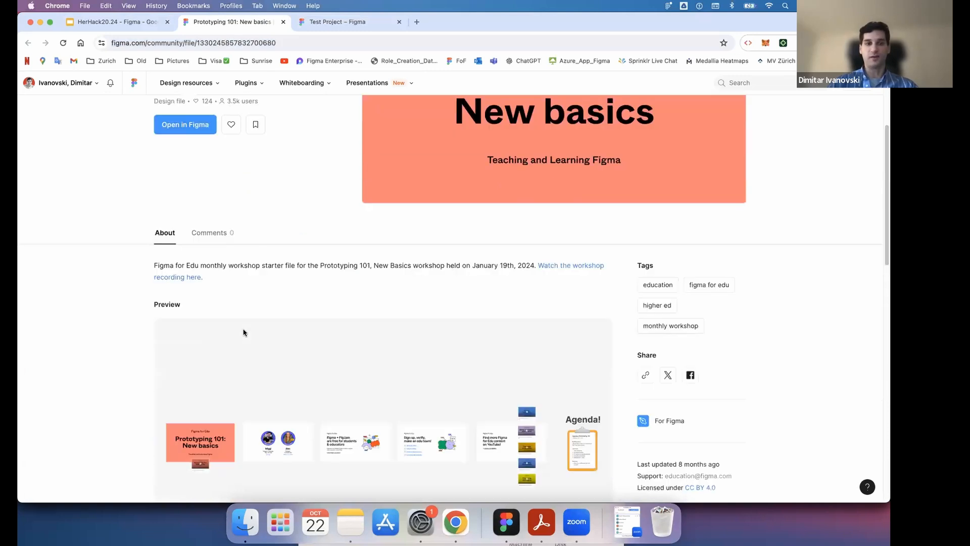
{"action": "scroll", "coordinate": [243, 332], "scroll_direction": "down", "scroll_amount": 3}
{"action": "scroll", "coordinate": [243, 332], "scroll_direction": "up", "scroll_amount": 4}
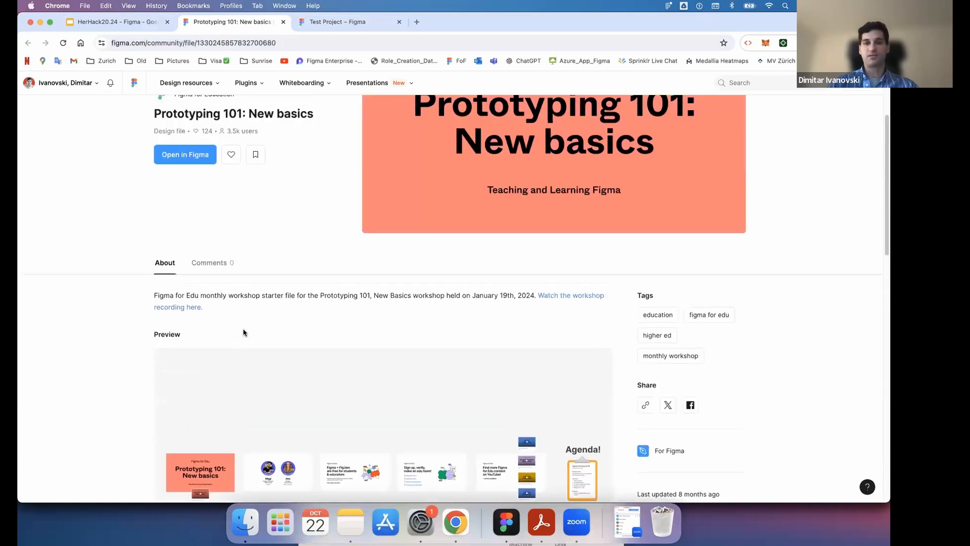
{"action": "scroll", "coordinate": [243, 333], "scroll_direction": "up", "scroll_amount": 3}
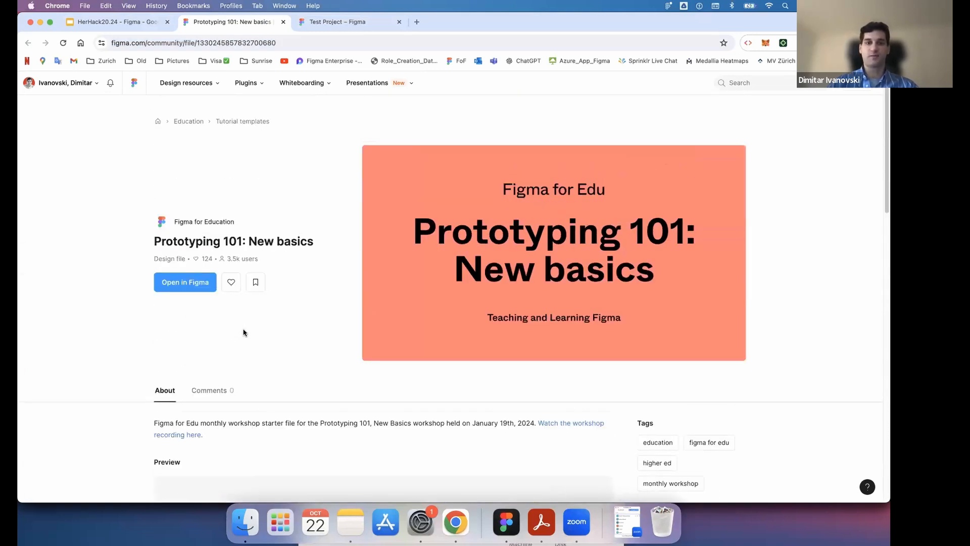
{"action": "left_click", "coordinate": [189, 285]}
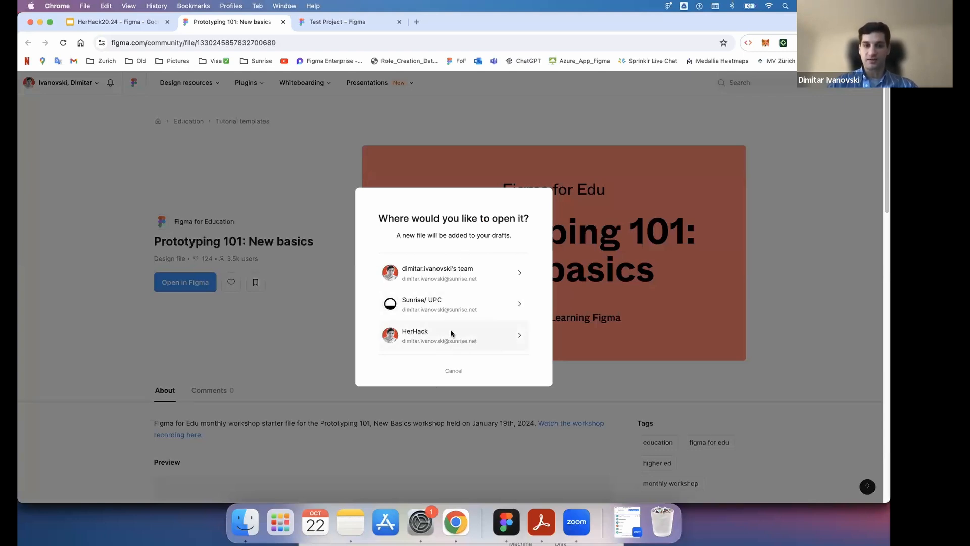
{"action": "left_click", "coordinate": [494, 340]}
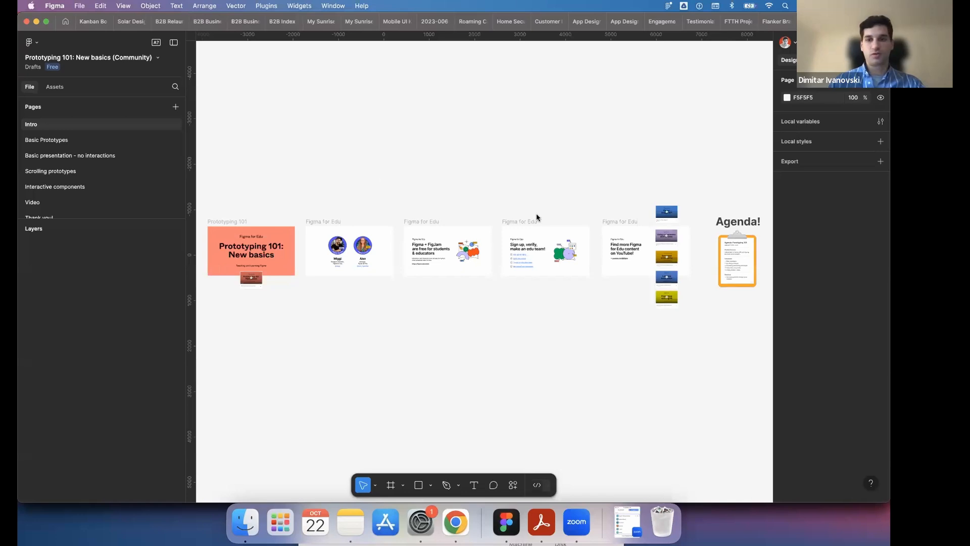
- Examine the Agenda clipboard on the Intro page of the Prototyping 101 file
{"action": "scroll", "coordinate": [536, 213], "scroll_direction": "right", "scroll_amount": 5}
{"action": "scroll", "coordinate": [536, 279], "scroll_direction": "up", "scroll_amount": 10}
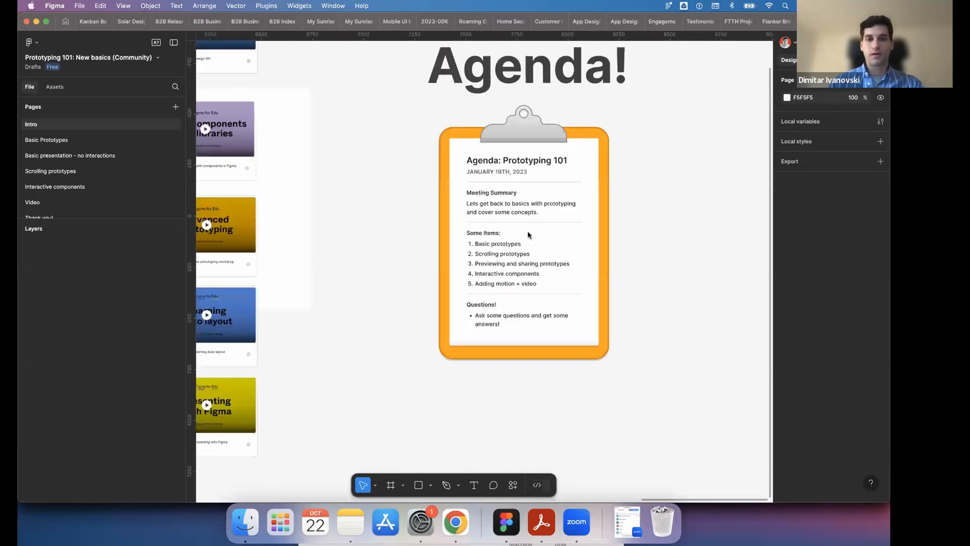
{"action": "scroll", "coordinate": [568, 239], "scroll_direction": "right", "scroll_amount": 2}
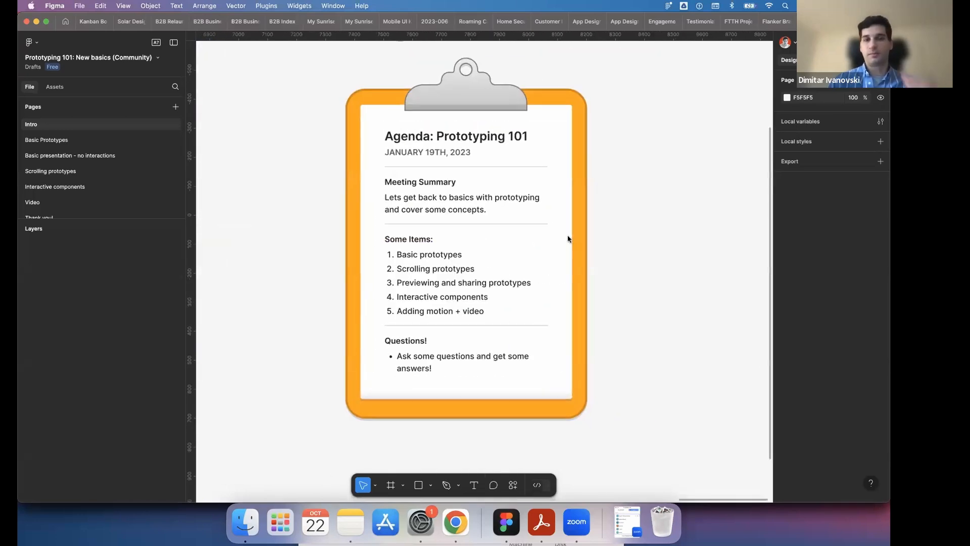
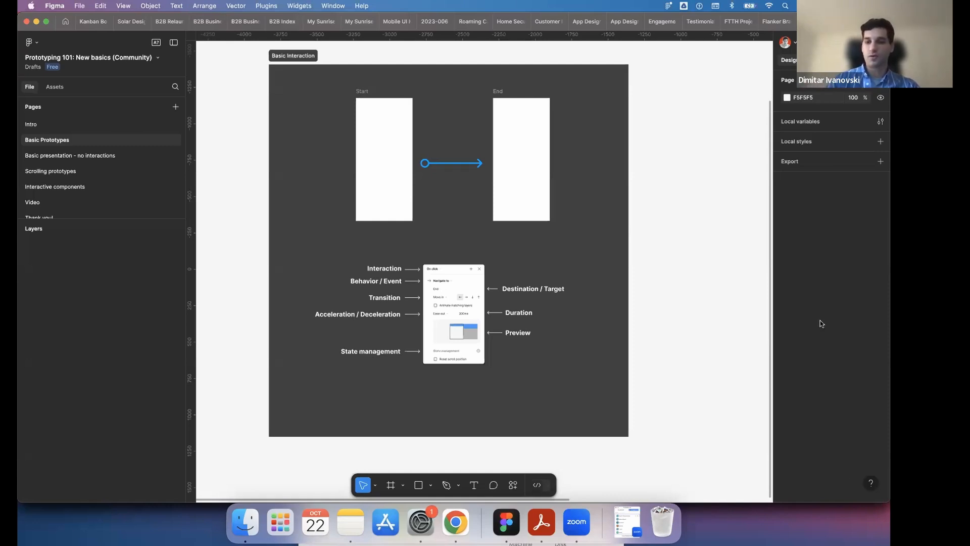
- Go back to Figma's previous UI and return to the new UI in beta
{"action": "left_click", "coordinate": [871, 483]}
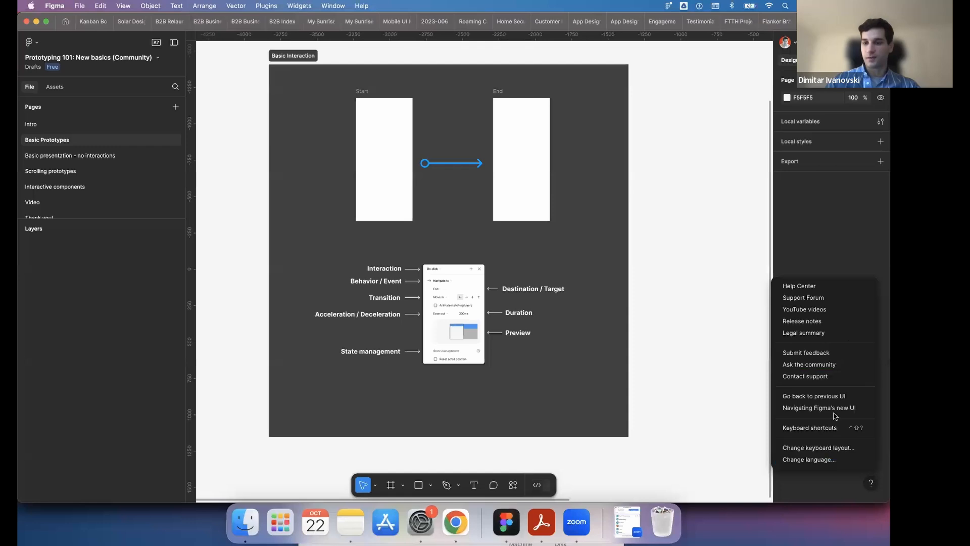
{"action": "left_click", "coordinate": [837, 399]}
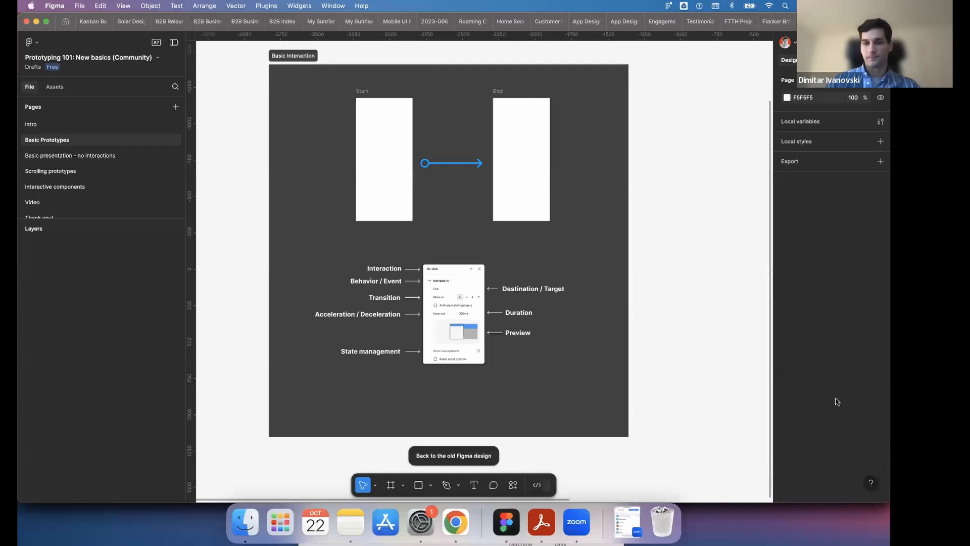
{"action": "left_click", "coordinate": [873, 488]}
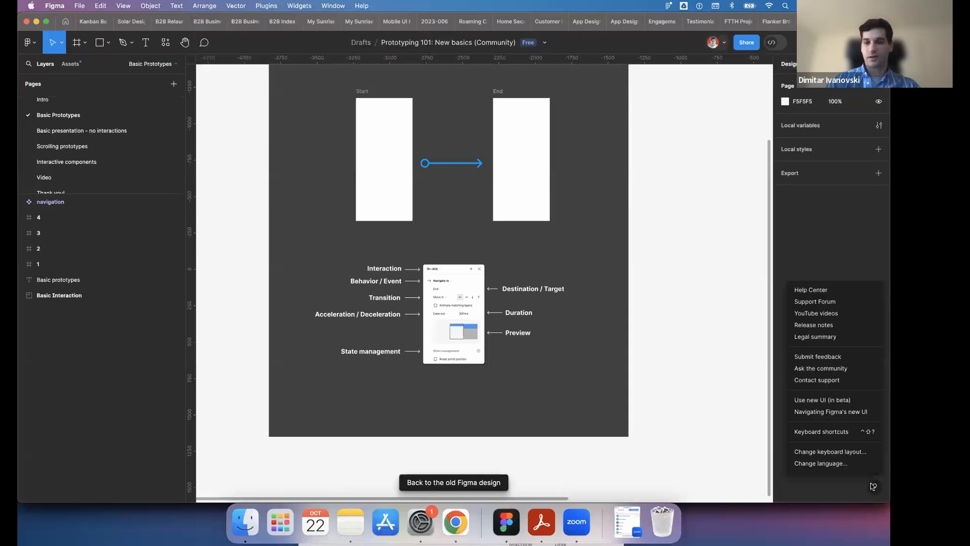
{"action": "left_click", "coordinate": [843, 400]}
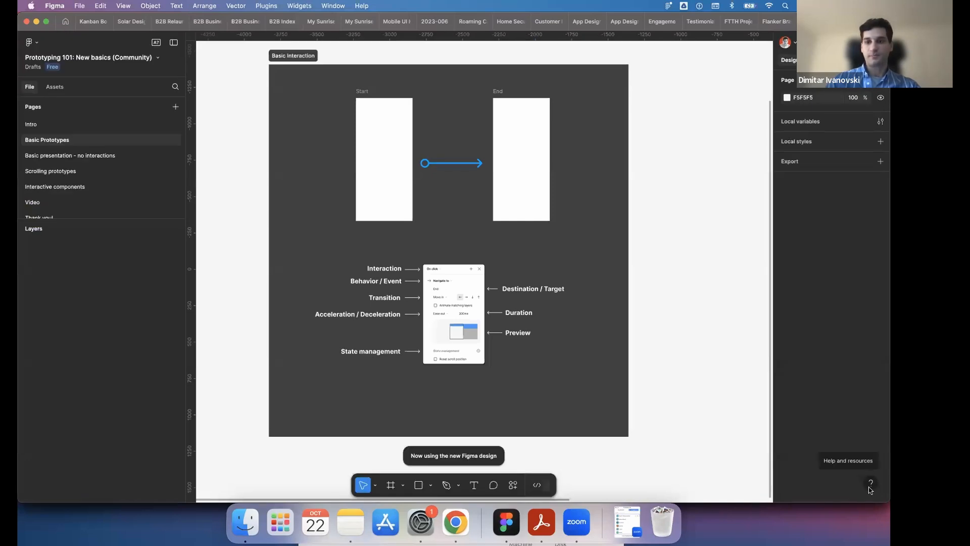
- Show the previous UI again, dismiss the redesign feedback survey, and switch back to the new UI
{"action": "left_click", "coordinate": [871, 485]}
{"action": "left_click", "coordinate": [845, 396]}
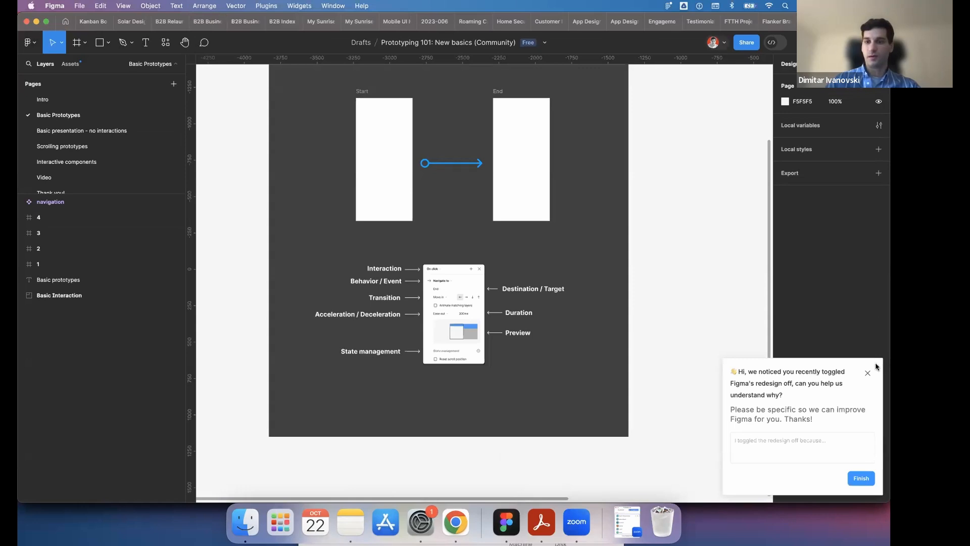
{"action": "left_click", "coordinate": [867, 373]}
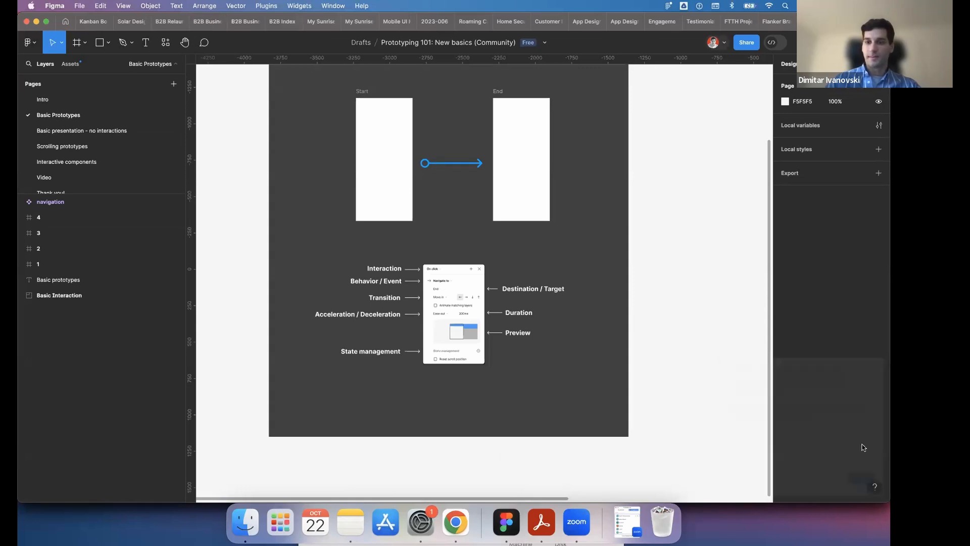
{"action": "left_click", "coordinate": [875, 487]}
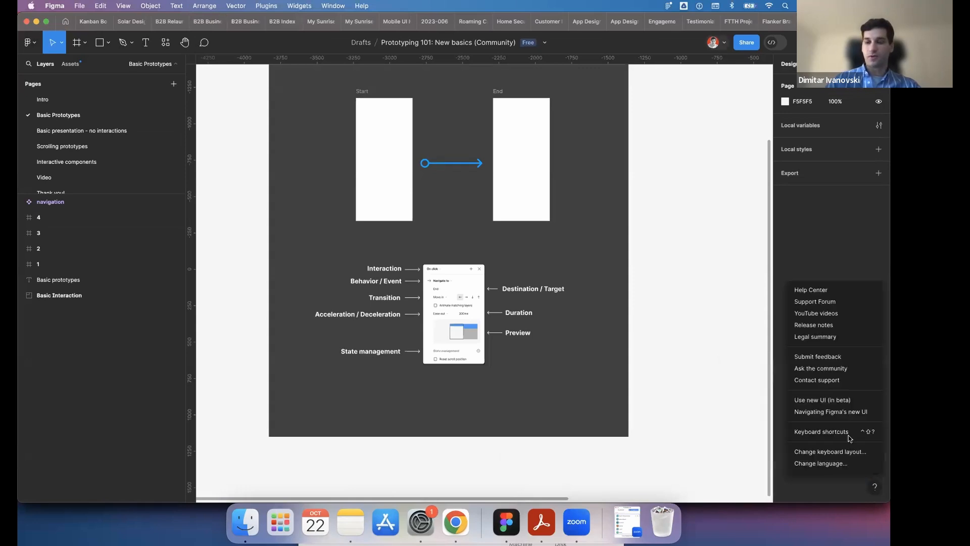
{"action": "left_click", "coordinate": [842, 399]}
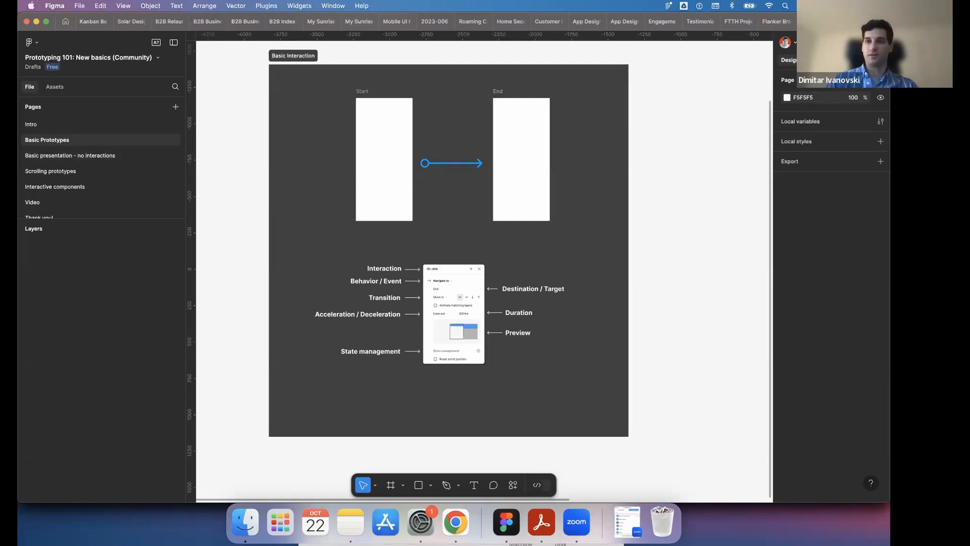
{"action": "key", "text": "shift+e"}
{"action": "key", "text": "shift+e"}
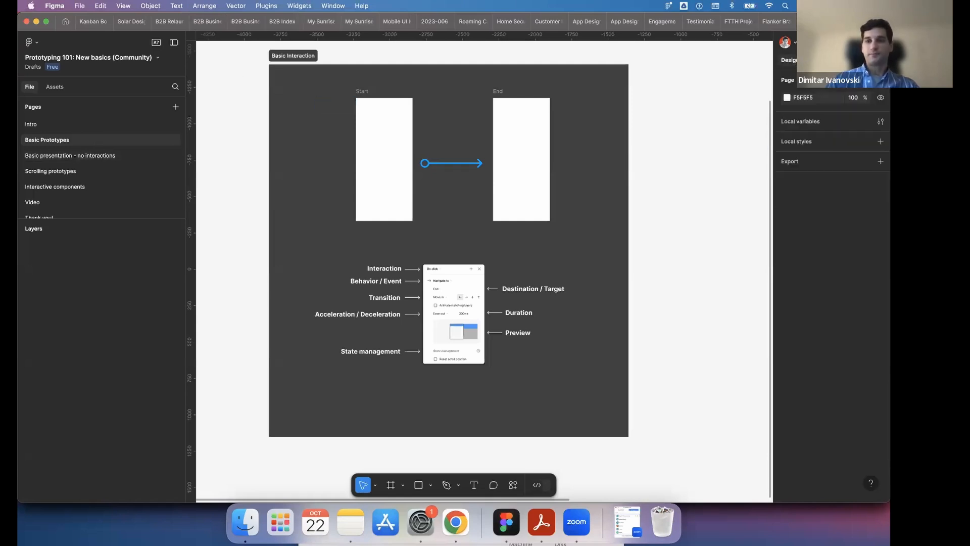
{"action": "left_click", "coordinate": [38, 44]}
{"action": "left_click", "coordinate": [259, 63]}
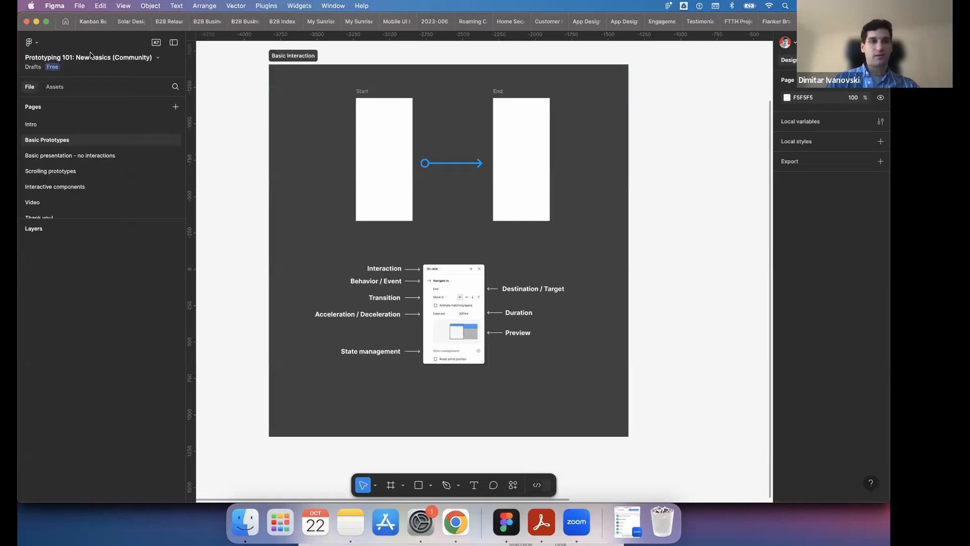
- Rename the file "Prototyping 101: New basics (New UI)"
{"action": "double_click", "coordinate": [159, 57]}
{"action": "left_click", "coordinate": [160, 57]}
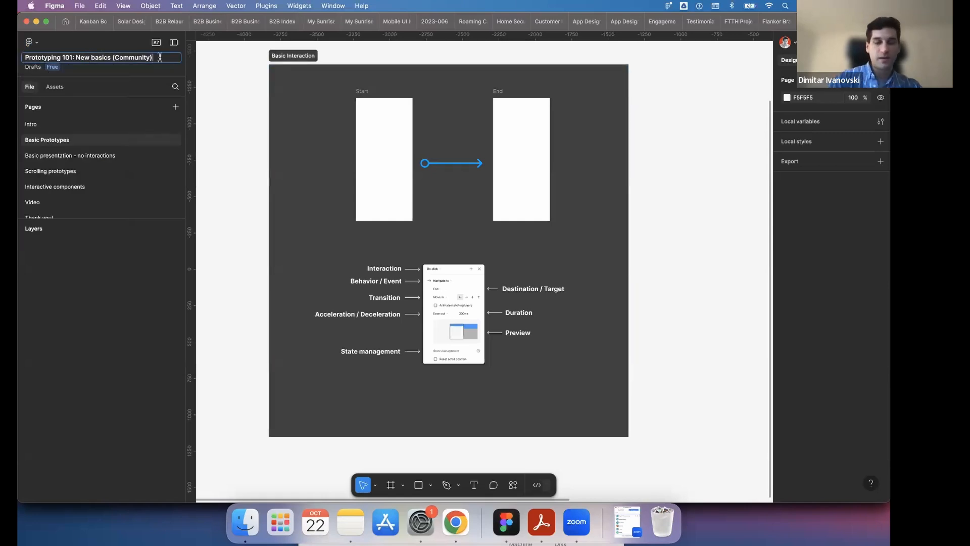
{"action": "key", "text": "BackSpace"}
{"action": "key", "text": "BackSpace"}
{"action": "key", "text": "BackSpace"}
{"action": "key", "text": "BackSpace"}
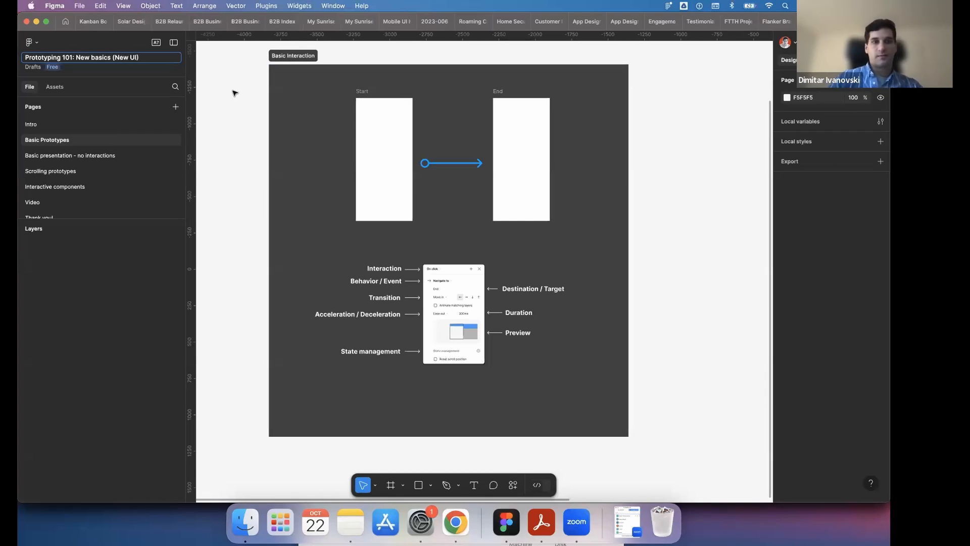
{"action": "key", "text": "Return"}
- Go back to the previous UI and rename the file "Prototyping 101: New basics (Old UI)"
{"action": "left_click", "coordinate": [872, 482]}
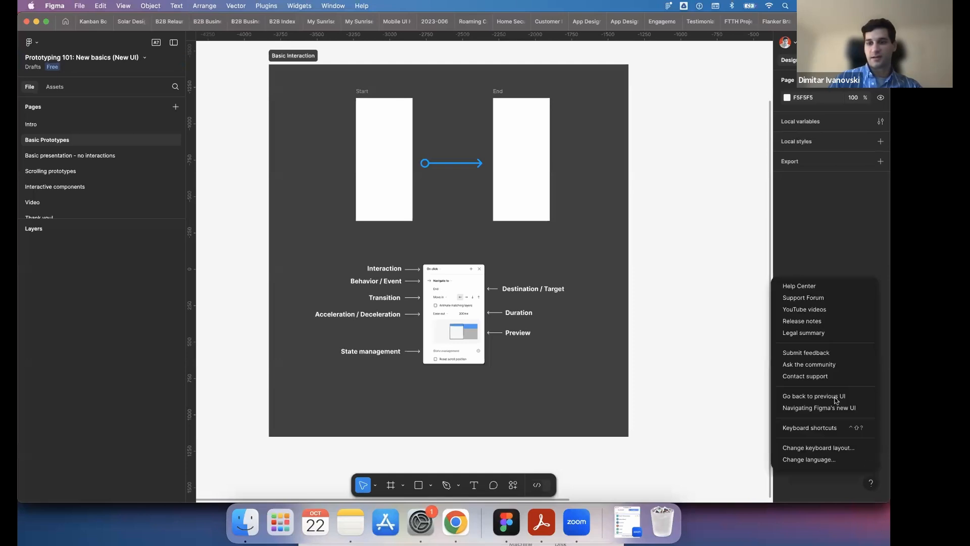
{"action": "left_click", "coordinate": [836, 399]}
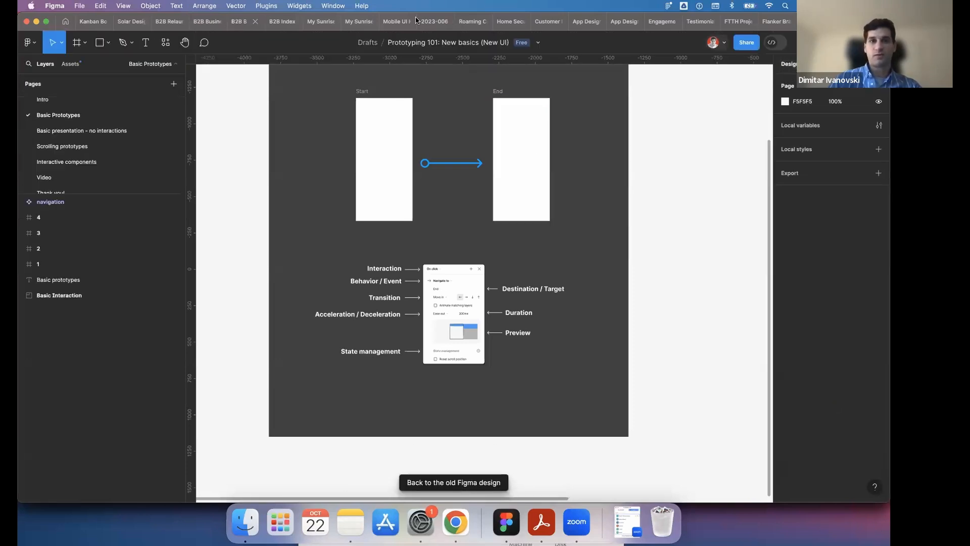
{"action": "double_click", "coordinate": [480, 43]}
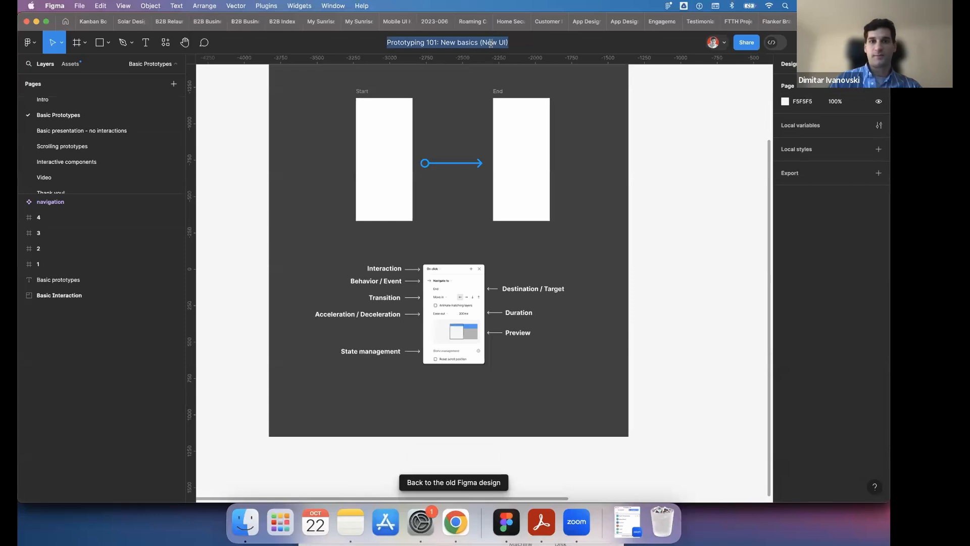
{"action": "double_click", "coordinate": [488, 43]}
{"action": "type", "text": "O"}
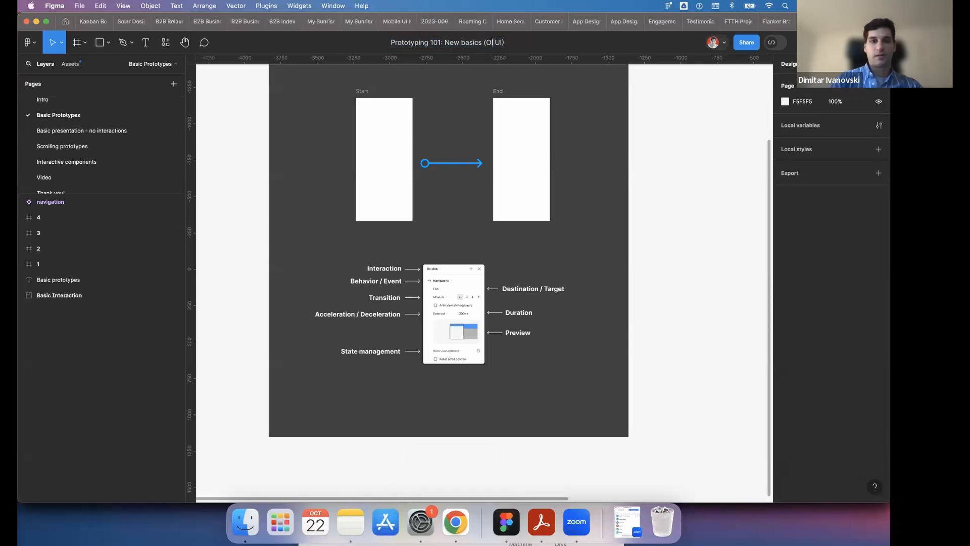
{"action": "type", "text": "ld"}
{"action": "key", "text": "Return"}
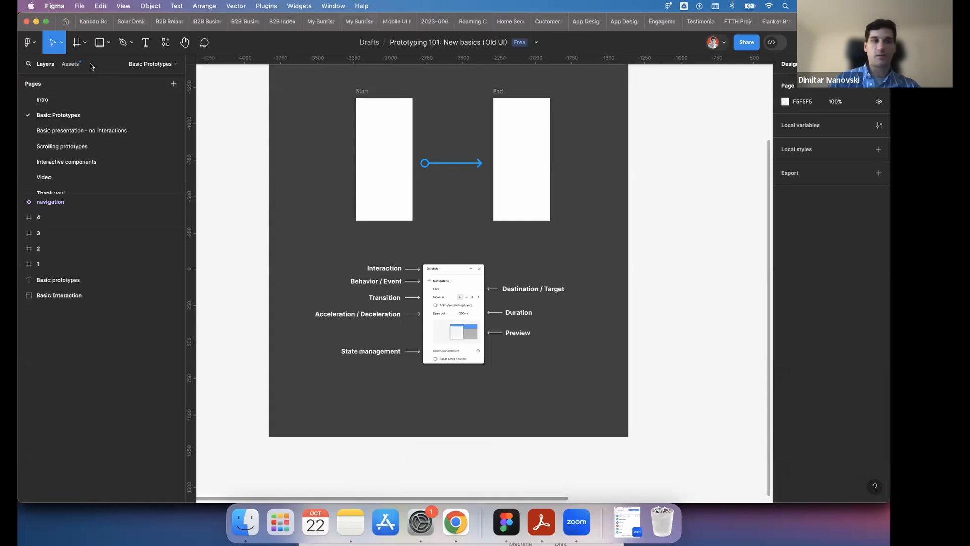
- Turn on the new UI for the file and view the Basic Interaction section
{"action": "left_click", "coordinate": [875, 487]}
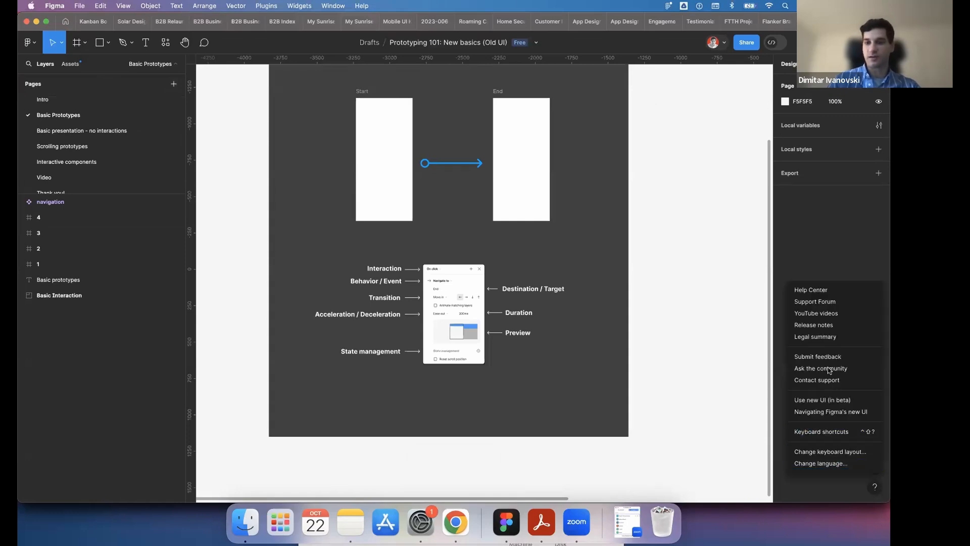
{"action": "left_click", "coordinate": [829, 403]}
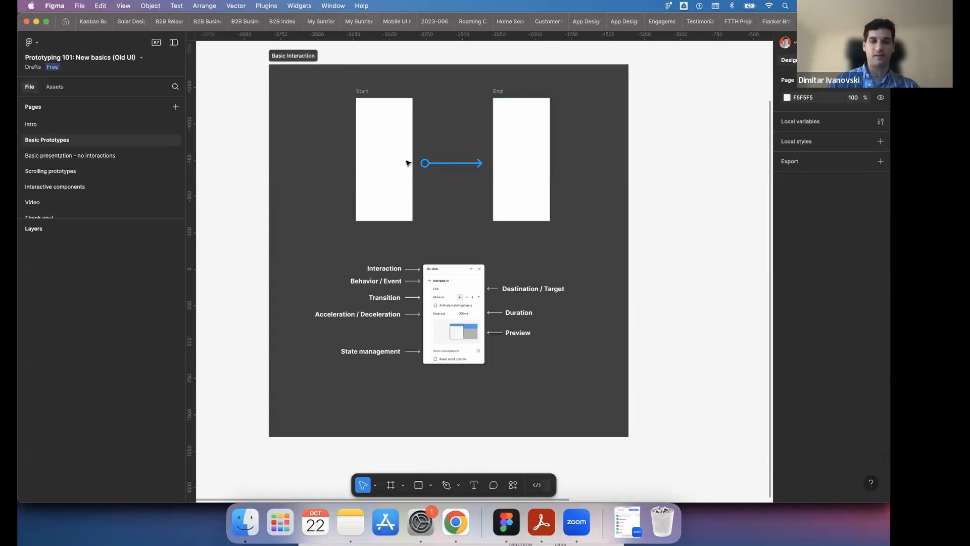
{"action": "scroll", "coordinate": [409, 163], "scroll_direction": "right", "scroll_amount": 3}
{"action": "scroll", "coordinate": [409, 163], "scroll_direction": "left", "scroll_amount": 5}
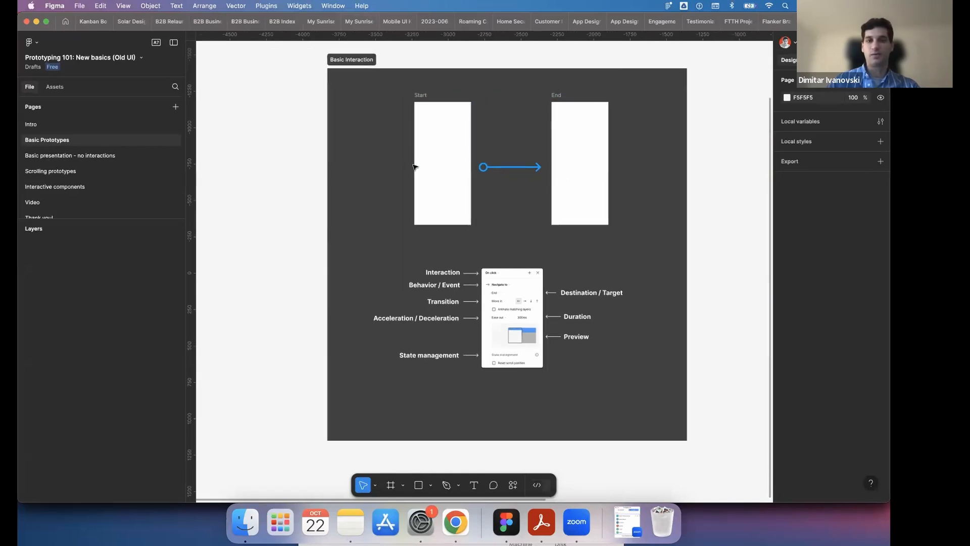
{"action": "scroll", "coordinate": [412, 163], "scroll_direction": "right", "scroll_amount": 2}
{"action": "scroll", "coordinate": [414, 167], "scroll_direction": "up", "scroll_amount": 1}
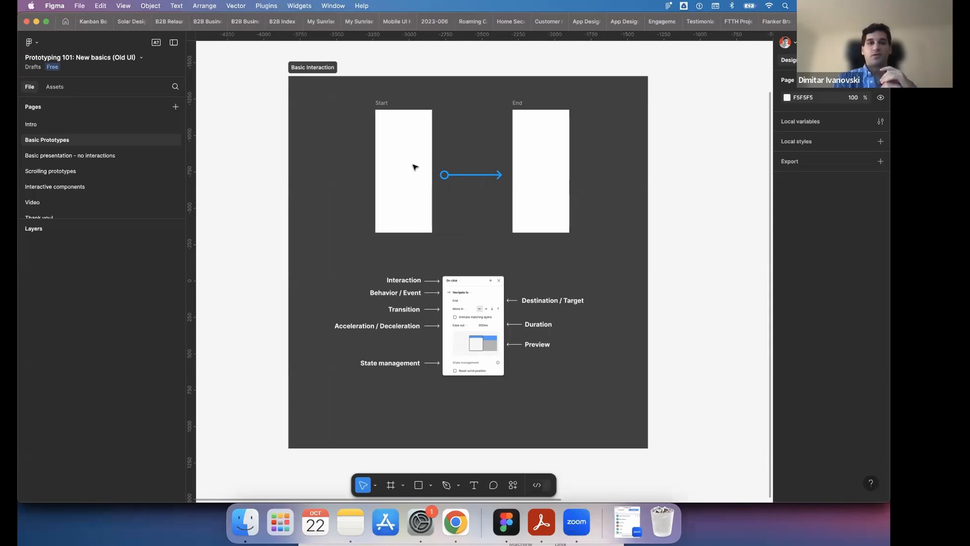
- Select the Start frame in the Basic Interaction section and look at the Frame, Section and Slice tool options
{"action": "left_click", "coordinate": [428, 138]}
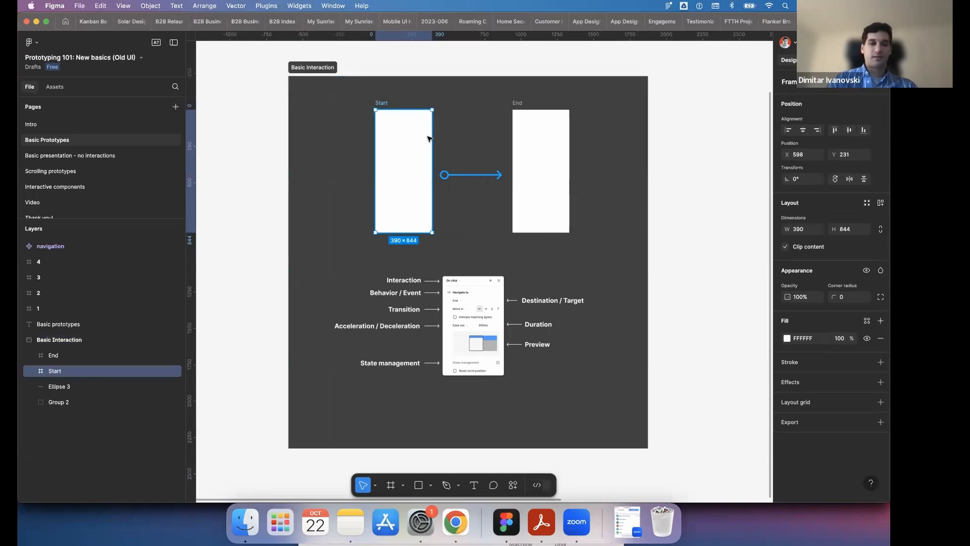
{"action": "left_click", "coordinate": [404, 486]}
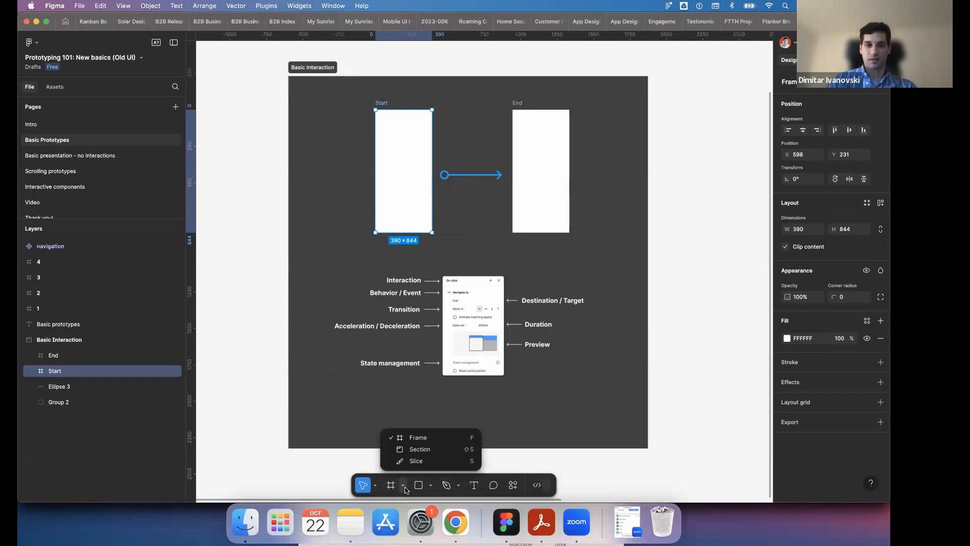
{"action": "left_click", "coordinate": [404, 488]}
- Draw a custom frame of about 566 × 1216 beside the Basic Interaction section and delete it
{"action": "left_click", "coordinate": [395, 486]}
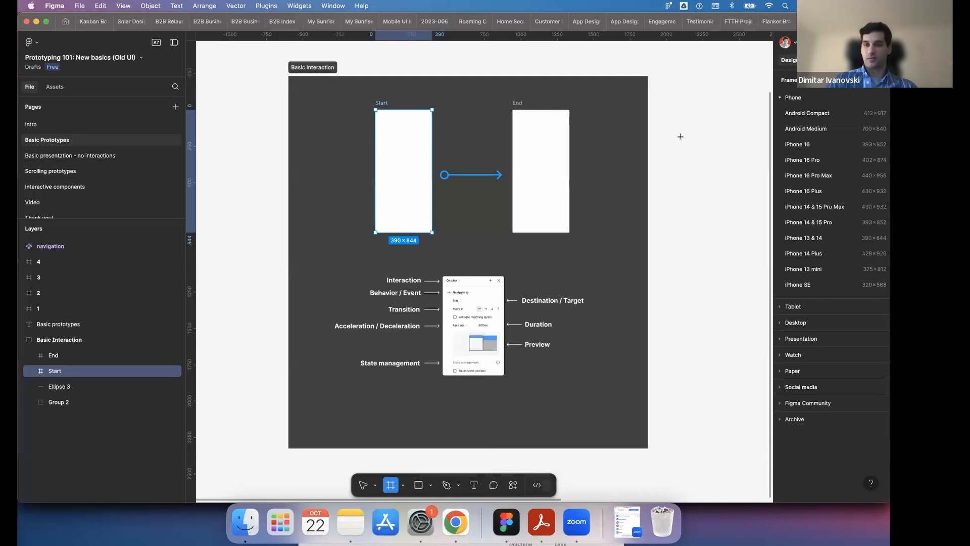
{"action": "mouse_move", "coordinate": [665, 106]}
{"action": "left_mouse_down"}
{"action": "mouse_move", "coordinate": [715, 182]}
{"action": "mouse_move", "coordinate": [800, 252]}
{"action": "mouse_move", "coordinate": [748, 270]}
{"action": "mouse_move", "coordinate": [747, 282]}
{"action": "left_mouse_up"}
{"action": "scroll", "coordinate": [729, 283], "scroll_direction": "right", "scroll_amount": 5}
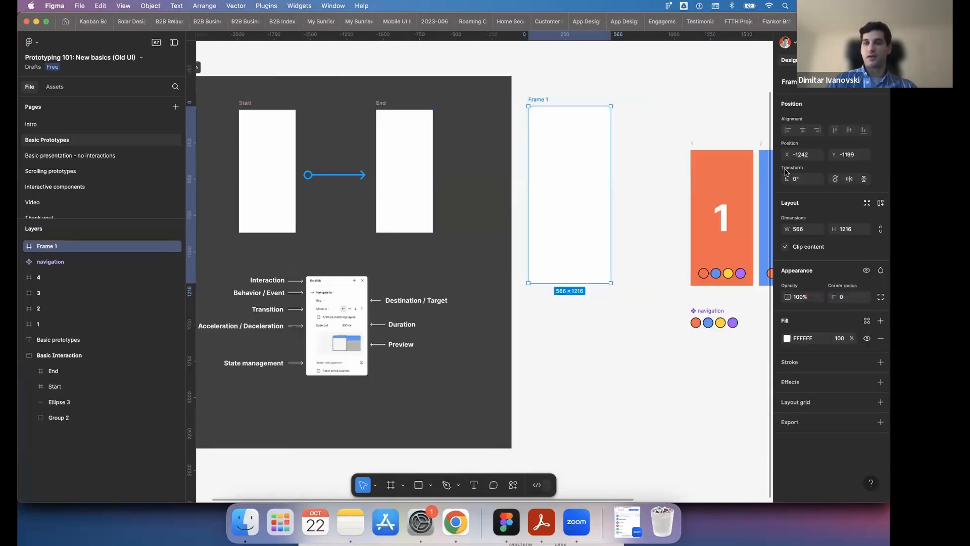
{"action": "left_click", "coordinate": [543, 90]}
{"action": "left_click", "coordinate": [540, 100]}
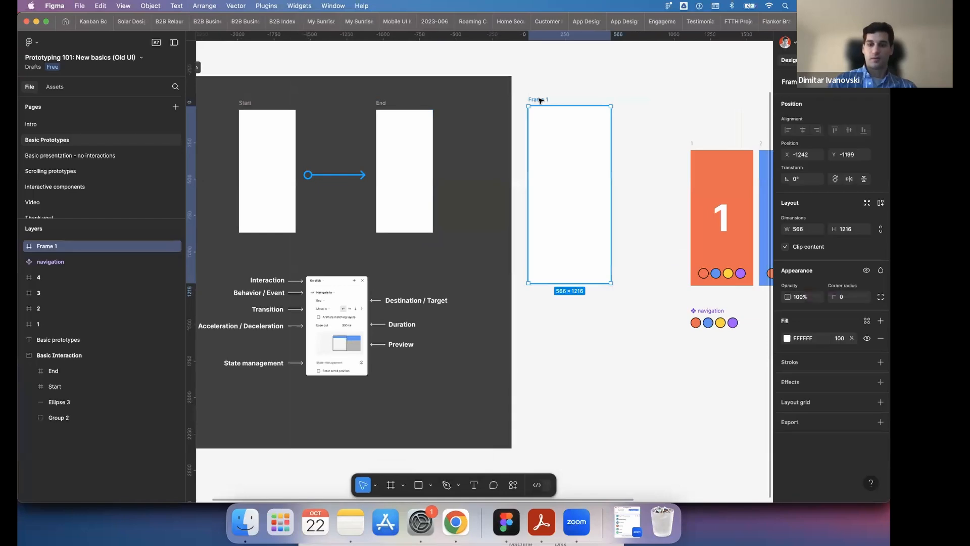
{"action": "key", "text": "Delete"}
- Insert an iPhone 13 mini preset frame, move it upward beside the Basic Interaction section, and delete it
{"action": "left_click", "coordinate": [392, 486]}
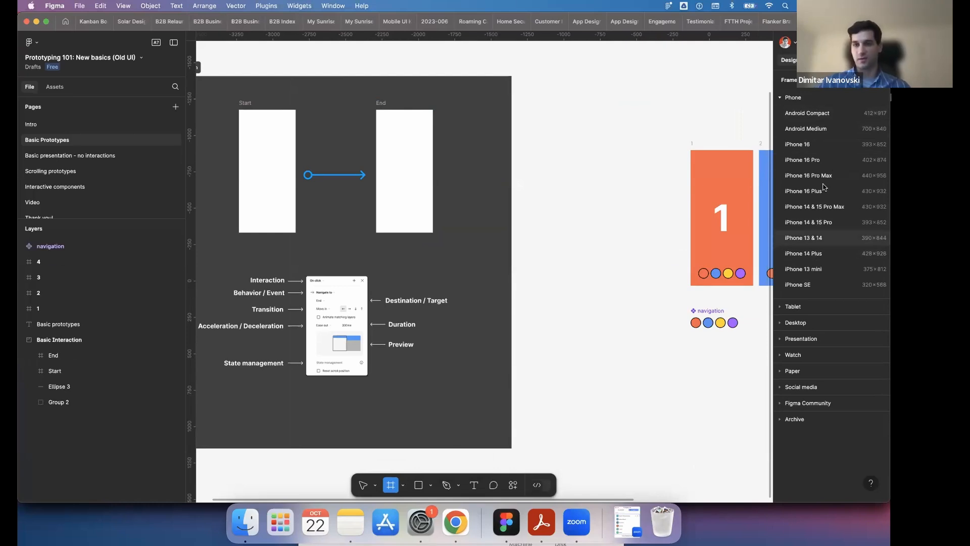
{"action": "left_click", "coordinate": [804, 271]}
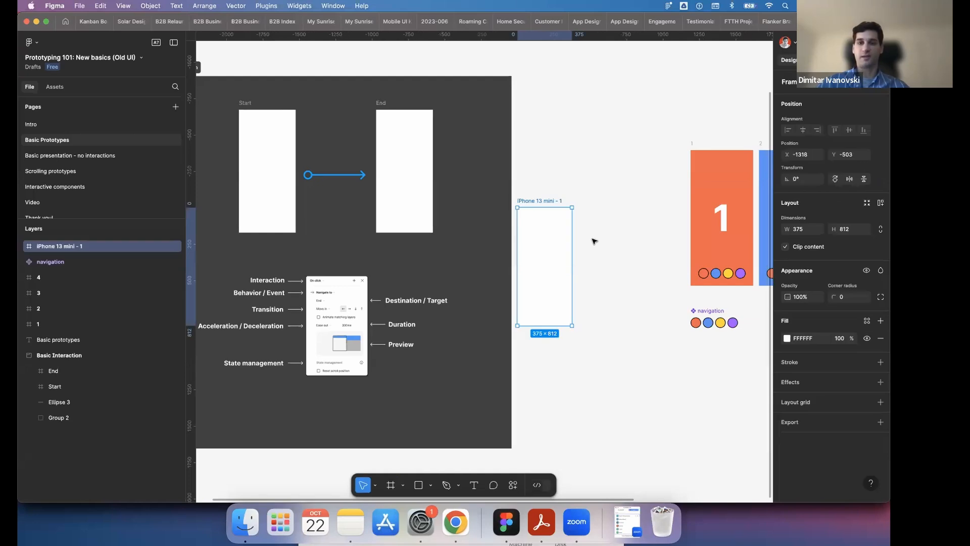
{"action": "left_click_drag", "start_coordinate": [549, 203], "coordinate": [551, 72]}
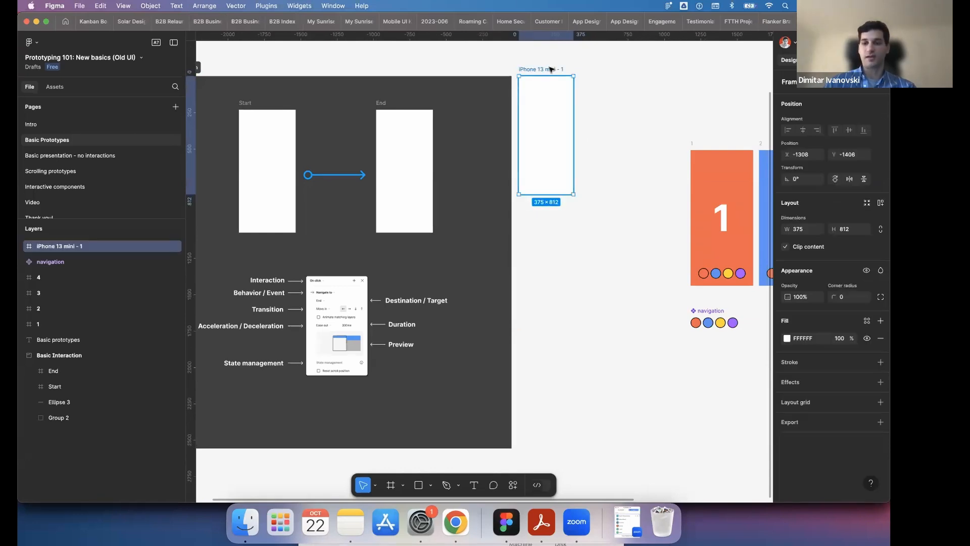
{"action": "key", "text": "Delete"}
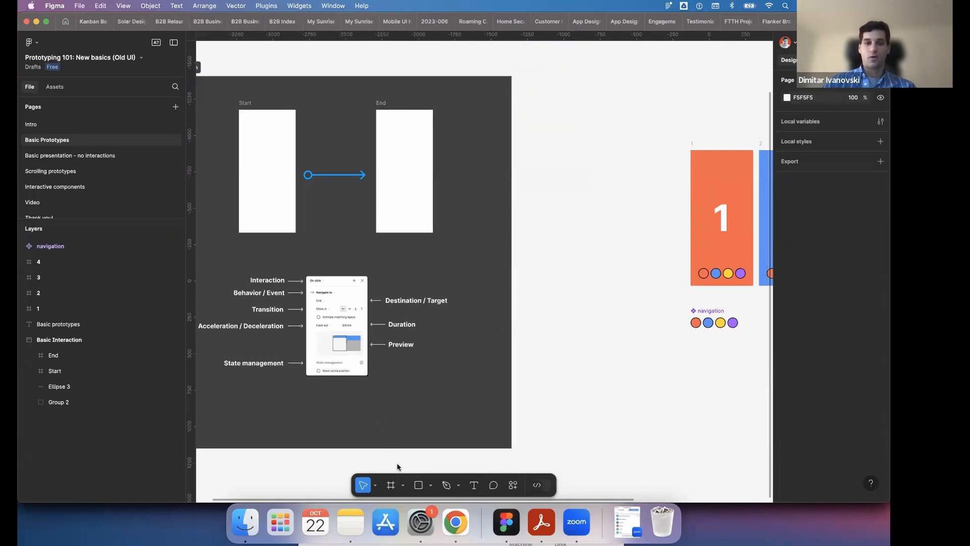
- Insert an Android Compact preset frame, move it upward on the canvas, and delete it
{"action": "left_click", "coordinate": [391, 485]}
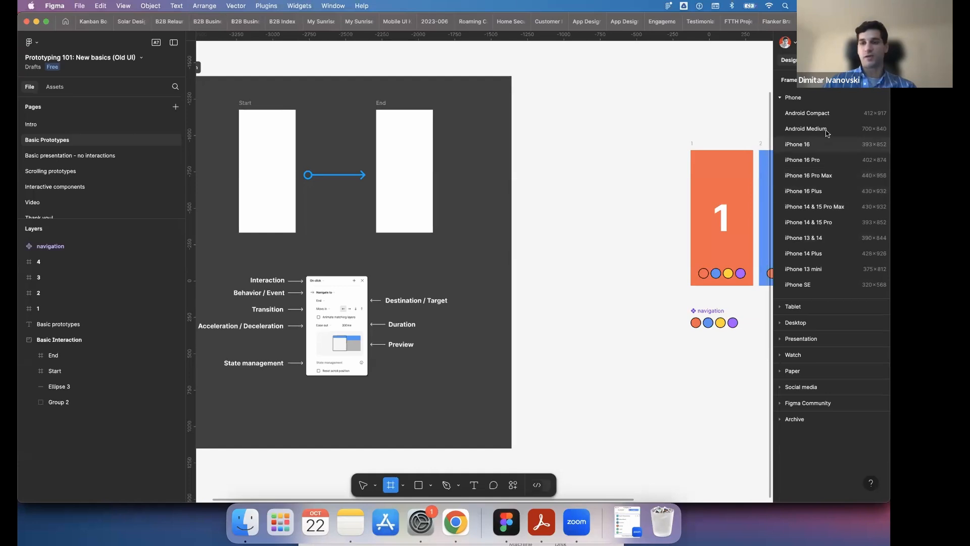
{"action": "left_click", "coordinate": [801, 117]}
{"action": "left_click_drag", "start_coordinate": [557, 190], "coordinate": [557, 71]}
{"action": "key", "text": "Delete"}
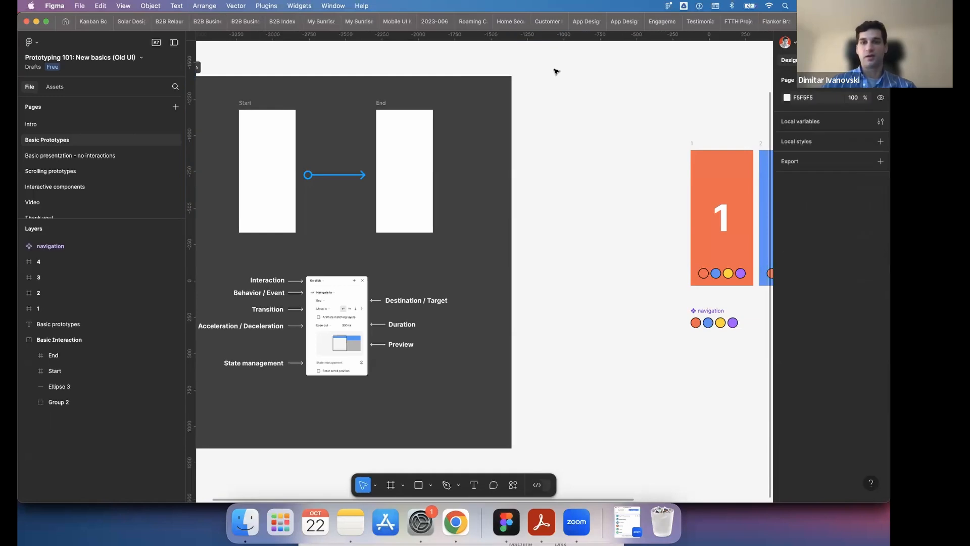
- Insert a MacBook Air preset frame from the Desktop sizes, move it up and away from frame 4, and delete it
{"action": "left_click", "coordinate": [390, 486]}
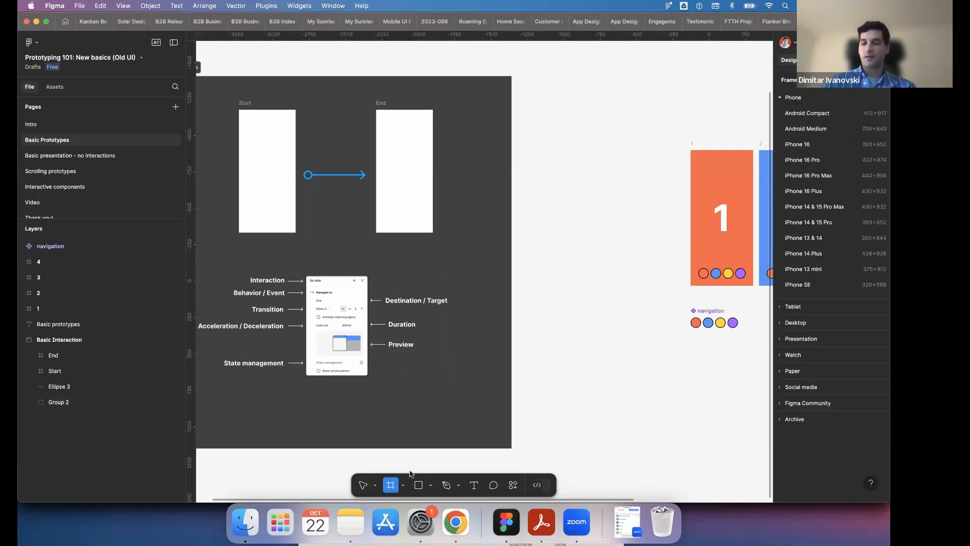
{"action": "left_click", "coordinate": [782, 98]}
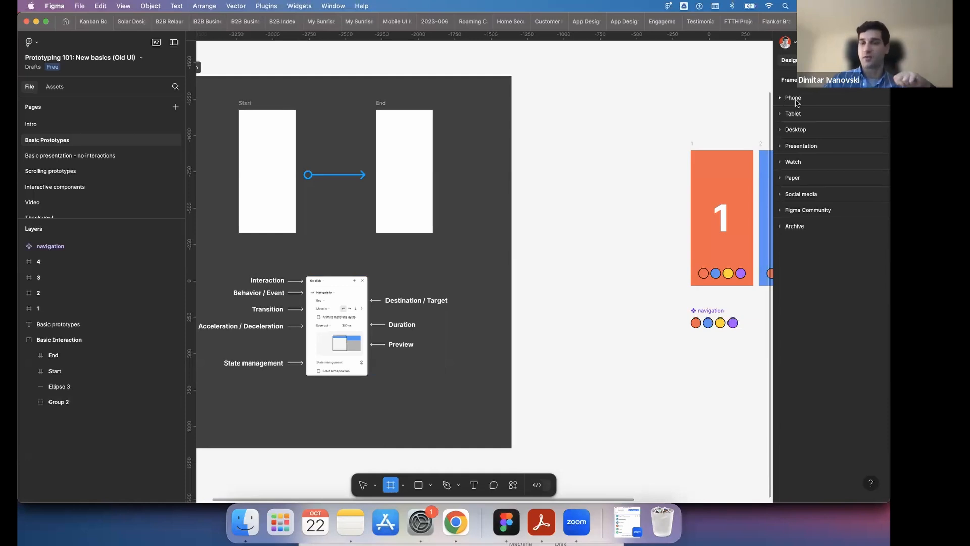
{"action": "left_click", "coordinate": [781, 130]}
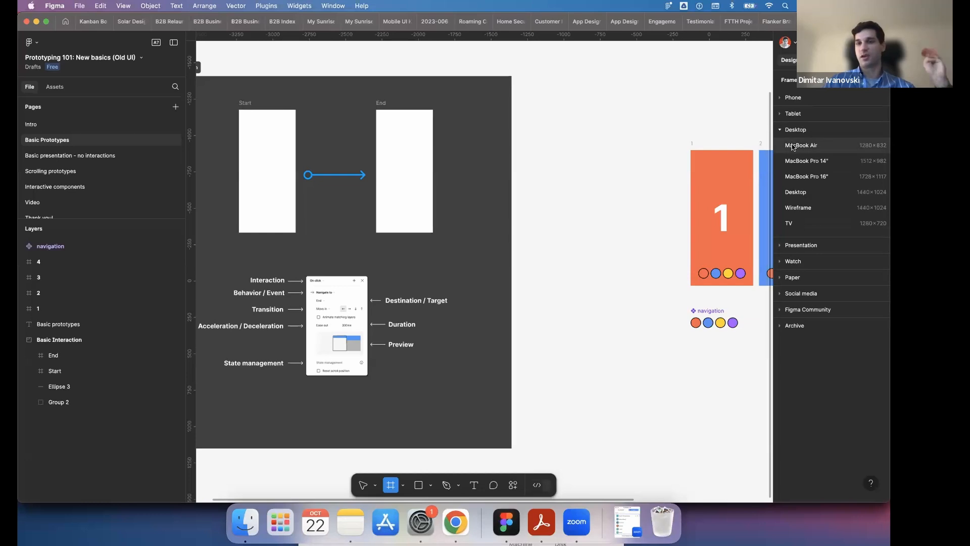
{"action": "left_click", "coordinate": [793, 146]}
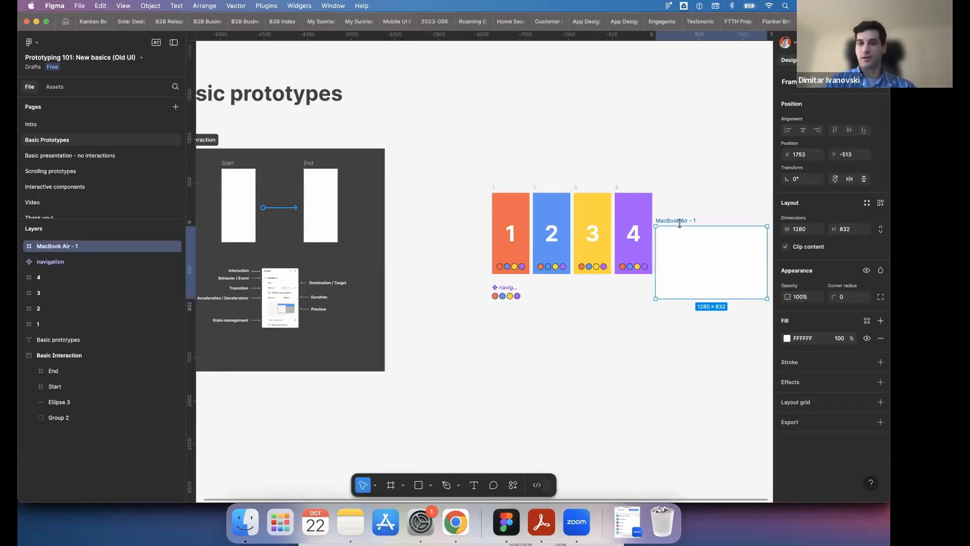
{"action": "left_click_drag", "start_coordinate": [680, 222], "coordinate": [700, 179]}
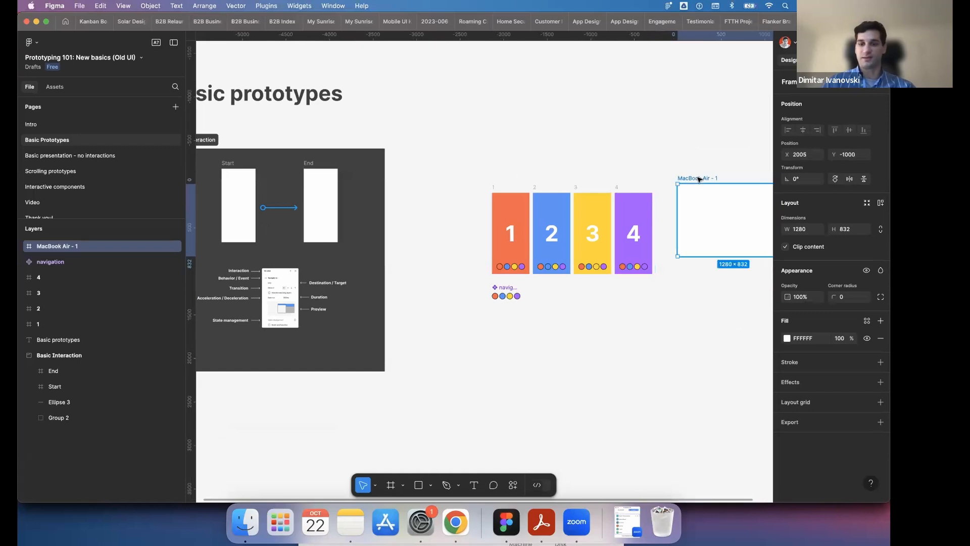
{"action": "key", "text": "Delete"}
- Look at the slide sizes among the Presentation frame presets
{"action": "left_click", "coordinate": [390, 487]}
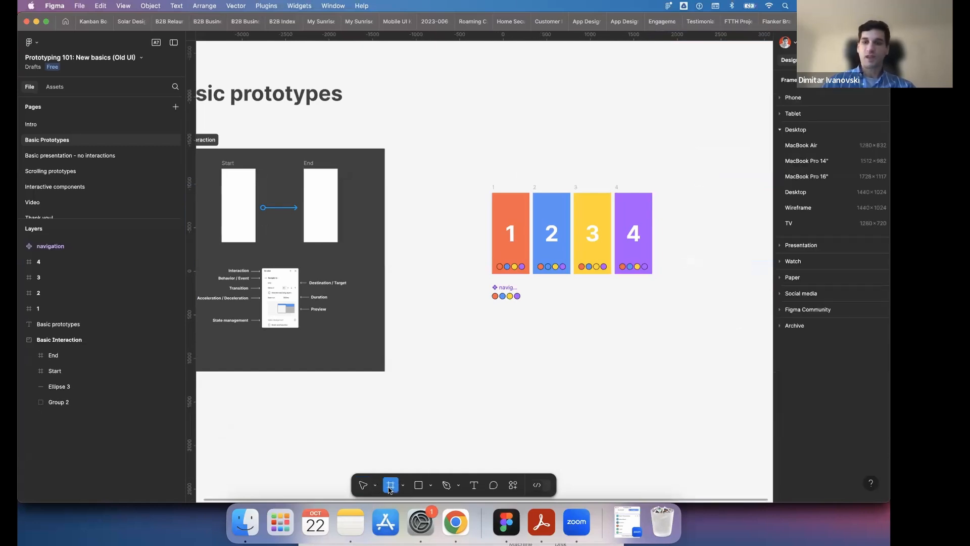
{"action": "left_click", "coordinate": [783, 132]}
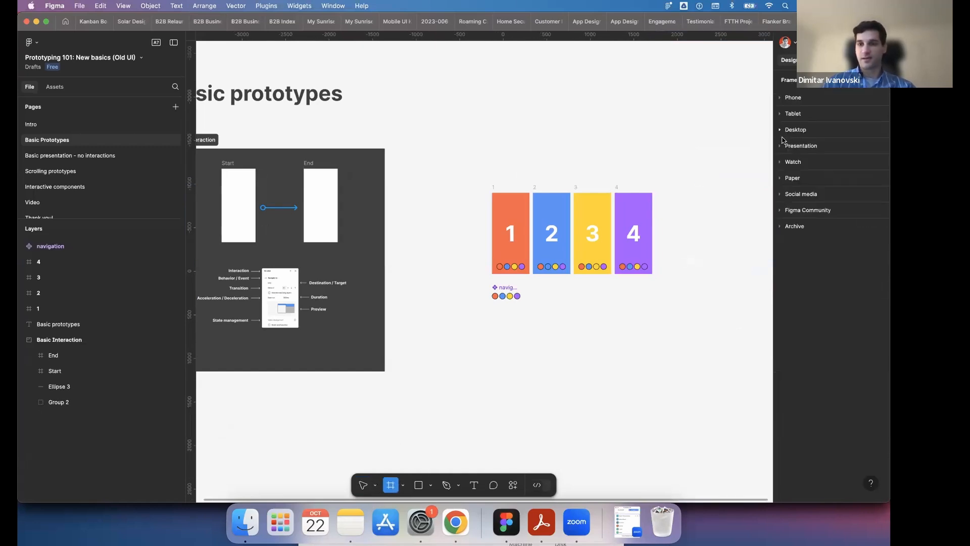
{"action": "left_click", "coordinate": [780, 146]}
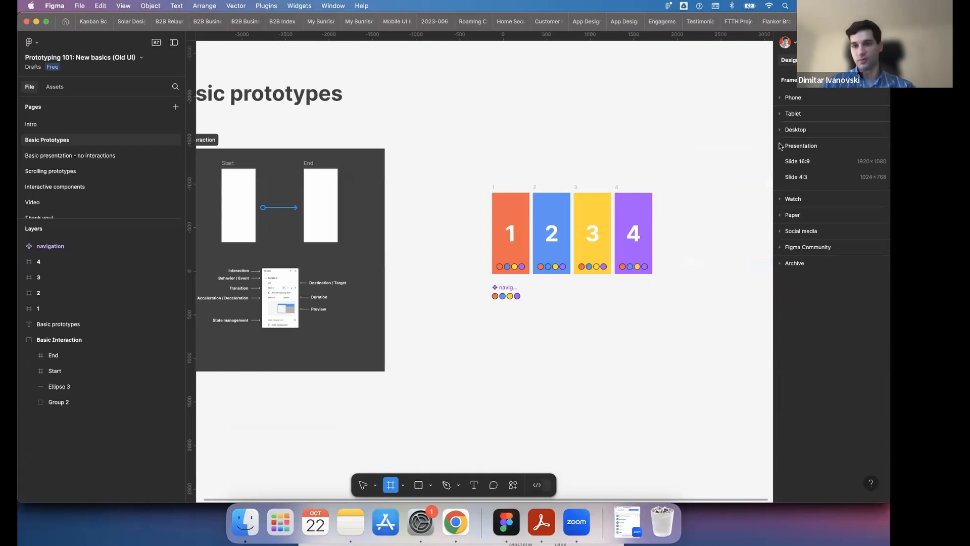
{"action": "left_click", "coordinate": [782, 147]}
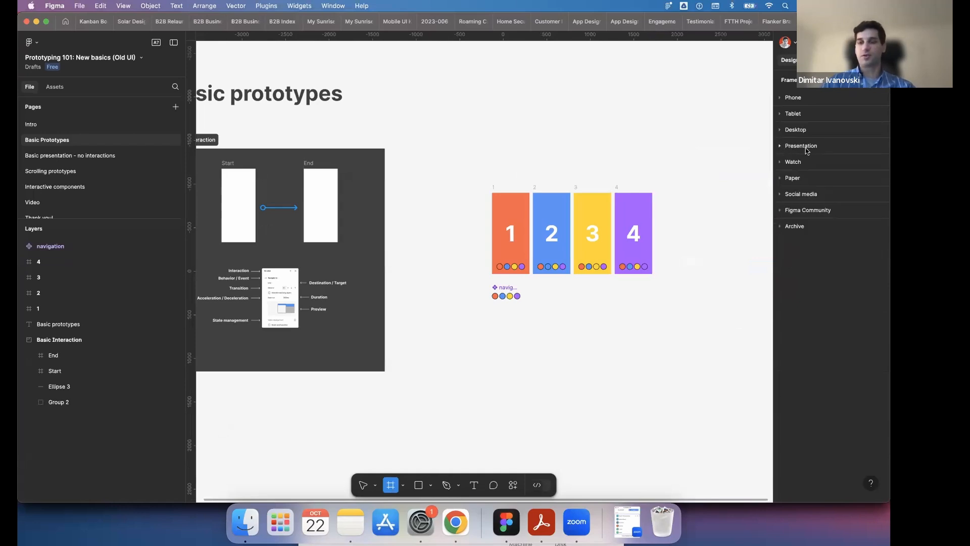
- Insert an Apple Watch Series 10 42mm preset frame, move it away from frame 1, and delete it
{"action": "left_click", "coordinate": [780, 162]}
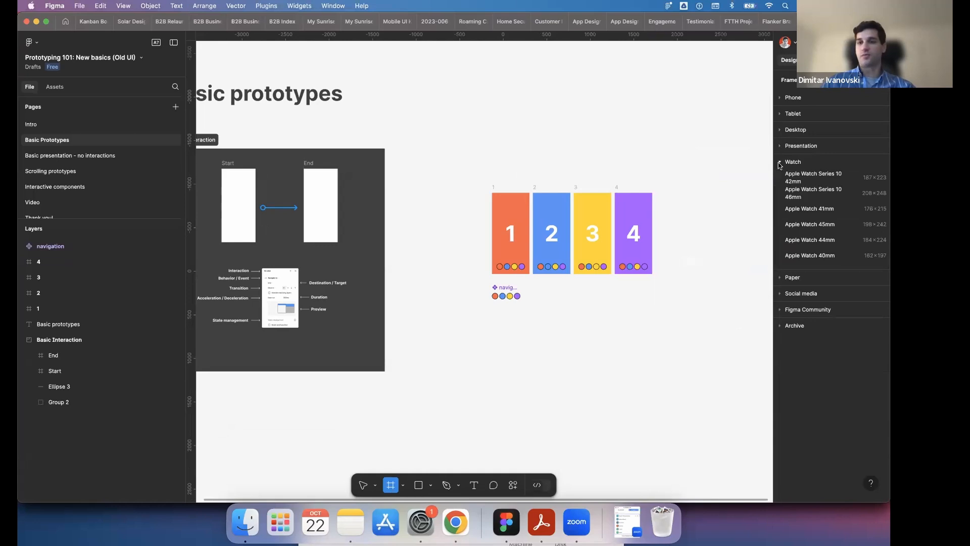
{"action": "left_click", "coordinate": [792, 178]}
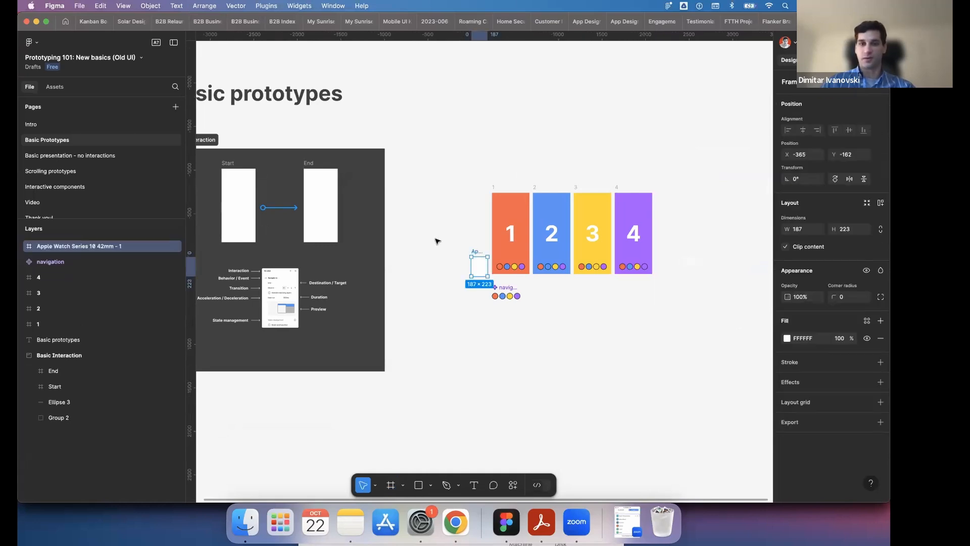
{"action": "left_click_drag", "start_coordinate": [477, 252], "coordinate": [416, 248]}
{"action": "key", "text": "Delete"}
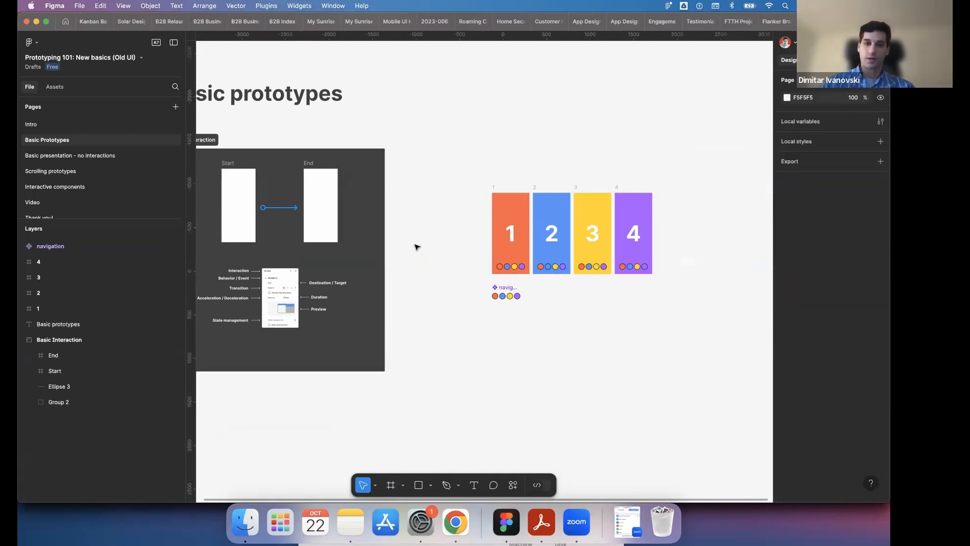
- Look at the sizes offered among the Paper frame presets
{"action": "left_click", "coordinate": [391, 485]}
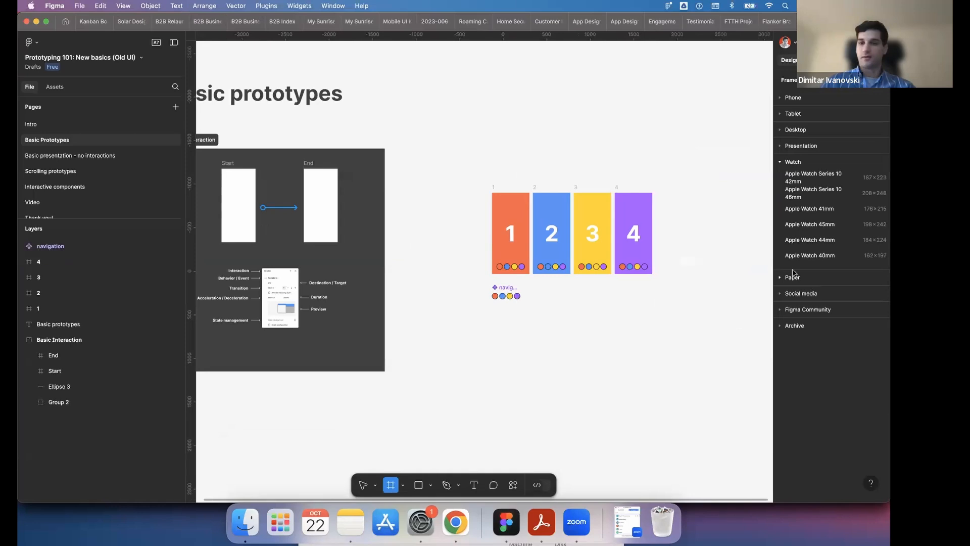
{"action": "left_click", "coordinate": [780, 162]}
{"action": "left_click", "coordinate": [781, 179]}
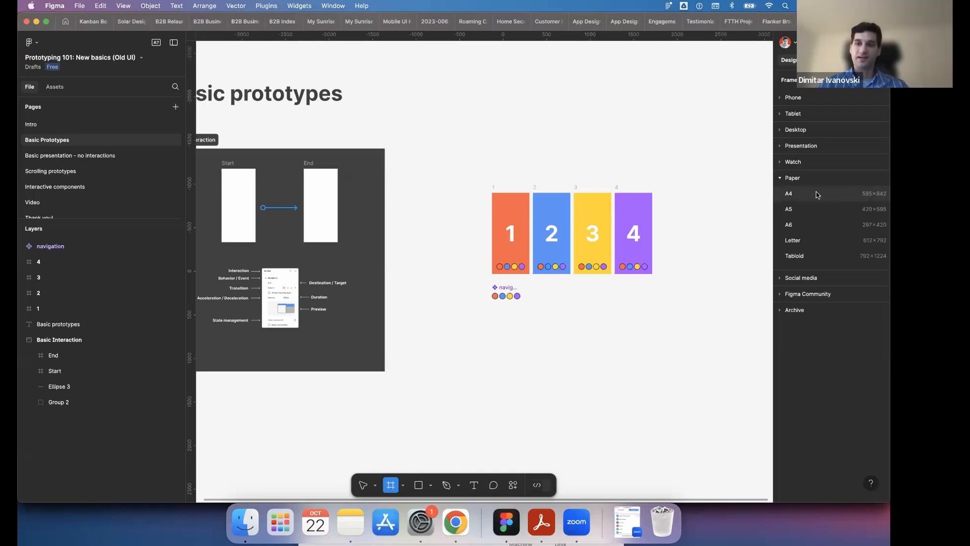
{"action": "left_click", "coordinate": [782, 178]}
- Insert an Instagram post preset frame from the Social media sizes, move it away from frame 4, and delete it
{"action": "left_click", "coordinate": [781, 195]}
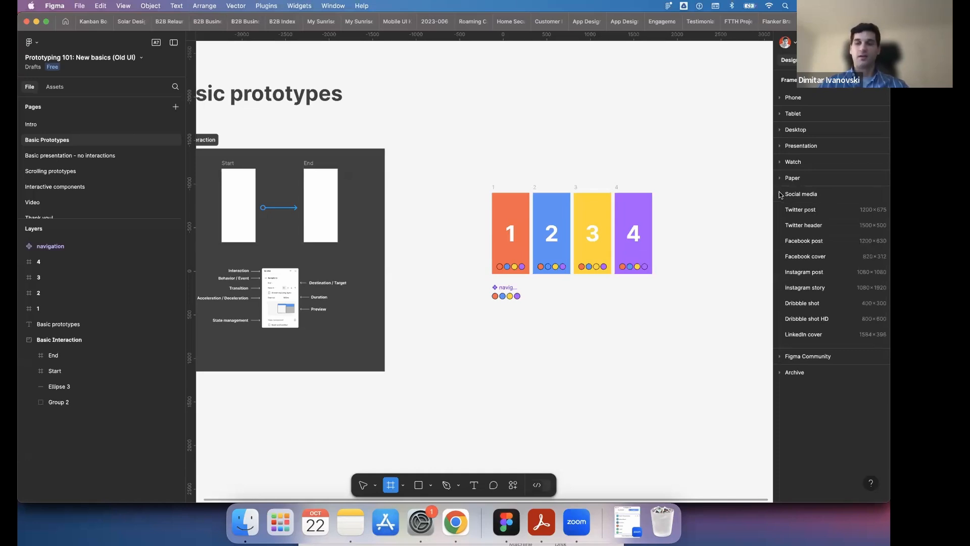
{"action": "left_click", "coordinate": [809, 271]}
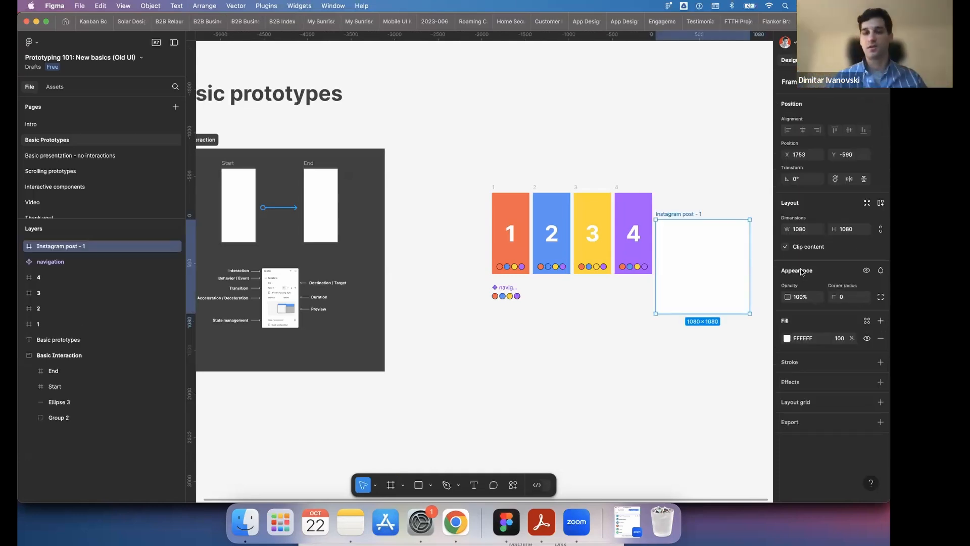
{"action": "left_click", "coordinate": [692, 185]}
{"action": "left_click_drag", "start_coordinate": [693, 212], "coordinate": [713, 212]}
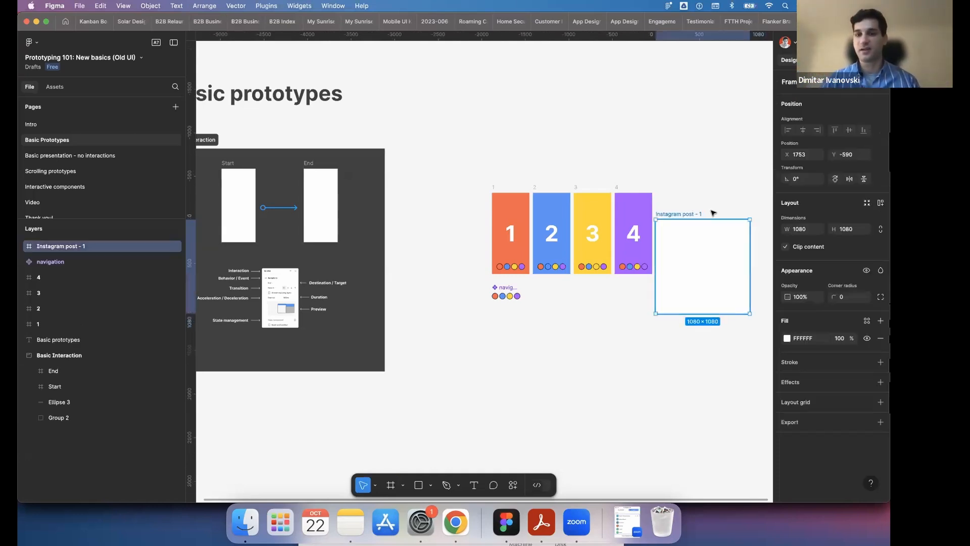
{"action": "scroll", "coordinate": [682, 234], "scroll_direction": "right", "scroll_amount": 2}
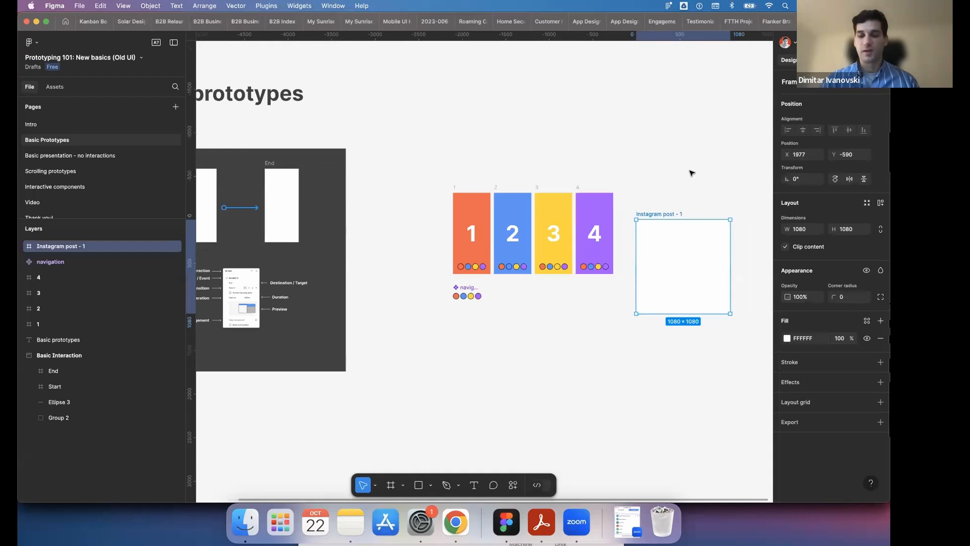
{"action": "key", "text": "Delete"}
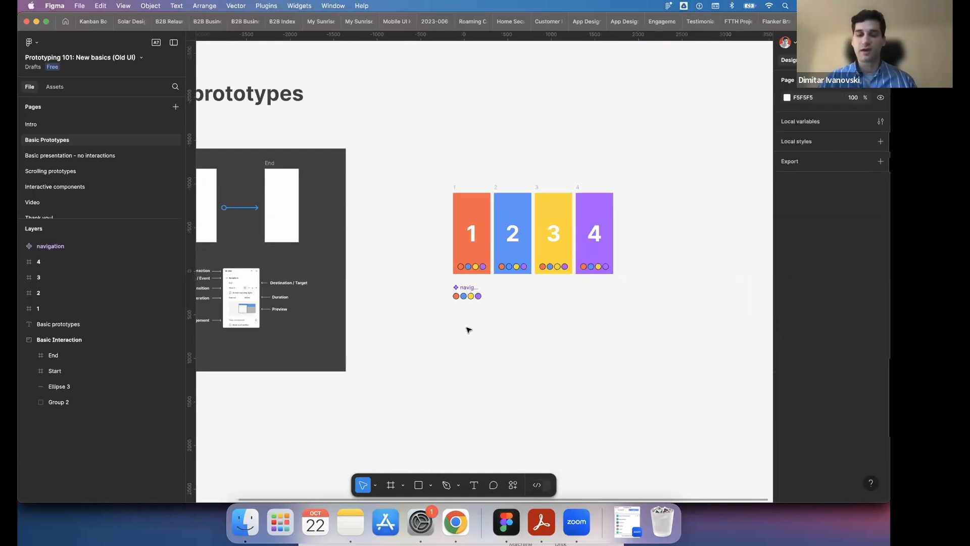
- Insert a LinkedIn cover preset frame from the Social media sizes and delete it
{"action": "left_click", "coordinate": [393, 485]}
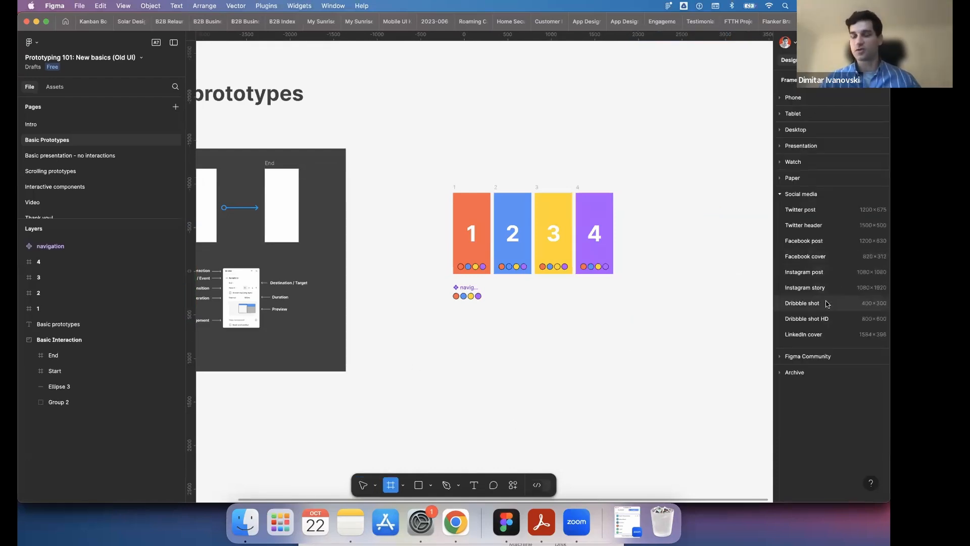
{"action": "left_click", "coordinate": [826, 336]}
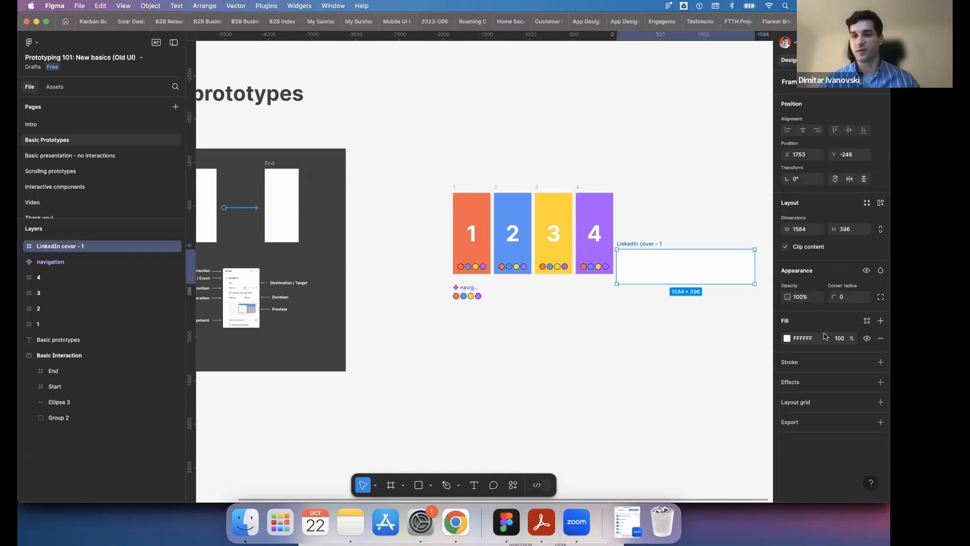
{"action": "left_click", "coordinate": [684, 208]}
{"action": "left_click", "coordinate": [642, 248]}
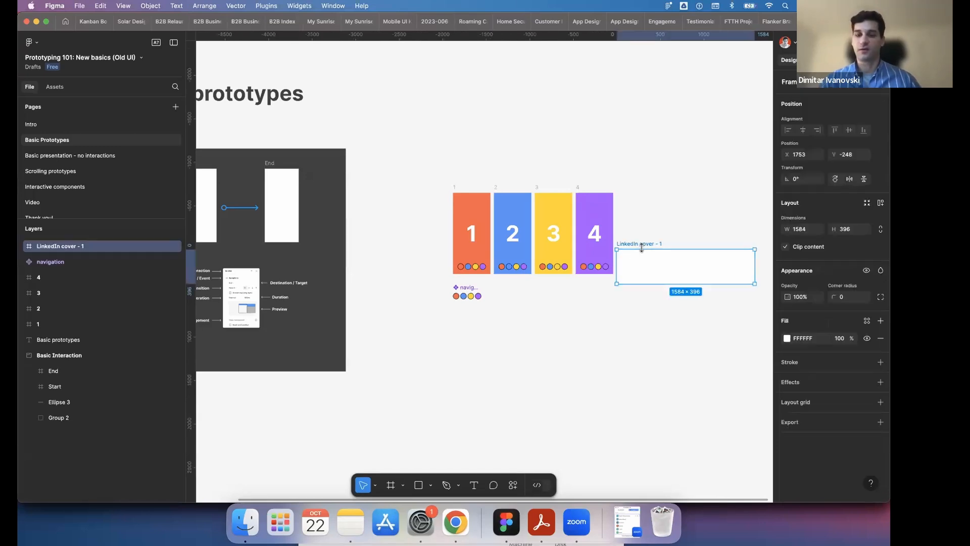
{"action": "key", "text": "Delete"}
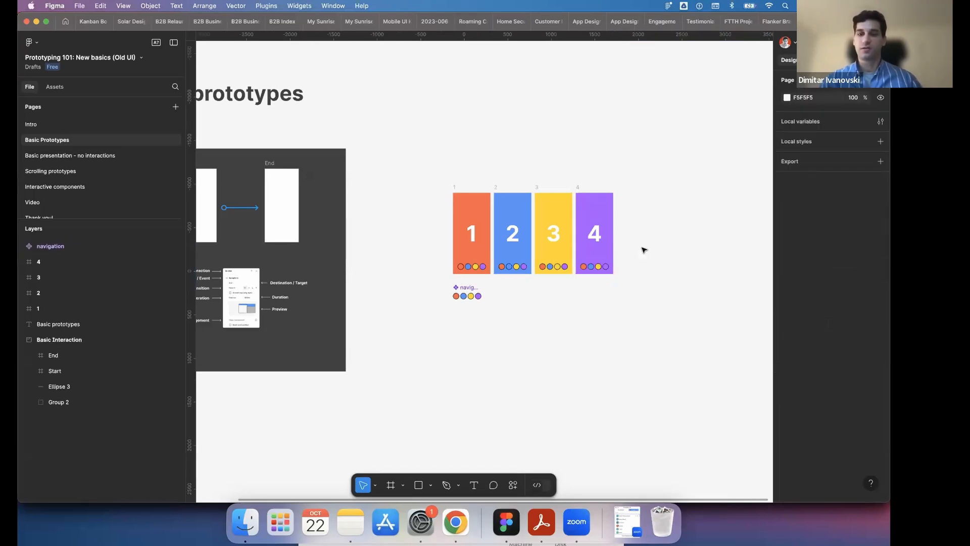
- Look at the Figma Community and Archive frame presets, leaving all preset categories collapsed
{"action": "left_click", "coordinate": [389, 484]}
{"action": "left_click", "coordinate": [781, 195]}
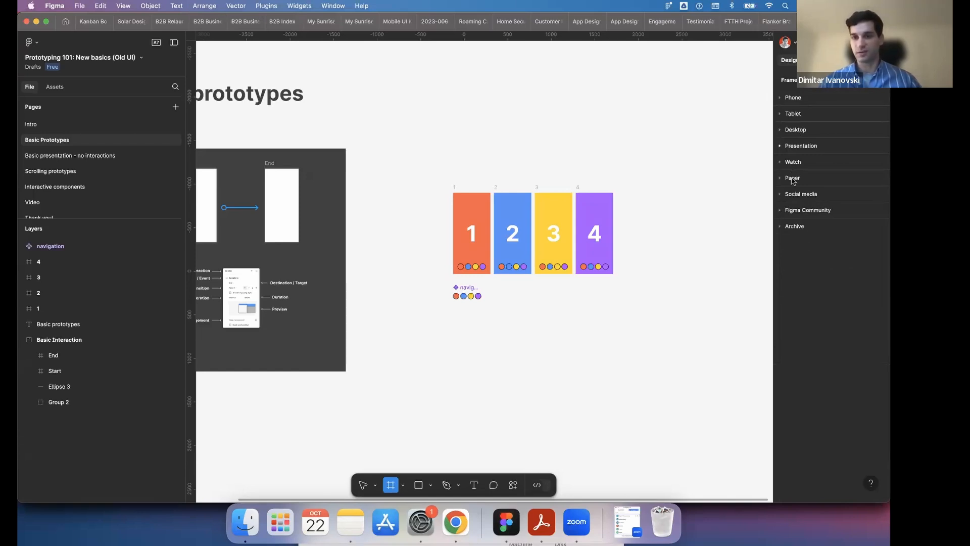
{"action": "left_click", "coordinate": [781, 211]}
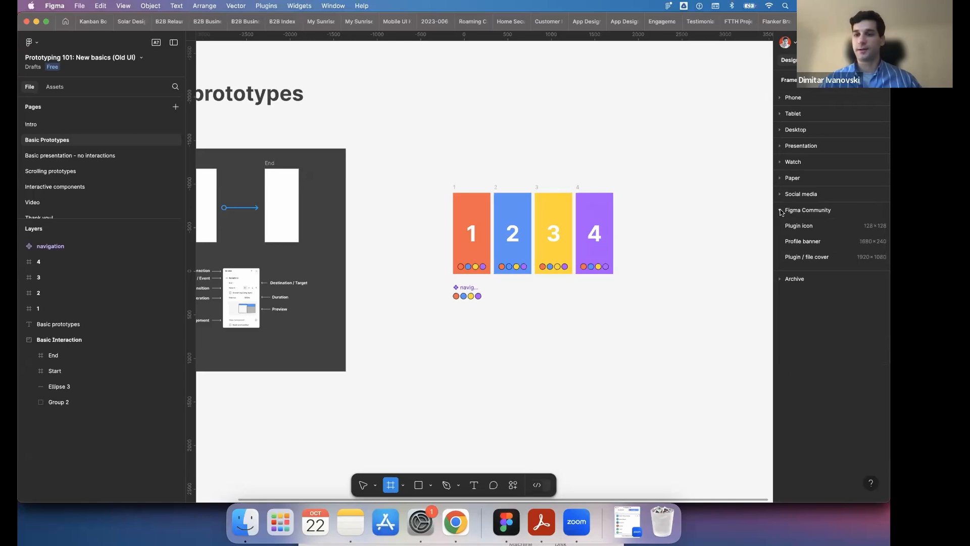
{"action": "left_click", "coordinate": [780, 211]}
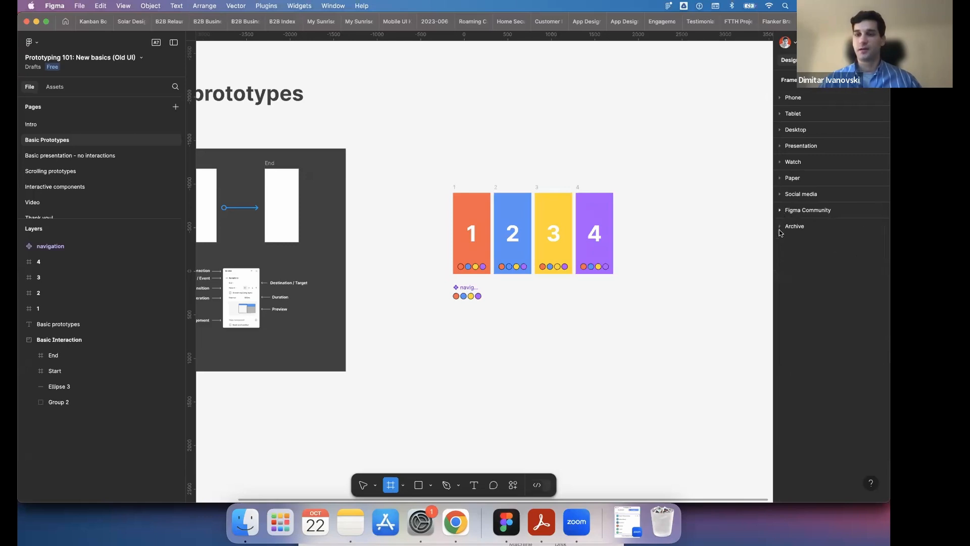
{"action": "left_click", "coordinate": [780, 227]}
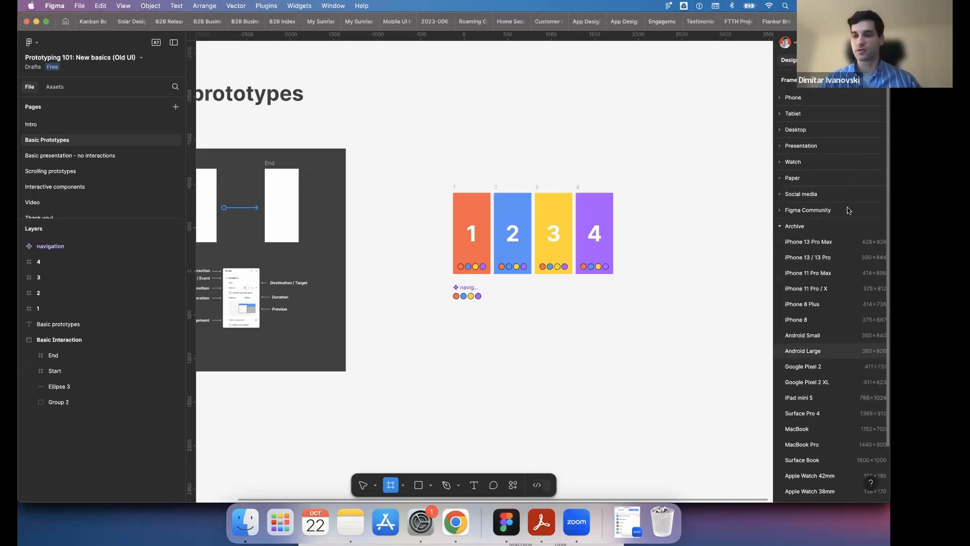
{"action": "left_click", "coordinate": [781, 227]}
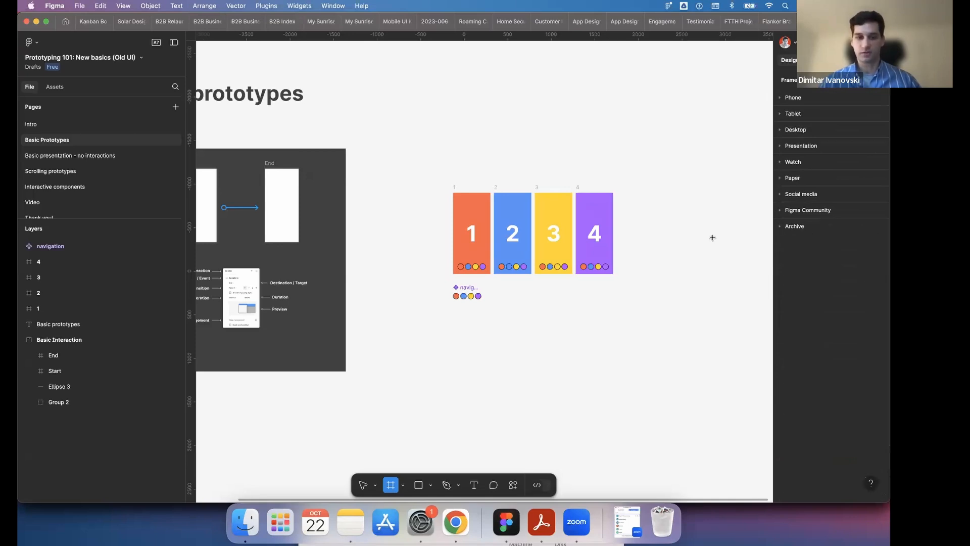
- Draw a custom frame of about 783 × 1454 on the empty canvas to the left of the Basic Interaction section
{"action": "scroll", "coordinate": [714, 227], "scroll_direction": "left", "scroll_amount": 5}
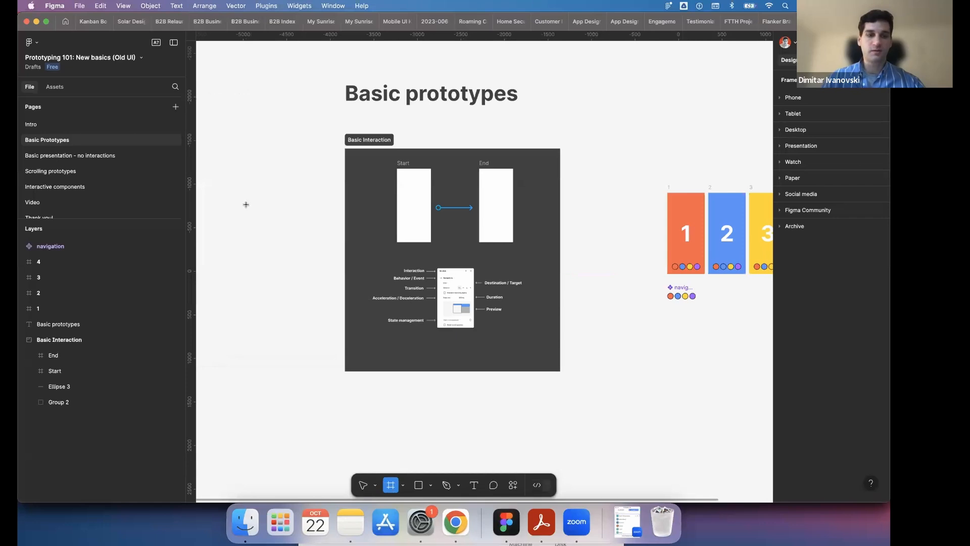
{"action": "left_click_drag", "start_coordinate": [247, 204], "coordinate": [314, 332]}
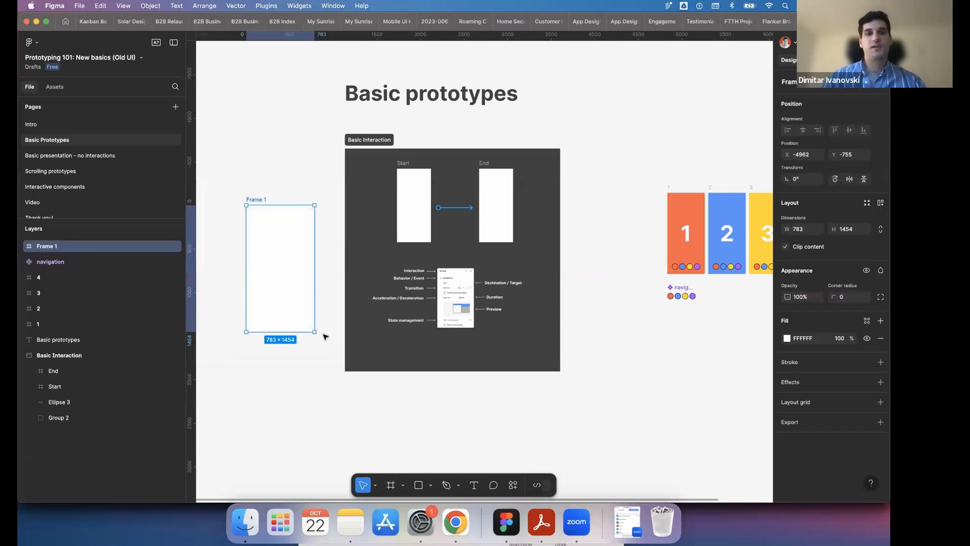
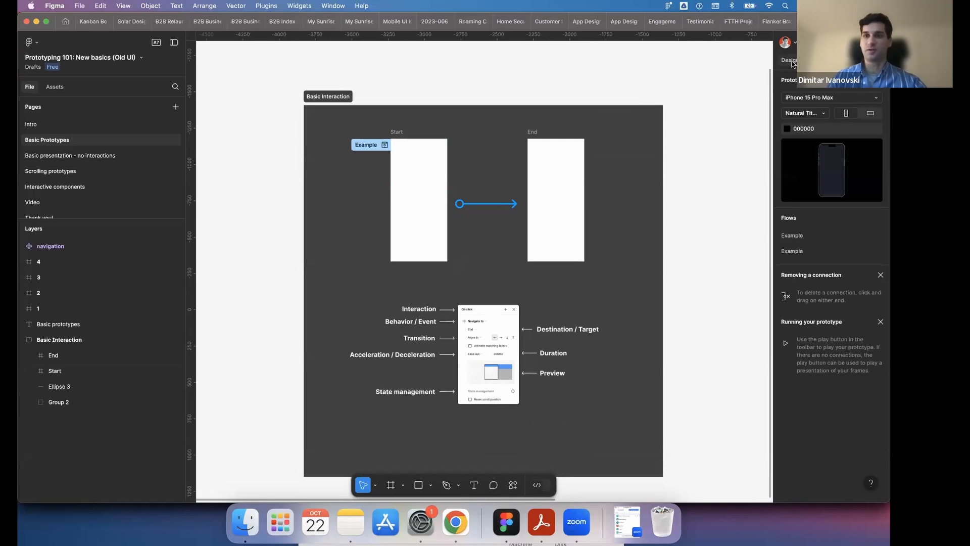
- Compare the page's design properties with its prototype settings, finishing on the prototype settings
{"action": "left_click", "coordinate": [791, 61]}
{"action": "left_click", "coordinate": [820, 60]}
{"action": "left_click", "coordinate": [785, 60]}
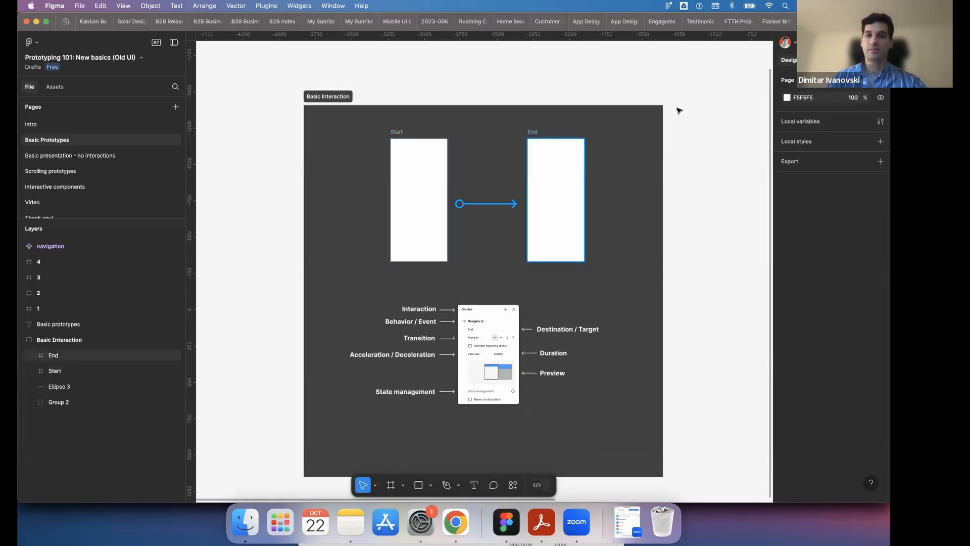
{"action": "left_click", "coordinate": [820, 60]}
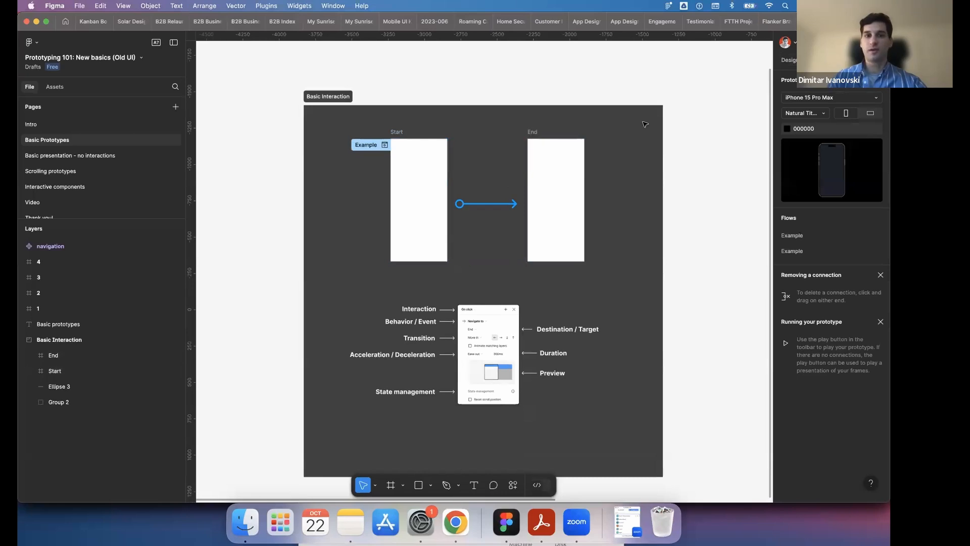
- Change the fill of the Start frame in the Basic Interaction section to light pink, EEBCBC
{"action": "left_click", "coordinate": [437, 207]}
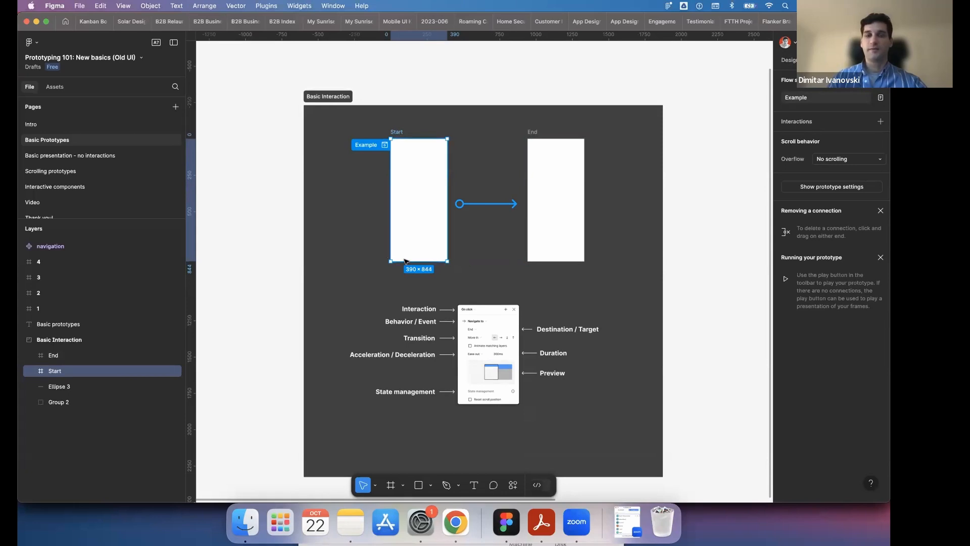
{"action": "left_click", "coordinate": [791, 61]}
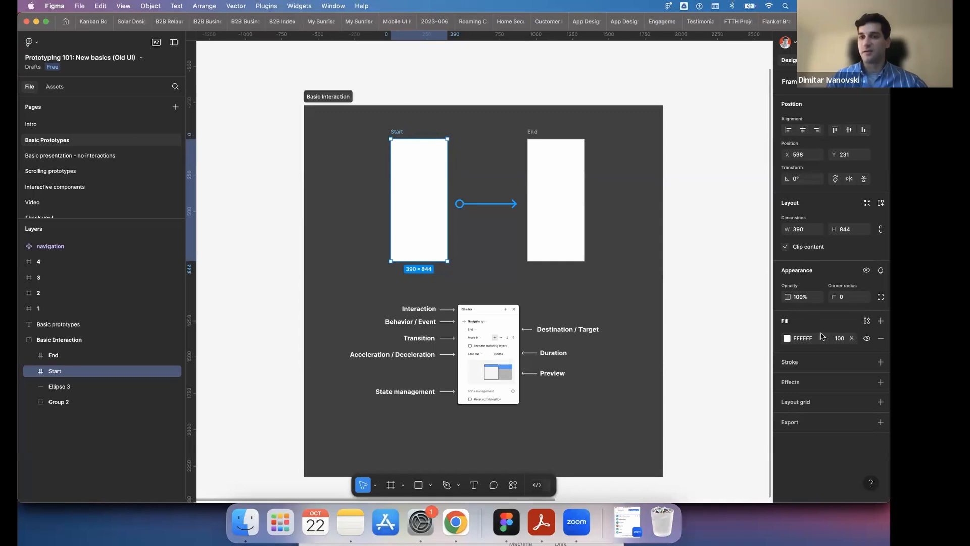
{"action": "left_click", "coordinate": [788, 338]}
{"action": "left_click", "coordinate": [756, 337]}
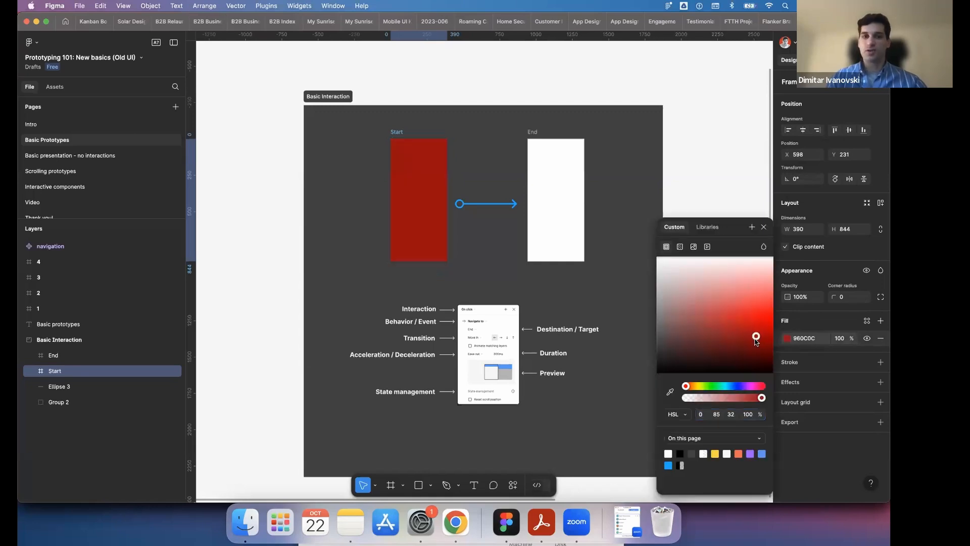
{"action": "left_click_drag", "start_coordinate": [747, 317], "coordinate": [725, 277]}
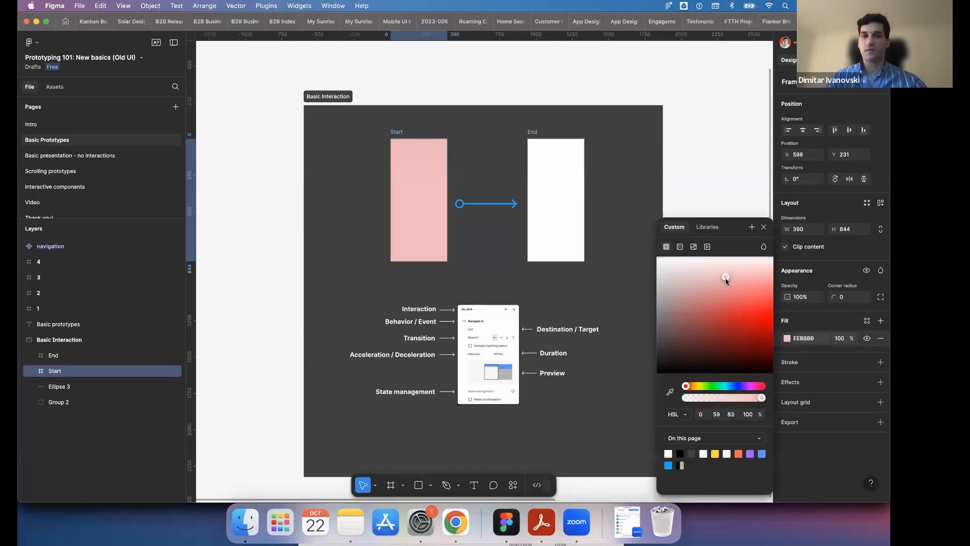
- Add a text layer reading "text" inside the End frame and deselect it
{"action": "left_click", "coordinate": [545, 189]}
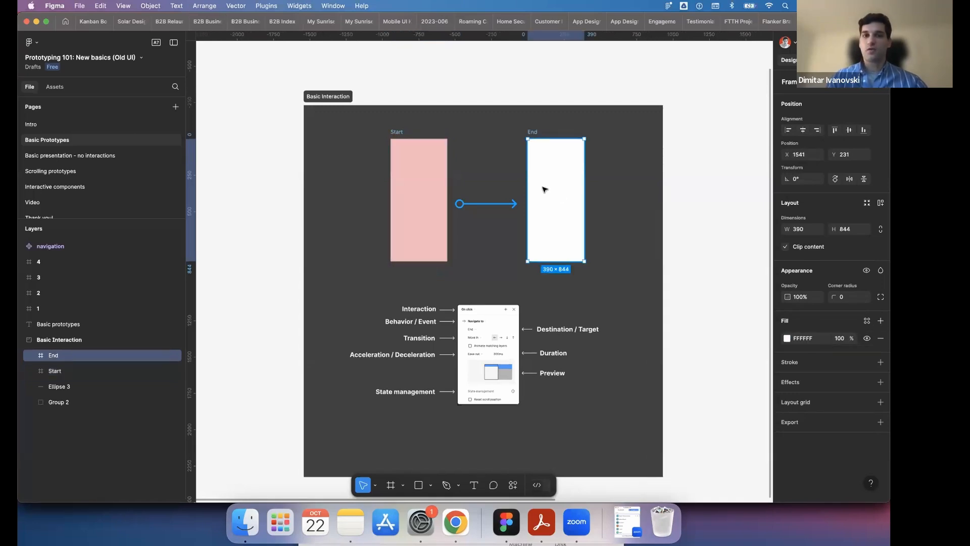
{"action": "left_click", "coordinate": [475, 486]}
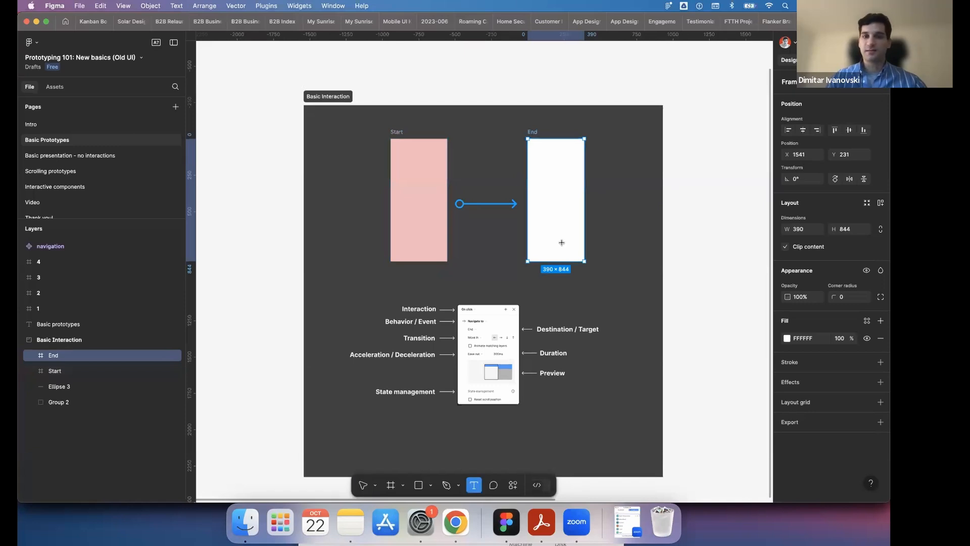
{"action": "left_click", "coordinate": [558, 204]}
{"action": "type", "text": "text"}
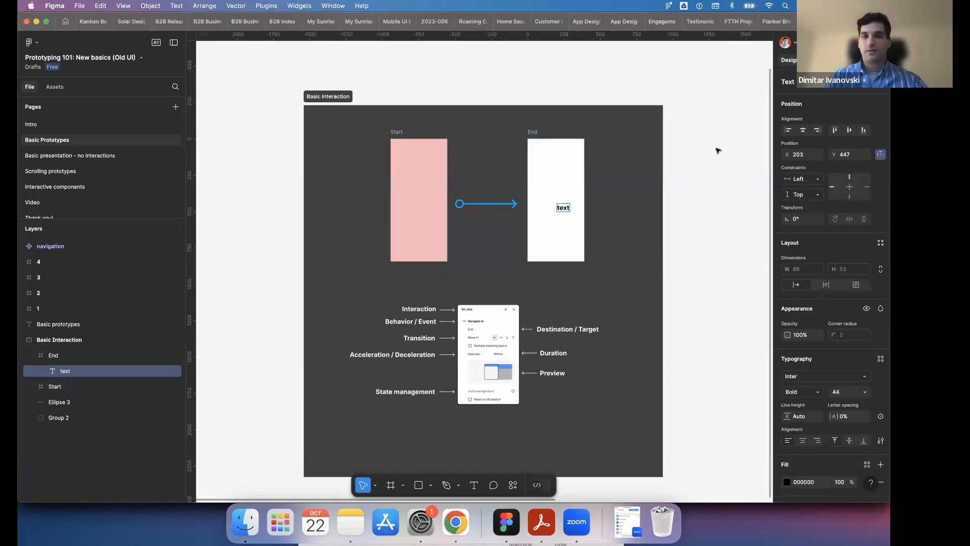
{"action": "key", "text": "Escape"}
{"action": "left_click", "coordinate": [674, 171]}
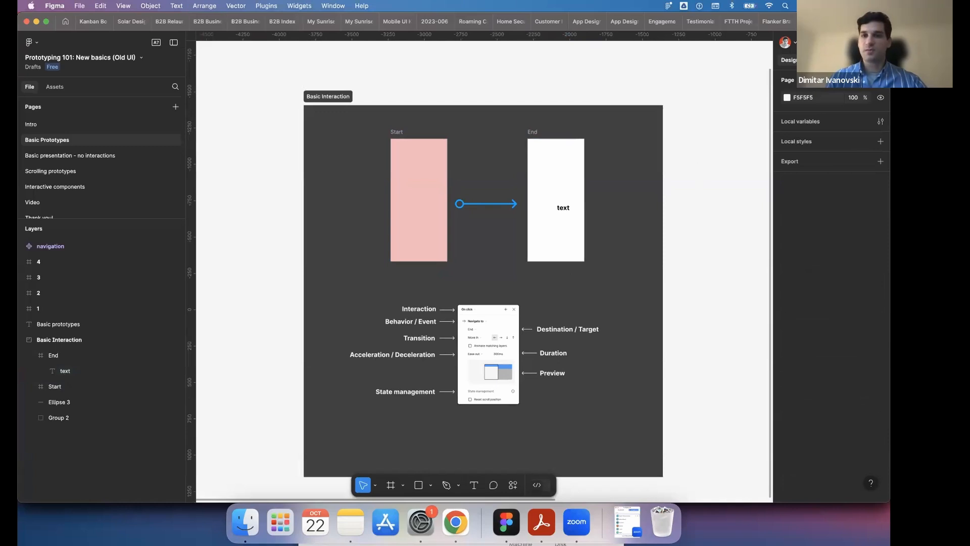
- Create a prototype connection from the Start frame to the End frame
{"action": "left_click", "coordinate": [817, 60]}
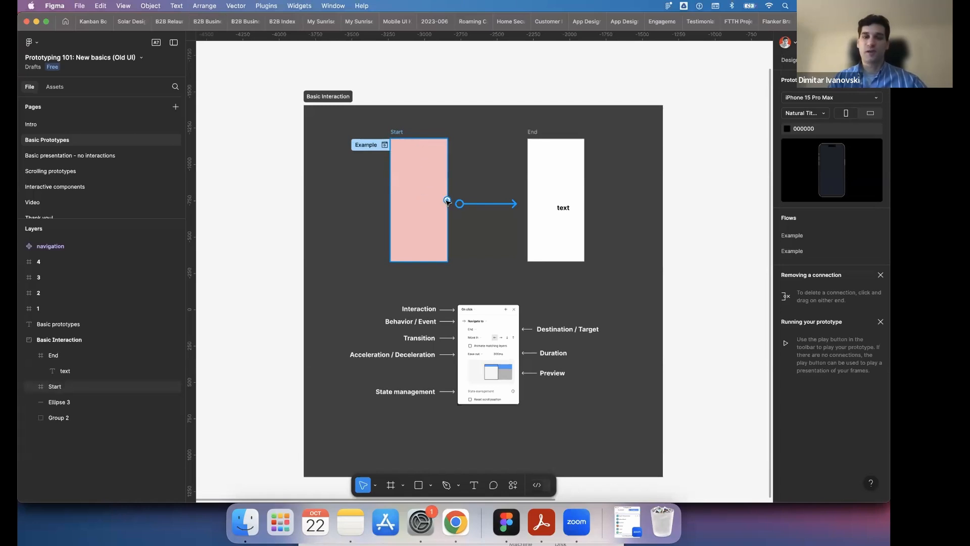
{"action": "left_click_drag", "start_coordinate": [448, 201], "coordinate": [531, 196]}
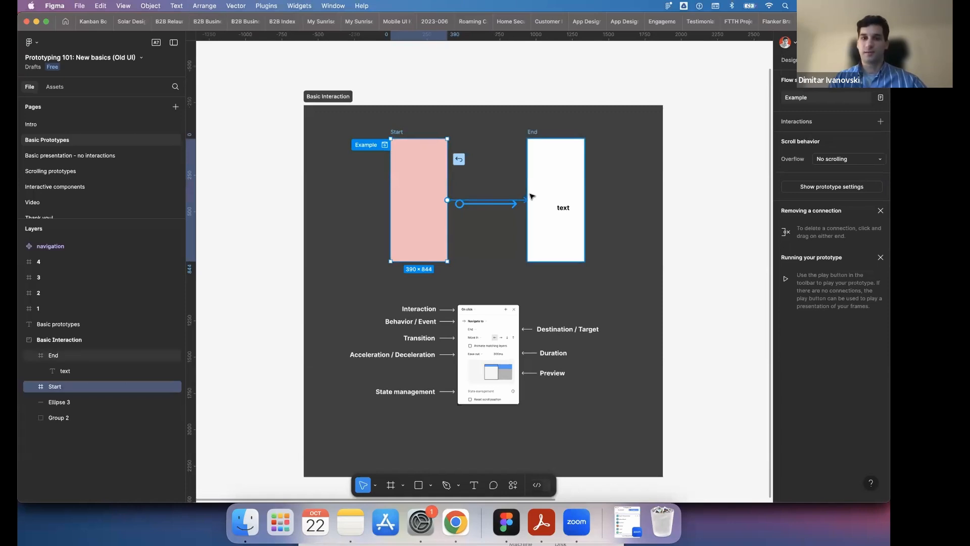
{"action": "left_click_drag", "start_coordinate": [534, 198], "coordinate": [534, 198]}
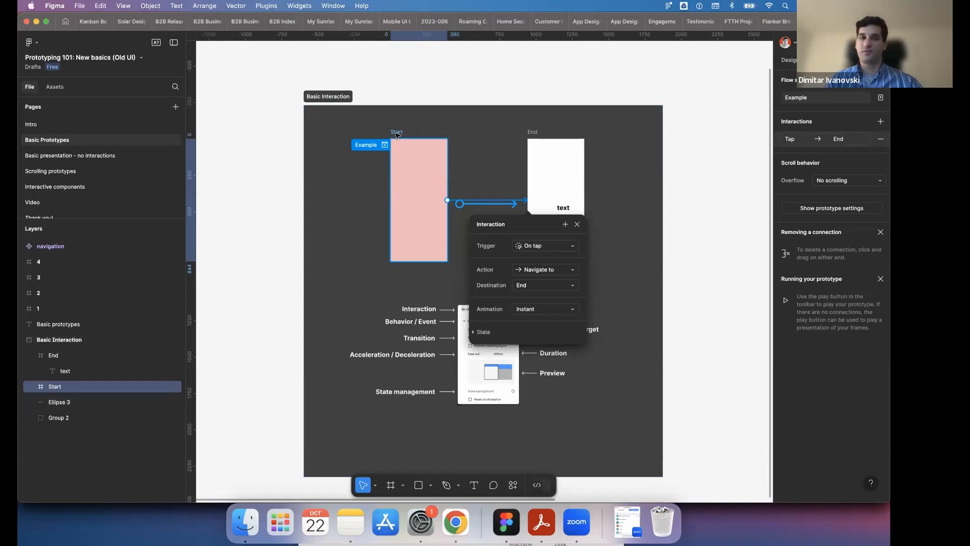
- Look through the trigger and destination options of the Start frame's interaction without changing them
{"action": "left_click", "coordinate": [543, 249]}
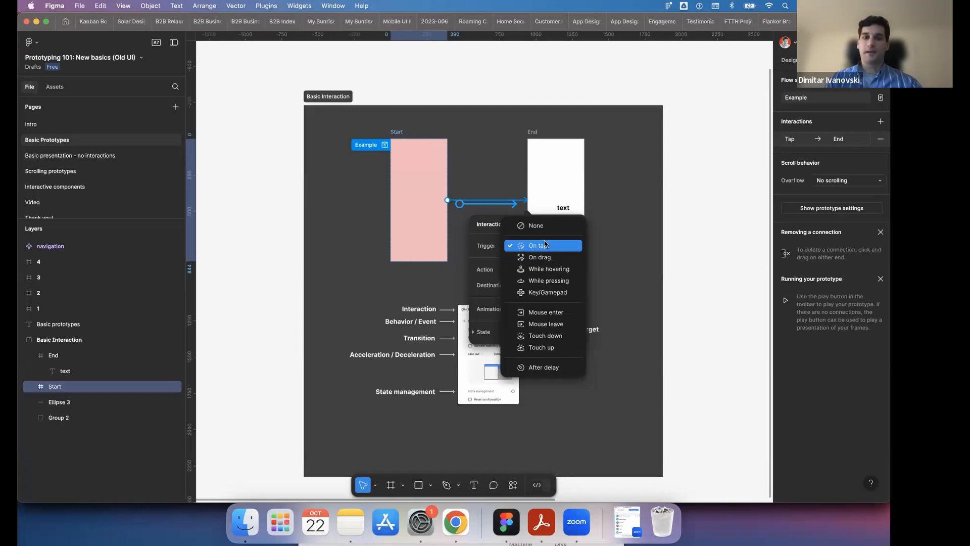
{"action": "left_click", "coordinate": [475, 242]}
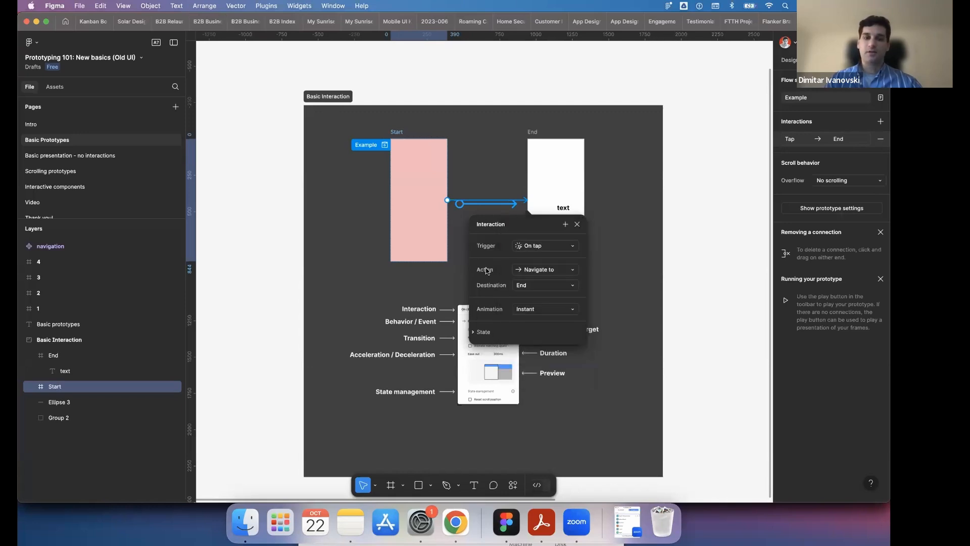
{"action": "left_click", "coordinate": [557, 287]}
{"action": "left_click", "coordinate": [557, 286]}
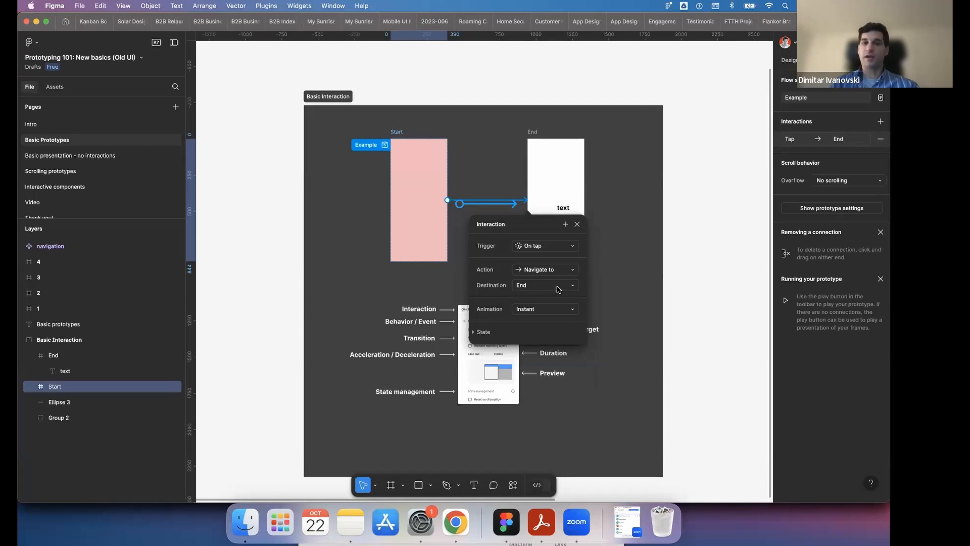
- Set the Start interaction's destination to frame 4 and follow the connection across the canvas
{"action": "left_click", "coordinate": [557, 286]}
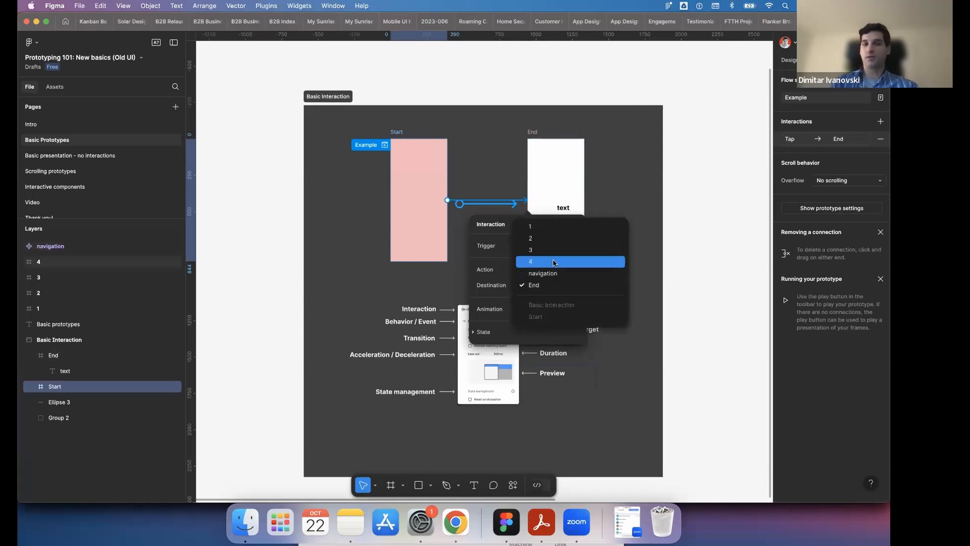
{"action": "left_click", "coordinate": [555, 262]}
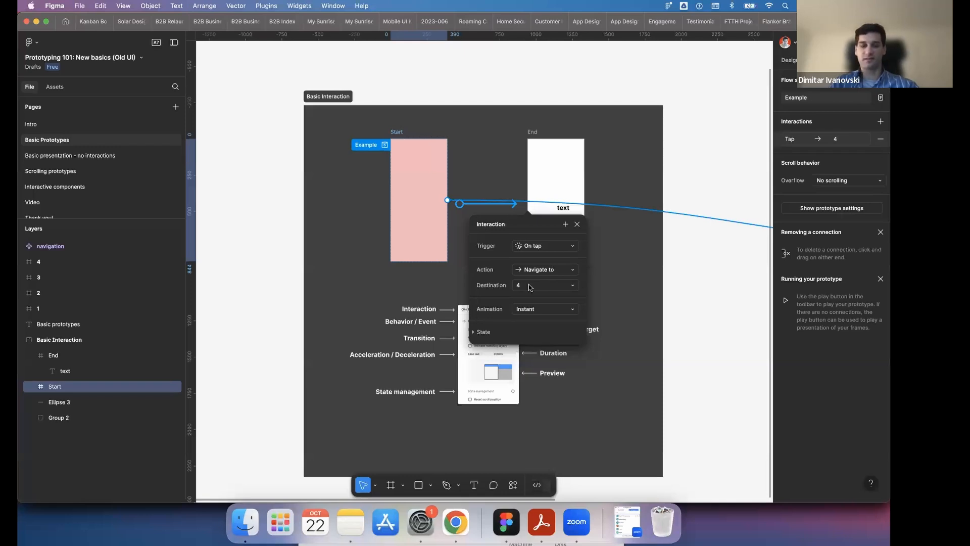
{"action": "scroll", "coordinate": [529, 285], "scroll_direction": "down", "scroll_amount": 5}
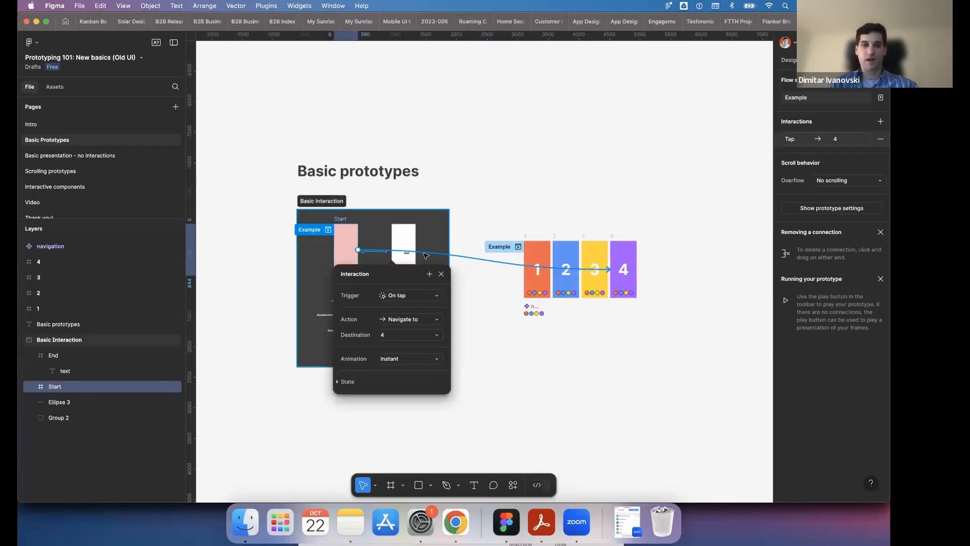
{"action": "scroll", "coordinate": [426, 256], "scroll_direction": "up", "scroll_amount": 5}
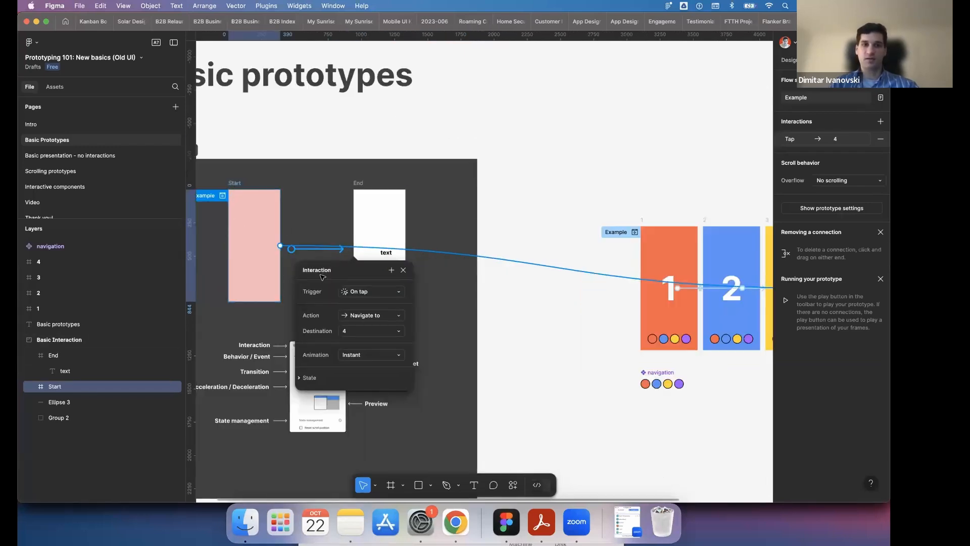
{"action": "scroll", "coordinate": [322, 277], "scroll_direction": "right", "scroll_amount": 5}
{"action": "scroll", "coordinate": [580, 238], "scroll_direction": "right", "scroll_amount": 1}
{"action": "scroll", "coordinate": [581, 240], "scroll_direction": "left", "scroll_amount": 1}
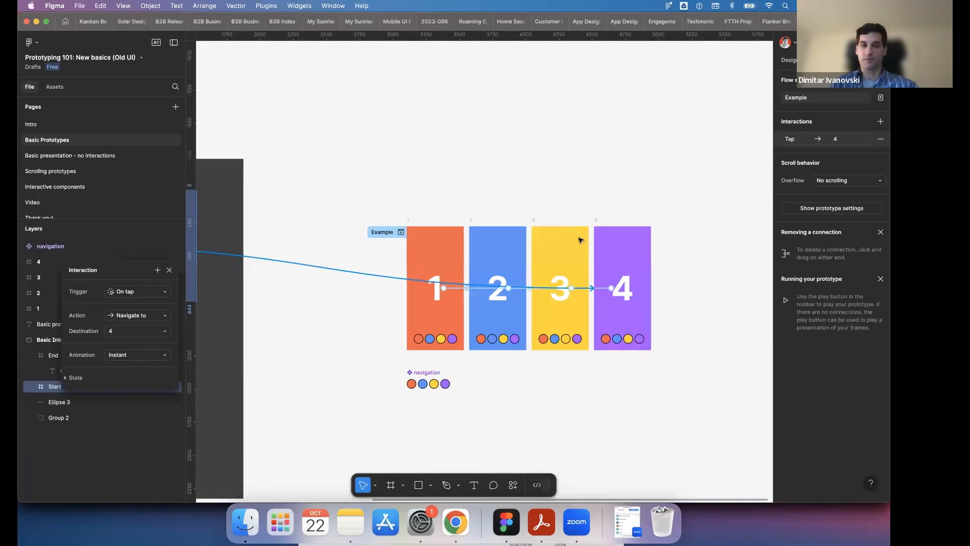
{"action": "scroll", "coordinate": [581, 240], "scroll_direction": "left", "scroll_amount": 6}
{"action": "scroll", "coordinate": [565, 305], "scroll_direction": "up", "scroll_amount": 2}
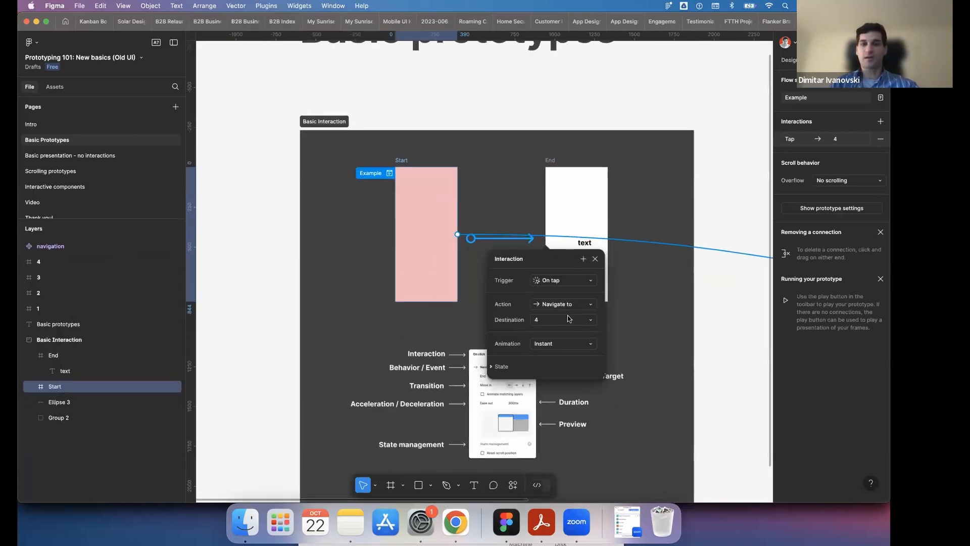
- Set the Start interaction's destination to End and close the interaction settings
{"action": "left_click", "coordinate": [569, 319]}
{"action": "left_click", "coordinate": [571, 341]}
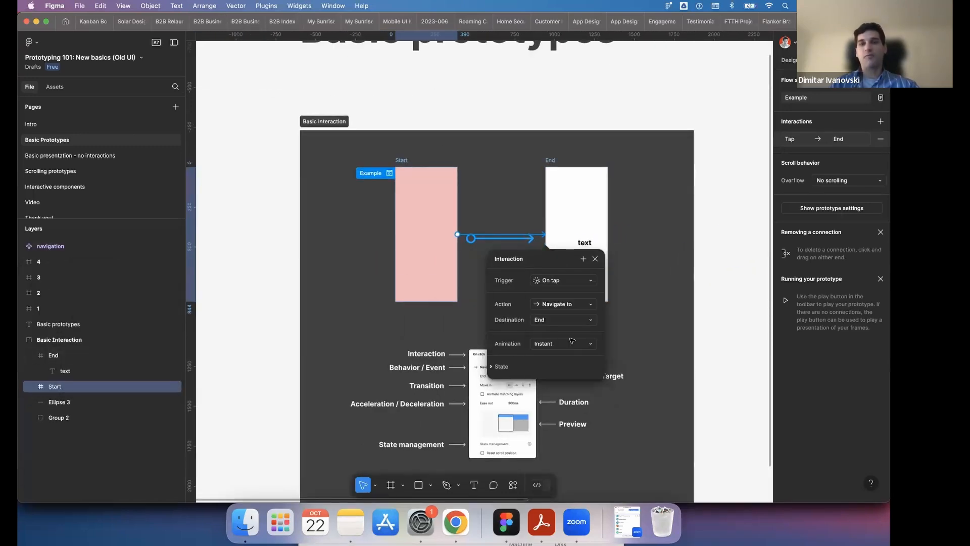
{"action": "left_click", "coordinate": [455, 108]}
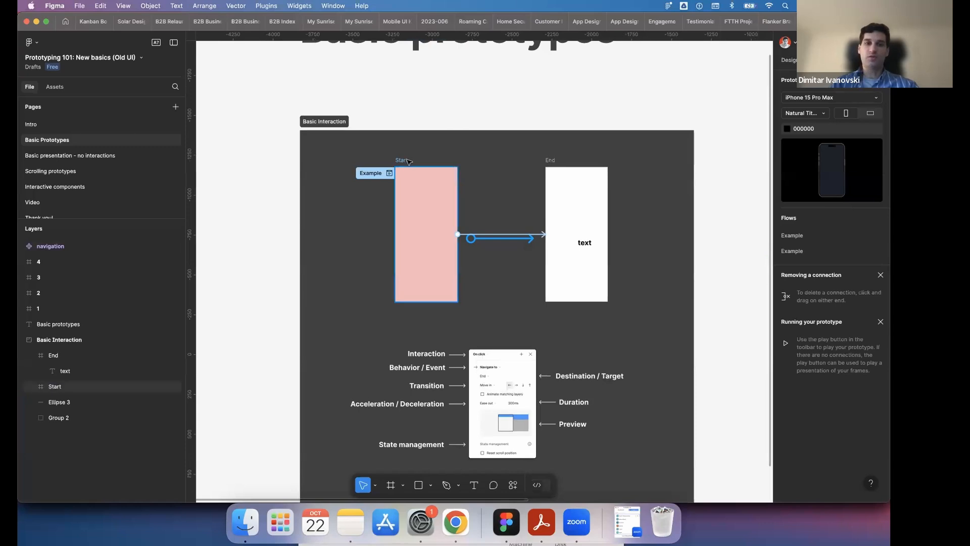
{"action": "double_click", "coordinate": [408, 160]}
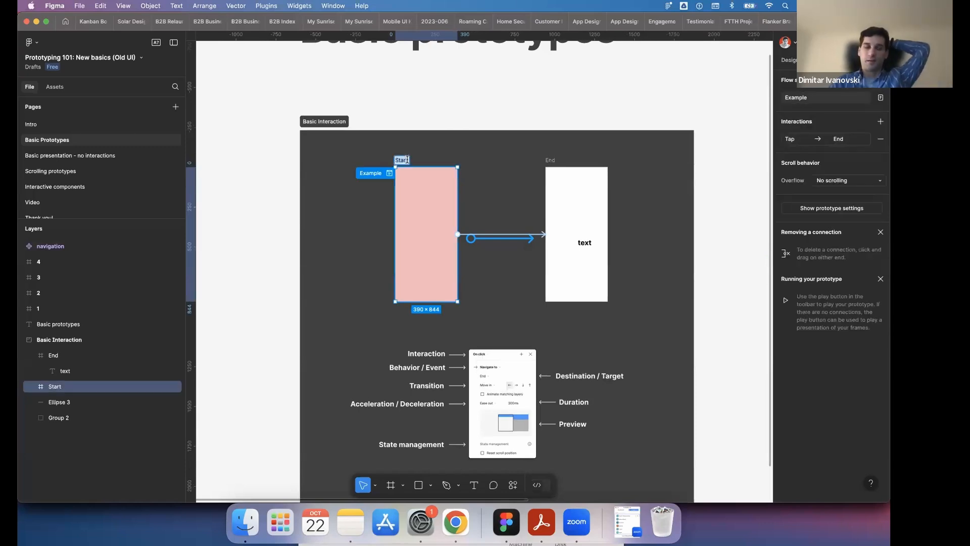
{"action": "key", "text": "Right"}
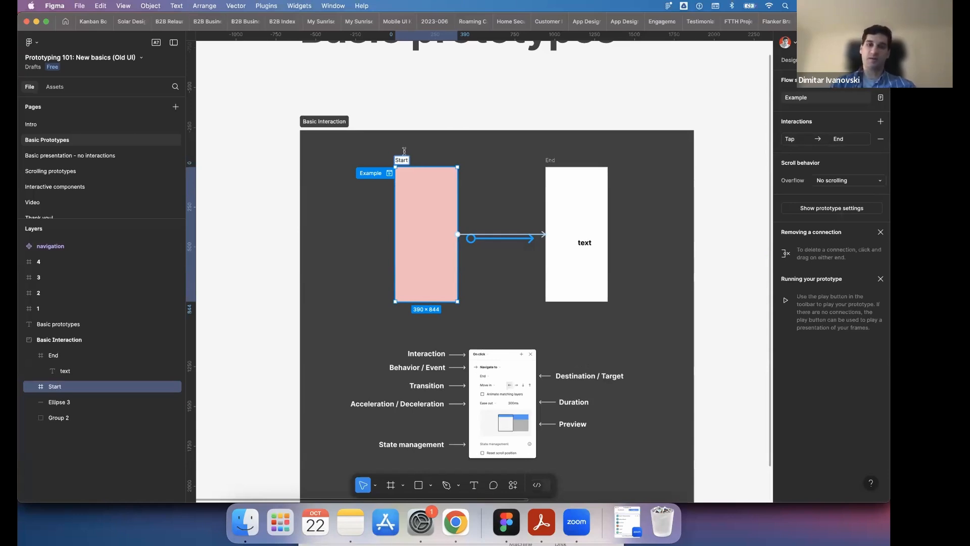
{"action": "left_click", "coordinate": [399, 110]}
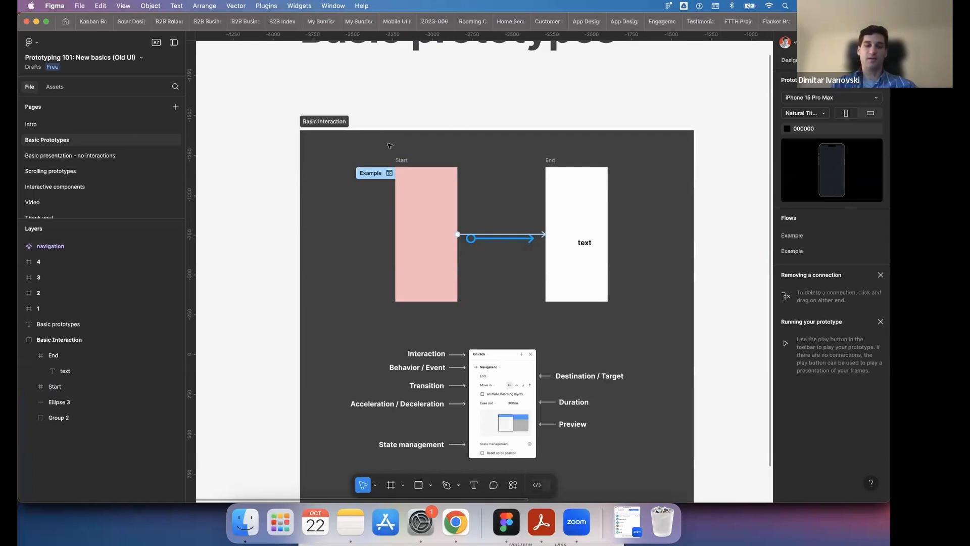
- Draw a custom frame of about 468 × 680 on the empty canvas below the Basic Interaction section
{"action": "scroll", "coordinate": [389, 146], "scroll_direction": "down", "scroll_amount": 5}
{"action": "scroll", "coordinate": [390, 146], "scroll_direction": "down", "scroll_amount": 5}
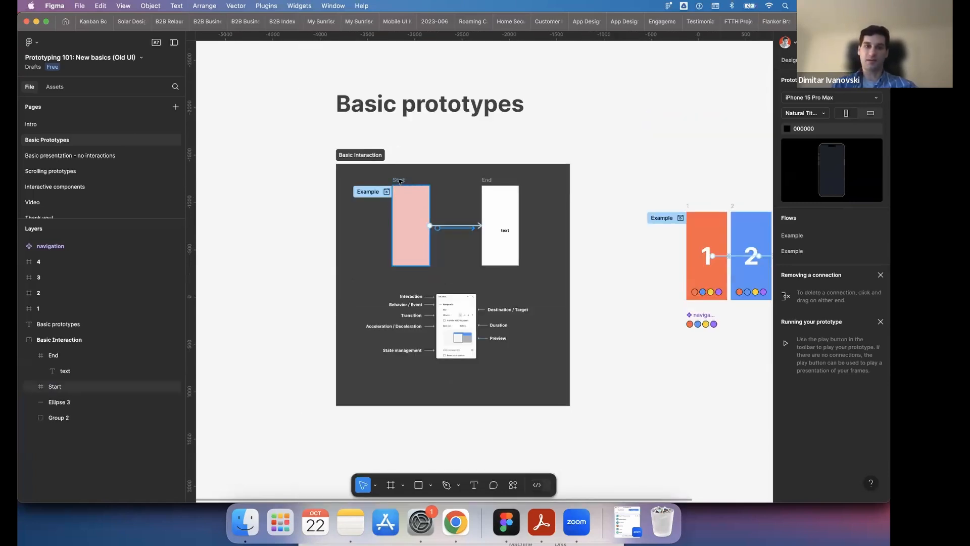
{"action": "scroll", "coordinate": [399, 180], "scroll_direction": "down", "scroll_amount": 5}
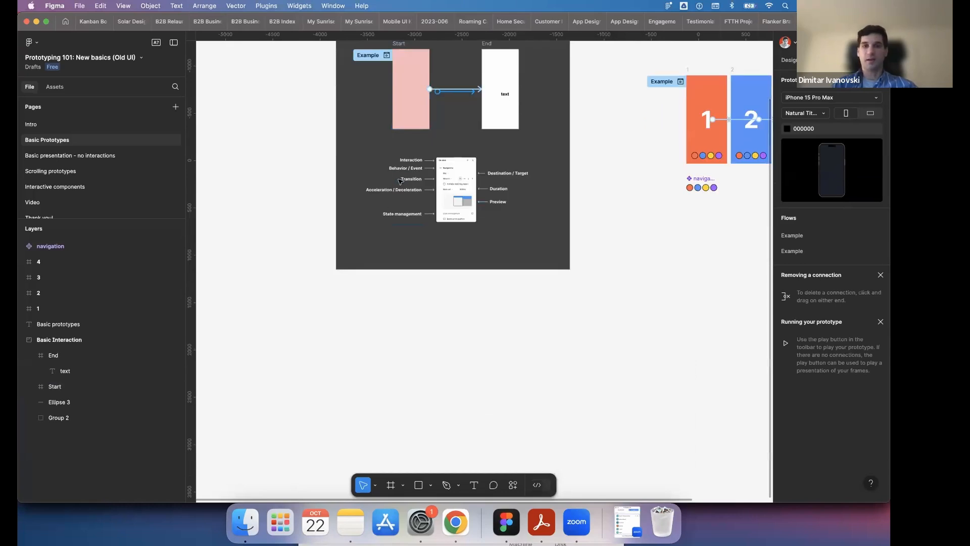
{"action": "scroll", "coordinate": [400, 181], "scroll_direction": "up", "scroll_amount": 2}
{"action": "scroll", "coordinate": [400, 181], "scroll_direction": "up", "scroll_amount": 1}
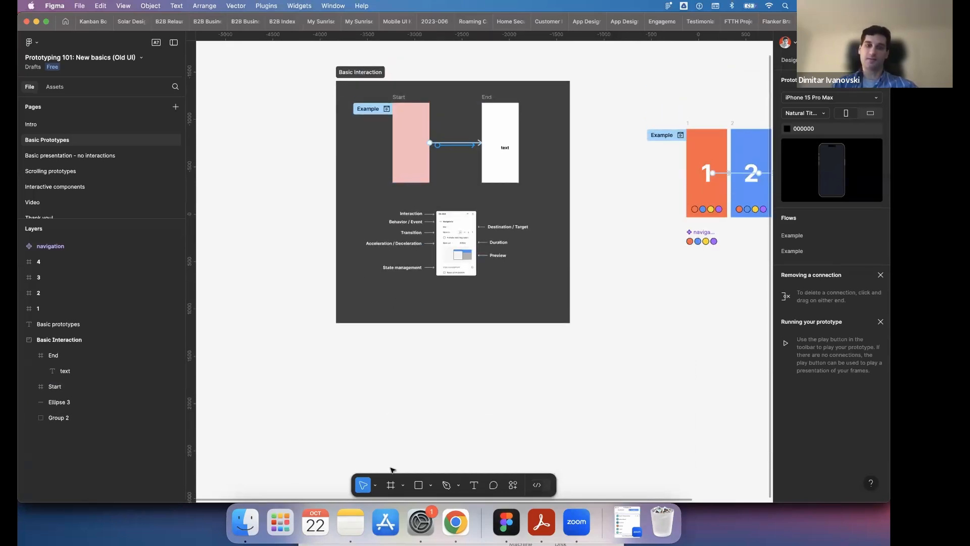
{"action": "left_click", "coordinate": [391, 485]}
{"action": "left_click_drag", "start_coordinate": [395, 378], "coordinate": [441, 443]}
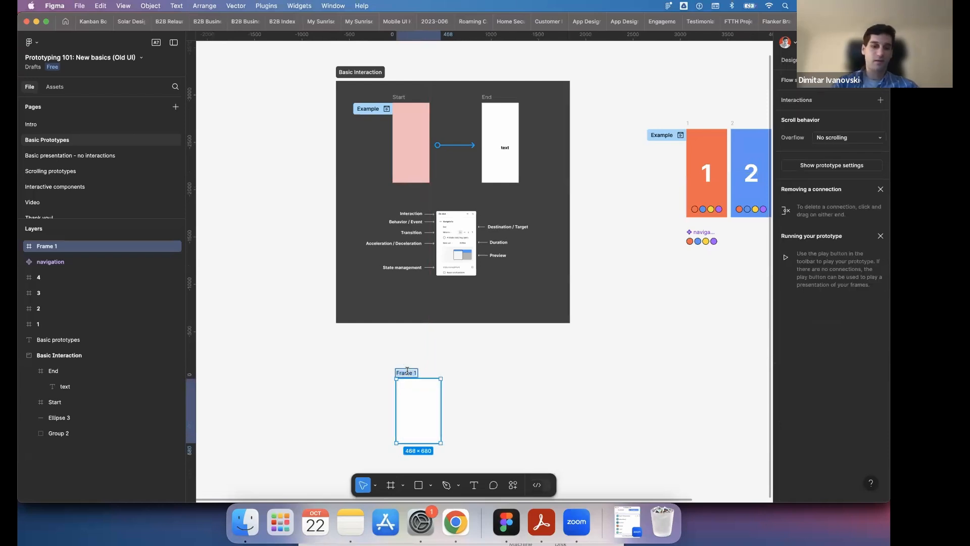
- Rename the new frame as App Screen 1
{"action": "type", "text": "App"}
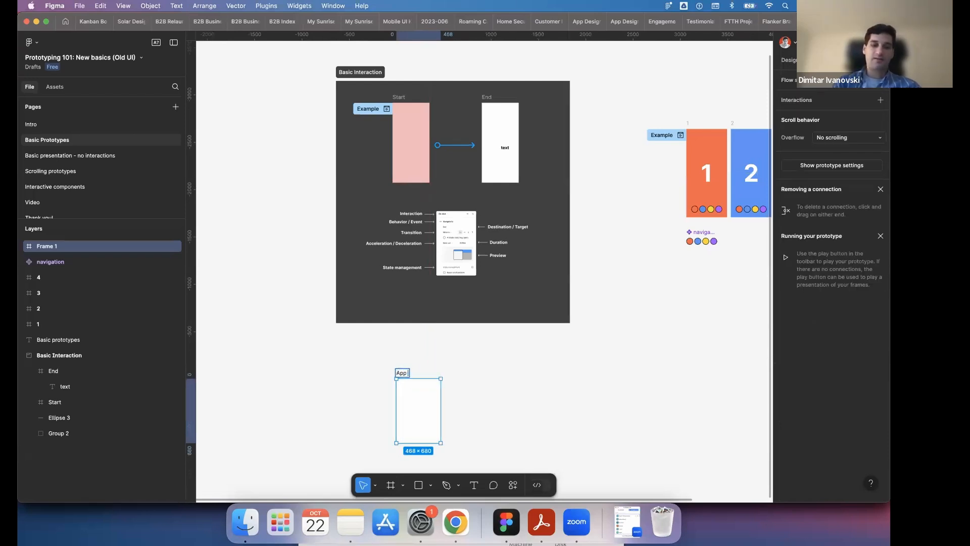
{"action": "type", "text": " Screen 1"}
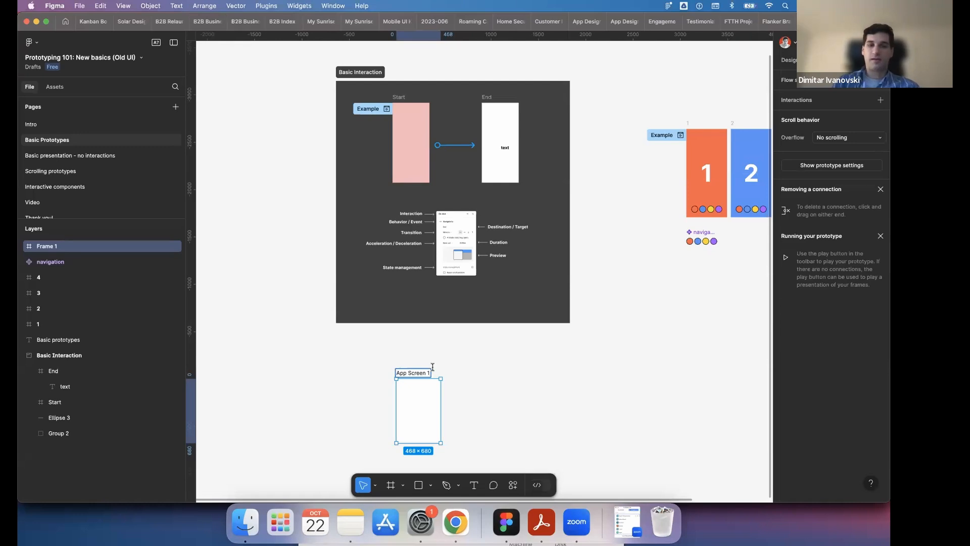
{"action": "key", "text": "Return"}
- Duplicate the App Screen 1 frame so the copy sits directly beside it
{"action": "key", "text": "super+d"}
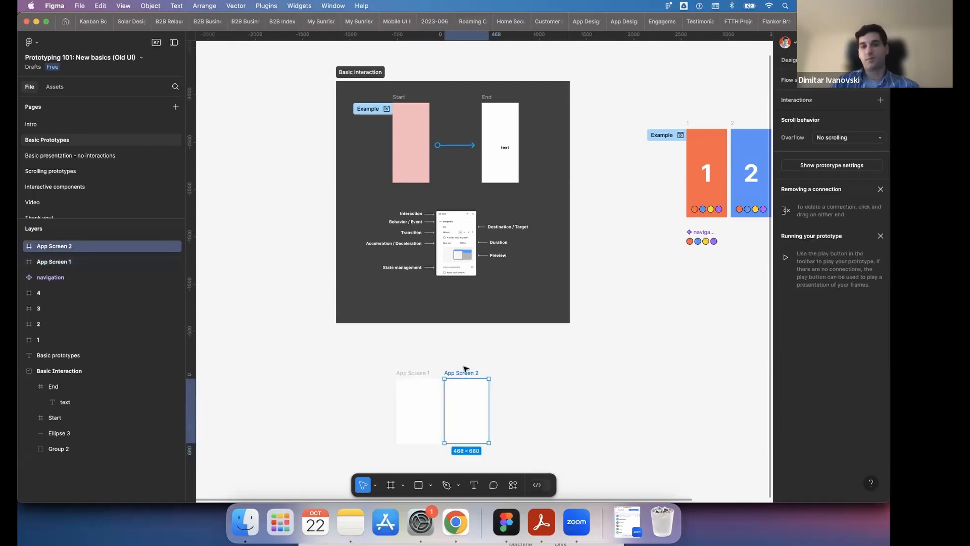
{"action": "scroll", "coordinate": [466, 369], "scroll_direction": "up", "scroll_amount": 2}
{"action": "scroll", "coordinate": [462, 364], "scroll_direction": "down", "scroll_amount": 2}
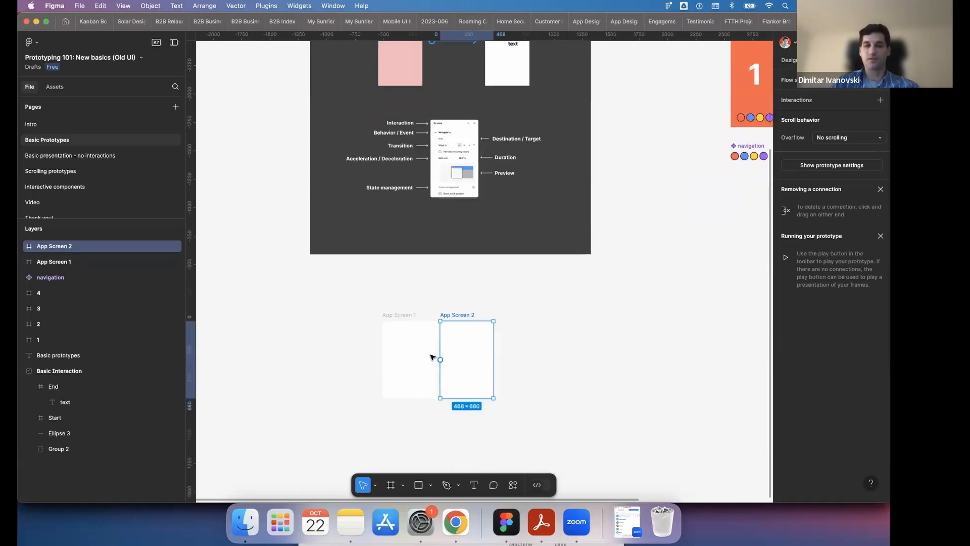
- Duplicate the App Screen 2 frame so the copy becomes the third screen in the row
{"action": "scroll", "coordinate": [433, 357], "scroll_direction": "down", "scroll_amount": 2}
{"action": "scroll", "coordinate": [460, 325], "scroll_direction": "up", "scroll_amount": 2}
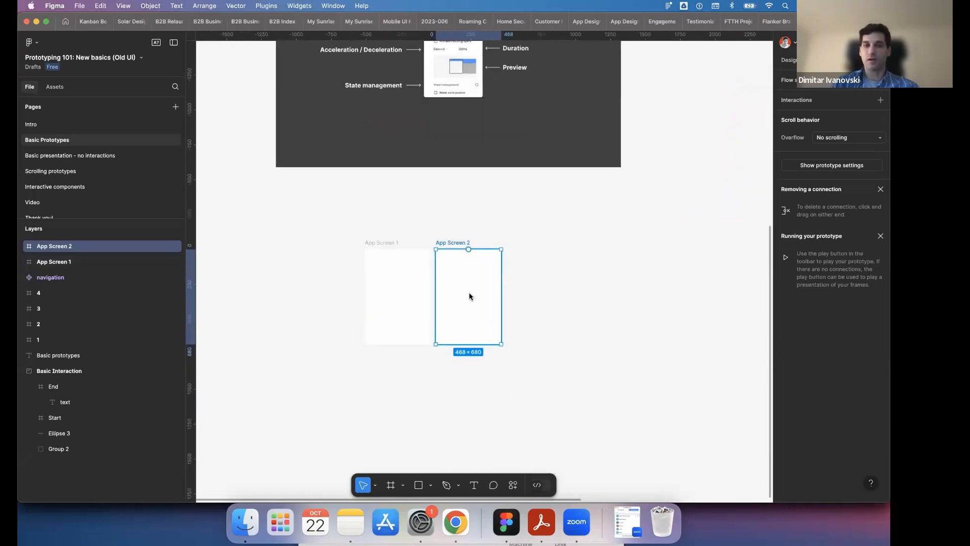
{"action": "right_click", "coordinate": [470, 295]}
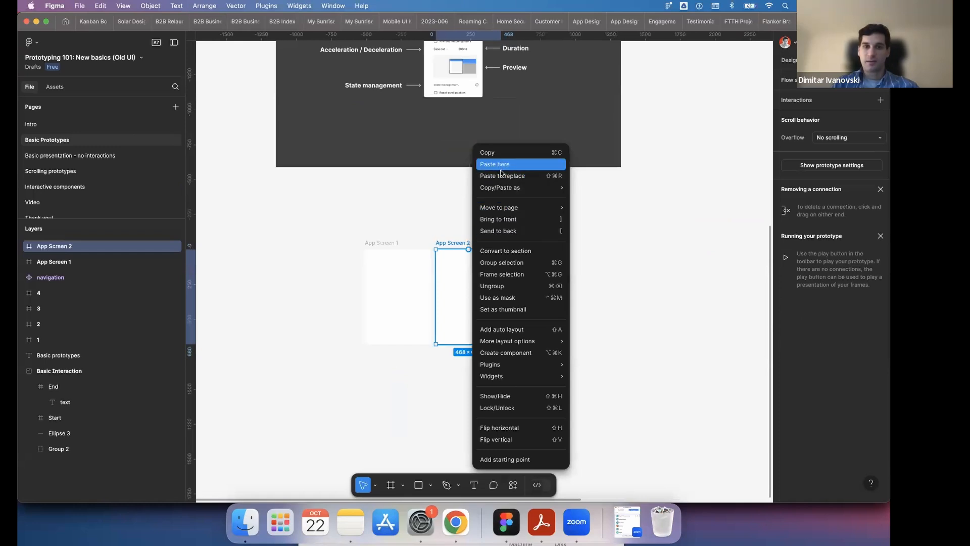
{"action": "mouse_move", "coordinate": [501, 186]}
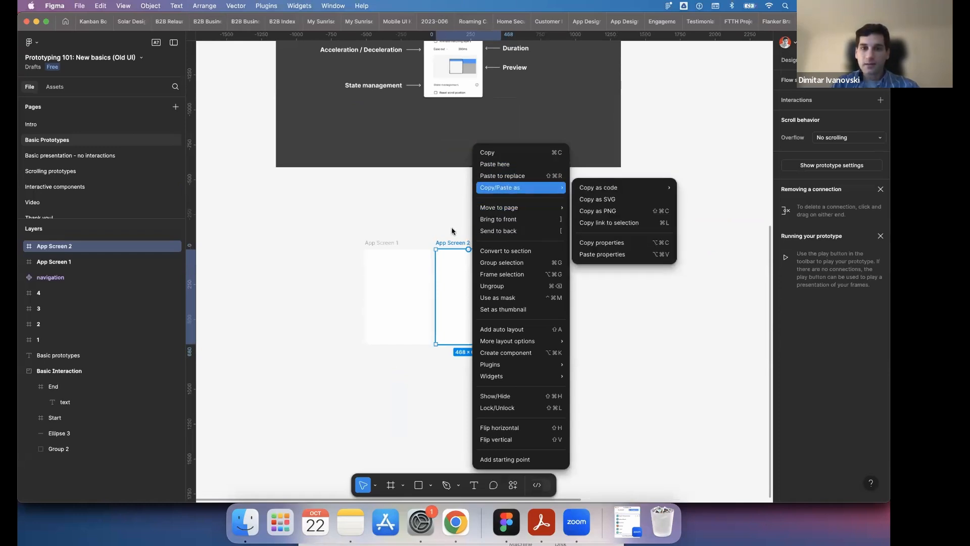
{"action": "left_click", "coordinate": [452, 279]}
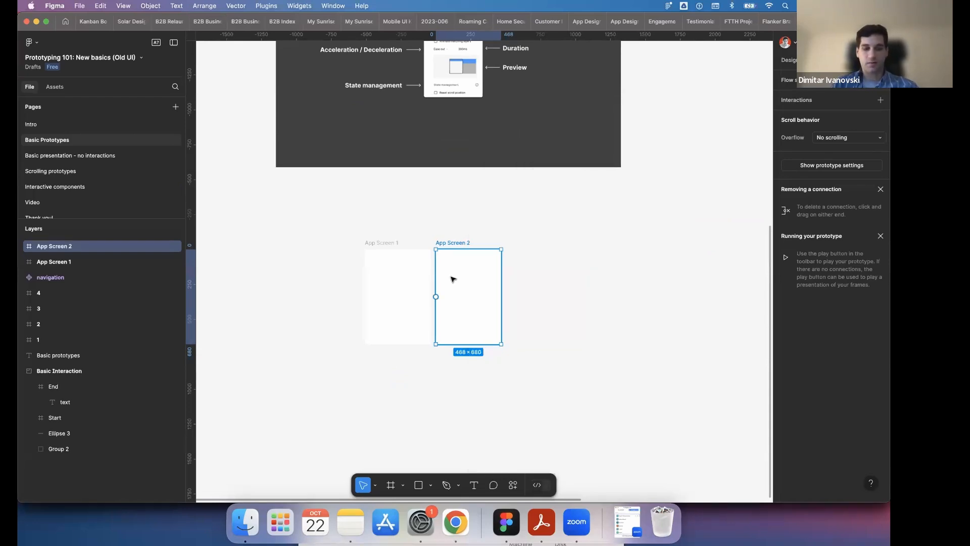
{"action": "key", "text": "super+d"}
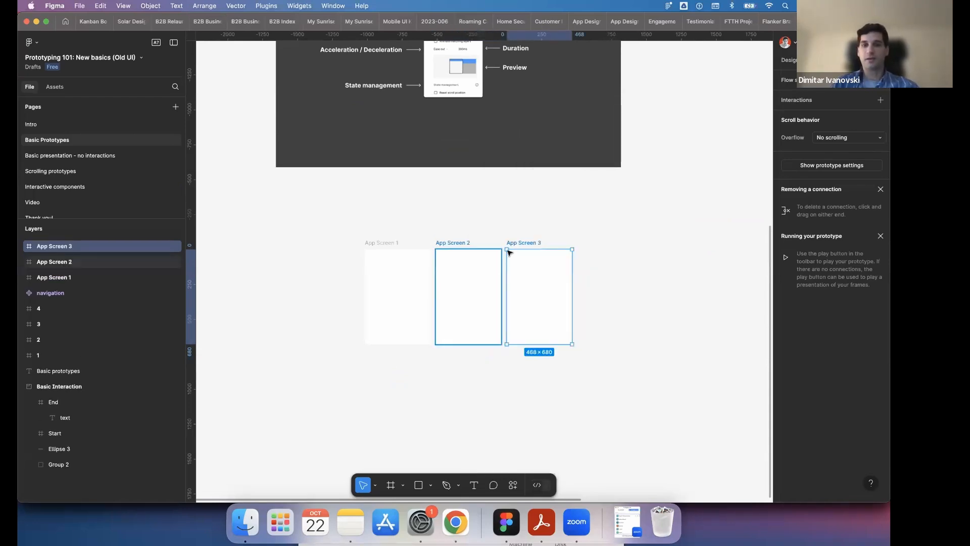
{"action": "left_click", "coordinate": [526, 247]}
{"action": "left_click", "coordinate": [526, 246]}
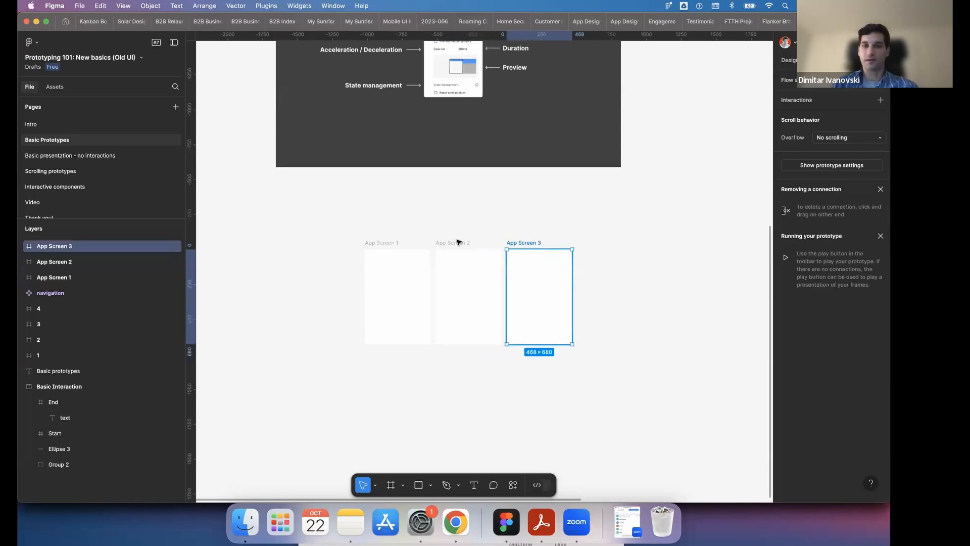
{"action": "left_click", "coordinate": [469, 243]}
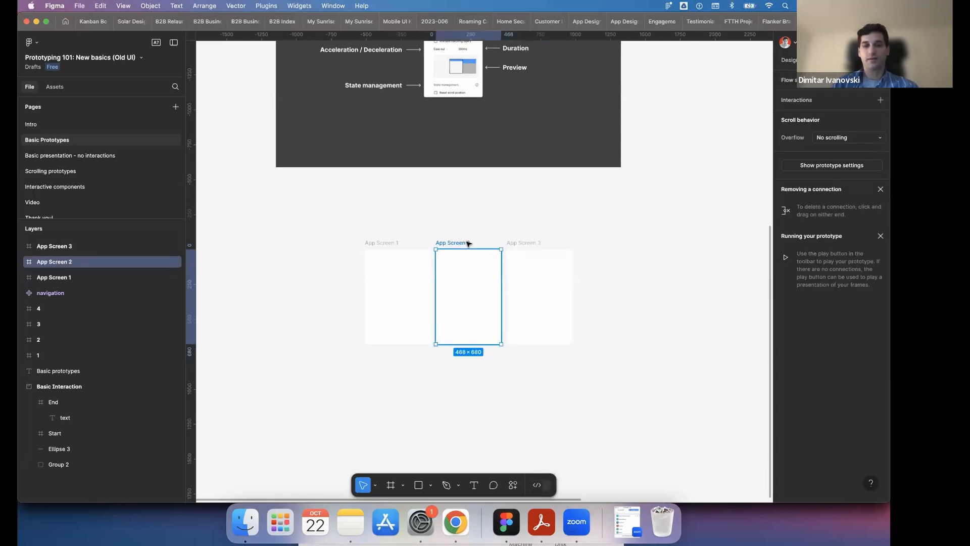
{"action": "double_click", "coordinate": [468, 243]}
{"action": "left_click", "coordinate": [390, 243]}
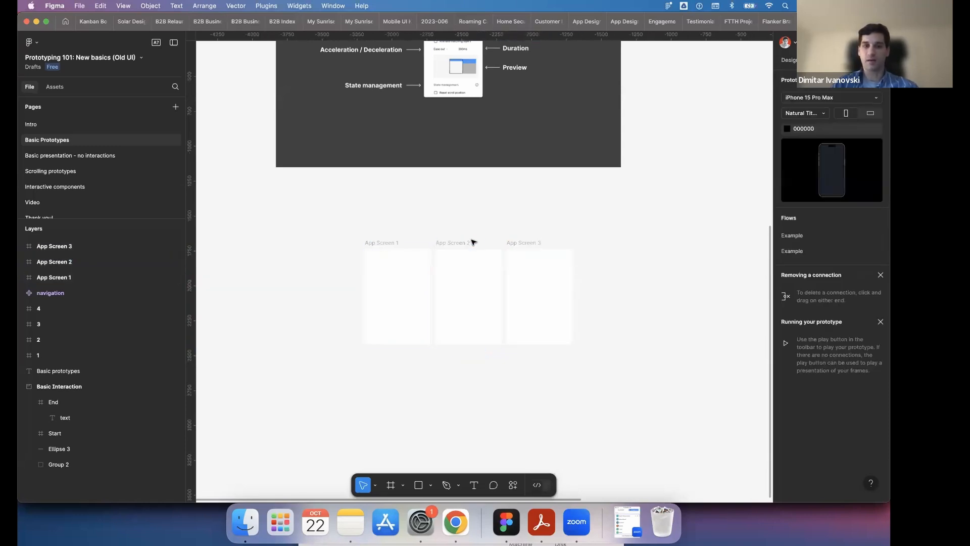
{"action": "left_click", "coordinate": [531, 243]}
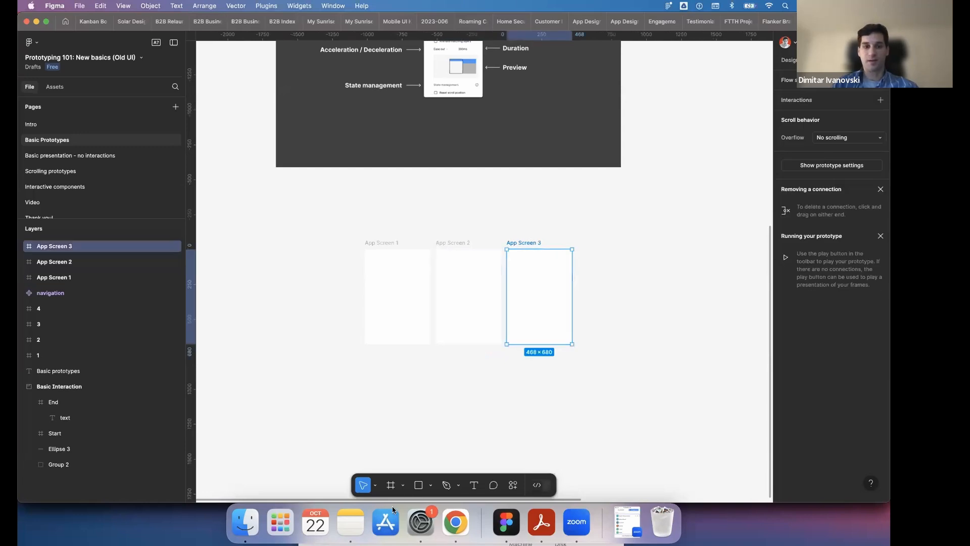
- Draw two custom frames beside the App Screen row, about 293 × 589 and about 381 × 702
{"action": "left_click", "coordinate": [391, 485]}
{"action": "left_click_drag", "start_coordinate": [604, 291], "coordinate": [646, 371]}
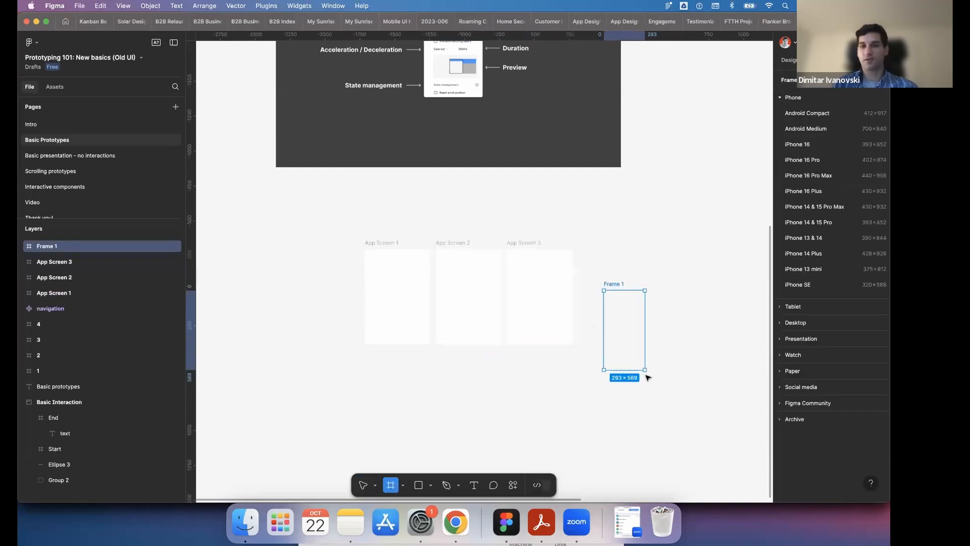
{"action": "left_click", "coordinate": [390, 485]}
{"action": "left_click_drag", "start_coordinate": [663, 308], "coordinate": [718, 408]}
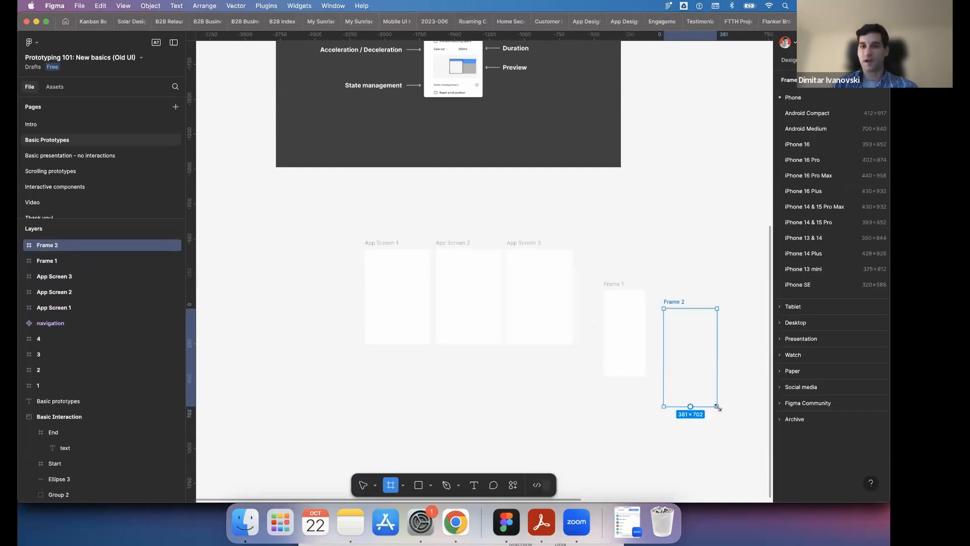
- Delete the three App Screen frames and the two newly drawn frames together
{"action": "key", "text": "shift+e"}
{"action": "left_click_drag", "start_coordinate": [654, 225], "coordinate": [683, 283]}
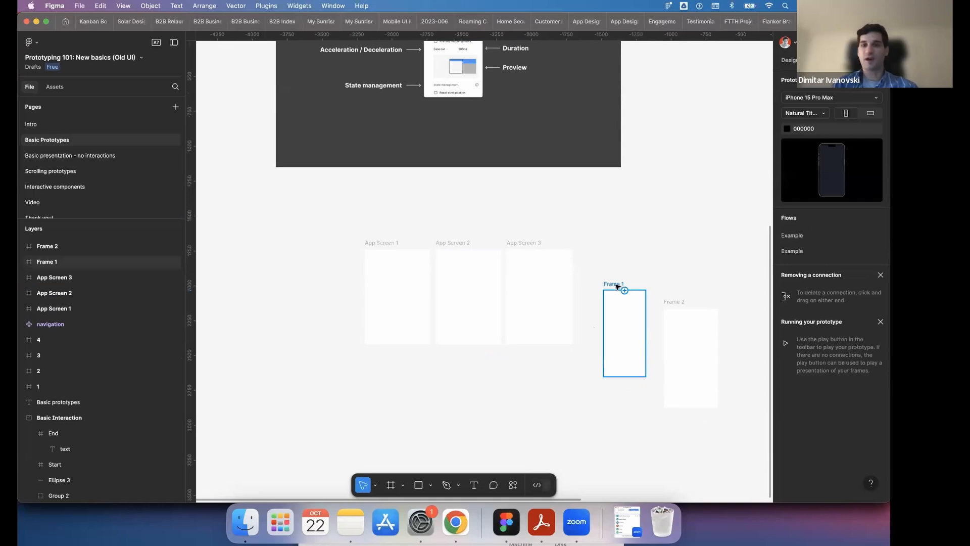
{"action": "left_click_drag", "start_coordinate": [690, 396], "coordinate": [741, 435]}
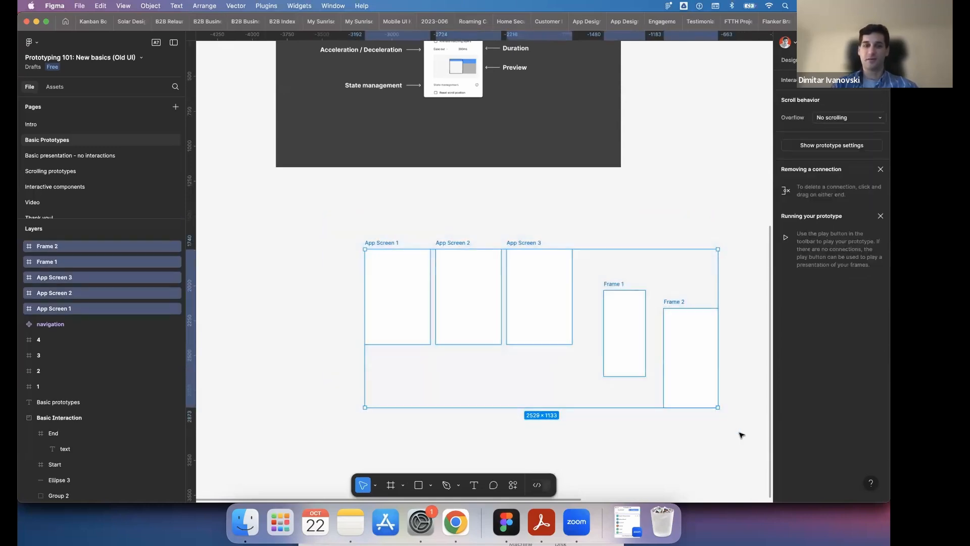
{"action": "key", "text": "Delete"}
- Remove the connection between Start and End, and link Start to End again with an On tap, Navigate to interaction
{"action": "scroll", "coordinate": [556, 295], "scroll_direction": "up", "scroll_amount": 6}
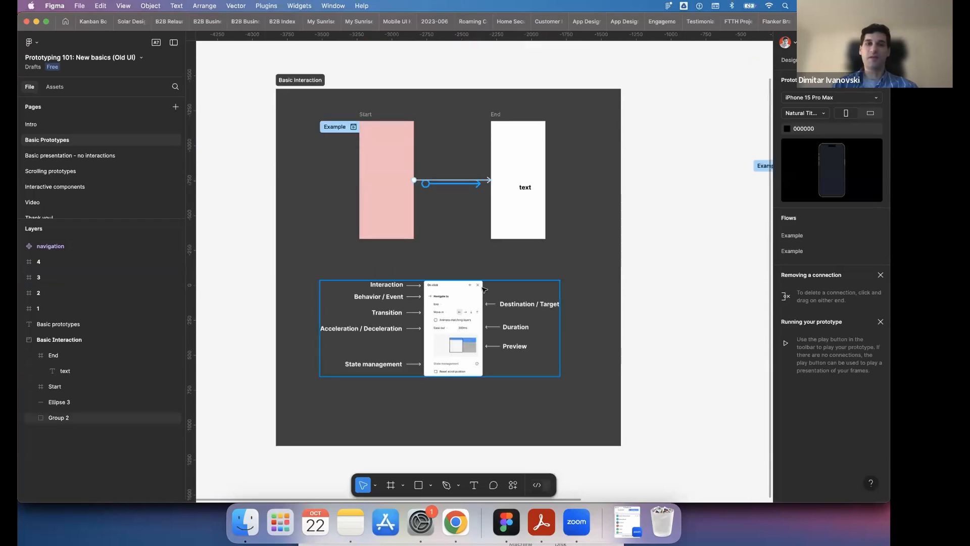
{"action": "scroll", "coordinate": [406, 144], "scroll_direction": "up", "scroll_amount": 2}
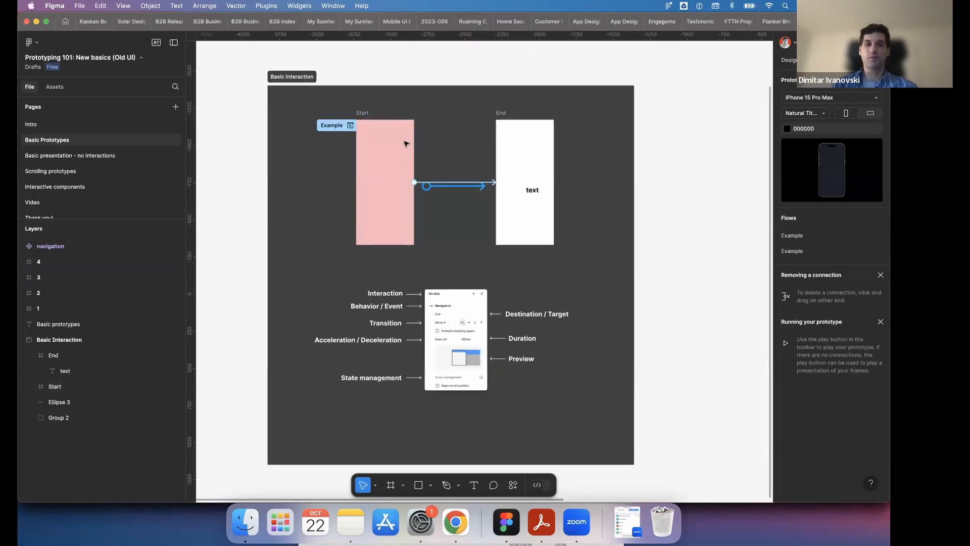
{"action": "scroll", "coordinate": [406, 144], "scroll_direction": "up", "scroll_amount": 2}
{"action": "scroll", "coordinate": [407, 144], "scroll_direction": "up", "scroll_amount": 3}
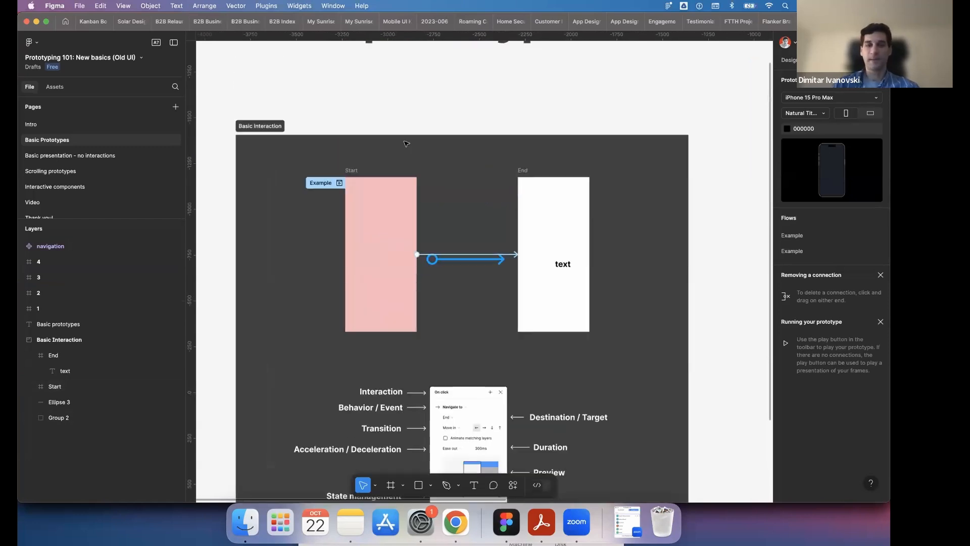
{"action": "left_click", "coordinate": [491, 255]}
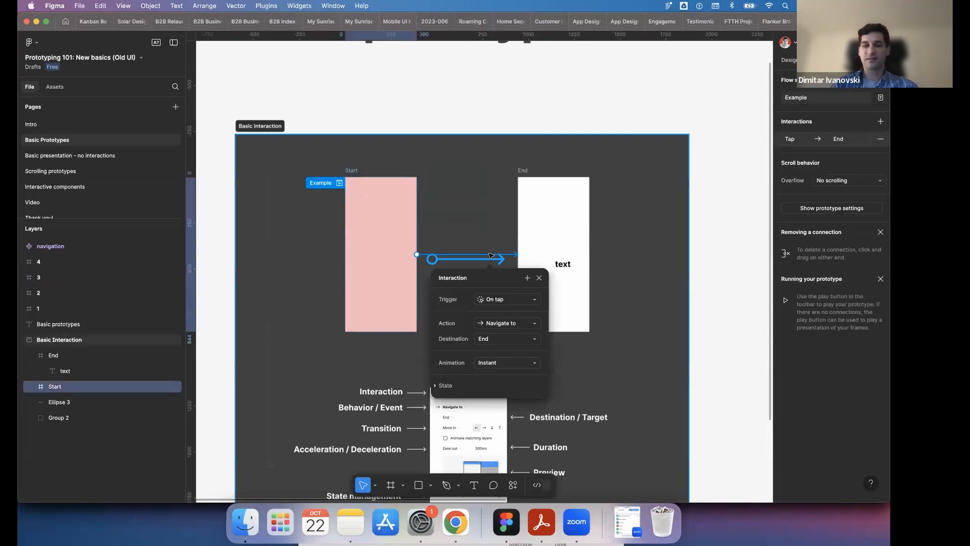
{"action": "key", "text": "Escape"}
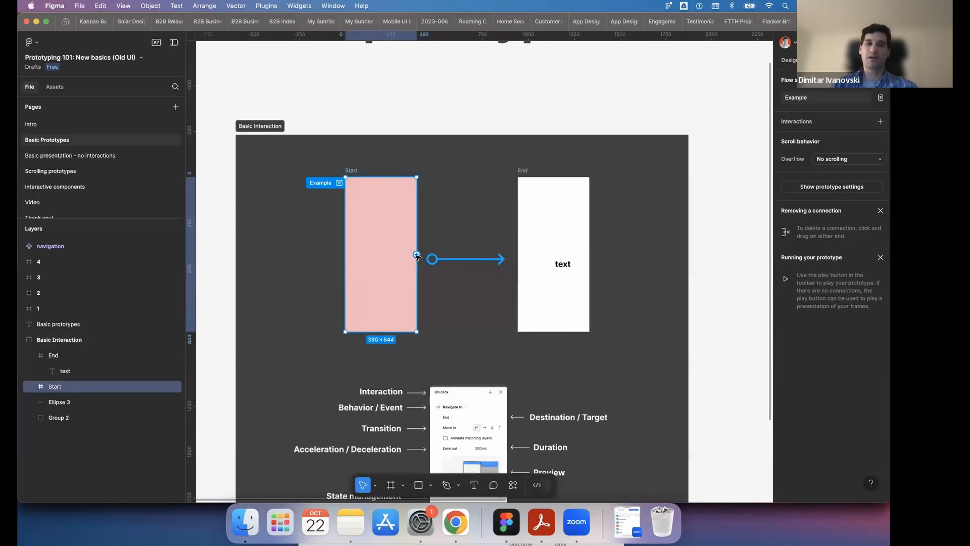
{"action": "left_click_drag", "start_coordinate": [417, 256], "coordinate": [545, 225]}
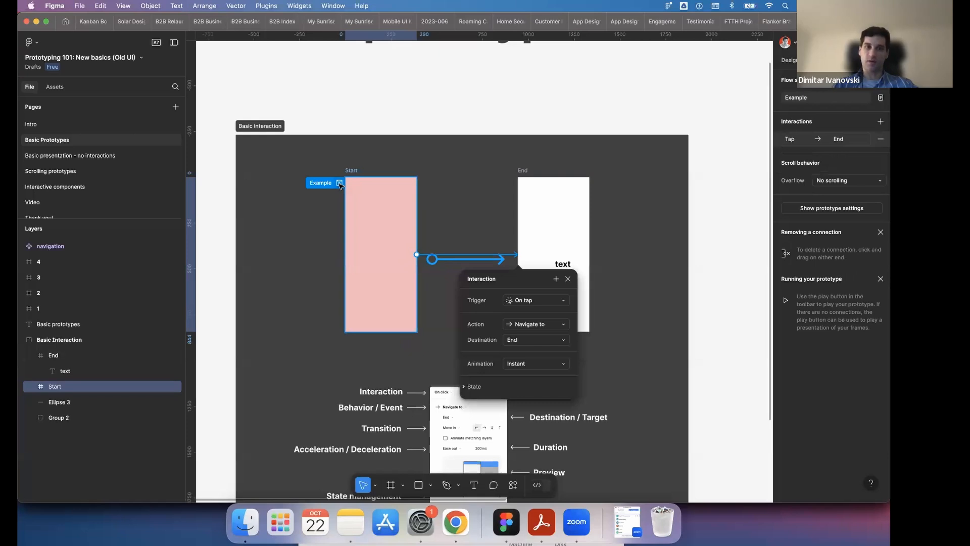
- Preview the Example flow from Start to End, restart it to test the tap again, and close the preview
{"action": "left_click", "coordinate": [339, 183]}
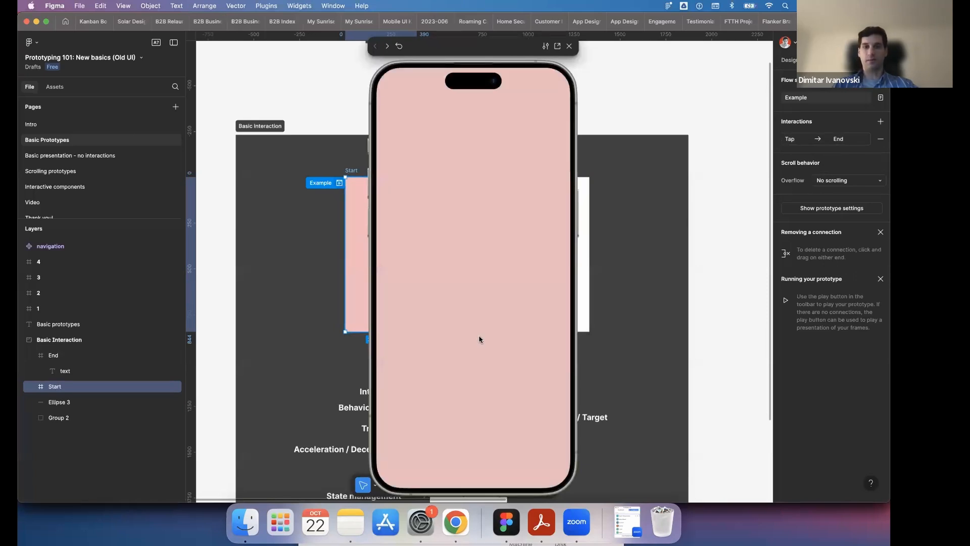
{"action": "left_click", "coordinate": [480, 338]}
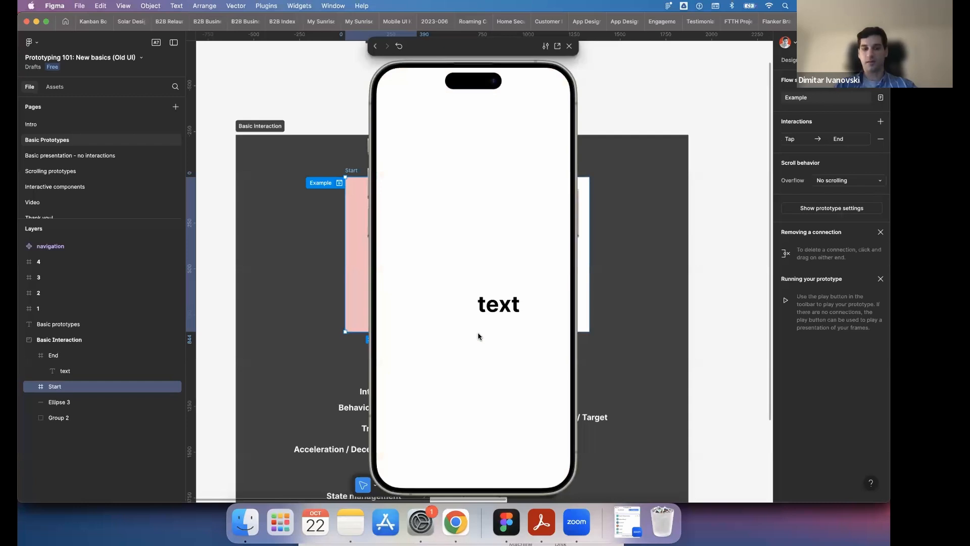
{"action": "key", "text": "r"}
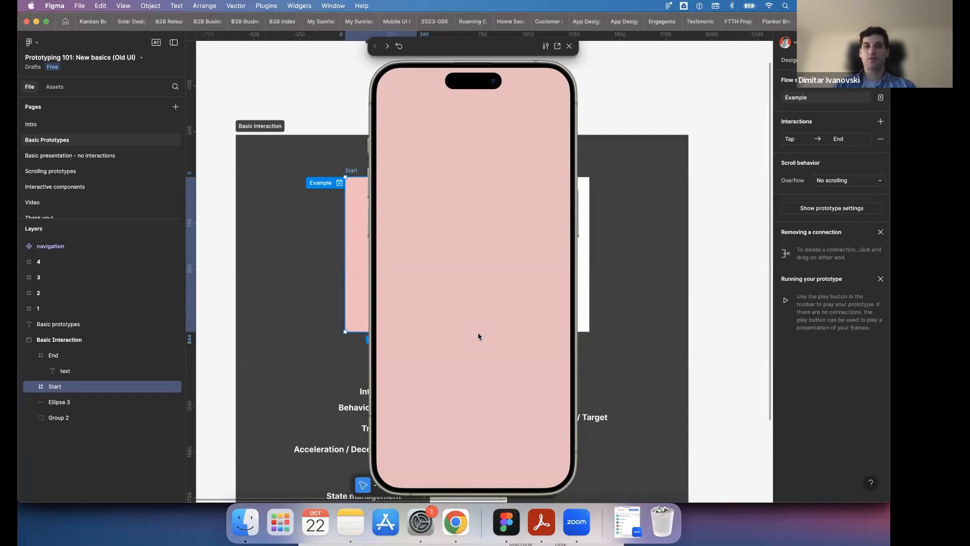
{"action": "left_click", "coordinate": [442, 247]}
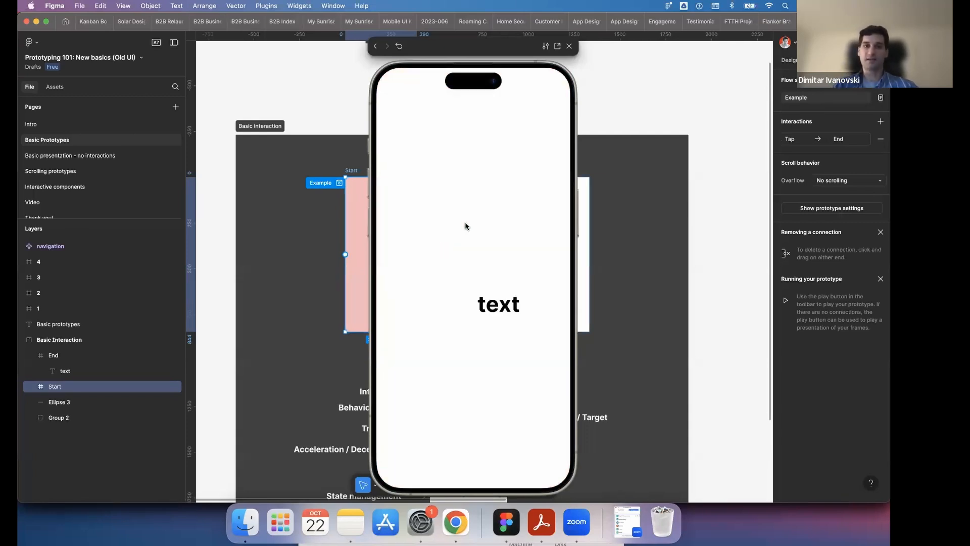
{"action": "left_click", "coordinate": [571, 47]}
{"action": "left_click", "coordinate": [669, 82]}
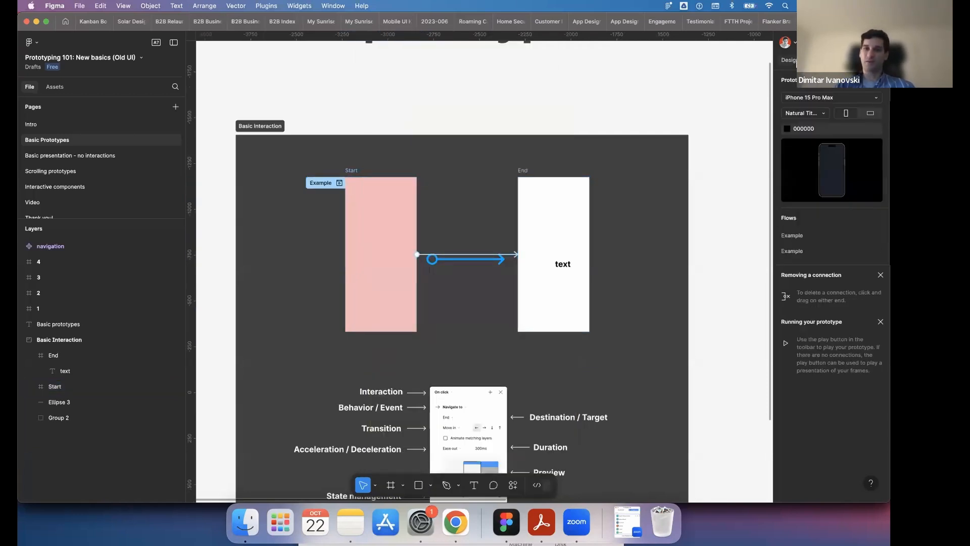
- Switch to design mode and back to prototype mode, and examine the annotated diagram of interaction settings
{"action": "left_click", "coordinate": [791, 60]}
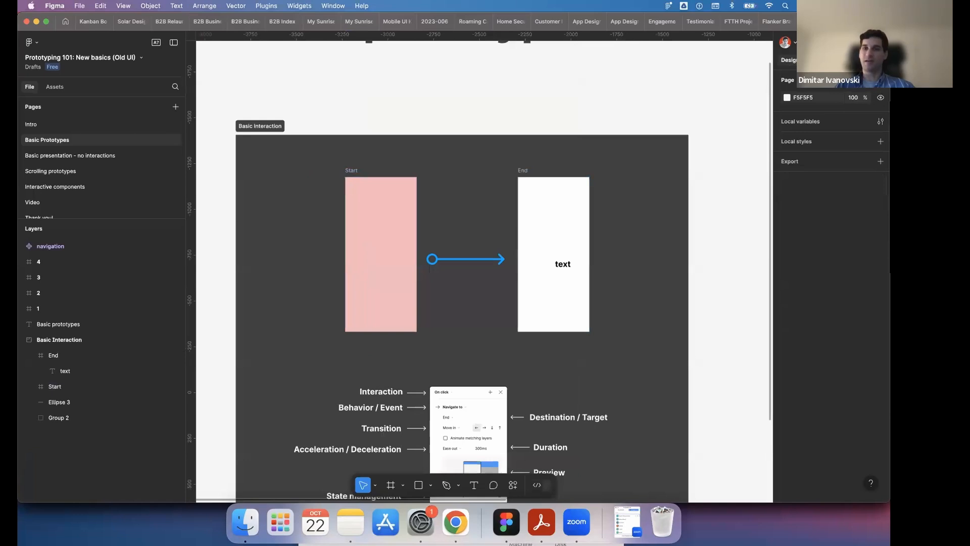
{"action": "key", "text": "shift+e"}
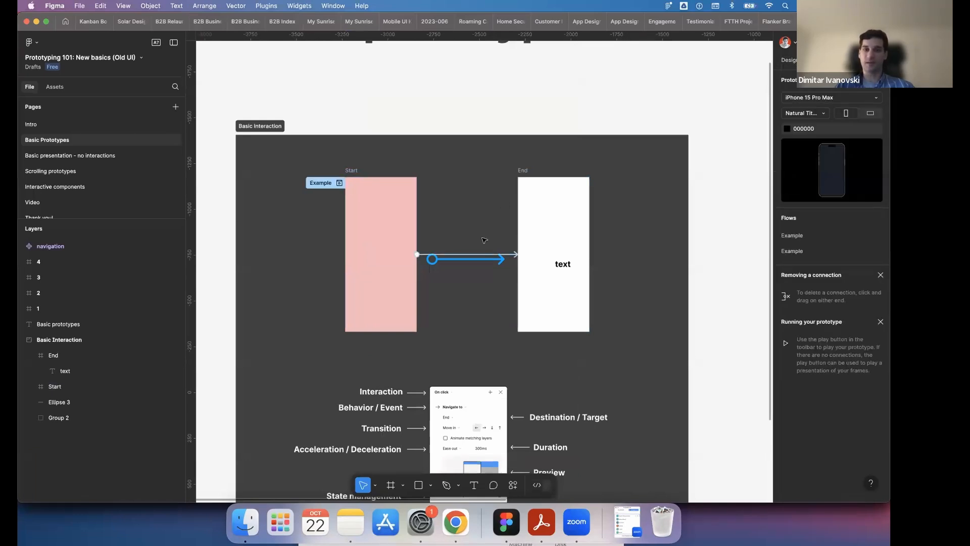
{"action": "scroll", "coordinate": [485, 240], "scroll_direction": "down", "scroll_amount": 5}
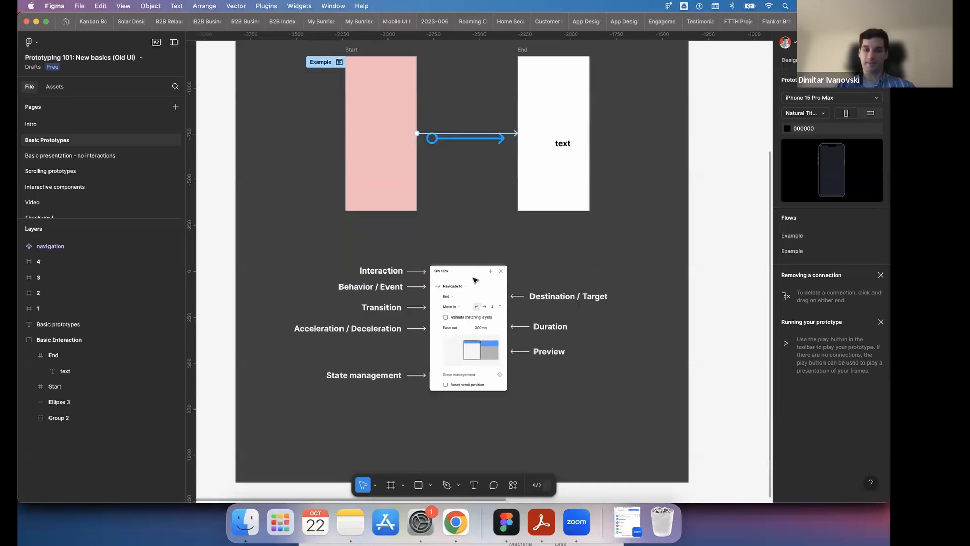
{"action": "scroll", "coordinate": [475, 281], "scroll_direction": "up", "scroll_amount": 5, "text": "ctrl"}
{"action": "scroll", "coordinate": [476, 281], "scroll_direction": "down", "scroll_amount": 2}
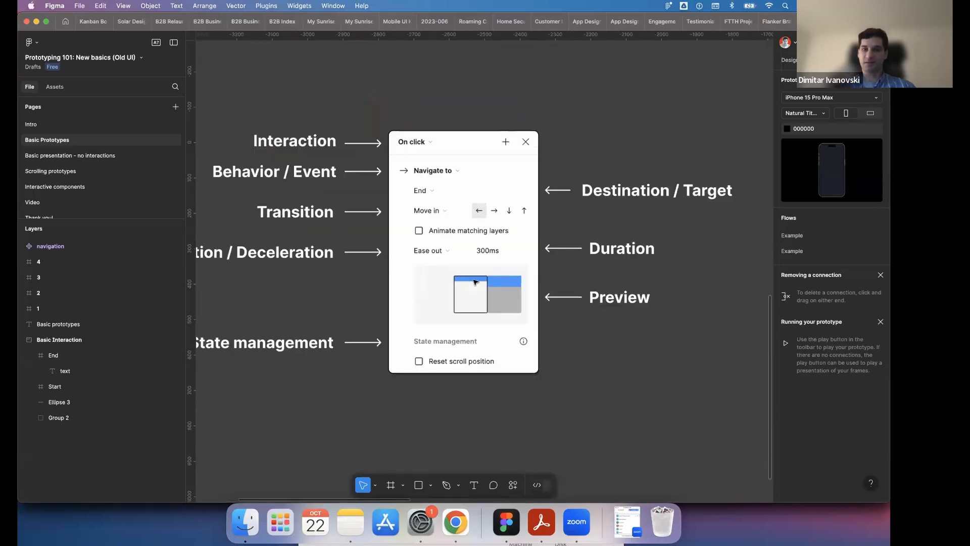
- Set the animation of the Start-to-End interaction to Smart animate and close its settings
{"action": "scroll", "coordinate": [475, 282], "scroll_direction": "down", "scroll_amount": 5, "text": "ctrl"}
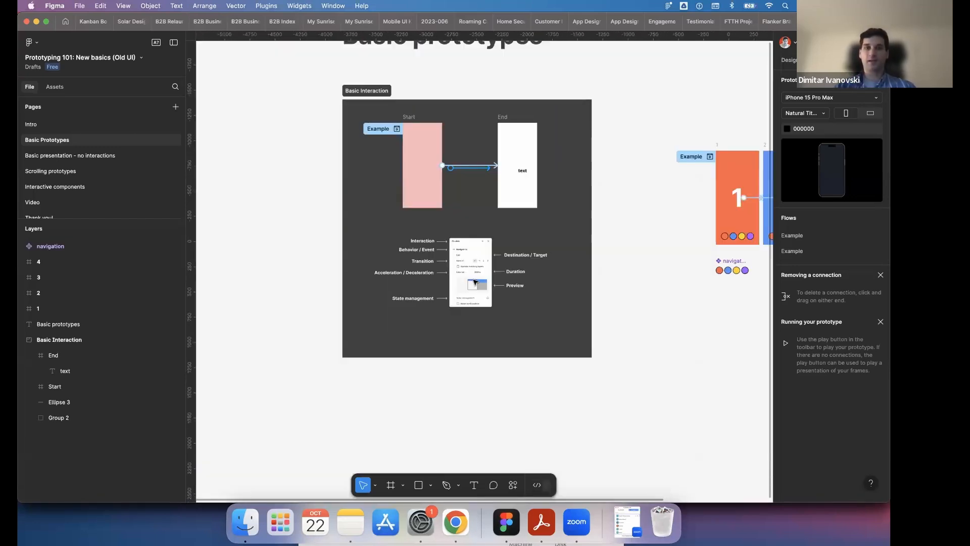
{"action": "scroll", "coordinate": [475, 152], "scroll_direction": "up", "scroll_amount": 3, "text": "ctrl"}
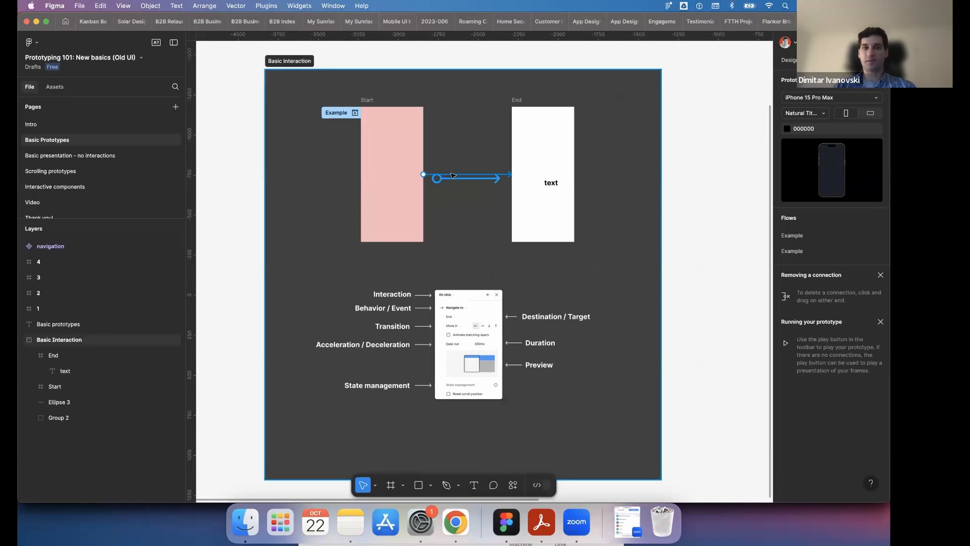
{"action": "left_click", "coordinate": [452, 175]}
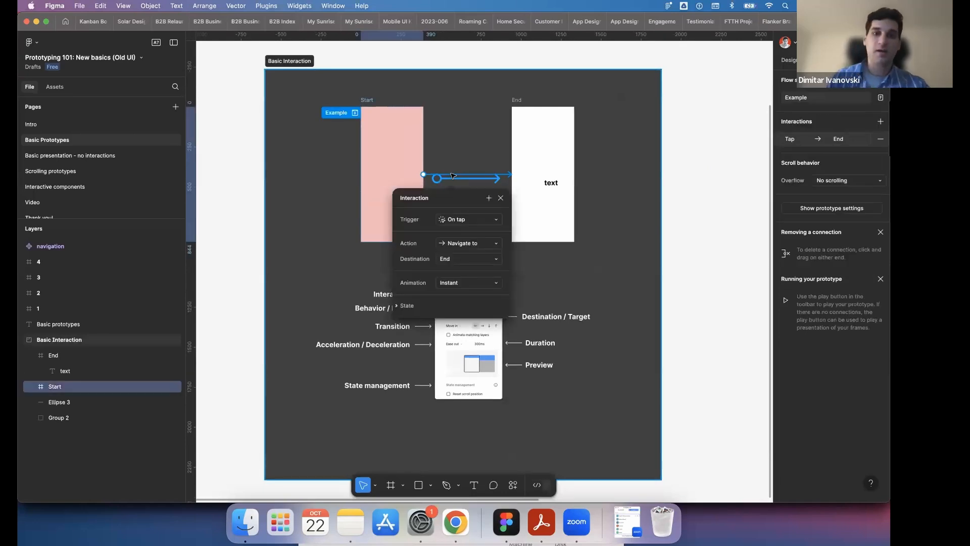
{"action": "left_click", "coordinate": [475, 286]}
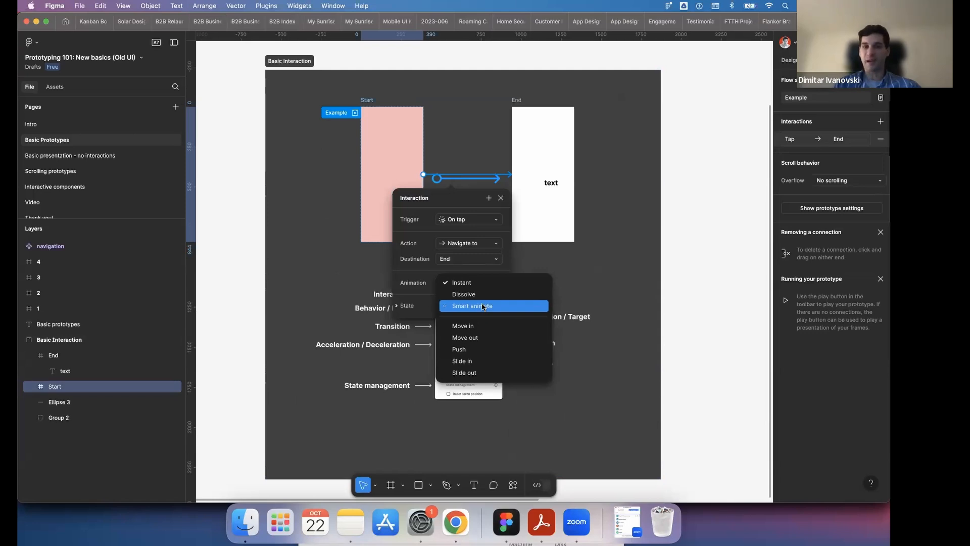
{"action": "left_click", "coordinate": [483, 307]}
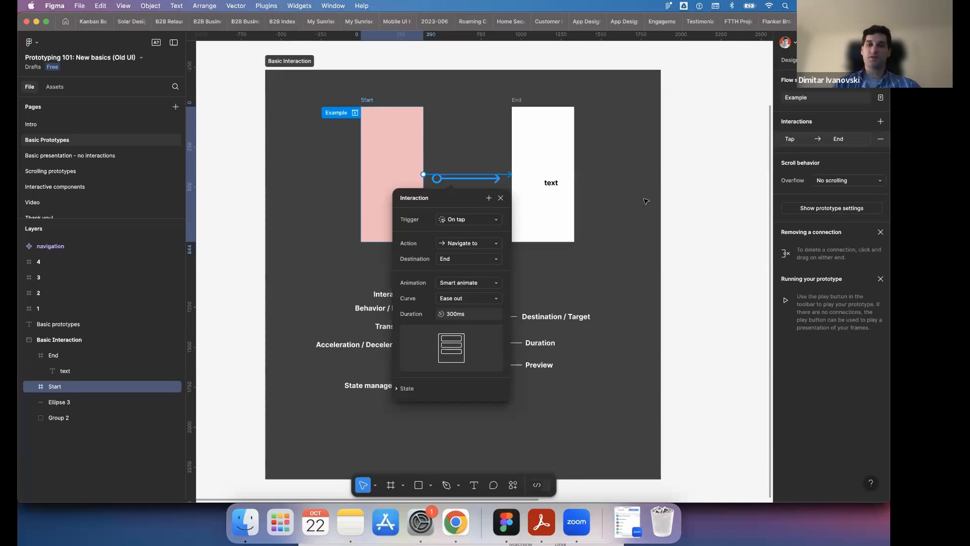
{"action": "left_click", "coordinate": [713, 133]}
- Preview the Example flow and tap from Start to End to test the Smart animate transition
{"action": "left_click", "coordinate": [355, 113]}
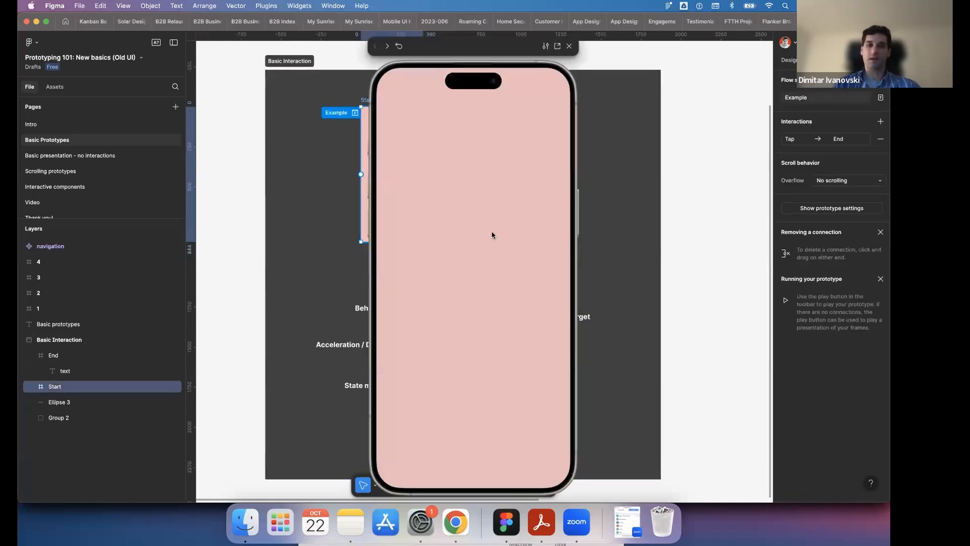
{"action": "left_click", "coordinate": [492, 235]}
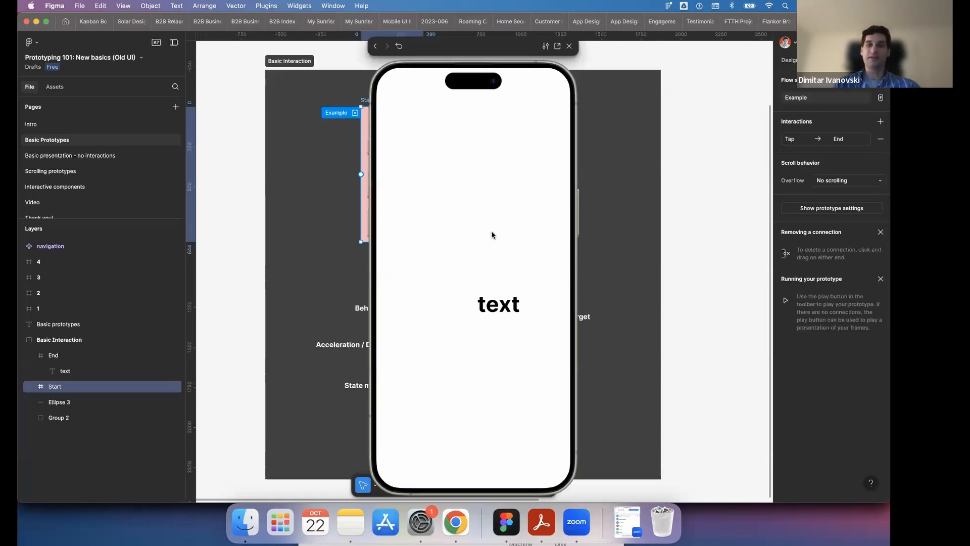
- Restart the Example flow preview, tap through from Start to End again, and close the preview
{"action": "key", "text": "r"}
{"action": "left_click", "coordinate": [492, 235]}
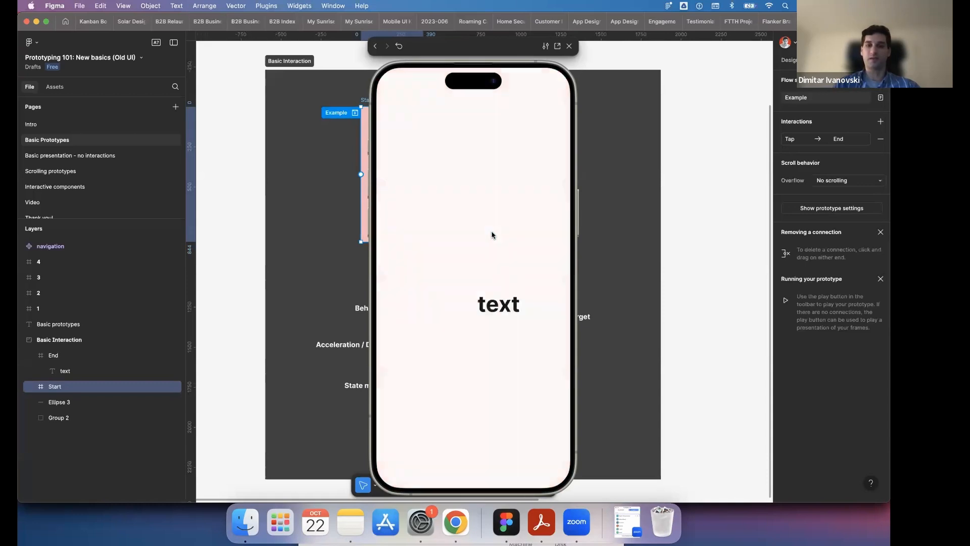
{"action": "left_click", "coordinate": [569, 46]}
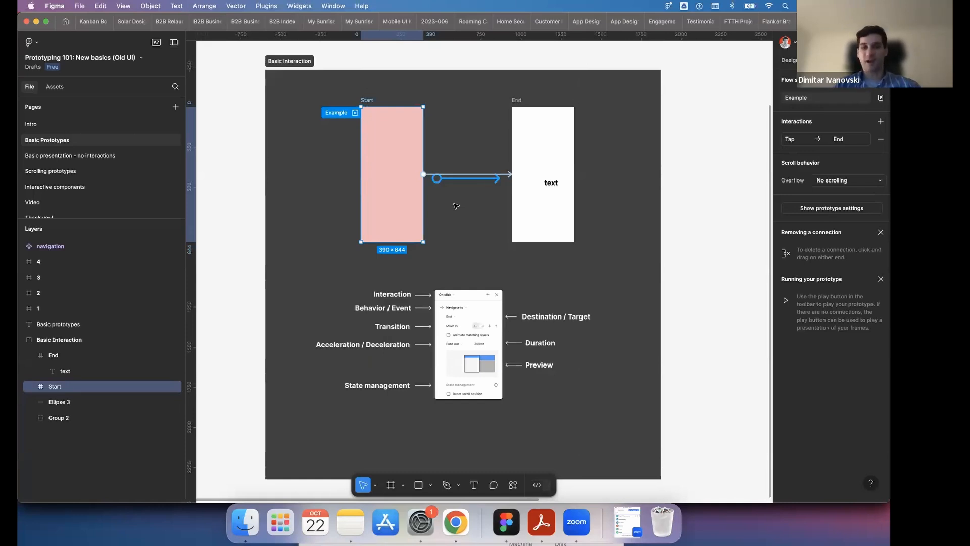
- Switch to design mode and examine the four numbered coloured frames and their navigation circles
{"action": "left_click", "coordinate": [785, 61]}
{"action": "scroll", "coordinate": [674, 232], "scroll_direction": "down", "scroll_amount": 3}
{"action": "scroll", "coordinate": [673, 232], "scroll_direction": "right", "scroll_amount": 6}
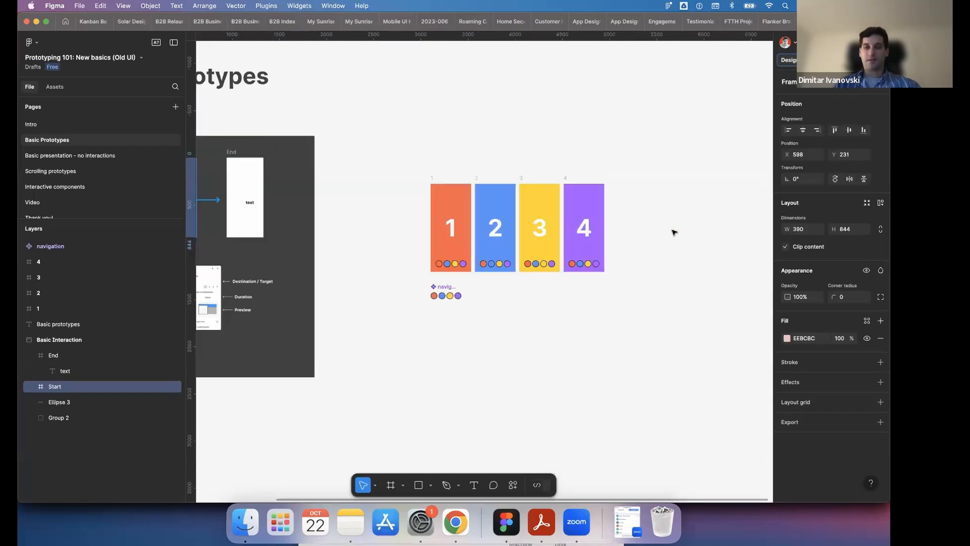
{"action": "scroll", "coordinate": [485, 234], "scroll_direction": "up", "scroll_amount": 3}
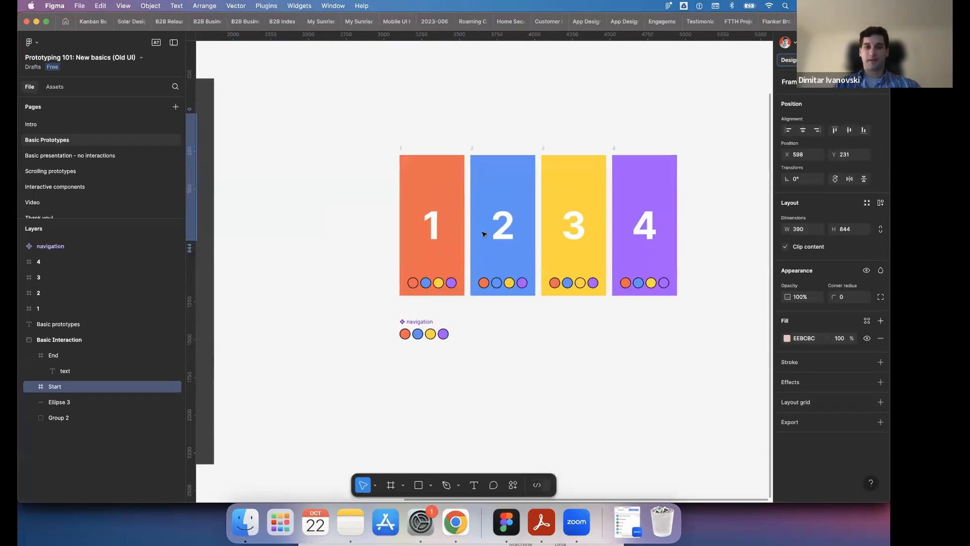
{"action": "scroll", "coordinate": [484, 234], "scroll_direction": "up", "scroll_amount": 2}
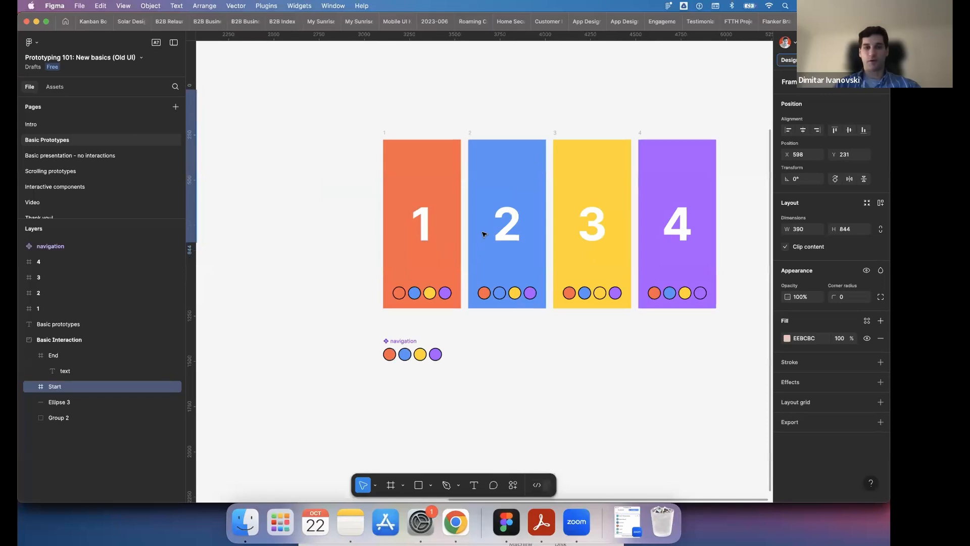
{"action": "scroll", "coordinate": [484, 234], "scroll_direction": "up", "scroll_amount": 2}
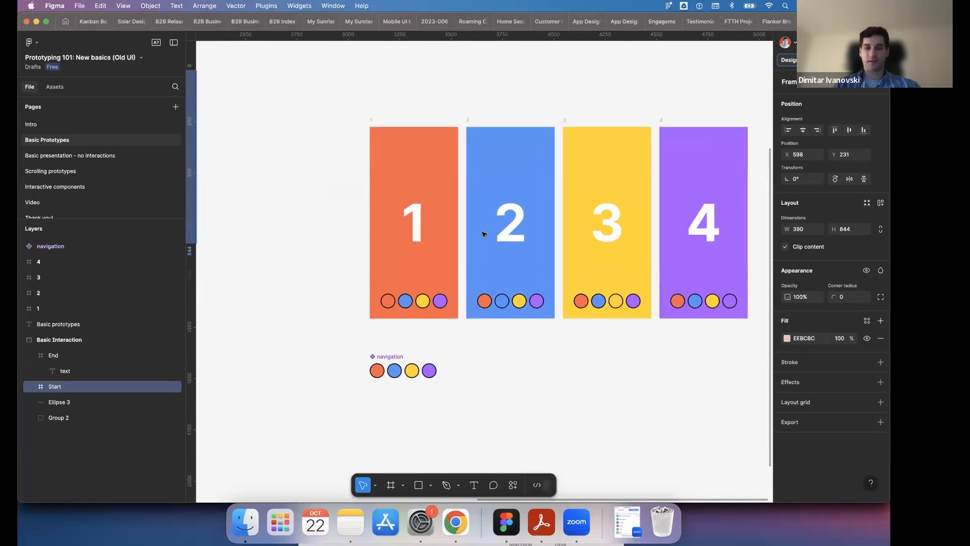
{"action": "scroll", "coordinate": [484, 234], "scroll_direction": "down", "scroll_amount": 3}
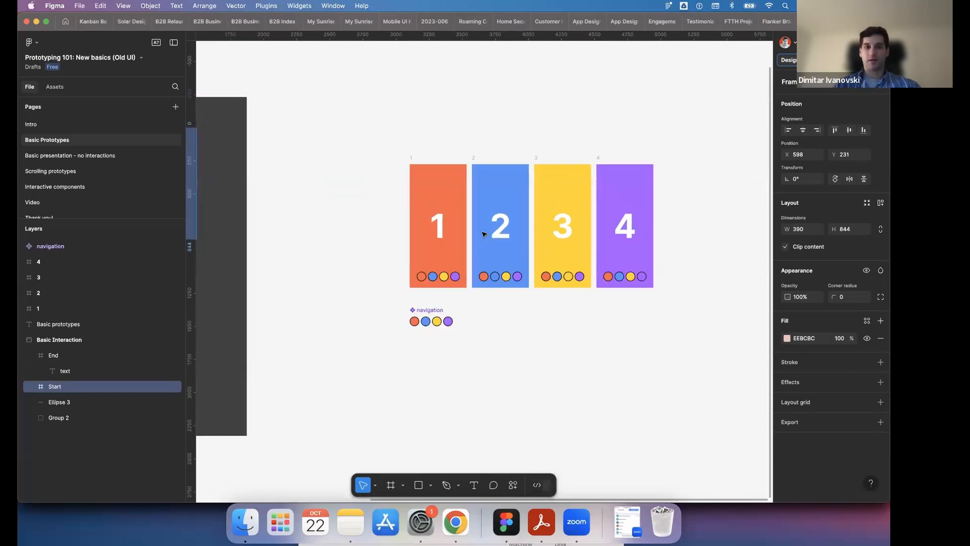
{"action": "scroll", "coordinate": [484, 234], "scroll_direction": "up", "scroll_amount": 1}
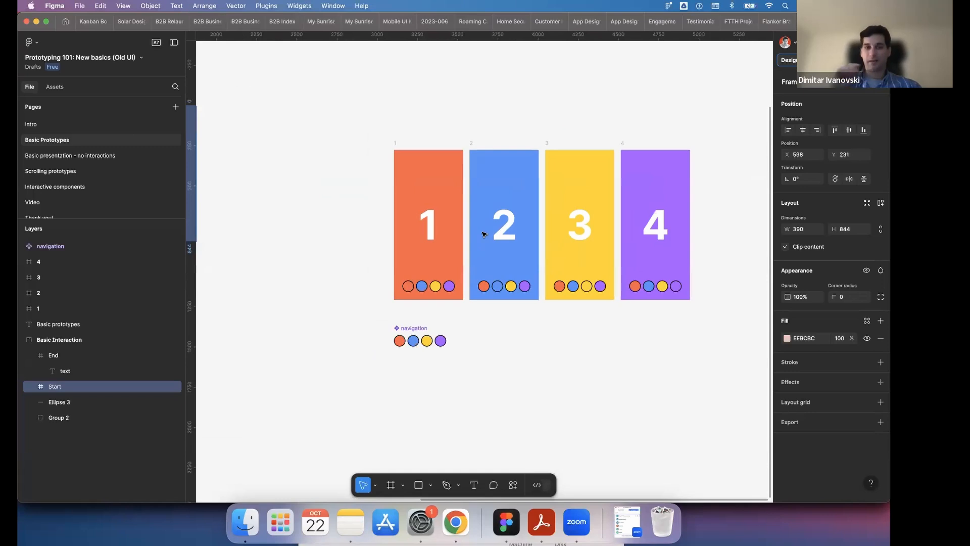
{"action": "scroll", "coordinate": [484, 234], "scroll_direction": "down", "scroll_amount": 5}
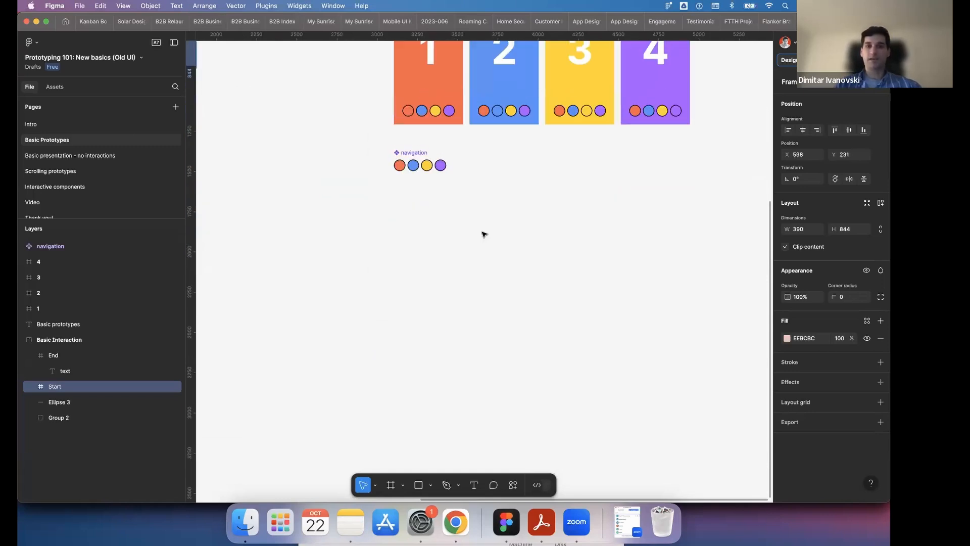
{"action": "scroll", "coordinate": [484, 234], "scroll_direction": "up", "scroll_amount": 3}
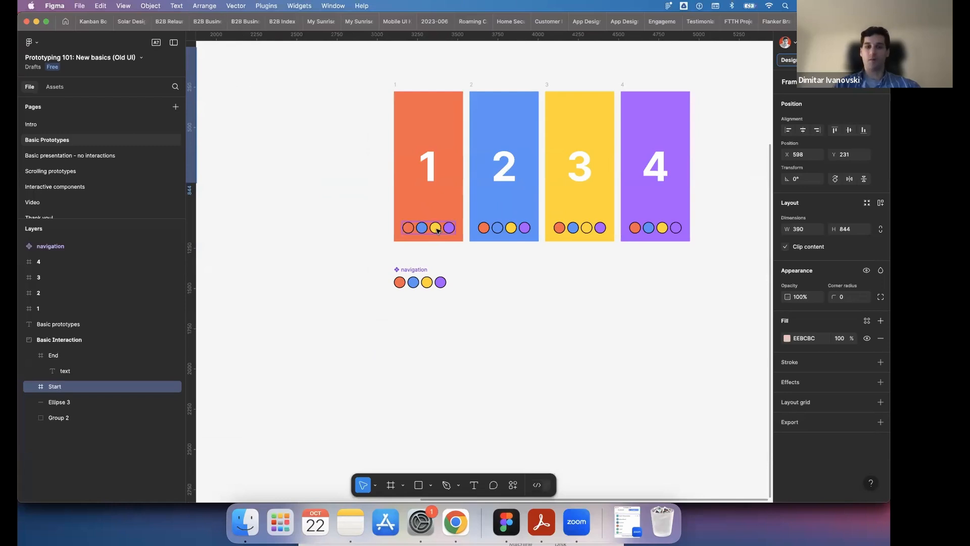
{"action": "scroll", "coordinate": [441, 230], "scroll_direction": "up", "scroll_amount": 2}
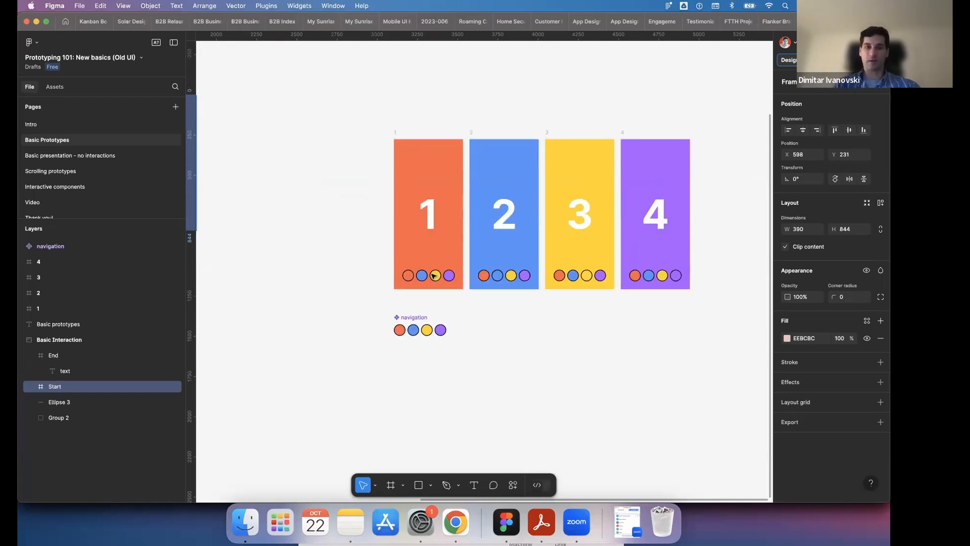
{"action": "scroll", "coordinate": [430, 275], "scroll_direction": "up", "scroll_amount": 2}
{"action": "scroll", "coordinate": [424, 276], "scroll_direction": "up", "scroll_amount": 2}
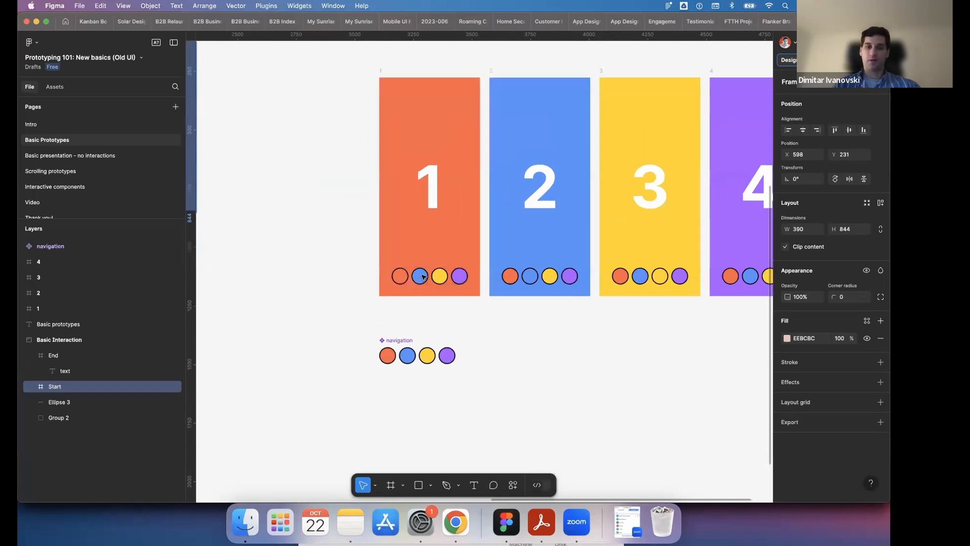
- Inspect the blue and yellow navigation circles in frame 1, and clear the selection
{"action": "double_click", "coordinate": [423, 277]}
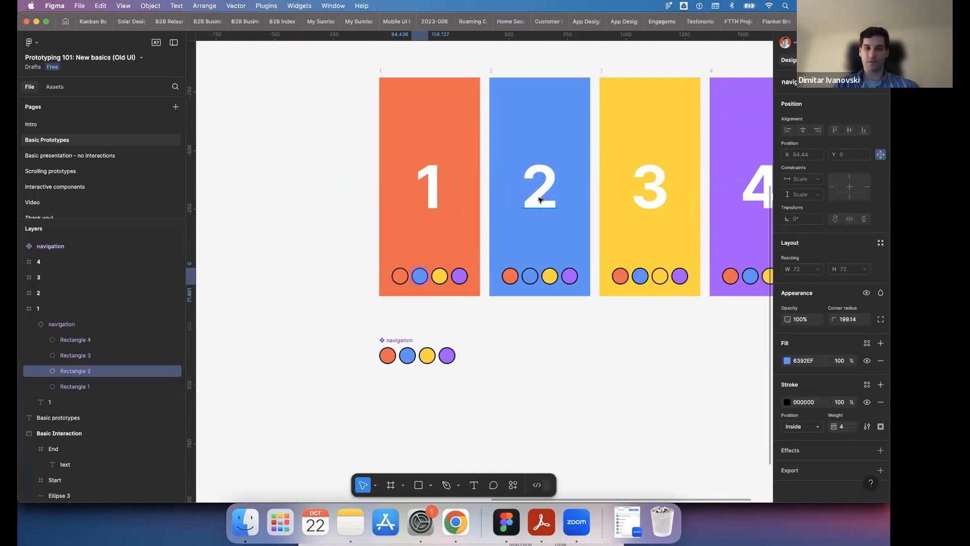
{"action": "left_click", "coordinate": [440, 276]}
{"action": "scroll", "coordinate": [442, 279], "scroll_direction": "right", "scroll_amount": 5}
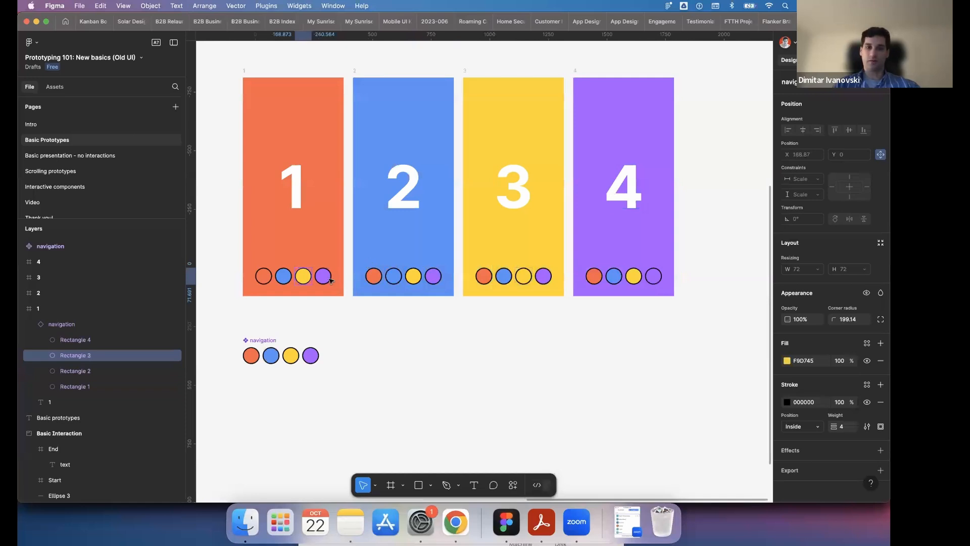
{"action": "left_click", "coordinate": [465, 330]}
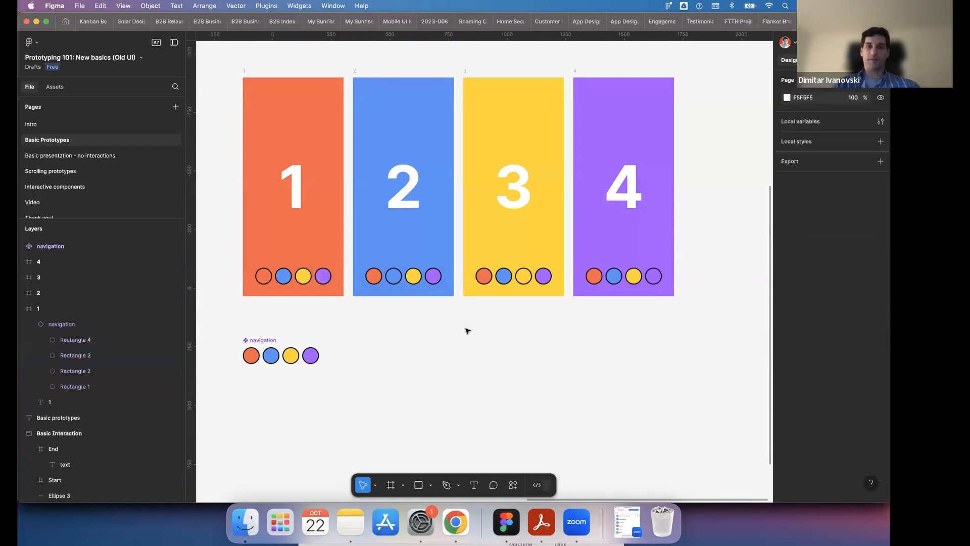
- Duplicate the four numbered frames together with the navigation component, and align the copies beside the originals
{"action": "scroll", "coordinate": [465, 330], "scroll_direction": "down", "scroll_amount": 3}
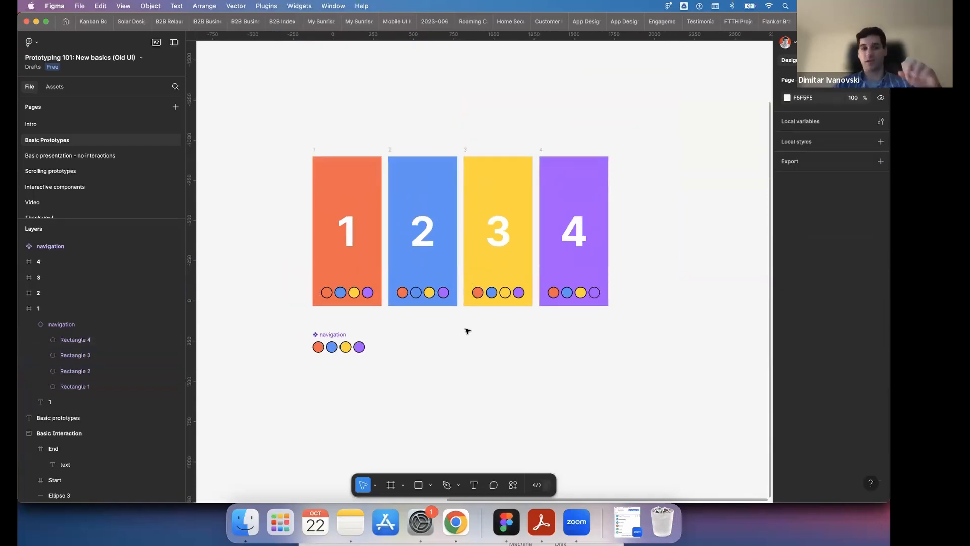
{"action": "scroll", "coordinate": [451, 324], "scroll_direction": "down", "scroll_amount": 3}
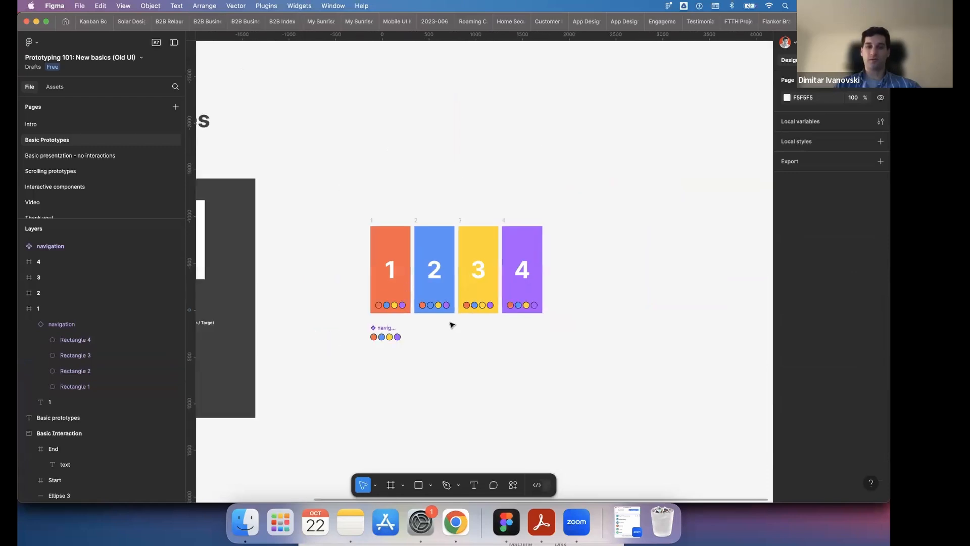
{"action": "left_click_drag", "start_coordinate": [332, 191], "coordinate": [591, 370]}
{"action": "key", "text": "super+d"}
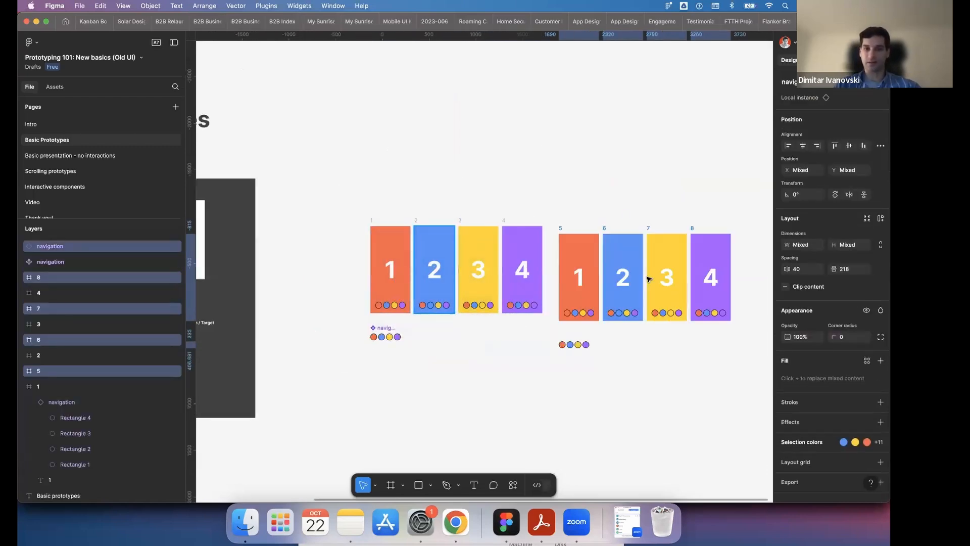
{"action": "left_click_drag", "start_coordinate": [649, 279], "coordinate": [647, 277]}
{"action": "left_click", "coordinate": [423, 350]}
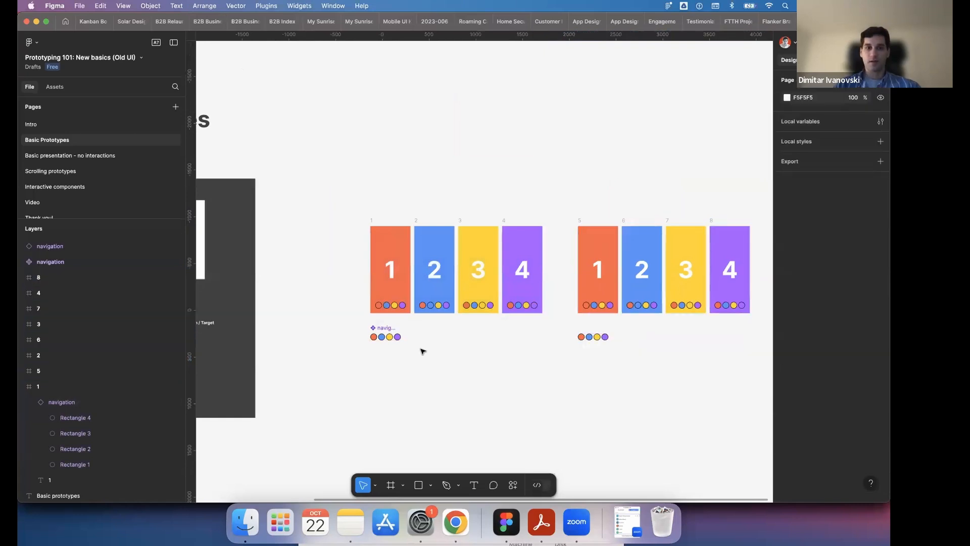
- Delete the original navigation component below frames 1 to 4
{"action": "scroll", "coordinate": [423, 350], "scroll_direction": "up", "scroll_amount": 5}
{"action": "left_click", "coordinate": [322, 305]}
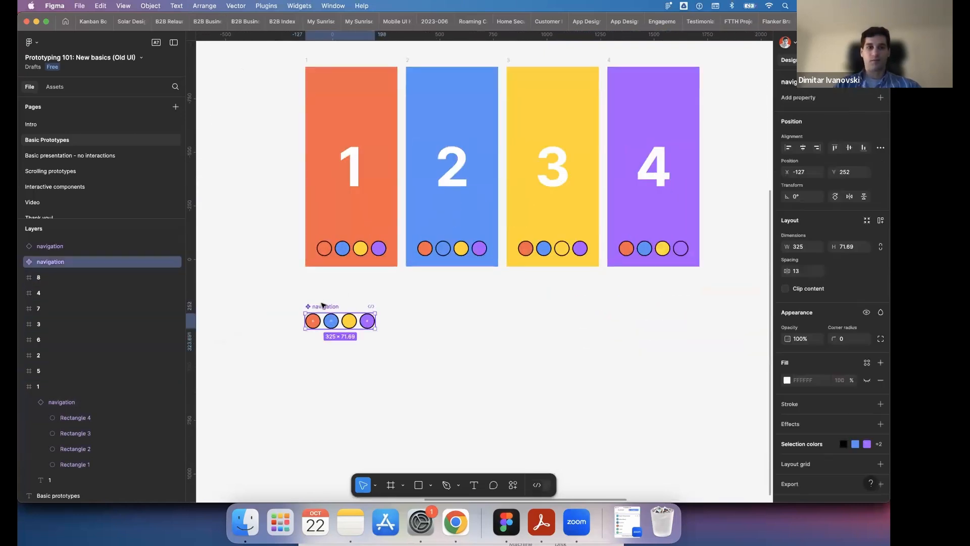
{"action": "key", "text": "Delete"}
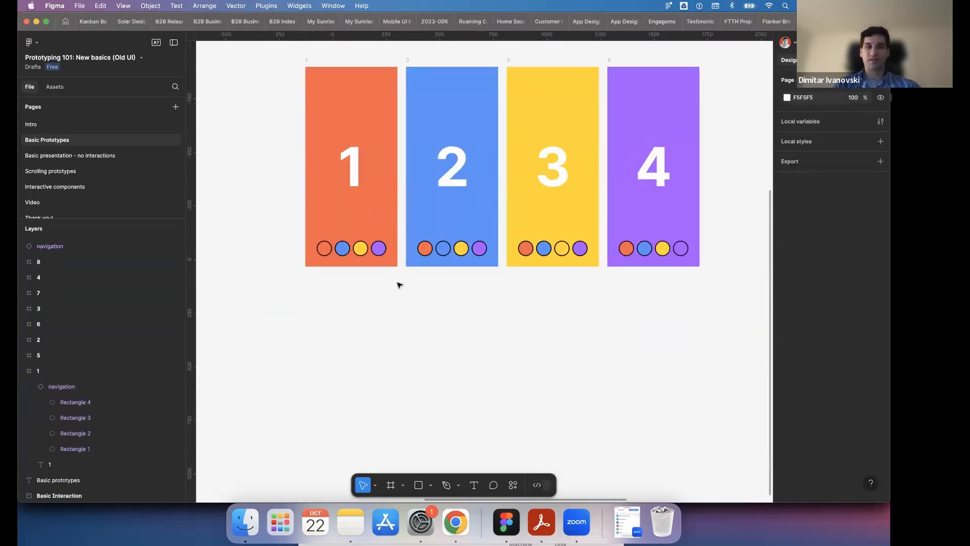
- In prototype mode, connect the blue circle in frame 1 to frame 2 with an On tap, Navigate to interaction
{"action": "scroll", "coordinate": [396, 283], "scroll_direction": "up", "scroll_amount": 3}
{"action": "scroll", "coordinate": [331, 348], "scroll_direction": "up", "scroll_amount": 2}
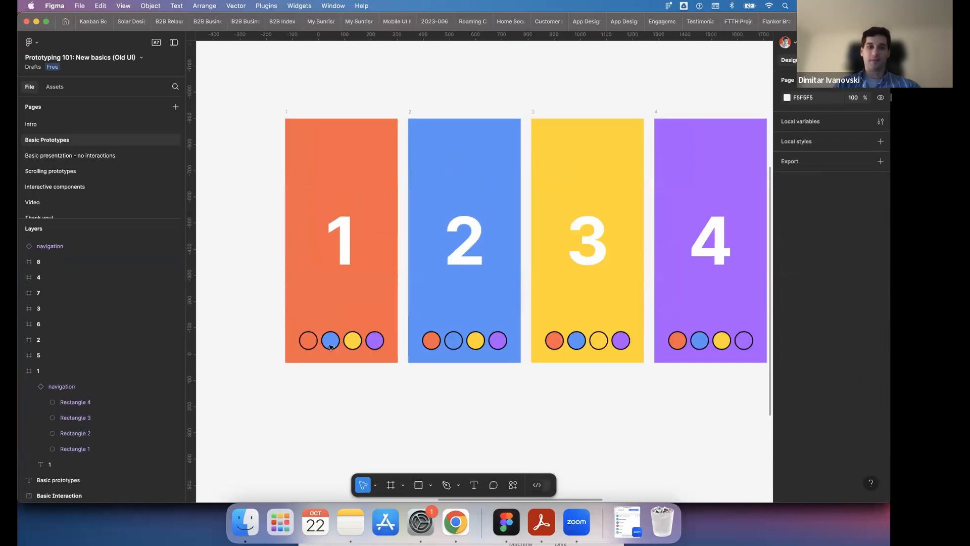
{"action": "double_click", "coordinate": [331, 341]}
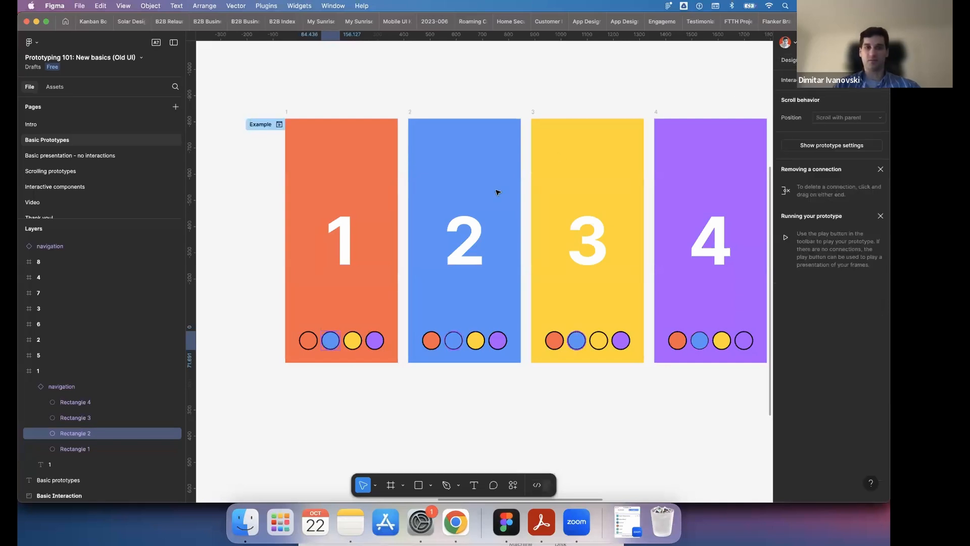
{"action": "scroll", "coordinate": [253, 268], "scroll_direction": "right", "scroll_amount": 2}
{"action": "scroll", "coordinate": [329, 329], "scroll_direction": "left", "scroll_amount": 2}
{"action": "mouse_move", "coordinate": [335, 342]}
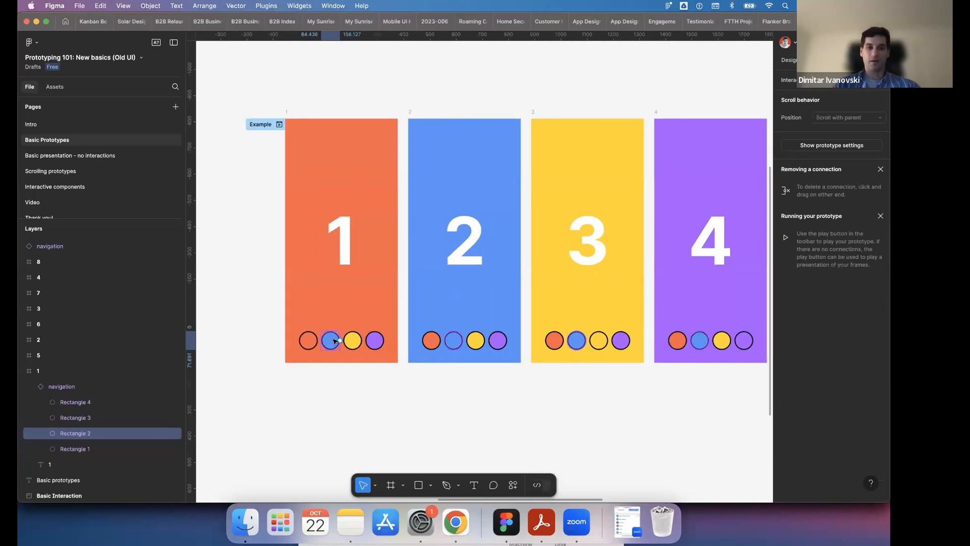
{"action": "left_click_drag", "start_coordinate": [340, 341], "coordinate": [455, 297]}
{"action": "left_click", "coordinate": [431, 328]}
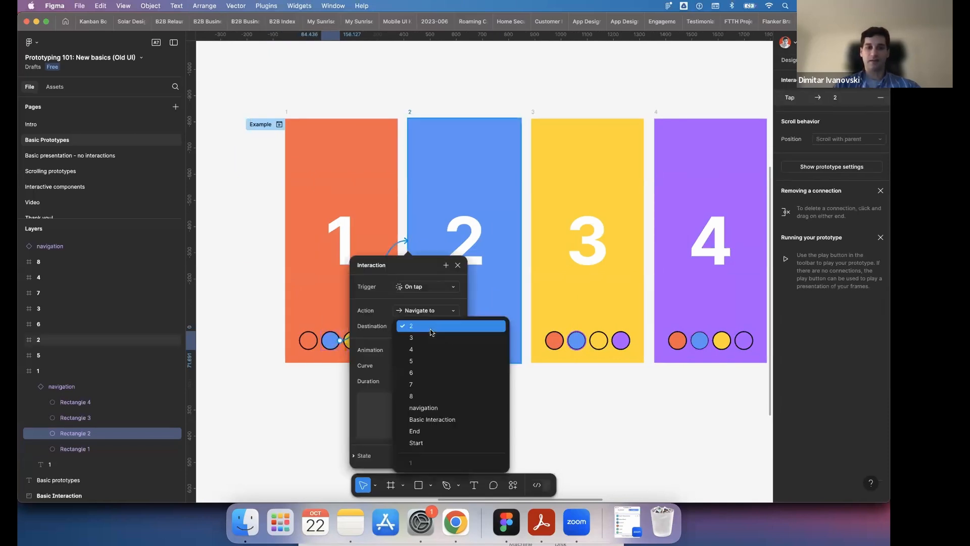
{"action": "left_click", "coordinate": [431, 326]}
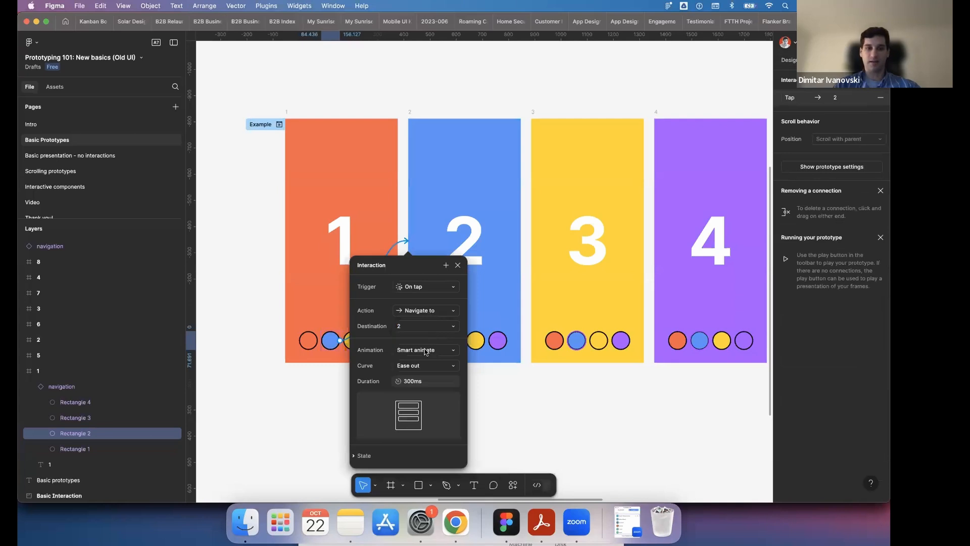
- Set the animation of the blue circle's interaction to Instant and close its settings
{"action": "left_click", "coordinate": [427, 349]}
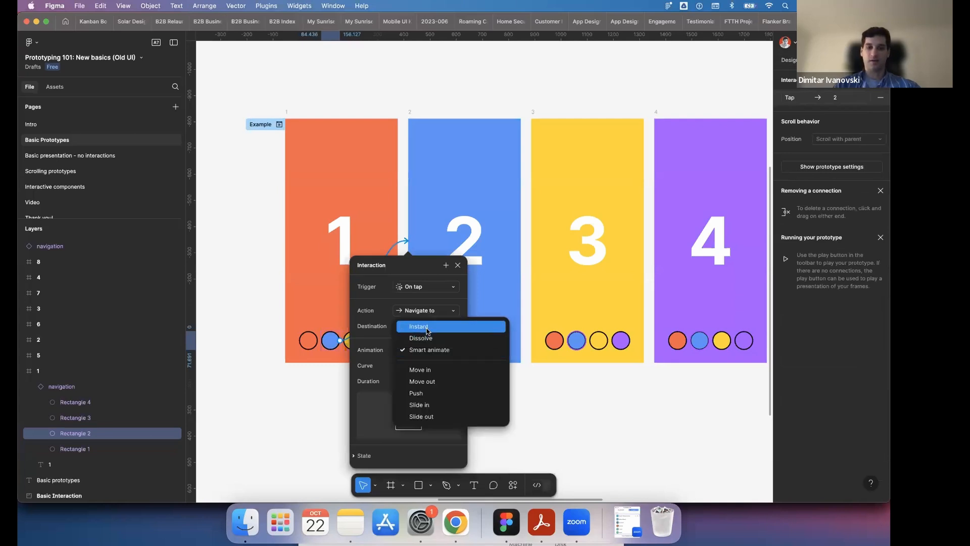
{"action": "left_click", "coordinate": [427, 330]}
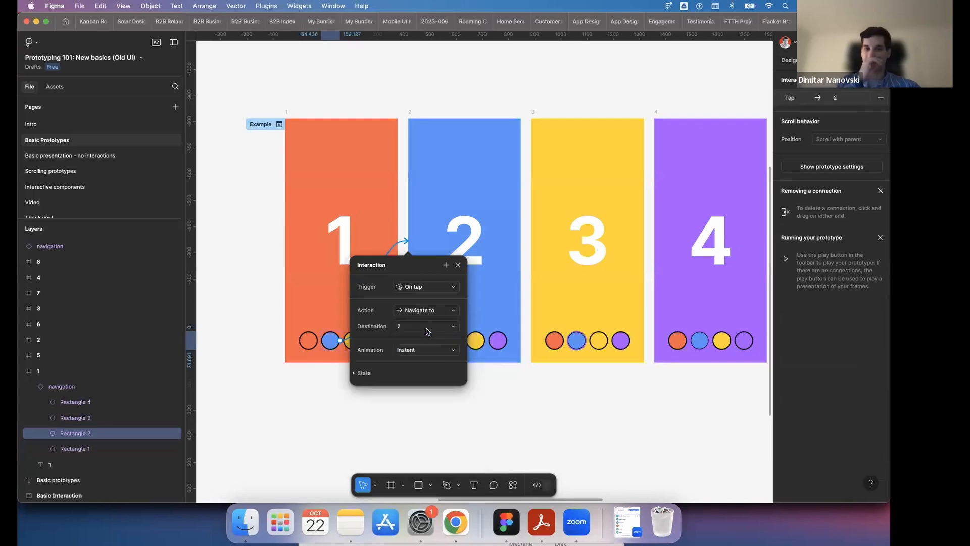
{"action": "left_click", "coordinate": [368, 89]}
- In frame 1, connect the yellow circle to frame 3 and the purple circle to frame 4
{"action": "left_click", "coordinate": [356, 344]}
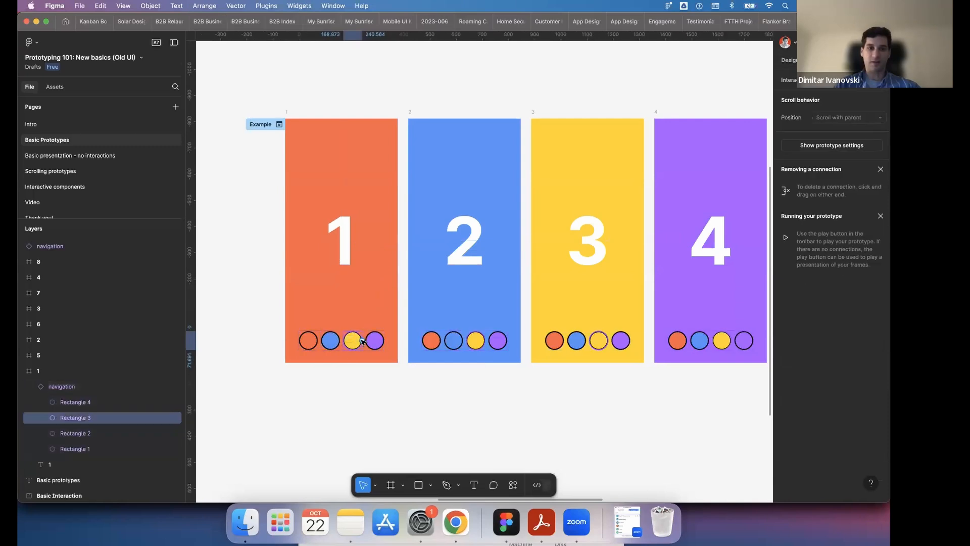
{"action": "left_click_drag", "start_coordinate": [362, 340], "coordinate": [575, 293]}
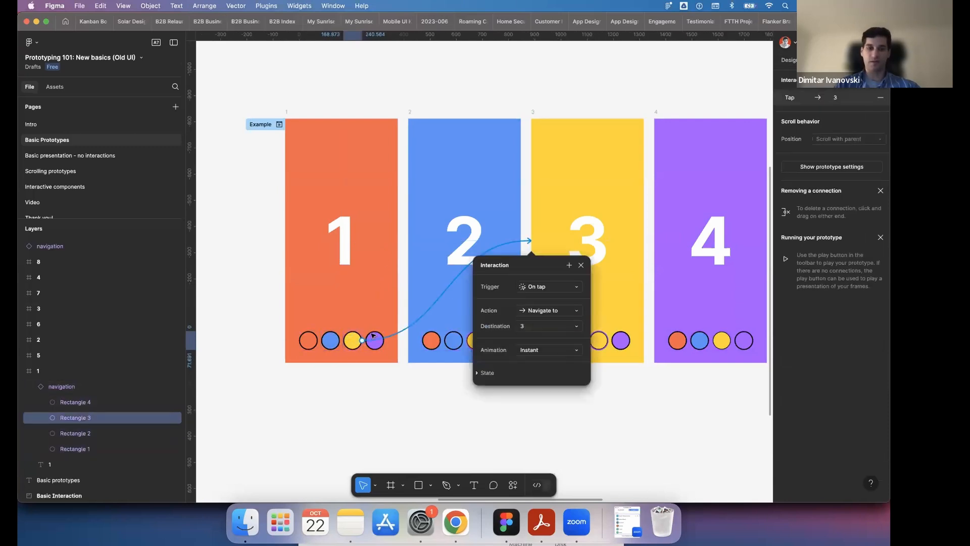
{"action": "left_click", "coordinate": [379, 347]}
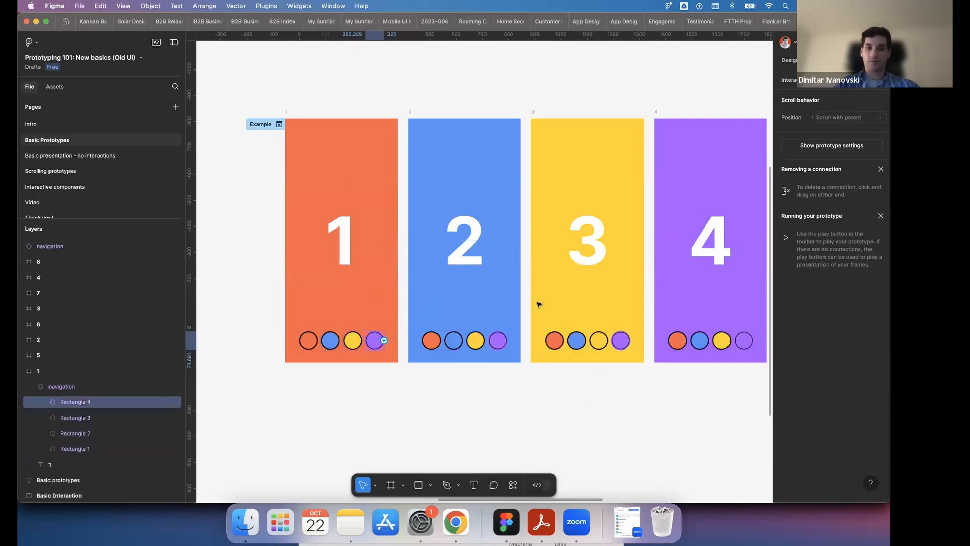
{"action": "left_click_drag", "start_coordinate": [675, 295], "coordinate": [684, 295]}
{"action": "left_click", "coordinate": [475, 423]}
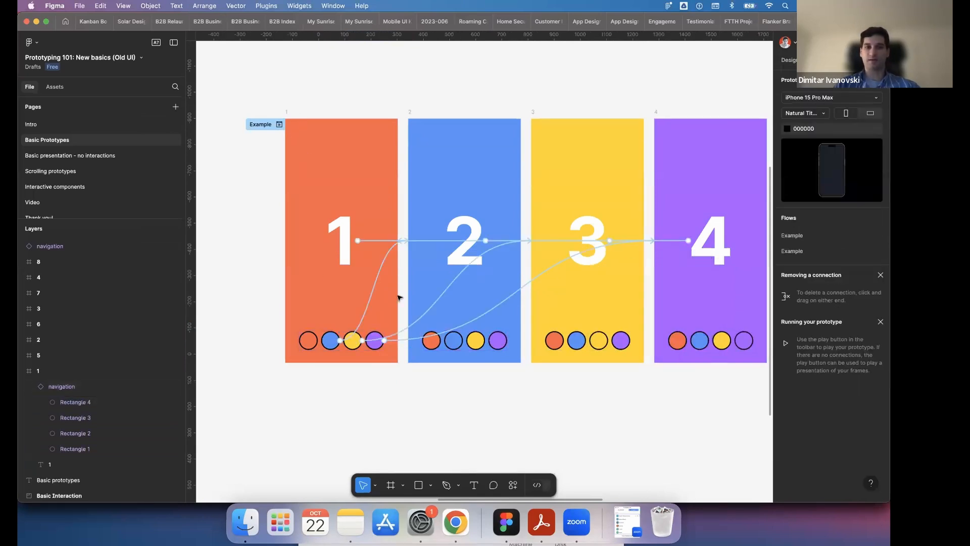
- In frame 2, connect the orange circle to frame 1 and the yellow circle to frame 3
{"action": "left_click", "coordinate": [434, 347]}
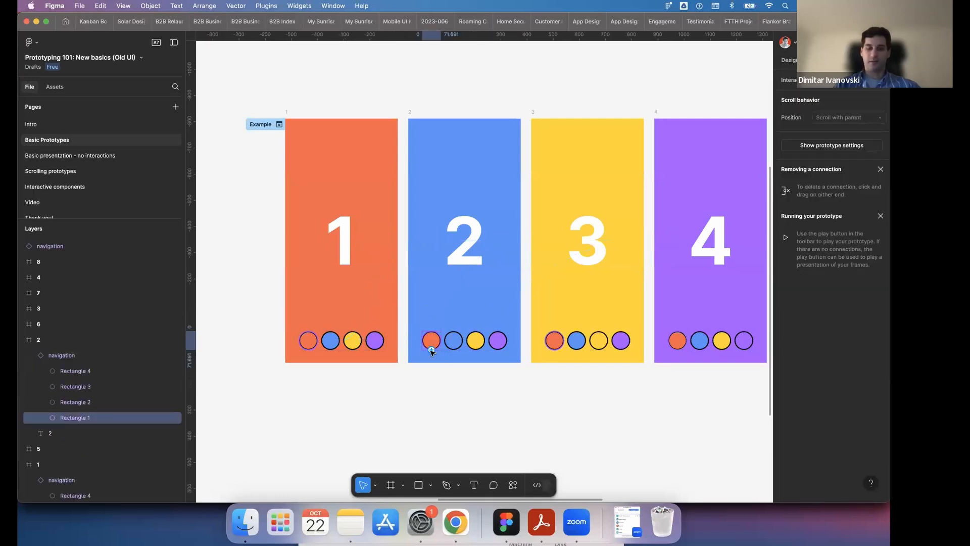
{"action": "left_click_drag", "start_coordinate": [423, 341], "coordinate": [397, 306]}
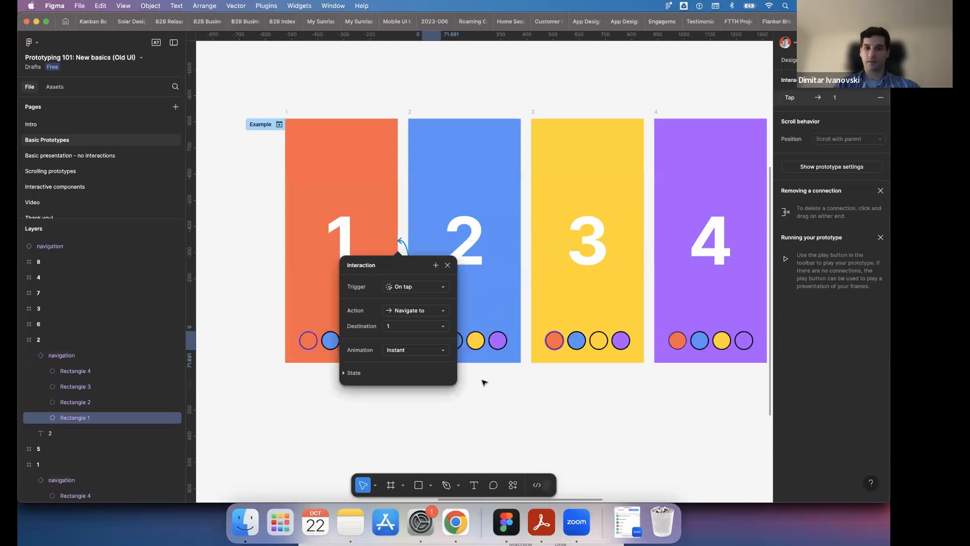
{"action": "left_click", "coordinate": [481, 343]}
{"action": "left_click", "coordinate": [481, 342]}
{"action": "left_click_drag", "start_coordinate": [485, 340], "coordinate": [566, 299]}
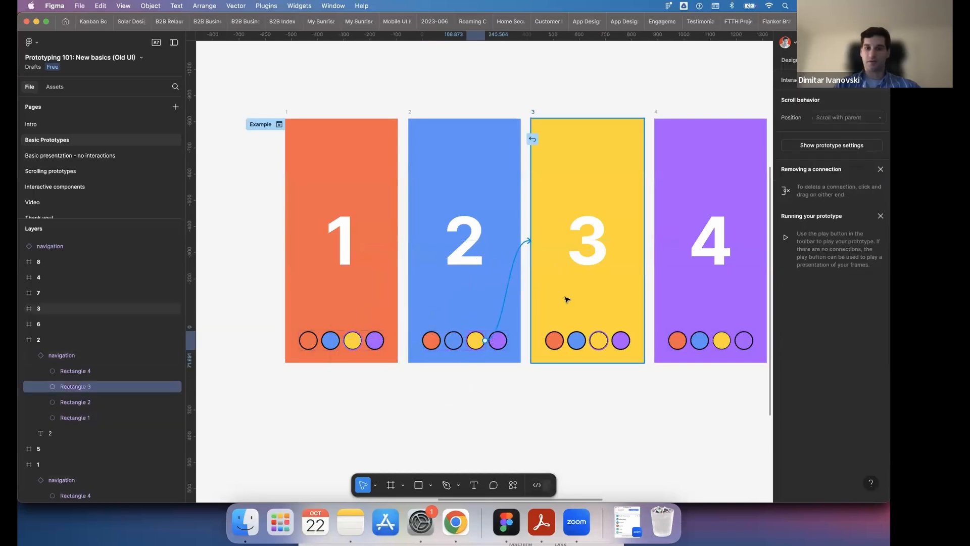
- In frame 2, connect the purple circle to frame 4 and clear the selection
{"action": "left_click", "coordinate": [429, 390]}
{"action": "left_click", "coordinate": [498, 340]}
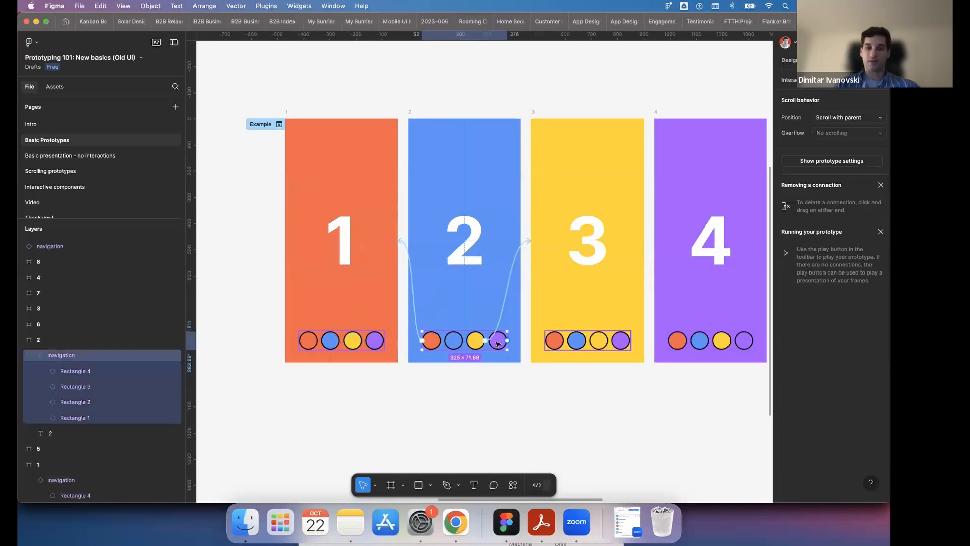
{"action": "left_click", "coordinate": [499, 342]}
{"action": "left_click_drag", "start_coordinate": [507, 341], "coordinate": [710, 317]}
{"action": "left_click", "coordinate": [473, 399]}
- Preview the Example flow starting at frame 1 and reveal the clickable hotspots on that frame
{"action": "scroll", "coordinate": [473, 399], "scroll_direction": "right", "scroll_amount": 5}
{"action": "scroll", "coordinate": [474, 401], "scroll_direction": "left", "scroll_amount": 3}
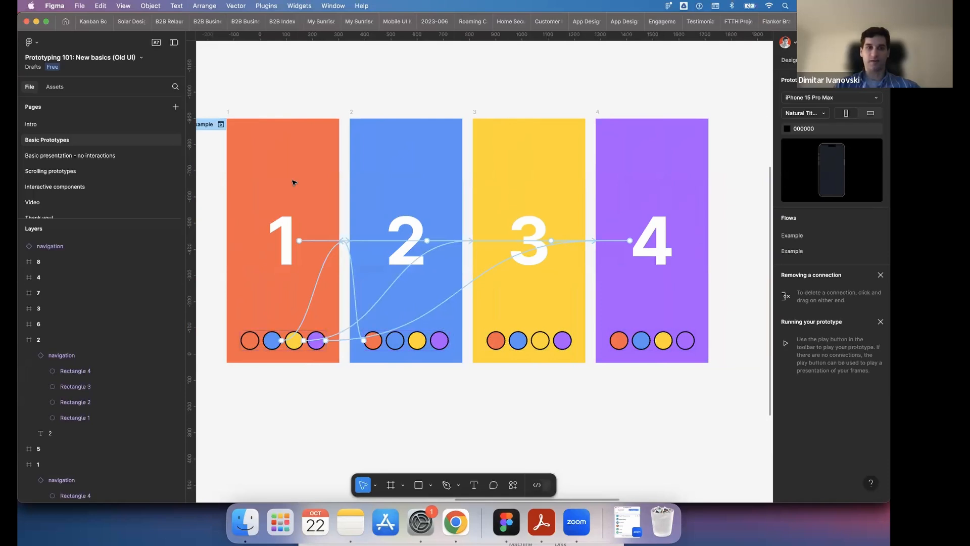
{"action": "scroll", "coordinate": [302, 135], "scroll_direction": "left", "scroll_amount": 3}
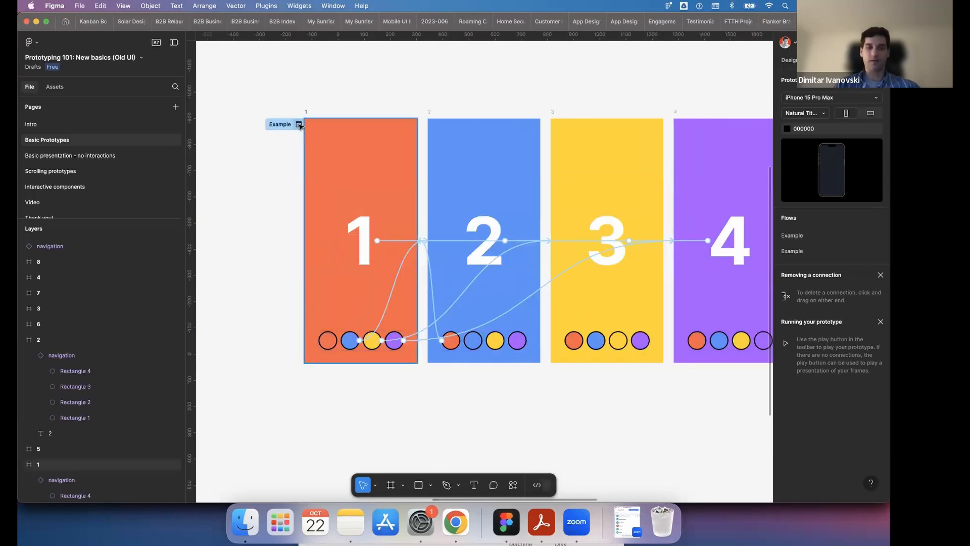
{"action": "left_click", "coordinate": [299, 125]}
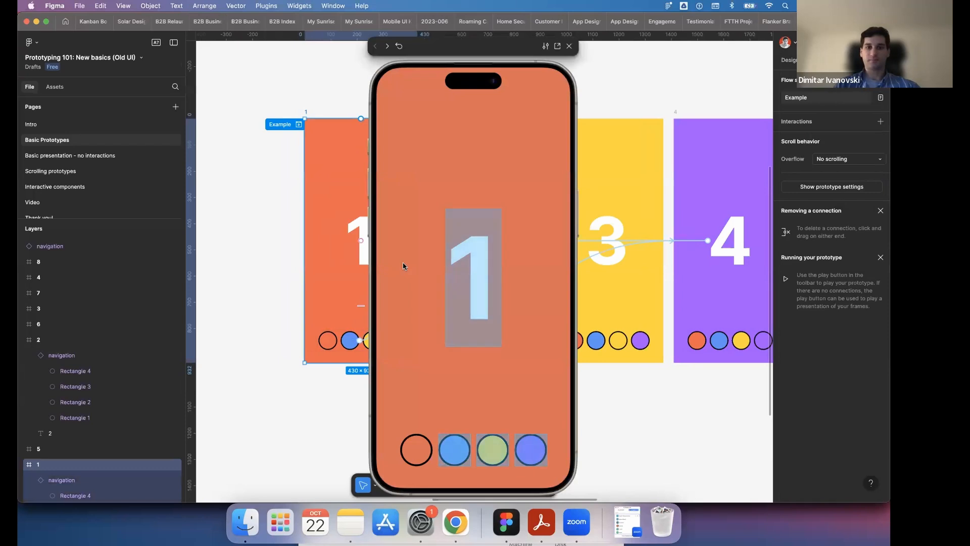
{"action": "left_click", "coordinate": [403, 305]}
{"action": "left_click", "coordinate": [403, 216]}
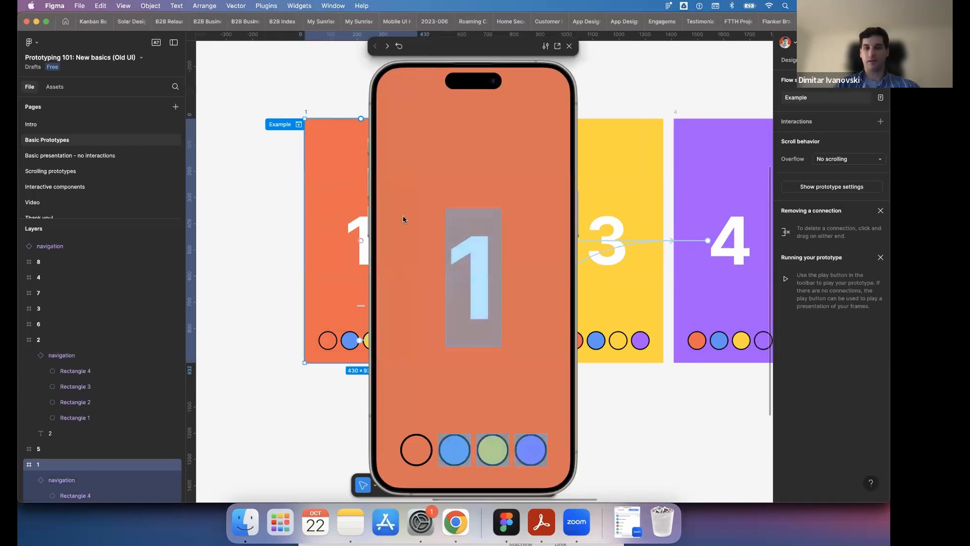
- In the preview, switch repeatedly between frames 1 and 2 using the blue and orange circles
{"action": "left_click", "coordinate": [447, 452]}
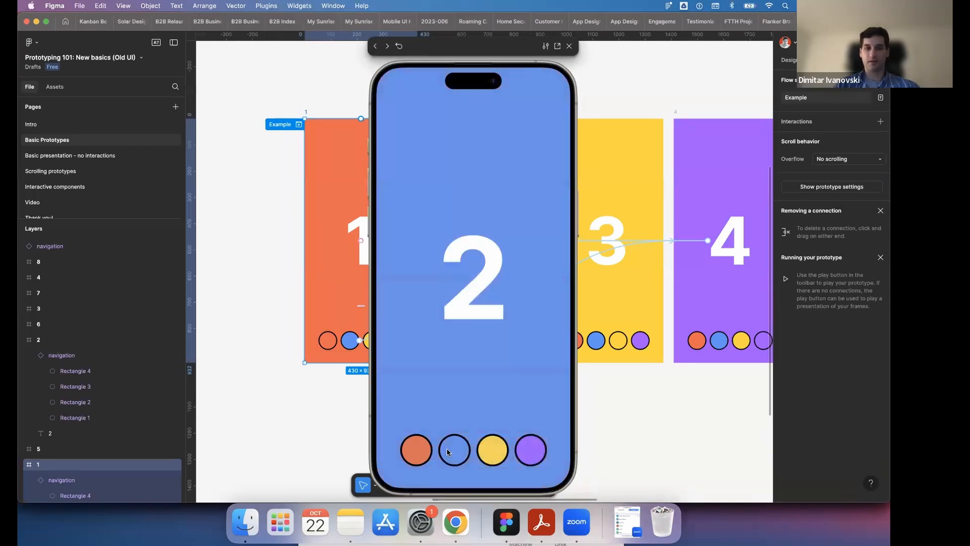
{"action": "left_click", "coordinate": [426, 455]}
{"action": "left_click", "coordinate": [447, 452]}
{"action": "left_click", "coordinate": [427, 455]}
{"action": "left_click", "coordinate": [448, 453]}
{"action": "left_click", "coordinate": [428, 454]}
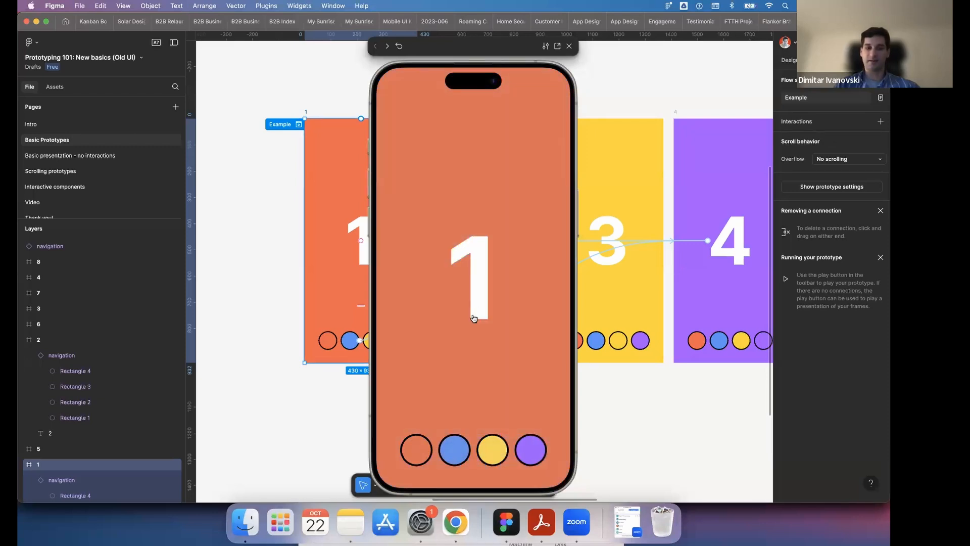
- In the preview, cycle through the four frames repeatedly using the large numbers to test their transitions
{"action": "left_click", "coordinate": [479, 297]}
{"action": "left_click", "coordinate": [479, 298]}
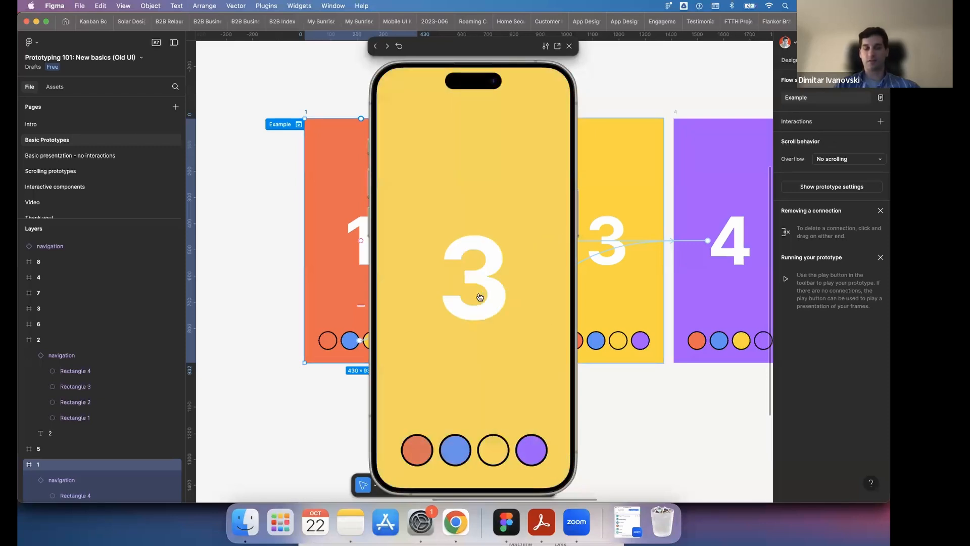
{"action": "left_click", "coordinate": [480, 297]}
{"action": "left_click", "coordinate": [479, 297]}
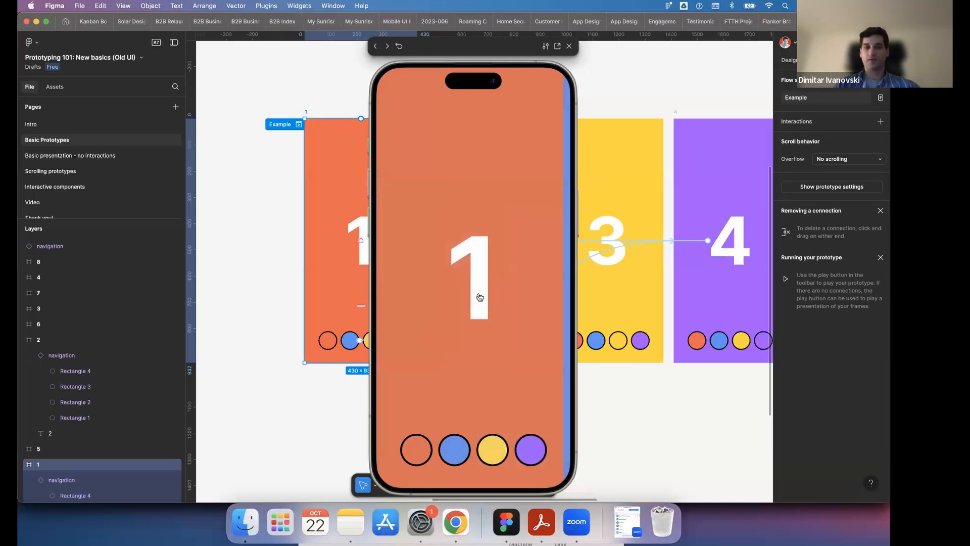
{"action": "left_click", "coordinate": [479, 298]}
{"action": "left_click", "coordinate": [479, 297]}
{"action": "left_click", "coordinate": [479, 297]}
{"action": "left_click", "coordinate": [479, 297]}
{"action": "left_click", "coordinate": [480, 297]}
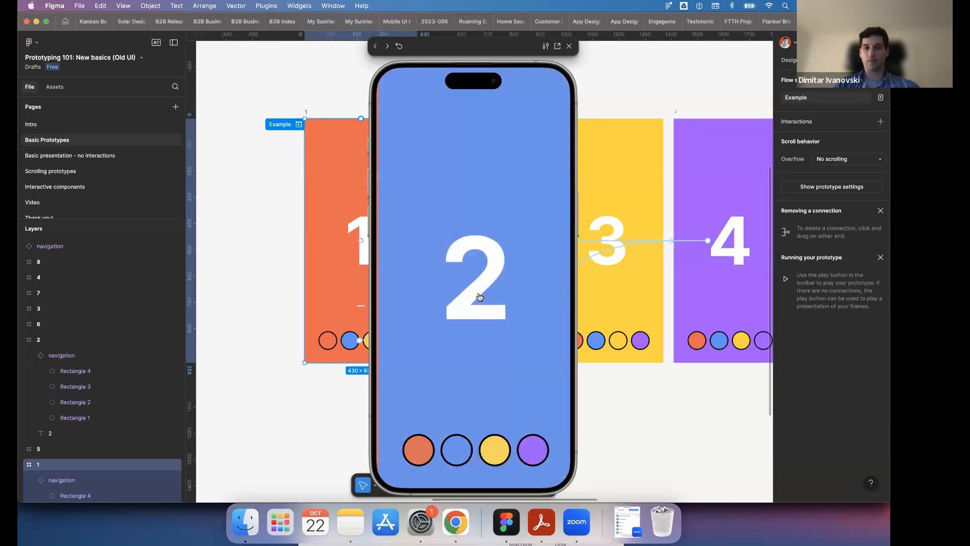
{"action": "left_click", "coordinate": [480, 297]}
{"action": "left_click", "coordinate": [480, 297]}
{"action": "left_click", "coordinate": [480, 297]}
{"action": "left_click", "coordinate": [479, 297]}
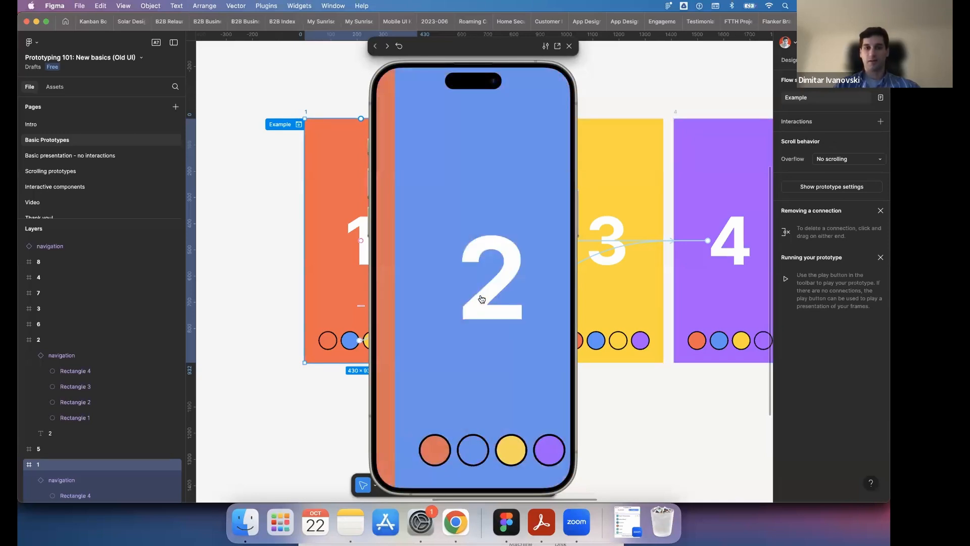
- Reveal the hotspots of frame 2 in the preview, then advance to frame 3 and reveal its hotspots
{"action": "left_click", "coordinate": [518, 186]}
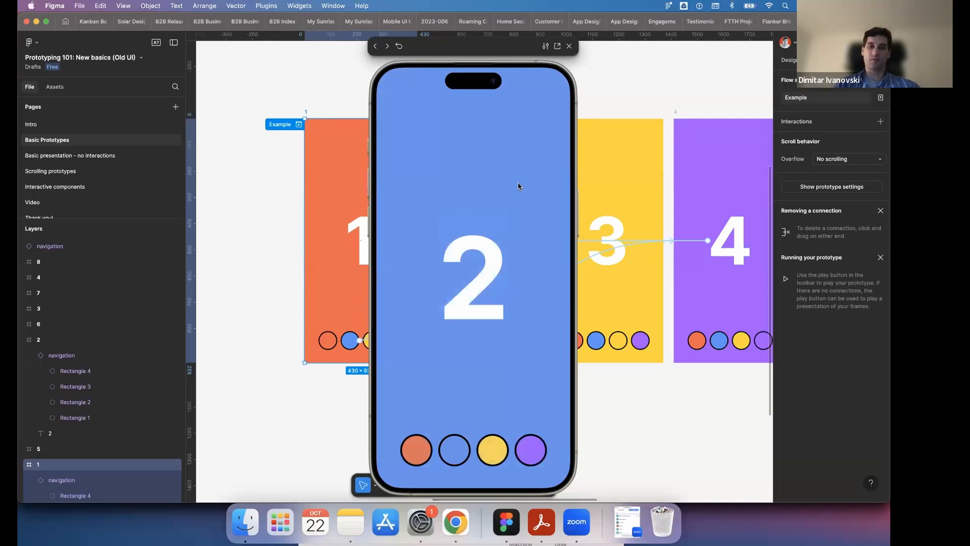
{"action": "left_click", "coordinate": [518, 186]}
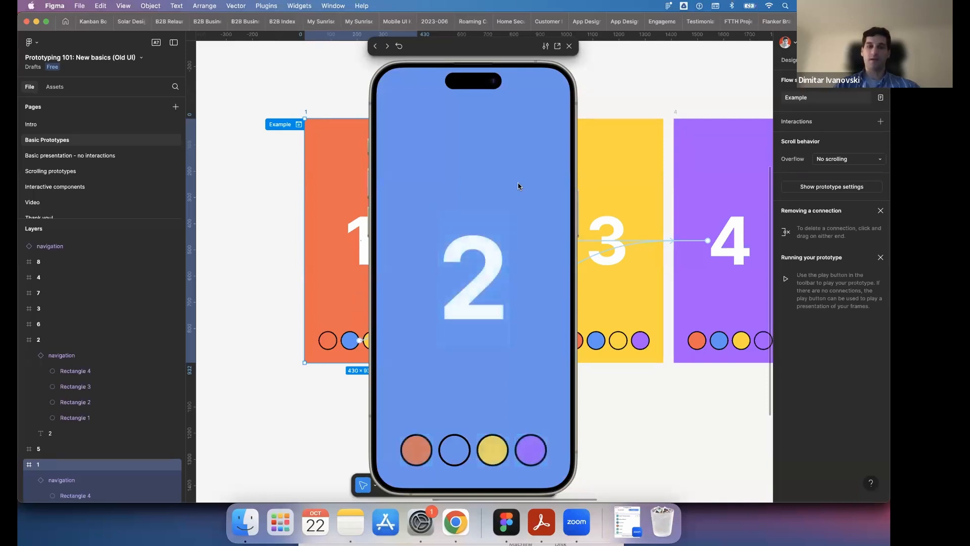
{"action": "left_click", "coordinate": [518, 186]}
{"action": "left_click", "coordinate": [518, 186]}
{"action": "left_click", "coordinate": [518, 186]}
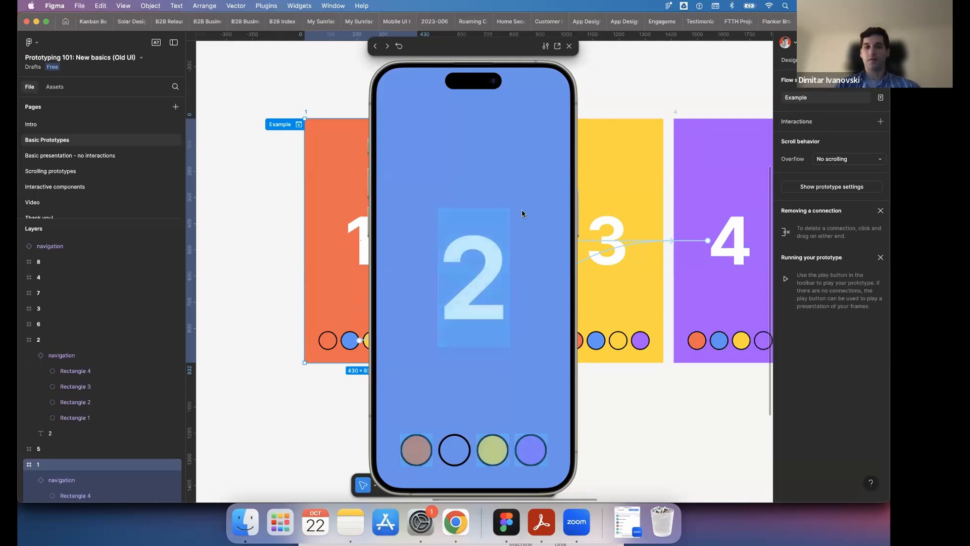
{"action": "left_click", "coordinate": [496, 272]}
{"action": "left_click", "coordinate": [511, 175]}
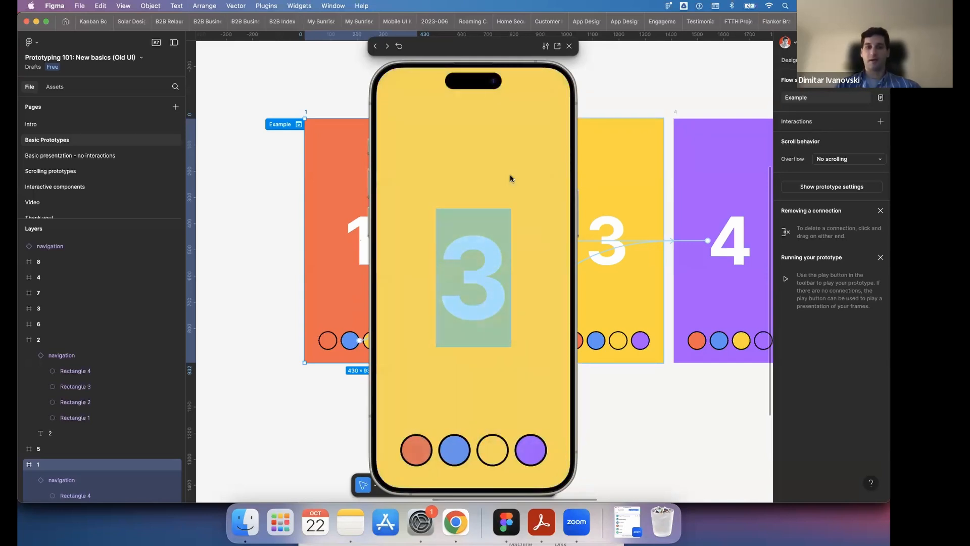
{"action": "left_click", "coordinate": [511, 178]}
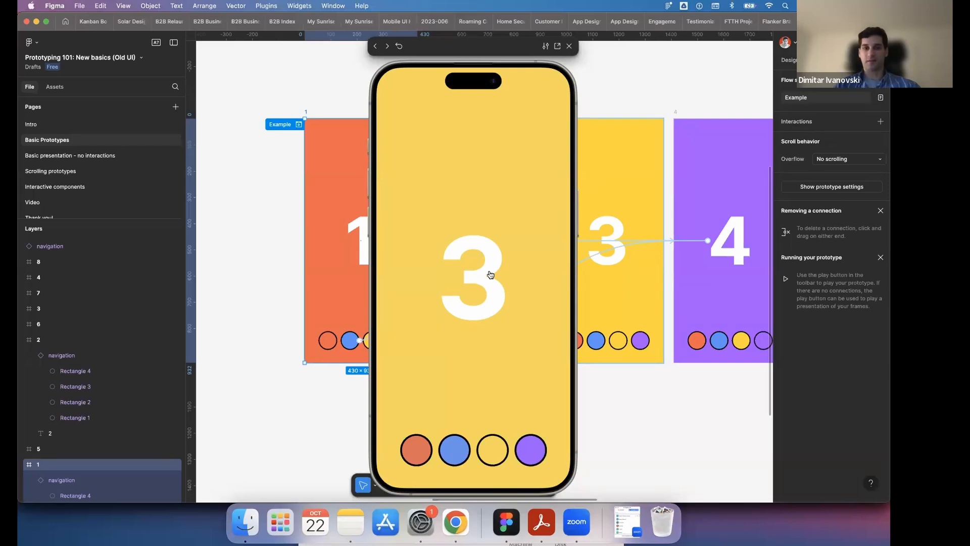
- Advance through the numbers to frame 2 in the preview and test its yellow circle, then the purple circle on frame 3
{"action": "left_click", "coordinate": [491, 273]}
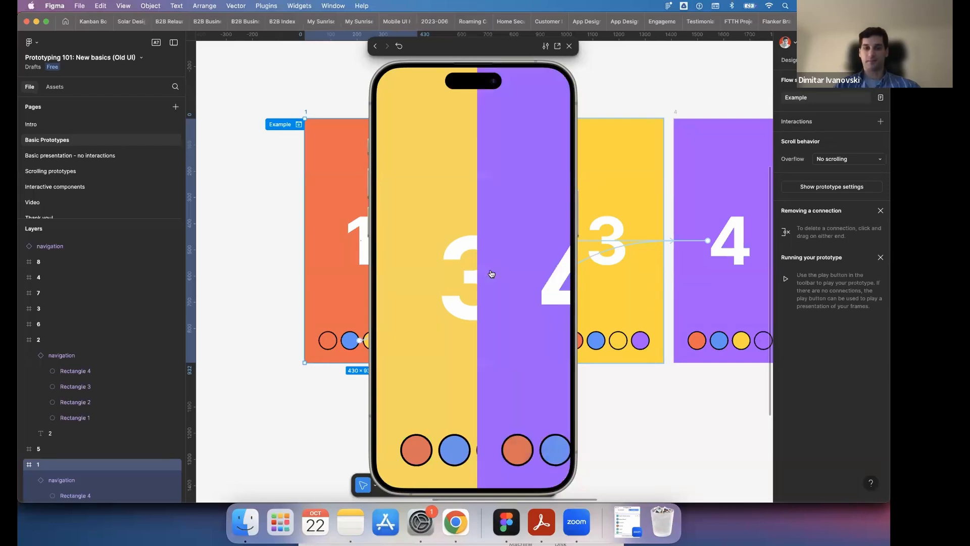
{"action": "left_click", "coordinate": [492, 274]}
{"action": "left_click", "coordinate": [491, 273]}
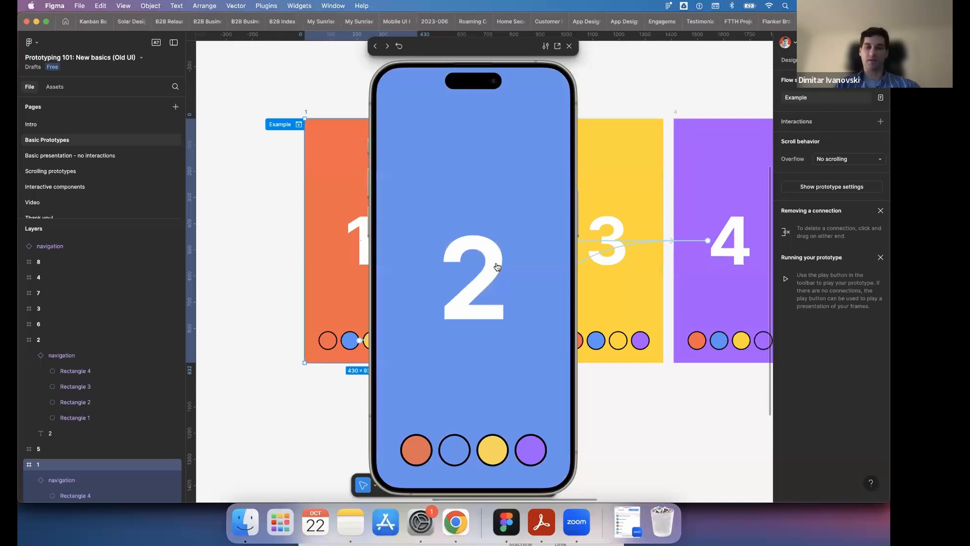
{"action": "left_click", "coordinate": [516, 242]}
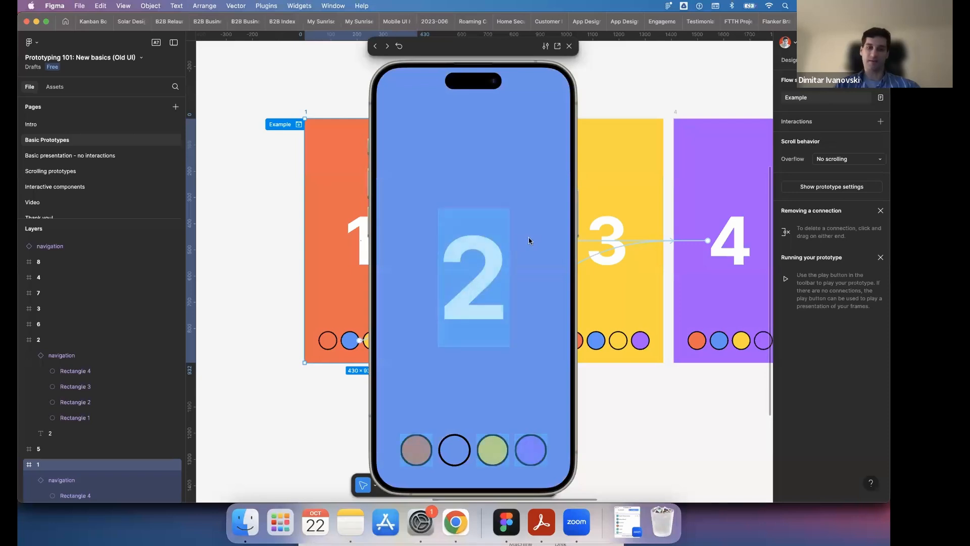
{"action": "left_click", "coordinate": [486, 470]}
{"action": "left_click", "coordinate": [491, 459]}
{"action": "left_click", "coordinate": [531, 449]}
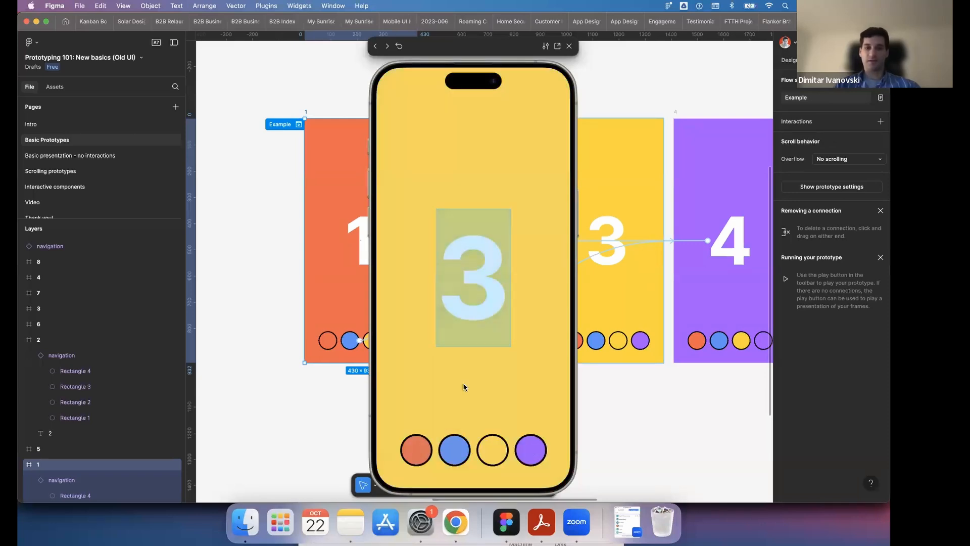
- Advance the preview through frame 4 back to frame 1, reveal its hotspots and close the preview
{"action": "left_click", "coordinate": [468, 318]}
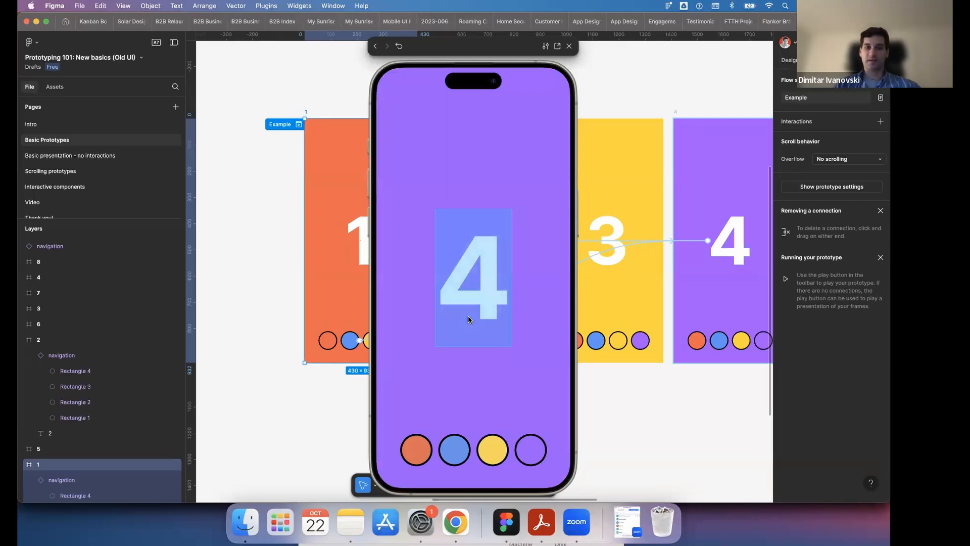
{"action": "left_click", "coordinate": [468, 319]}
{"action": "left_click", "coordinate": [495, 312]}
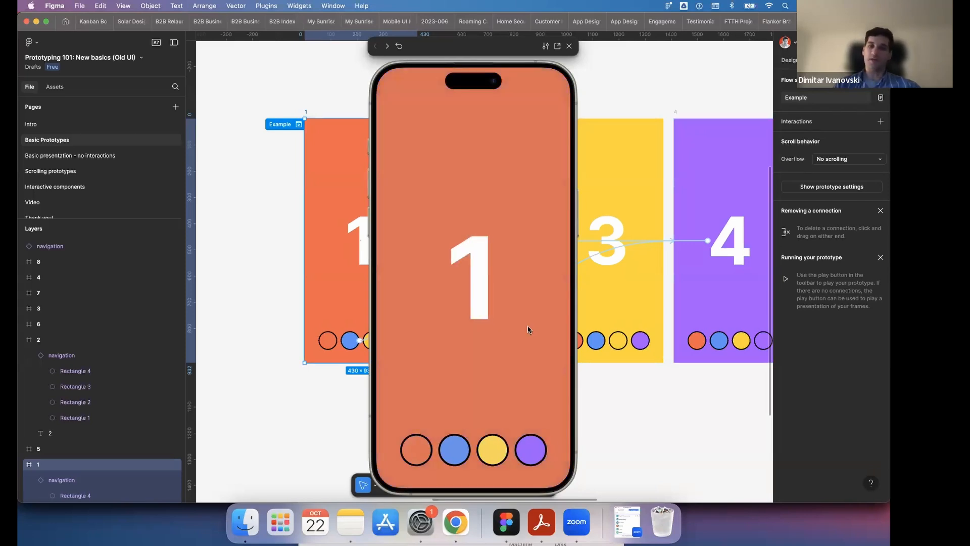
{"action": "left_click", "coordinate": [527, 330]}
{"action": "left_click", "coordinate": [528, 329]}
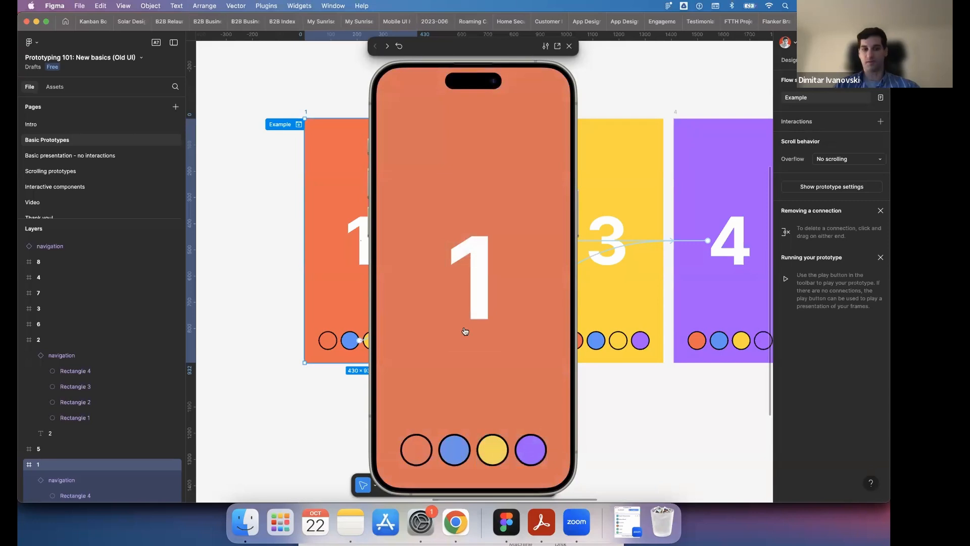
{"action": "left_click", "coordinate": [520, 315]}
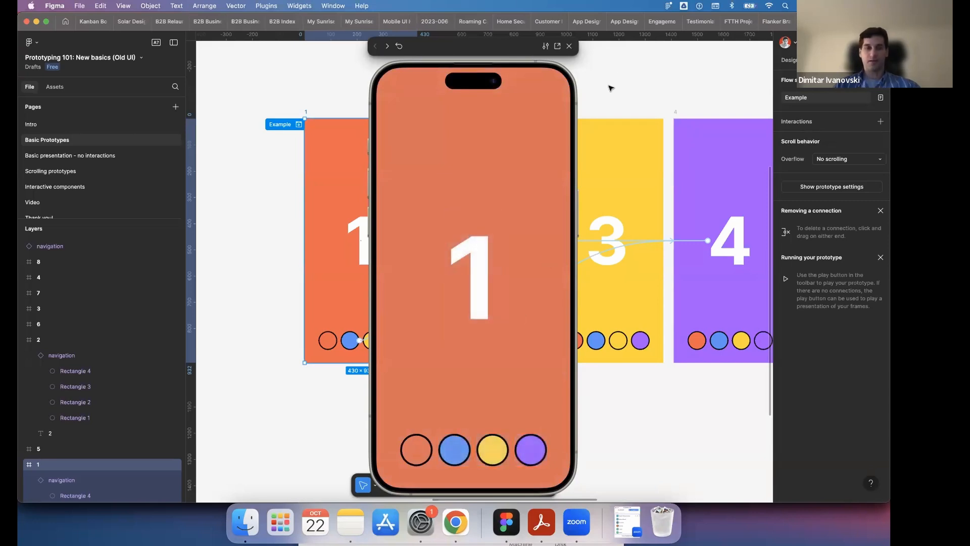
{"action": "left_click", "coordinate": [570, 48]}
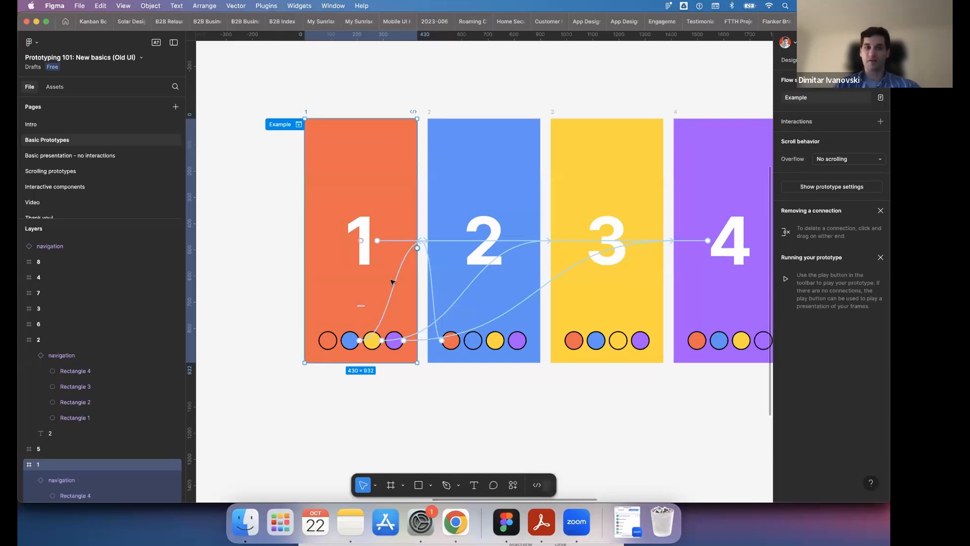
- View the second set of numbered frames and check the available asset libraries before returning to the file's layers
{"action": "scroll", "coordinate": [425, 233], "scroll_direction": "down", "scroll_amount": 5}
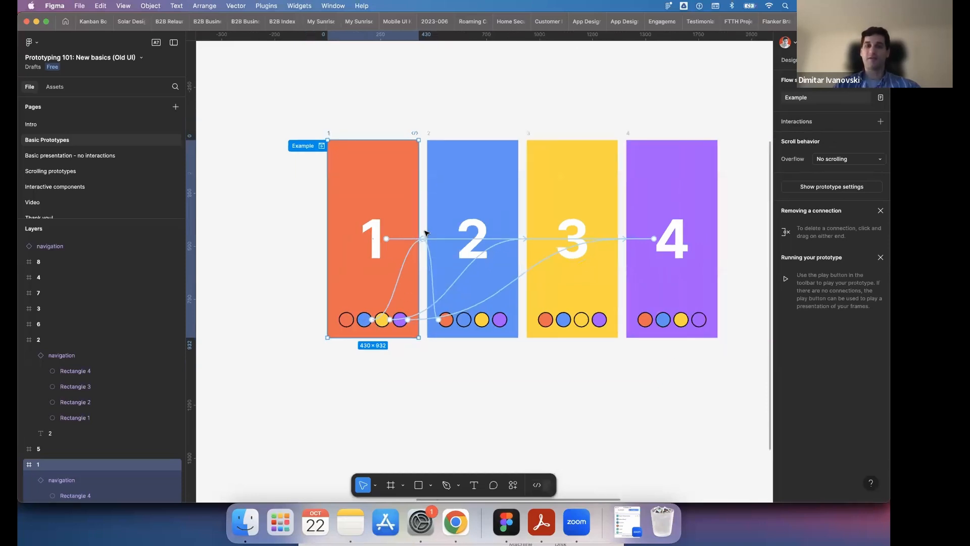
{"action": "scroll", "coordinate": [425, 233], "scroll_direction": "right", "scroll_amount": 5}
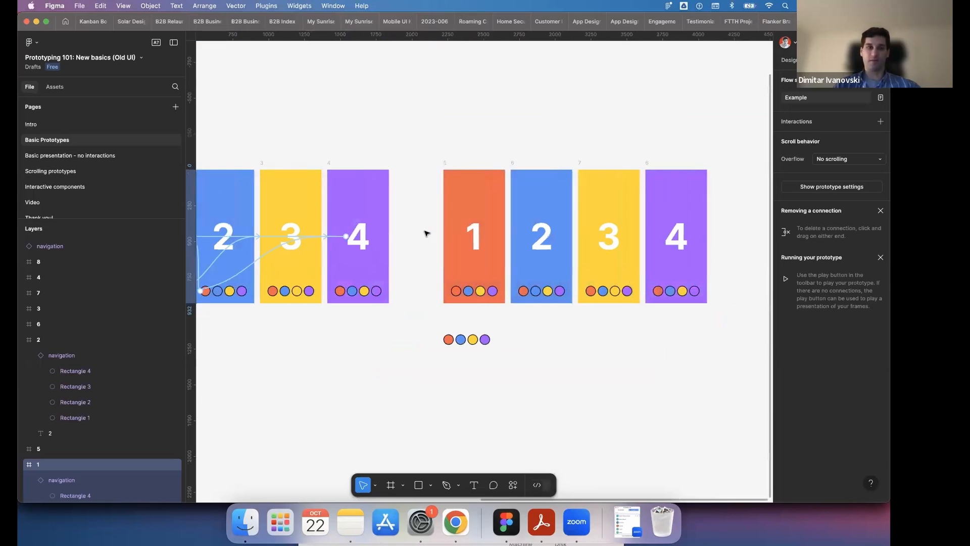
{"action": "left_click", "coordinate": [55, 88]}
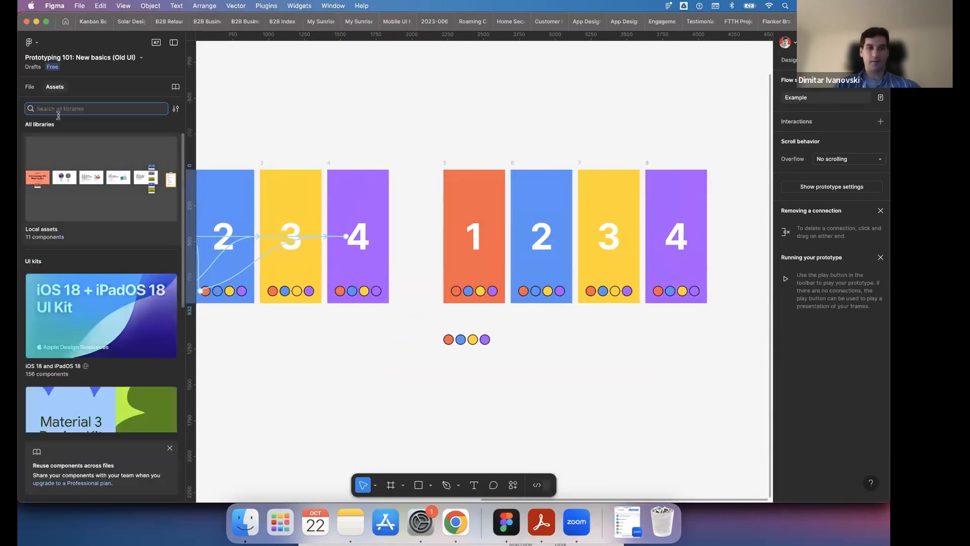
{"action": "left_click", "coordinate": [30, 86]}
{"action": "scroll", "coordinate": [531, 303], "scroll_direction": "left", "scroll_amount": 4}
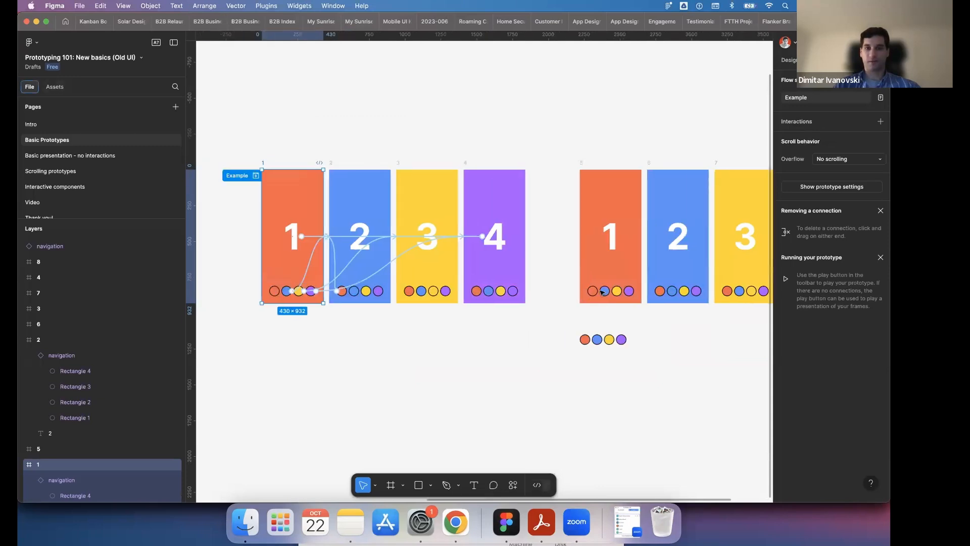
- Detach the navigation instance in frame 1 of the second set and move it onto the empty canvas below frame 2
{"action": "left_click", "coordinate": [606, 294]}
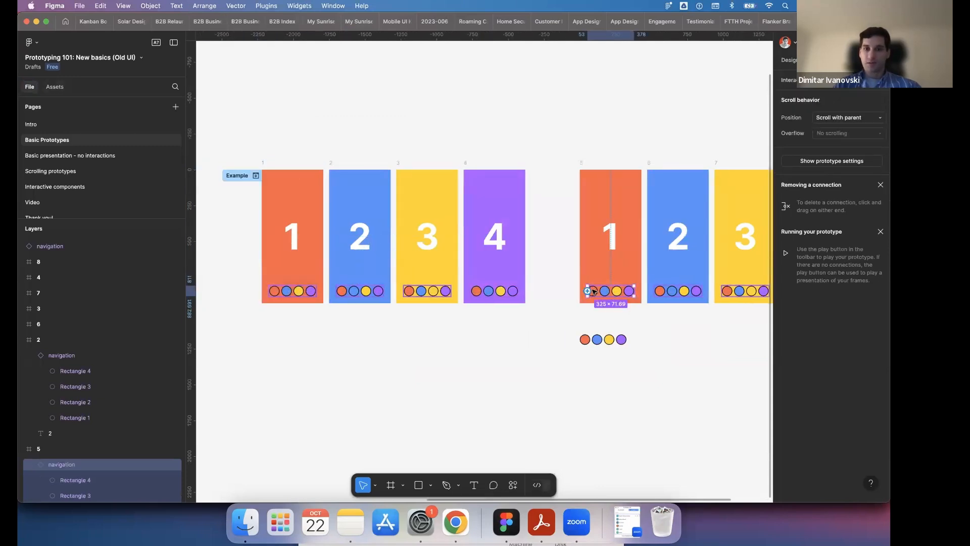
{"action": "right_click", "coordinate": [598, 291]}
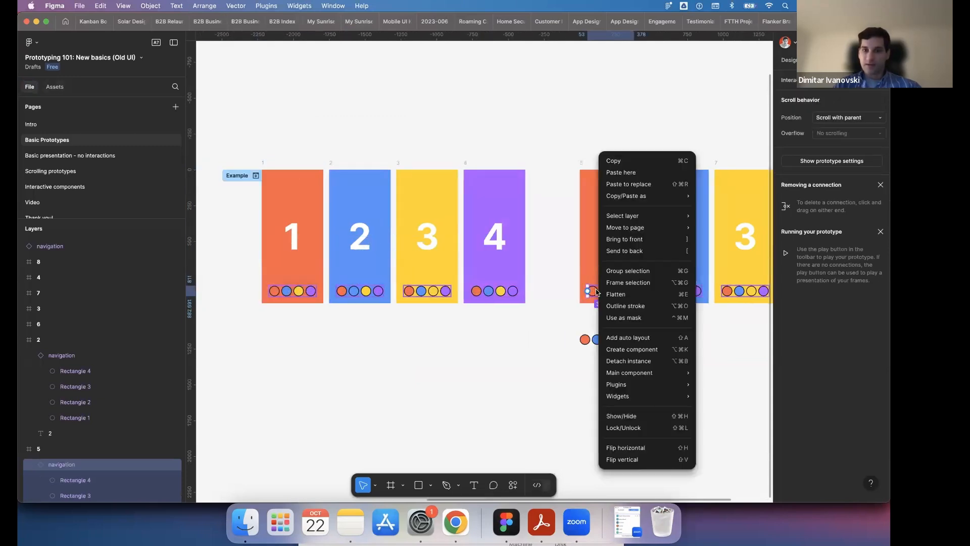
{"action": "left_click", "coordinate": [629, 361]}
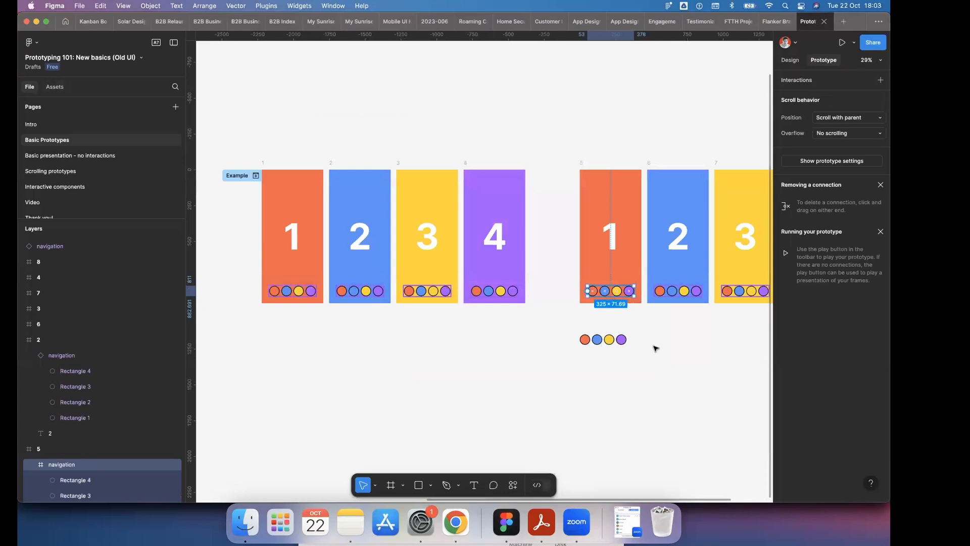
{"action": "left_click_drag", "start_coordinate": [607, 293], "coordinate": [667, 341]}
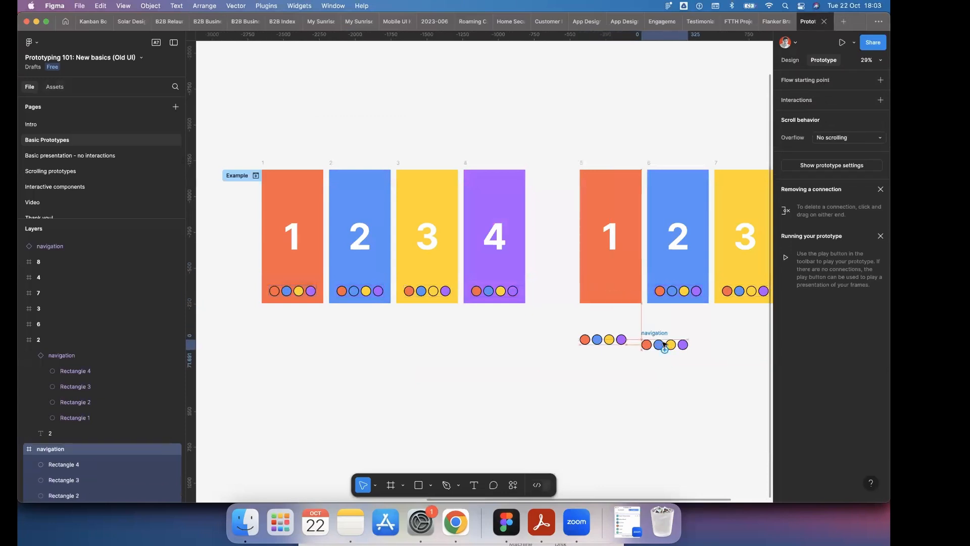
- Delete the original navigation circles placed below frame 1 of the second set
{"action": "left_click", "coordinate": [603, 343]}
{"action": "key", "text": "Delete"}
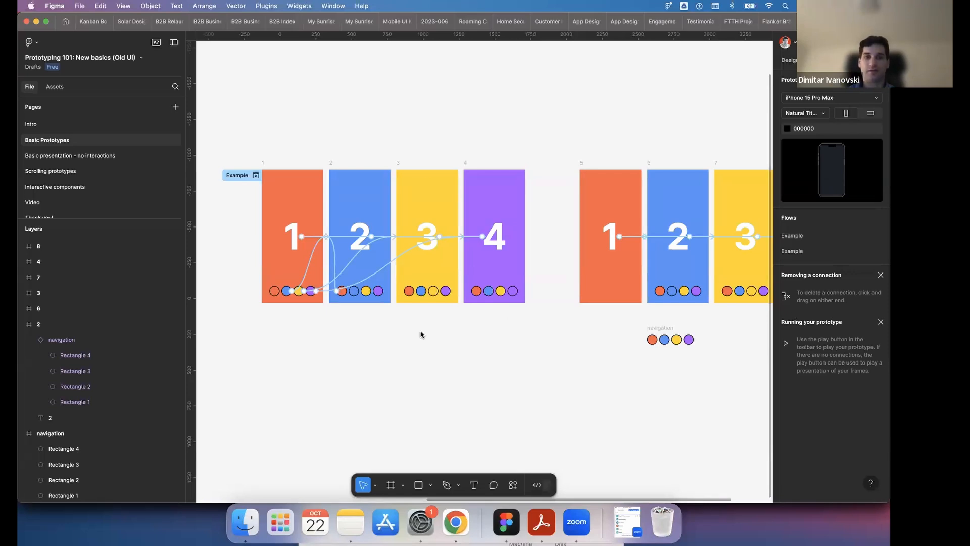
- Delete the connection from the Start frame to the End frame in the Basic Interaction section
{"action": "scroll", "coordinate": [420, 332], "scroll_direction": "down", "scroll_amount": 5}
{"action": "scroll", "coordinate": [420, 331], "scroll_direction": "left", "scroll_amount": 10}
{"action": "scroll", "coordinate": [425, 240], "scroll_direction": "up", "scroll_amount": 5}
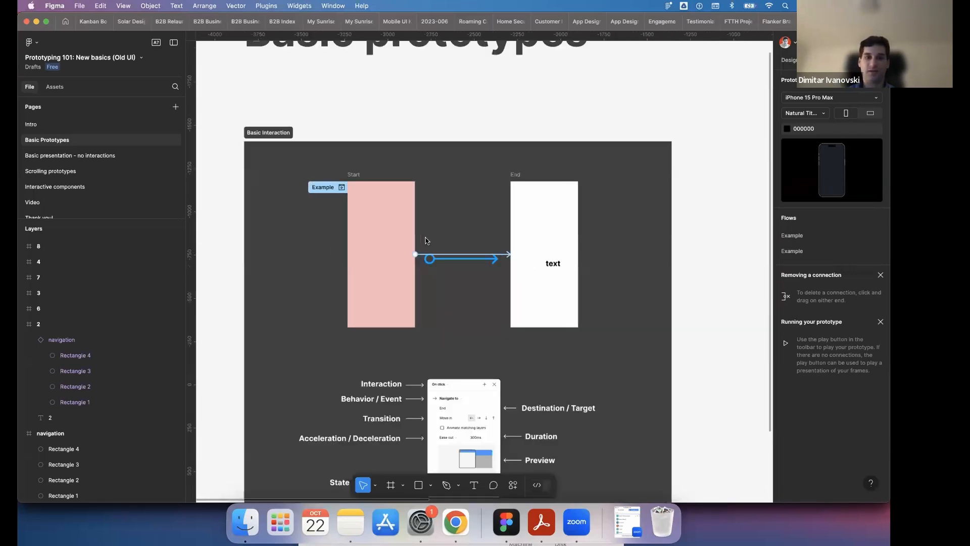
{"action": "left_click", "coordinate": [413, 267]}
{"action": "key", "text": "Delete"}
{"action": "key", "text": "super+z"}
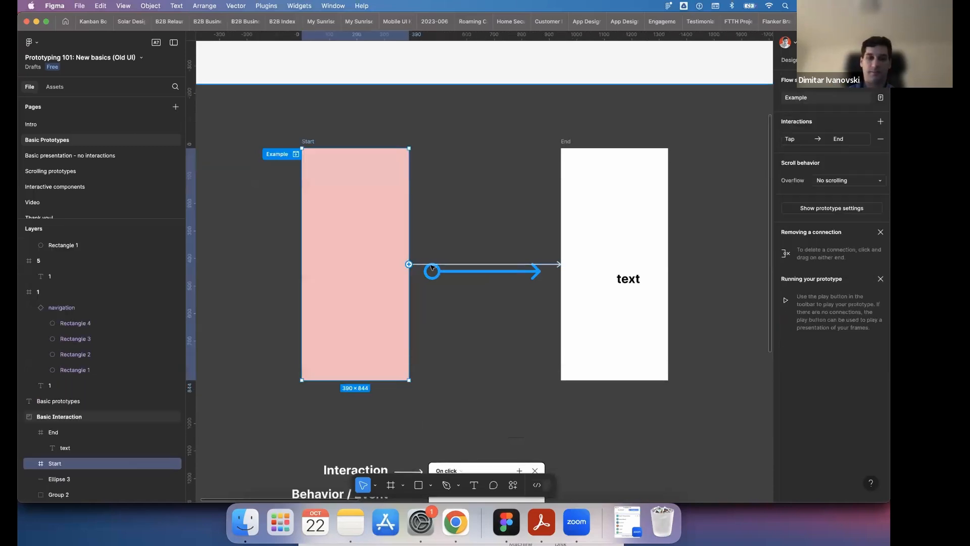
{"action": "left_click", "coordinate": [432, 265]}
{"action": "key", "text": "Delete"}
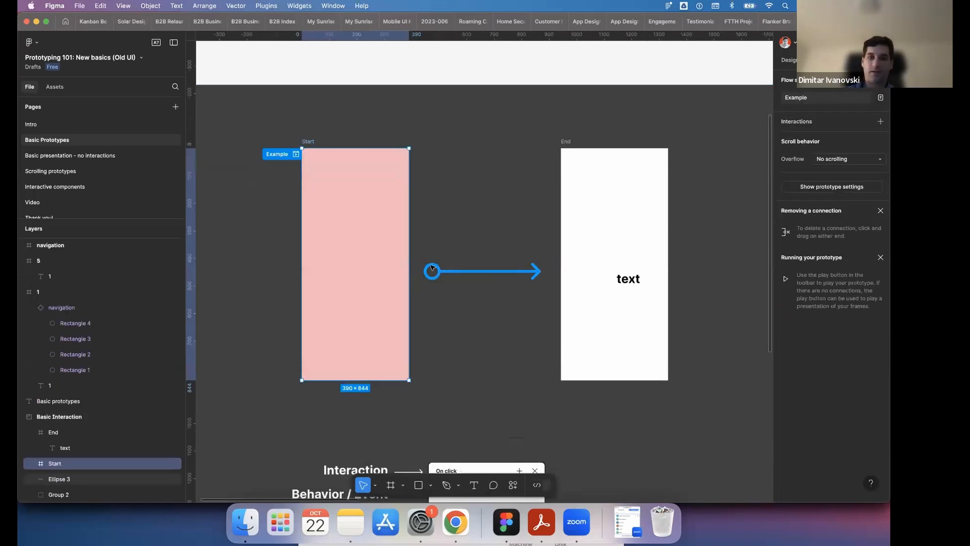
{"action": "left_click", "coordinate": [683, 67]}
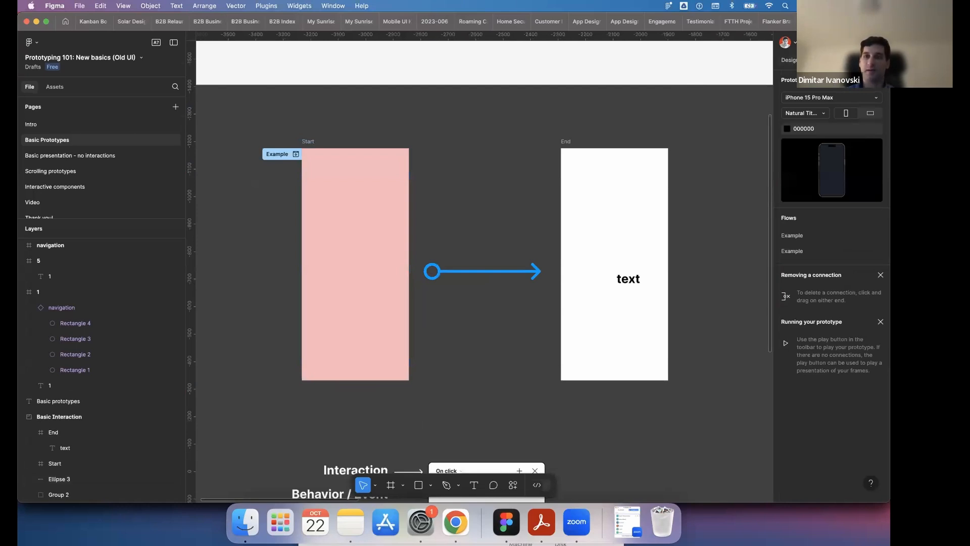
- Check the page's design and prototype settings and switch the interface back to the previous UI
{"action": "left_click", "coordinate": [786, 62]}
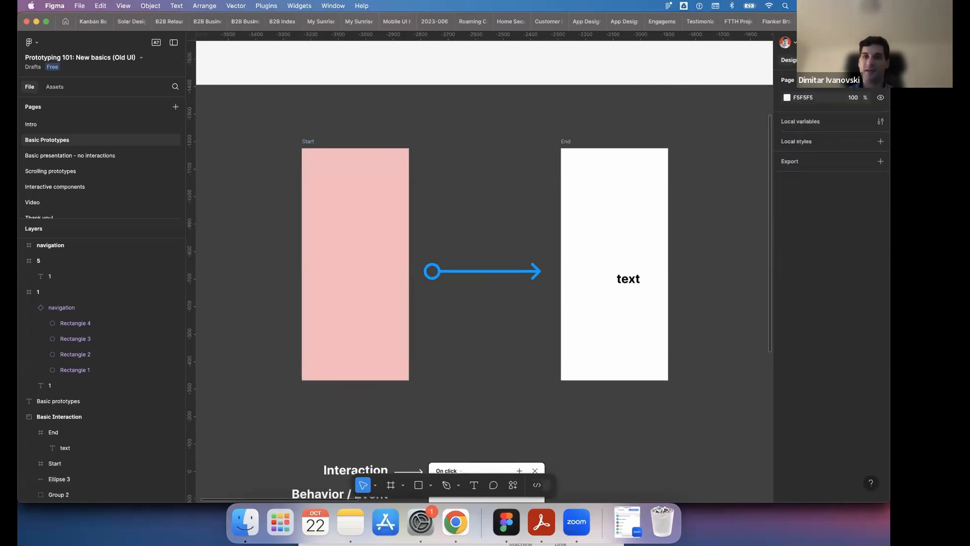
{"action": "left_click", "coordinate": [816, 60]}
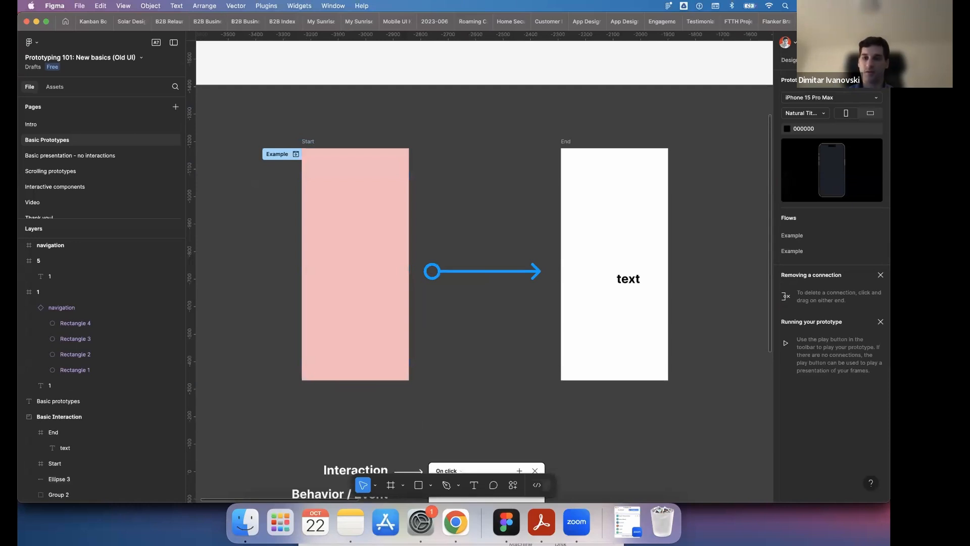
{"action": "left_click", "coordinate": [871, 484]}
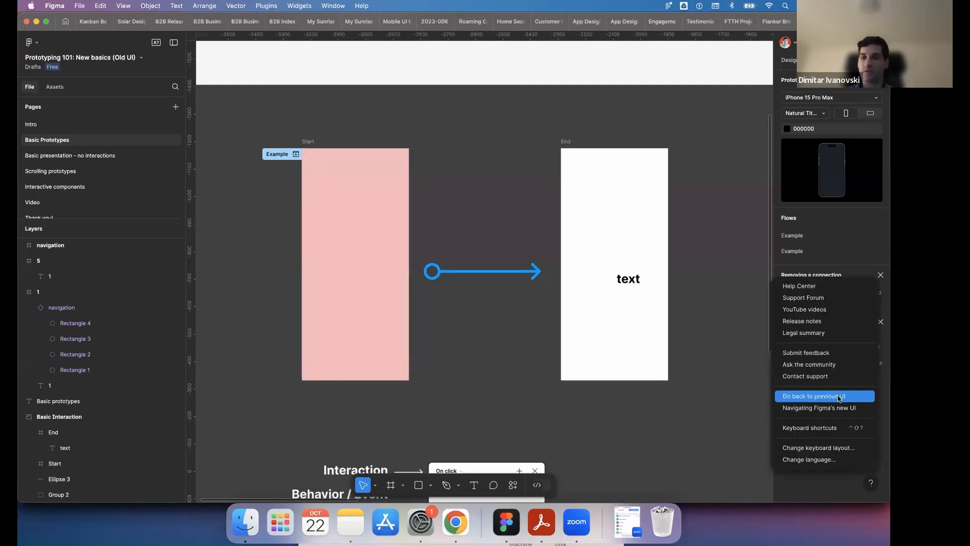
{"action": "left_click", "coordinate": [839, 398]}
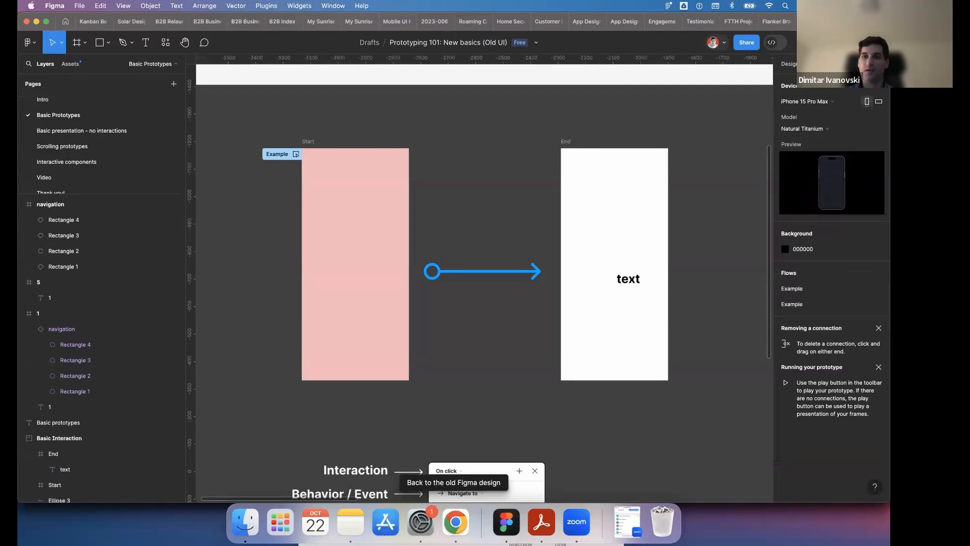
- Compare the page's design and prototype settings in the previous UI and switch back to the new beta UI
{"action": "left_click", "coordinate": [792, 66]}
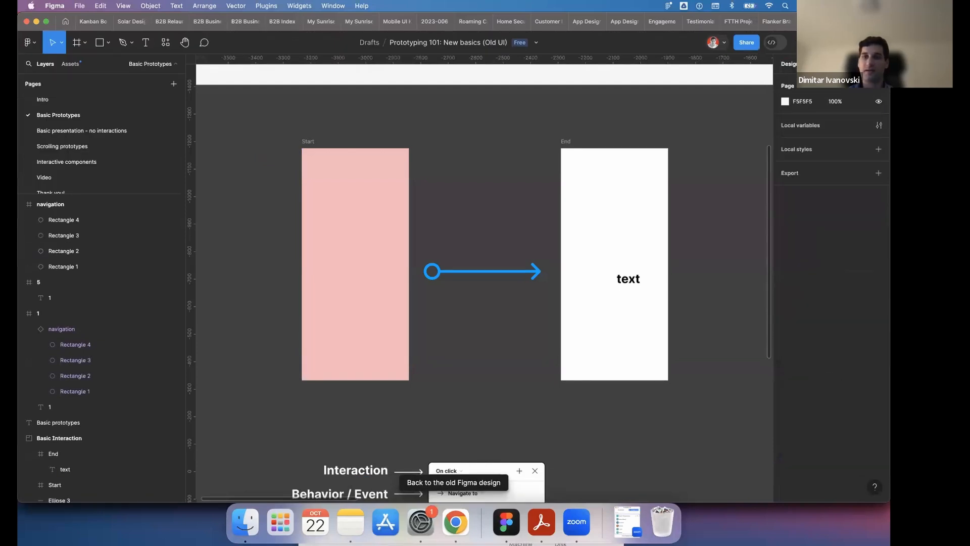
{"action": "left_click", "coordinate": [816, 64]}
{"action": "left_click", "coordinate": [792, 66]}
{"action": "left_click", "coordinate": [815, 65]}
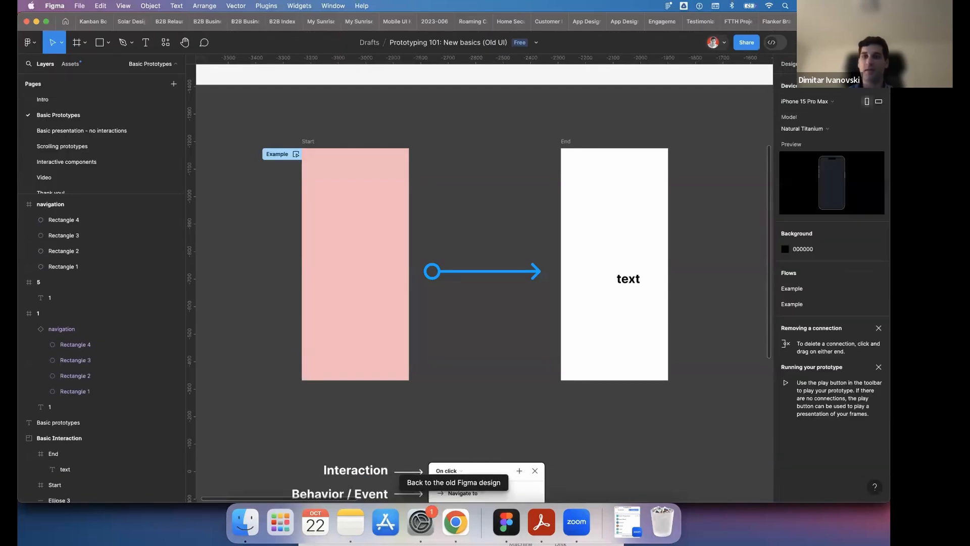
{"action": "left_click", "coordinate": [792, 66]}
{"action": "left_click", "coordinate": [816, 65]}
{"action": "left_click", "coordinate": [792, 66]}
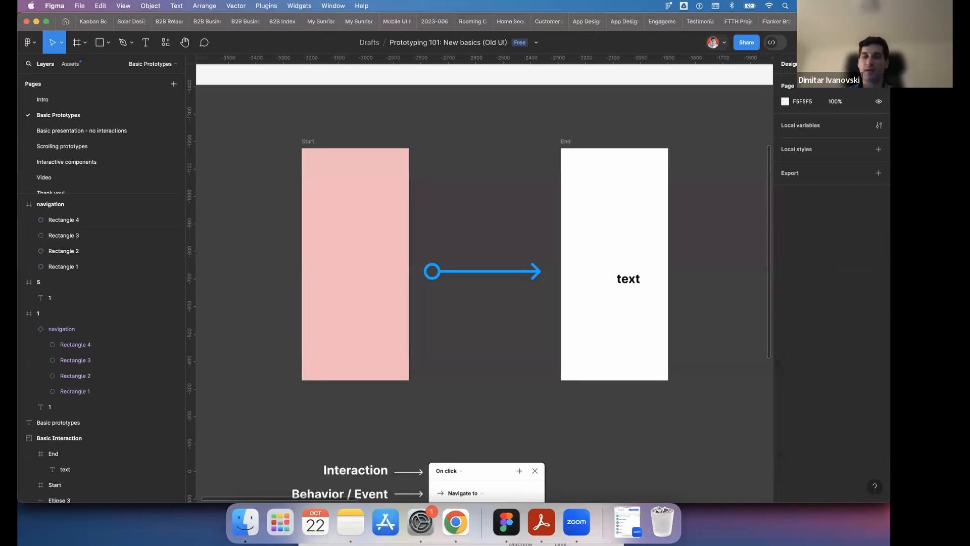
{"action": "left_click", "coordinate": [816, 64]}
{"action": "left_click", "coordinate": [874, 487]}
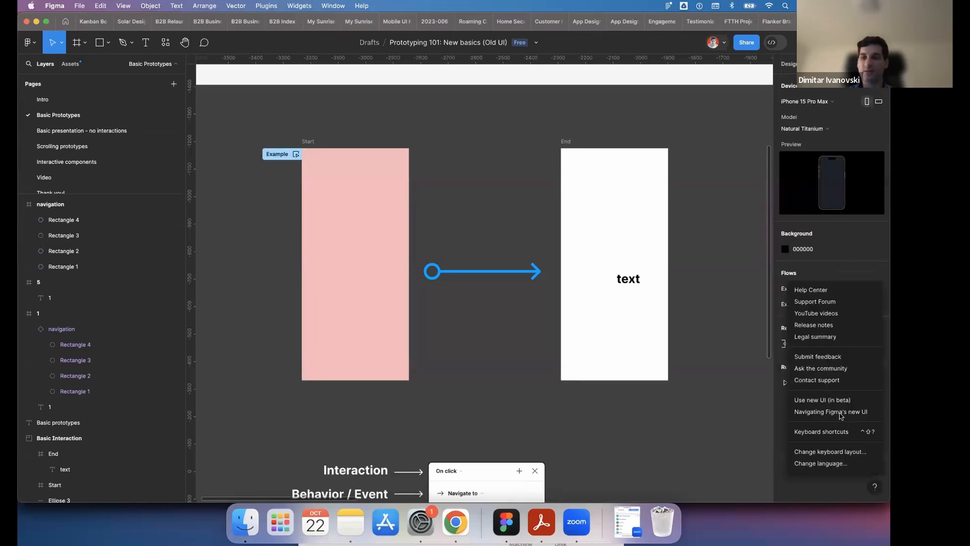
{"action": "left_click", "coordinate": [828, 399]}
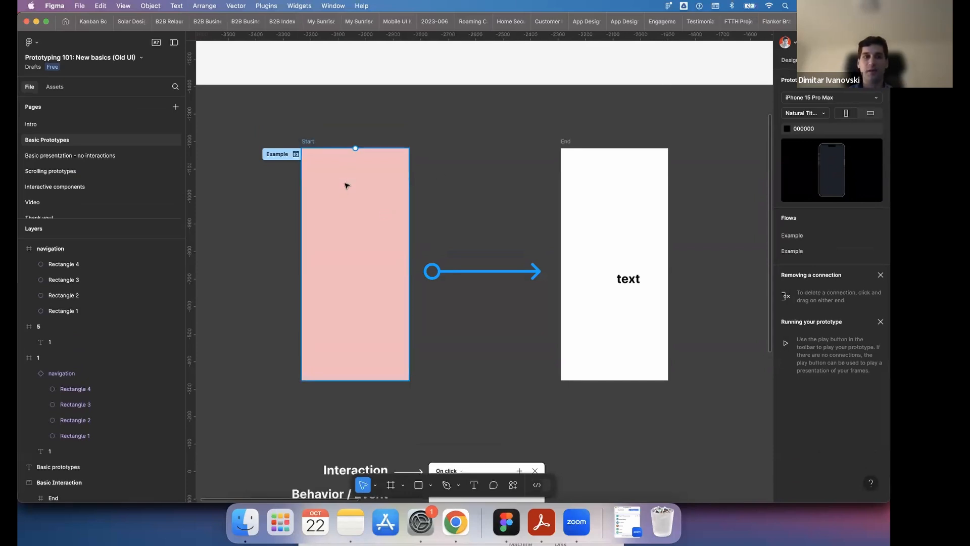
- Examine the connection points around the edges of the Start frame
{"action": "scroll", "coordinate": [344, 256], "scroll_direction": "down", "scroll_amount": 2}
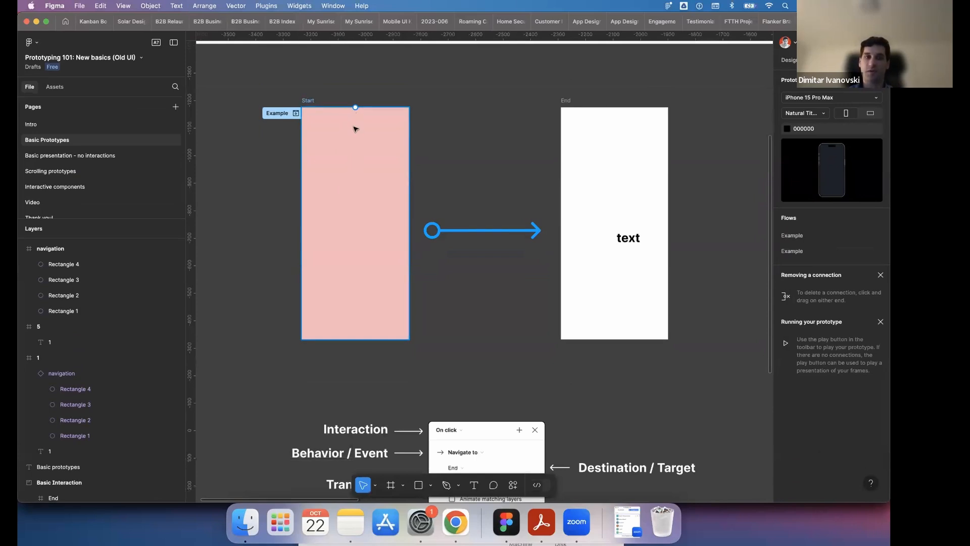
{"action": "scroll", "coordinate": [343, 154], "scroll_direction": "up", "scroll_amount": 2}
{"action": "scroll", "coordinate": [344, 154], "scroll_direction": "left", "scroll_amount": 3}
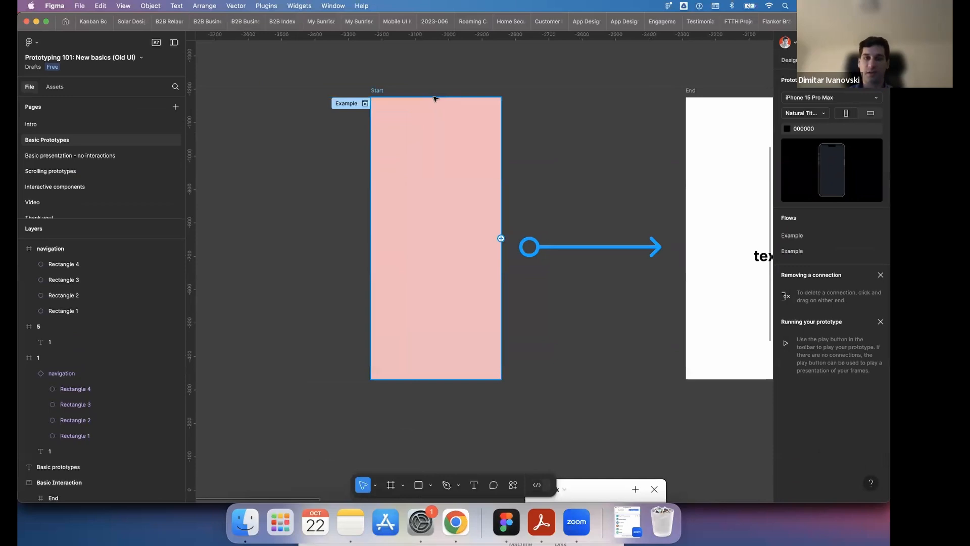
{"action": "left_click", "coordinate": [372, 247]}
{"action": "scroll", "coordinate": [608, 258], "scroll_direction": "down", "scroll_amount": 10}
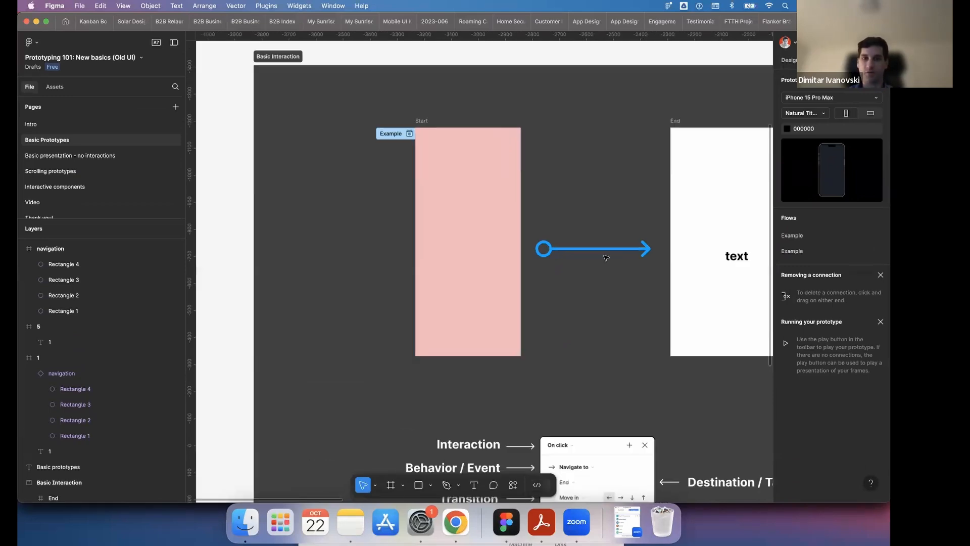
- Select the yellow circle inside frame 3's navigation and try drawing a connection from it to frame 4
{"action": "scroll", "coordinate": [605, 258], "scroll_direction": "right", "scroll_amount": 7}
{"action": "scroll", "coordinate": [608, 303], "scroll_direction": "up", "scroll_amount": 5}
{"action": "scroll", "coordinate": [608, 310], "scroll_direction": "up", "scroll_amount": 5}
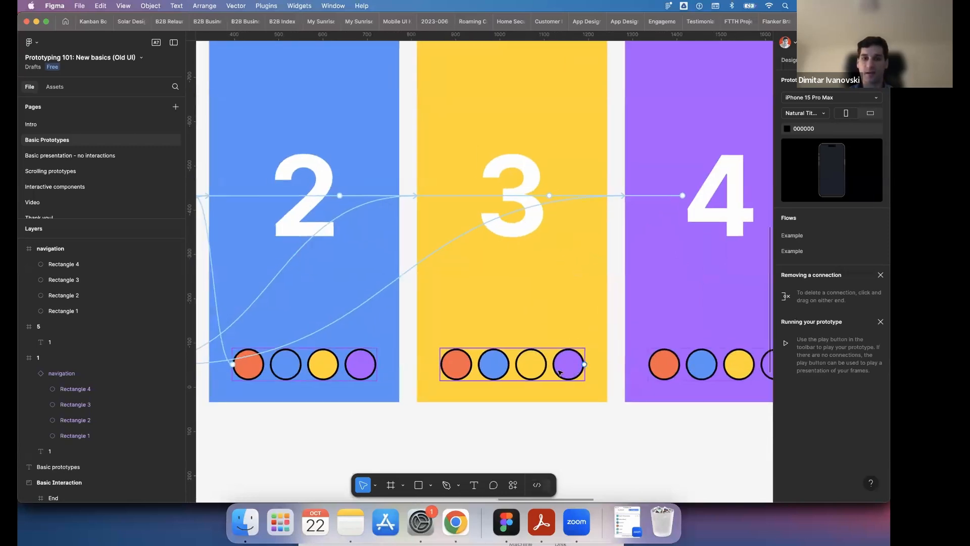
{"action": "scroll", "coordinate": [566, 376], "scroll_direction": "up", "scroll_amount": 2}
{"action": "scroll", "coordinate": [576, 344], "scroll_direction": "down", "scroll_amount": 5}
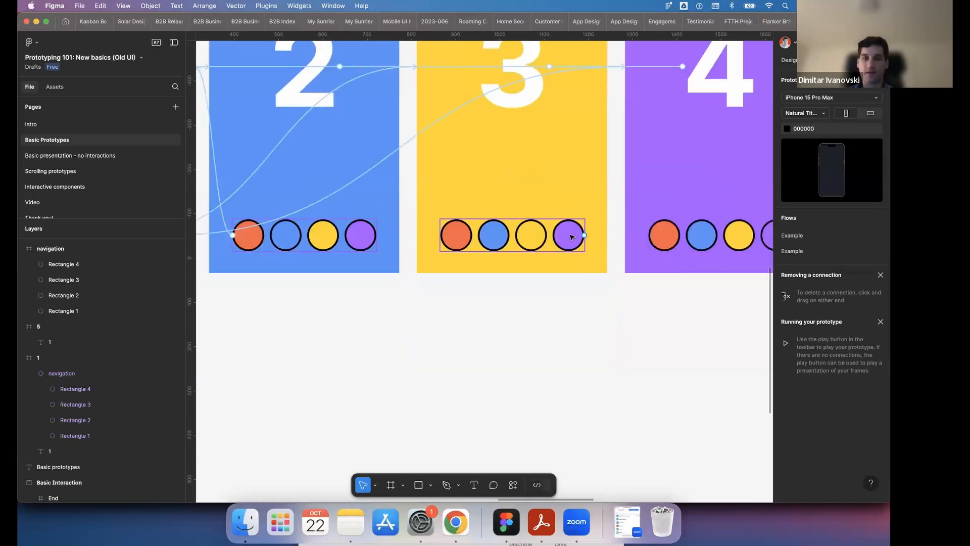
{"action": "double_click", "coordinate": [573, 237]}
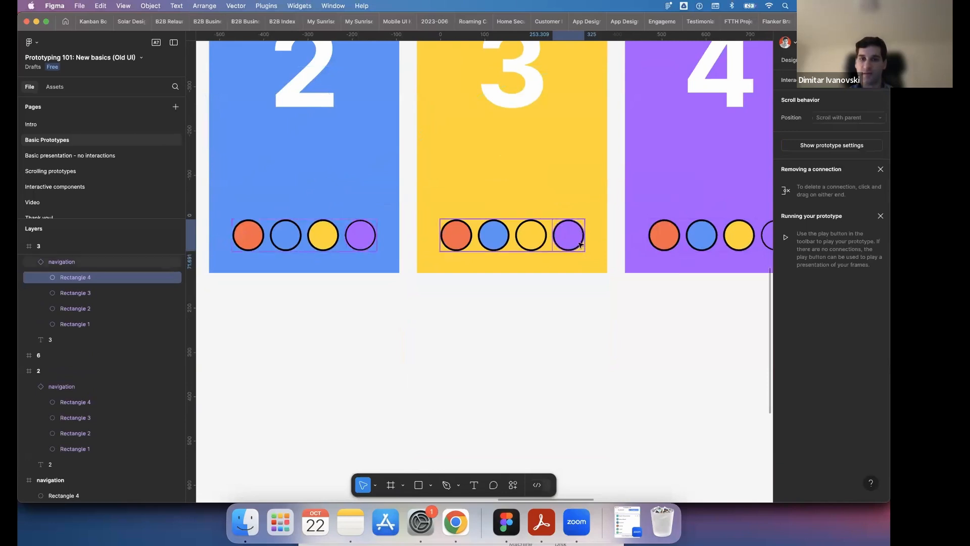
{"action": "left_click", "coordinate": [541, 239]}
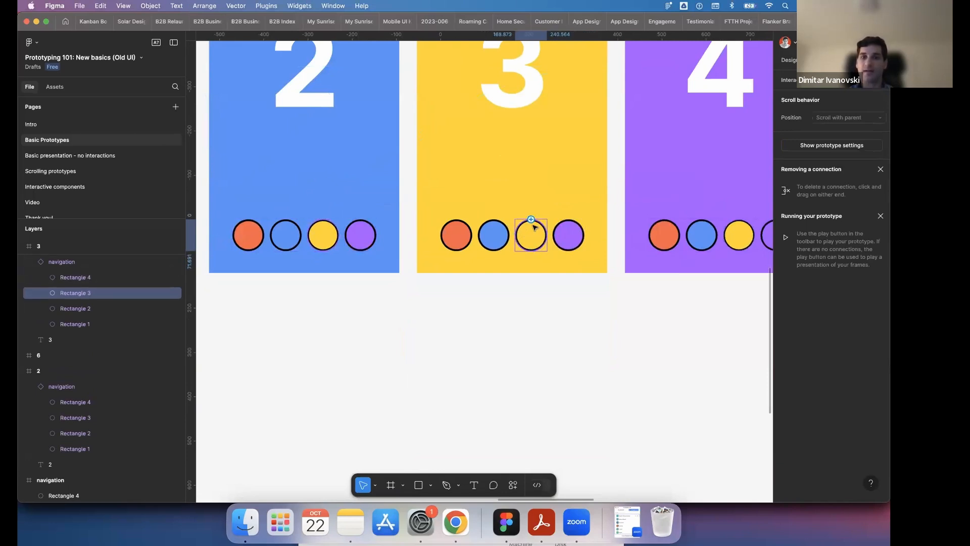
{"action": "scroll", "coordinate": [532, 245], "scroll_direction": "down", "scroll_amount": 3}
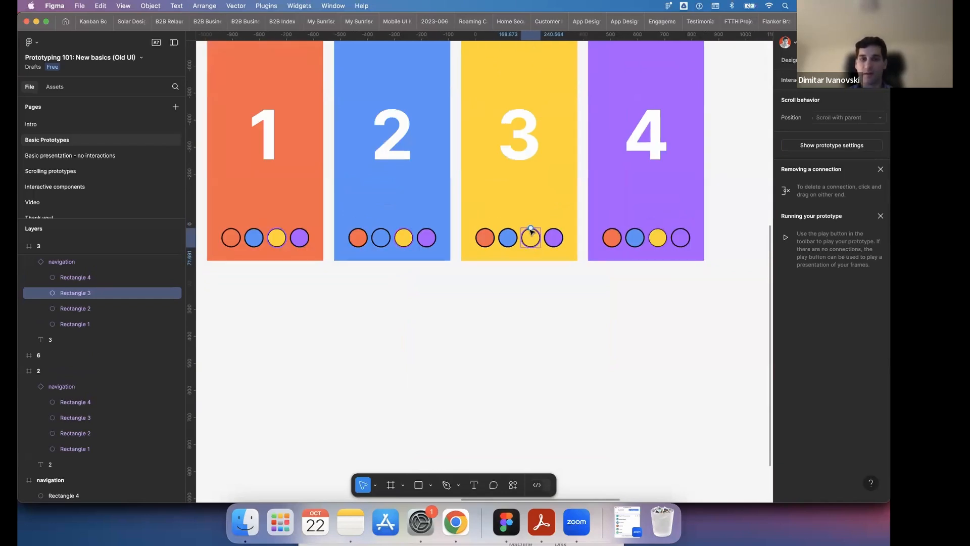
{"action": "left_click_drag", "start_coordinate": [594, 194], "coordinate": [674, 133]}
{"action": "left_click_drag", "start_coordinate": [517, 244], "coordinate": [526, 212]}
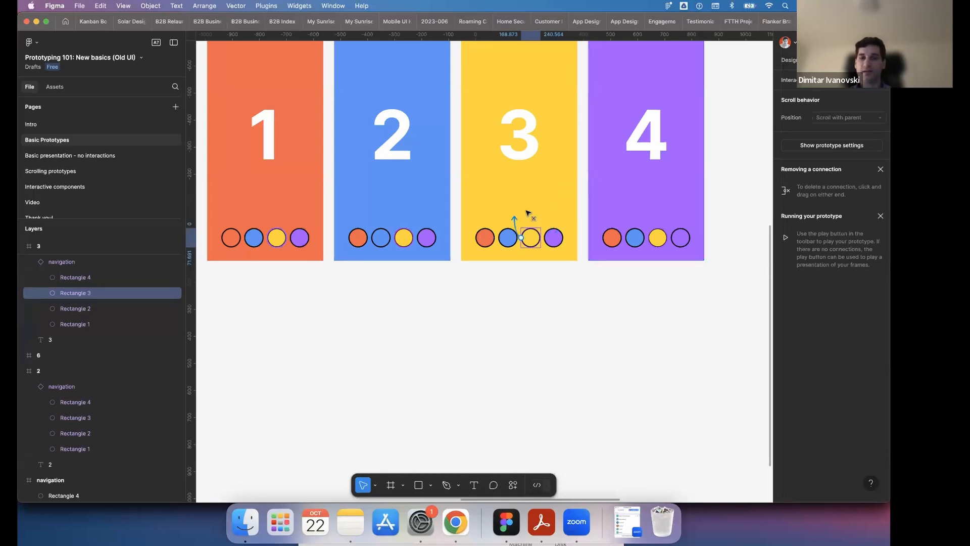
{"action": "left_click", "coordinate": [520, 258]}
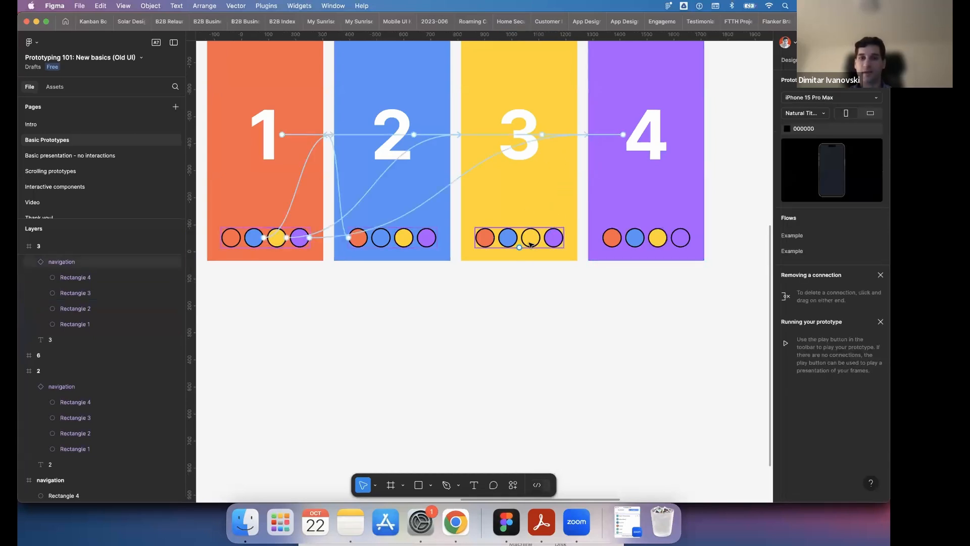
- Add an On tap interaction to frame 3's yellow navigation circle with the Navigate to action and frame 4 as destination
{"action": "double_click", "coordinate": [531, 245]}
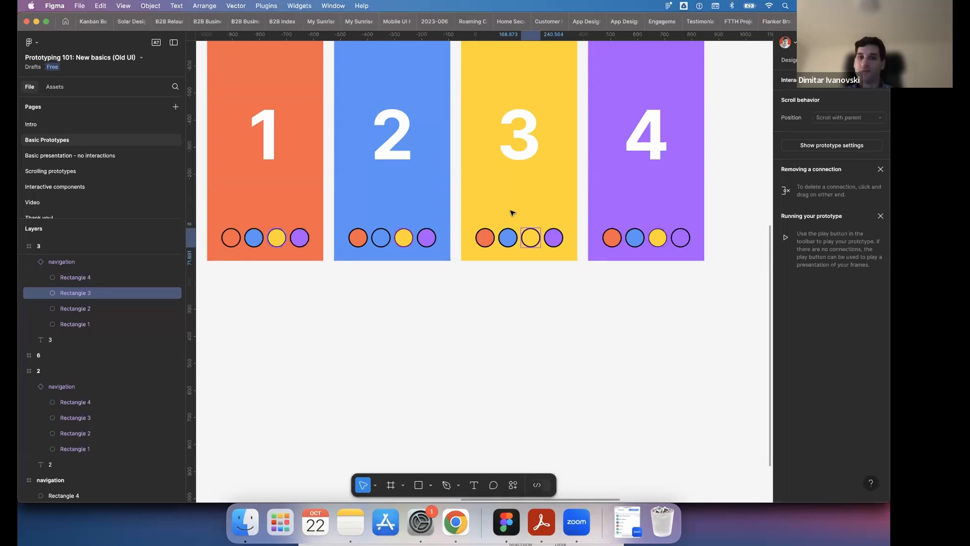
{"action": "scroll", "coordinate": [519, 210], "scroll_direction": "up", "scroll_amount": 2}
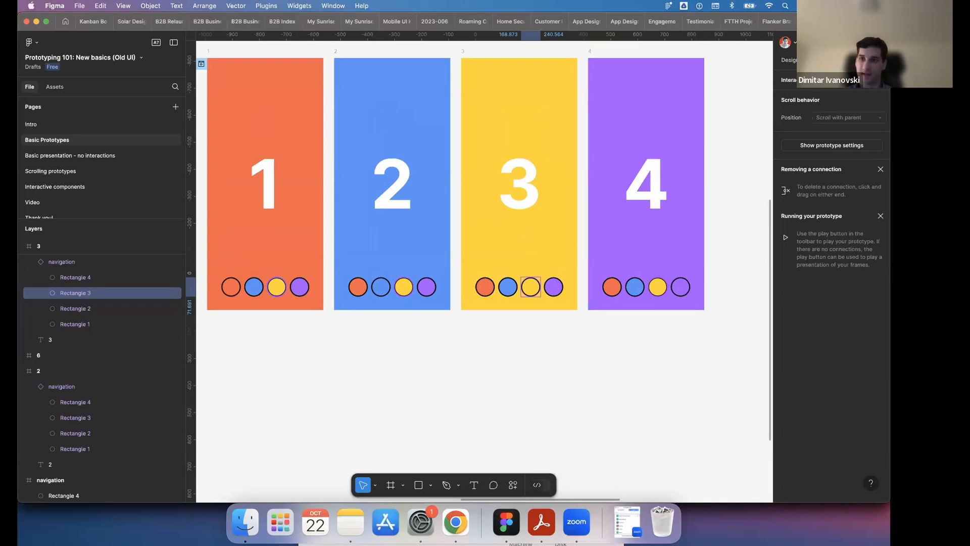
{"action": "left_click", "coordinate": [881, 80]}
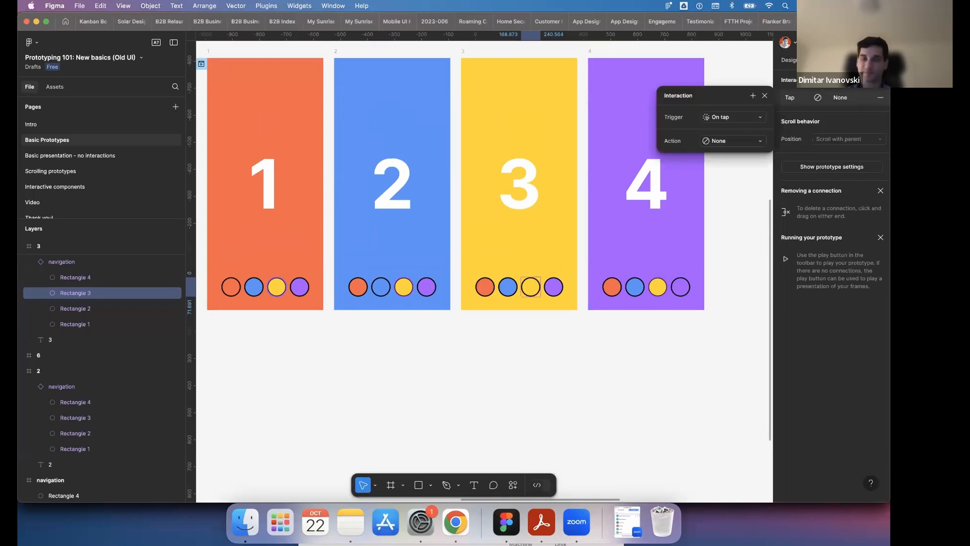
{"action": "left_click", "coordinate": [737, 142]}
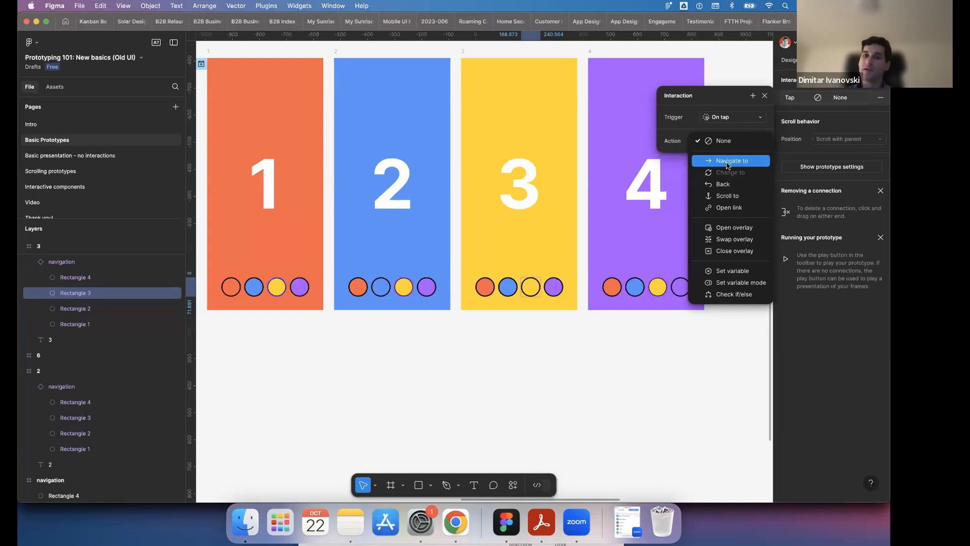
{"action": "left_click", "coordinate": [729, 162]}
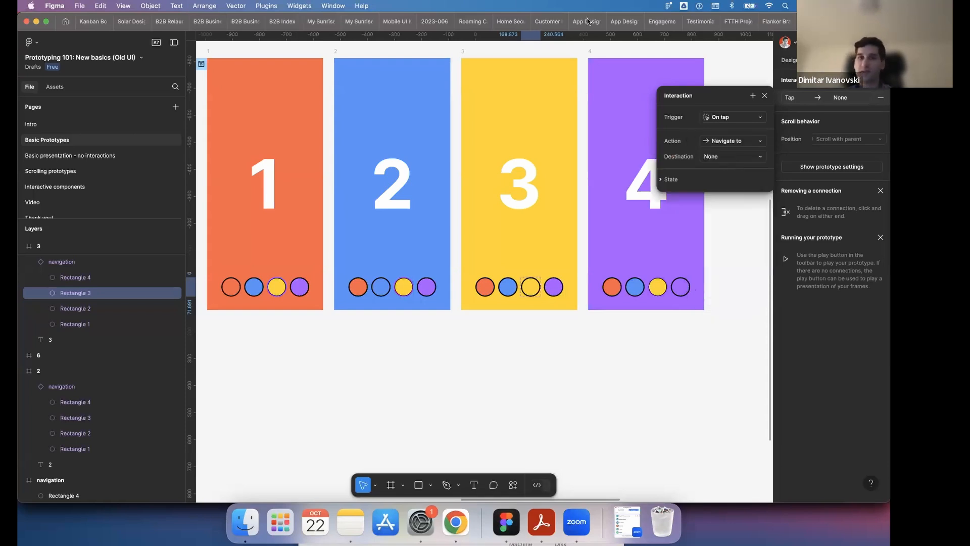
{"action": "left_click", "coordinate": [738, 159]}
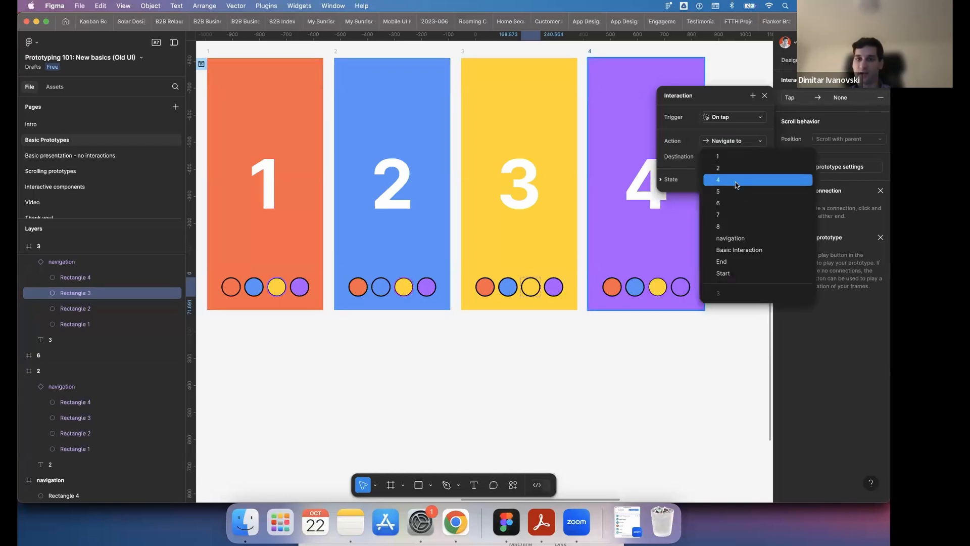
{"action": "left_click", "coordinate": [736, 185]}
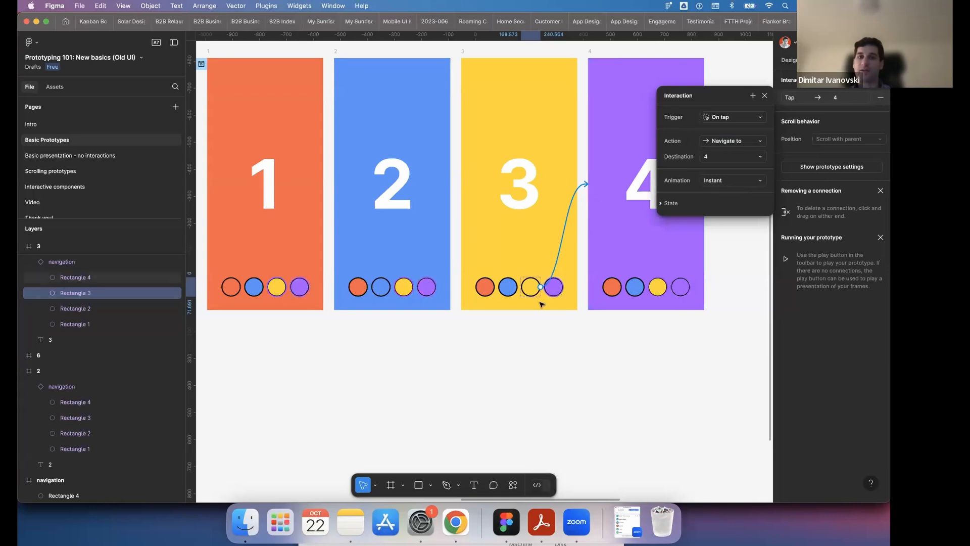
{"action": "left_click", "coordinate": [567, 279]}
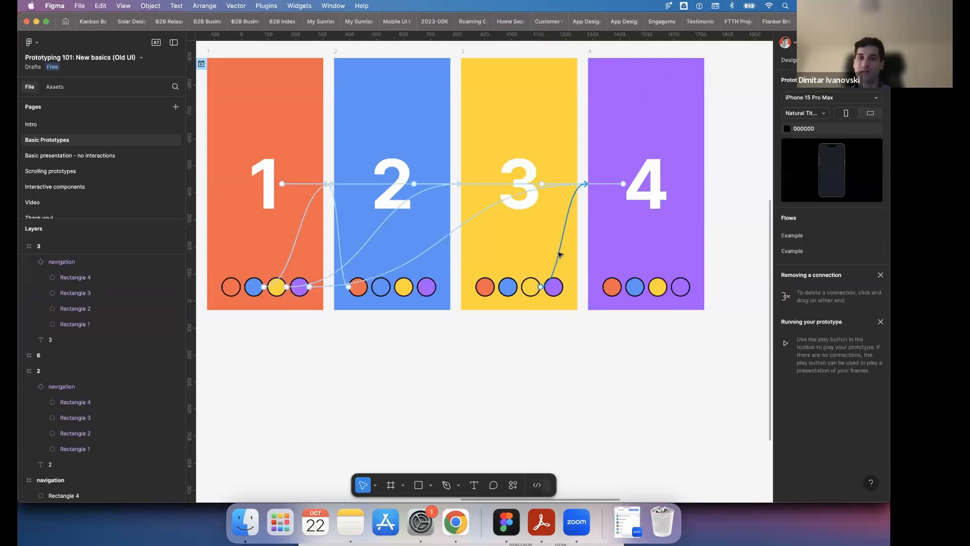
- Remove the yellow circle's connection to frame 4 and draw it again directly on the canvas
{"action": "left_click", "coordinate": [559, 254]}
{"action": "left_click_drag", "start_coordinate": [559, 255], "coordinate": [531, 284]}
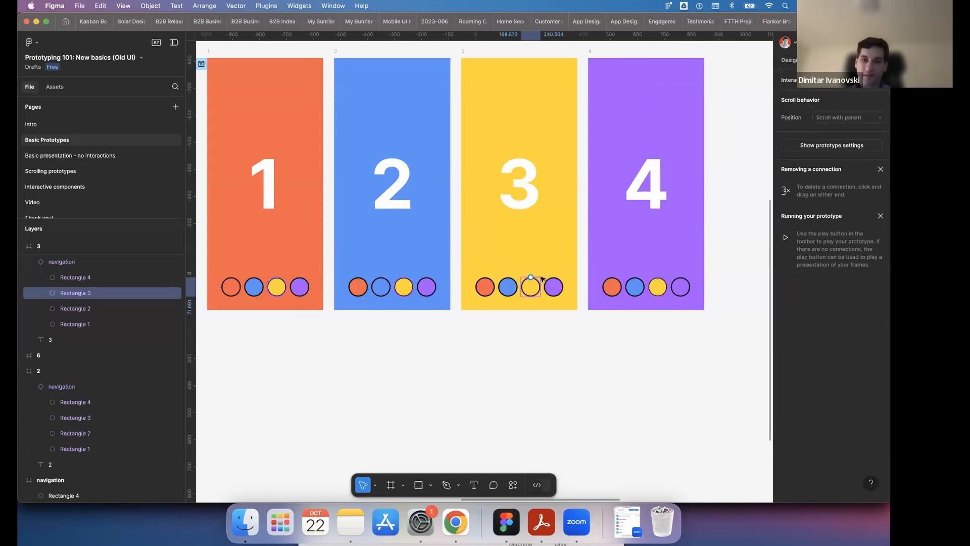
{"action": "left_click_drag", "start_coordinate": [601, 211], "coordinate": [614, 198]}
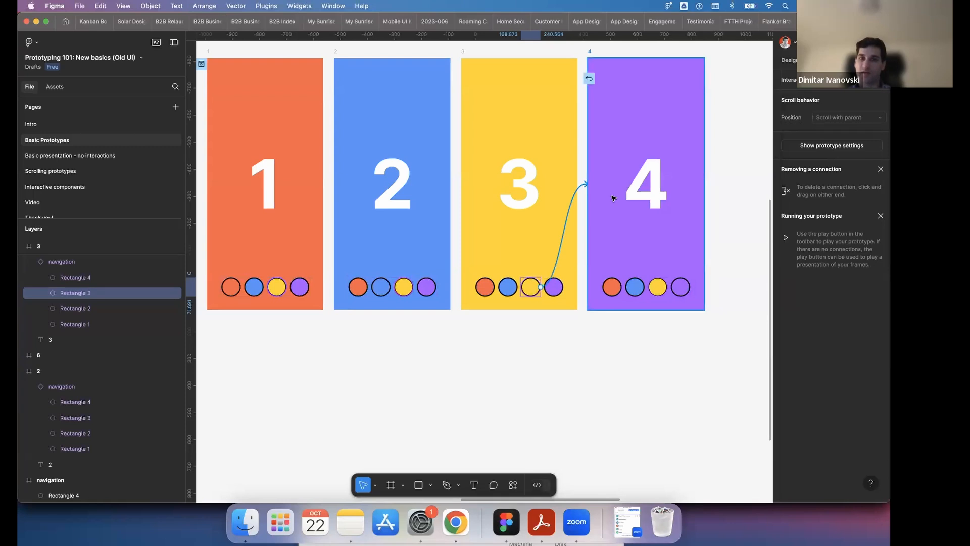
{"action": "left_click_drag", "start_coordinate": [504, 275], "coordinate": [655, 165]}
{"action": "left_click", "coordinate": [695, 396]}
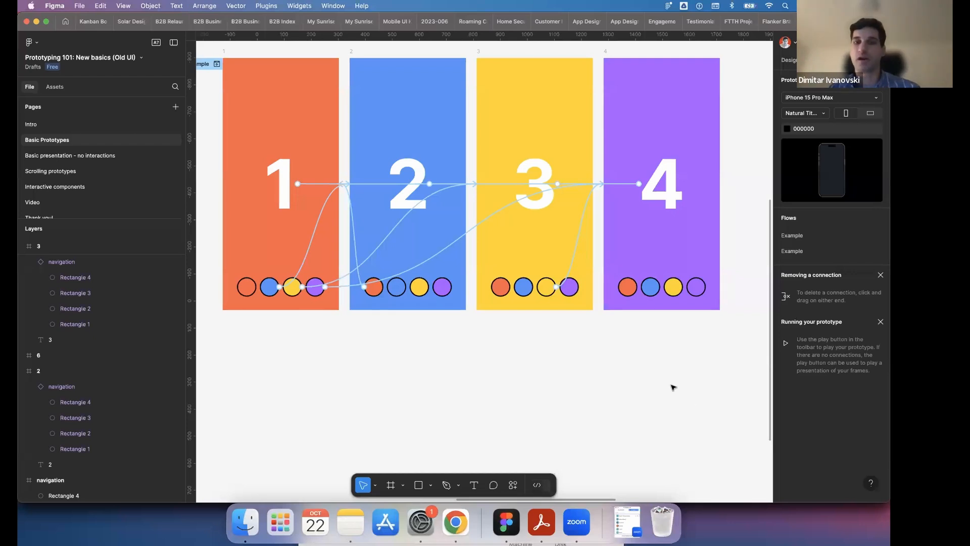
- Delete the redrawn connection between frame 3's yellow circle and frame 4
{"action": "left_click", "coordinate": [582, 243]}
{"action": "key", "text": "Escape"}
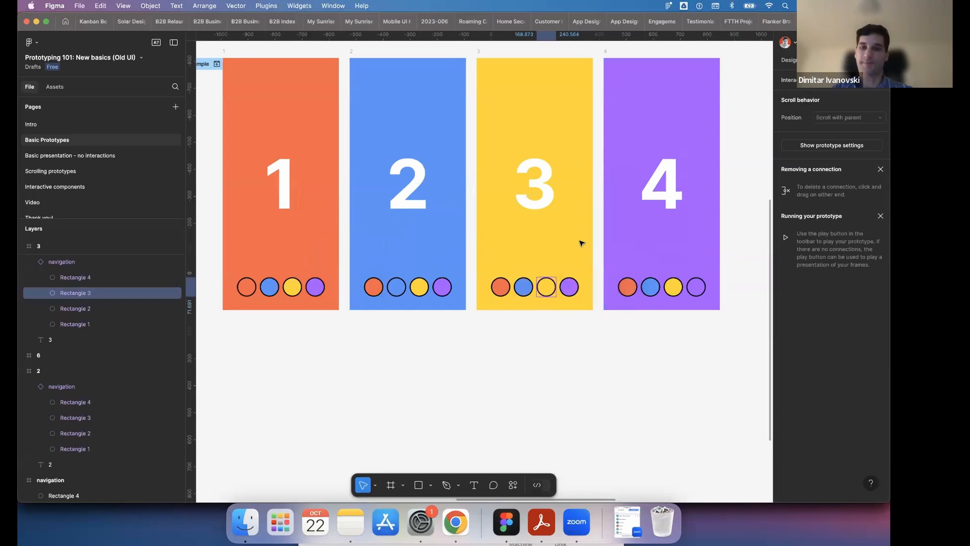
- Rename the flow starting point at frame 1 to Example 2
{"action": "left_click", "coordinate": [595, 357]}
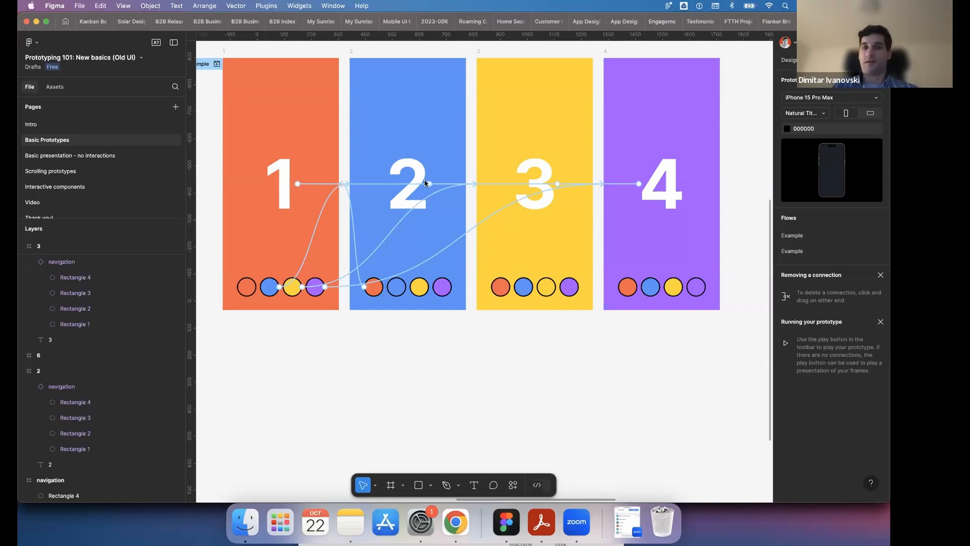
{"action": "scroll", "coordinate": [452, 280], "scroll_direction": "down", "scroll_amount": 5}
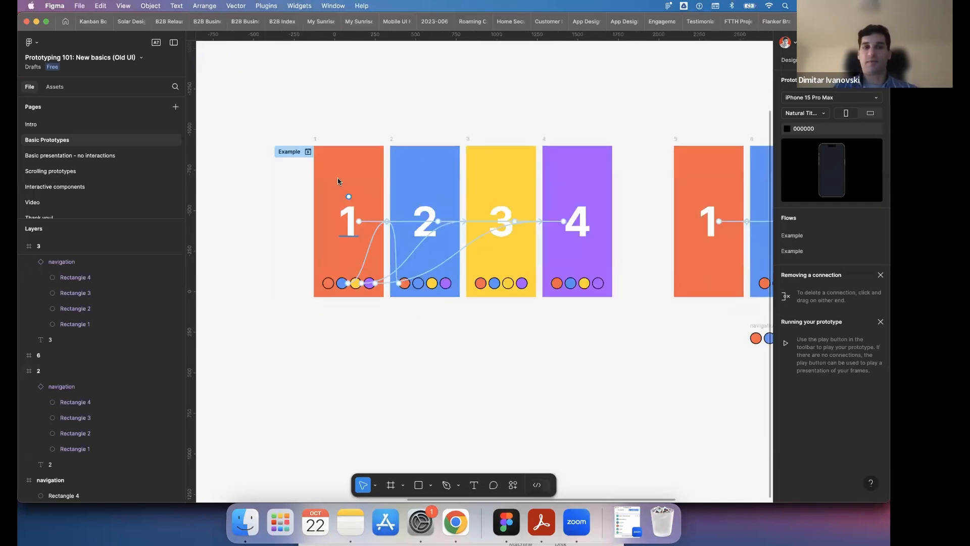
{"action": "scroll", "coordinate": [340, 181], "scroll_direction": "left", "scroll_amount": 2}
{"action": "scroll", "coordinate": [386, 152], "scroll_direction": "up", "scroll_amount": 2}
{"action": "scroll", "coordinate": [386, 153], "scroll_direction": "down", "scroll_amount": 3}
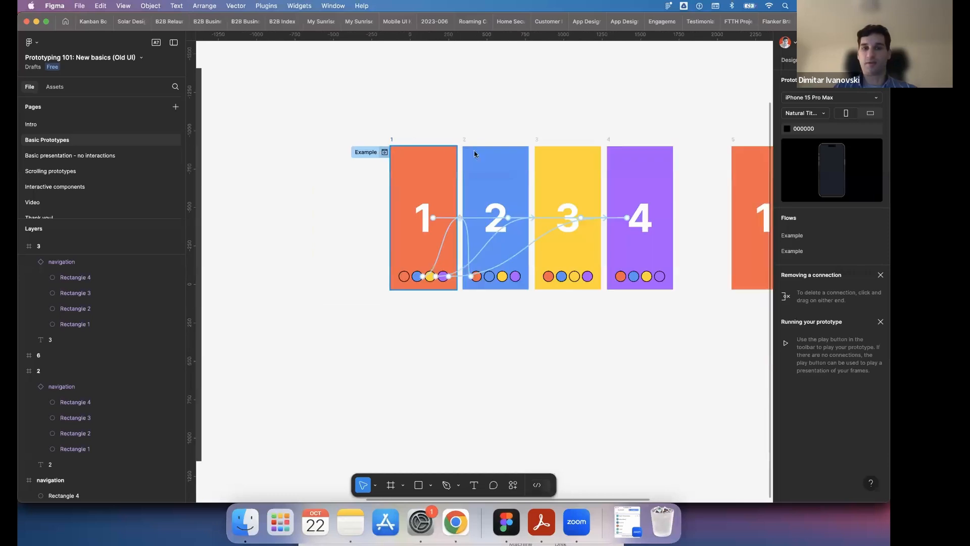
{"action": "left_click", "coordinate": [376, 153]}
{"action": "left_click", "coordinate": [377, 152]}
{"action": "type", "text": "2"}
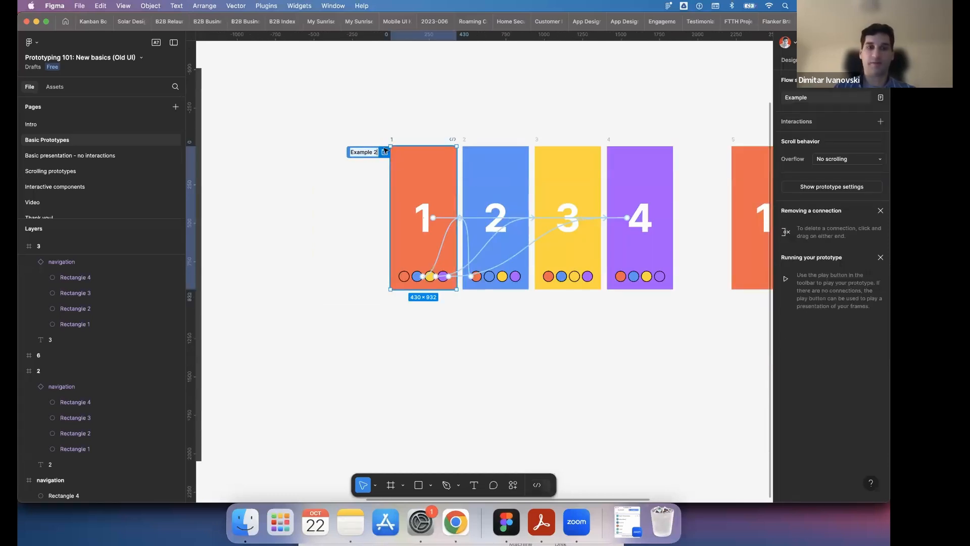
{"action": "left_click", "coordinate": [395, 128]}
- Open the inline preview of the Example 2 flow and move its window away from frames 1 to 4
{"action": "left_click", "coordinate": [385, 151]}
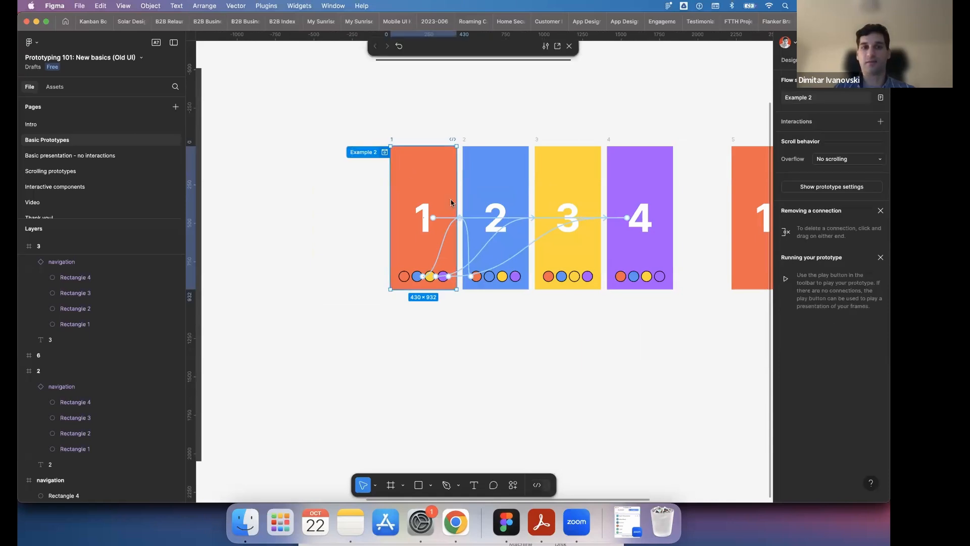
{"action": "left_click", "coordinate": [482, 266]}
{"action": "left_click", "coordinate": [483, 268]}
{"action": "left_click", "coordinate": [482, 268]}
{"action": "left_click", "coordinate": [483, 268]}
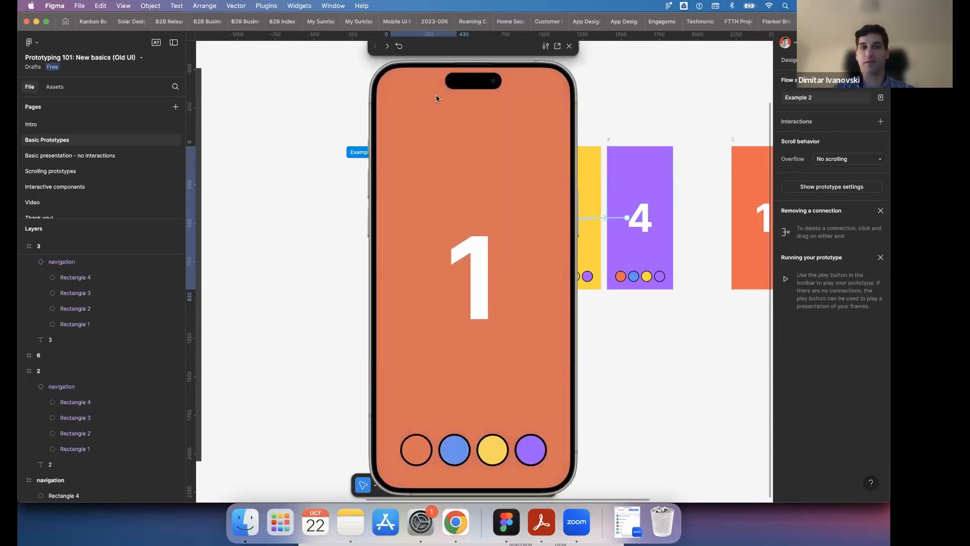
{"action": "left_click_drag", "start_coordinate": [431, 53], "coordinate": [226, 42]}
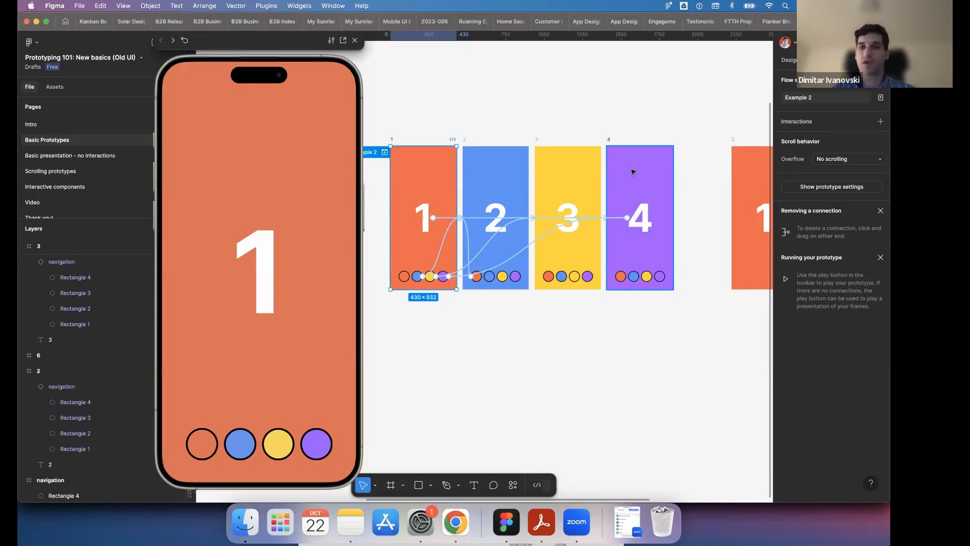
- Add a text layer reading "tesct" above the number in purple frame 4
{"action": "left_click", "coordinate": [474, 484]}
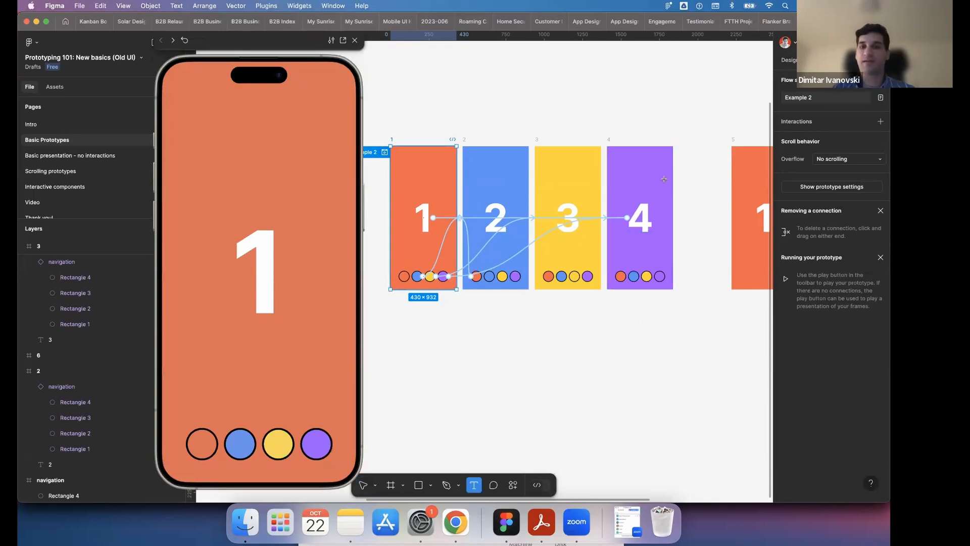
{"action": "left_click", "coordinate": [638, 177]}
{"action": "type", "text": "t"}
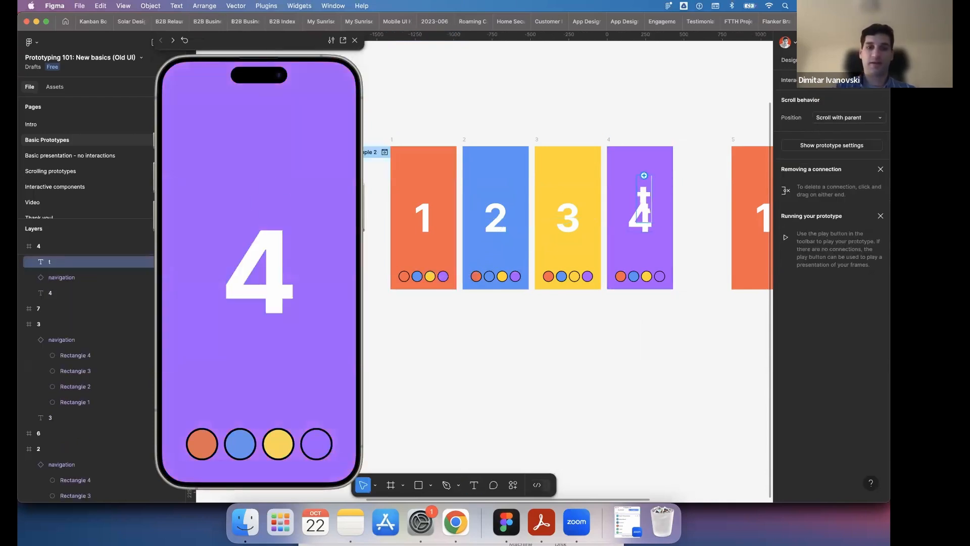
{"action": "type", "text": "esct"}
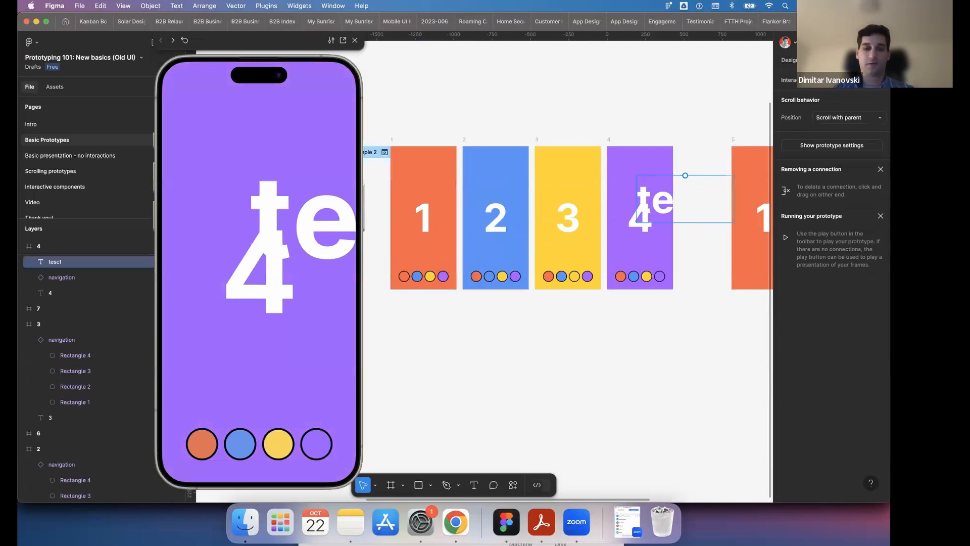
- Set the font size of the new text in frame 4 to 20 in the design properties
{"action": "key", "text": "super+a"}
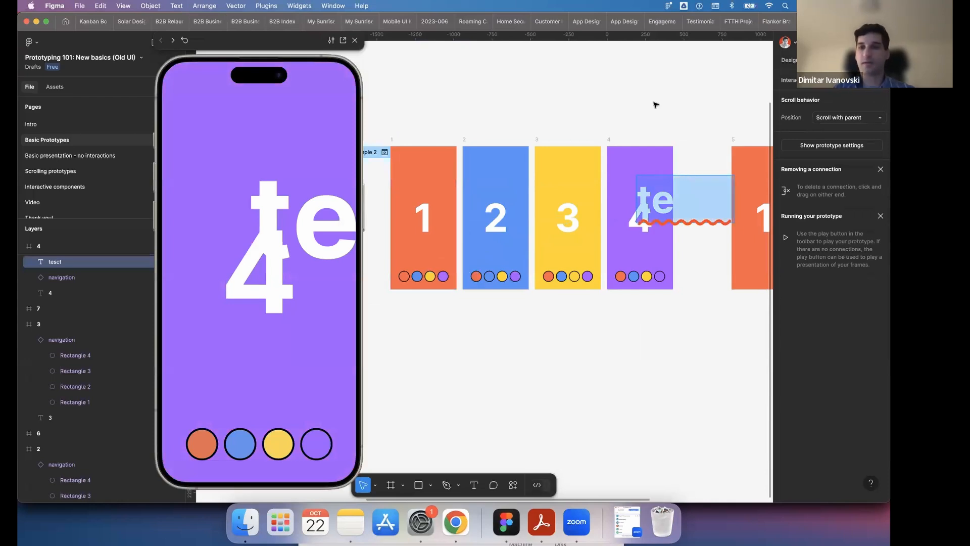
{"action": "left_click", "coordinate": [789, 60]}
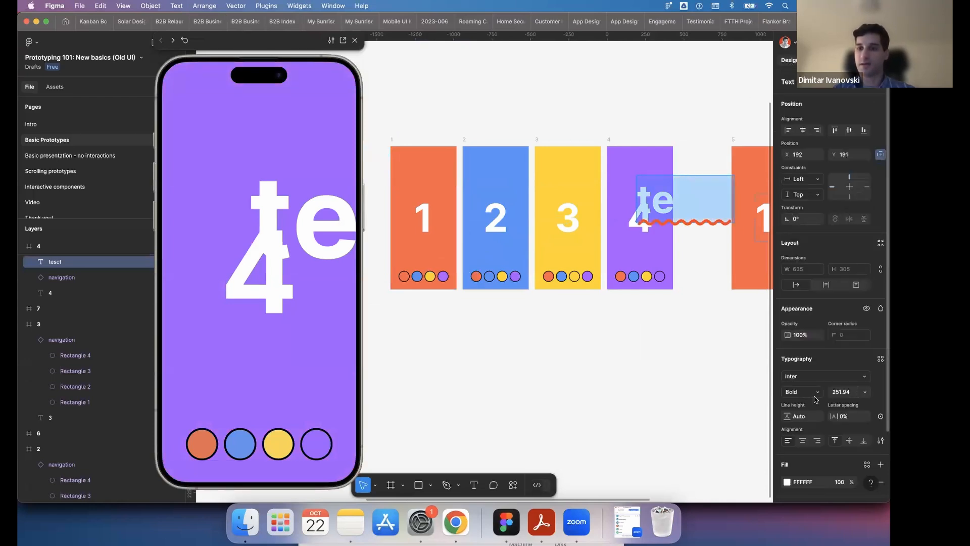
{"action": "left_click", "coordinate": [865, 392]}
{"action": "key", "text": "Down"}
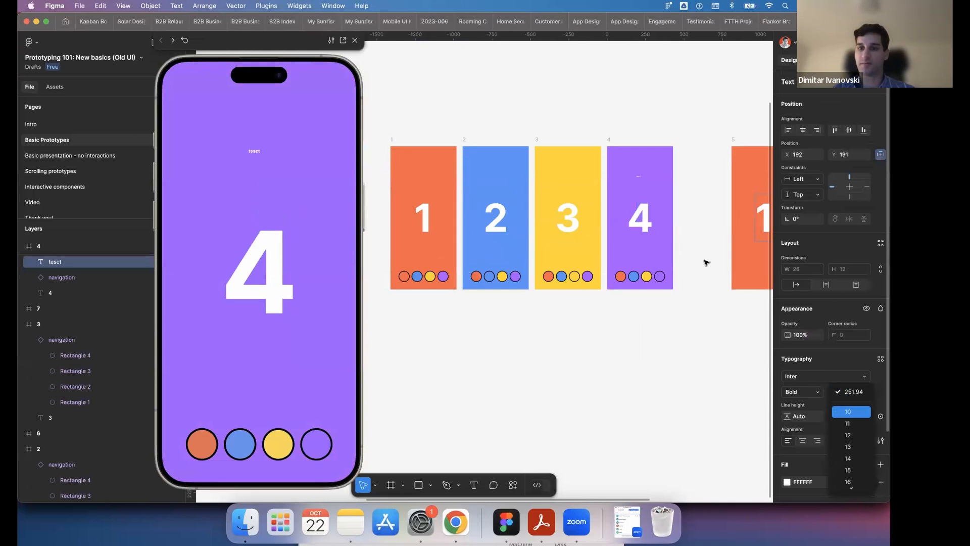
{"action": "key", "text": "Return"}
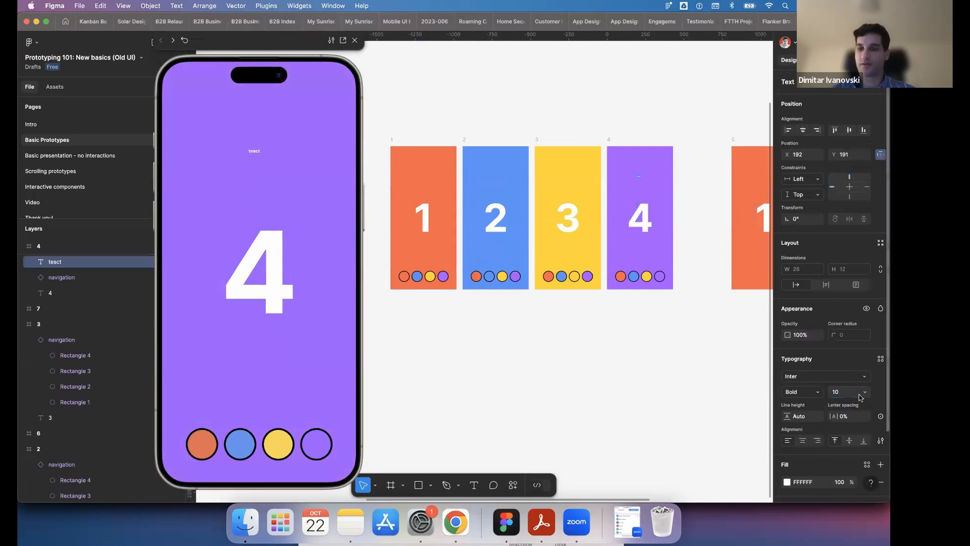
{"action": "left_click", "coordinate": [865, 392]}
{"action": "key", "text": "Down"}
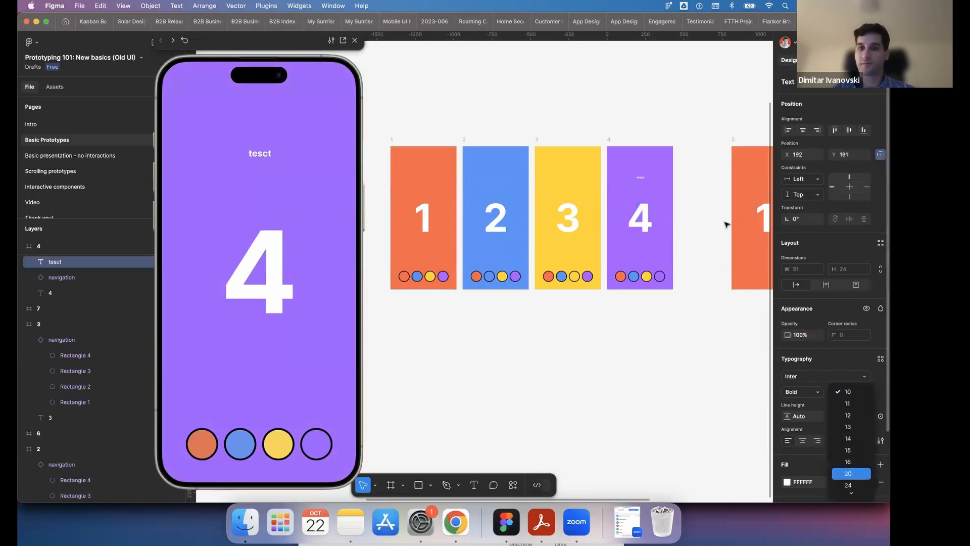
{"action": "key", "text": "Return"}
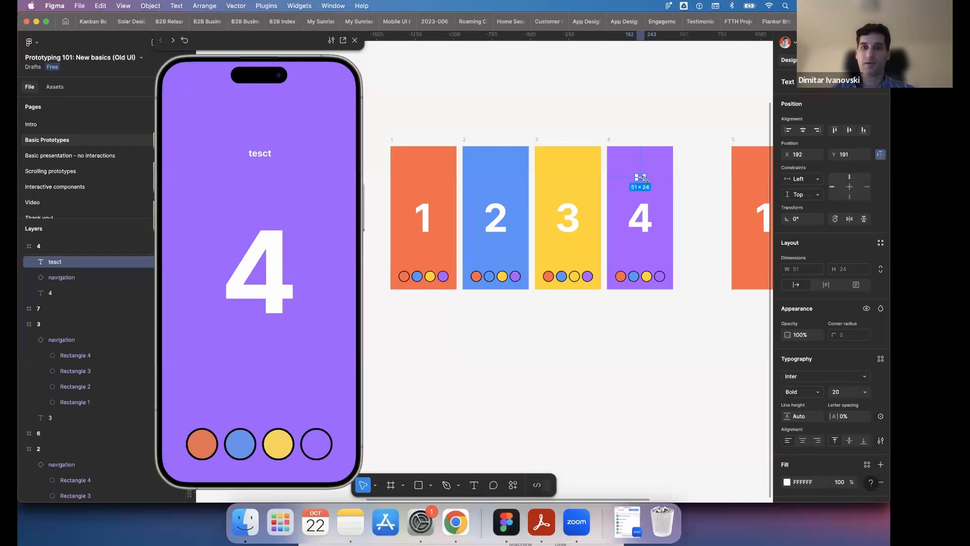
- Change the wording of the small text in frame 4 to "Heading"
{"action": "scroll", "coordinate": [640, 180], "scroll_direction": "up", "scroll_amount": 5}
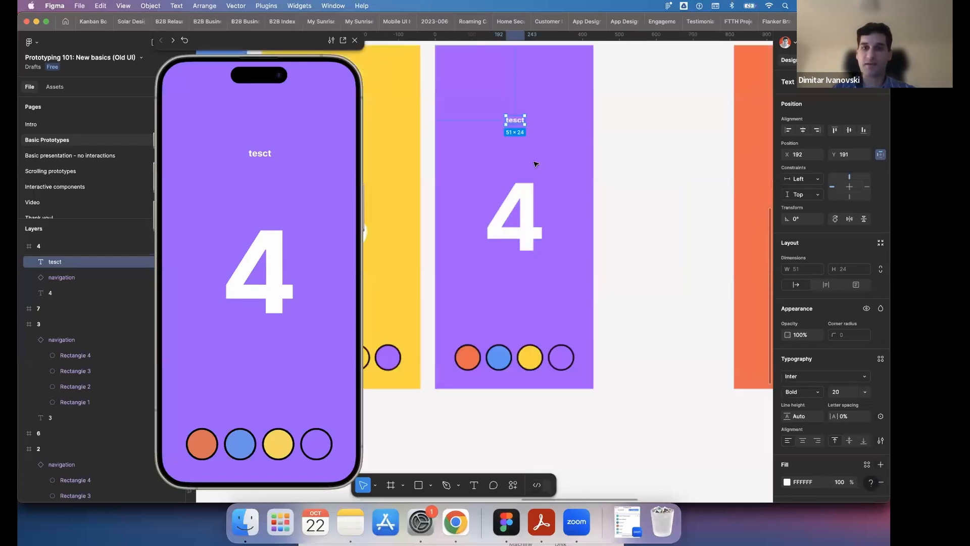
{"action": "double_click", "coordinate": [512, 122]}
{"action": "type", "text": "He"}
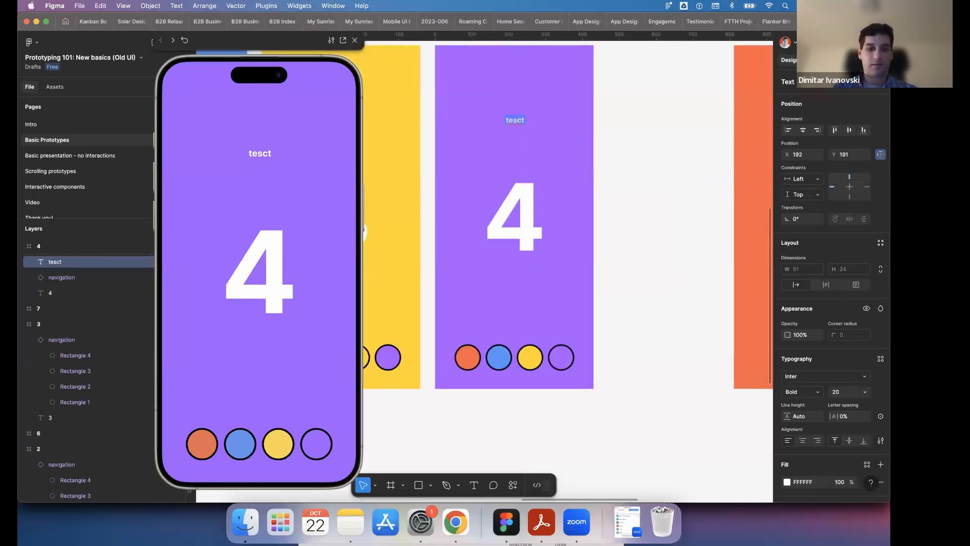
{"action": "type", "text": "ading"}
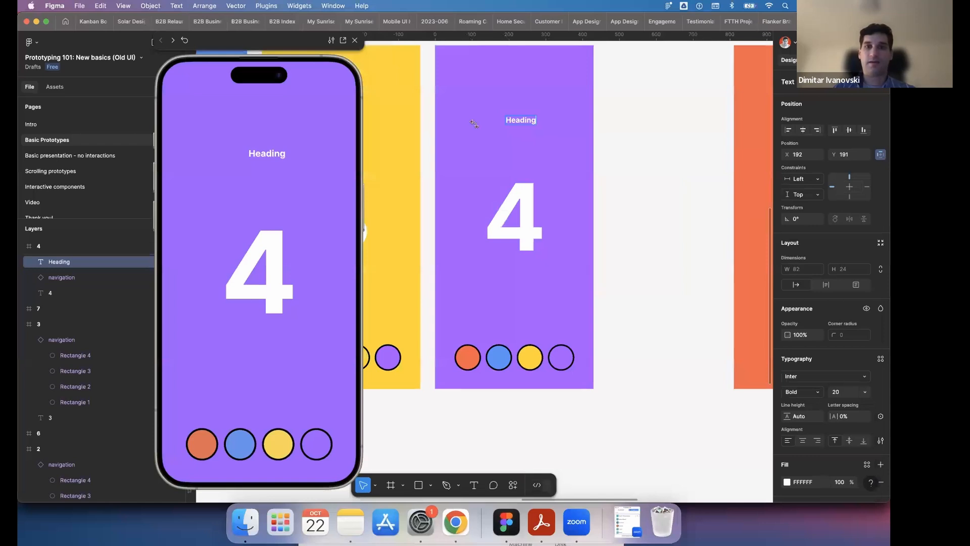
{"action": "key", "text": "Escape"}
- Advance through the previewed prototype from frame 4 through frames 1, 2 and 3 back to frame 4
{"action": "left_click", "coordinate": [268, 261]}
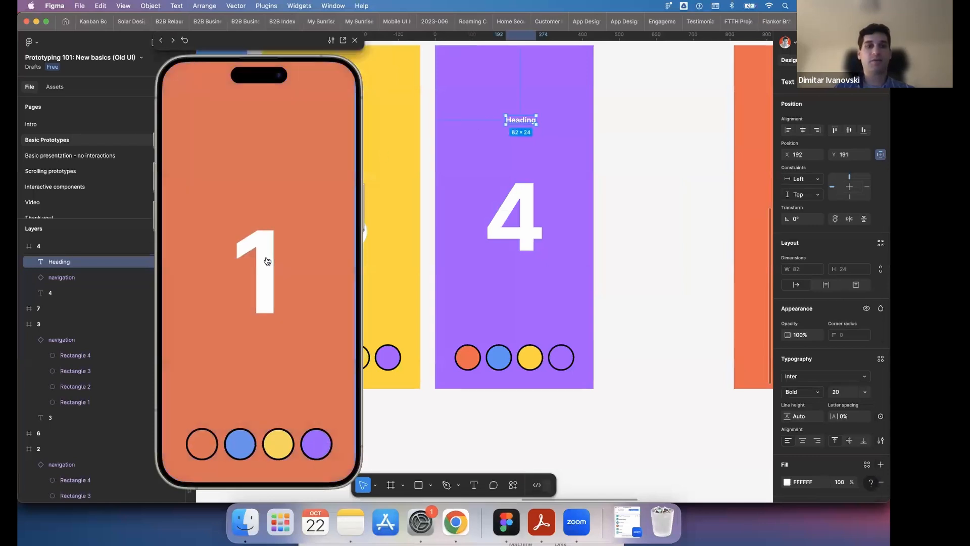
{"action": "left_click", "coordinate": [267, 262]}
{"action": "left_click", "coordinate": [268, 261]}
{"action": "left_click", "coordinate": [267, 261]}
{"action": "left_click", "coordinate": [267, 261]}
{"action": "left_click", "coordinate": [267, 261]}
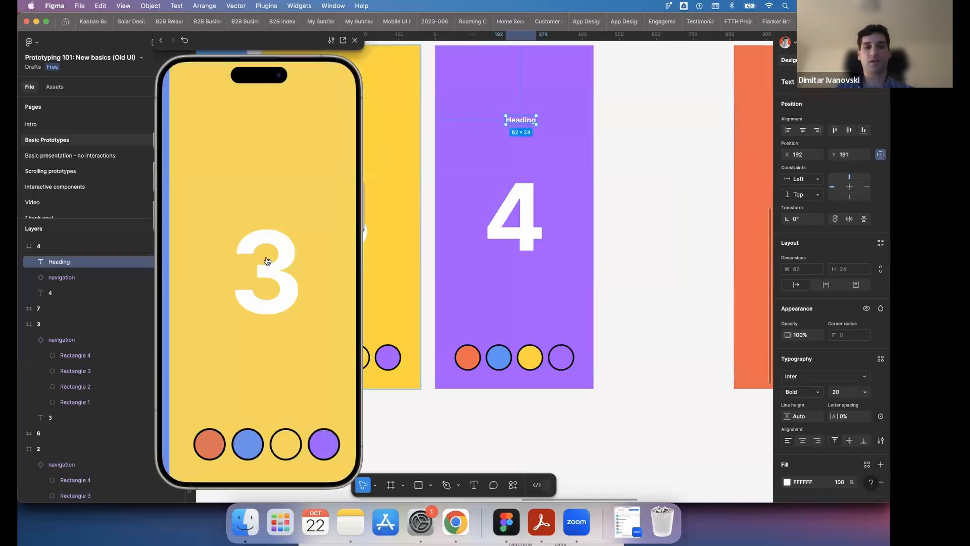
{"action": "left_click", "coordinate": [267, 261]}
{"action": "left_click", "coordinate": [267, 154]}
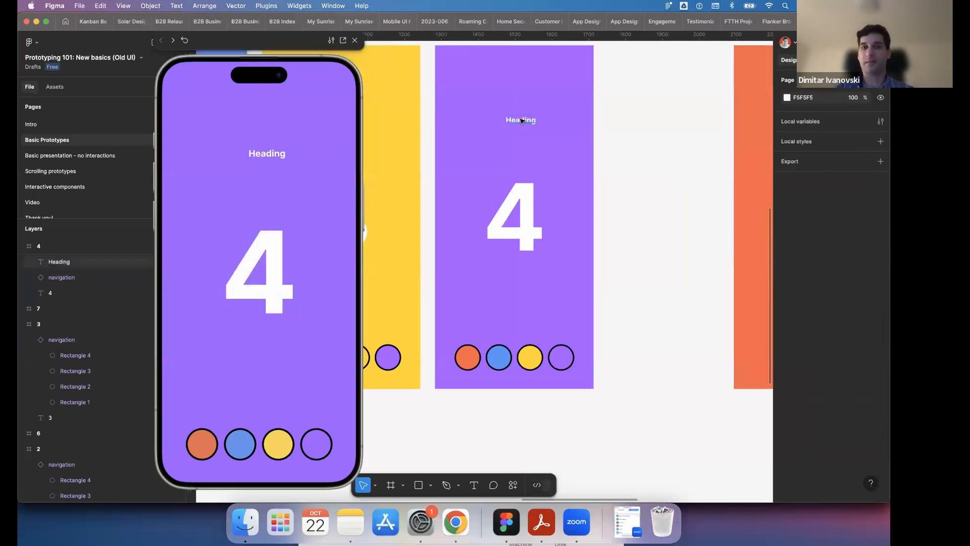
- Move the Heading text in frame 4 slightly left to X 181, keeping Y at 191
{"action": "left_click_drag", "start_coordinate": [518, 122], "coordinate": [518, 123]}
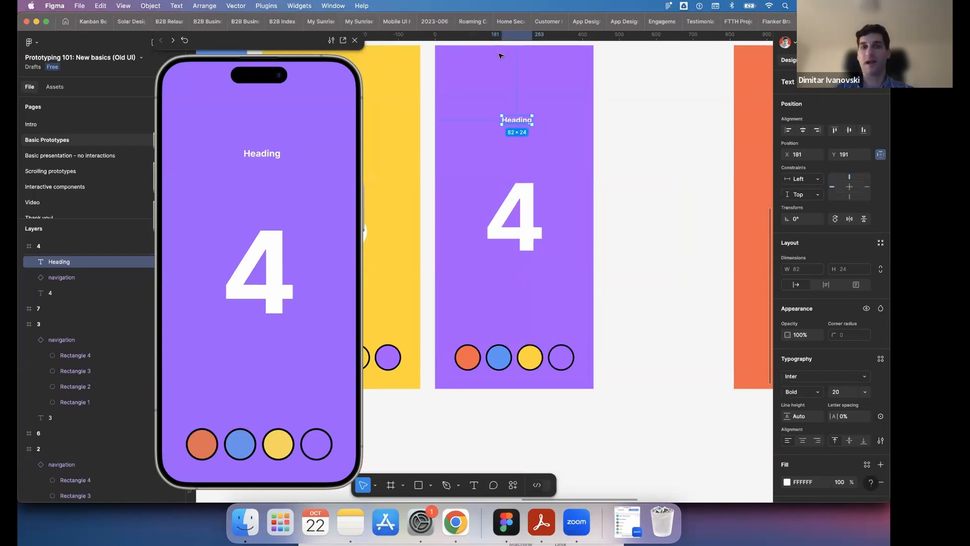
{"action": "left_click", "coordinate": [647, 149]}
{"action": "scroll", "coordinate": [647, 149], "scroll_direction": "down", "scroll_amount": 3}
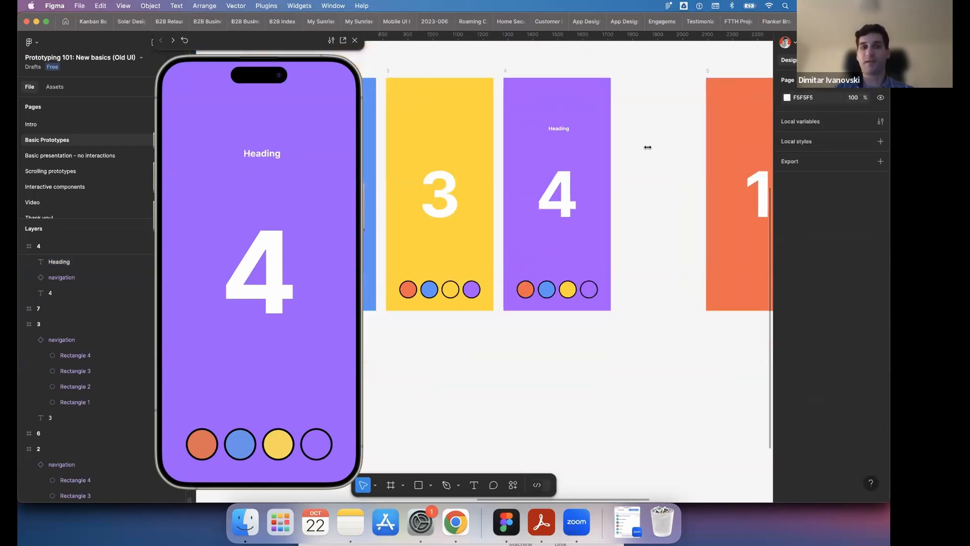
- Advance the preview from frame 4 on to frame 3 and close the preview window
{"action": "left_click", "coordinate": [248, 273]}
{"action": "left_click", "coordinate": [249, 273]}
{"action": "left_click", "coordinate": [249, 273]}
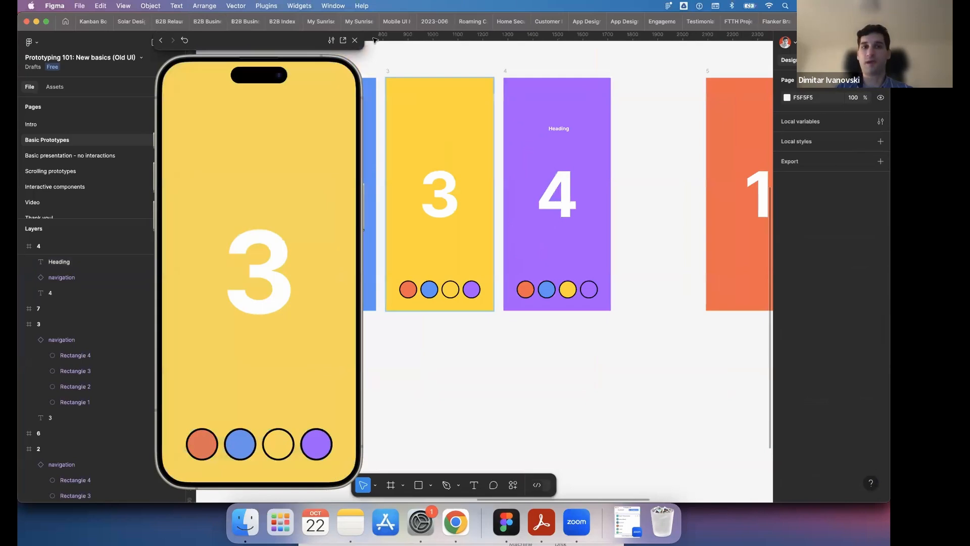
{"action": "left_click", "coordinate": [356, 40]}
- Switch repeatedly between design and prototype modes to compare the four frames with and without their connections
{"action": "scroll", "coordinate": [546, 76], "scroll_direction": "left", "scroll_amount": 5}
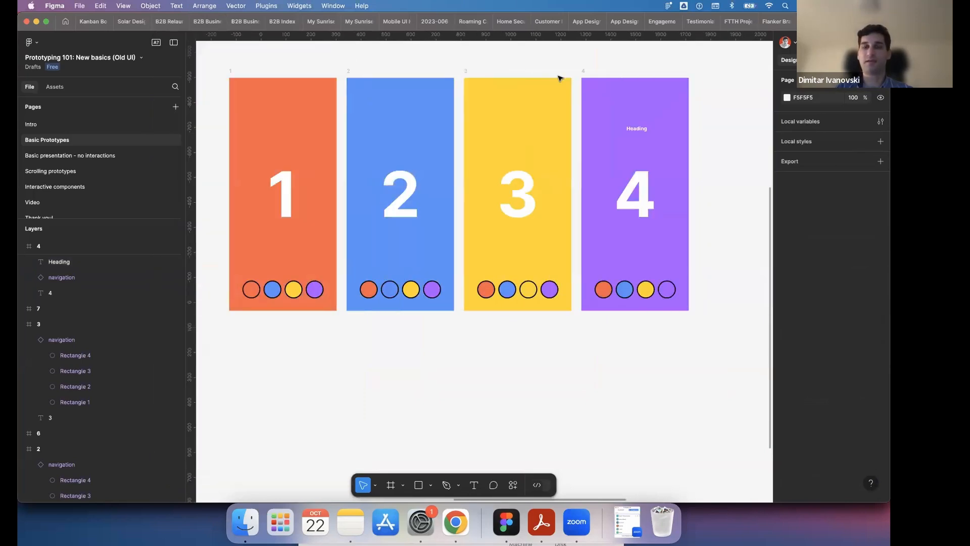
{"action": "scroll", "coordinate": [560, 79], "scroll_direction": "right", "scroll_amount": 2}
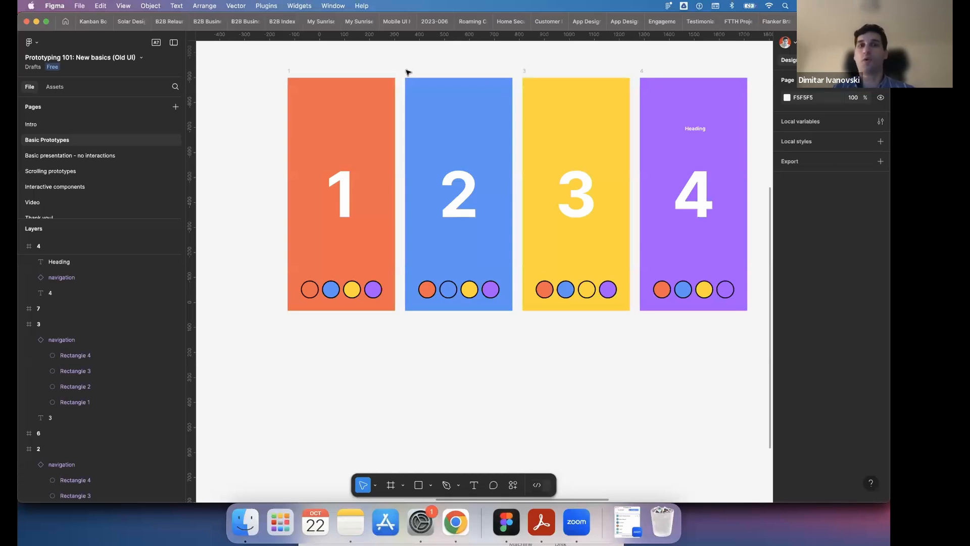
{"action": "key", "text": "shift+e"}
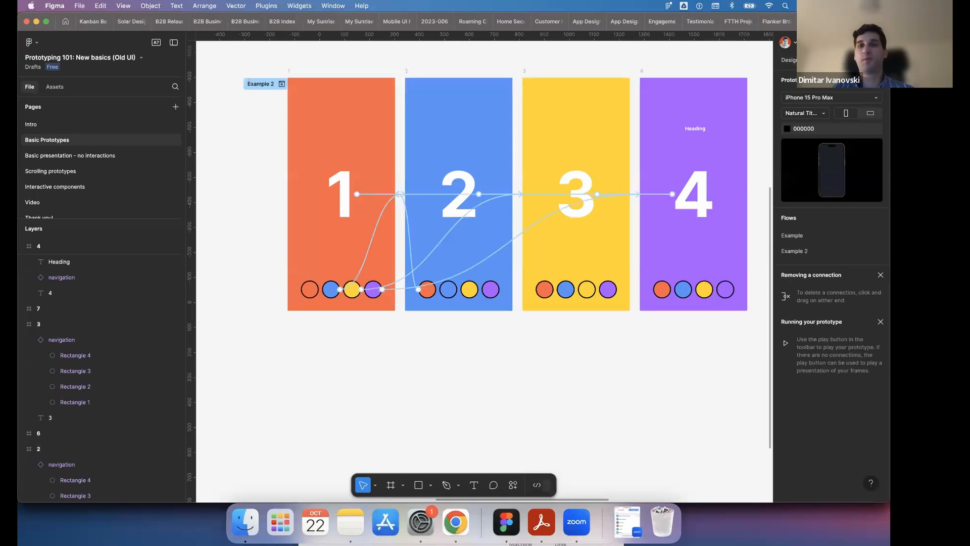
{"action": "left_click", "coordinate": [793, 60]}
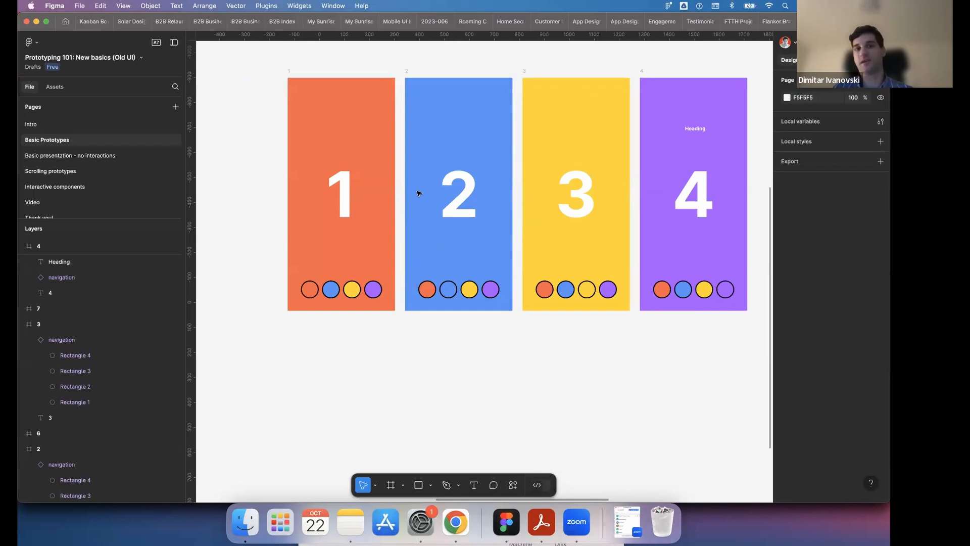
{"action": "key", "text": "shift+e"}
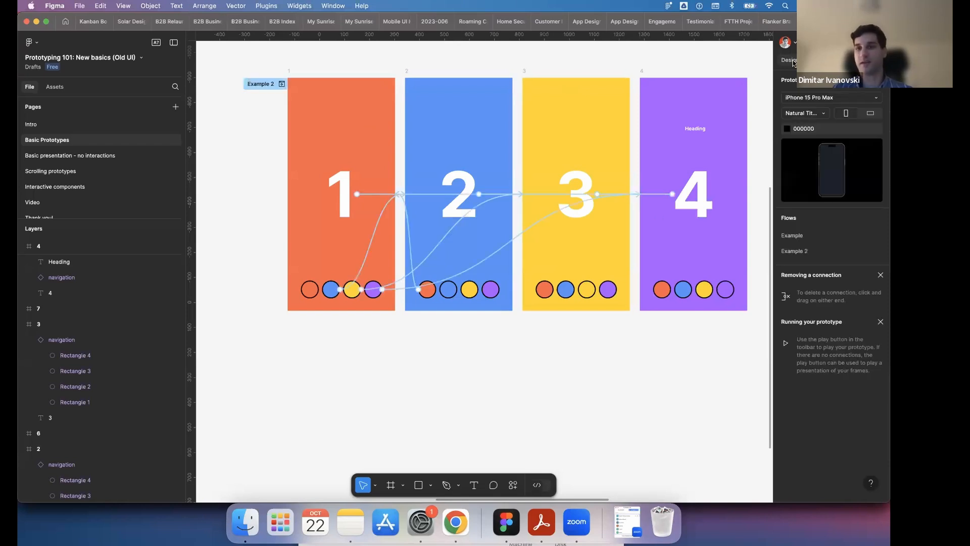
{"action": "key", "text": "shift+e"}
{"action": "key", "text": "shift+e"}
{"action": "key", "text": "shift+e"}
{"action": "key", "text": "shift+e"}
{"action": "key", "text": "shift+e"}
{"action": "key", "text": "shift+e"}
{"action": "key", "text": "shift+e"}
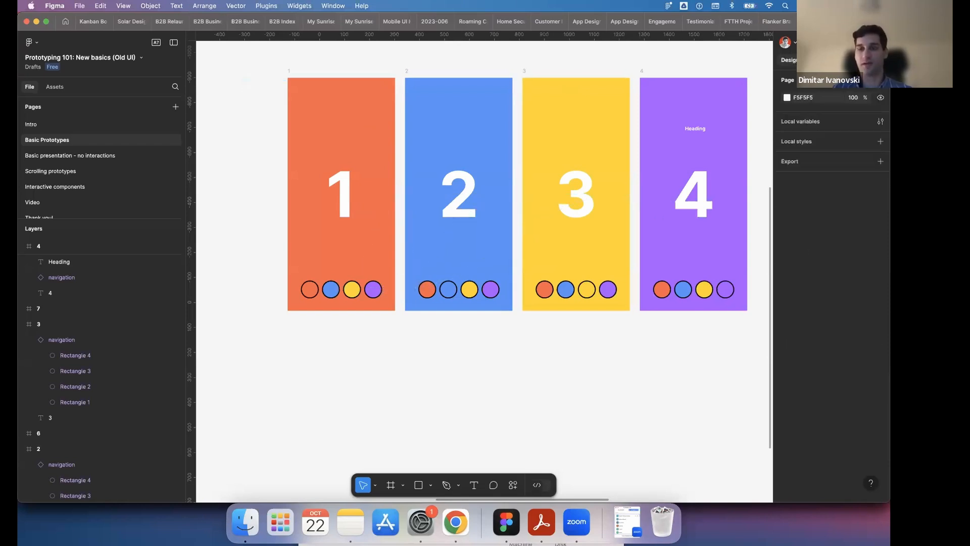
- Draw a 145 × 160 rectangle above the number in blue frame 2 and fill it with bright red
{"action": "left_click", "coordinate": [474, 484]}
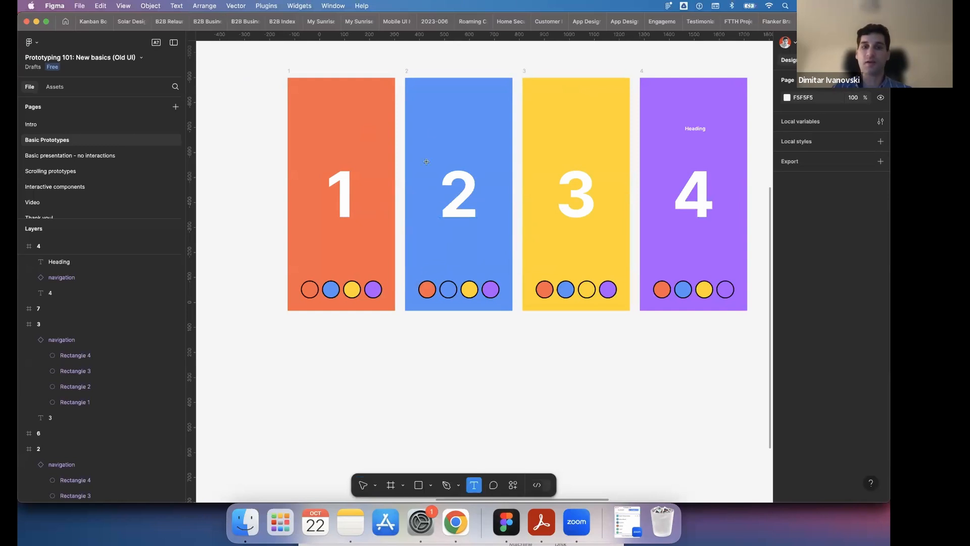
{"action": "left_click", "coordinate": [423, 479]}
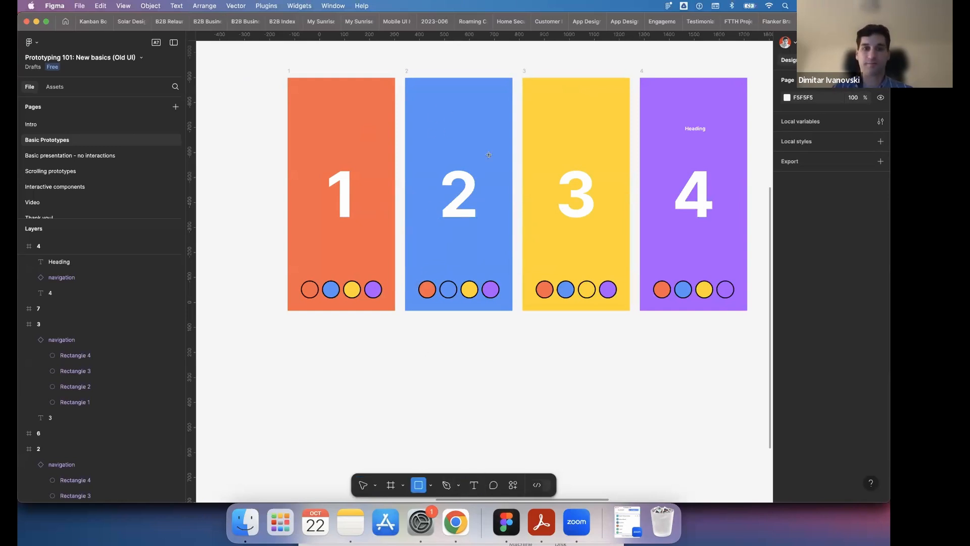
{"action": "left_click_drag", "start_coordinate": [488, 154], "coordinate": [454, 115]}
{"action": "left_click", "coordinate": [786, 360]}
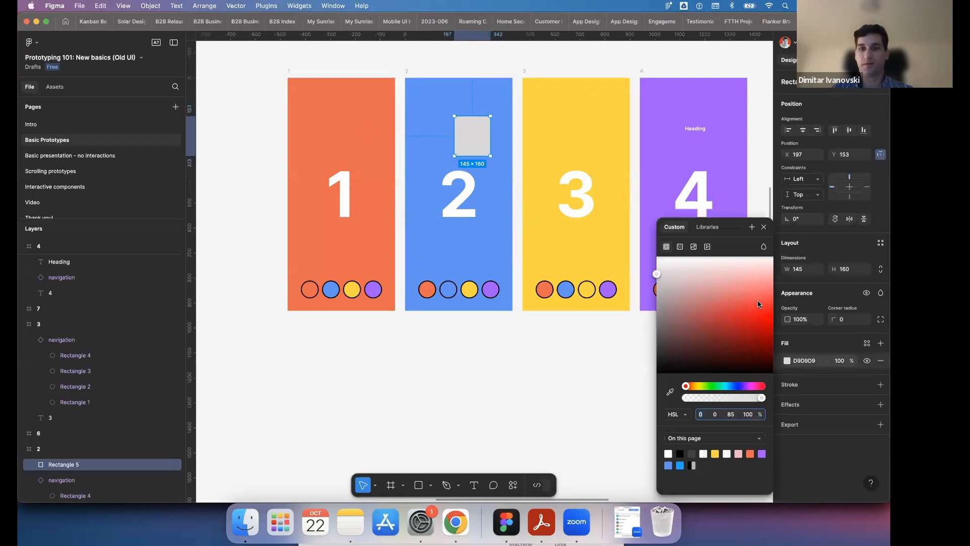
{"action": "left_click_drag", "start_coordinate": [718, 299], "coordinate": [757, 312]}
{"action": "left_click", "coordinate": [640, 331]}
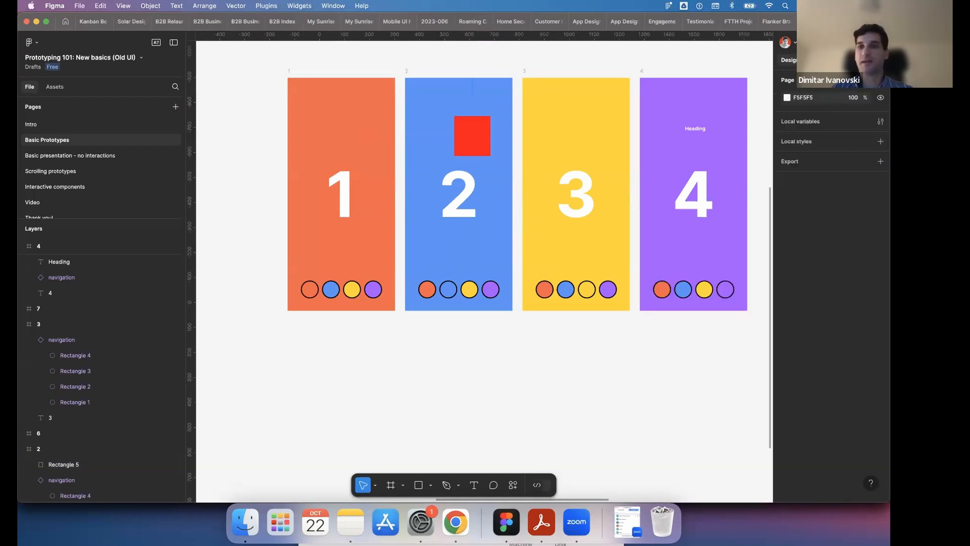
- Alternate between prototype and design modes to compare how frames 1 to 4 look with and without their connection arrows
{"action": "key", "text": "shift+e"}
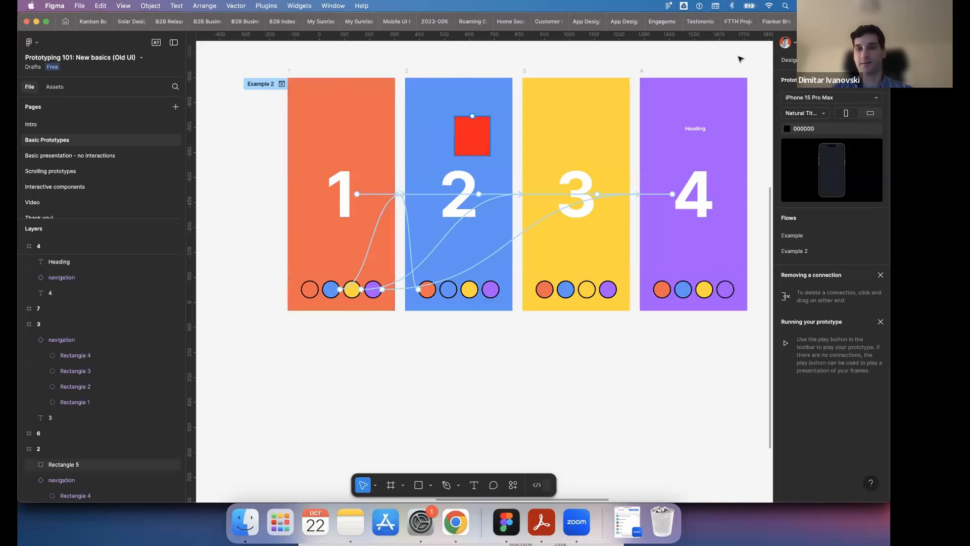
{"action": "left_click", "coordinate": [790, 60]}
{"action": "left_click", "coordinate": [816, 60]}
{"action": "left_click", "coordinate": [792, 60]}
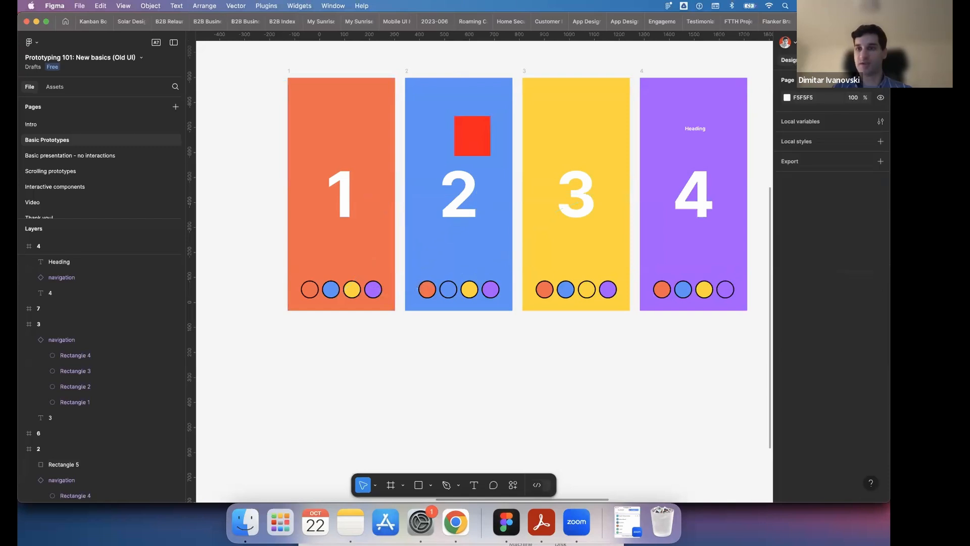
{"action": "left_click", "coordinate": [816, 60]}
{"action": "left_click", "coordinate": [791, 60]}
{"action": "left_click", "coordinate": [816, 60]}
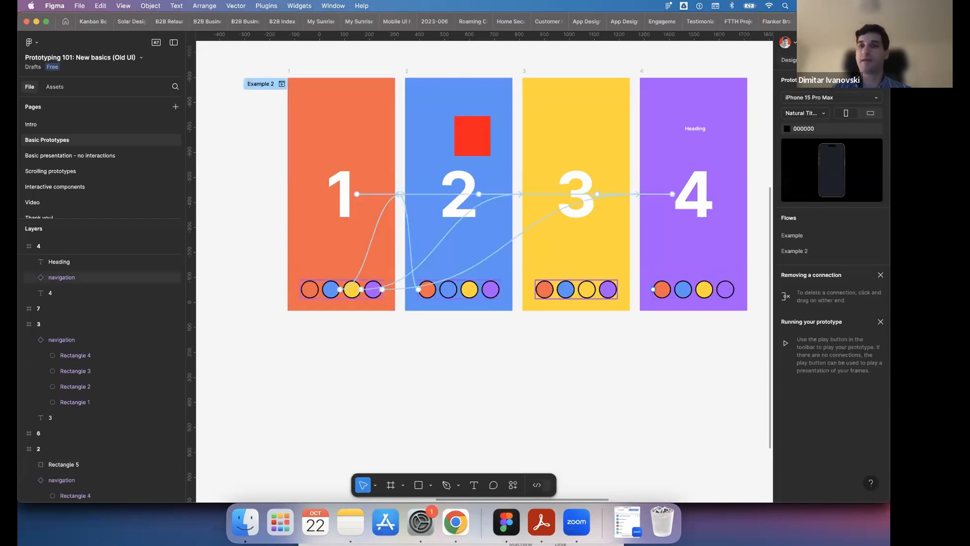
{"action": "left_click", "coordinate": [791, 60]}
{"action": "left_click", "coordinate": [816, 60]}
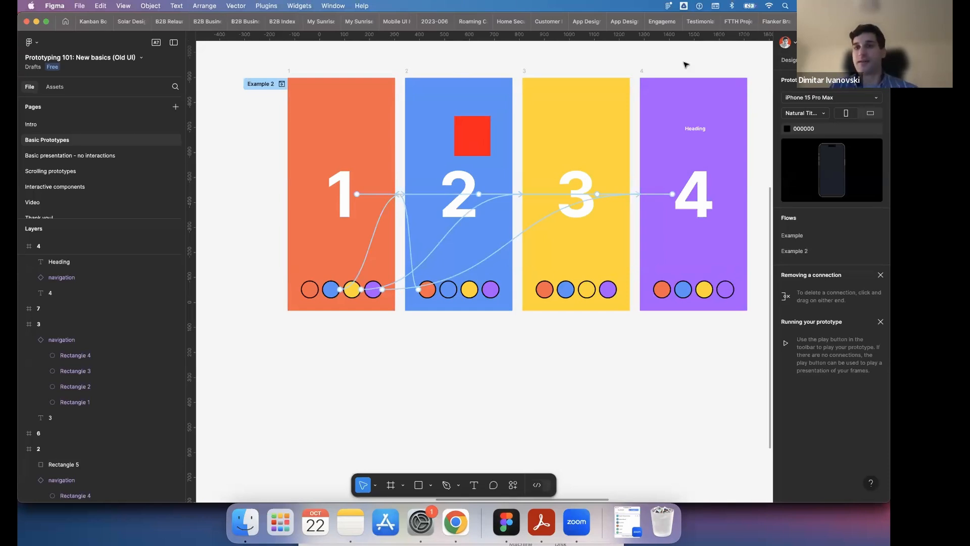
{"action": "left_click", "coordinate": [796, 44]}
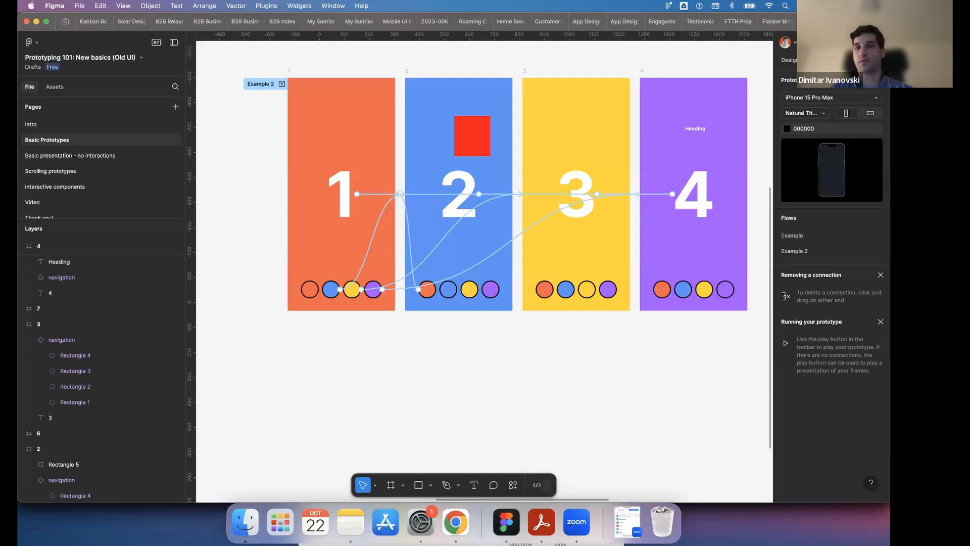
{"action": "left_click", "coordinate": [797, 61]}
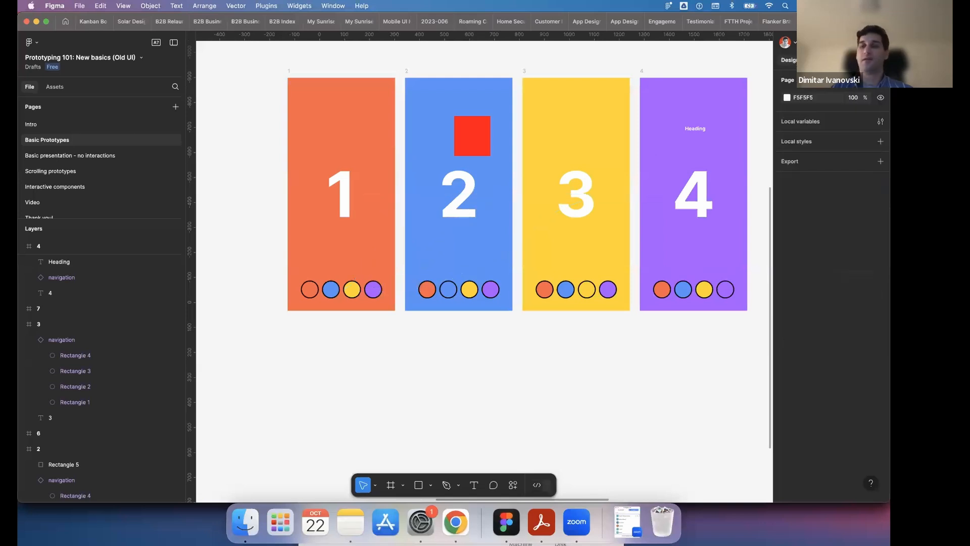
{"action": "key", "text": "shift+e"}
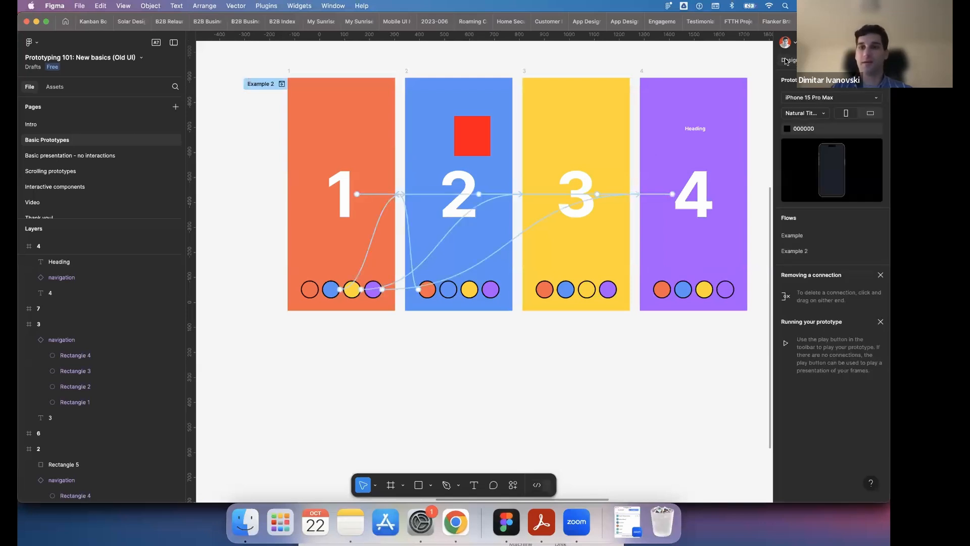
{"action": "key", "text": "shift+e"}
{"action": "key", "text": "shift+e"}
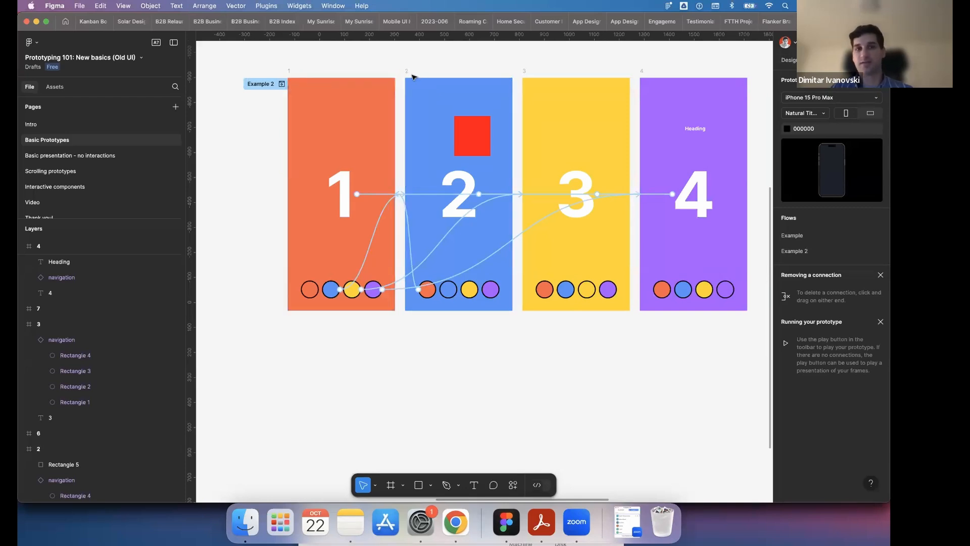
- Select frame 2 and then frame 3, and compare frame 3's options in design and prototype modes
{"action": "left_click", "coordinate": [407, 73]}
{"action": "left_click", "coordinate": [524, 71]}
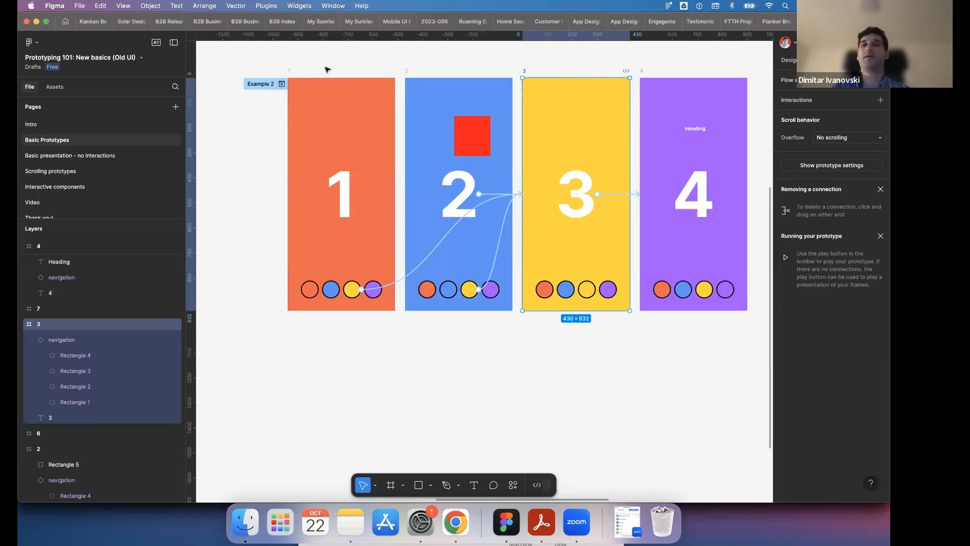
{"action": "left_click", "coordinate": [789, 60]}
{"action": "left_click", "coordinate": [820, 60]}
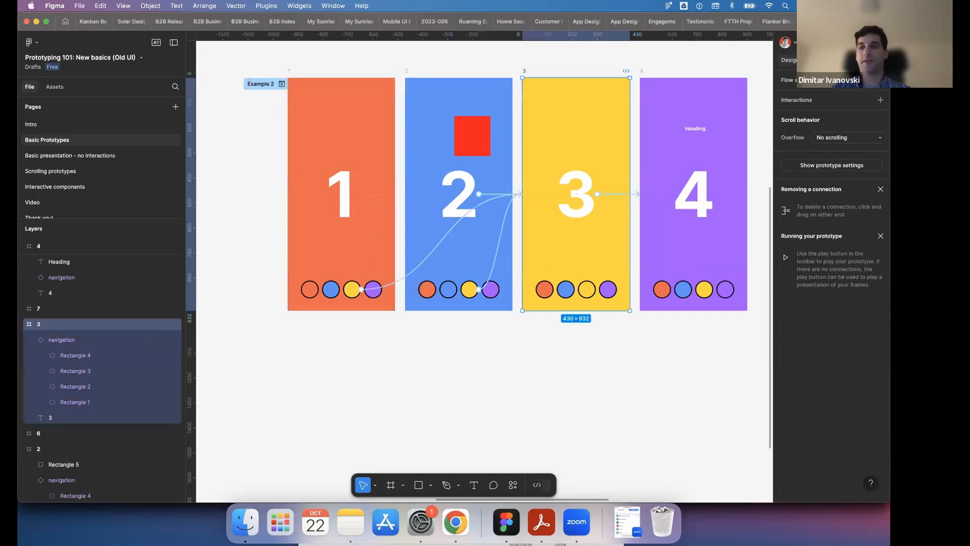
{"action": "left_click", "coordinate": [789, 61]}
{"action": "left_click", "coordinate": [820, 60]}
- Return to design mode and delete the red rectangle from blue frame 2
{"action": "left_click", "coordinate": [795, 62]}
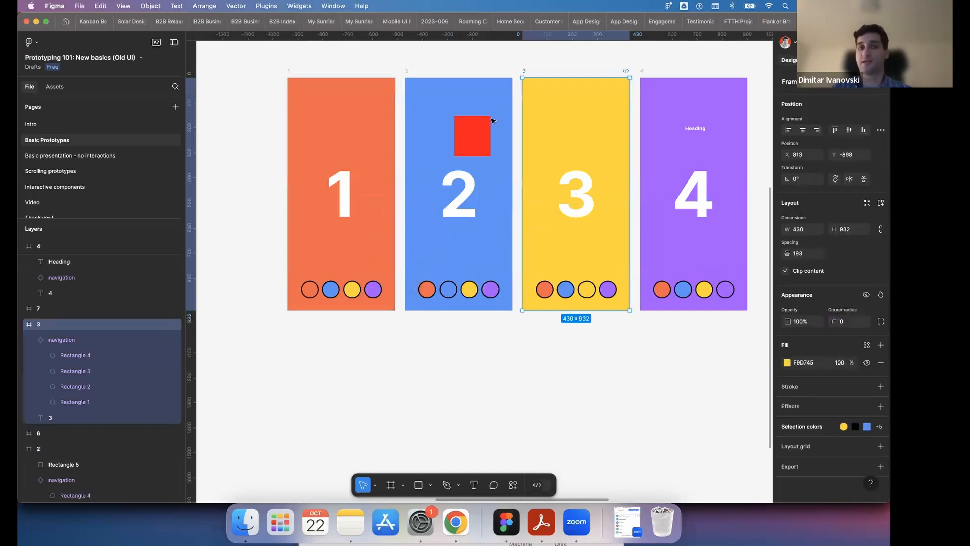
{"action": "left_click", "coordinate": [471, 133]}
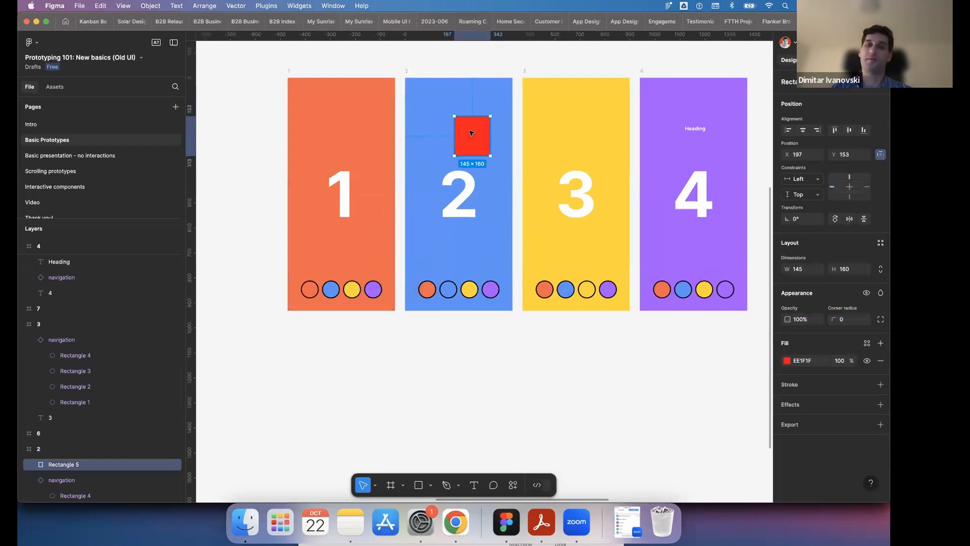
{"action": "key", "text": "Delete"}
- Move the standalone navigation frame beneath orange frame 5, aligned with its left edge at X 2094, Y 258
{"action": "scroll", "coordinate": [524, 364], "scroll_direction": "down", "scroll_amount": 3}
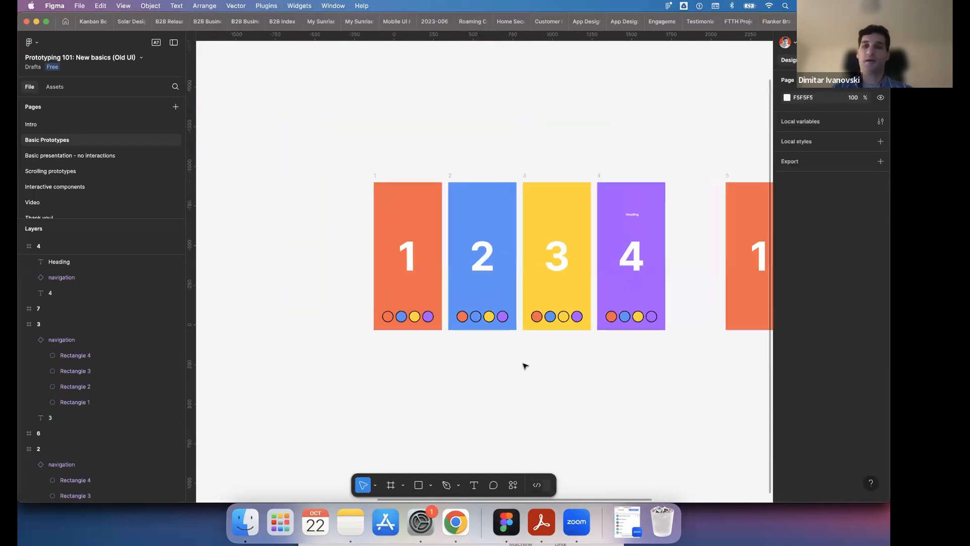
{"action": "scroll", "coordinate": [524, 364], "scroll_direction": "right", "scroll_amount": 6}
{"action": "scroll", "coordinate": [555, 354], "scroll_direction": "left", "scroll_amount": 3}
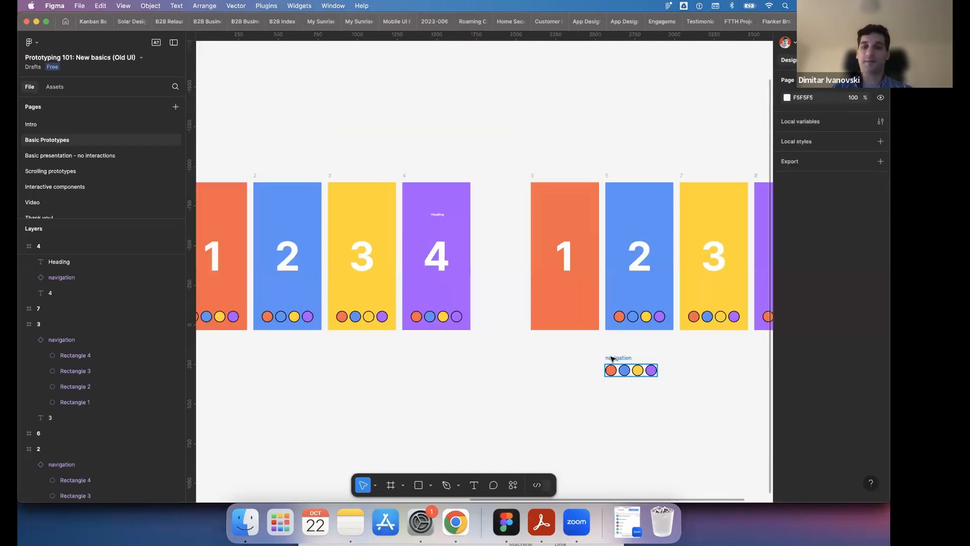
{"action": "left_click_drag", "start_coordinate": [612, 359], "coordinate": [538, 360]}
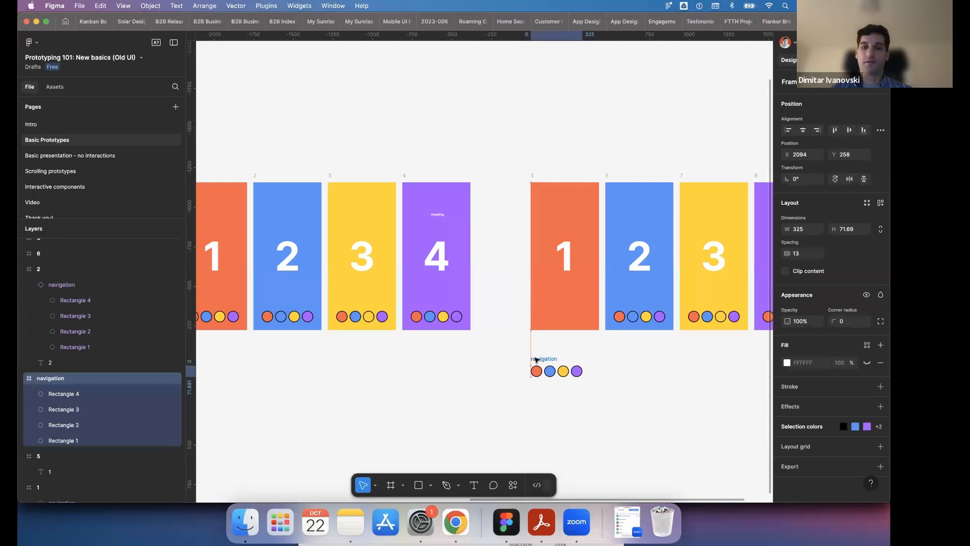
- Delete the navigation circles from frames 6, 7 and 8 in the second set
{"action": "left_click", "coordinate": [647, 321]}
{"action": "key", "text": "Delete"}
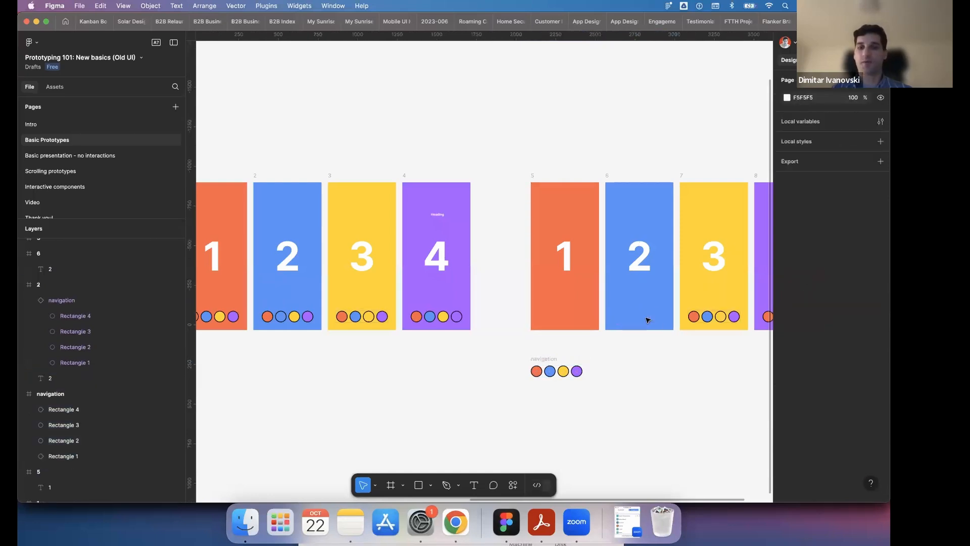
{"action": "scroll", "coordinate": [647, 322], "scroll_direction": "right", "scroll_amount": 3}
{"action": "left_click", "coordinate": [591, 319]}
{"action": "key", "text": "Delete"}
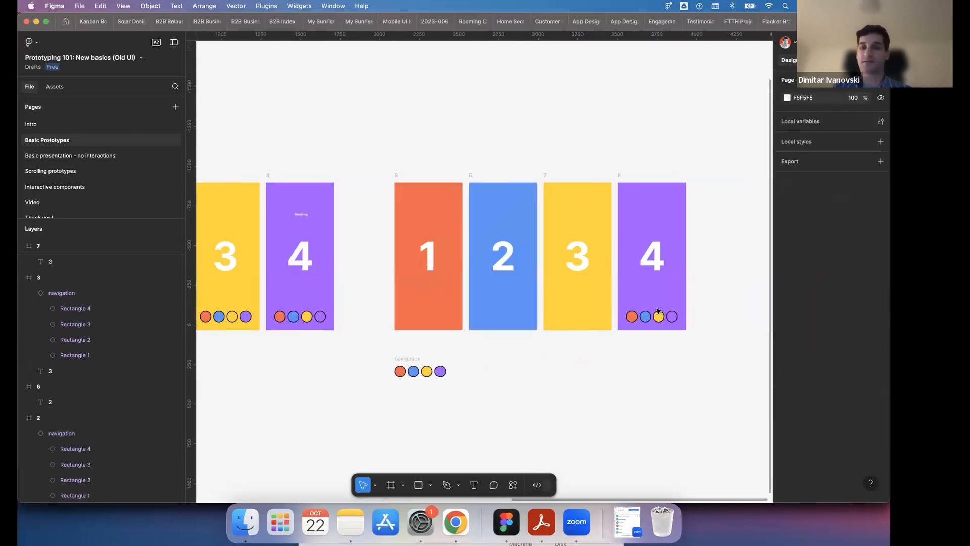
{"action": "left_click", "coordinate": [657, 318]}
{"action": "key", "text": "Delete"}
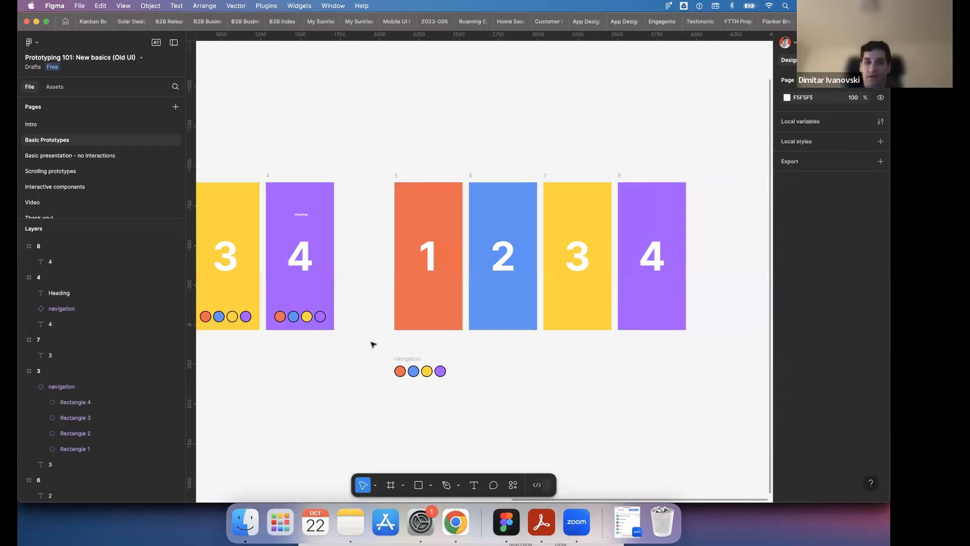
- Select the standalone navigation frame and compare it with the navigation circles inside frames 1 to 4
{"action": "scroll", "coordinate": [379, 344], "scroll_direction": "up", "scroll_amount": 3, "text": "ctrl"}
{"action": "left_click", "coordinate": [419, 373]}
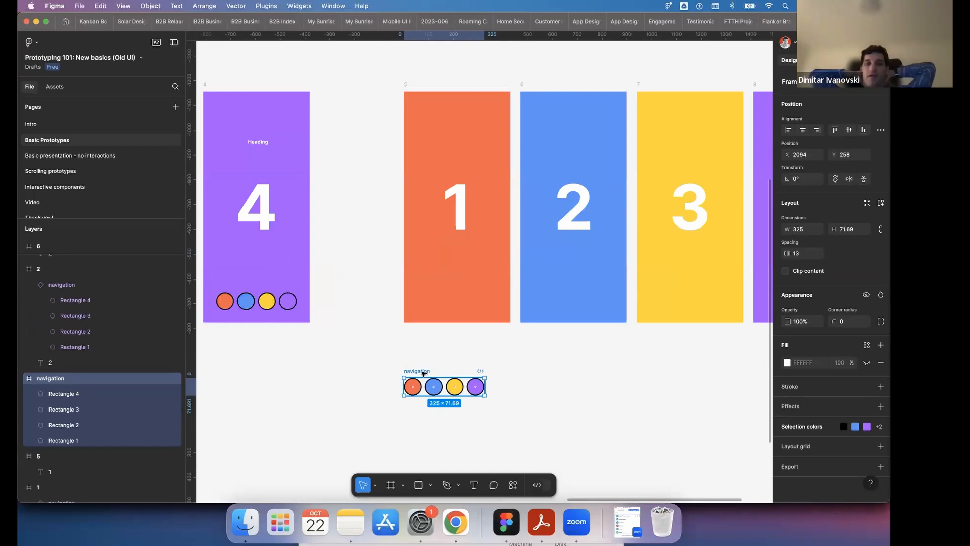
{"action": "scroll", "coordinate": [439, 347], "scroll_direction": "down", "scroll_amount": 5}
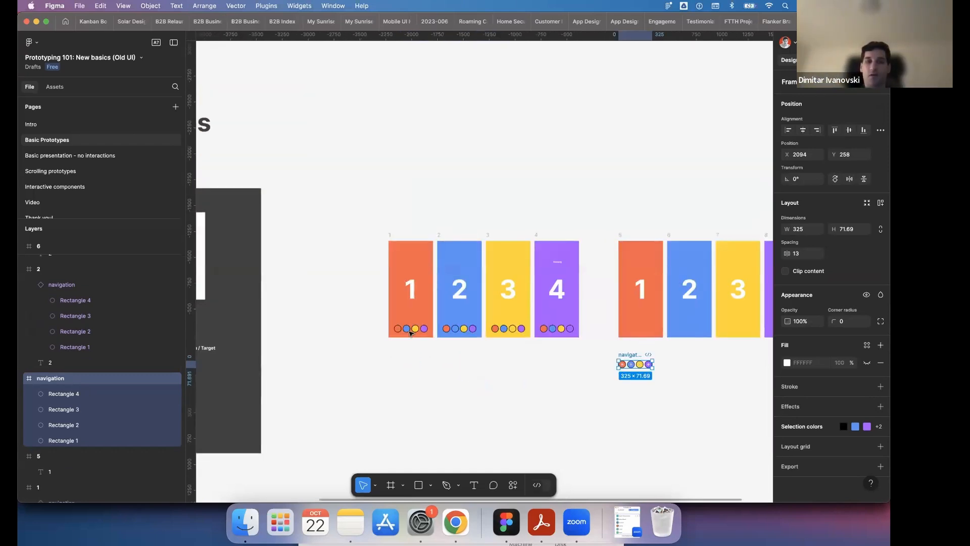
{"action": "scroll", "coordinate": [411, 332], "scroll_direction": "up", "scroll_amount": 2}
{"action": "scroll", "coordinate": [531, 343], "scroll_direction": "up", "scroll_amount": 3}
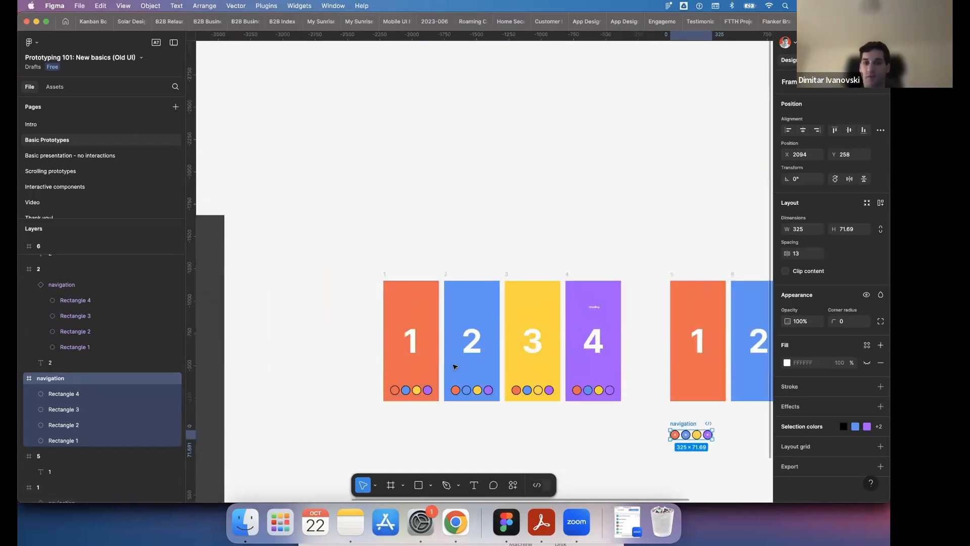
{"action": "scroll", "coordinate": [573, 352], "scroll_direction": "down", "scroll_amount": 3}
{"action": "scroll", "coordinate": [635, 323], "scroll_direction": "right", "scroll_amount": 2}
{"action": "scroll", "coordinate": [619, 305], "scroll_direction": "up", "scroll_amount": 2}
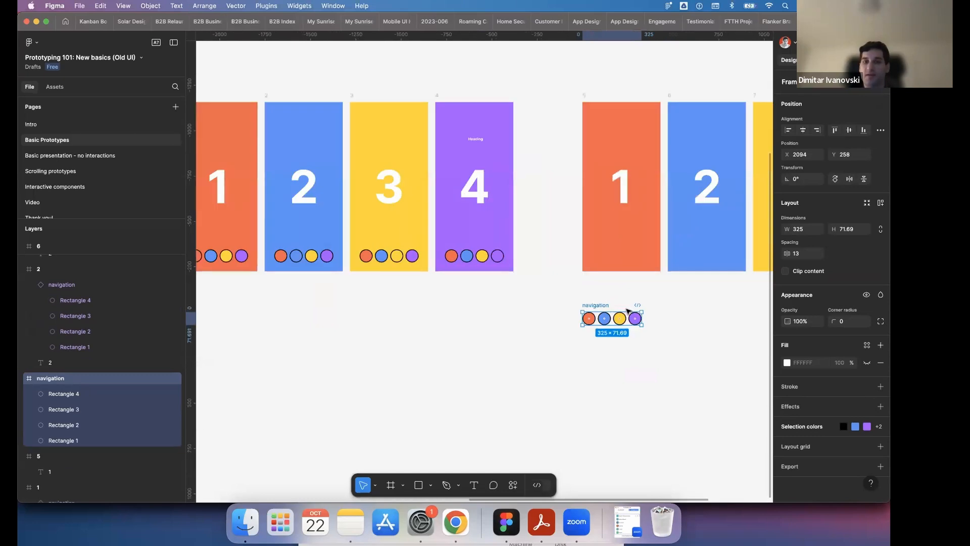
{"action": "scroll", "coordinate": [629, 310], "scroll_direction": "right", "scroll_amount": 2}
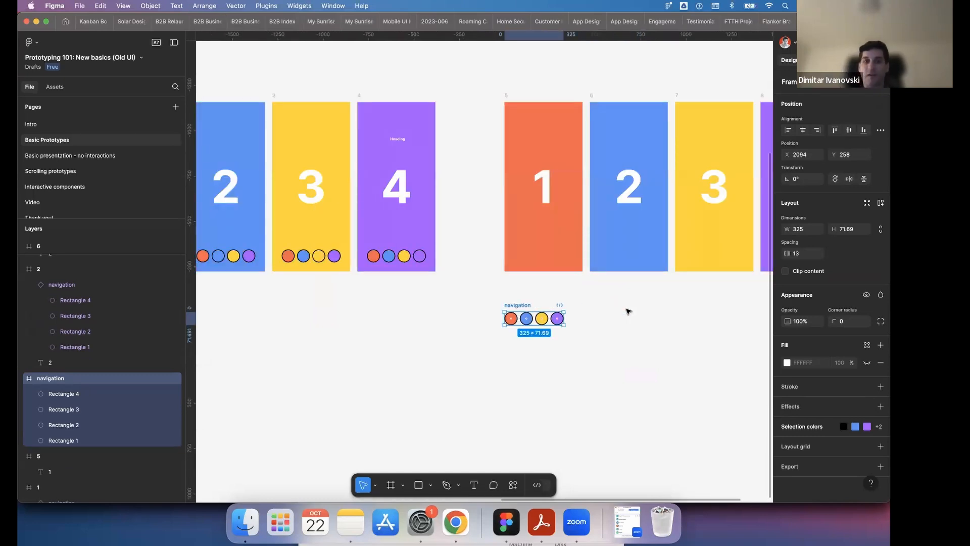
{"action": "scroll", "coordinate": [611, 296], "scroll_direction": "up", "scroll_amount": 2}
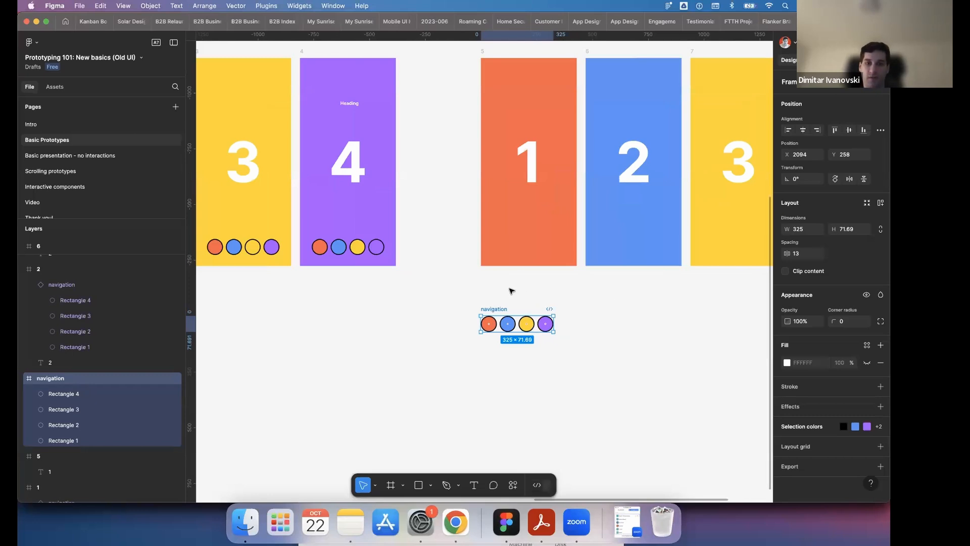
{"action": "scroll", "coordinate": [510, 291], "scroll_direction": "down", "scroll_amount": 1}
{"action": "scroll", "coordinate": [510, 291], "scroll_direction": "up", "scroll_amount": 3}
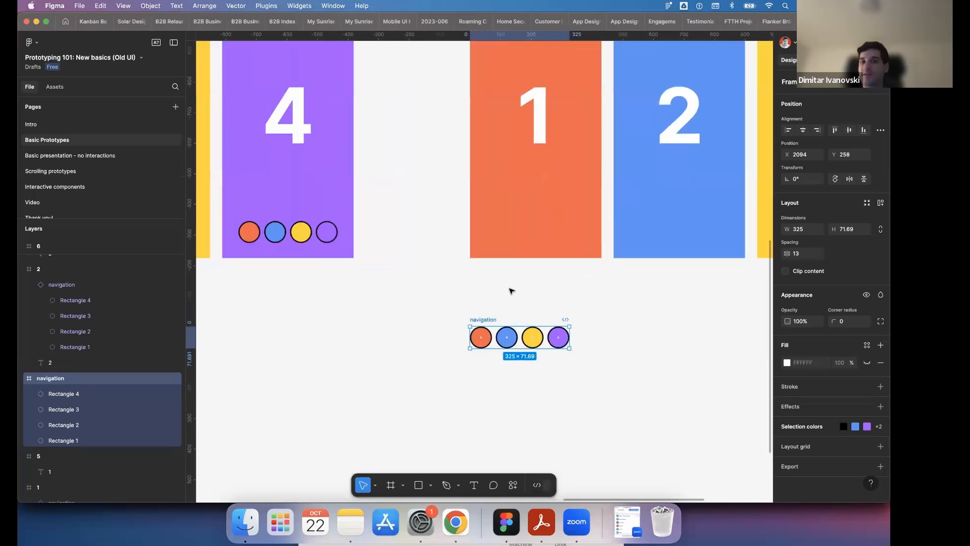
{"action": "scroll", "coordinate": [510, 290], "scroll_direction": "down", "scroll_amount": 2}
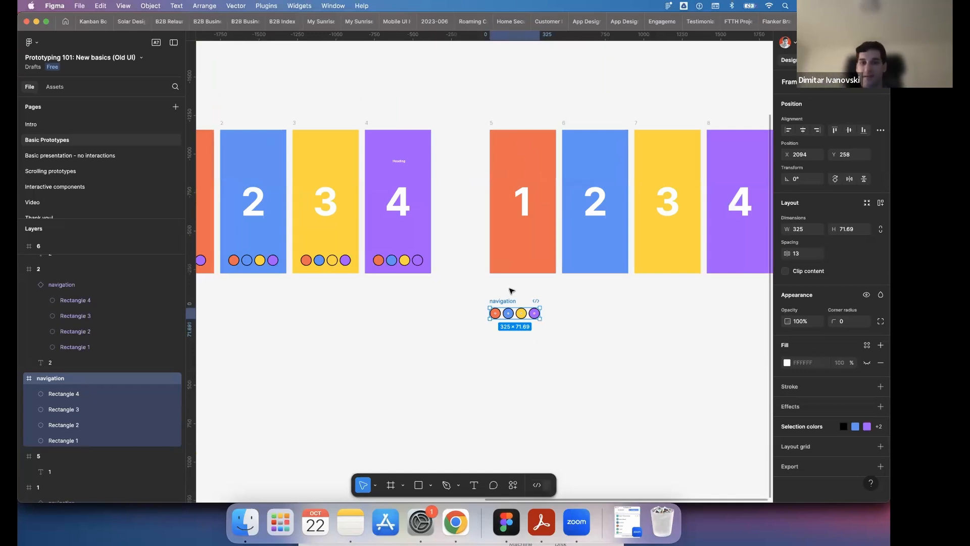
- Nudge the standalone navigation frame down to Y 260 and convert it into a component
{"action": "scroll", "coordinate": [512, 290], "scroll_direction": "up", "scroll_amount": 1}
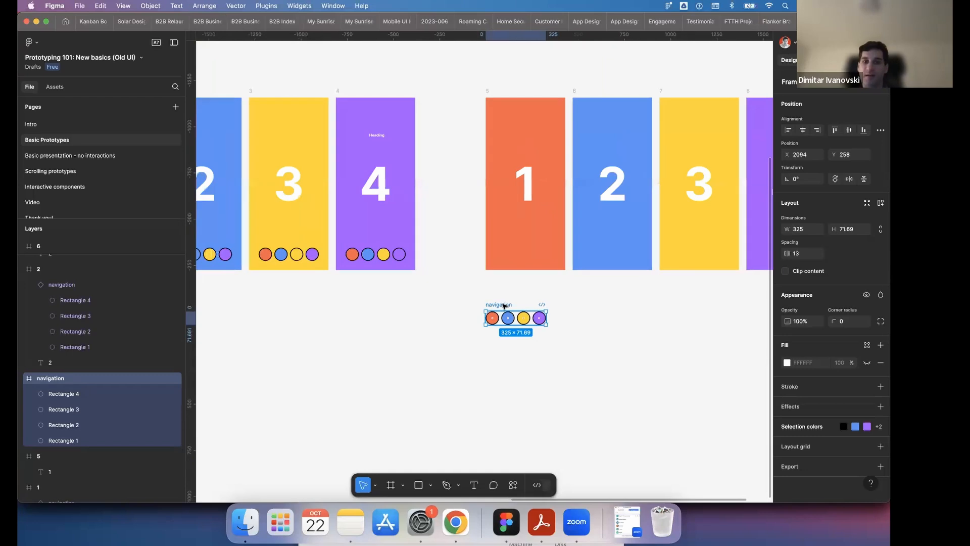
{"action": "scroll", "coordinate": [503, 305], "scroll_direction": "up", "scroll_amount": 1}
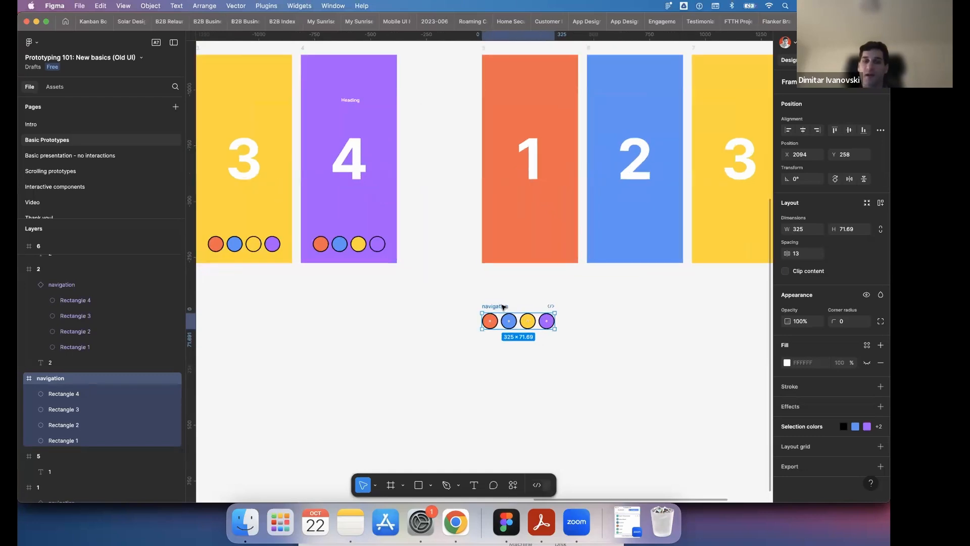
{"action": "left_click_drag", "start_coordinate": [503, 306], "coordinate": [503, 306]}
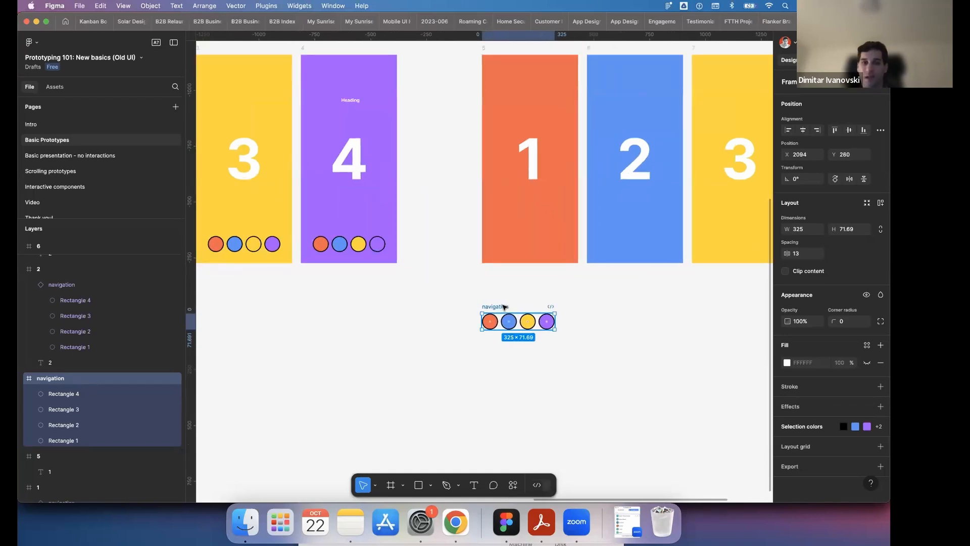
{"action": "right_click", "coordinate": [504, 306]}
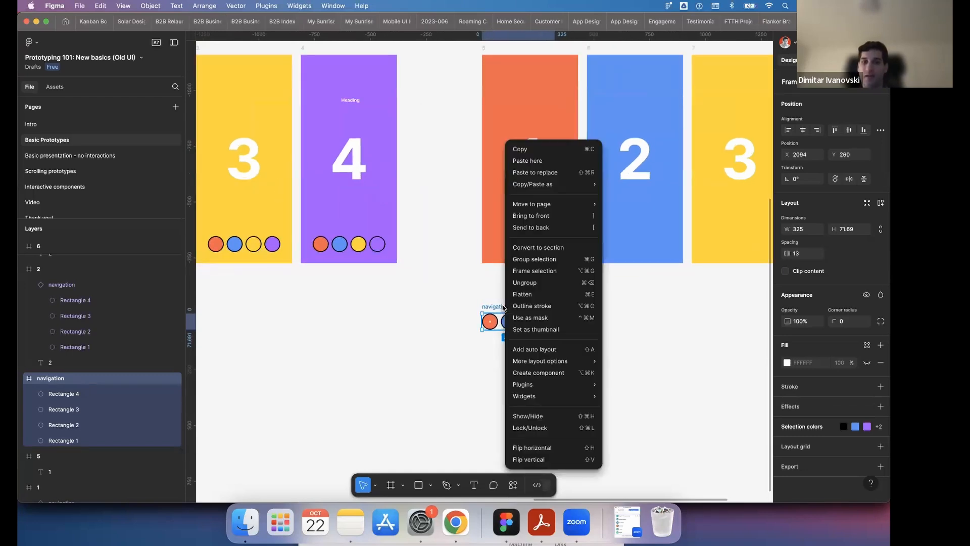
{"action": "left_click", "coordinate": [551, 372]}
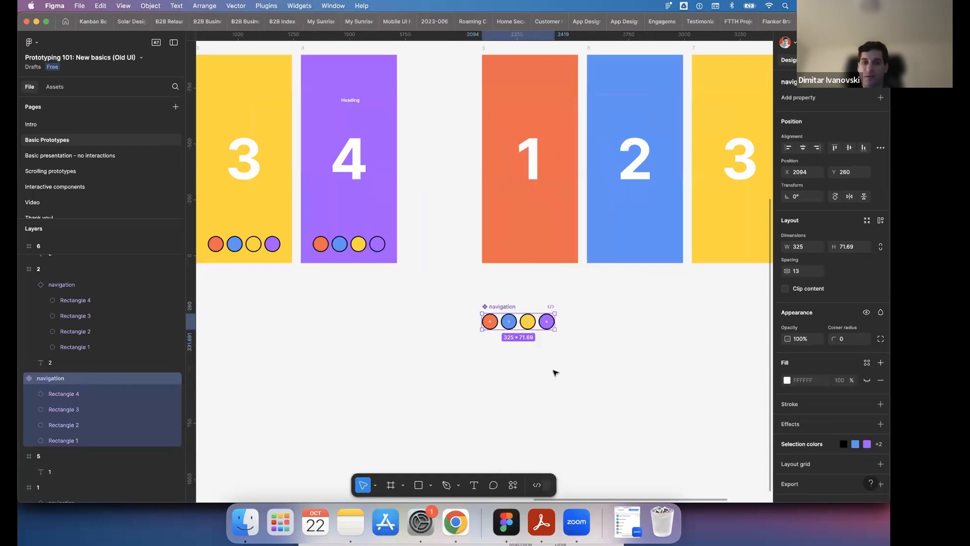
- In prototype mode, connect the navigation component's orange circle to frame 5 with an On tap, Navigate to interaction and Instant animation
{"action": "double_click", "coordinate": [490, 322]}
{"action": "key", "text": "shift+e"}
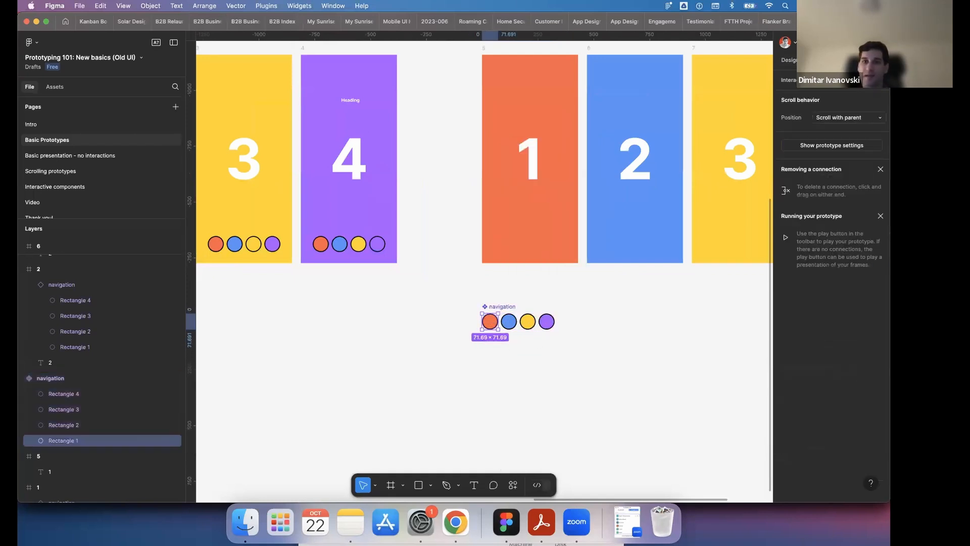
{"action": "scroll", "coordinate": [493, 296], "scroll_direction": "down", "scroll_amount": 3}
{"action": "scroll", "coordinate": [497, 311], "scroll_direction": "up", "scroll_amount": 3}
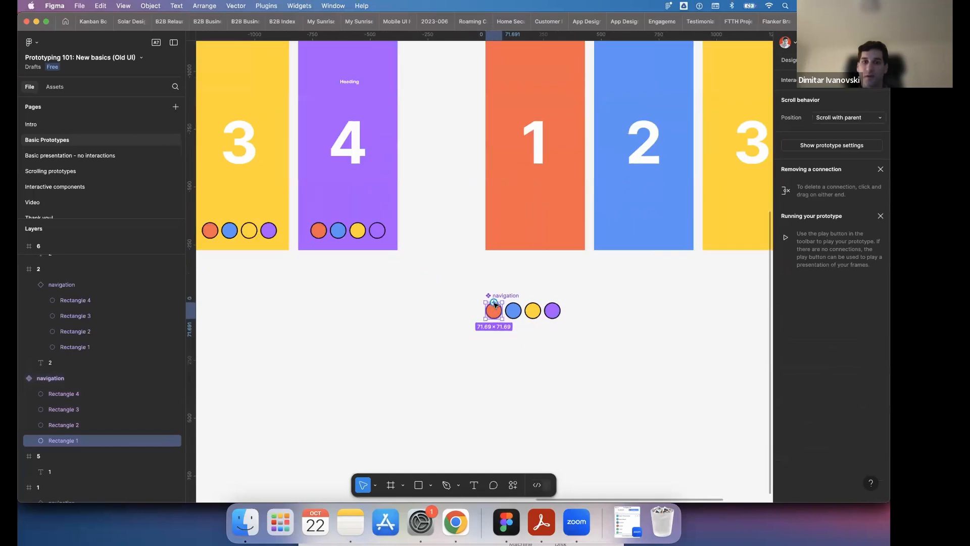
{"action": "left_click_drag", "start_coordinate": [495, 304], "coordinate": [543, 227]}
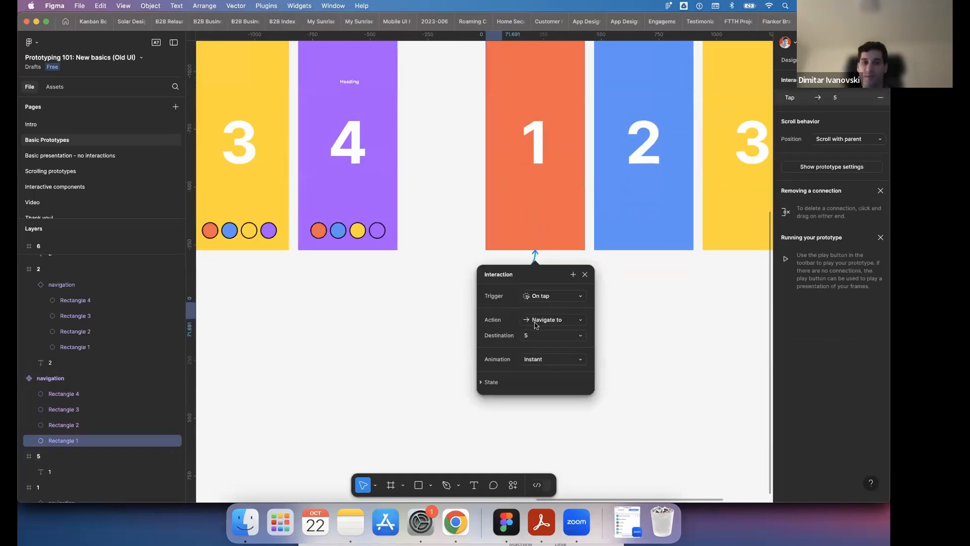
{"action": "left_click", "coordinate": [585, 276]}
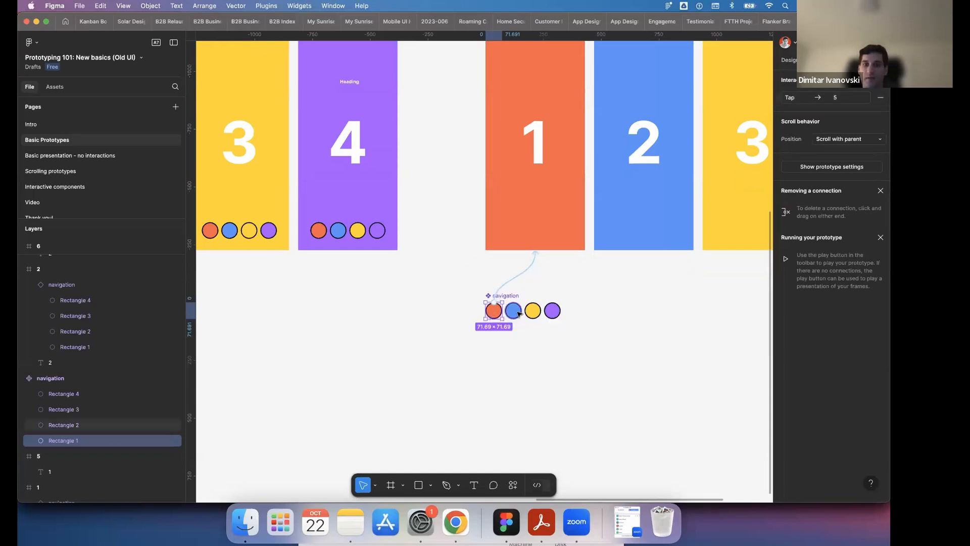
- Connect the navigation component's blue, yellow and purple circles to frames 6, 7 and 8 respectively with Tap interactions
{"action": "left_click", "coordinate": [521, 311]}
{"action": "left_click_drag", "start_coordinate": [523, 311], "coordinate": [644, 249]}
{"action": "left_click", "coordinate": [694, 274]}
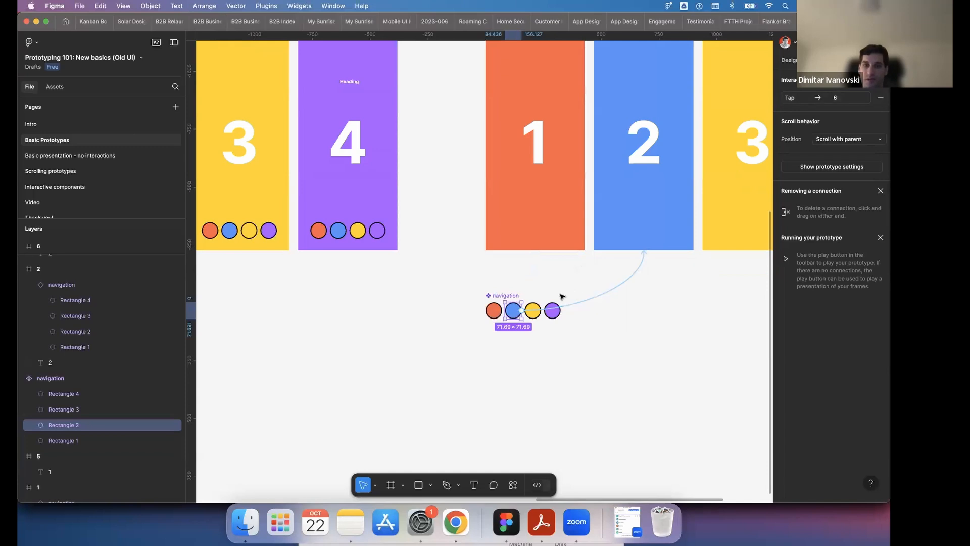
{"action": "left_click", "coordinate": [535, 308]}
{"action": "left_click_drag", "start_coordinate": [534, 303], "coordinate": [752, 253]}
{"action": "scroll", "coordinate": [614, 317], "scroll_direction": "right", "scroll_amount": 5}
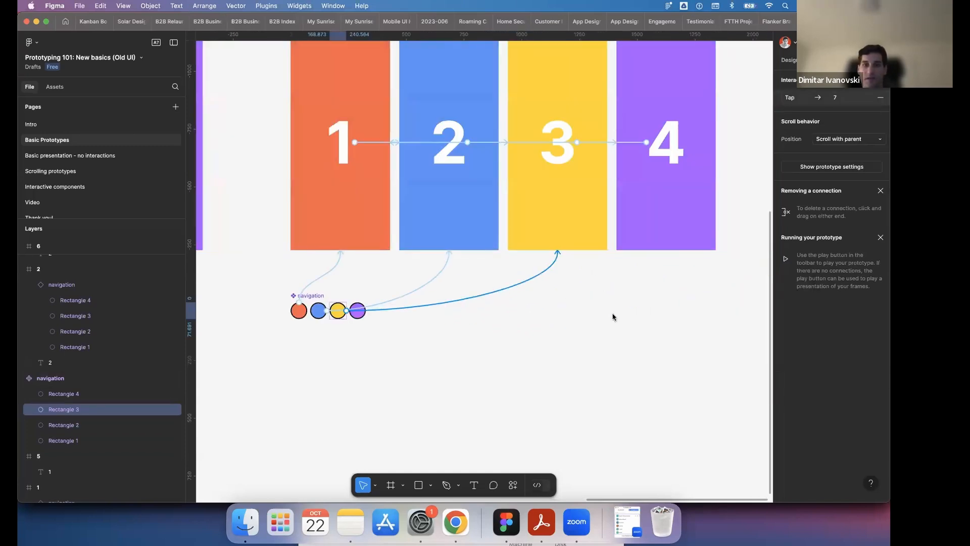
{"action": "left_click", "coordinate": [357, 316]}
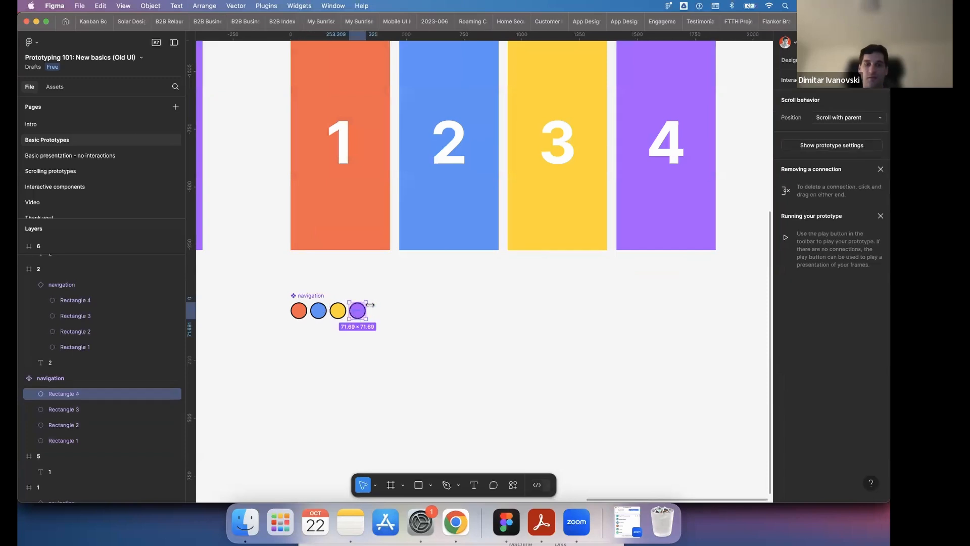
{"action": "left_click_drag", "start_coordinate": [366, 311], "coordinate": [667, 241]}
{"action": "left_click", "coordinate": [502, 389]}
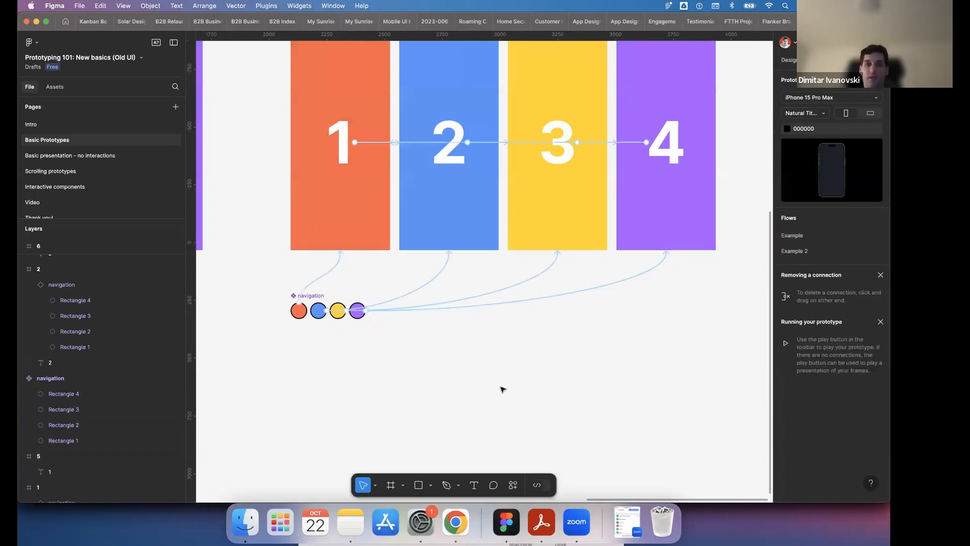
- Move the main navigation component slightly lower, farther below frame 5
{"action": "left_click", "coordinate": [315, 298]}
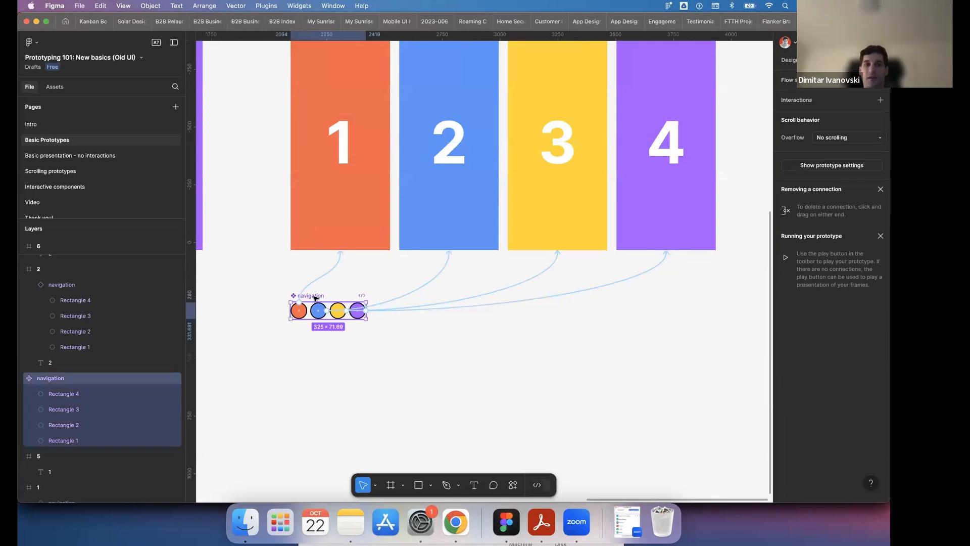
{"action": "left_click_drag", "start_coordinate": [319, 316], "coordinate": [320, 334]}
{"action": "left_click", "coordinate": [469, 359]}
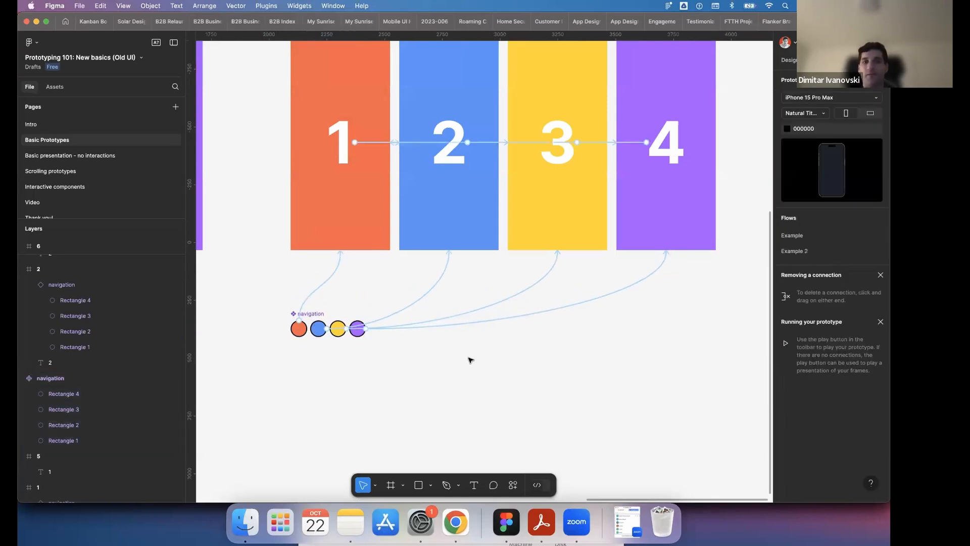
- Show the available asset libraries and dismiss the notice about reusing components across files
{"action": "scroll", "coordinate": [470, 360], "scroll_direction": "up", "scroll_amount": 3}
{"action": "scroll", "coordinate": [470, 360], "scroll_direction": "left", "scroll_amount": 3}
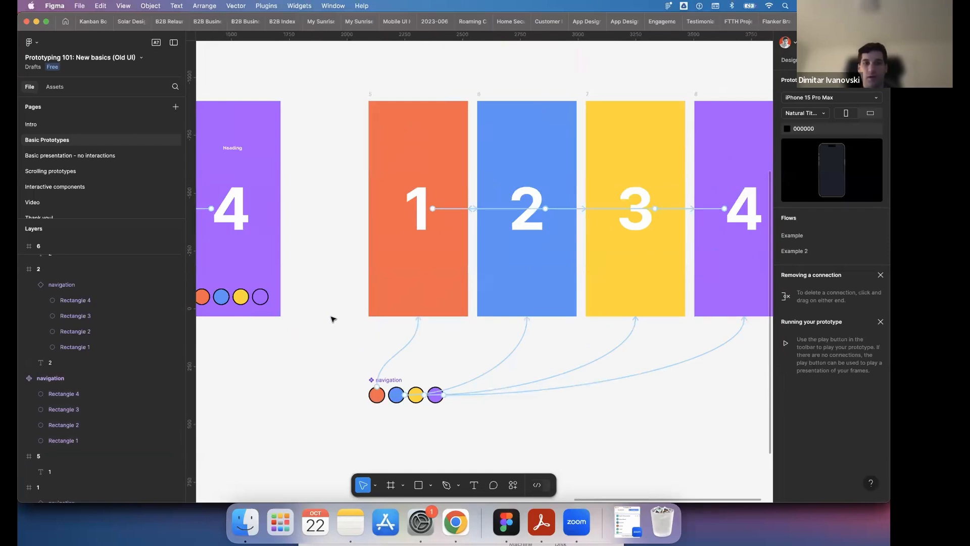
{"action": "left_click", "coordinate": [55, 87]}
{"action": "scroll", "coordinate": [64, 196], "scroll_direction": "down", "scroll_amount": 5}
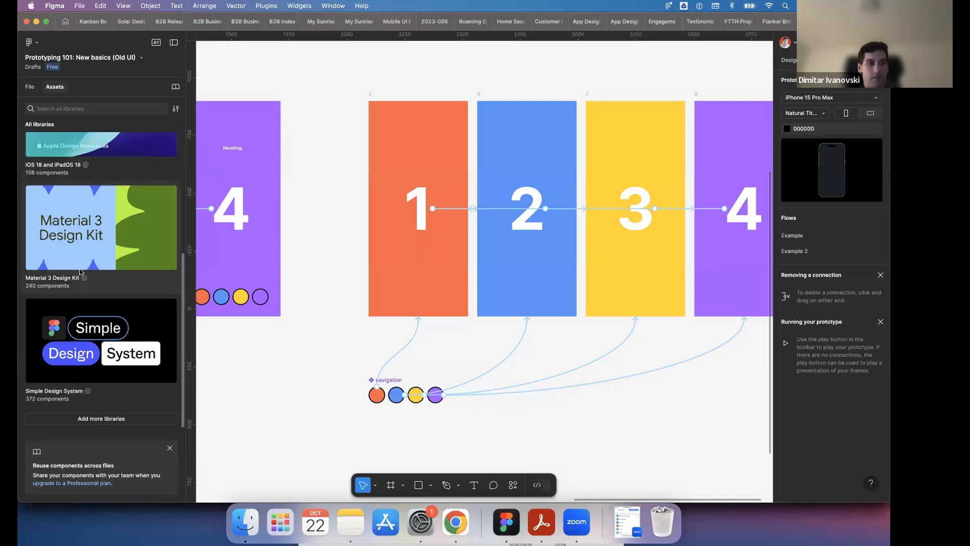
{"action": "left_click", "coordinate": [169, 449]}
{"action": "scroll", "coordinate": [107, 398], "scroll_direction": "up", "scroll_amount": 3}
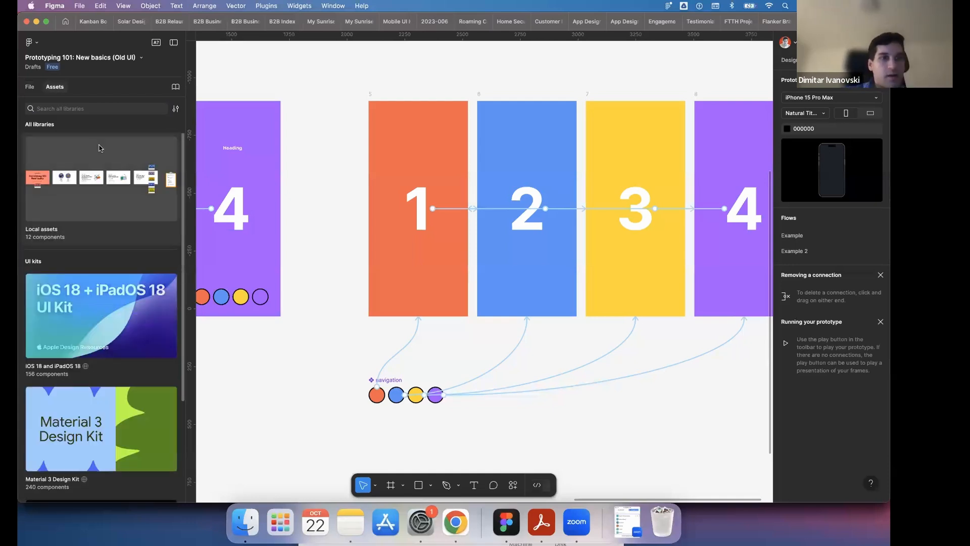
- Insert an instance of the navigation component from the Basic Prototypes local assets near the lower edge of frame 5
{"action": "left_click", "coordinate": [100, 144]}
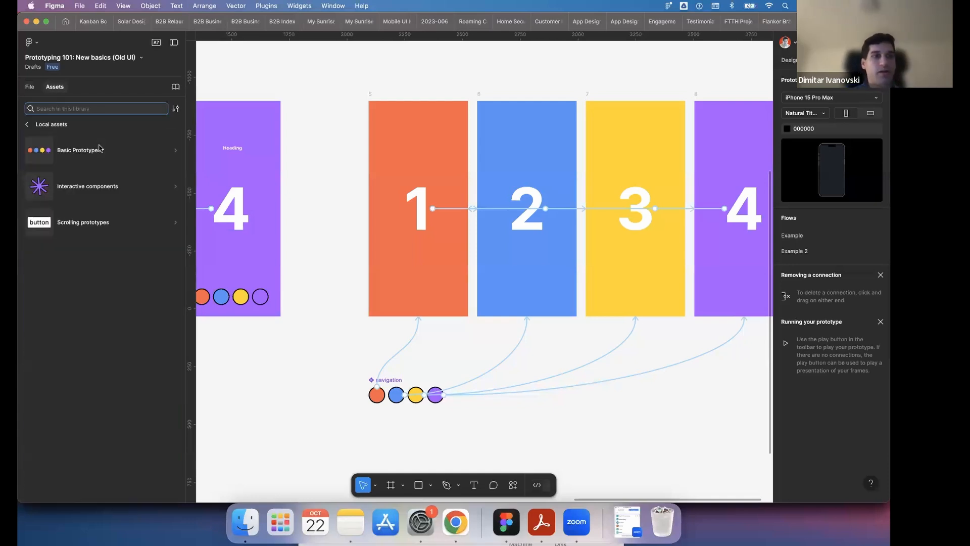
{"action": "left_click", "coordinate": [156, 152]}
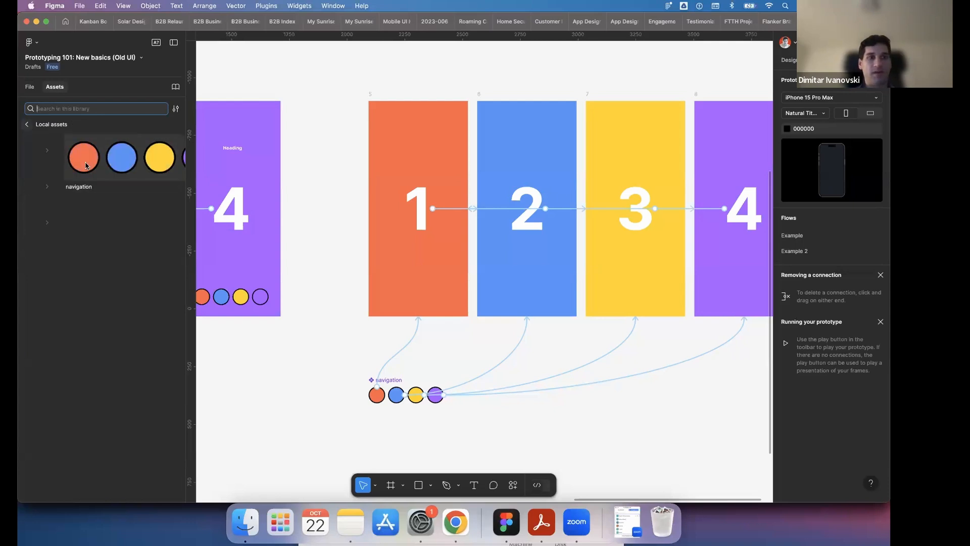
{"action": "left_click", "coordinate": [28, 124]}
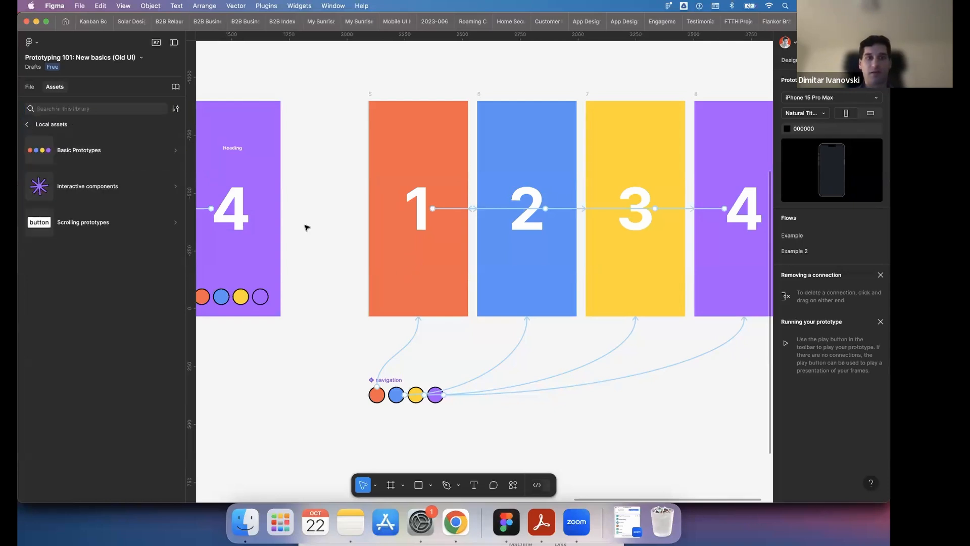
{"action": "left_click", "coordinate": [102, 151]}
{"action": "left_click", "coordinate": [103, 156]}
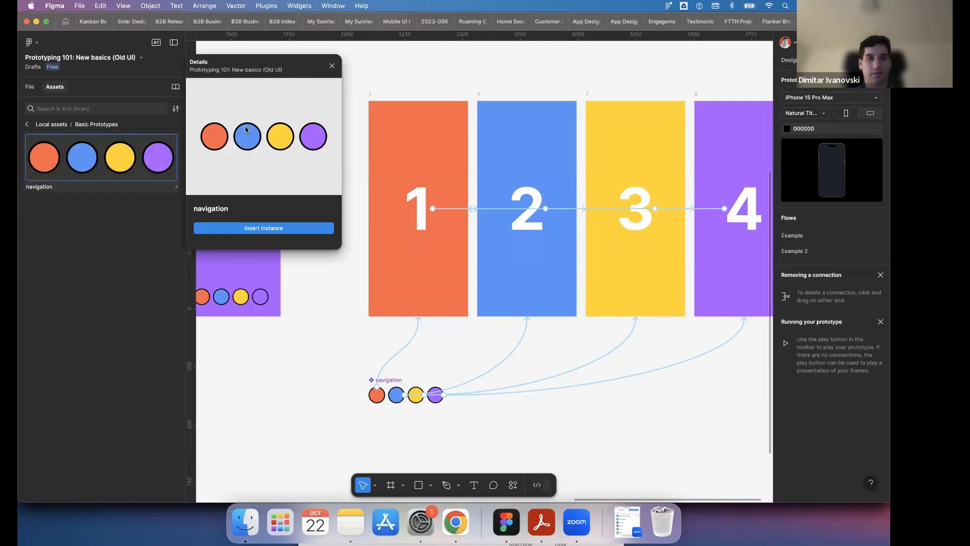
{"action": "left_click_drag", "start_coordinate": [367, 221], "coordinate": [400, 284]}
- Examine the prototype connections that the navigation instance in frame 5 and its orange circle inherit from the main component
{"action": "double_click", "coordinate": [403, 282]}
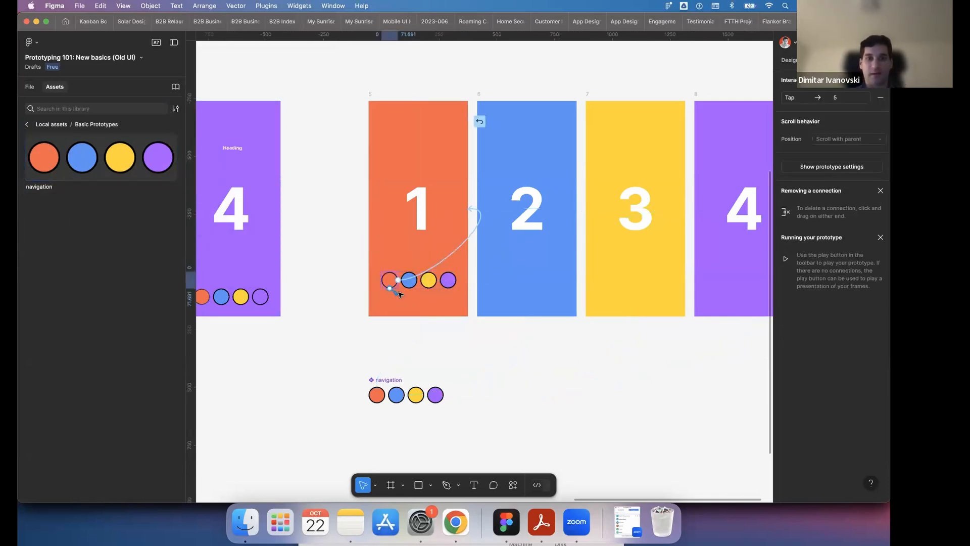
{"action": "left_click", "coordinate": [364, 253]}
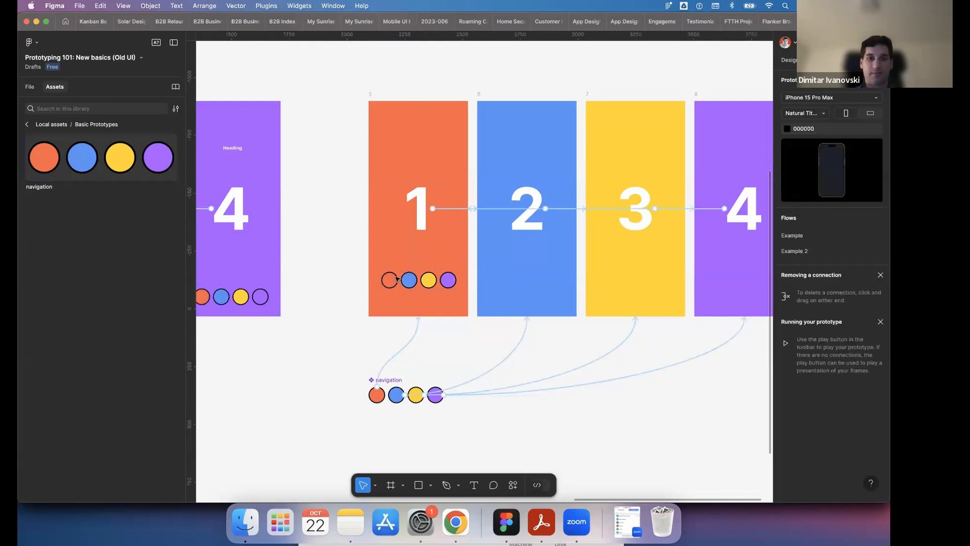
{"action": "left_click", "coordinate": [402, 281]}
{"action": "scroll", "coordinate": [434, 336], "scroll_direction": "right", "scroll_amount": 3}
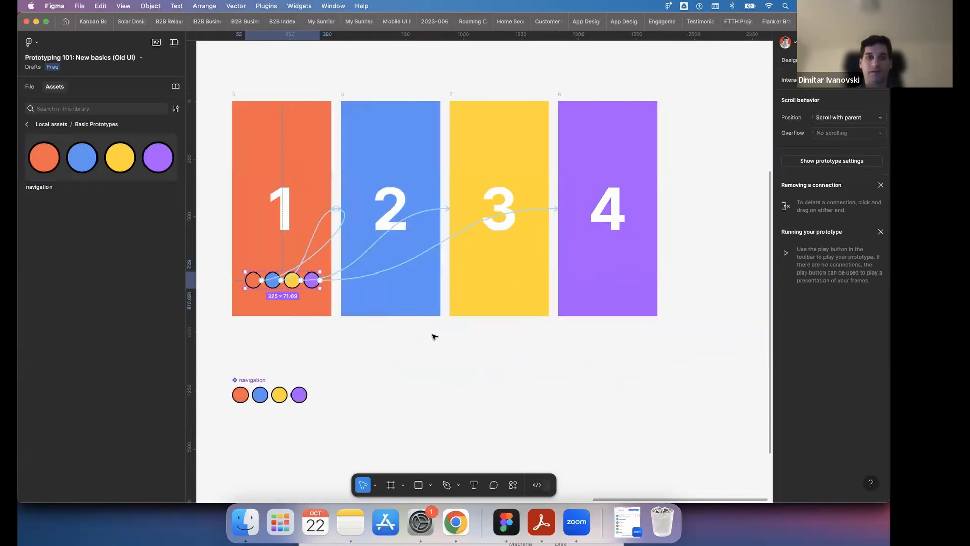
{"action": "scroll", "coordinate": [460, 347], "scroll_direction": "left", "scroll_amount": 2}
{"action": "left_click", "coordinate": [460, 348]}
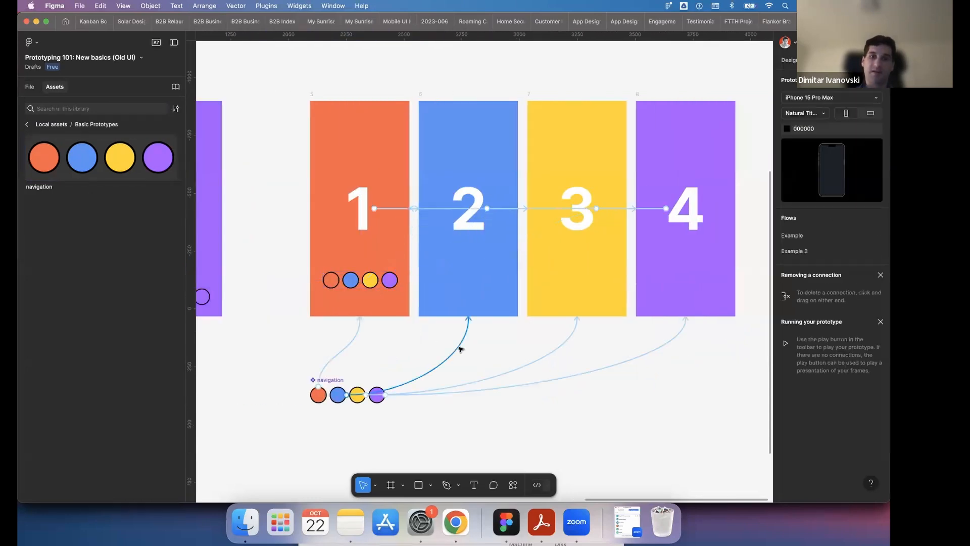
{"action": "left_click", "coordinate": [348, 287]}
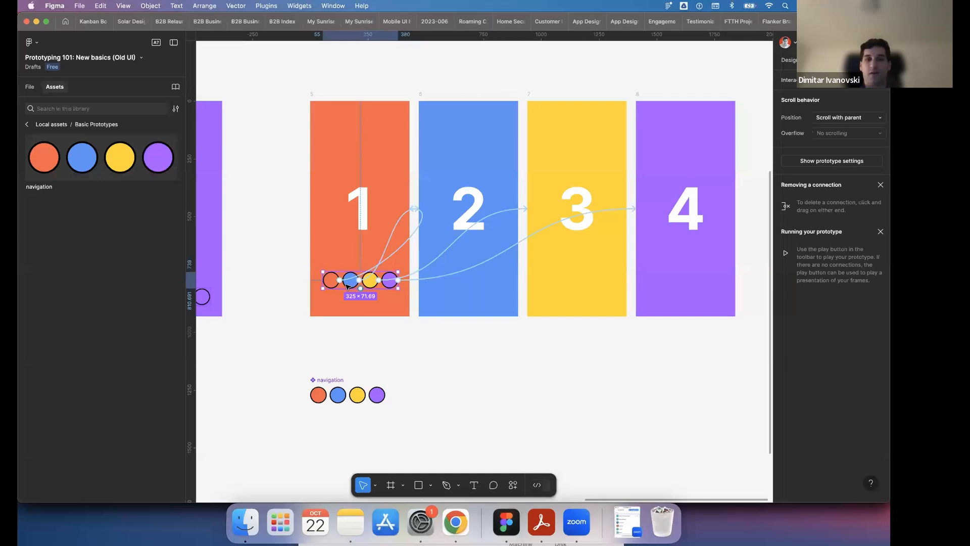
{"action": "scroll", "coordinate": [348, 283], "scroll_direction": "up", "scroll_amount": 3}
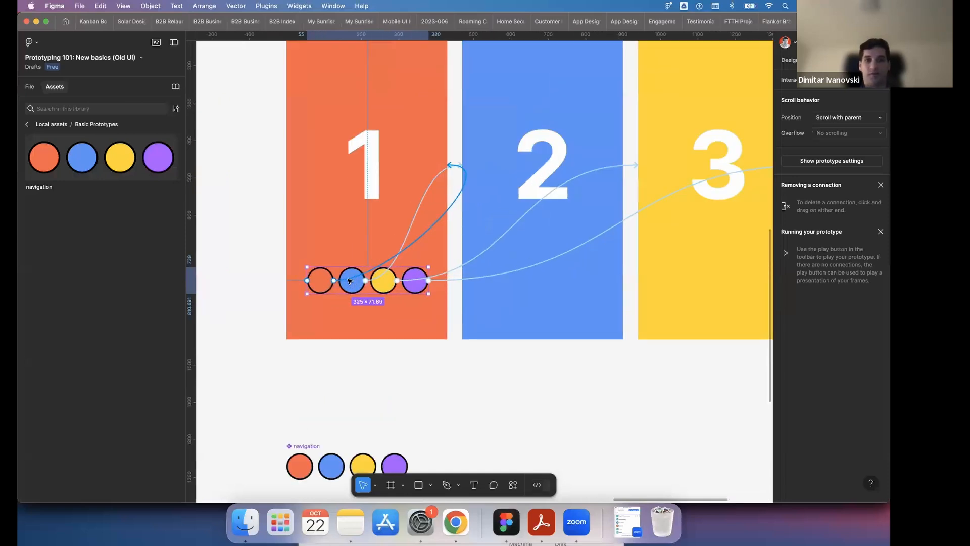
- Copy the navigation instance from frame 5 and paste it into frames 6, 7 and 8
{"action": "left_click", "coordinate": [548, 347]}
{"action": "left_click", "coordinate": [361, 279]}
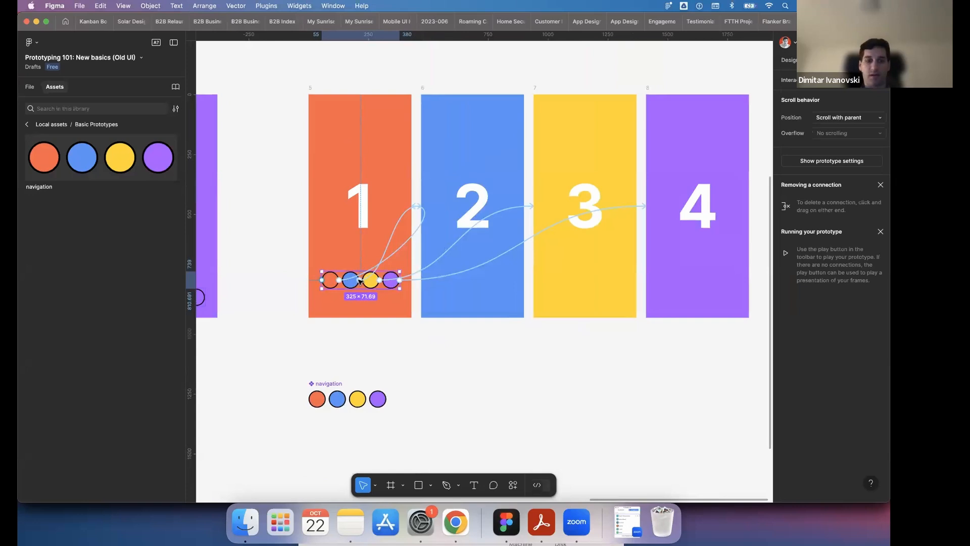
{"action": "left_click", "coordinate": [422, 90]}
{"action": "key", "text": "super+v"}
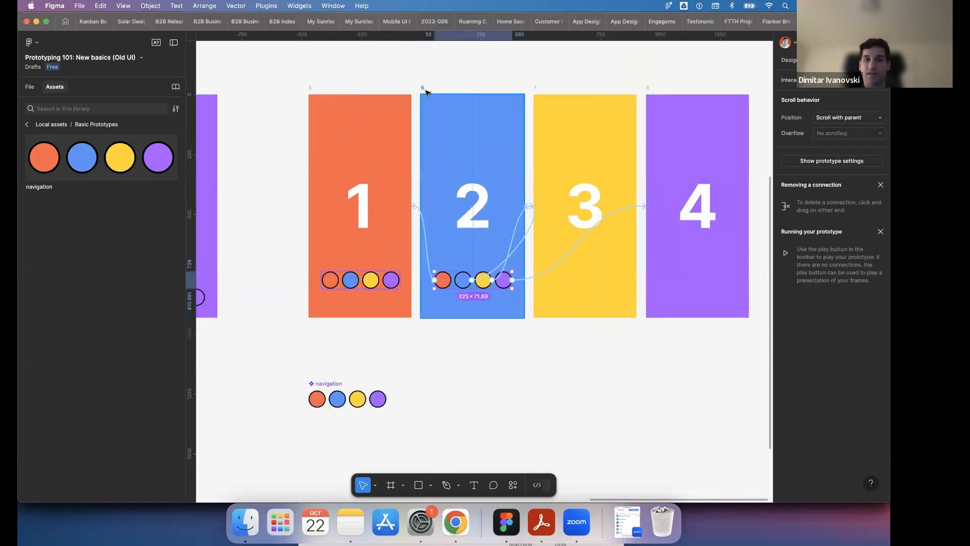
{"action": "left_click", "coordinate": [535, 89]}
{"action": "key", "text": "super+v"}
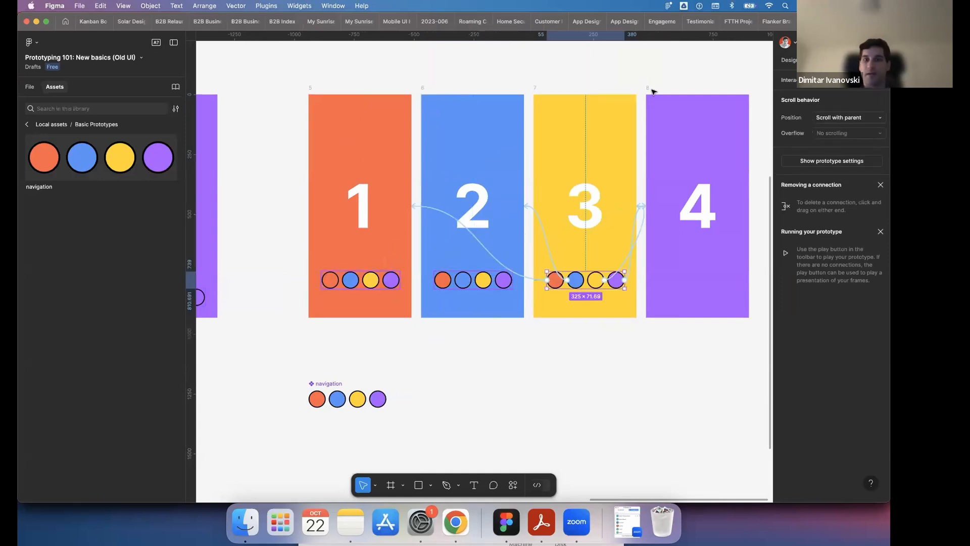
{"action": "left_click", "coordinate": [652, 90]}
{"action": "key", "text": "super+v"}
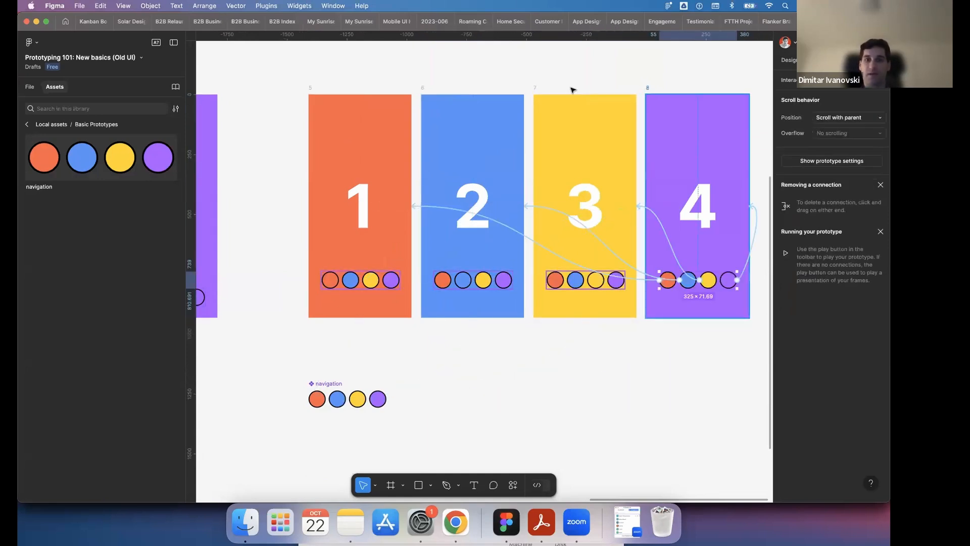
{"action": "left_click", "coordinate": [743, 89]}
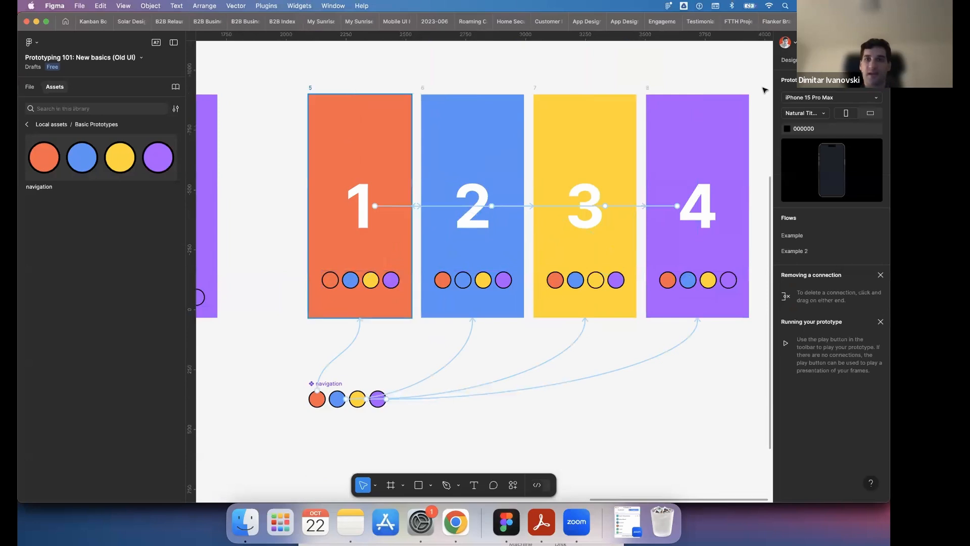
- Add a flow starting point to frame 5 and name it Prototype 3
{"action": "left_click", "coordinate": [311, 88]}
{"action": "left_click", "coordinate": [881, 80]}
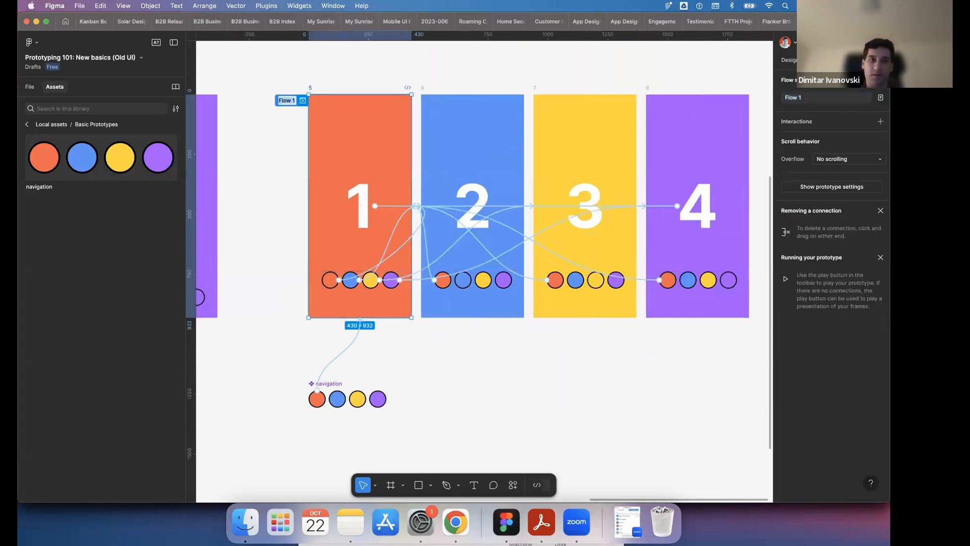
{"action": "double_click", "coordinate": [284, 99]}
{"action": "type", "text": "Prototy"}
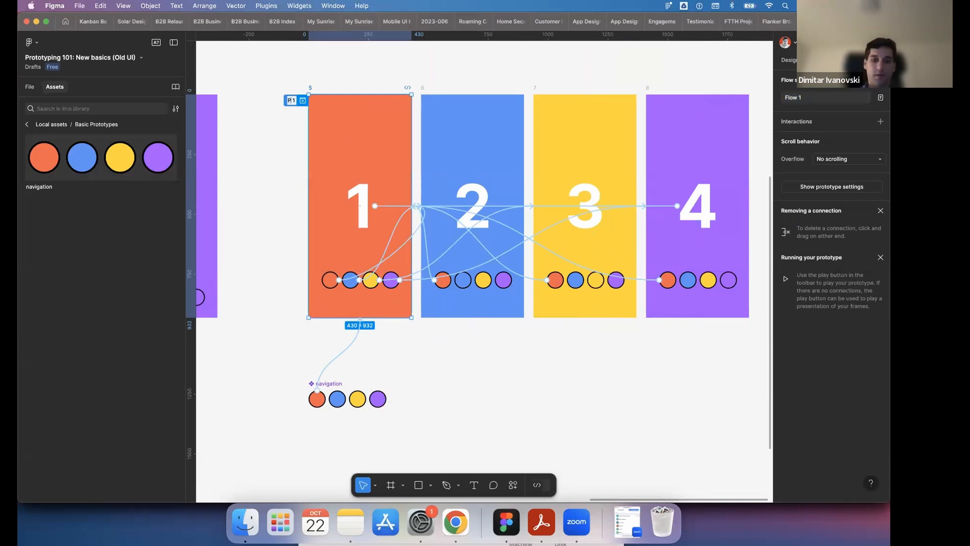
{"action": "type", "text": "pe "}
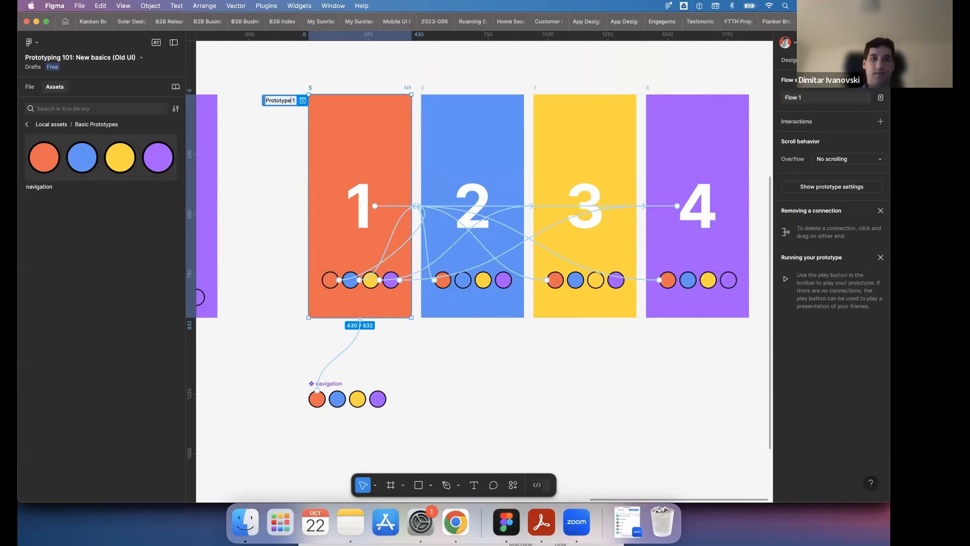
{"action": "type", "text": "3"}
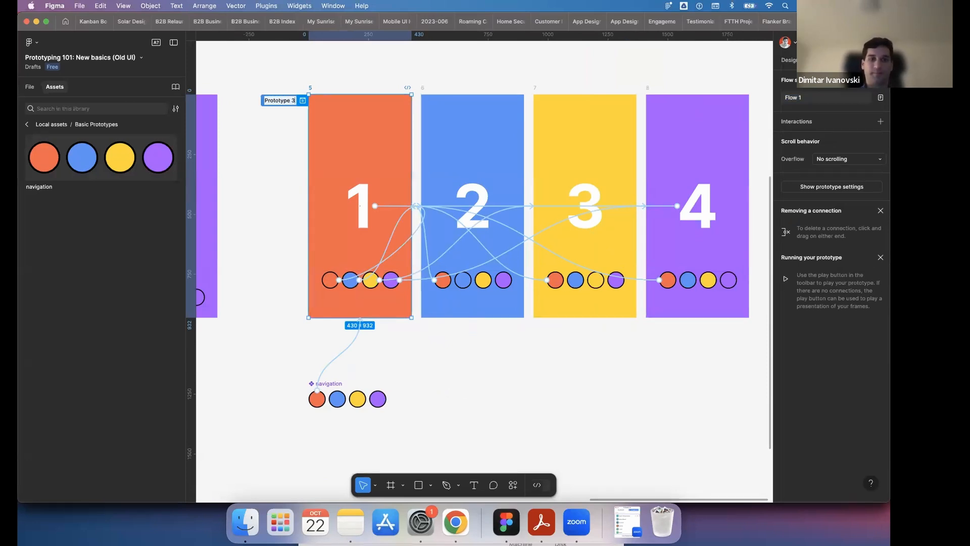
{"action": "left_click", "coordinate": [279, 75]}
- Preview the Prototype 3 flow and test its navigation circles by switching between the numbered screens and returning to screen 1
{"action": "left_click", "coordinate": [303, 100]}
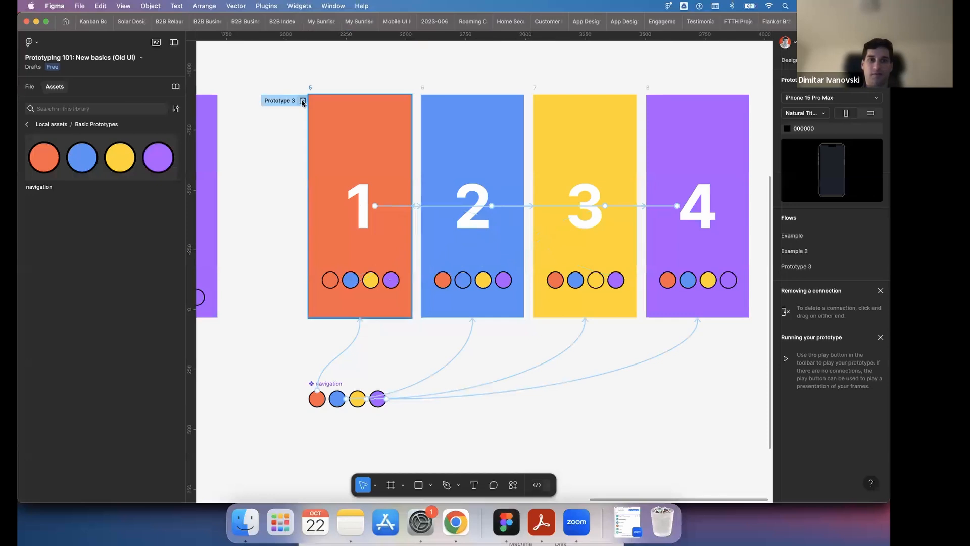
{"action": "left_click", "coordinate": [248, 178]}
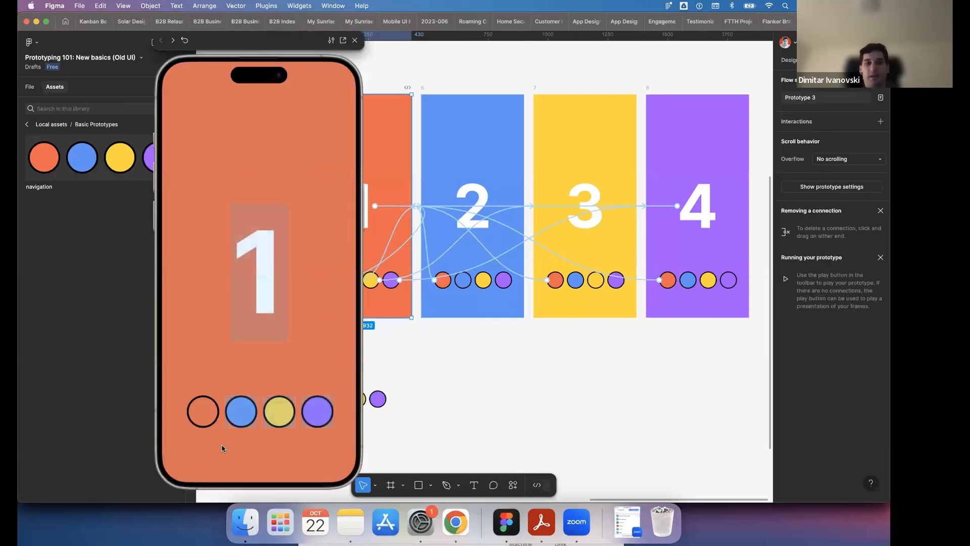
{"action": "left_click", "coordinate": [239, 417]}
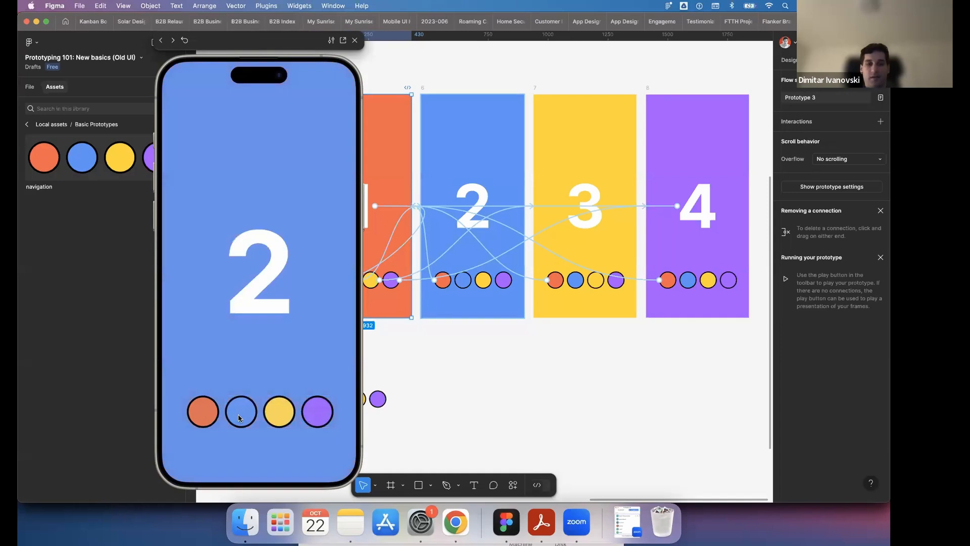
{"action": "left_click", "coordinate": [241, 416]}
{"action": "left_click", "coordinate": [279, 414]}
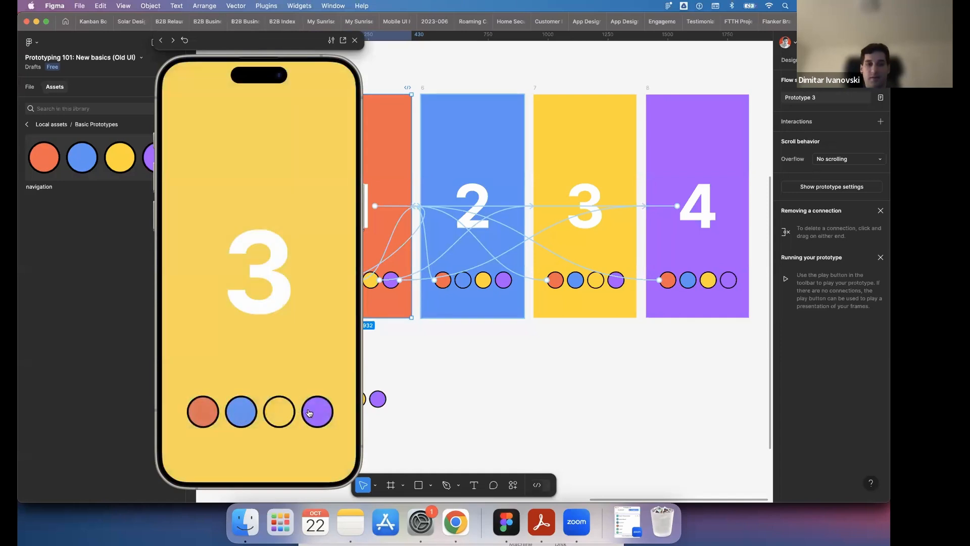
{"action": "left_click", "coordinate": [309, 414]}
{"action": "left_click", "coordinate": [279, 415]}
{"action": "left_click", "coordinate": [192, 411]}
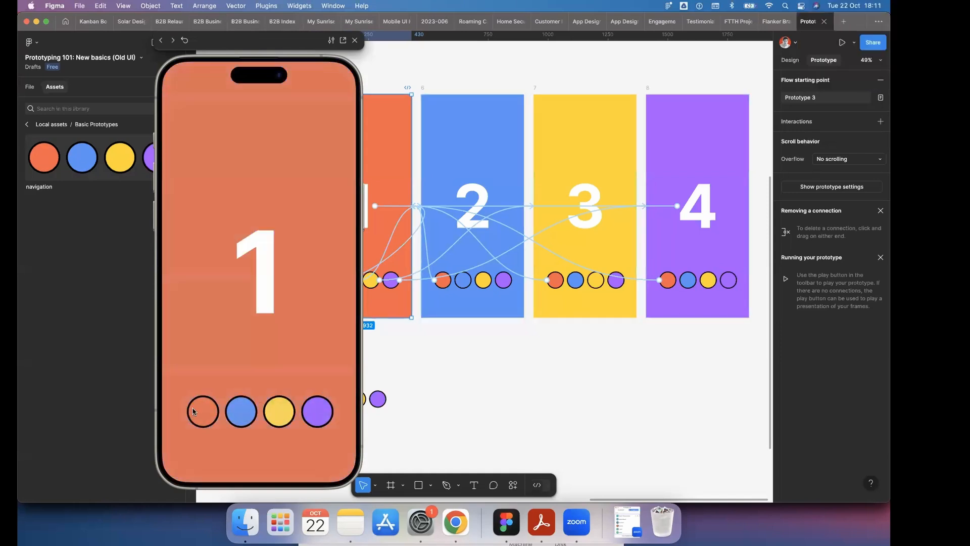
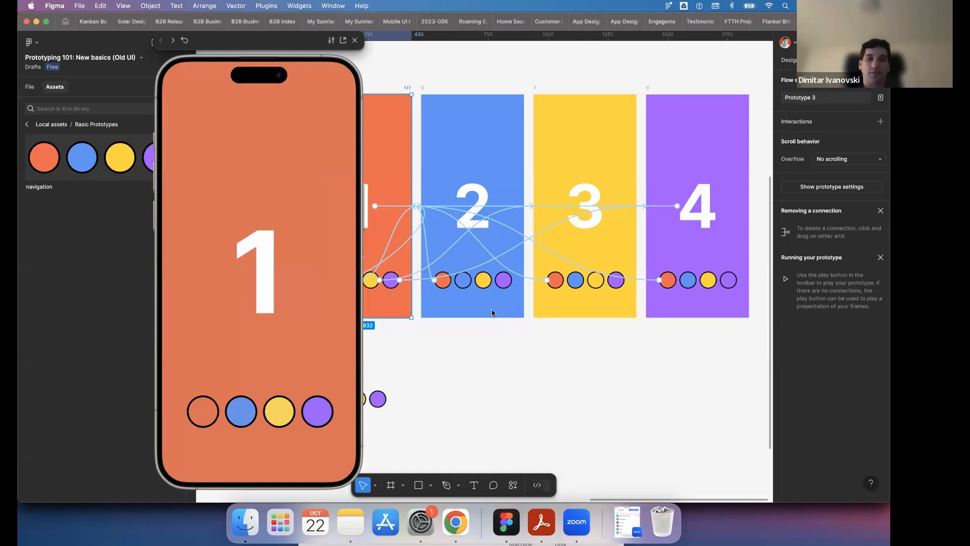
- Close the Prototype 3 preview and switch from the prototype settings to the design properties
{"action": "left_click", "coordinate": [504, 366]}
{"action": "scroll", "coordinate": [448, 323], "scroll_direction": "down", "scroll_amount": 3}
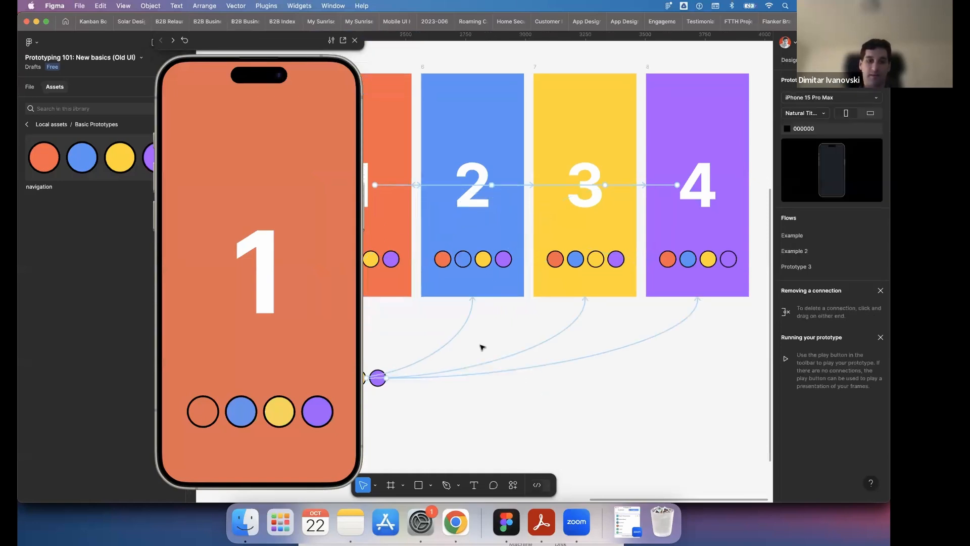
{"action": "left_click", "coordinate": [356, 43]}
{"action": "scroll", "coordinate": [506, 268], "scroll_direction": "up", "scroll_amount": 5}
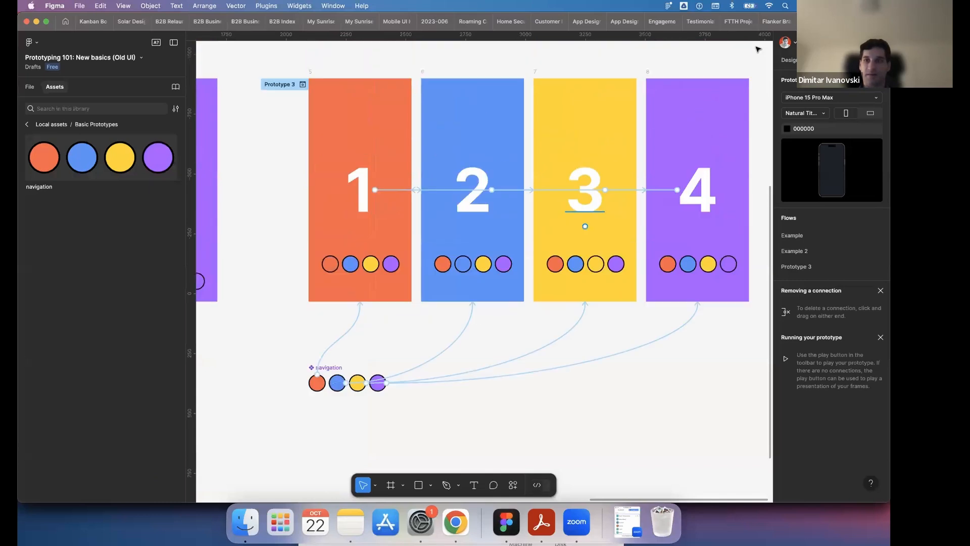
{"action": "left_click", "coordinate": [795, 61]}
{"action": "scroll", "coordinate": [457, 335], "scroll_direction": "down", "scroll_amount": 4}
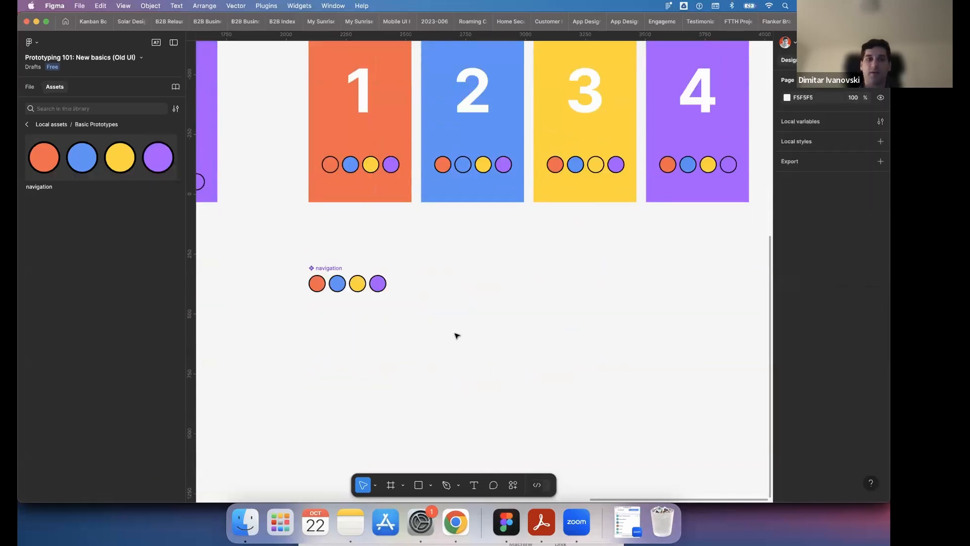
{"action": "scroll", "coordinate": [457, 336], "scroll_direction": "up", "scroll_amount": 3}
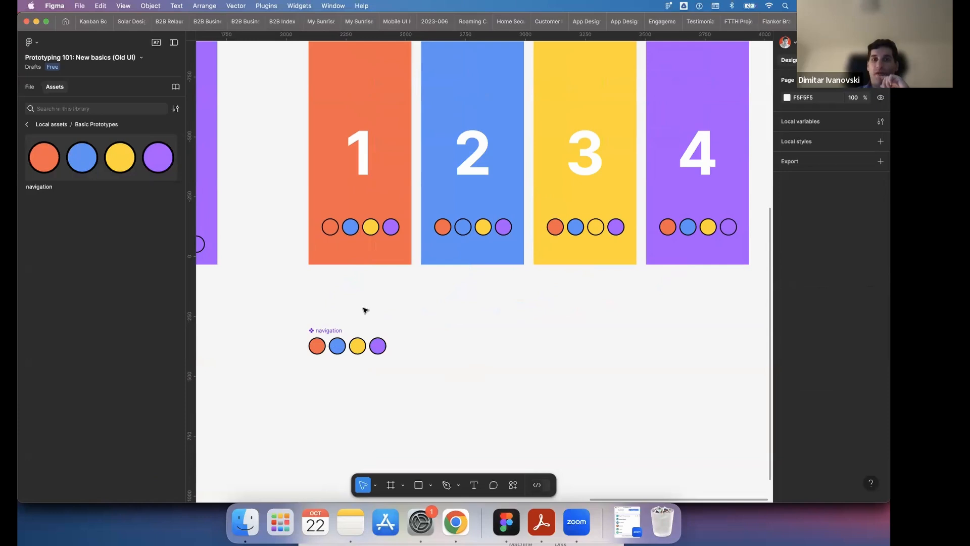
- Draw a rectangle about 114 × 104 on the empty canvas beside the navigation component, below frame 6
{"action": "left_click", "coordinate": [419, 485]}
{"action": "left_click_drag", "start_coordinate": [456, 337], "coordinate": [484, 362]}
{"action": "left_click", "coordinate": [502, 353]}
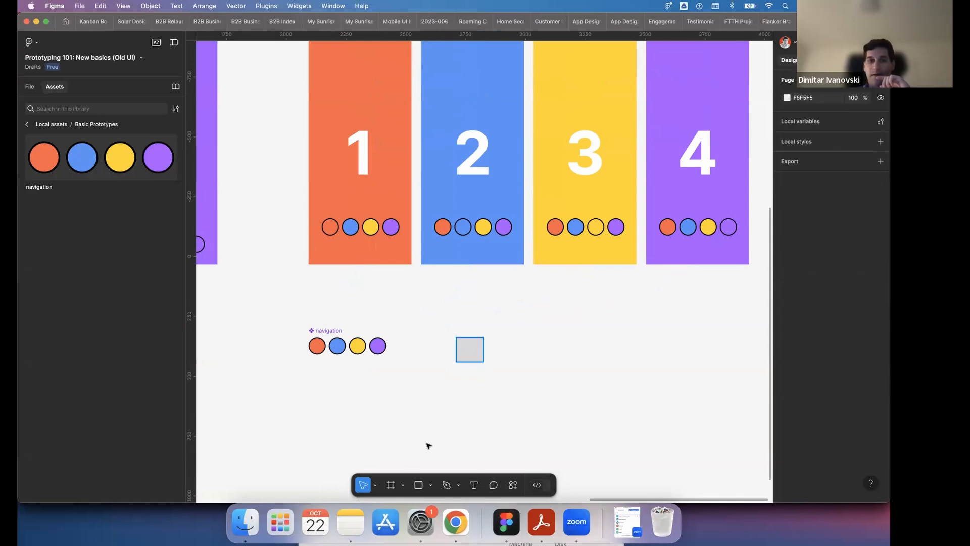
{"action": "left_click", "coordinate": [468, 354]}
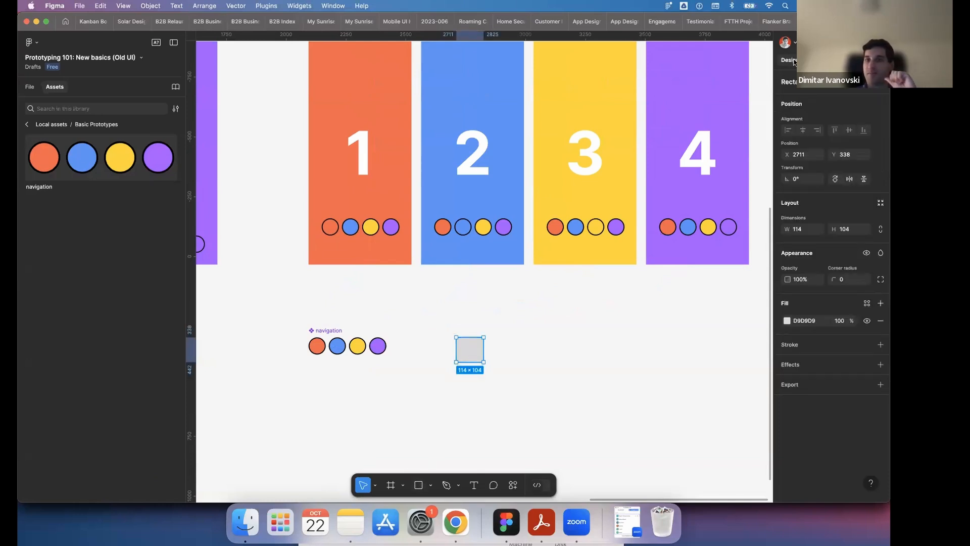
{"action": "left_click", "coordinate": [526, 334]}
{"action": "left_click", "coordinate": [478, 352]}
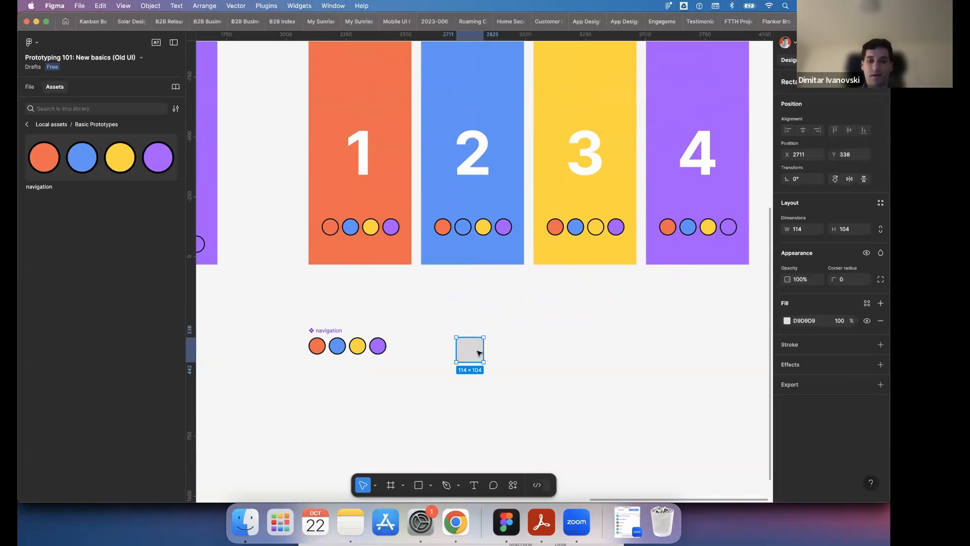
- Make evenly spaced copies of the grey rectangle in a row, keeping only the first copy and deleting the other two
{"action": "left_click_drag", "start_coordinate": [480, 353], "coordinate": [519, 349]}
{"action": "key", "text": "super+d"}
{"action": "key", "text": "super+d"}
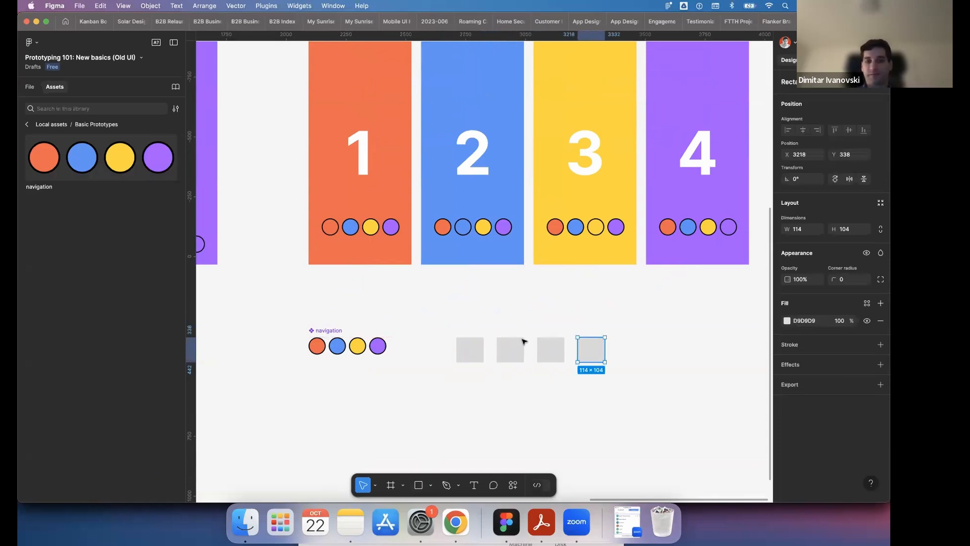
{"action": "left_click", "coordinate": [474, 355]}
{"action": "left_click", "coordinate": [517, 332]}
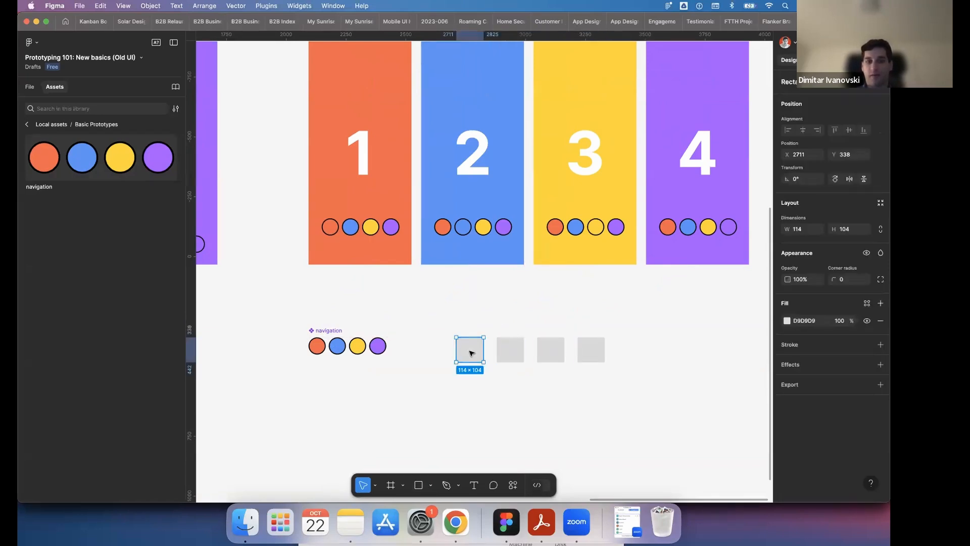
{"action": "left_click", "coordinate": [471, 354]}
{"action": "left_click_drag", "start_coordinate": [619, 319], "coordinate": [551, 374]}
{"action": "key", "text": "Delete"}
- Set the fill of the copied rectangle to red C30B0B
{"action": "left_click", "coordinate": [504, 351]}
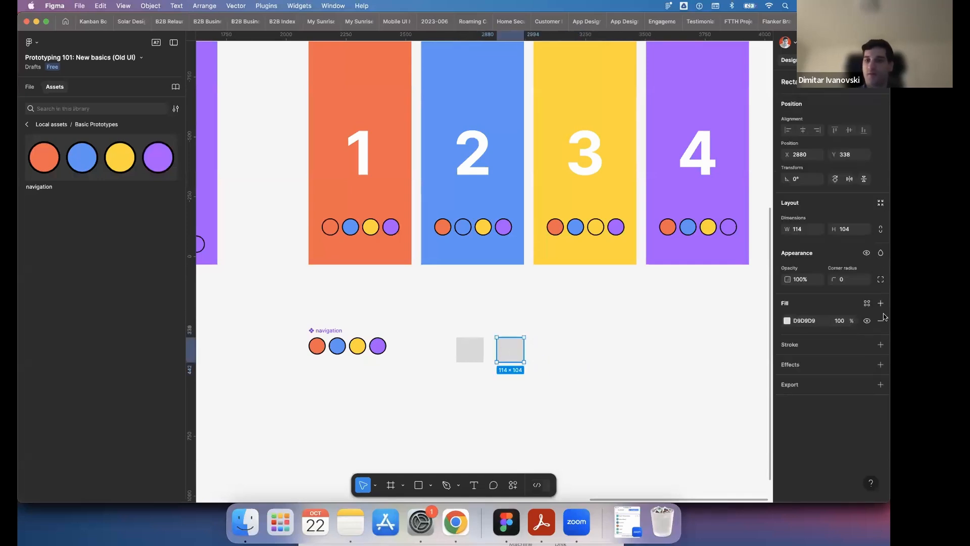
{"action": "left_click", "coordinate": [786, 321]}
{"action": "left_click", "coordinate": [762, 327]}
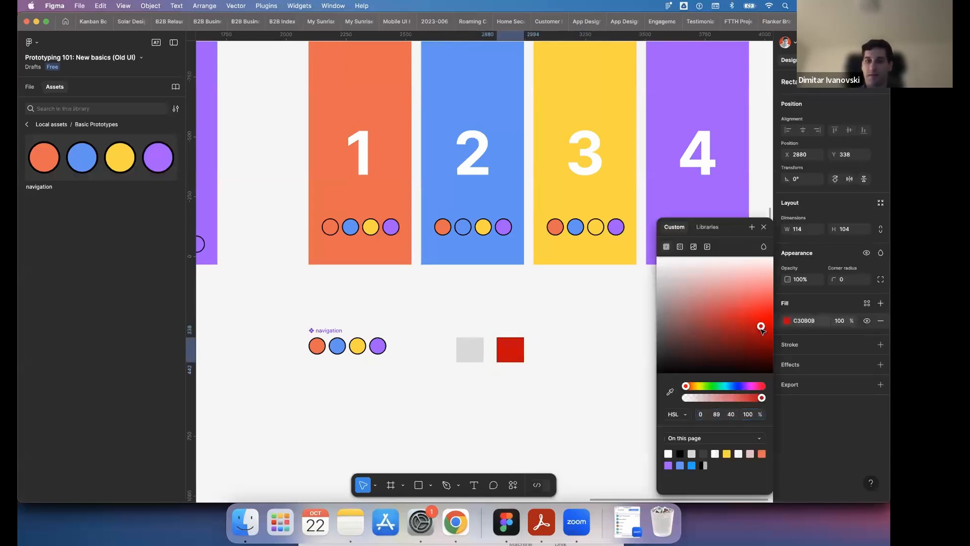
{"action": "left_click", "coordinate": [596, 350]}
- Wrap the red rectangle and the grey rectangle each in its own frame
{"action": "left_click", "coordinate": [518, 350]}
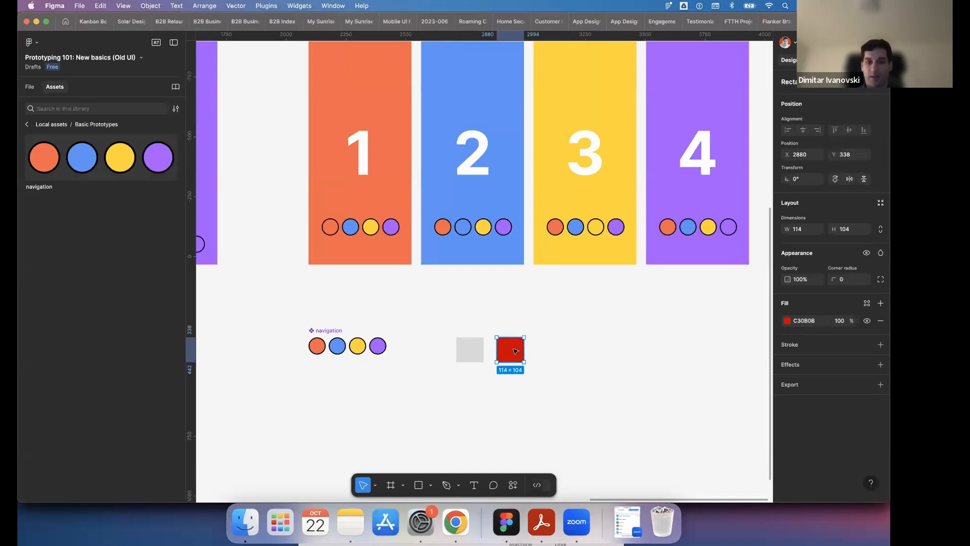
{"action": "right_click", "coordinate": [515, 352]}
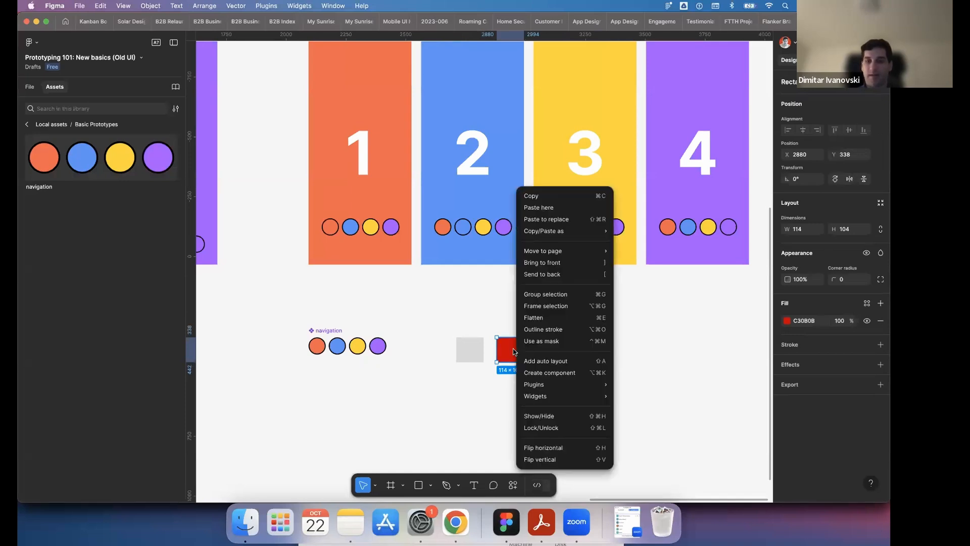
{"action": "left_click", "coordinate": [534, 306]}
{"action": "right_click", "coordinate": [480, 349]}
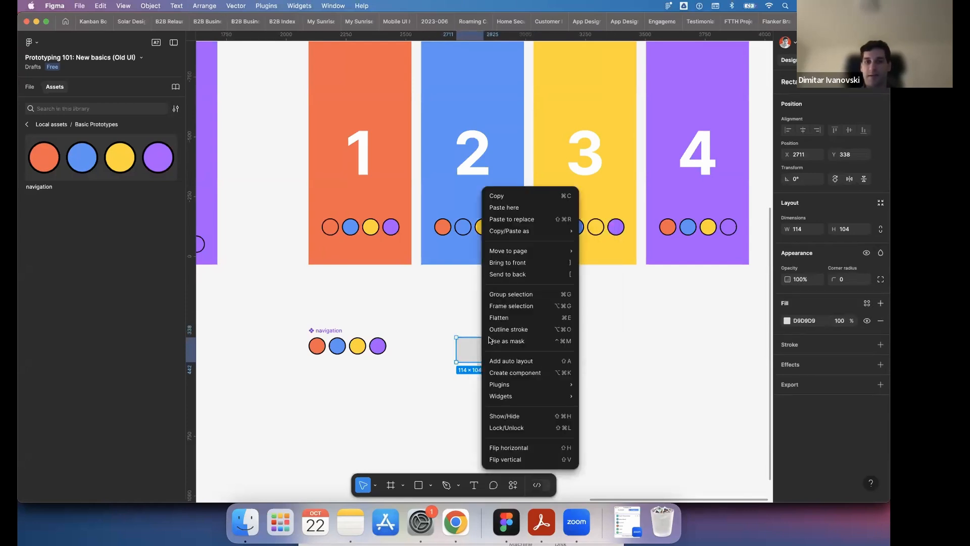
{"action": "left_click", "coordinate": [513, 306]}
{"action": "left_click", "coordinate": [565, 322]}
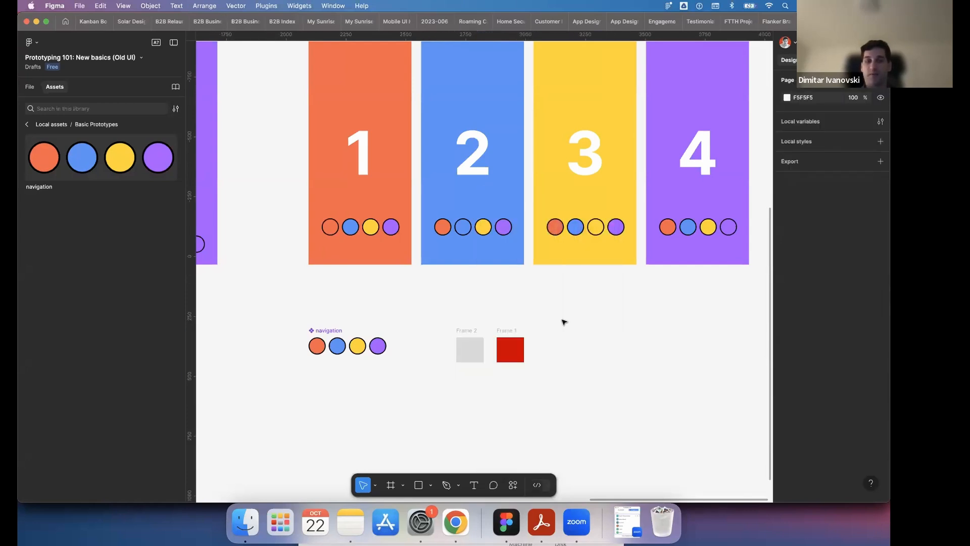
- Turn the grey frame and the red frame into two separate components
{"action": "left_click_drag", "start_coordinate": [433, 313], "coordinate": [568, 393]}
{"action": "left_click", "coordinate": [466, 349]}
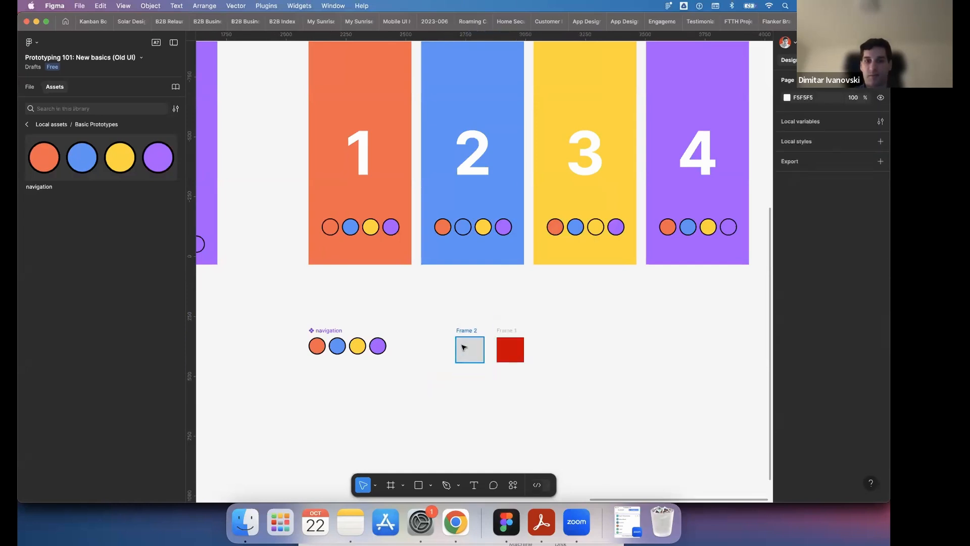
{"action": "right_click", "coordinate": [462, 348]}
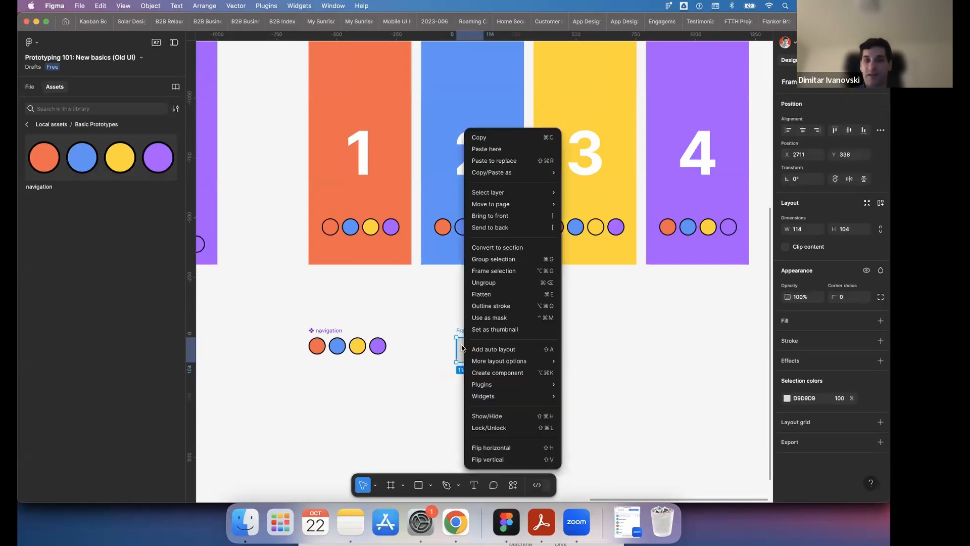
{"action": "left_click", "coordinate": [496, 373]}
{"action": "right_click", "coordinate": [503, 354]}
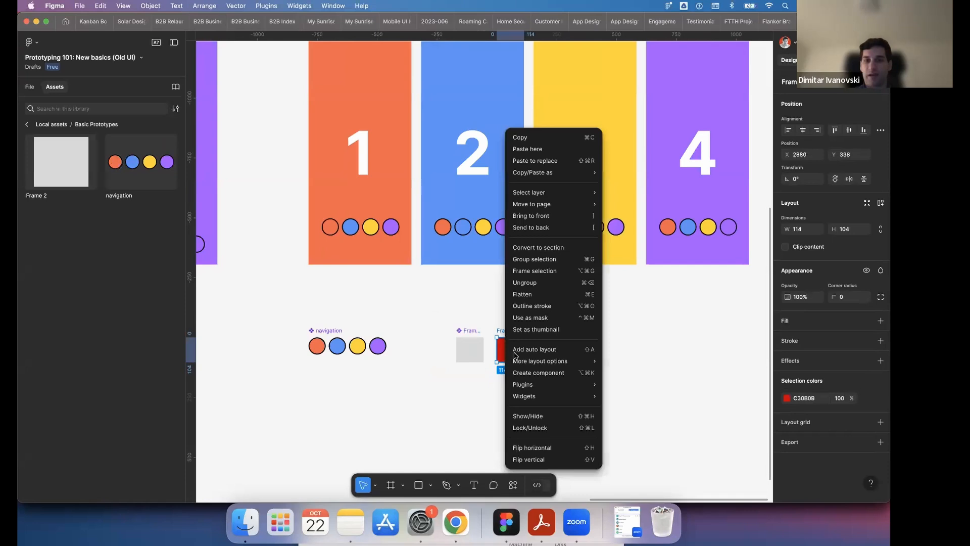
{"action": "left_click", "coordinate": [538, 375]}
{"action": "left_click", "coordinate": [542, 372]}
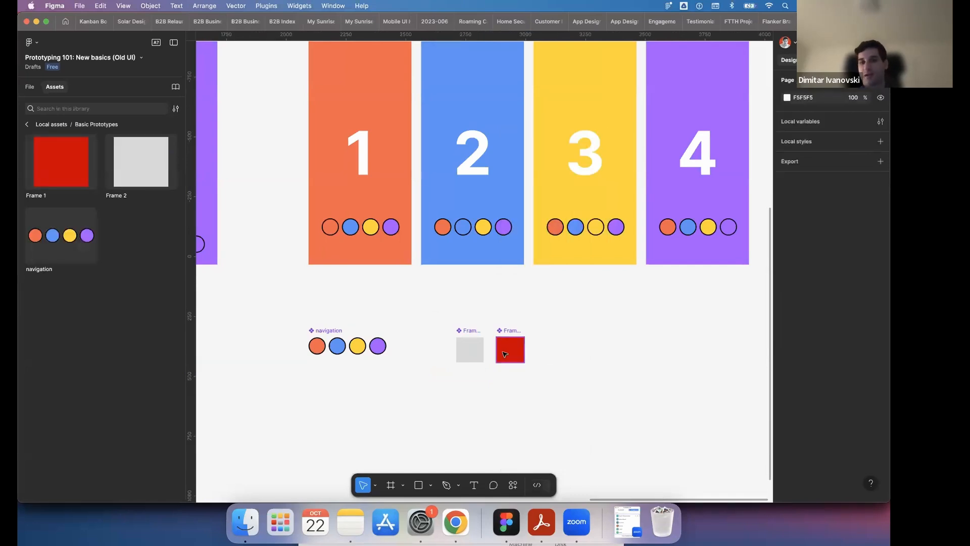
- Rename the grey component as com1 and the red component as com2
{"action": "left_click", "coordinate": [325, 336]}
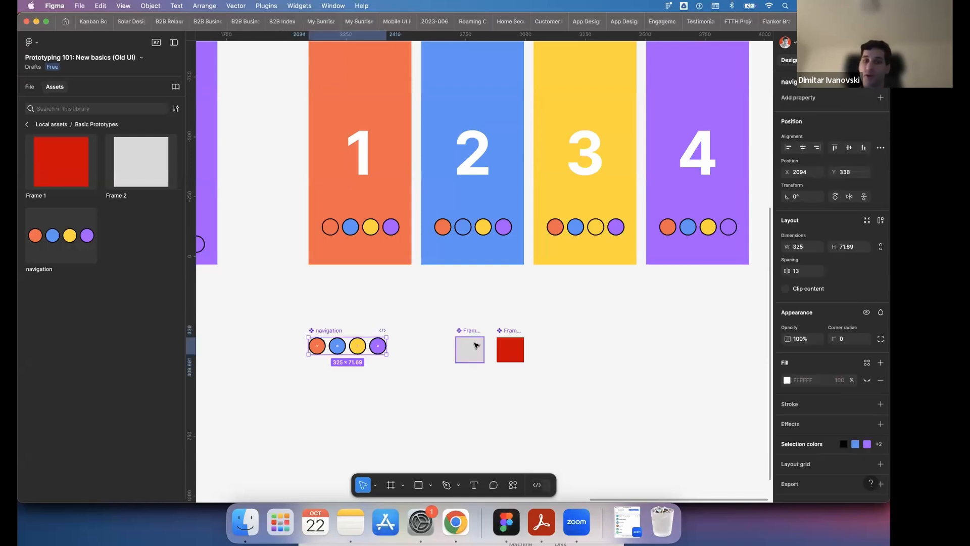
{"action": "scroll", "coordinate": [401, 325], "scroll_direction": "up", "scroll_amount": 3}
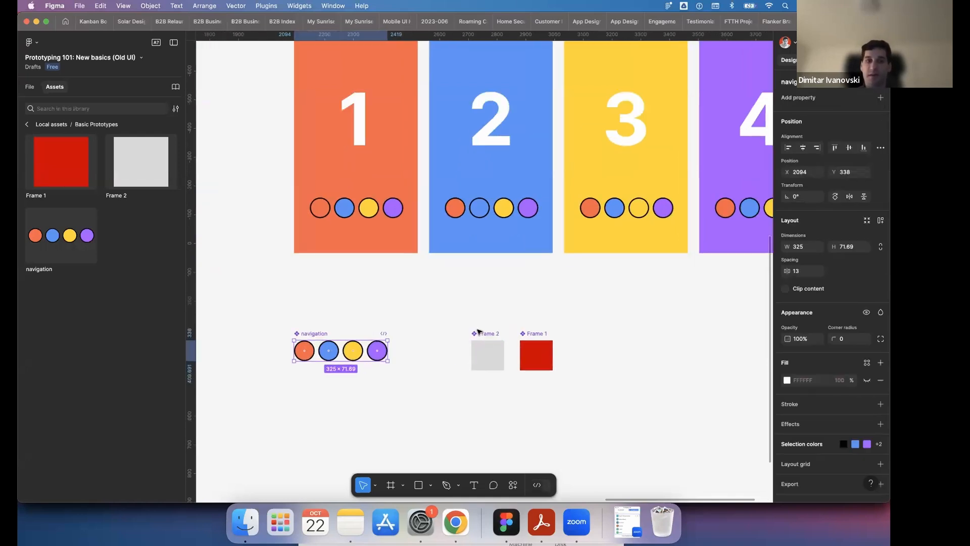
{"action": "scroll", "coordinate": [468, 329], "scroll_direction": "up", "scroll_amount": 2}
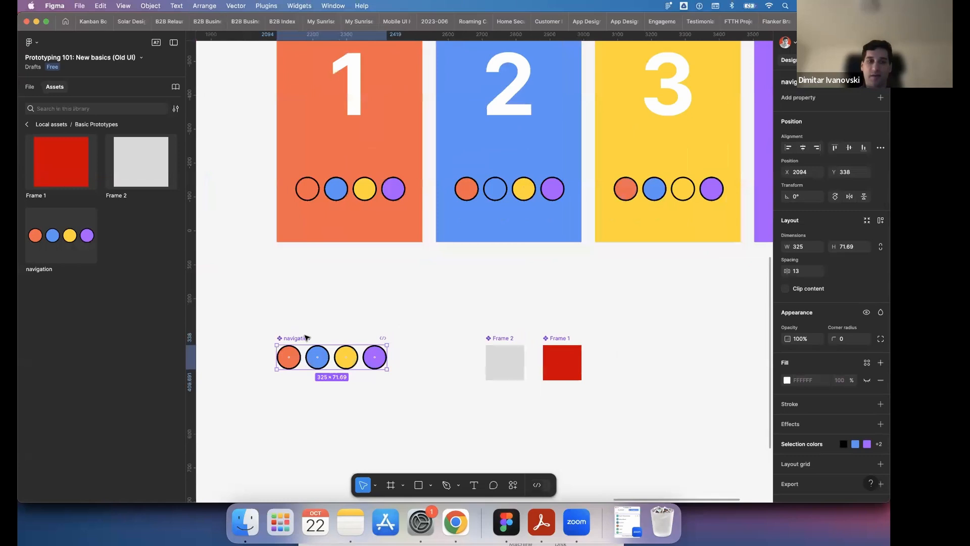
{"action": "double_click", "coordinate": [512, 340]}
{"action": "type", "text": "com1"}
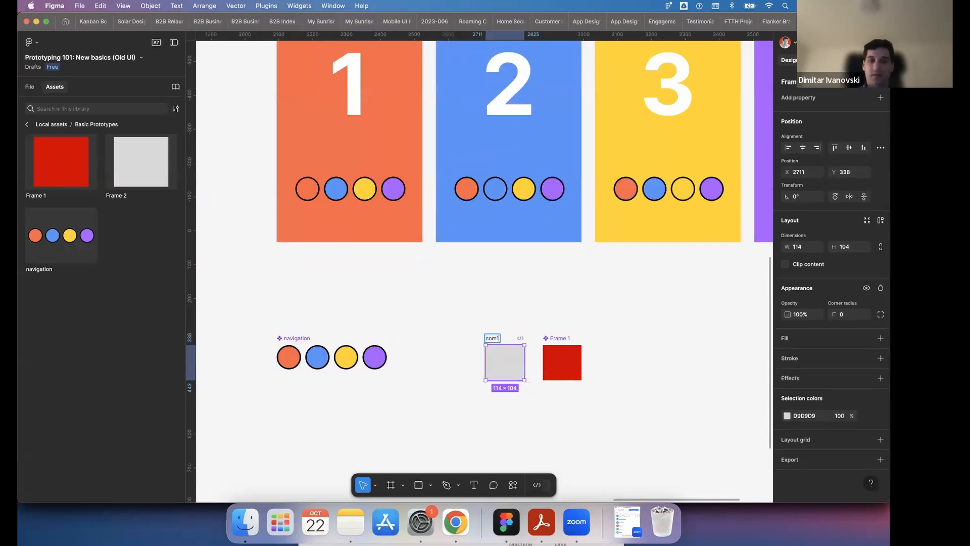
{"action": "double_click", "coordinate": [556, 340]}
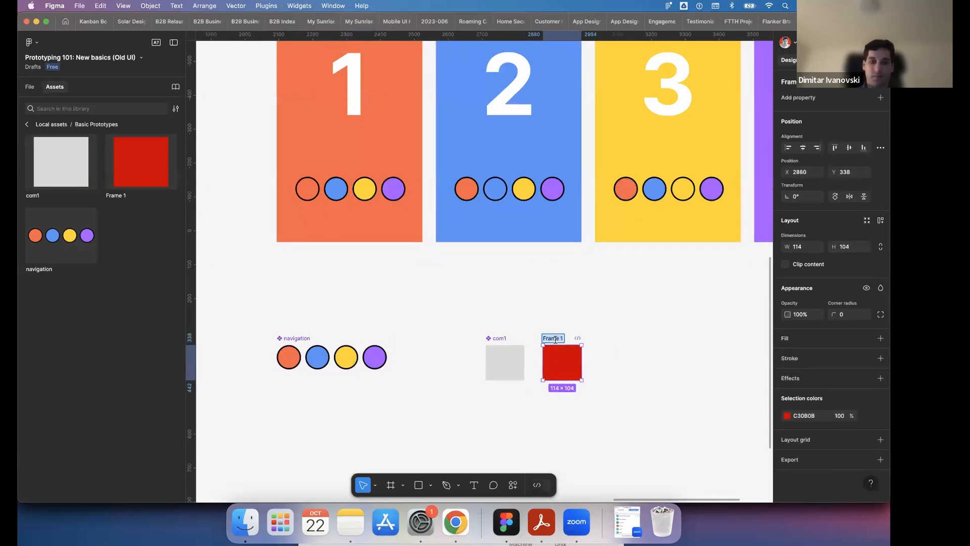
{"action": "type", "text": "com2"}
{"action": "left_click", "coordinate": [458, 310]}
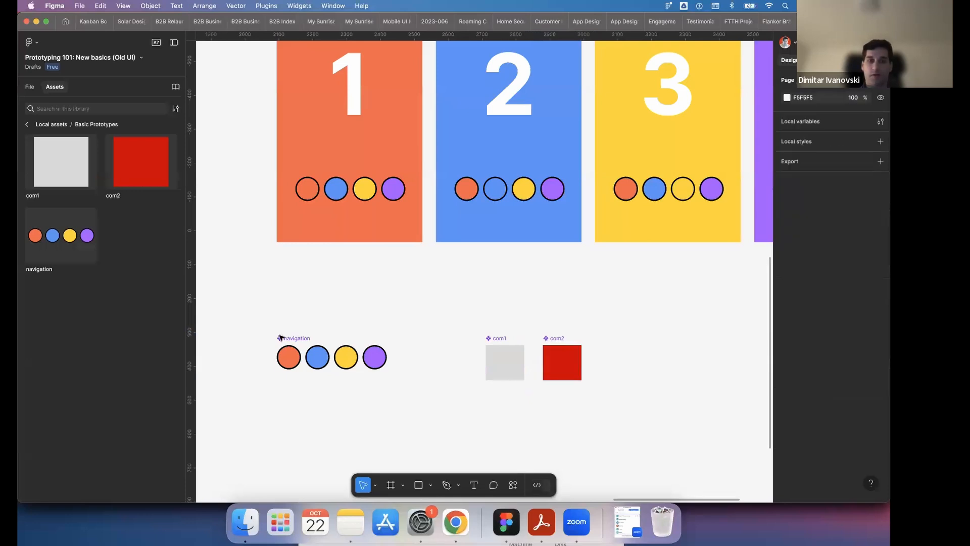
- Rename the navigation component as navigation com3
{"action": "left_click", "coordinate": [286, 337]}
{"action": "key", "text": "Right"}
{"action": "type", "text": "com3"}
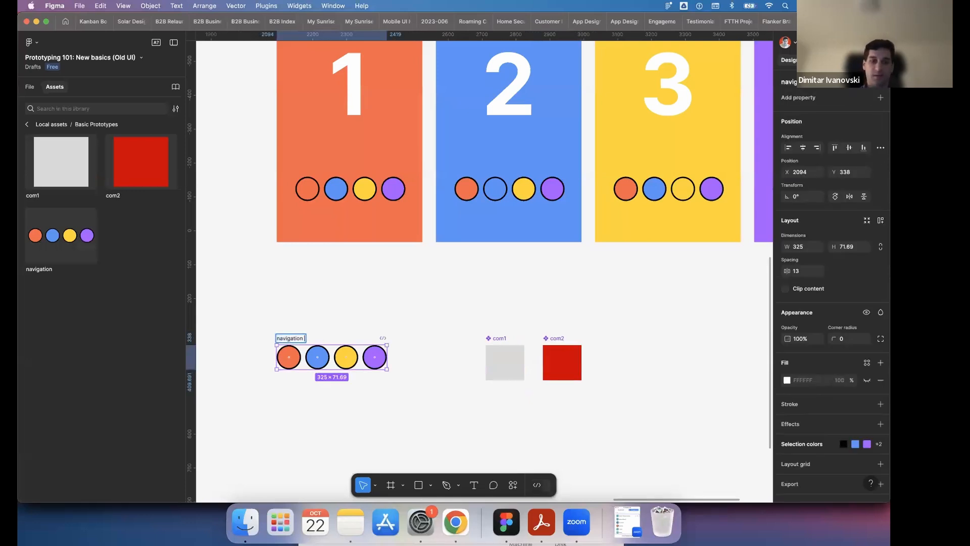
{"action": "left_click", "coordinate": [353, 297]}
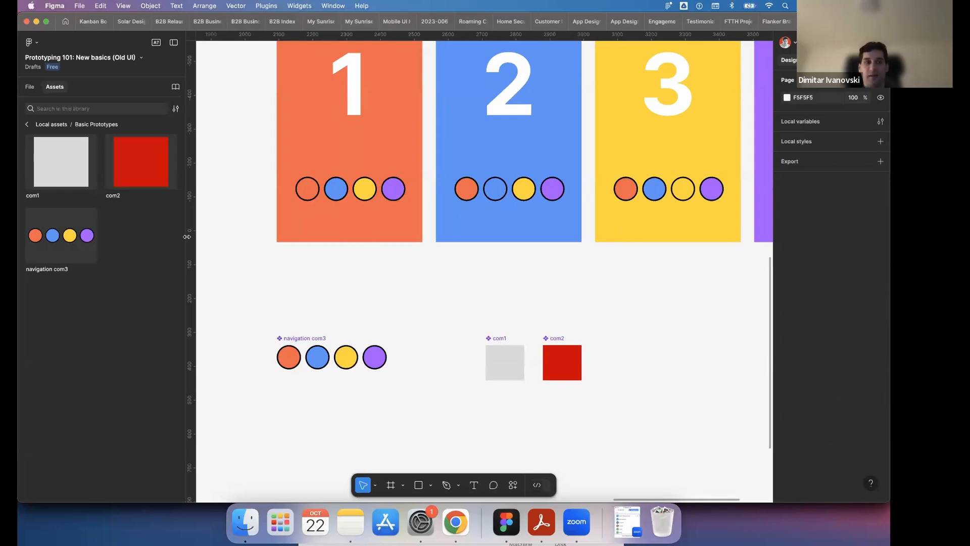
- Browse the local assets to the Basic Prototypes page and place a com2 instance on the canvas beside the main components
{"action": "left_click", "coordinate": [28, 125]}
{"action": "left_click", "coordinate": [28, 125]}
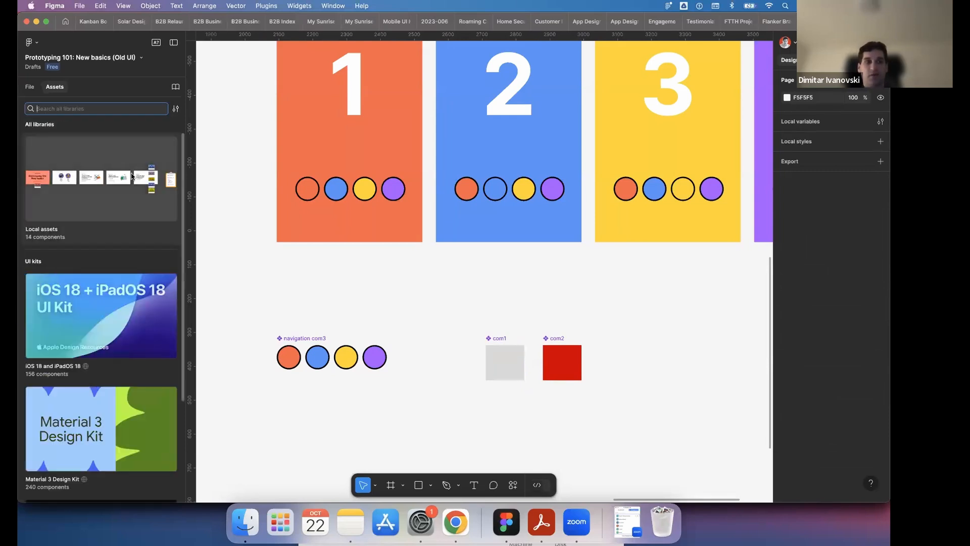
{"action": "left_click", "coordinate": [109, 205]}
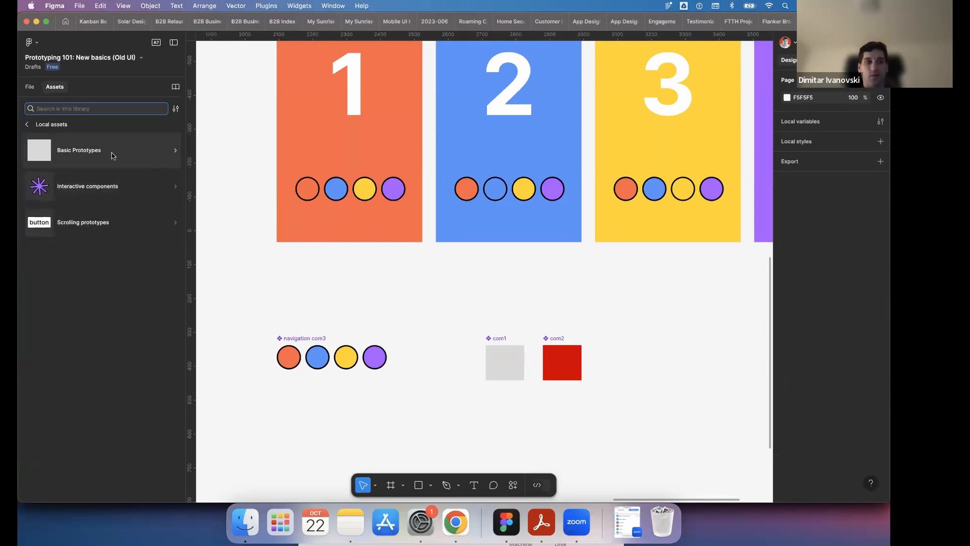
{"action": "left_click", "coordinate": [111, 153]}
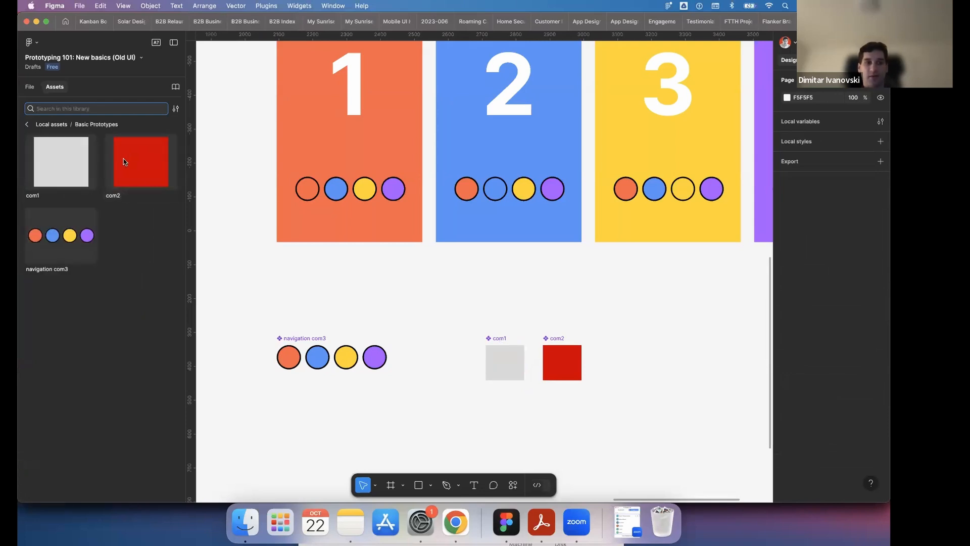
{"action": "left_click_drag", "start_coordinate": [125, 162], "coordinate": [726, 356]}
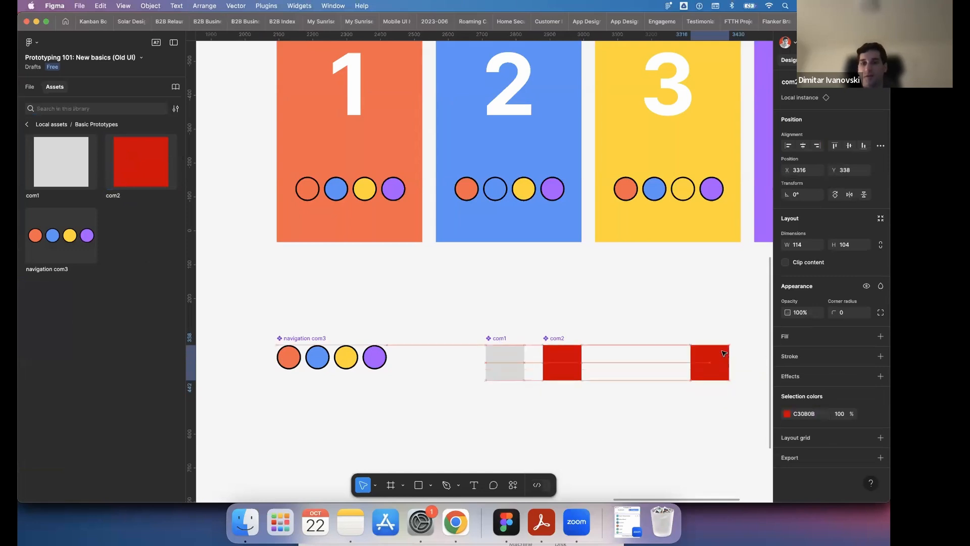
- Change the main com2 component's colour to teal 0BB1C3 and select its instance to check the inherited colour
{"action": "left_click", "coordinate": [554, 342]}
{"action": "left_click", "coordinate": [786, 416]}
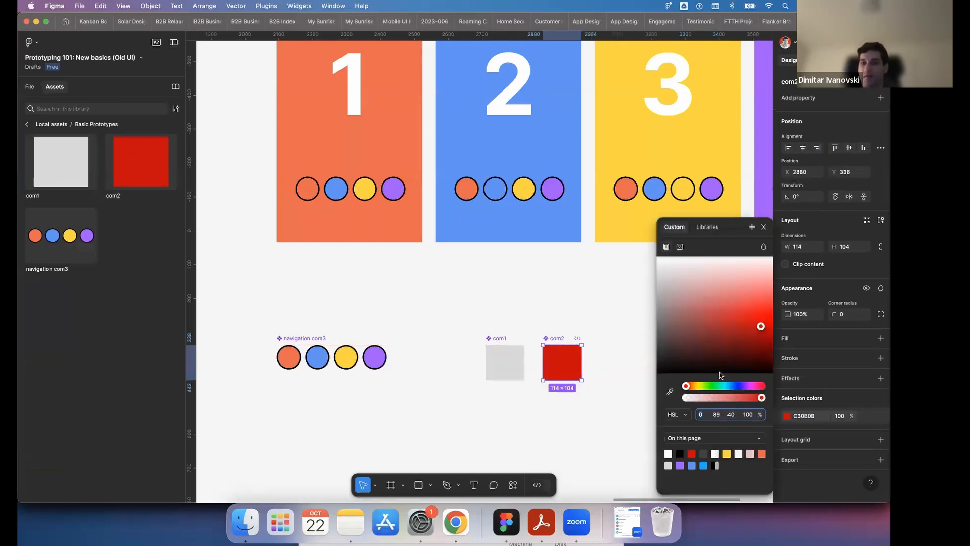
{"action": "left_click", "coordinate": [725, 388]}
{"action": "left_click", "coordinate": [611, 321]}
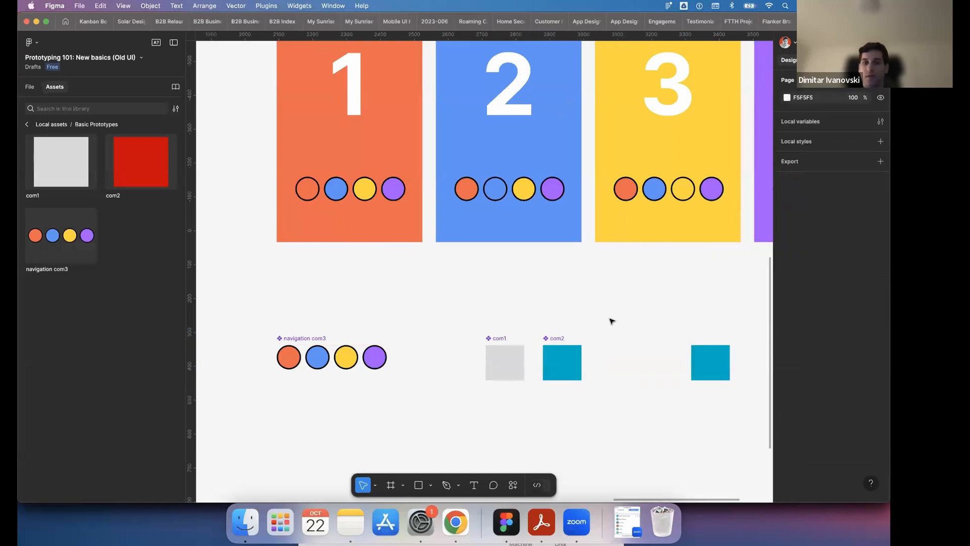
{"action": "scroll", "coordinate": [609, 326], "scroll_direction": "right", "scroll_amount": 5}
{"action": "scroll", "coordinate": [637, 356], "scroll_direction": "left", "scroll_amount": 3}
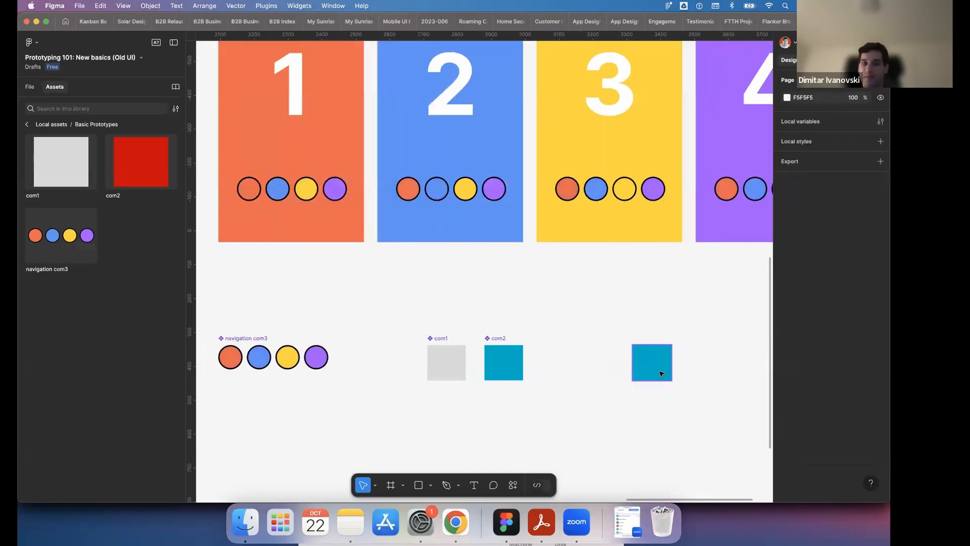
{"action": "left_click", "coordinate": [663, 372]}
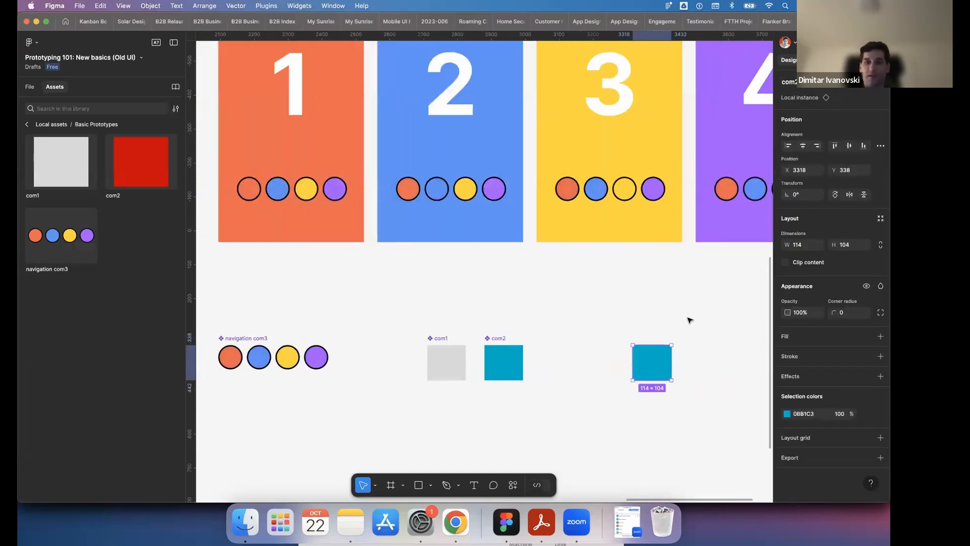
- Delete the com2 instance and change the fill of the yellow circle in the main navigation com3 component to pale yellow FDF1BF
{"action": "key", "text": "BackSpace"}
{"action": "scroll", "coordinate": [427, 316], "scroll_direction": "left", "scroll_amount": 4}
{"action": "left_click", "coordinate": [382, 338]}
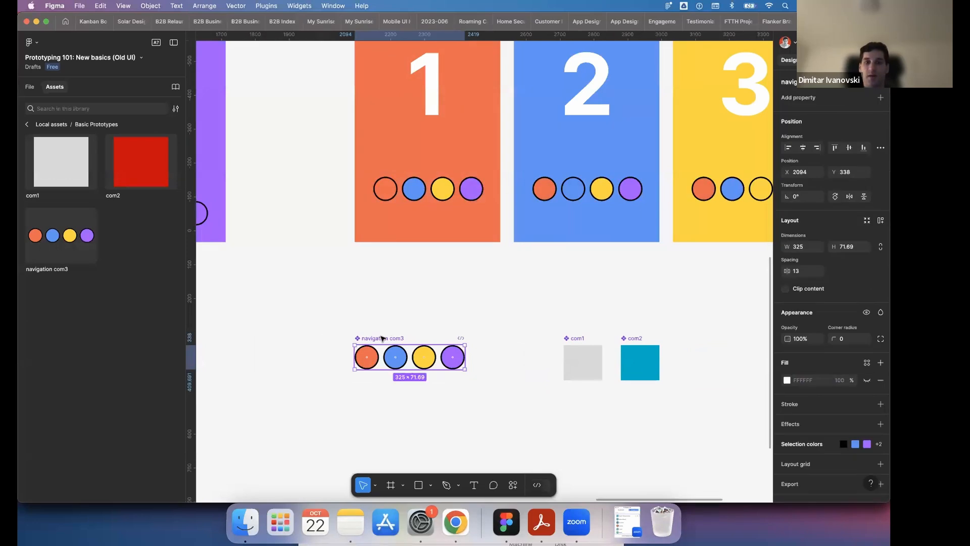
{"action": "left_click", "coordinate": [431, 355]}
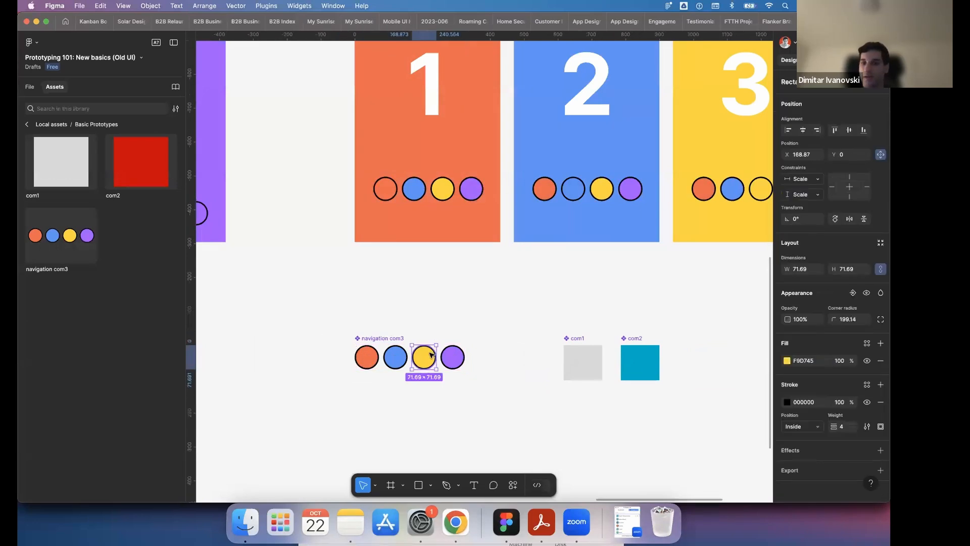
{"action": "left_click", "coordinate": [804, 361]}
{"action": "left_click", "coordinate": [787, 361]}
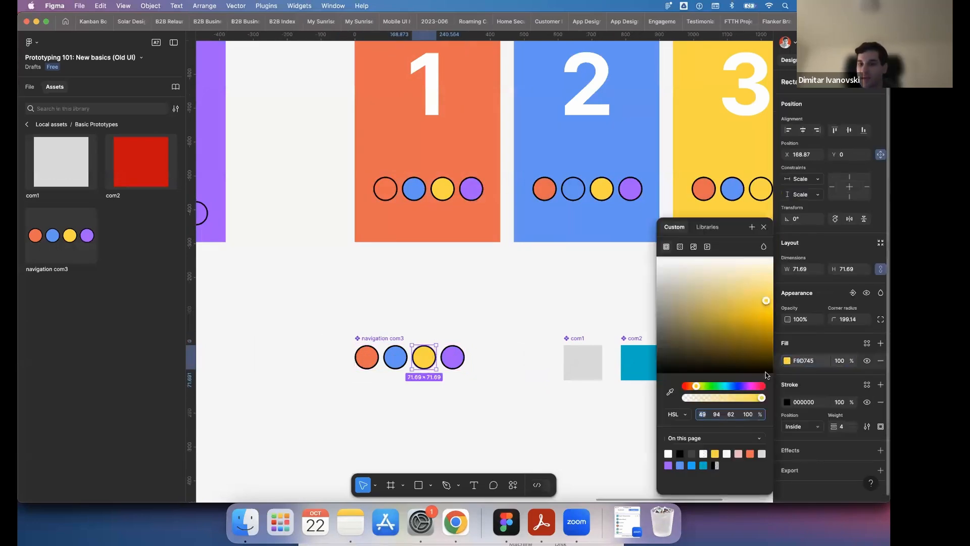
{"action": "left_click_drag", "start_coordinate": [764, 289], "coordinate": [766, 277]}
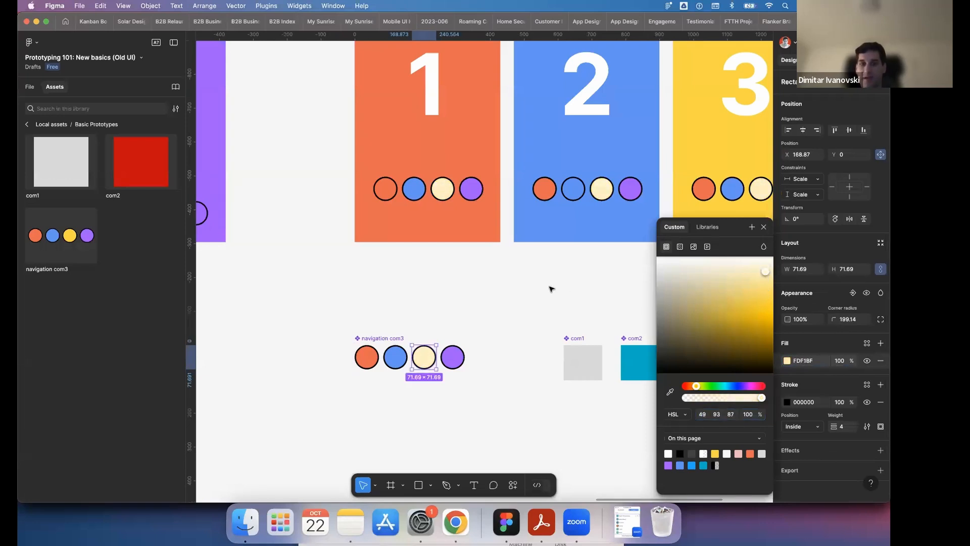
{"action": "left_click", "coordinate": [532, 313]}
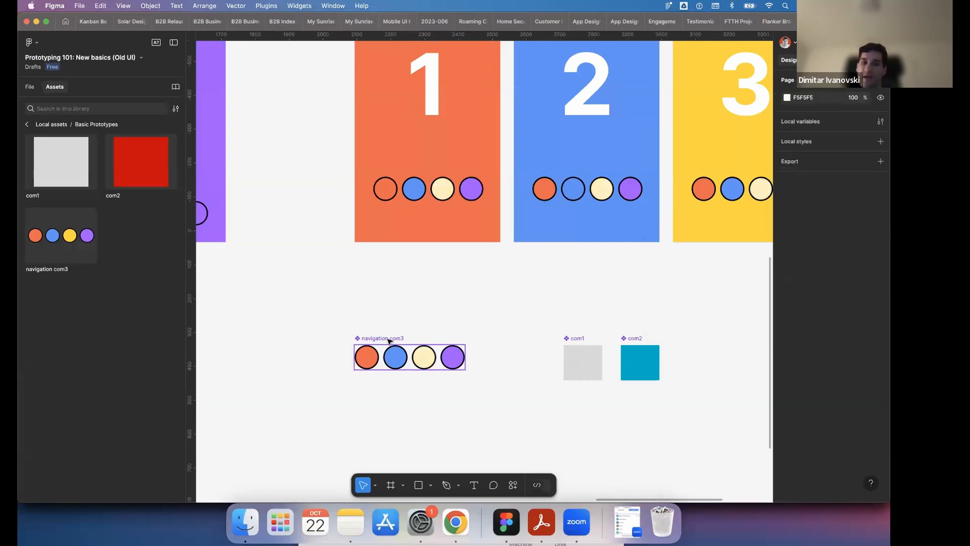
- Check the navigation circles in frames 5 to 8 and inspect the prototype connection of the pale yellow circle in the main component
{"action": "scroll", "coordinate": [389, 340], "scroll_direction": "right", "scroll_amount": 3}
{"action": "scroll", "coordinate": [392, 333], "scroll_direction": "up", "scroll_amount": 5}
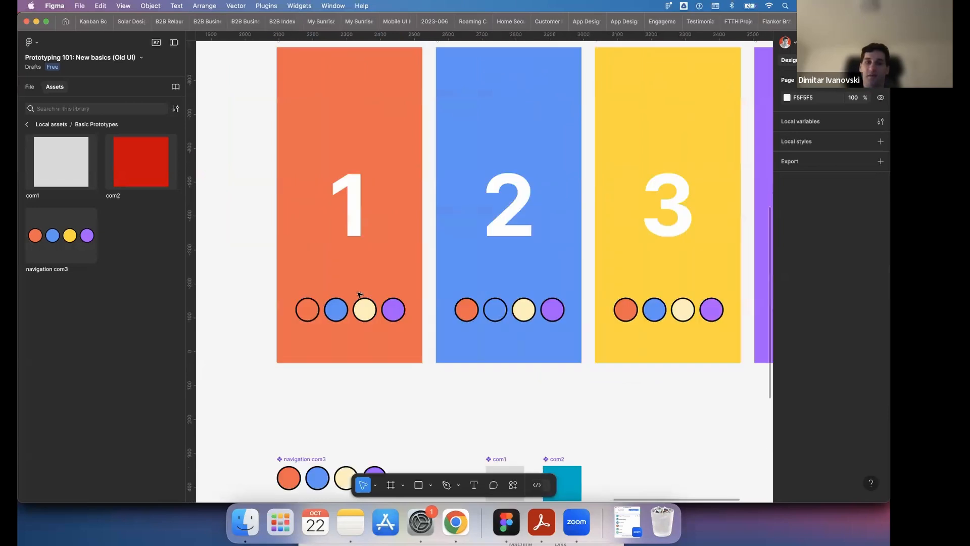
{"action": "scroll", "coordinate": [616, 313], "scroll_direction": "down", "scroll_amount": 3}
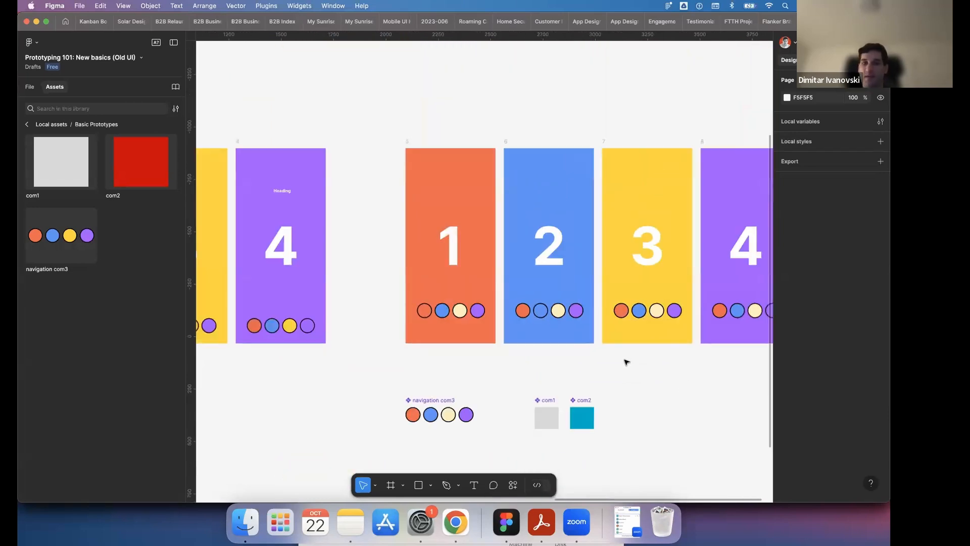
{"action": "scroll", "coordinate": [626, 362], "scroll_direction": "right", "scroll_amount": 3}
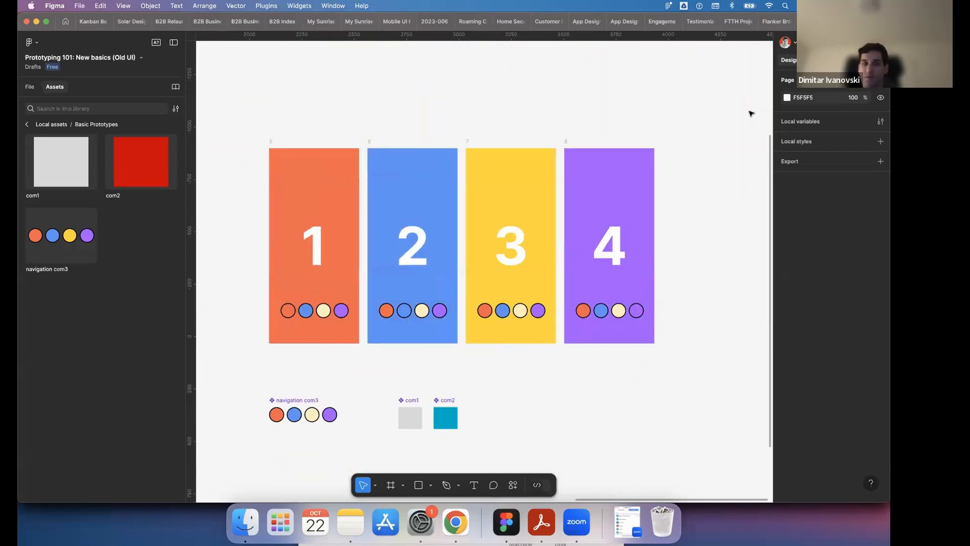
{"action": "key", "text": "shift+e"}
{"action": "scroll", "coordinate": [336, 407], "scroll_direction": "up", "scroll_amount": 3}
{"action": "scroll", "coordinate": [311, 414], "scroll_direction": "up", "scroll_amount": 3}
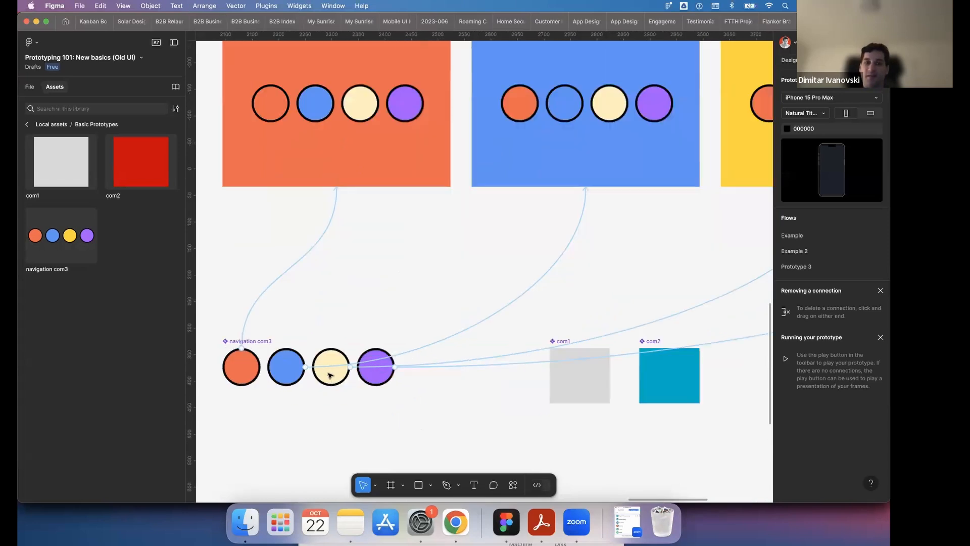
{"action": "left_click", "coordinate": [331, 374]}
{"action": "left_click", "coordinate": [332, 358]}
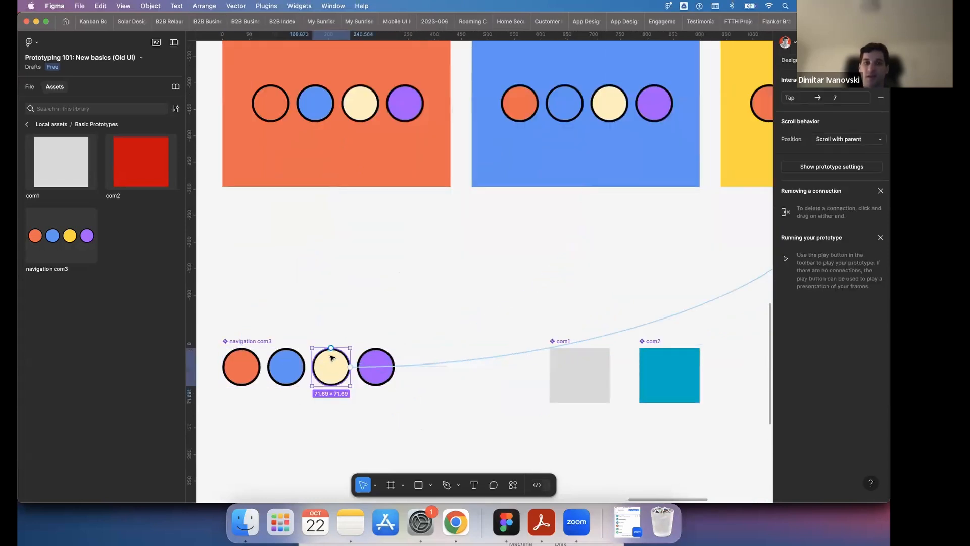
{"action": "scroll", "coordinate": [332, 359], "scroll_direction": "down", "scroll_amount": 5}
{"action": "left_click", "coordinate": [652, 327]}
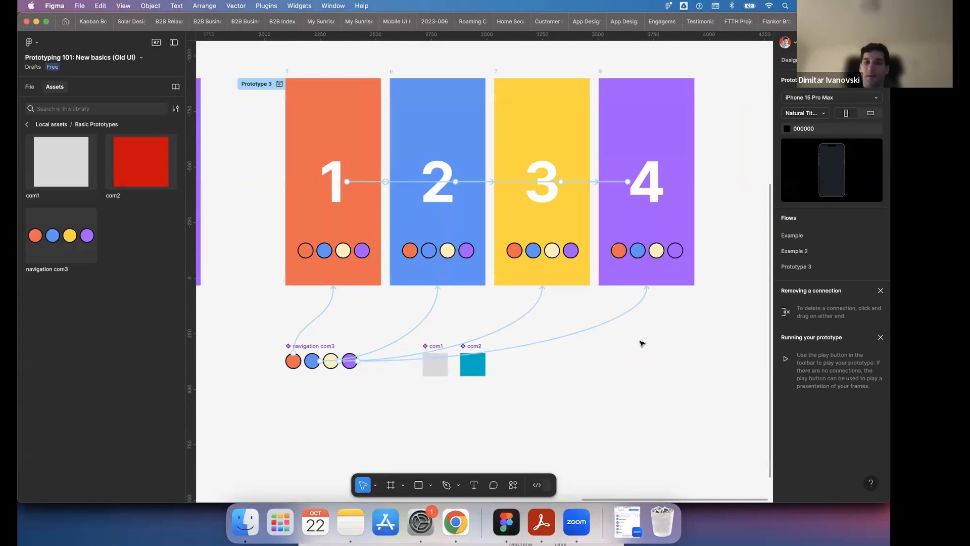
{"action": "left_click", "coordinate": [791, 61]}
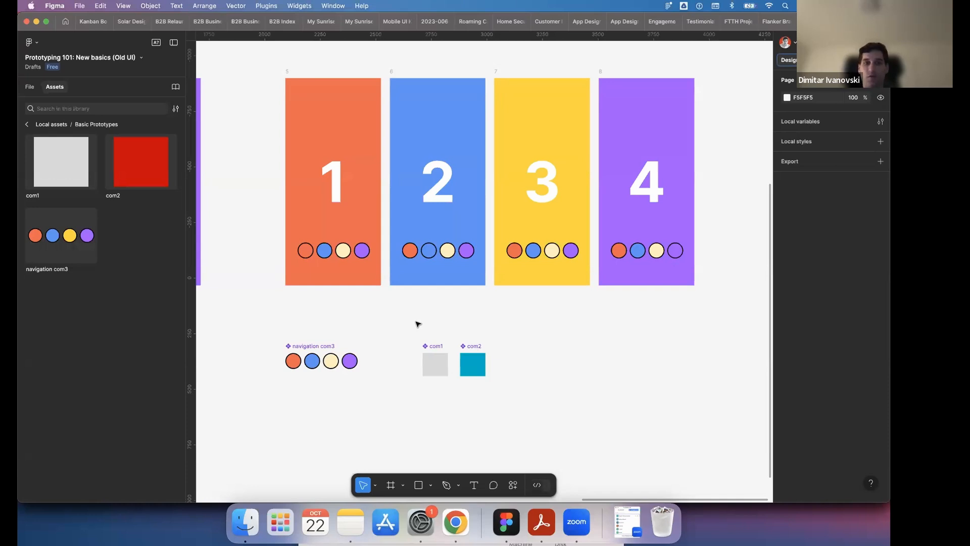
- Show the Example 2 flow's prototype connections and inspect the interaction on the purple circle in frame 2
{"action": "scroll", "coordinate": [417, 323], "scroll_direction": "left", "scroll_amount": 10}
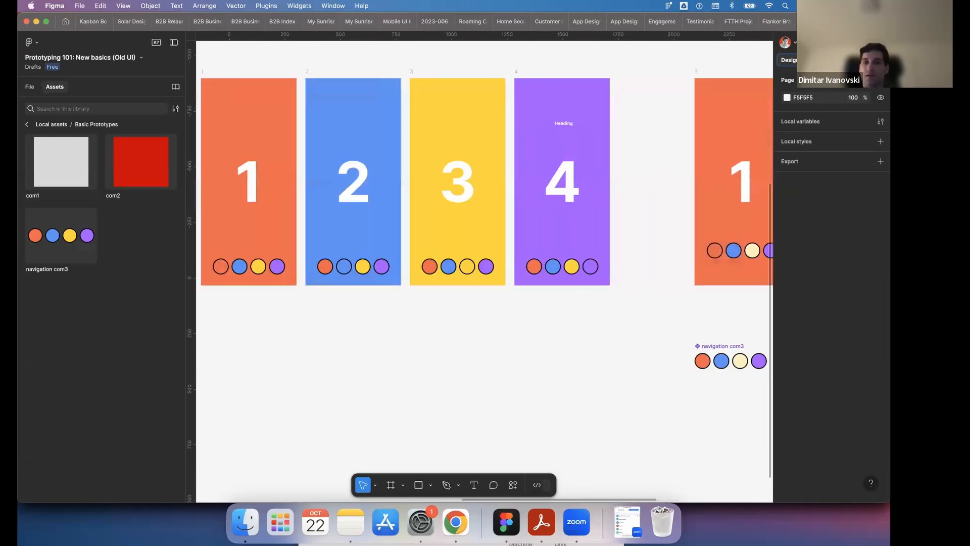
{"action": "key", "text": "shift+e"}
{"action": "scroll", "coordinate": [459, 352], "scroll_direction": "left", "scroll_amount": 5}
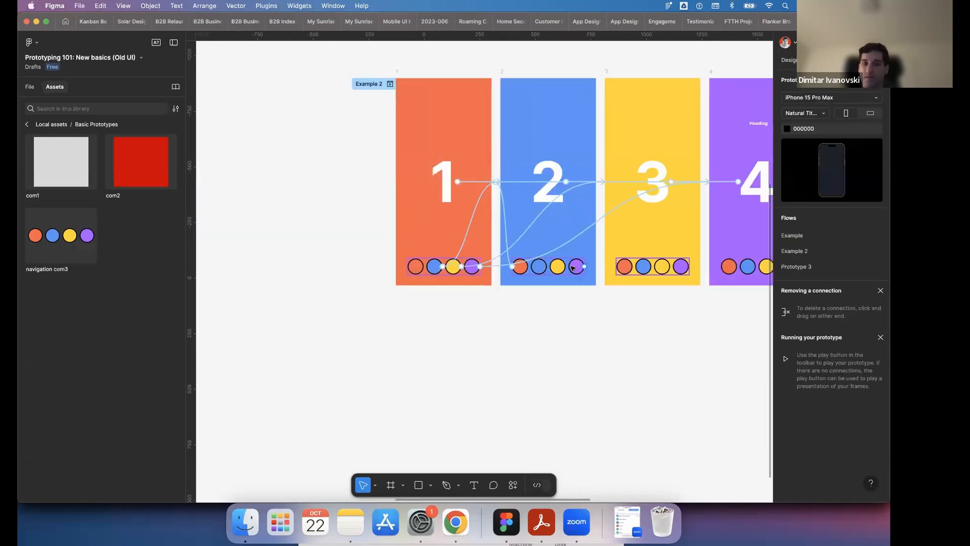
{"action": "left_click", "coordinate": [577, 266]}
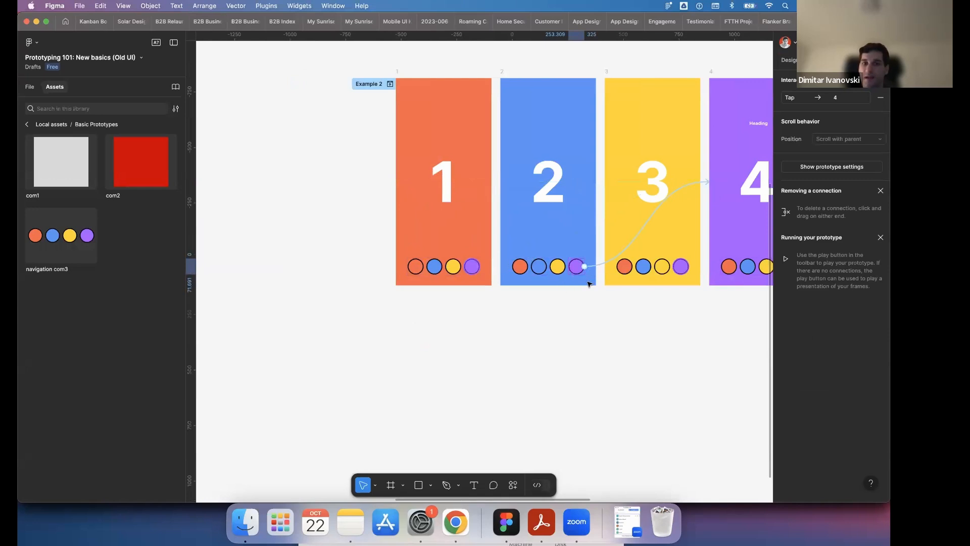
- Connect the yellow circle in frame 3's navigation to frame 4 of the Example 2 flow
{"action": "scroll", "coordinate": [579, 269], "scroll_direction": "right", "scroll_amount": 3}
{"action": "left_click", "coordinate": [527, 268]}
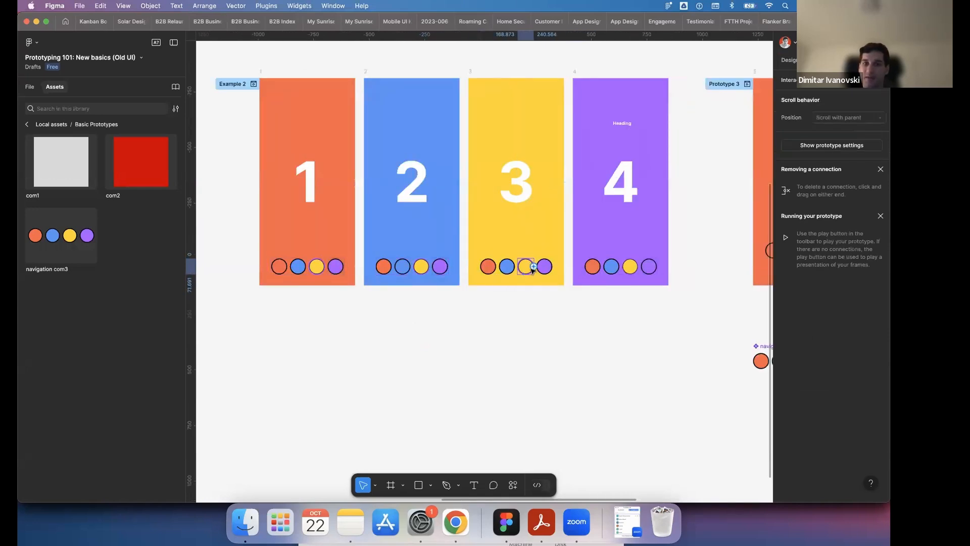
{"action": "left_click_drag", "start_coordinate": [535, 268], "coordinate": [602, 194]}
{"action": "key", "text": "Escape"}
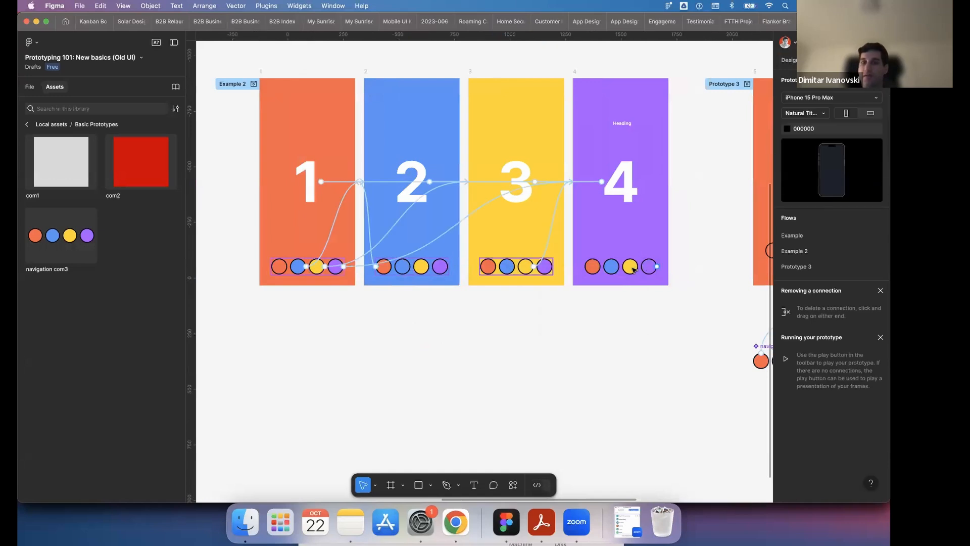
- Add an On tap interaction to the yellow circle in frame 4 with the action Navigate to and destination 1
{"action": "left_click", "coordinate": [634, 271]}
{"action": "left_click", "coordinate": [635, 270]}
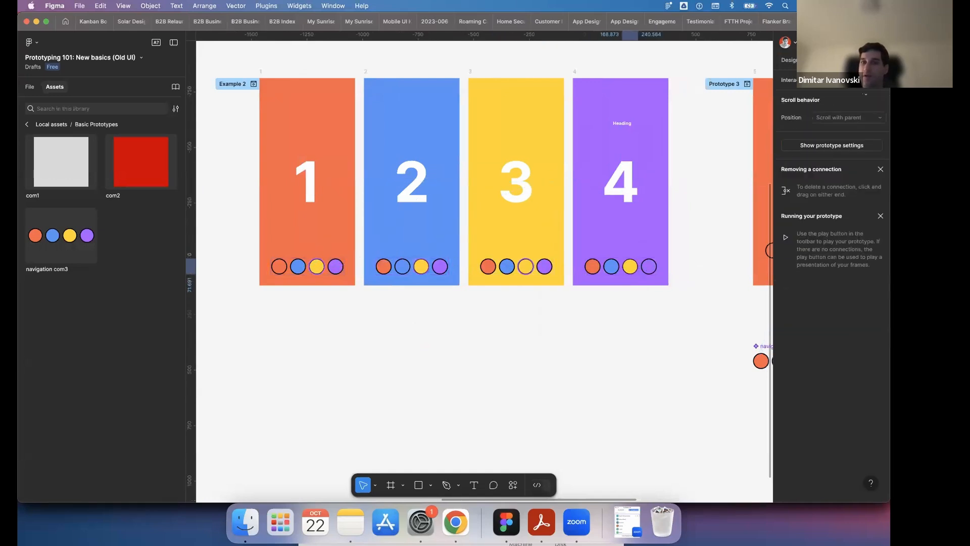
{"action": "left_click", "coordinate": [881, 80]}
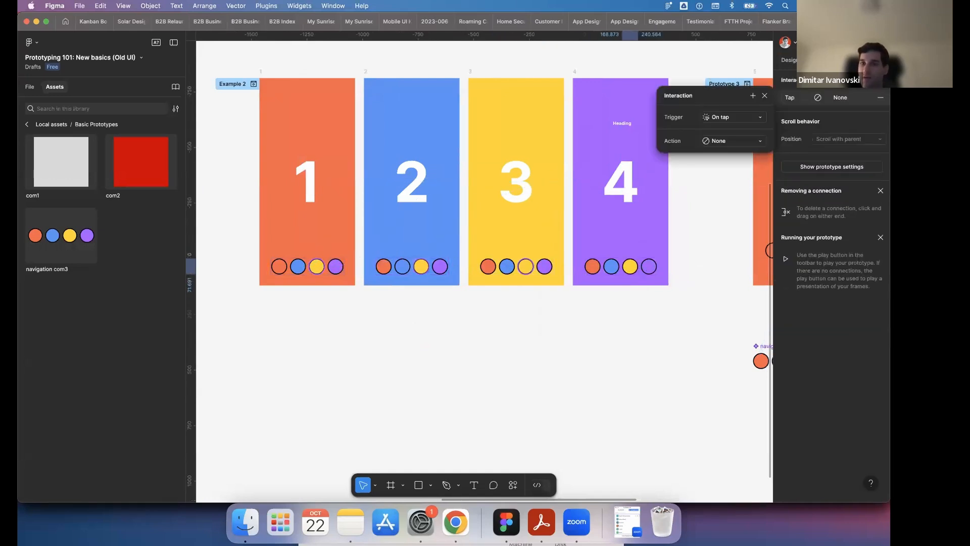
{"action": "left_click", "coordinate": [744, 120]}
{"action": "left_click", "coordinate": [744, 120]}
{"action": "left_click", "coordinate": [736, 141]}
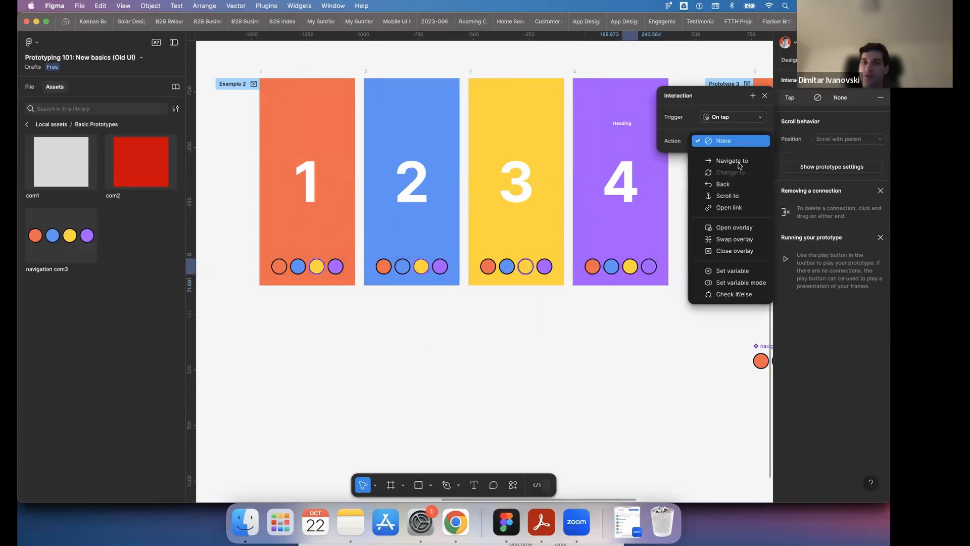
{"action": "left_click", "coordinate": [737, 162]}
{"action": "left_click", "coordinate": [735, 160]}
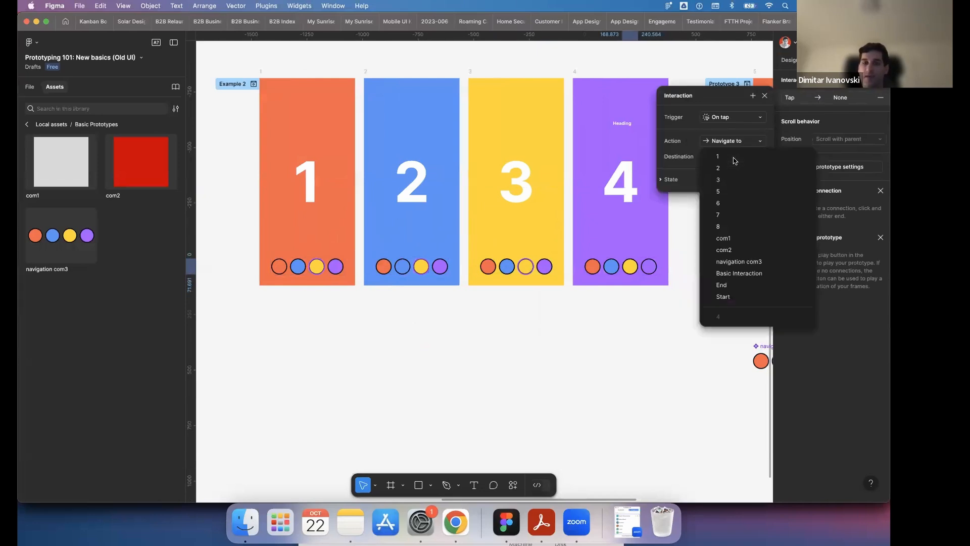
{"action": "left_click", "coordinate": [733, 157]}
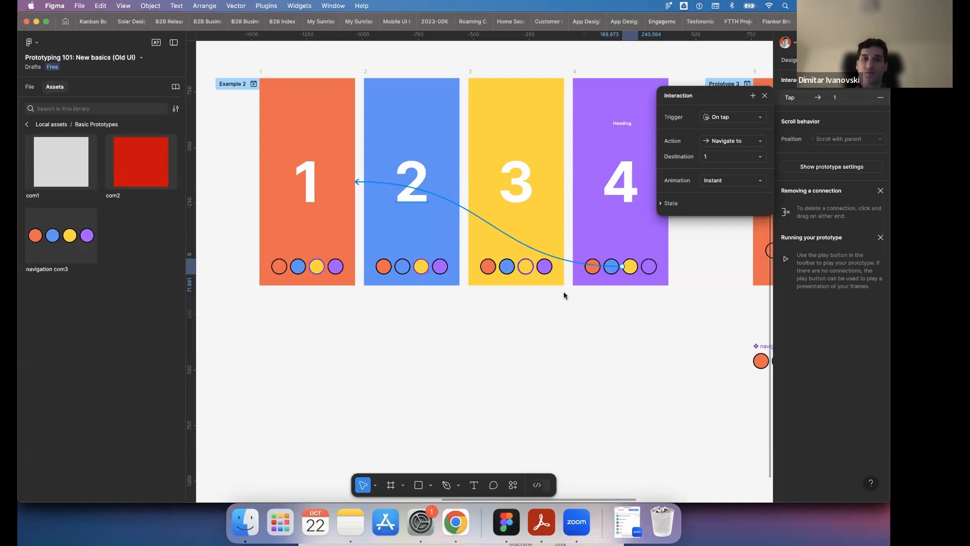
{"action": "left_click", "coordinate": [451, 359]}
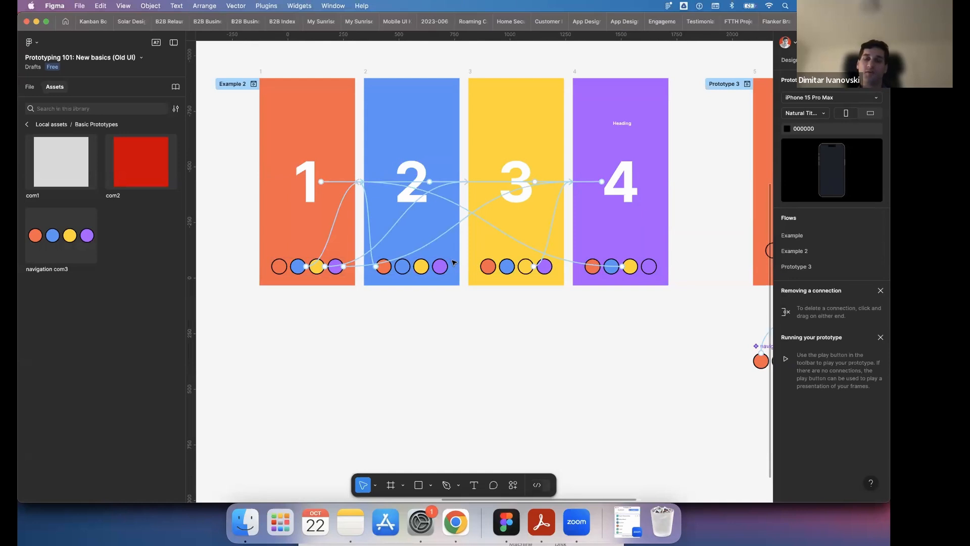
- Examine how the main navigation com3 component connects to the Prototype 3 frames compared with the individually linked Example 2 frames
{"action": "scroll", "coordinate": [454, 262], "scroll_direction": "down", "scroll_amount": 4}
{"action": "scroll", "coordinate": [454, 263], "scroll_direction": "right", "scroll_amount": 4}
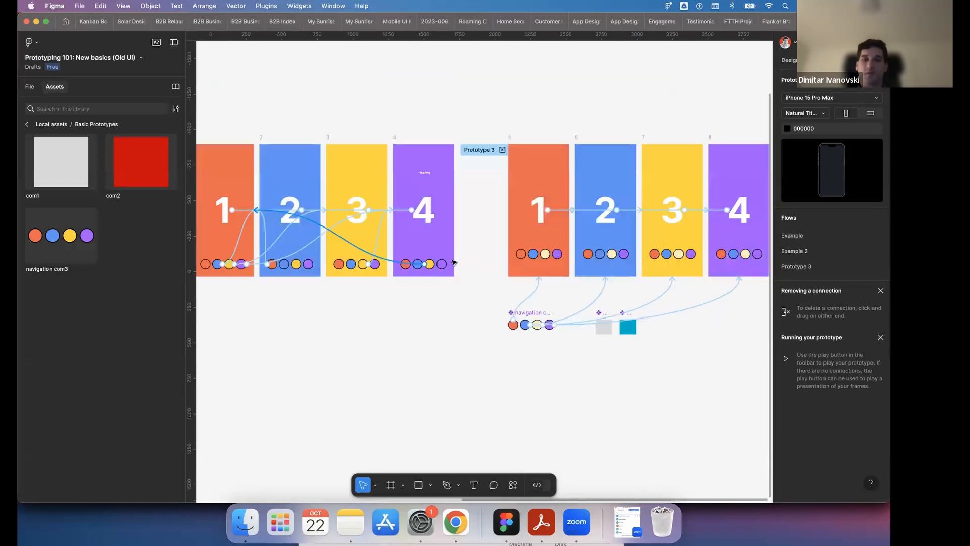
{"action": "scroll", "coordinate": [518, 294], "scroll_direction": "up", "scroll_amount": 2}
{"action": "scroll", "coordinate": [517, 295], "scroll_direction": "up", "scroll_amount": 2}
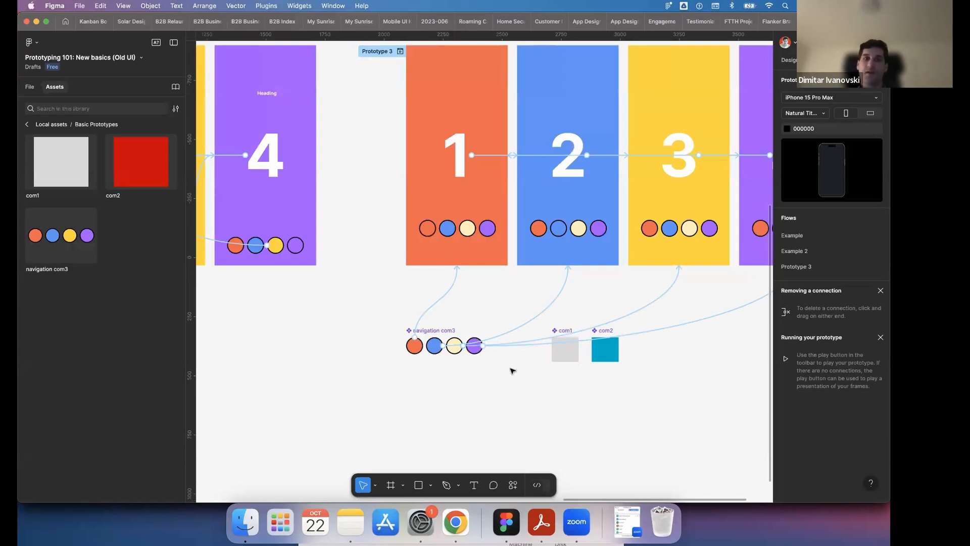
{"action": "scroll", "coordinate": [378, 162], "scroll_direction": "down", "scroll_amount": 5}
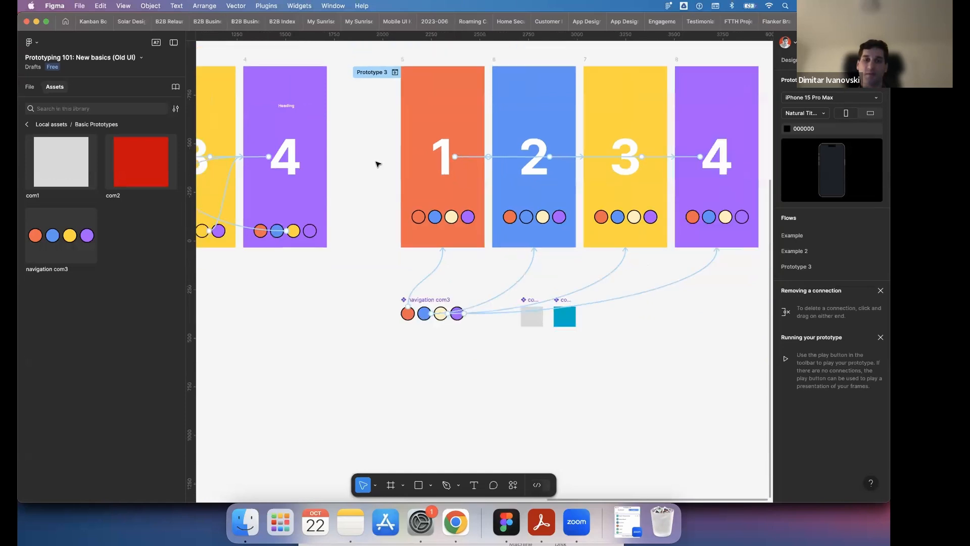
- Connect the pink Start frame to the End frame in the Basic Interaction example
{"action": "scroll", "coordinate": [379, 163], "scroll_direction": "left", "scroll_amount": 9}
{"action": "scroll", "coordinate": [382, 165], "scroll_direction": "left", "scroll_amount": 10}
{"action": "scroll", "coordinate": [389, 227], "scroll_direction": "up", "scroll_amount": 5}
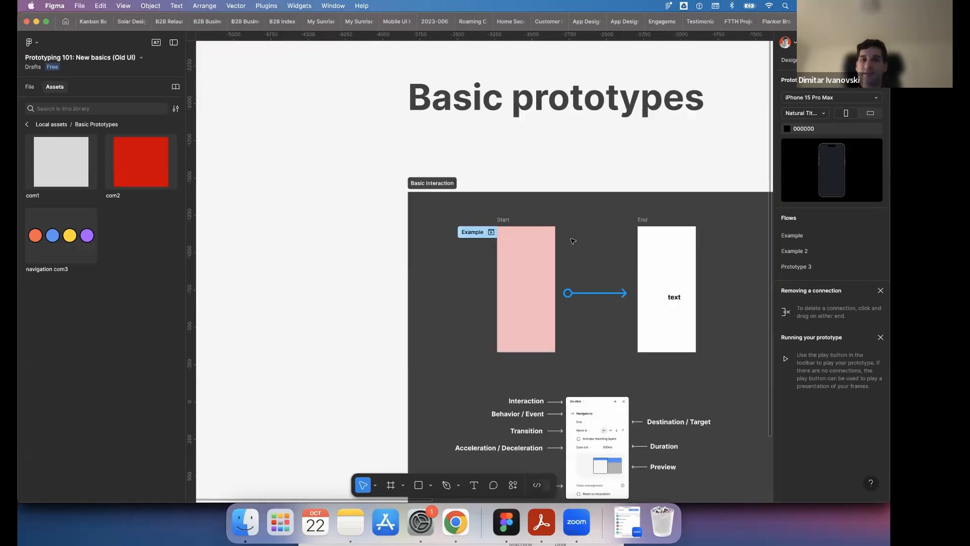
{"action": "scroll", "coordinate": [392, 267], "scroll_direction": "right", "scroll_amount": 3}
{"action": "left_click", "coordinate": [391, 267]}
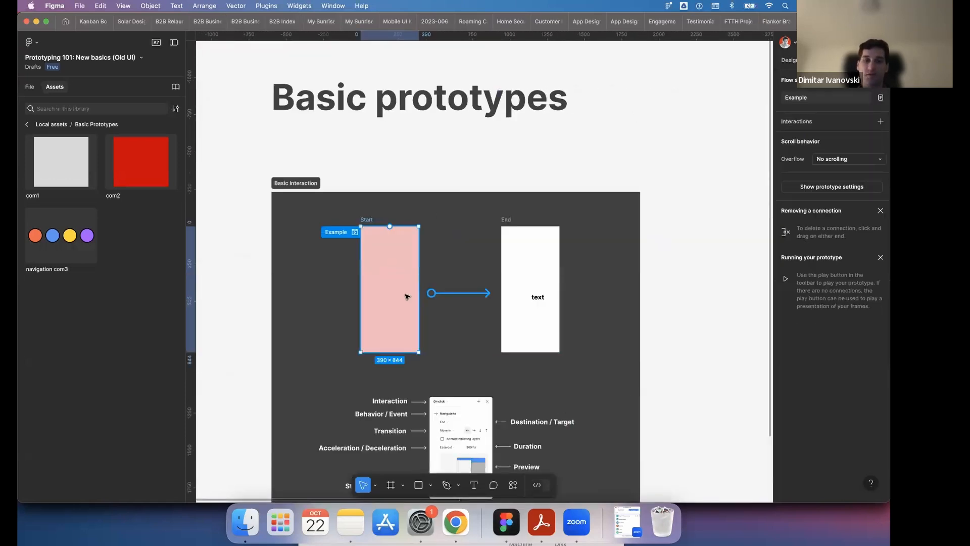
{"action": "left_click_drag", "start_coordinate": [418, 289], "coordinate": [525, 298]}
{"action": "left_click", "coordinate": [695, 231]}
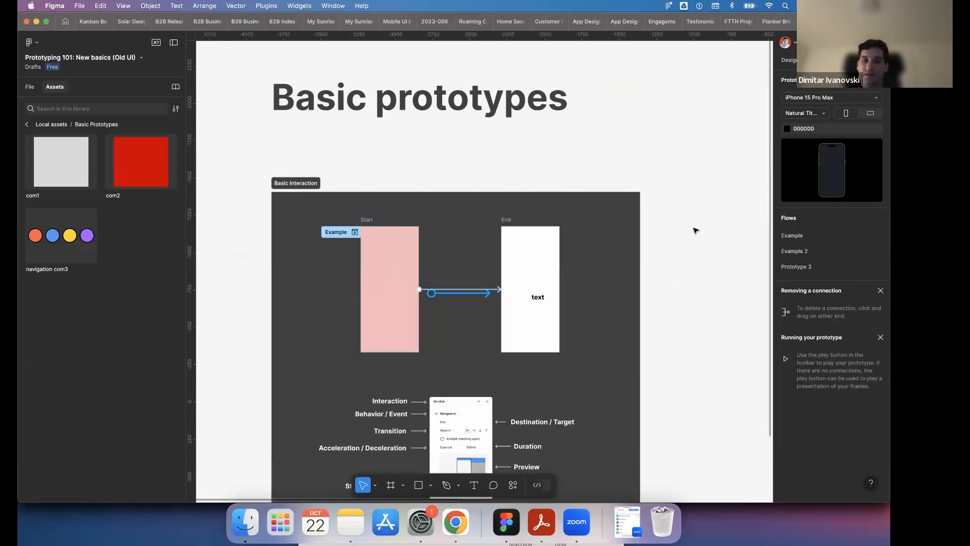
- Review the Basic Interaction, Example 2 and Prototype 3 flows side by side
{"action": "scroll", "coordinate": [696, 230], "scroll_direction": "down", "scroll_amount": 5}
{"action": "scroll", "coordinate": [696, 231], "scroll_direction": "right", "scroll_amount": 6}
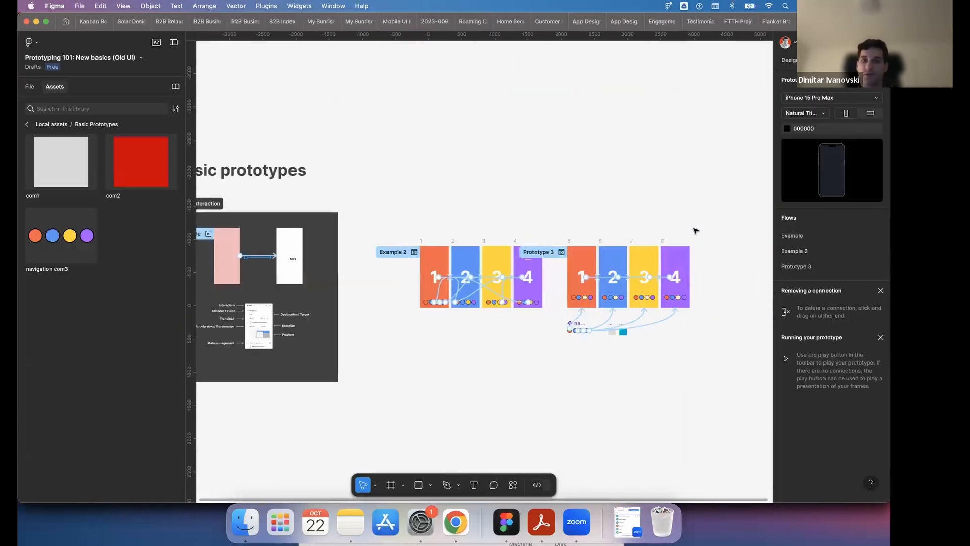
{"action": "scroll", "coordinate": [696, 231], "scroll_direction": "up", "scroll_amount": 2}
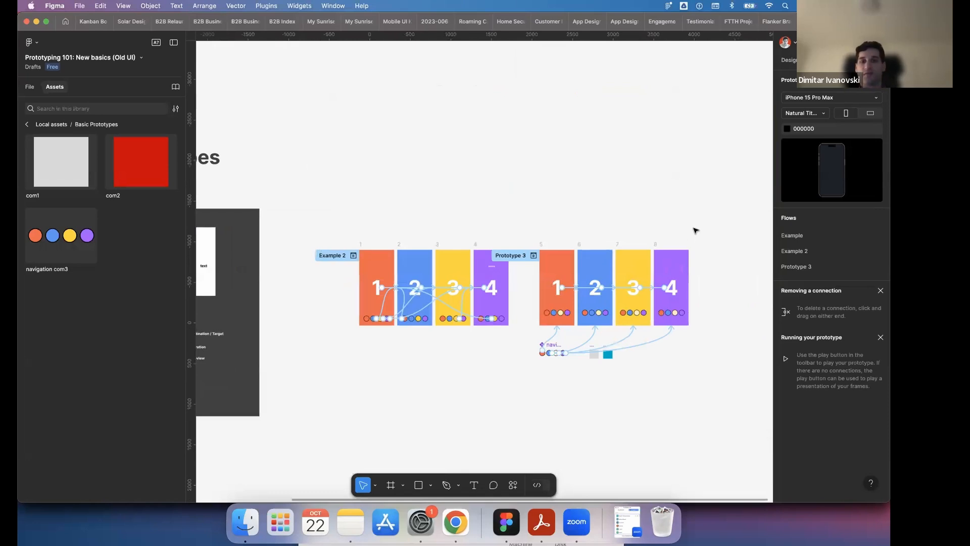
{"action": "scroll", "coordinate": [696, 230], "scroll_direction": "down", "scroll_amount": 1}
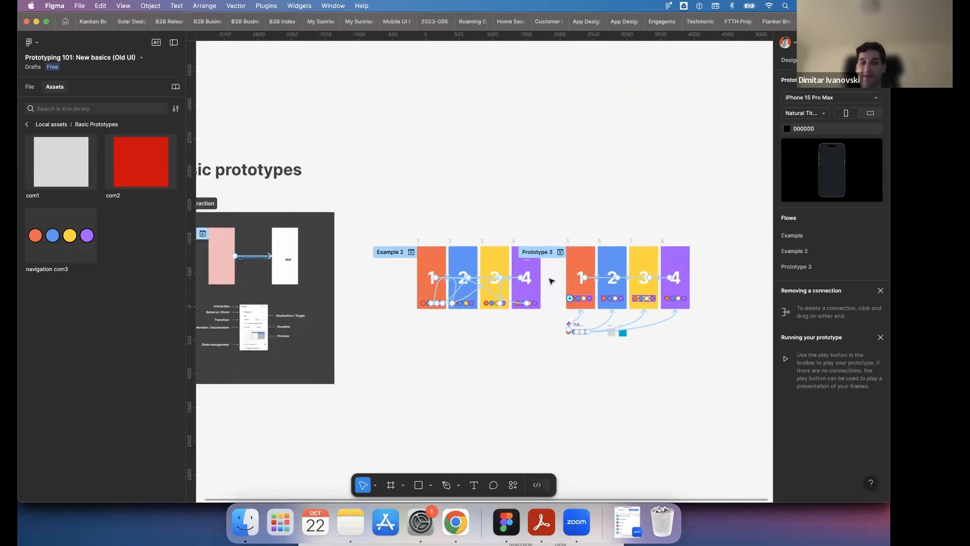
{"action": "scroll", "coordinate": [548, 278], "scroll_direction": "up", "scroll_amount": 3}
{"action": "scroll", "coordinate": [549, 275], "scroll_direction": "down", "scroll_amount": 3}
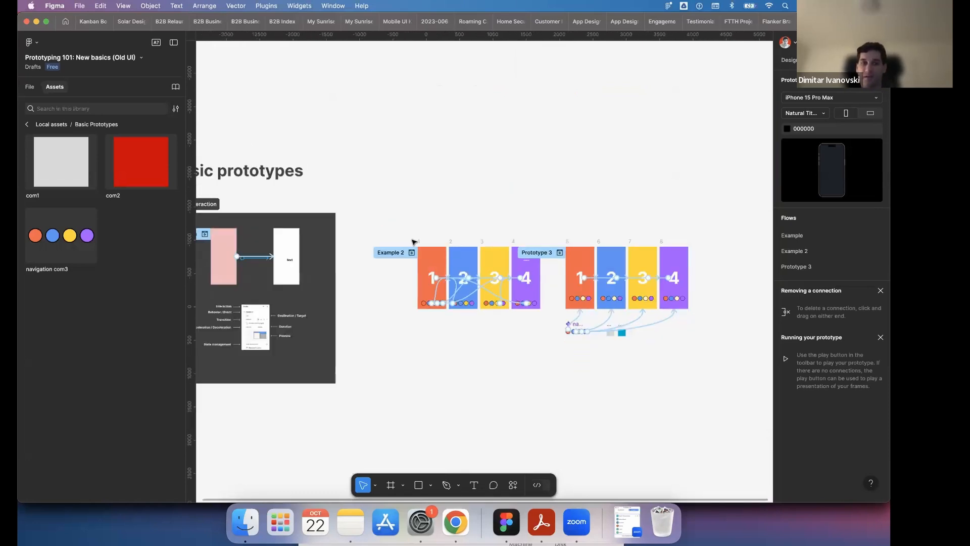
- Add a second interaction from the Start frame to the End frame, triggered On drag with the Navigate to action
{"action": "scroll", "coordinate": [414, 241], "scroll_direction": "up", "scroll_amount": 5}
{"action": "left_click", "coordinate": [430, 215]}
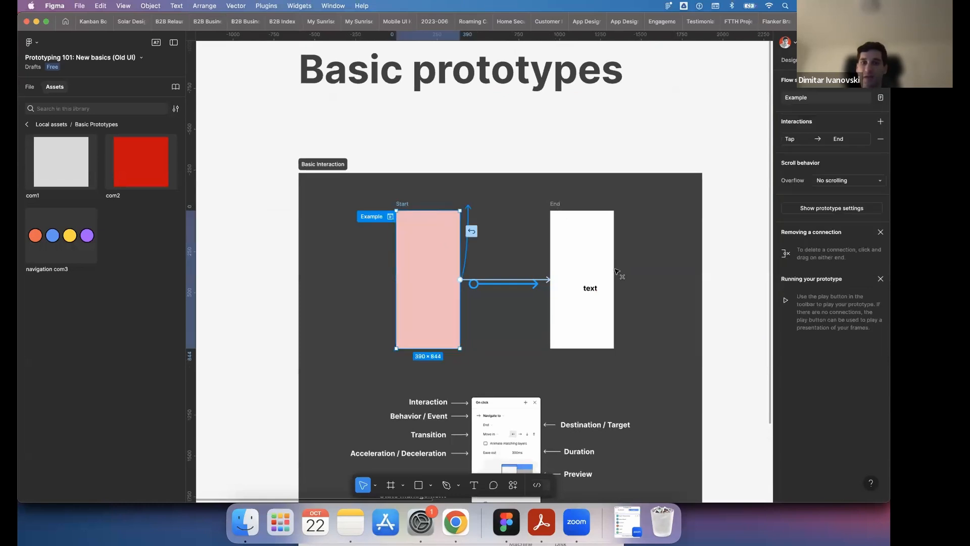
{"action": "left_click_drag", "start_coordinate": [567, 280], "coordinate": [568, 281]}
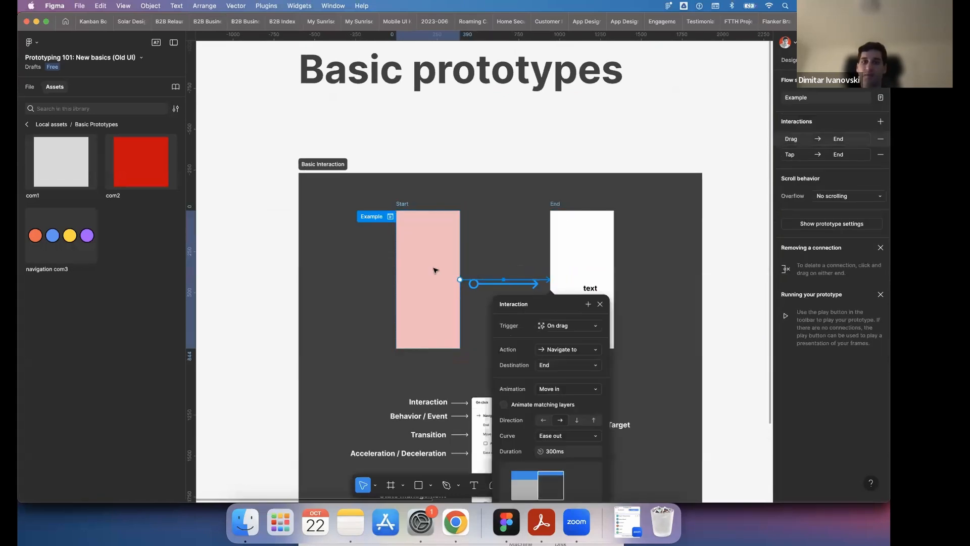
- Add a third interaction from the Start frame to the End frame, triggered on hover
{"action": "left_click", "coordinate": [519, 131]}
{"action": "left_click", "coordinate": [429, 212]}
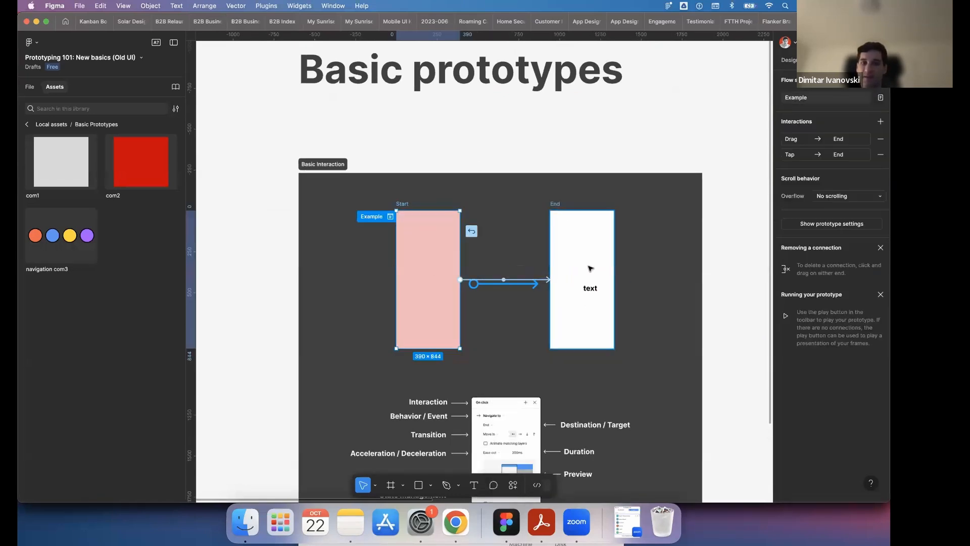
{"action": "left_click", "coordinate": [522, 166]}
{"action": "left_click", "coordinate": [468, 281]}
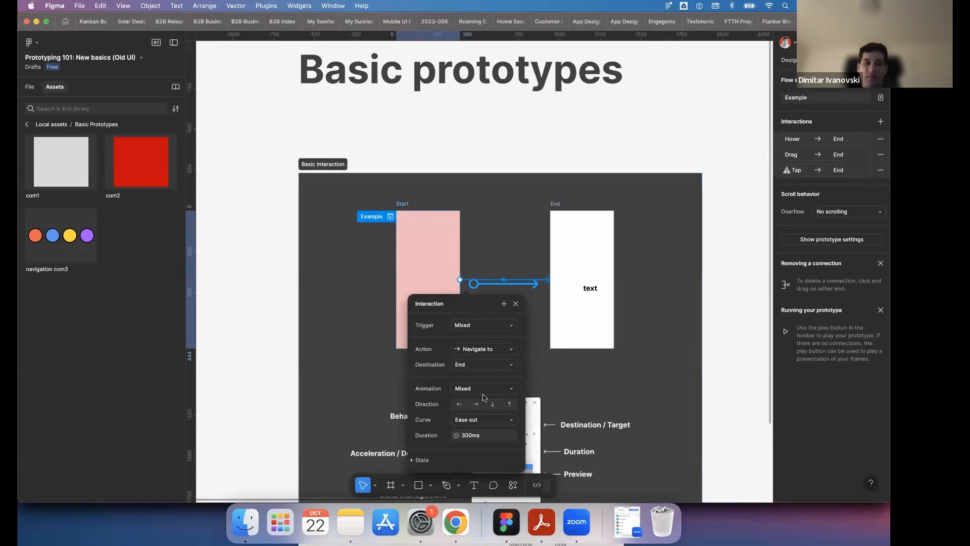
- Remove the hover and drag interactions from the Start frame, keeping only the tap interaction to End
{"action": "left_click", "coordinate": [881, 138]}
{"action": "left_click", "coordinate": [880, 138]}
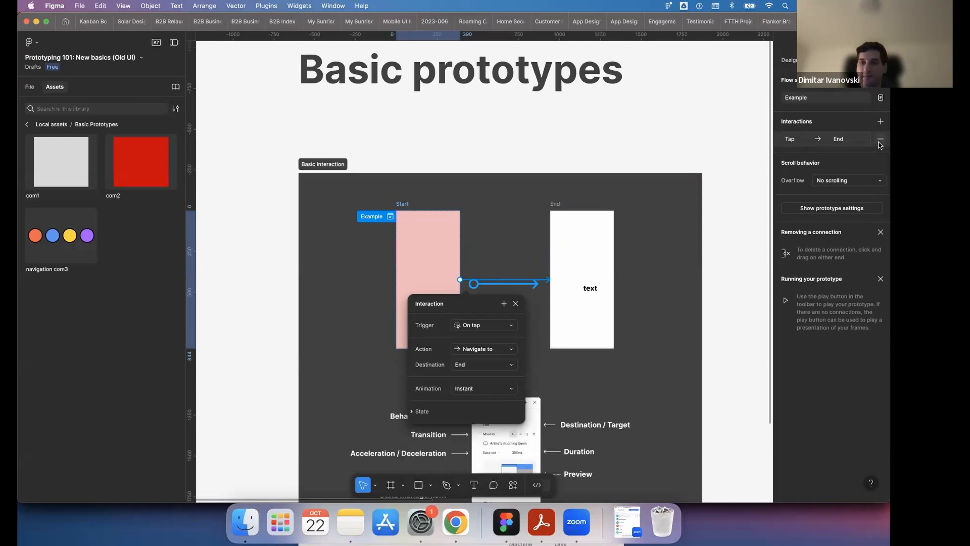
{"action": "left_click", "coordinate": [615, 137]}
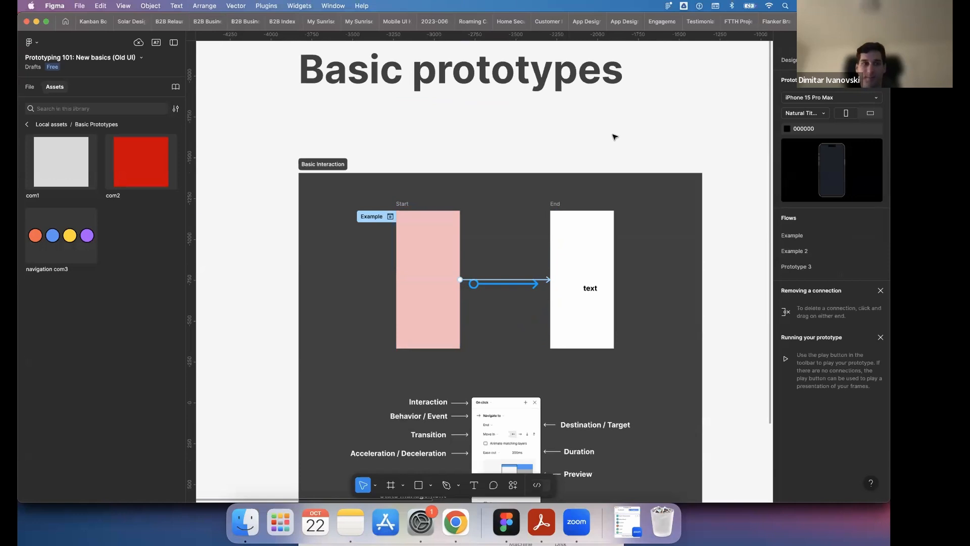
- Look at the Basic presentation - no interactions page, and go to the Simple Scroll section of the Scrolling prototypes page
{"action": "scroll", "coordinate": [615, 137], "scroll_direction": "down", "scroll_amount": 3}
{"action": "left_click", "coordinate": [30, 87]}
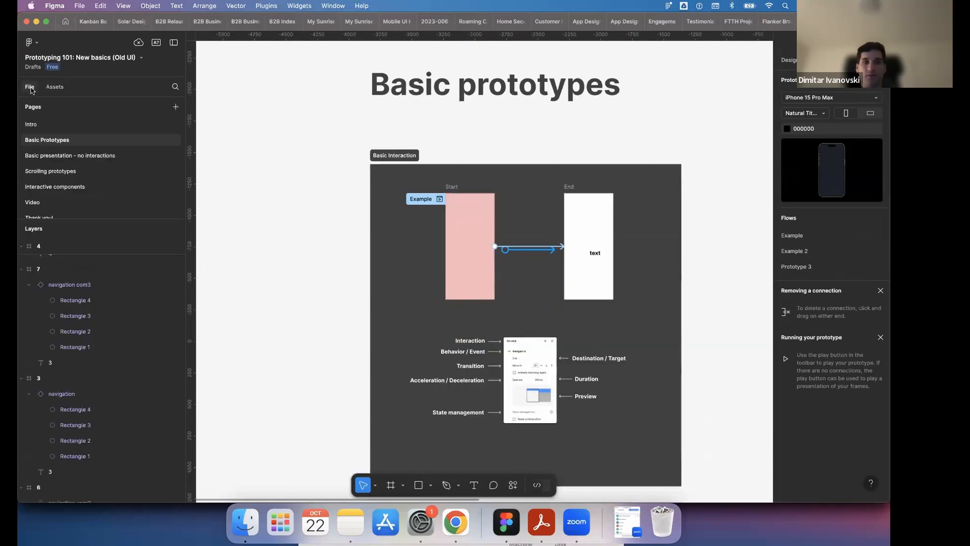
{"action": "scroll", "coordinate": [347, 182], "scroll_direction": "down", "scroll_amount": 5}
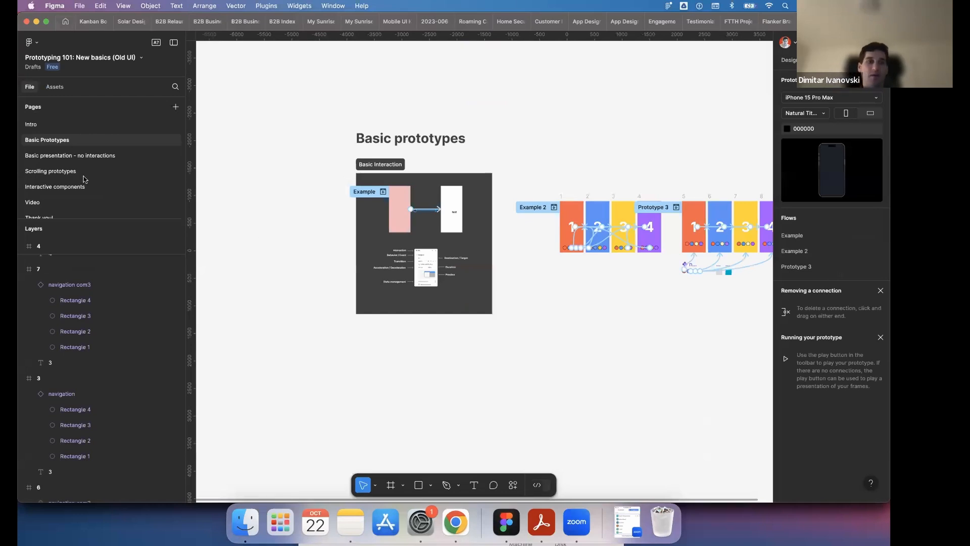
{"action": "left_click", "coordinate": [80, 156]}
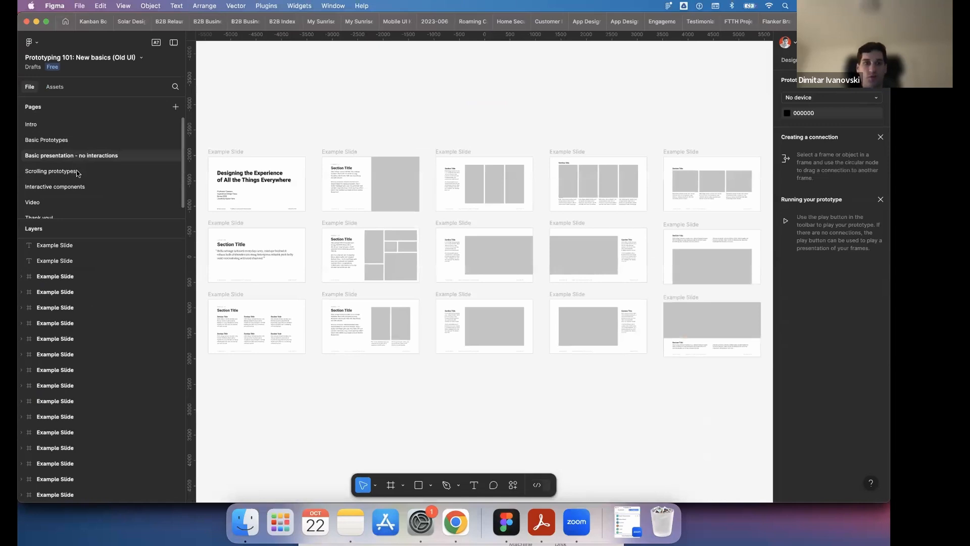
{"action": "left_click", "coordinate": [77, 172]}
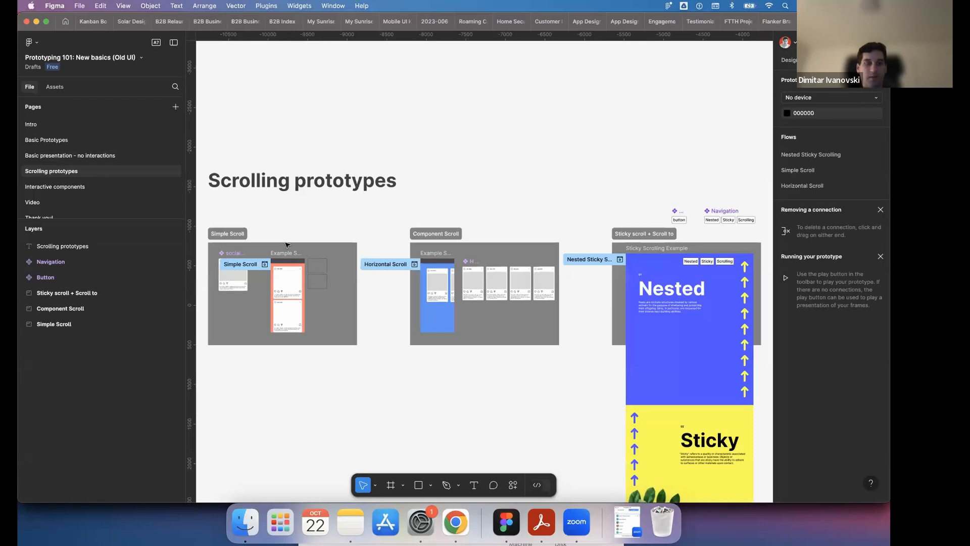
{"action": "scroll", "coordinate": [296, 234], "scroll_direction": "left", "scroll_amount": 3}
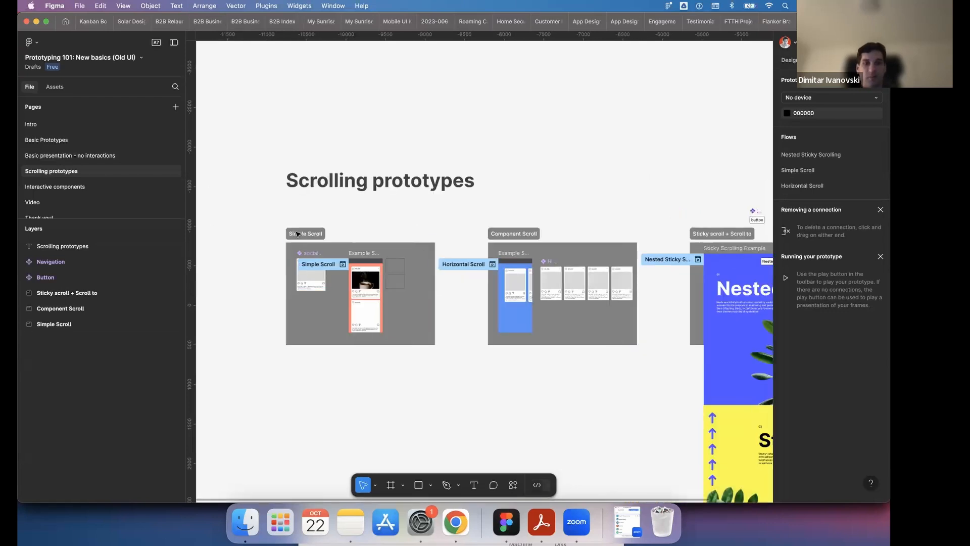
{"action": "scroll", "coordinate": [297, 234], "scroll_direction": "up", "scroll_amount": 5}
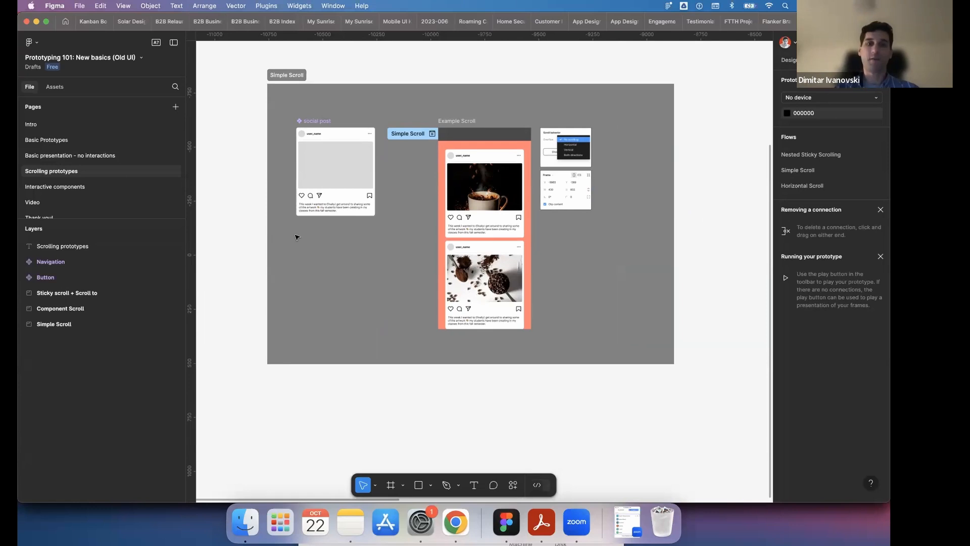
- Shorten the Example Scroll frame in the Simple Scroll section to a height of about 707
{"action": "left_click", "coordinate": [458, 122]}
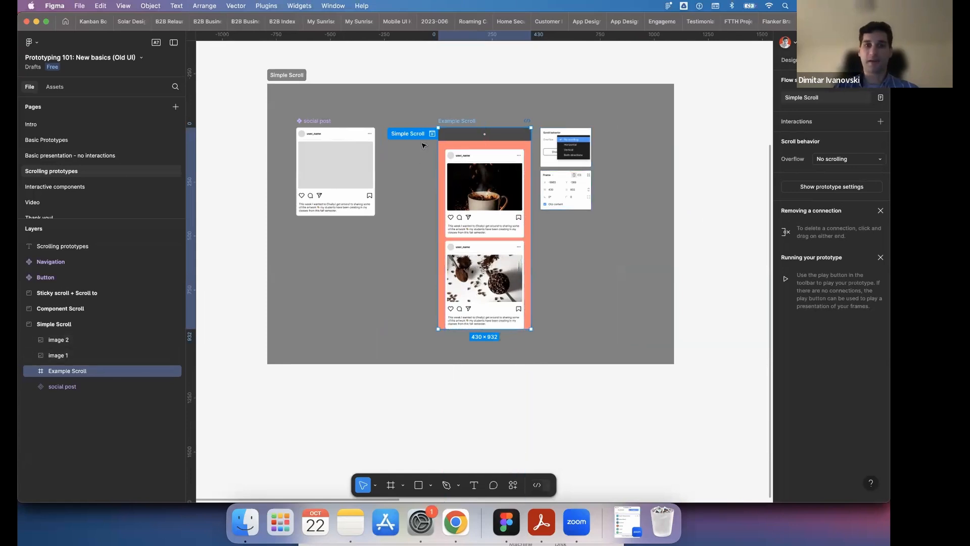
{"action": "scroll", "coordinate": [434, 135], "scroll_direction": "up", "scroll_amount": 3}
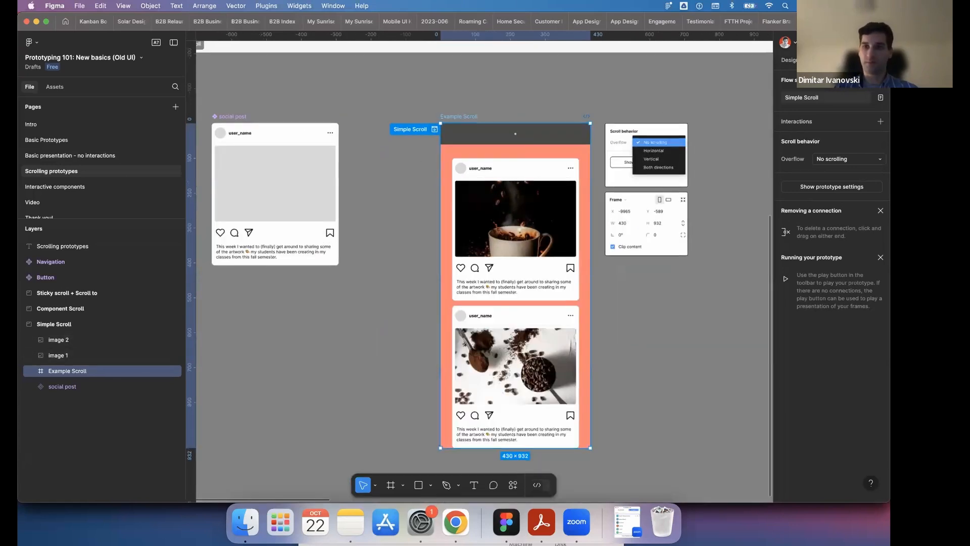
{"action": "scroll", "coordinate": [526, 153], "scroll_direction": "down", "scroll_amount": 3}
{"action": "scroll", "coordinate": [585, 134], "scroll_direction": "up", "scroll_amount": 1}
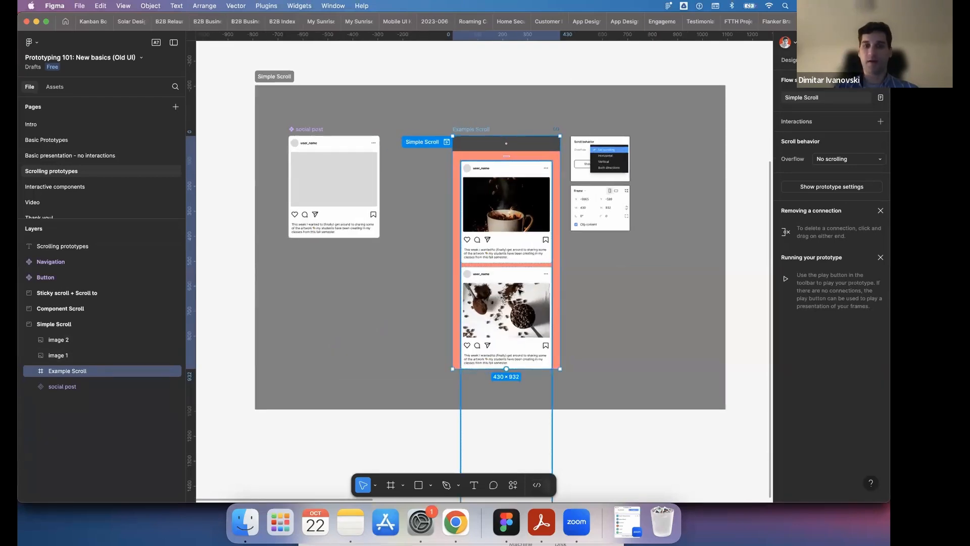
{"action": "scroll", "coordinate": [521, 349], "scroll_direction": "down", "scroll_amount": 3}
{"action": "left_click_drag", "start_coordinate": [521, 339], "coordinate": [512, 110]}
{"action": "scroll", "coordinate": [525, 414], "scroll_direction": "up", "scroll_amount": 3}
{"action": "scroll", "coordinate": [526, 414], "scroll_direction": "down", "scroll_amount": 4}
{"action": "scroll", "coordinate": [533, 304], "scroll_direction": "down", "scroll_amount": 3}
{"action": "scroll", "coordinate": [521, 134], "scroll_direction": "up", "scroll_amount": 1}
{"action": "scroll", "coordinate": [523, 137], "scroll_direction": "up", "scroll_amount": 3}
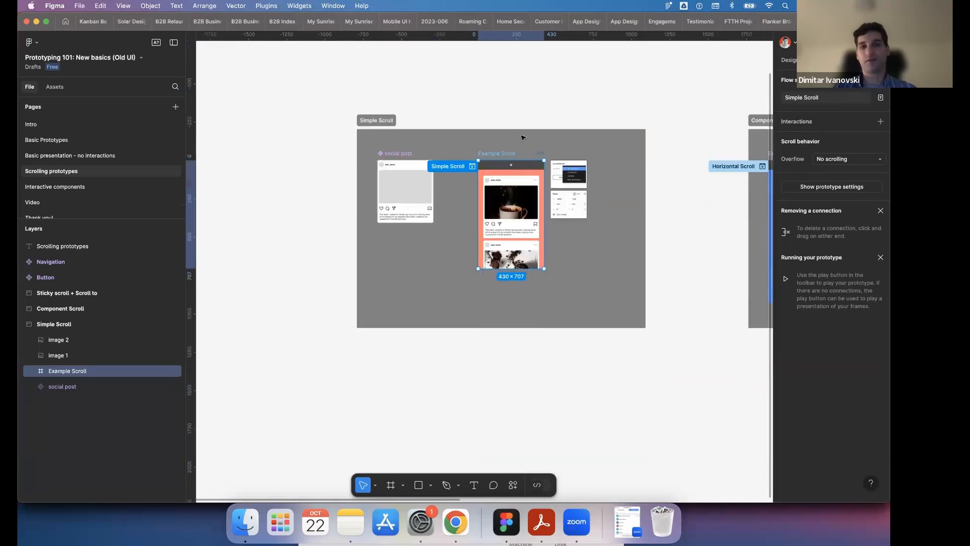
- Try the Example Scroll frame at a height of about 870, followed by about 710
{"action": "left_click_drag", "start_coordinate": [530, 268], "coordinate": [531, 293]}
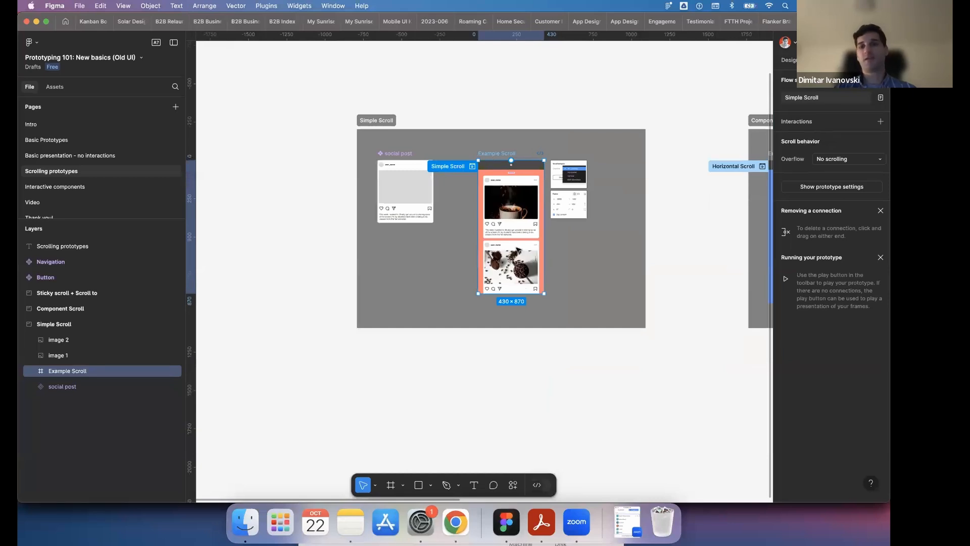
{"action": "left_click_drag", "start_coordinate": [520, 294], "coordinate": [536, 119]}
{"action": "scroll", "coordinate": [536, 119], "scroll_direction": "up", "scroll_amount": 4}
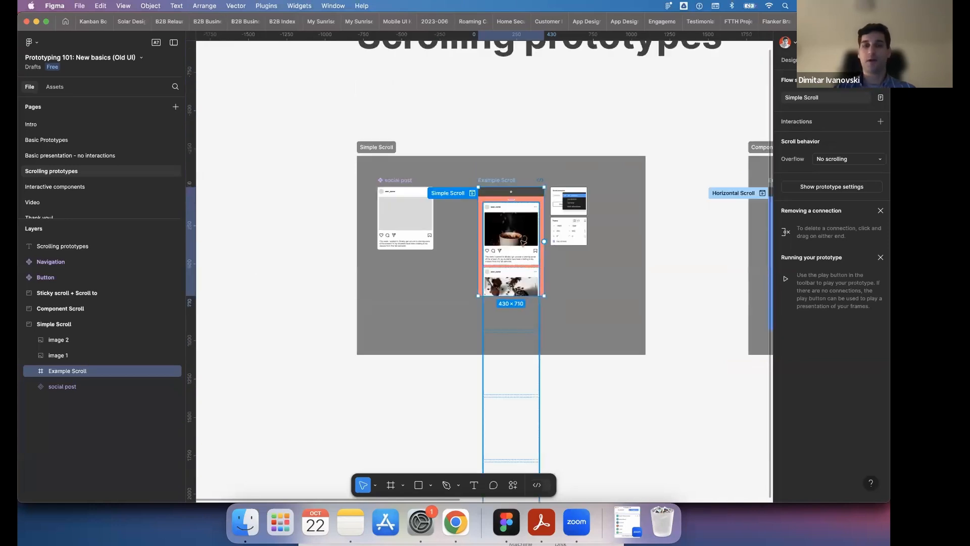
- Extend the bottom edge of the Example Scroll frame to a height of about 822
{"action": "scroll", "coordinate": [525, 242], "scroll_direction": "up", "scroll_amount": 5}
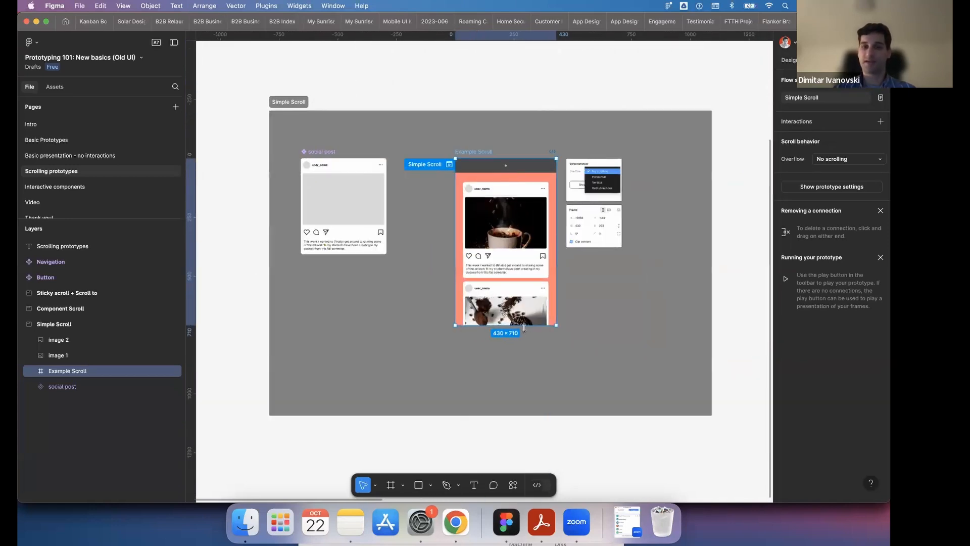
{"action": "left_click_drag", "start_coordinate": [524, 348], "coordinate": [524, 351]}
{"action": "scroll", "coordinate": [525, 350], "scroll_direction": "down", "scroll_amount": 3}
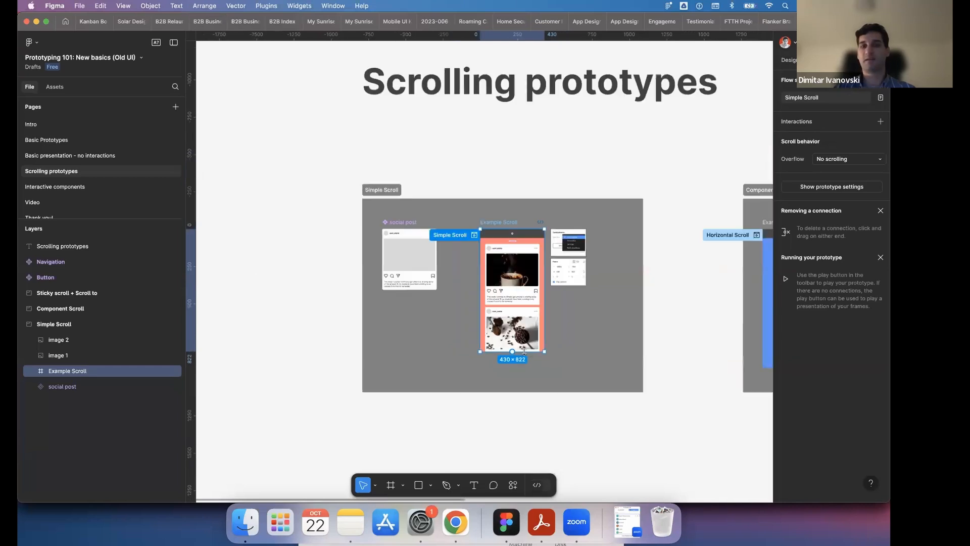
- Set the Example Scroll frame's overflow scroll behavior to Vertical
{"action": "scroll", "coordinate": [524, 350], "scroll_direction": "up", "scroll_amount": 1}
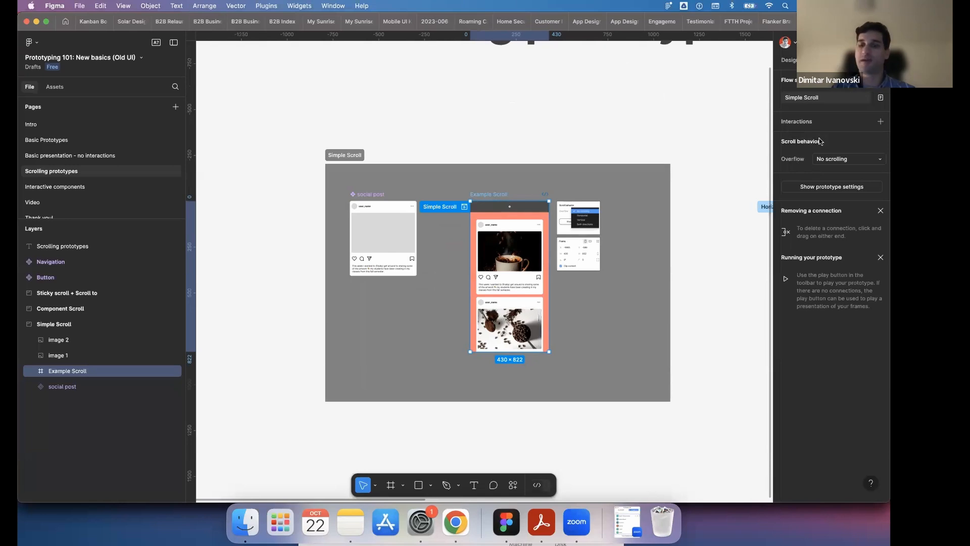
{"action": "left_click", "coordinate": [850, 161]}
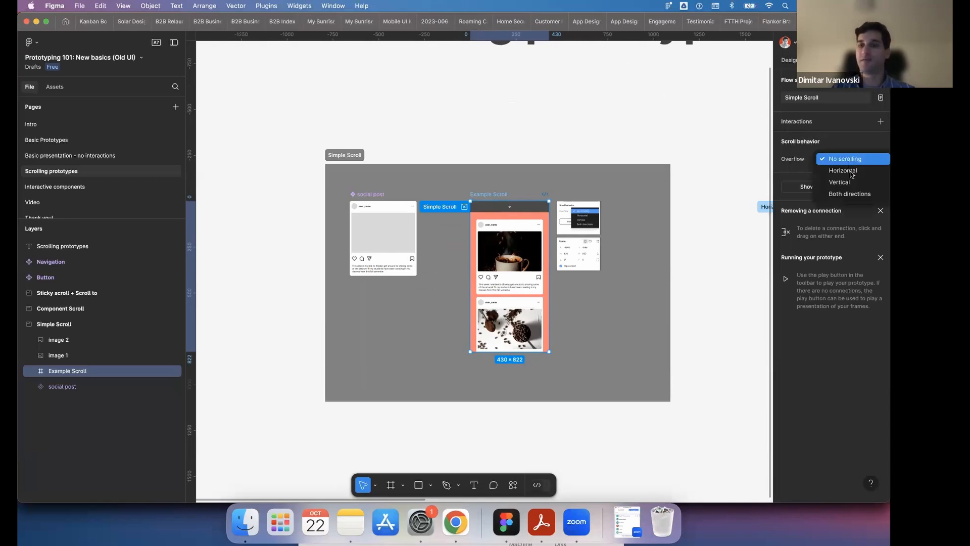
{"action": "left_click", "coordinate": [852, 182]}
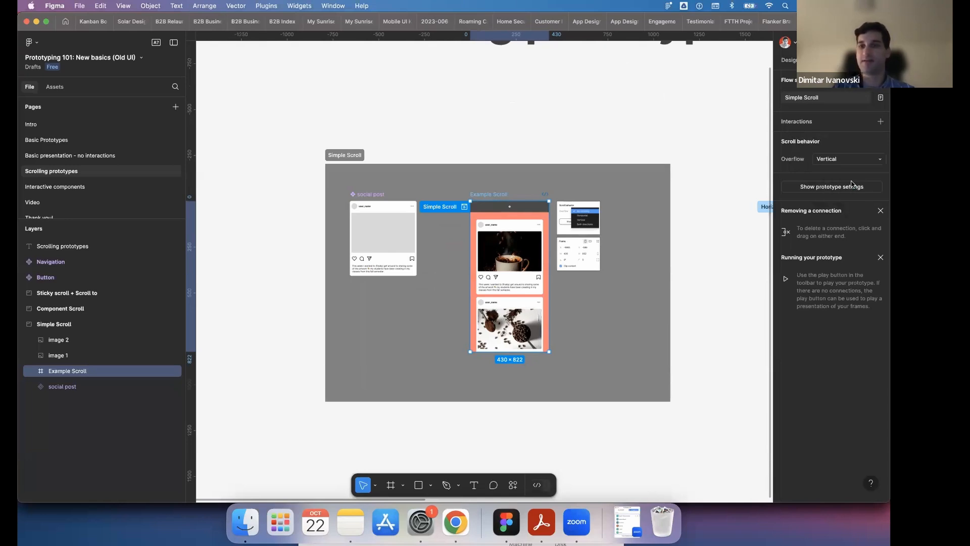
- Preview the Simple Scroll flow, scroll through the social posts in both directions, and close the preview
{"action": "left_click", "coordinate": [465, 207]}
{"action": "scroll", "coordinate": [222, 274], "scroll_direction": "down", "scroll_amount": 10}
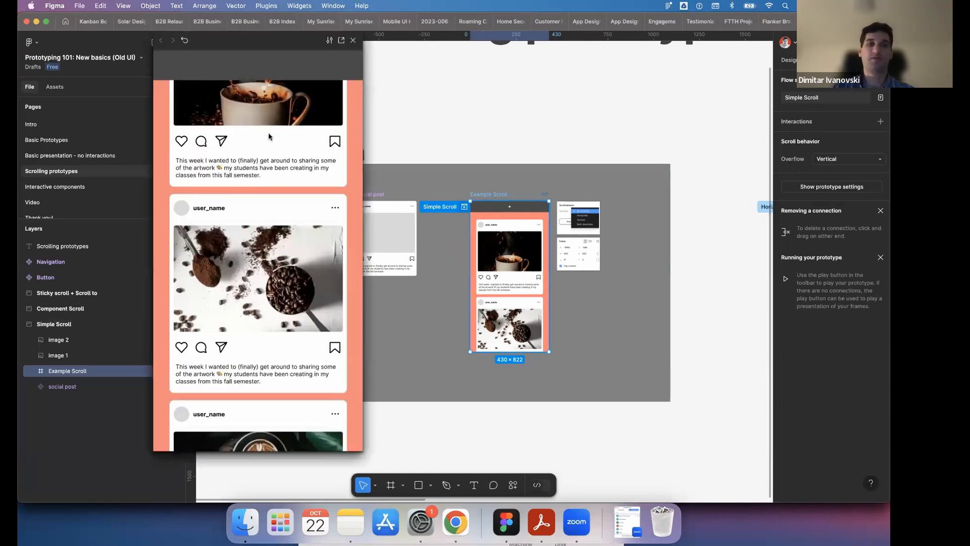
{"action": "scroll", "coordinate": [280, 138], "scroll_direction": "down", "scroll_amount": 10}
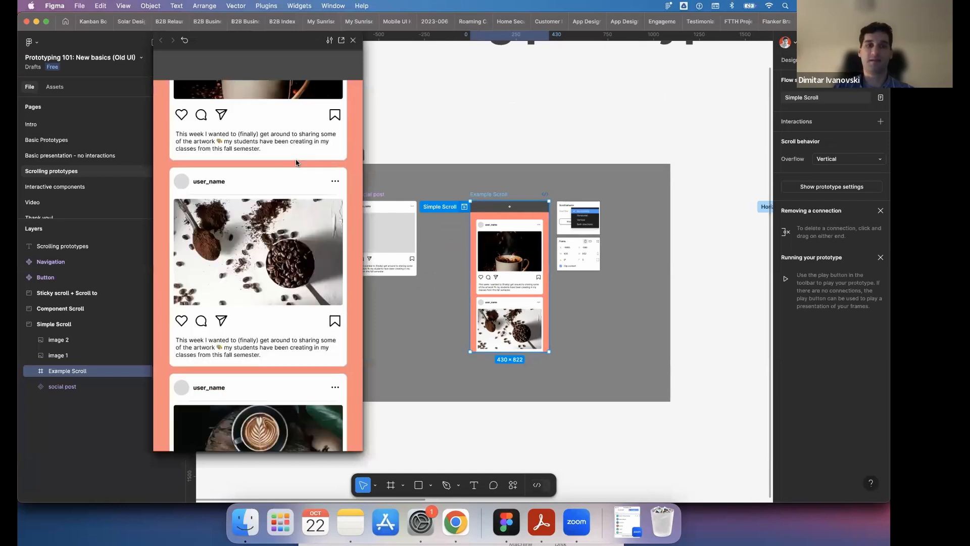
{"action": "scroll", "coordinate": [272, 329], "scroll_direction": "down", "scroll_amount": 15}
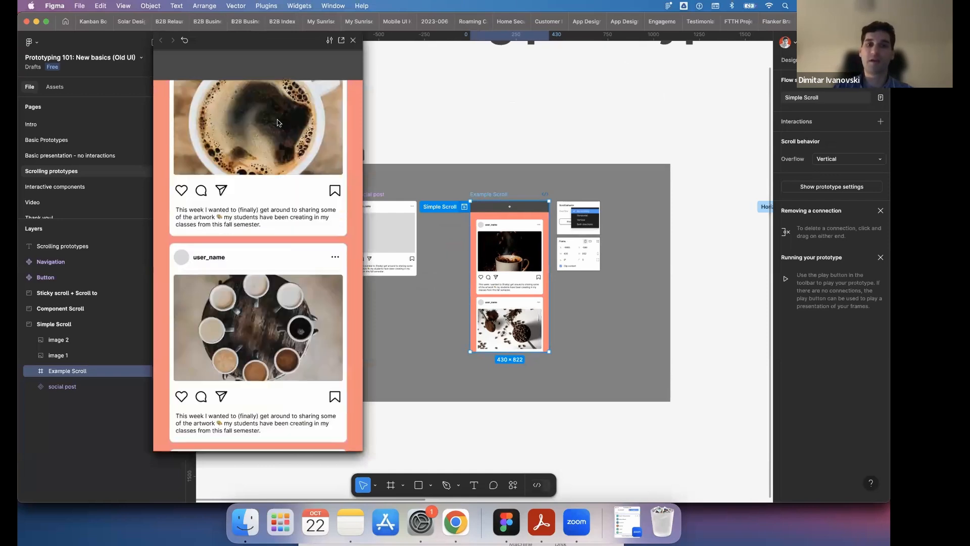
{"action": "scroll", "coordinate": [267, 362], "scroll_direction": "up", "scroll_amount": 10}
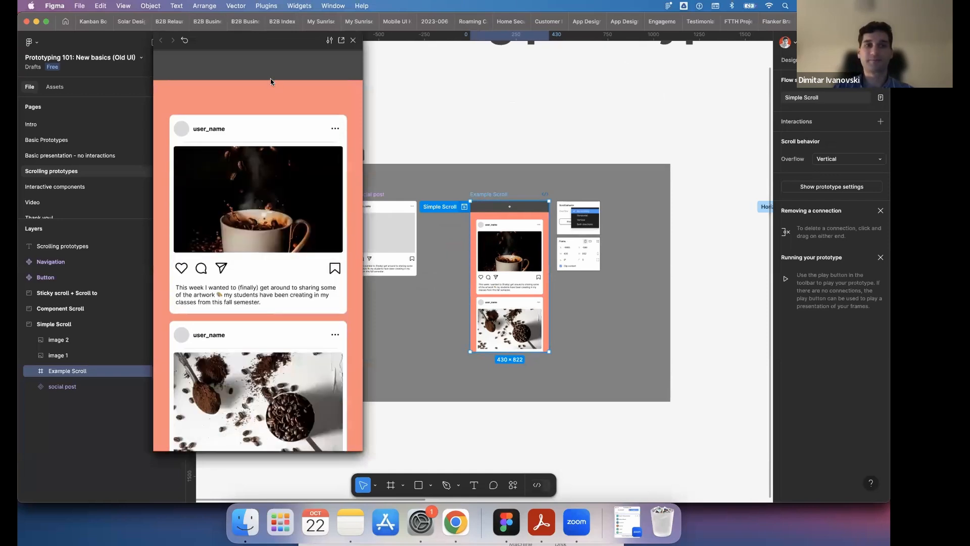
{"action": "scroll", "coordinate": [270, 85], "scroll_direction": "down", "scroll_amount": 4}
{"action": "scroll", "coordinate": [273, 91], "scroll_direction": "up", "scroll_amount": 5}
{"action": "left_click", "coordinate": [352, 41]}
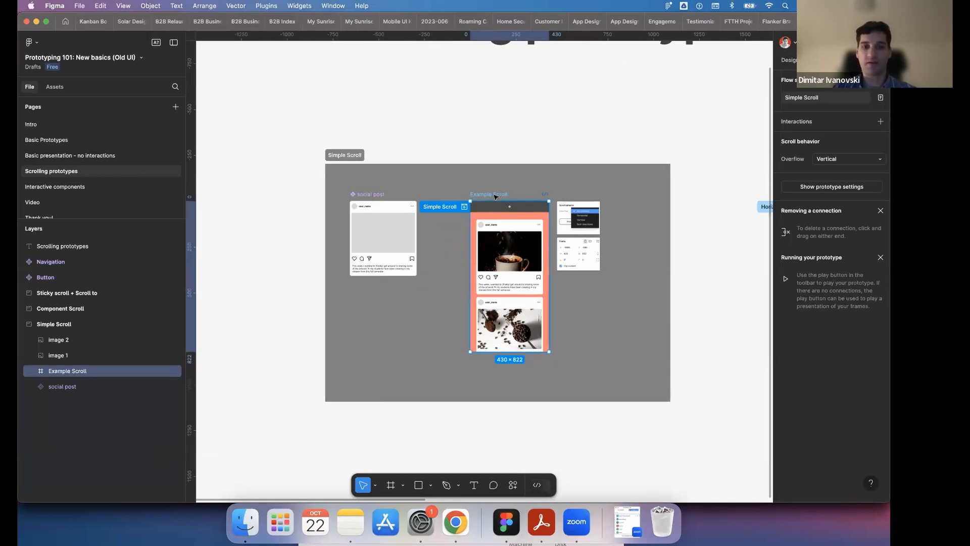
- Duplicate the Example Scroll frame, placing the copy beside the reference images within the Simple Scroll section
{"action": "left_click_drag", "start_coordinate": [495, 197], "coordinate": [630, 196]}
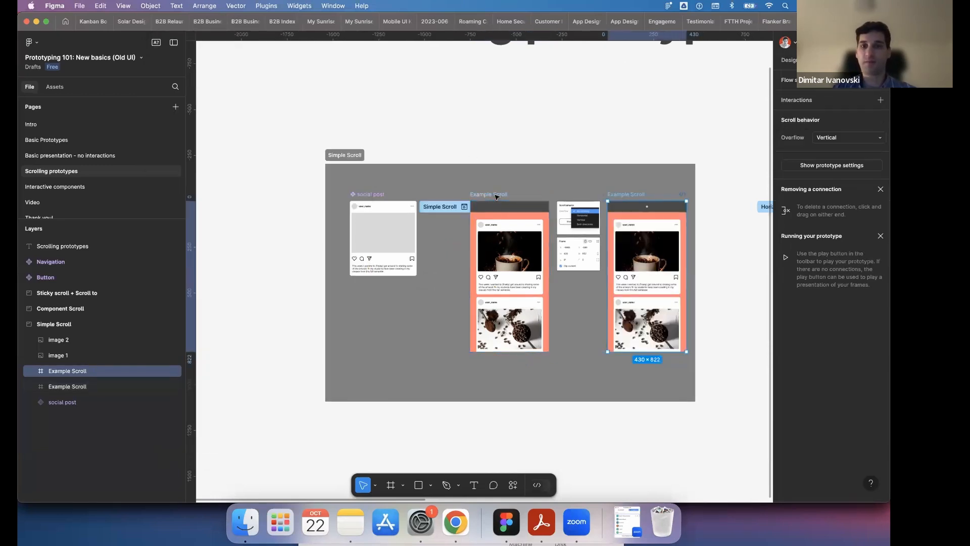
{"action": "double_click", "coordinate": [631, 194]}
{"action": "double_click", "coordinate": [636, 193]}
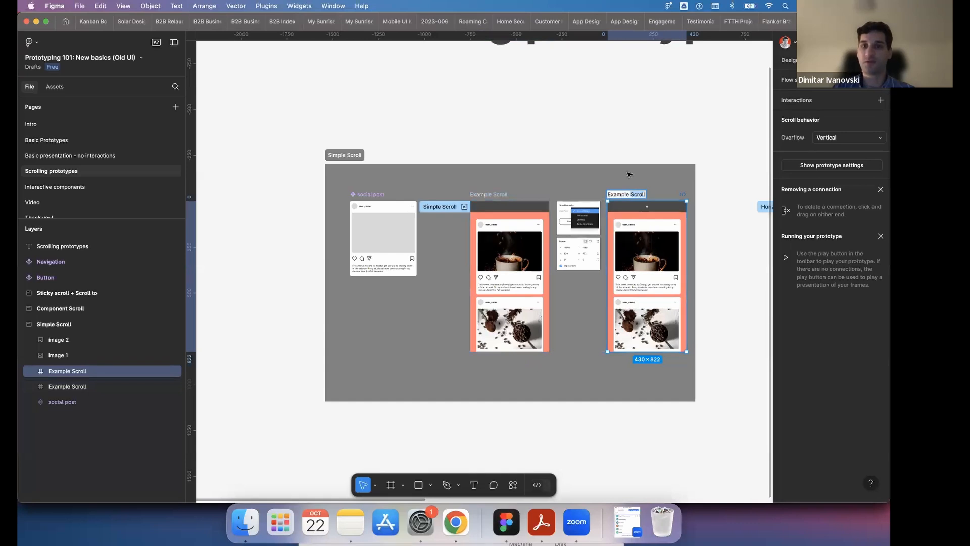
{"action": "key", "text": "Return"}
- Change the duplicated Example Scroll frame's fill to the blue 215E9B
{"action": "left_click", "coordinate": [785, 61]}
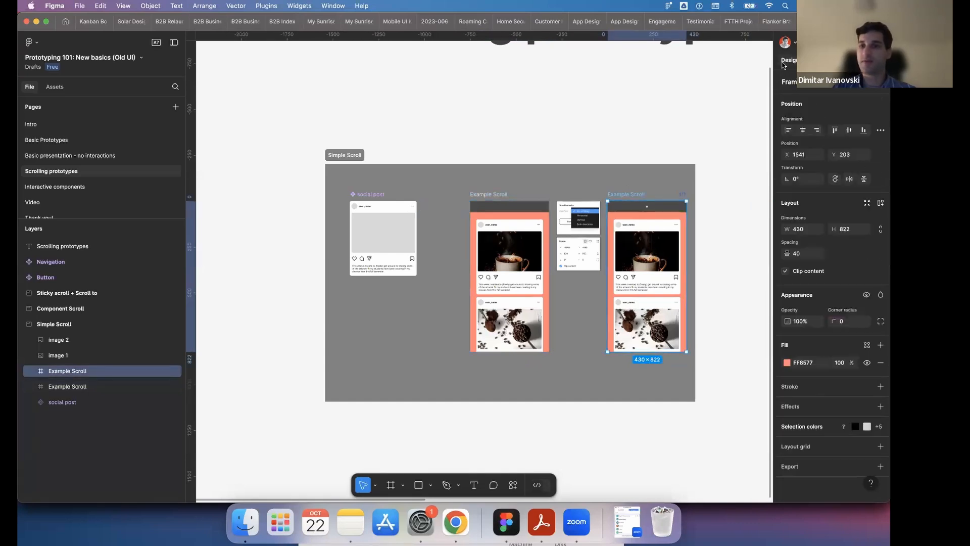
{"action": "left_click", "coordinate": [787, 362]}
{"action": "left_click", "coordinate": [730, 385]}
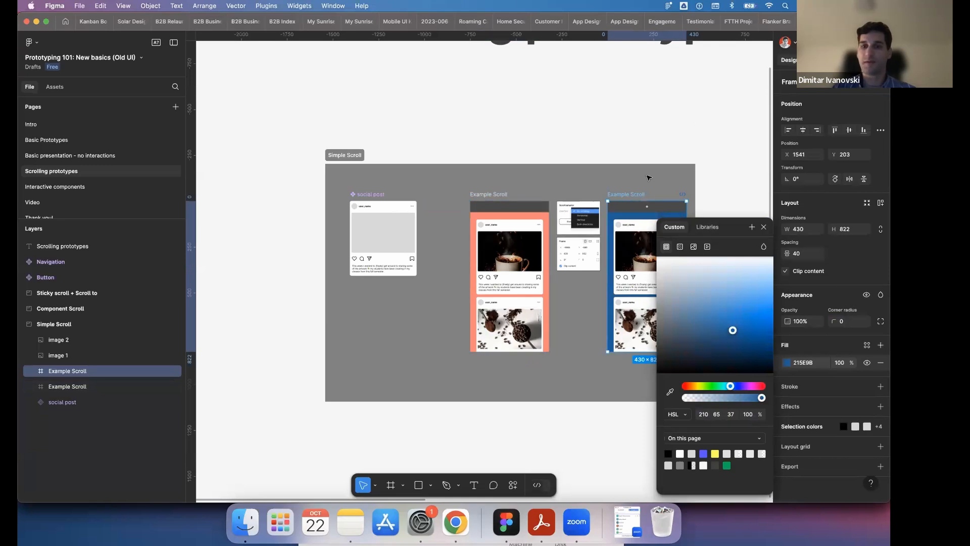
{"action": "left_click", "coordinate": [645, 360]}
{"action": "left_click", "coordinate": [640, 196]}
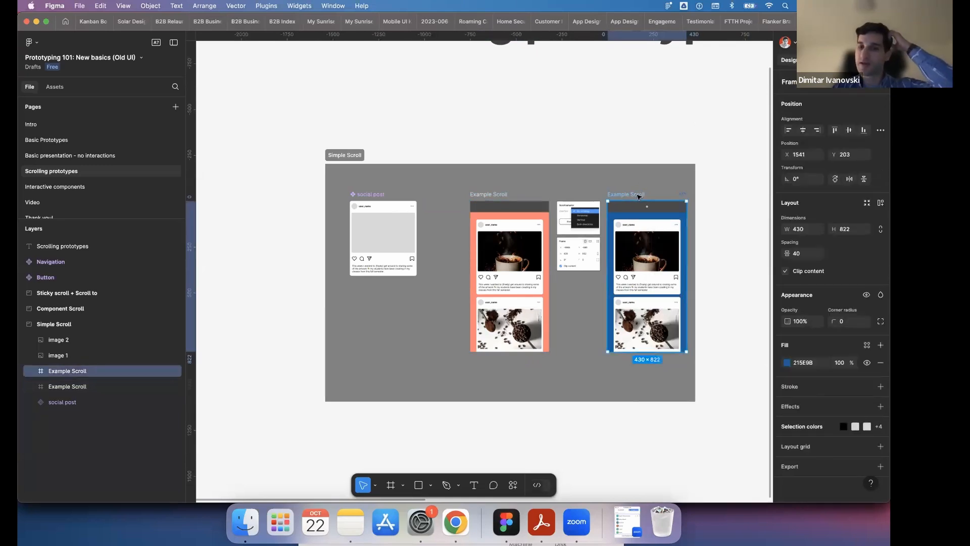
- Set the blue Example Scroll frame's overflow scroll behavior to No scrolling
{"action": "left_click", "coordinate": [823, 60]}
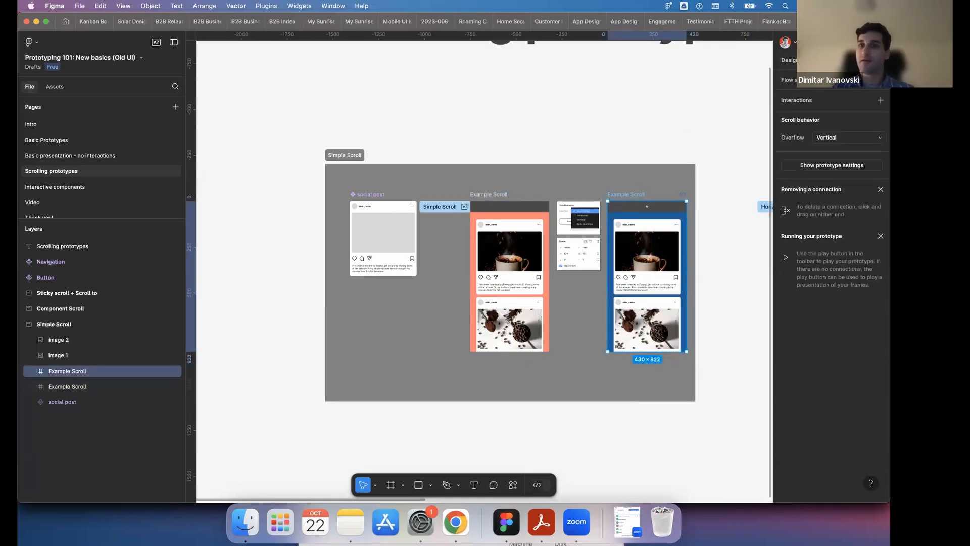
{"action": "left_click", "coordinate": [848, 142]}
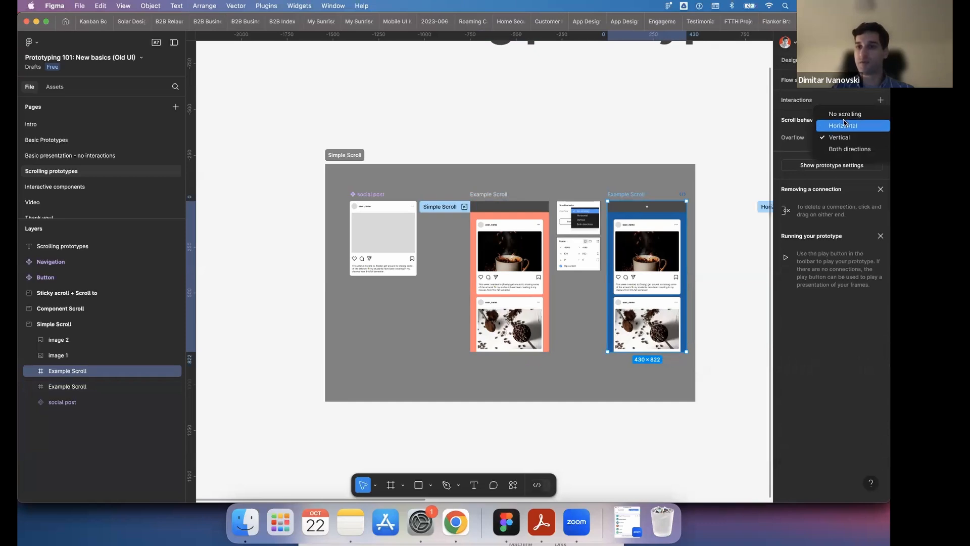
{"action": "left_click", "coordinate": [844, 115]}
- Connect the first social post in the orange Example Scroll frame to the blue copy with an On click, Navigate to interaction
{"action": "left_click", "coordinate": [500, 196]}
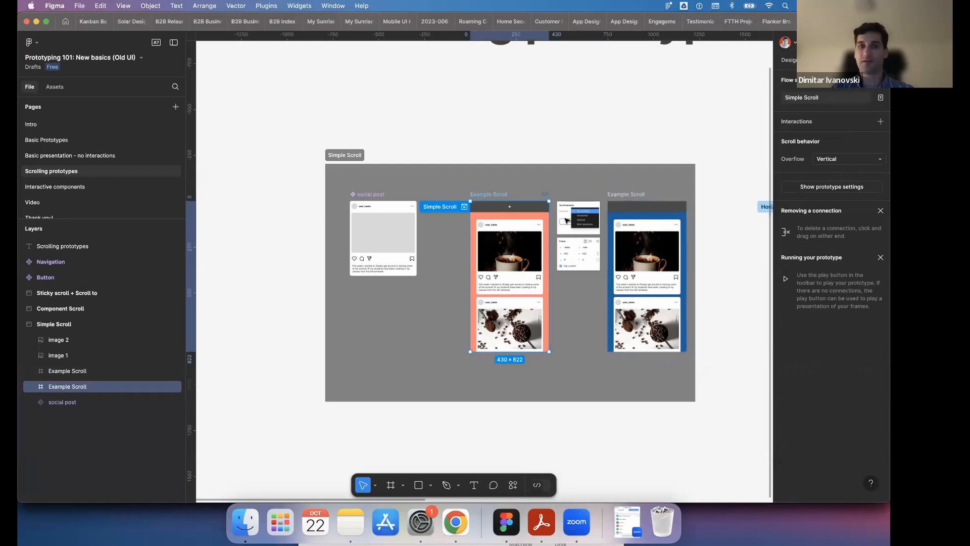
{"action": "double_click", "coordinate": [521, 248]}
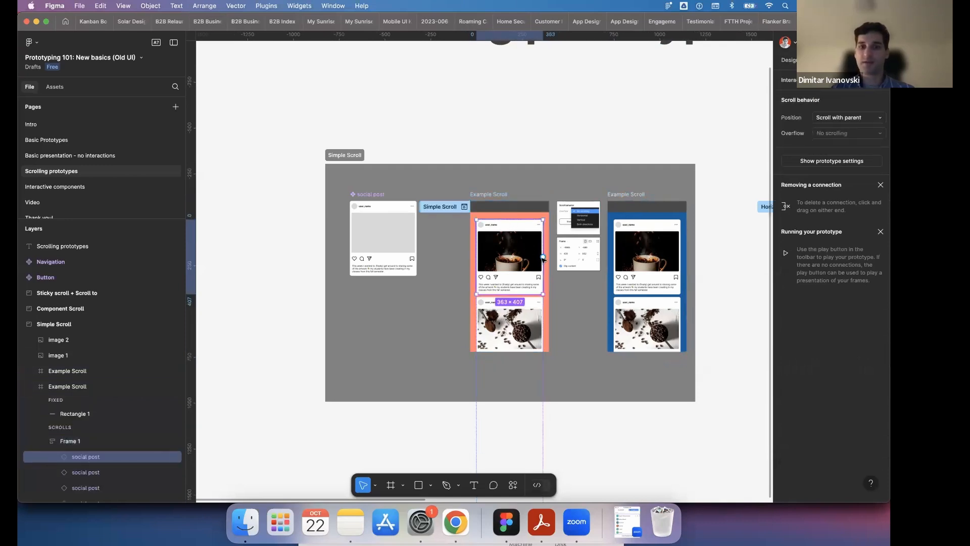
{"action": "left_click_drag", "start_coordinate": [543, 258], "coordinate": [659, 268]}
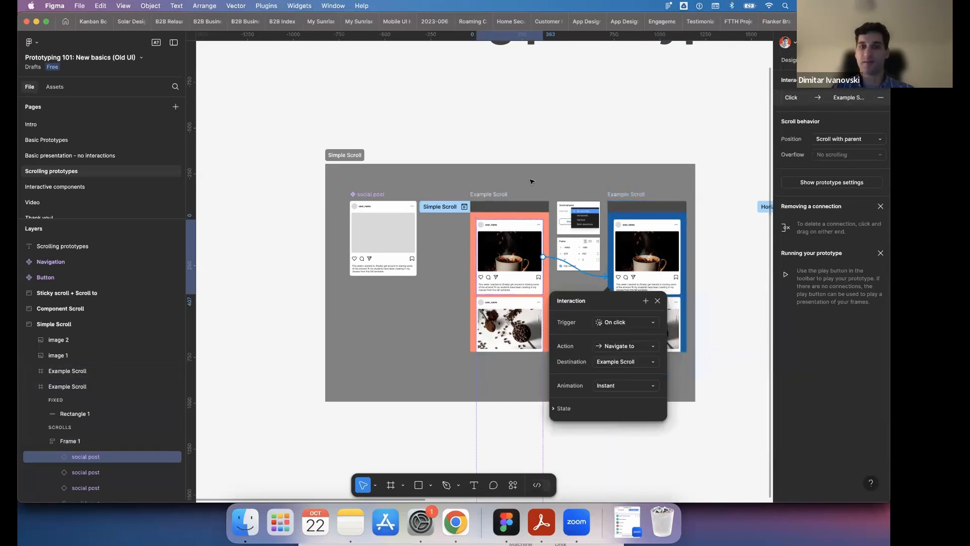
- Review the overflow scroll behavior of the orange and blue Example Scroll frames and the scroll position of the orange frame's second social post
{"action": "left_click", "coordinate": [529, 188]}
{"action": "left_click", "coordinate": [527, 203]}
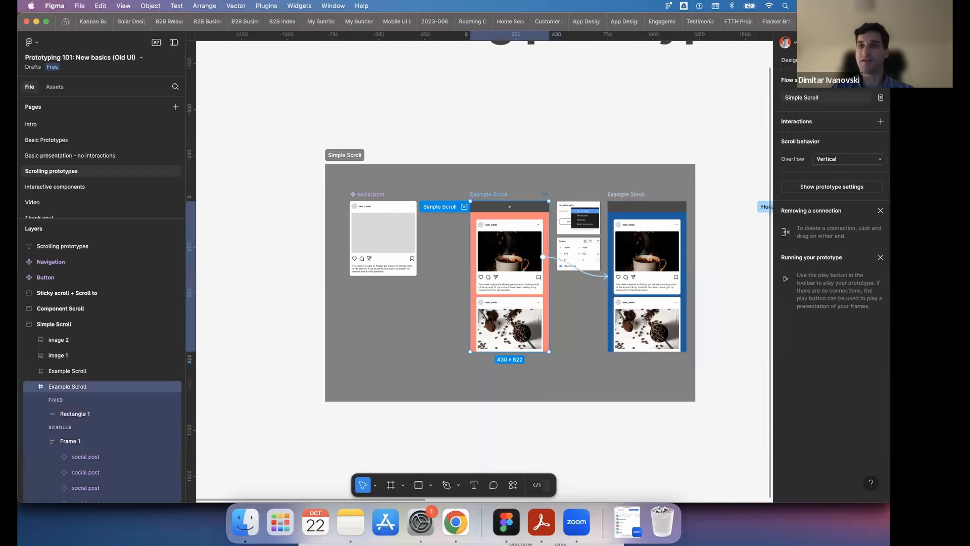
{"action": "left_click", "coordinate": [827, 163]}
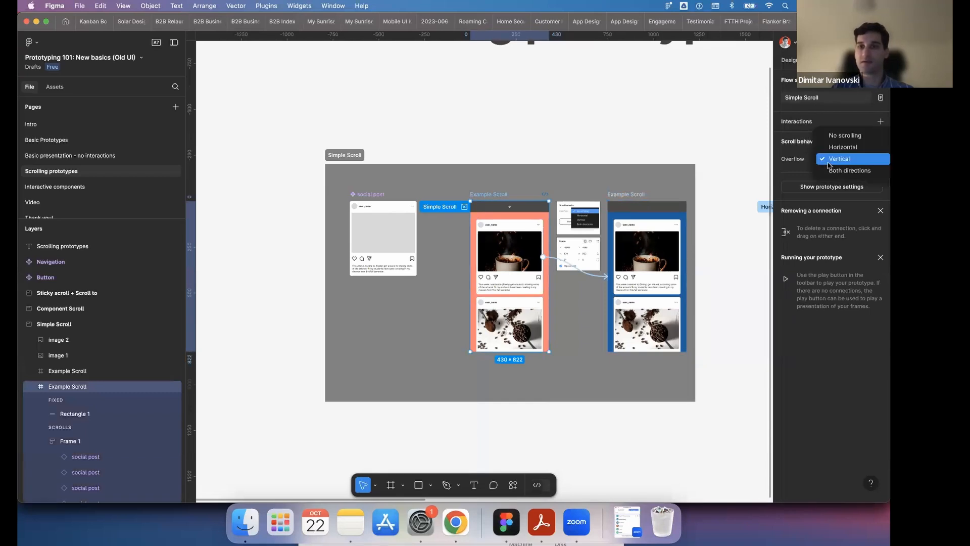
{"action": "left_click", "coordinate": [781, 167]}
{"action": "left_click", "coordinate": [636, 196]}
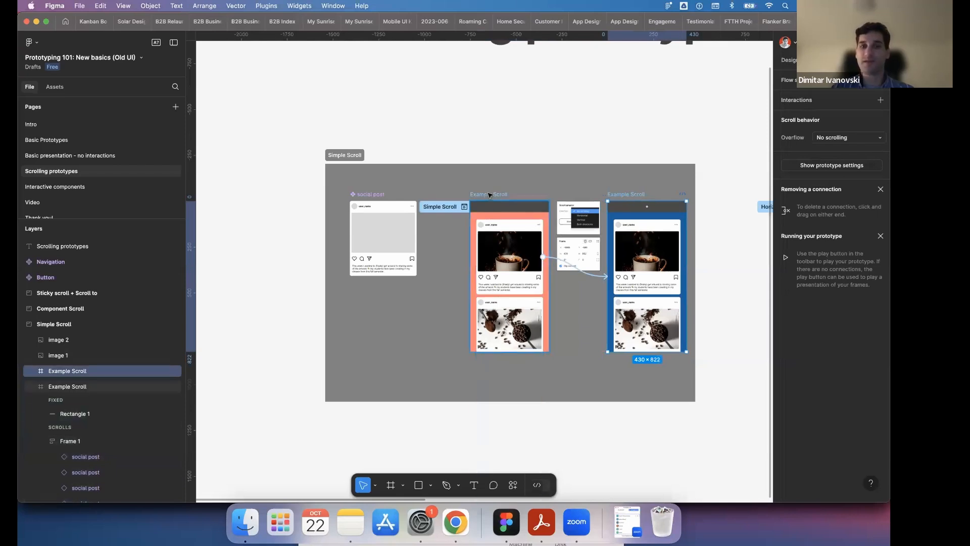
{"action": "left_click", "coordinate": [519, 311]}
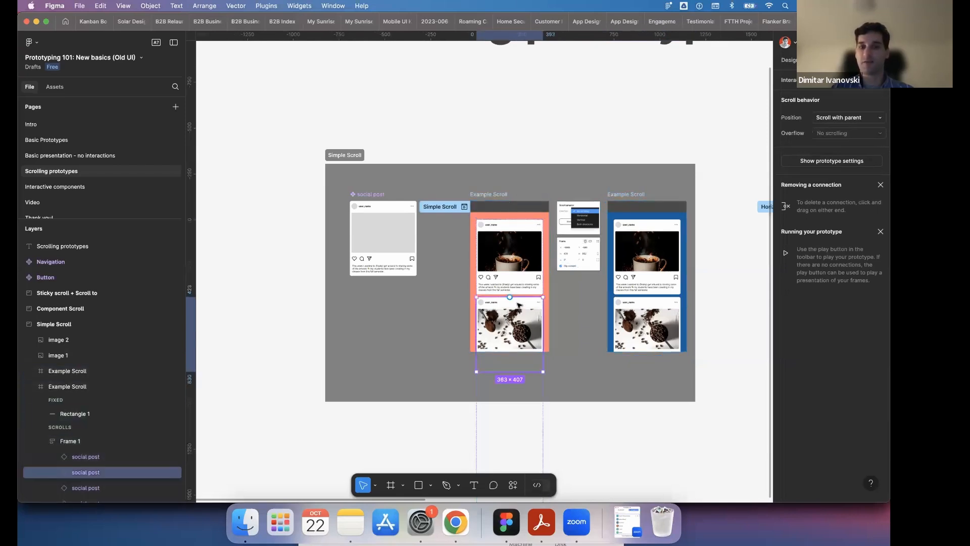
{"action": "left_click", "coordinate": [537, 120]}
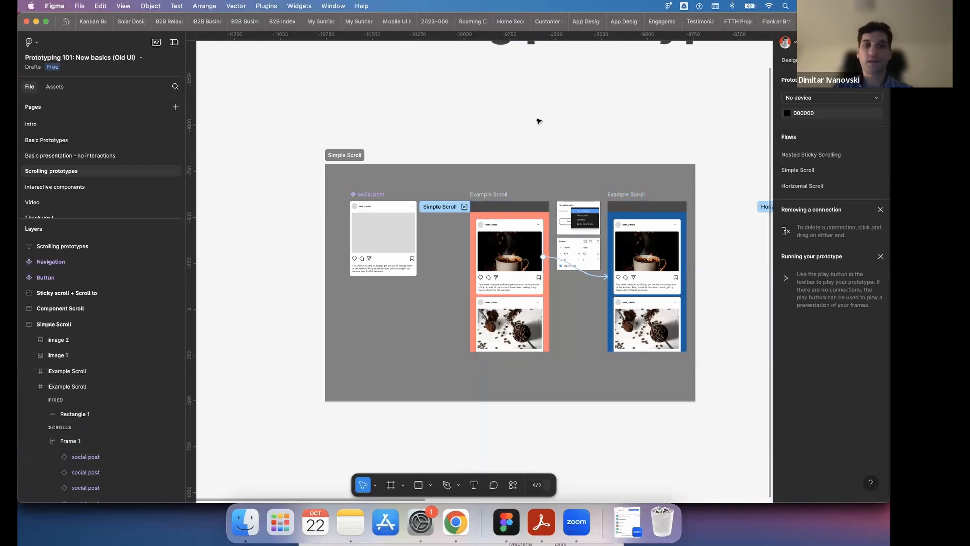
- Preview the Simple Scroll flow, scroll through the orange feed, and follow the first social post's link to the blue frame
{"action": "scroll", "coordinate": [539, 121], "scroll_direction": "down", "scroll_amount": 5}
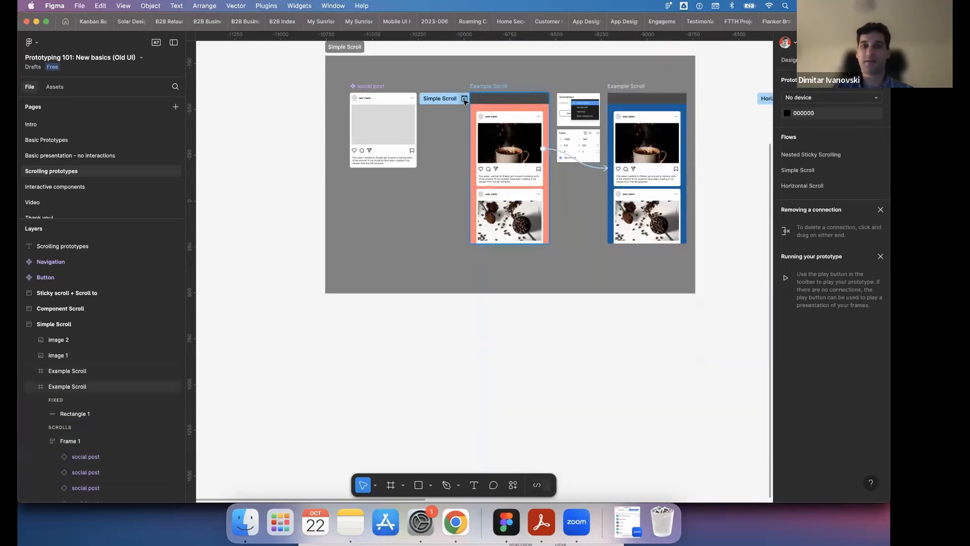
{"action": "left_click", "coordinate": [465, 99]}
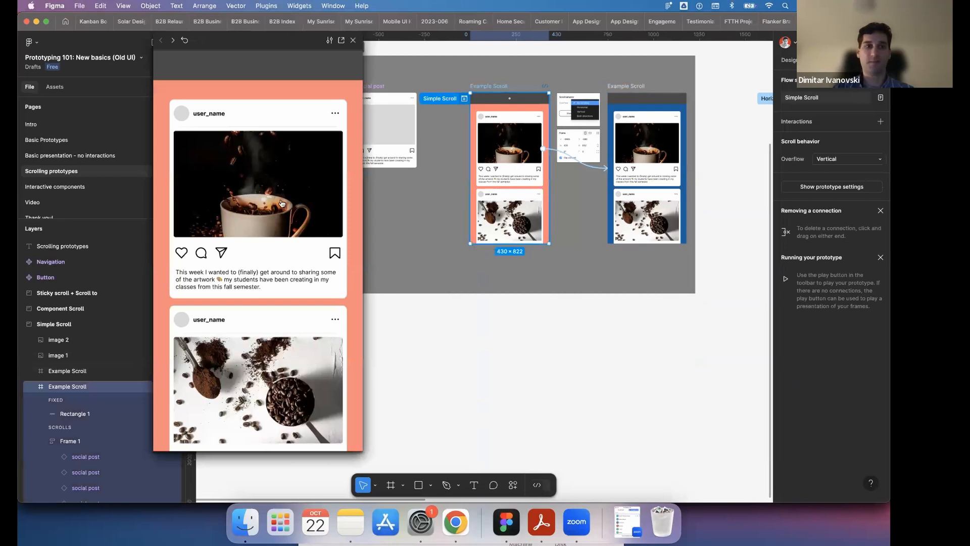
{"action": "scroll", "coordinate": [303, 167], "scroll_direction": "down", "scroll_amount": 5}
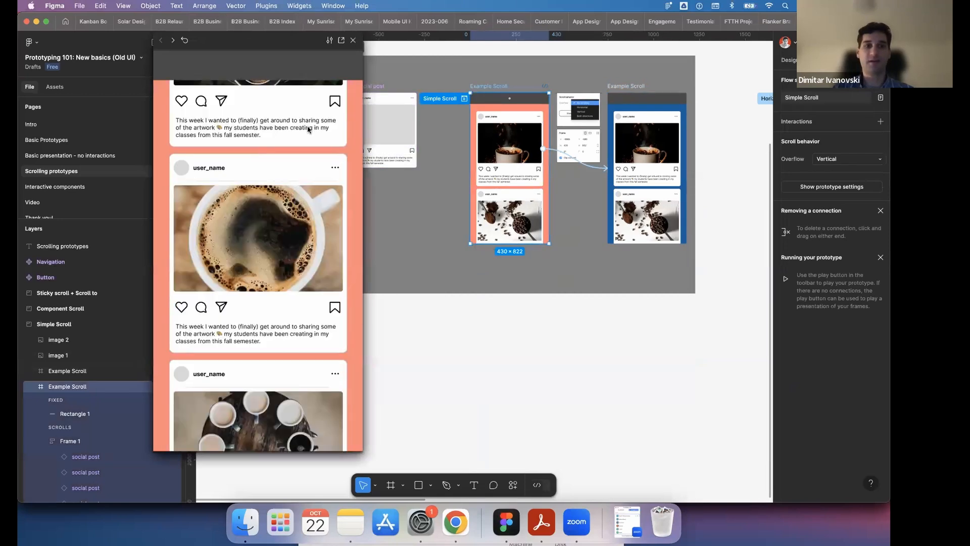
{"action": "scroll", "coordinate": [308, 129], "scroll_direction": "down", "scroll_amount": 10}
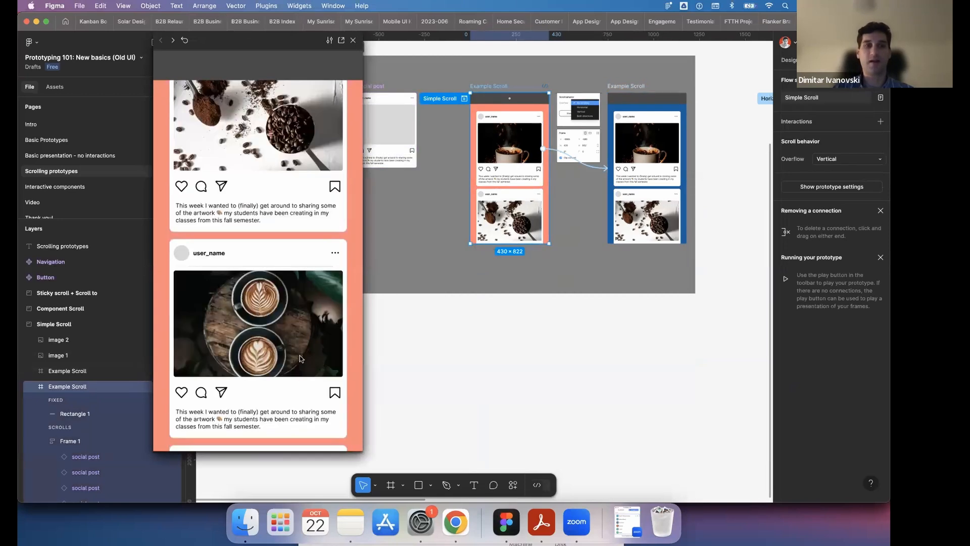
{"action": "scroll", "coordinate": [299, 358], "scroll_direction": "down", "scroll_amount": 10}
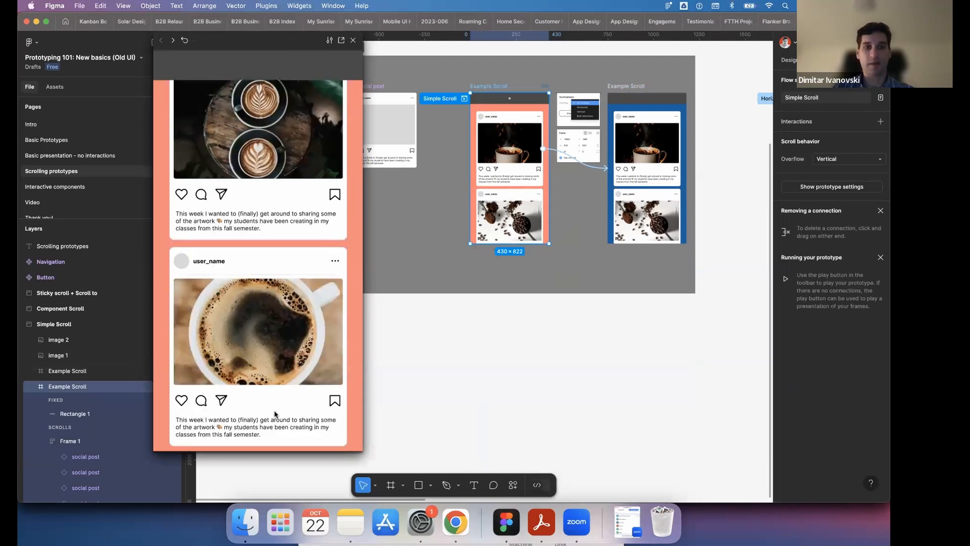
{"action": "scroll", "coordinate": [275, 413], "scroll_direction": "down", "scroll_amount": 5}
{"action": "left_click", "coordinate": [285, 373]}
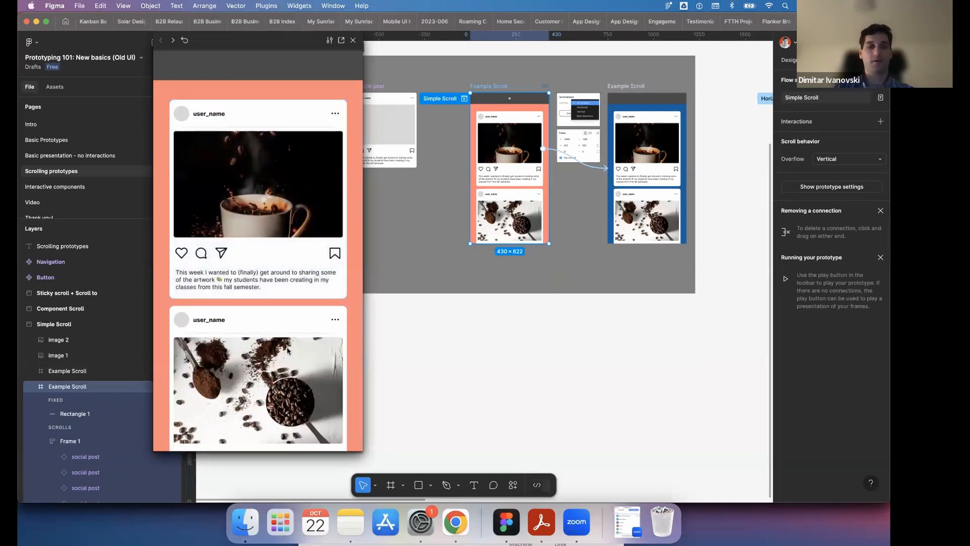
{"action": "left_click", "coordinate": [290, 347]}
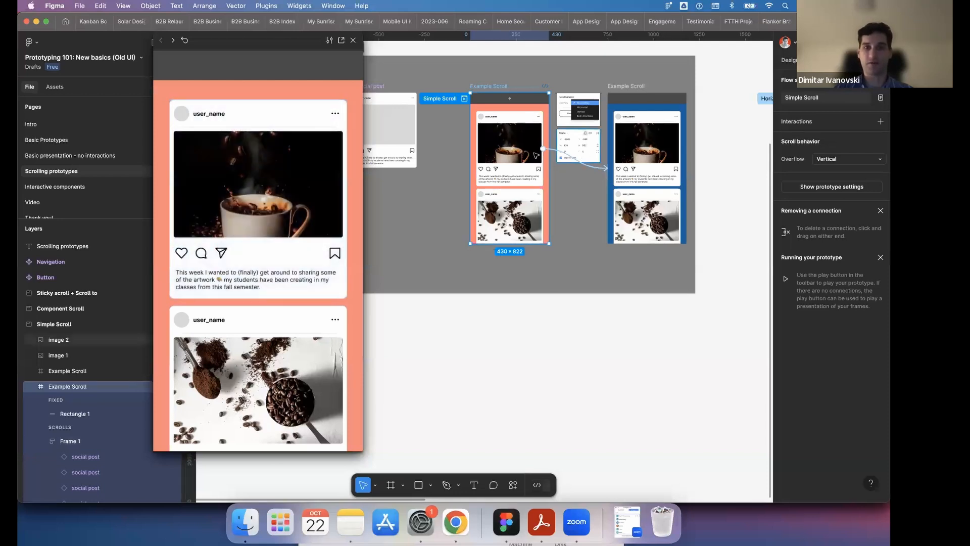
{"action": "left_click", "coordinate": [279, 213]}
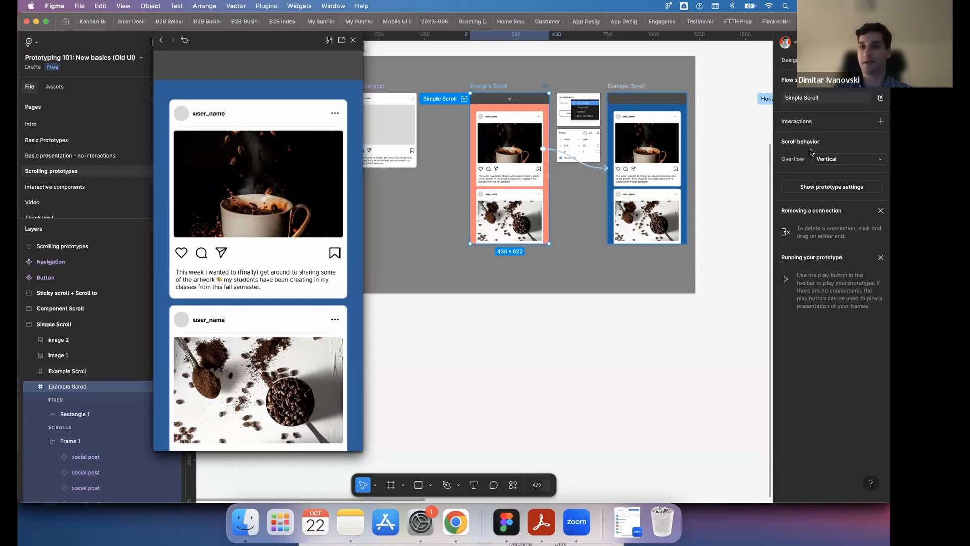
- Set the blue Example Scroll frame's overflow to Vertical and test scrolling its feed in the preview
{"action": "left_click", "coordinate": [629, 87]}
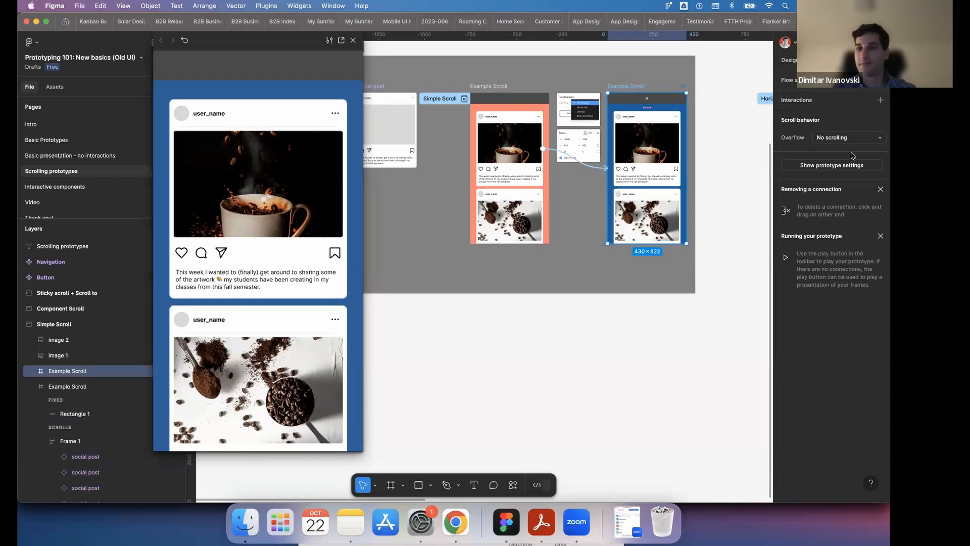
{"action": "left_click", "coordinate": [838, 139]}
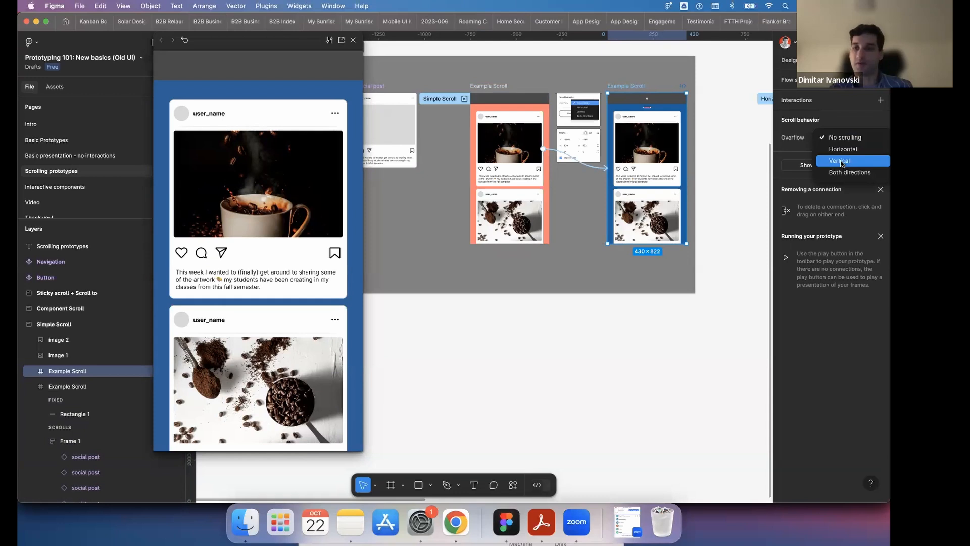
{"action": "left_click", "coordinate": [841, 162]}
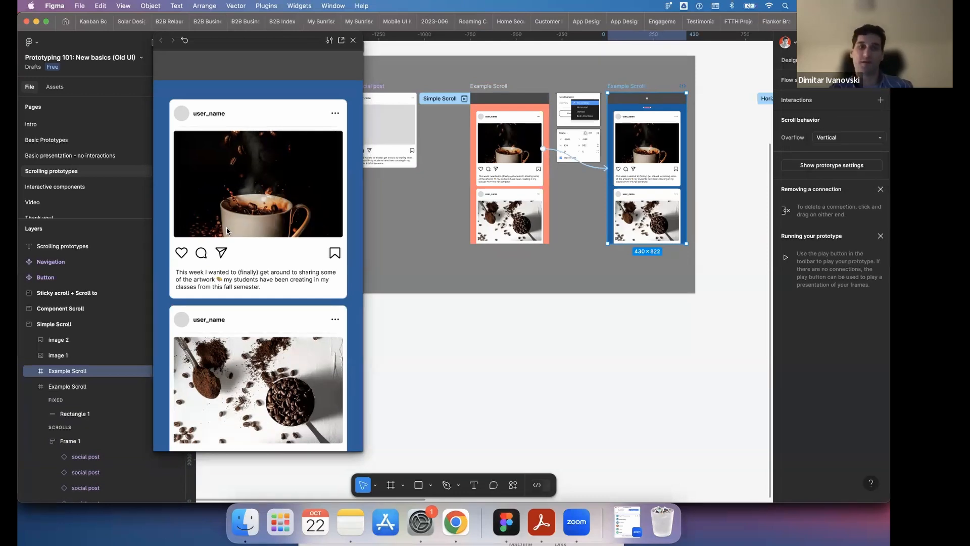
{"action": "scroll", "coordinate": [309, 238], "scroll_direction": "down", "scroll_amount": 10}
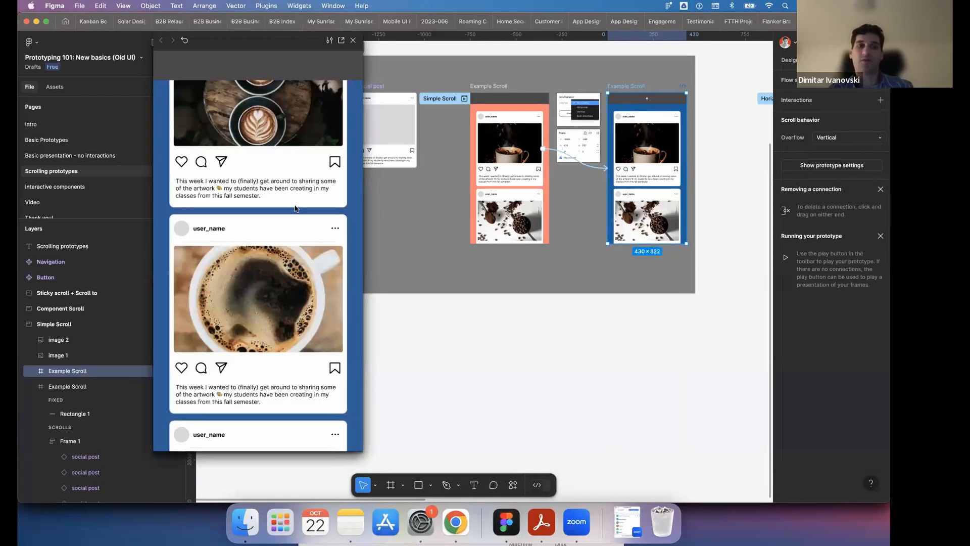
{"action": "scroll", "coordinate": [310, 239], "scroll_direction": "down", "scroll_amount": 5}
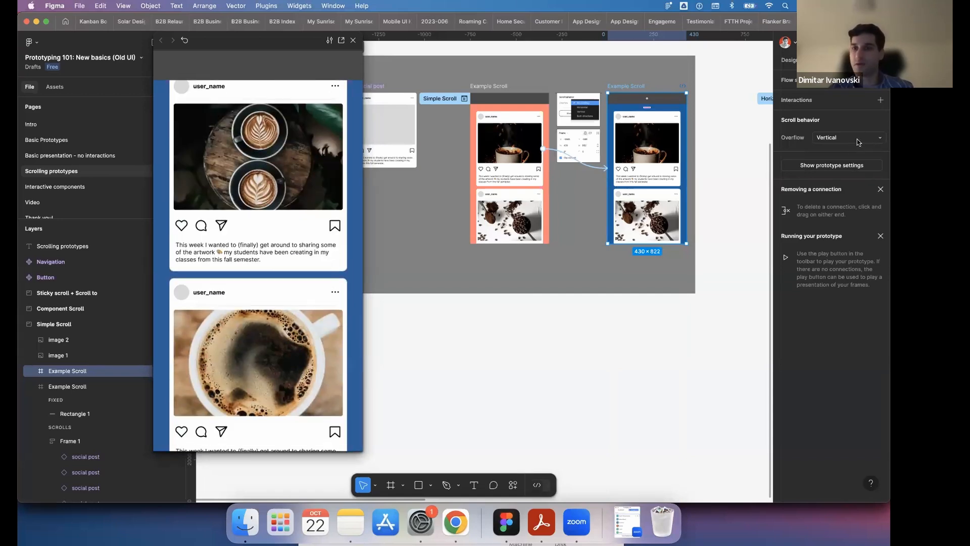
- Set the blue Example Scroll frame's overflow back to No scrolling, check it in the preview, and close the preview
{"action": "left_click", "coordinate": [857, 138]}
{"action": "left_click", "coordinate": [849, 116]}
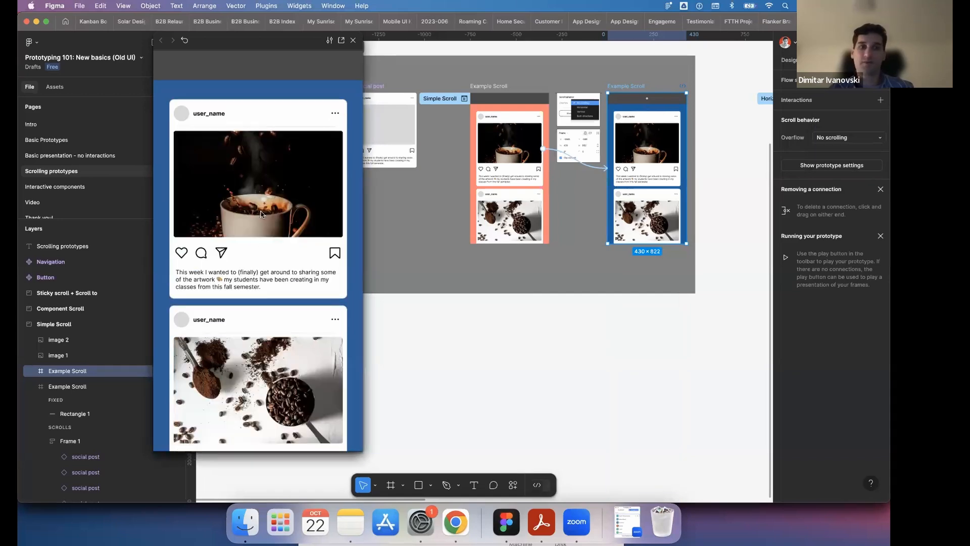
{"action": "left_click", "coordinate": [280, 231]}
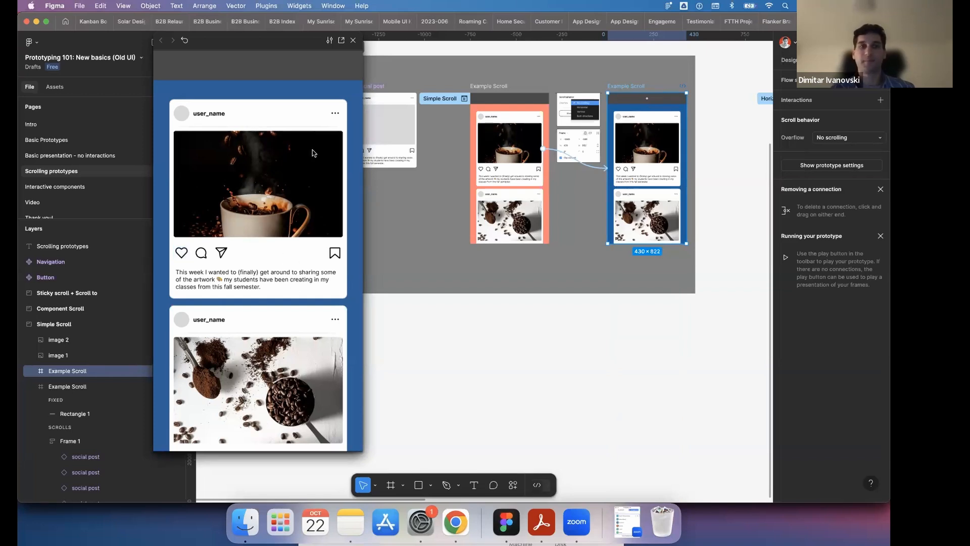
{"action": "left_click", "coordinate": [353, 40]}
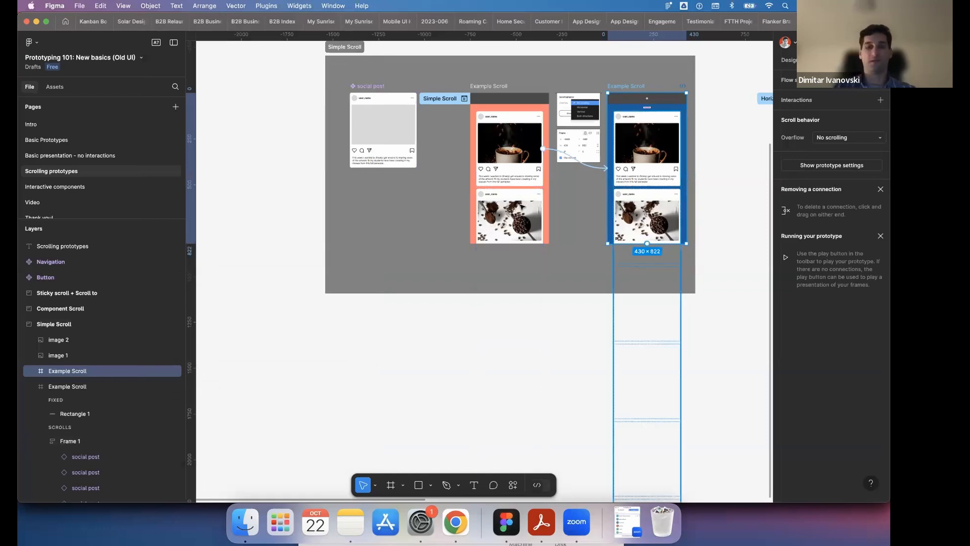
- Narrow the Example Scroll frame in the Component Scroll section to 429 wide and set its overflow scroll behavior to Horizontal
{"action": "scroll", "coordinate": [478, 206], "scroll_direction": "right", "scroll_amount": 10}
{"action": "scroll", "coordinate": [474, 206], "scroll_direction": "right", "scroll_amount": 4}
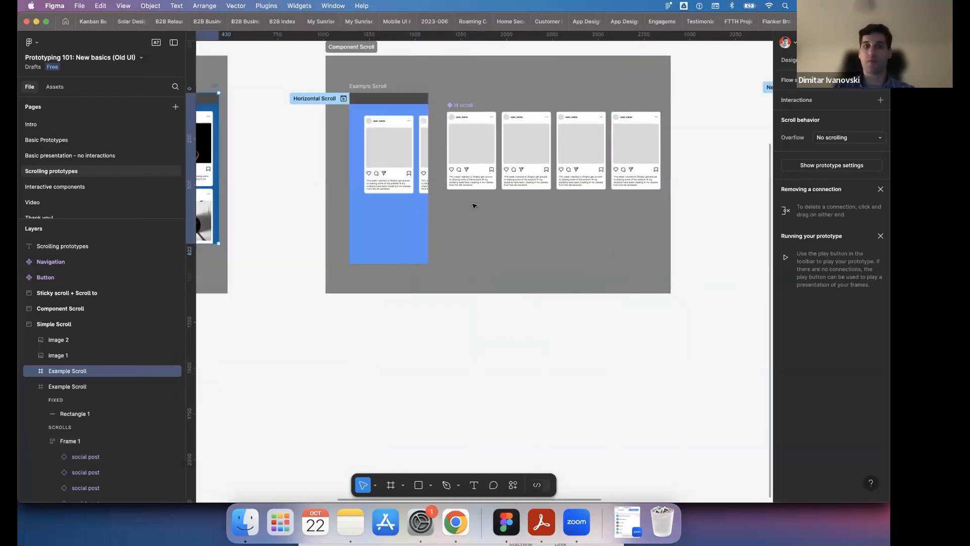
{"action": "scroll", "coordinate": [474, 205], "scroll_direction": "left", "scroll_amount": 4}
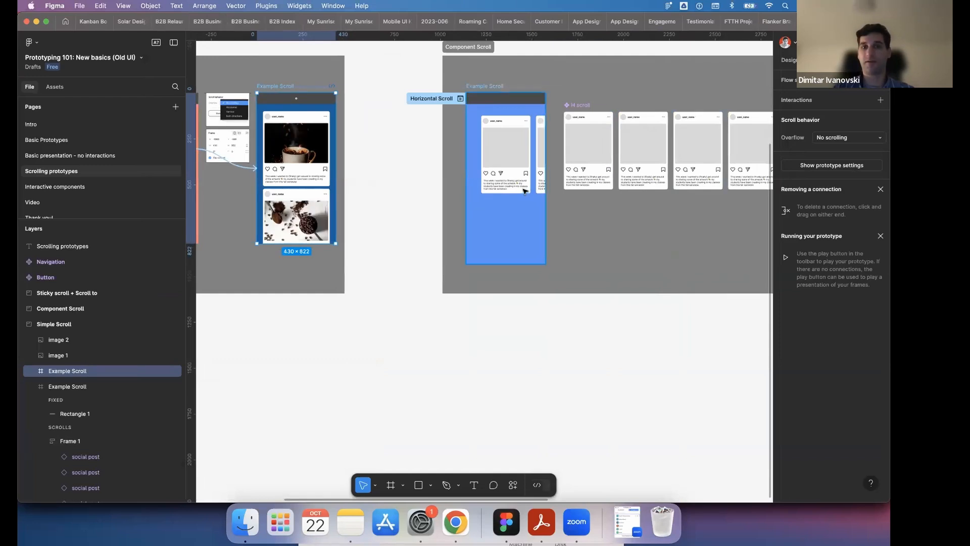
{"action": "scroll", "coordinate": [524, 191], "scroll_direction": "up", "scroll_amount": 2}
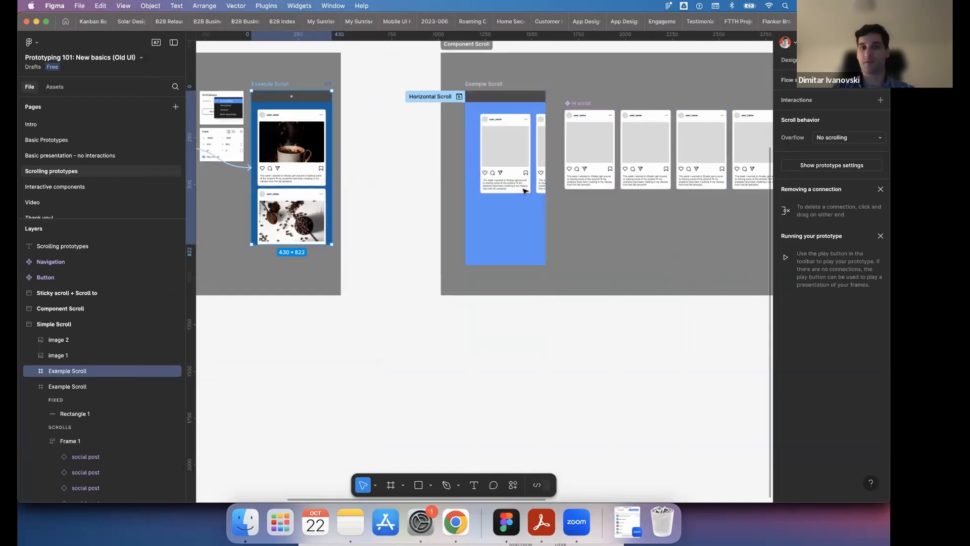
{"action": "scroll", "coordinate": [525, 192], "scroll_direction": "up", "scroll_amount": 1}
{"action": "scroll", "coordinate": [525, 192], "scroll_direction": "right", "scroll_amount": 3}
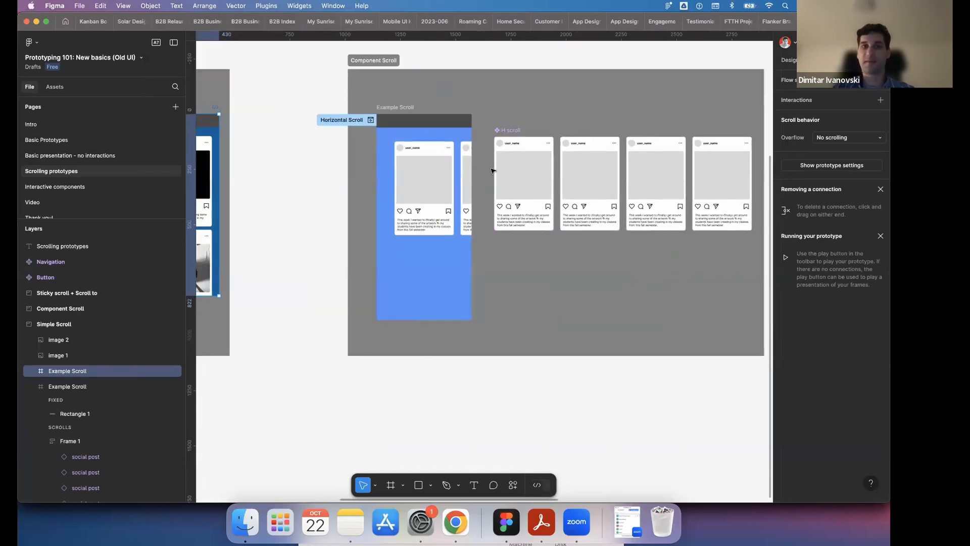
{"action": "left_click", "coordinate": [406, 107]}
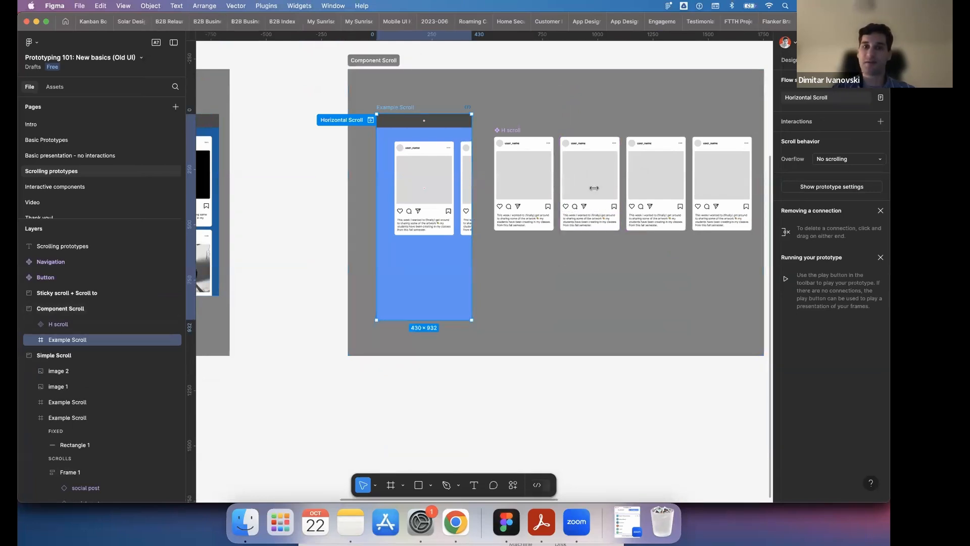
{"action": "left_click_drag", "start_coordinate": [594, 188], "coordinate": [471, 187]}
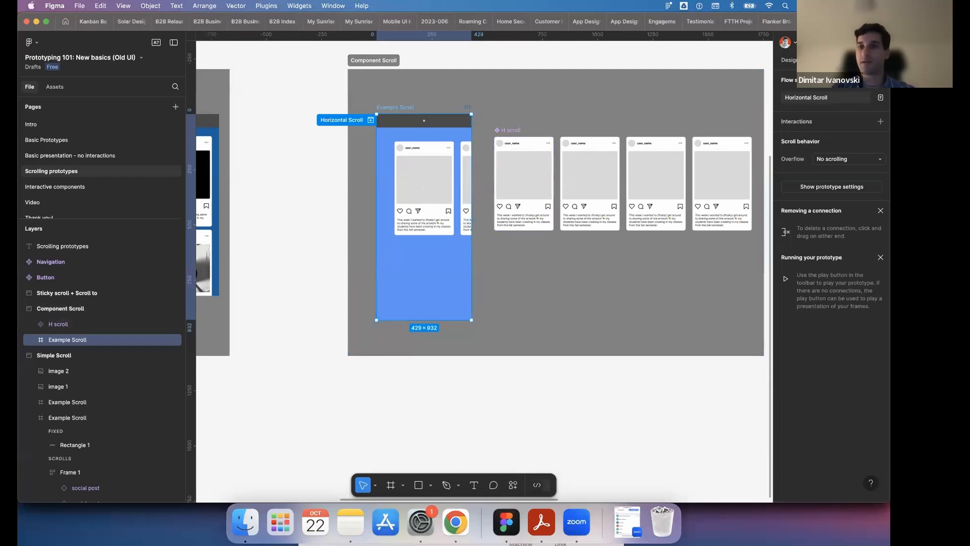
{"action": "left_click", "coordinate": [841, 159]}
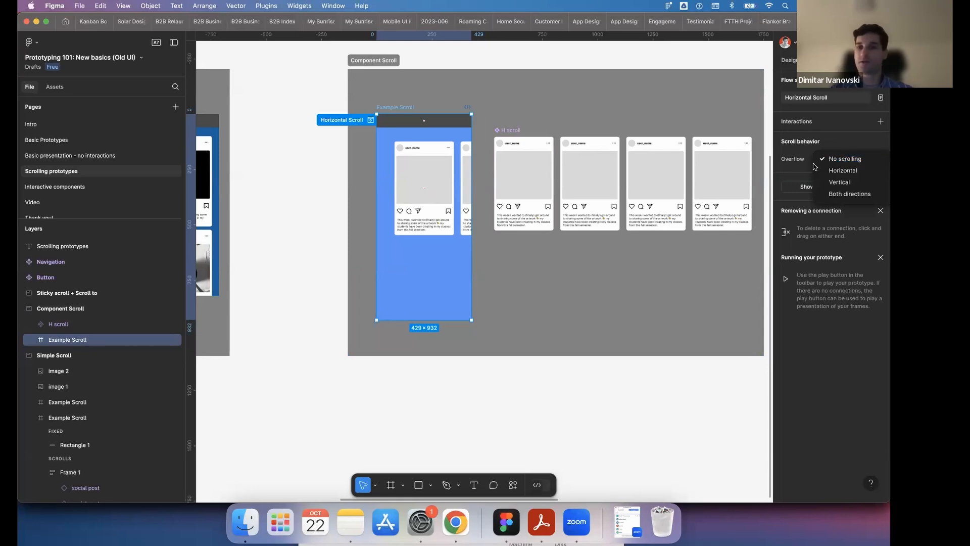
{"action": "left_click", "coordinate": [841, 171]}
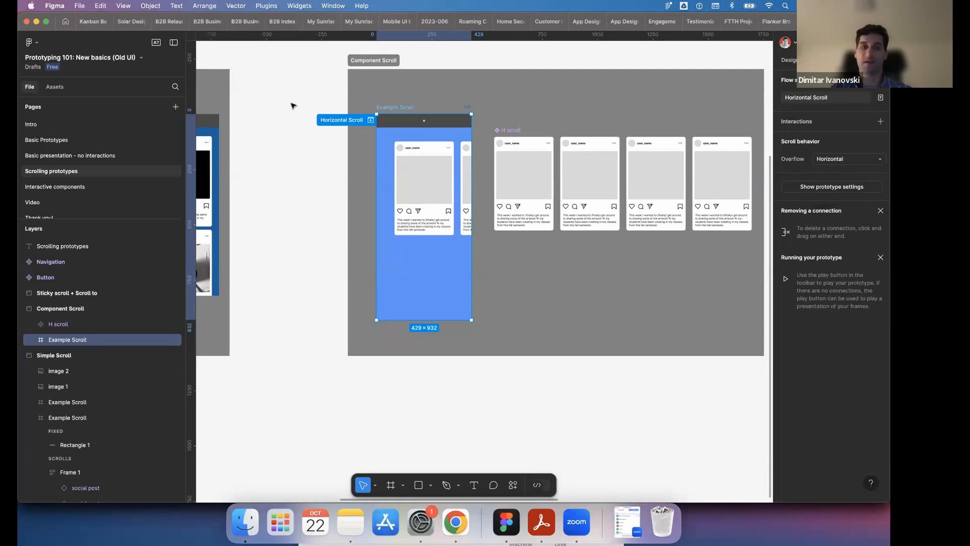
- Preview the Horizontal Scroll flow, swipe the row of social posts back and forth, and close the preview
{"action": "left_click", "coordinate": [370, 119]}
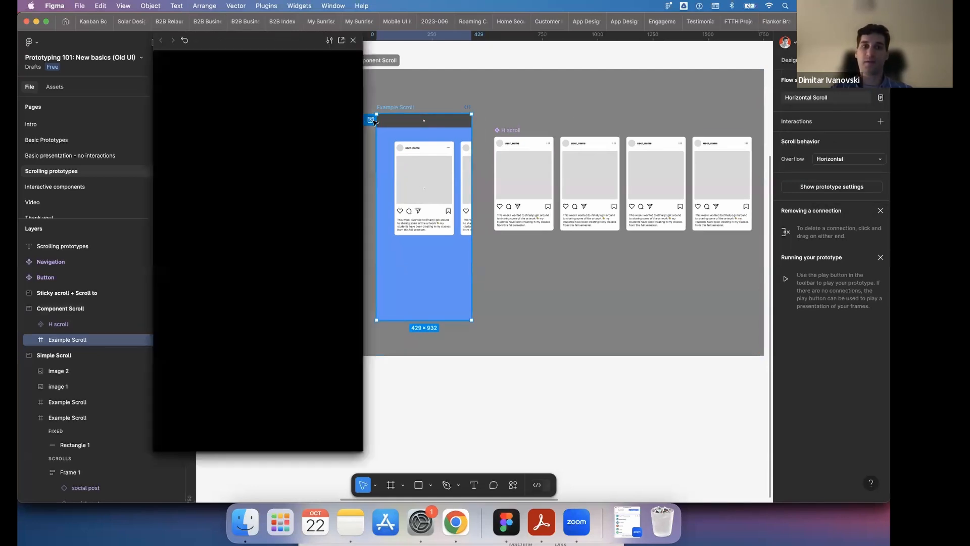
{"action": "left_click_drag", "start_coordinate": [323, 202], "coordinate": [413, 252]}
{"action": "left_click_drag", "start_coordinate": [162, 218], "coordinate": [411, 238]}
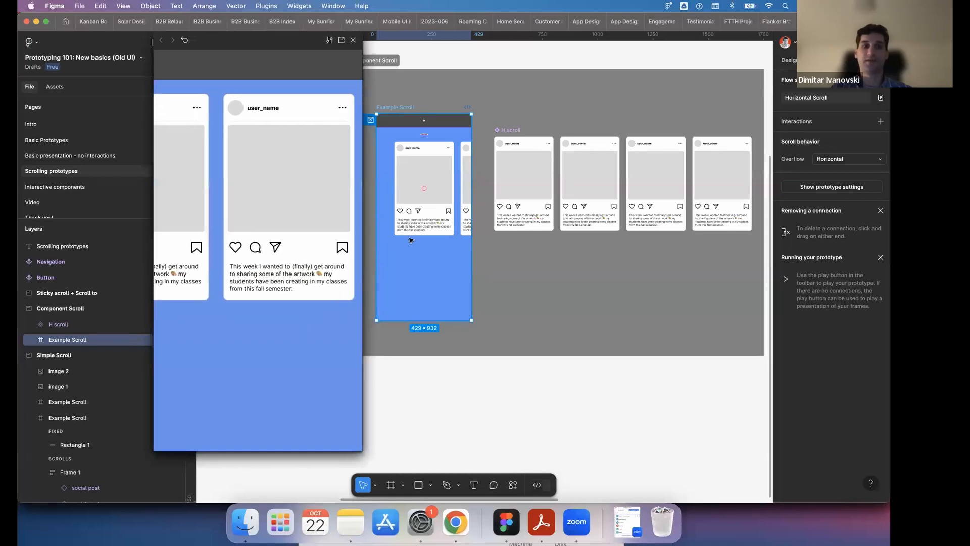
{"action": "left_click_drag", "start_coordinate": [230, 159], "coordinate": [111, 190]}
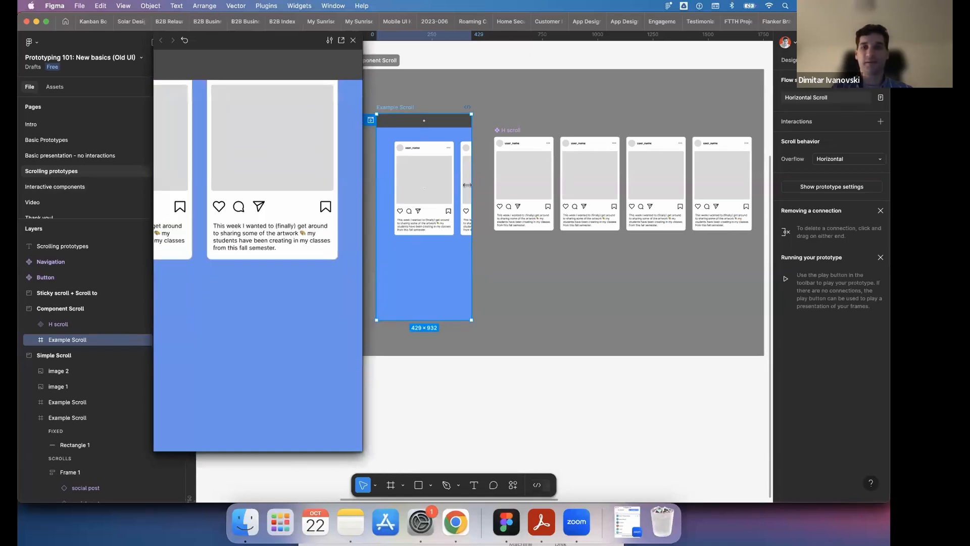
{"action": "left_click_drag", "start_coordinate": [249, 182], "coordinate": [121, 187]}
{"action": "left_click_drag", "start_coordinate": [280, 188], "coordinate": [437, 205]}
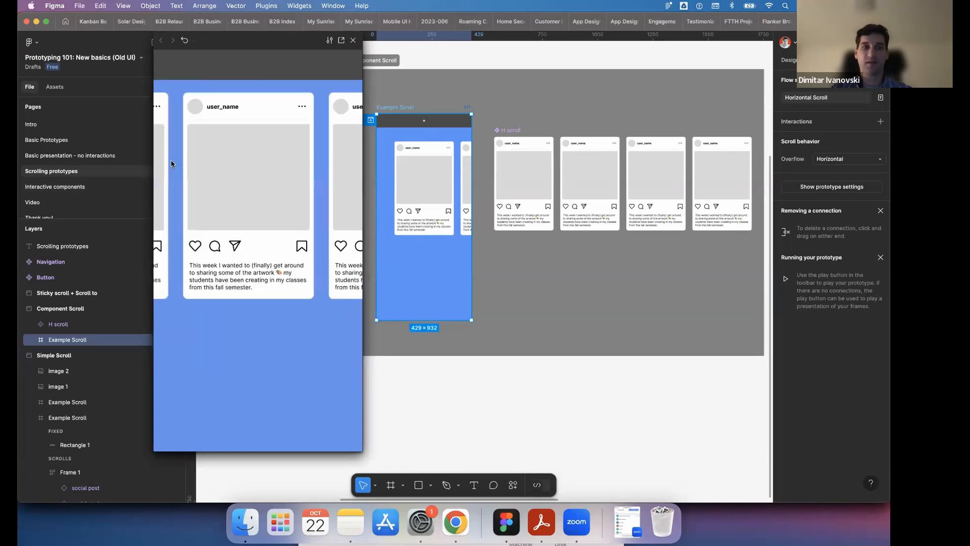
{"action": "left_click_drag", "start_coordinate": [174, 162], "coordinate": [267, 193]}
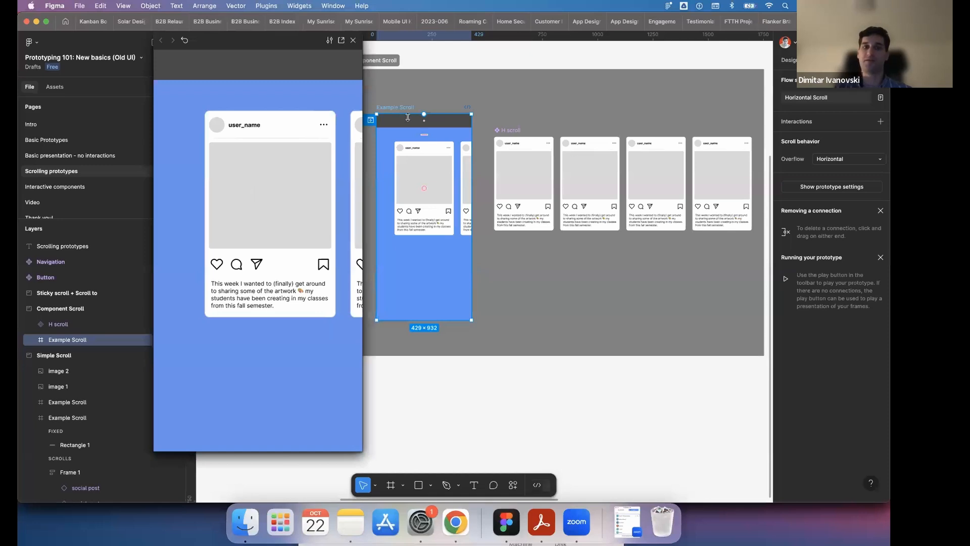
{"action": "left_click", "coordinate": [353, 41]}
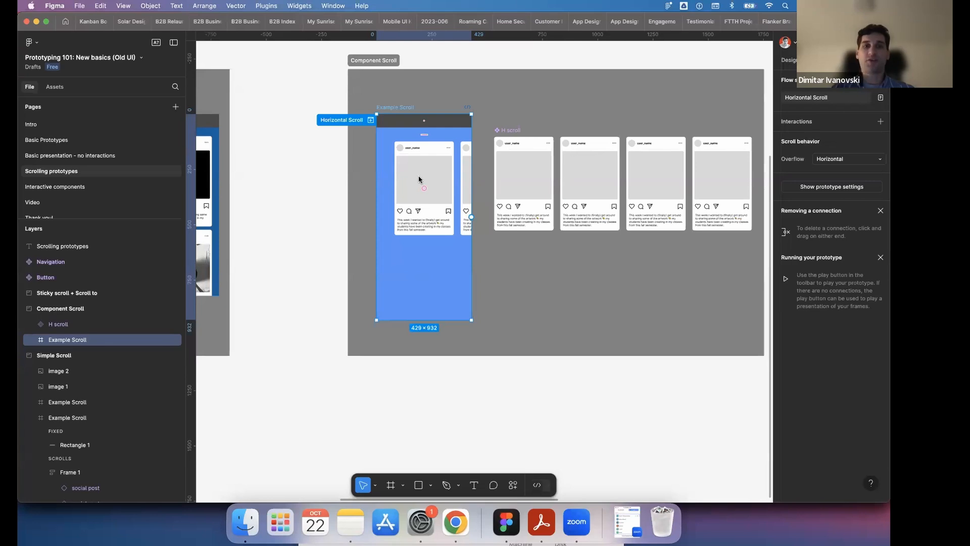
- Draw a rectangle about 505 × 468 on the empty canvas below the Simple Scroll section and show its design properties
{"action": "scroll", "coordinate": [375, 212], "scroll_direction": "down", "scroll_amount": 5}
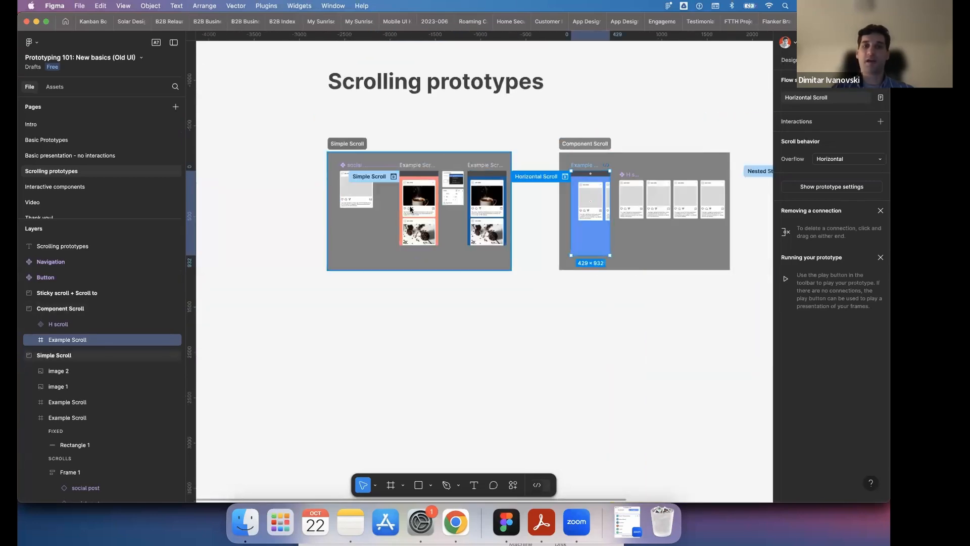
{"action": "scroll", "coordinate": [416, 177], "scroll_direction": "up", "scroll_amount": 2}
{"action": "scroll", "coordinate": [425, 438], "scroll_direction": "up", "scroll_amount": 2}
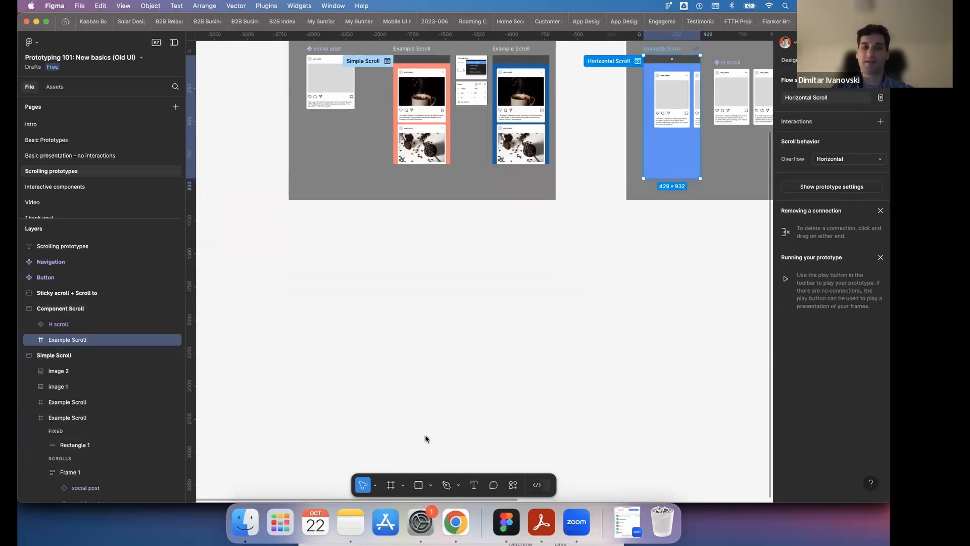
{"action": "left_click", "coordinate": [418, 485]}
{"action": "mouse_move", "coordinate": [422, 366]}
{"action": "left_mouse_down"}
{"action": "mouse_move", "coordinate": [451, 305]}
{"action": "mouse_move", "coordinate": [489, 305]}
{"action": "left_mouse_up"}
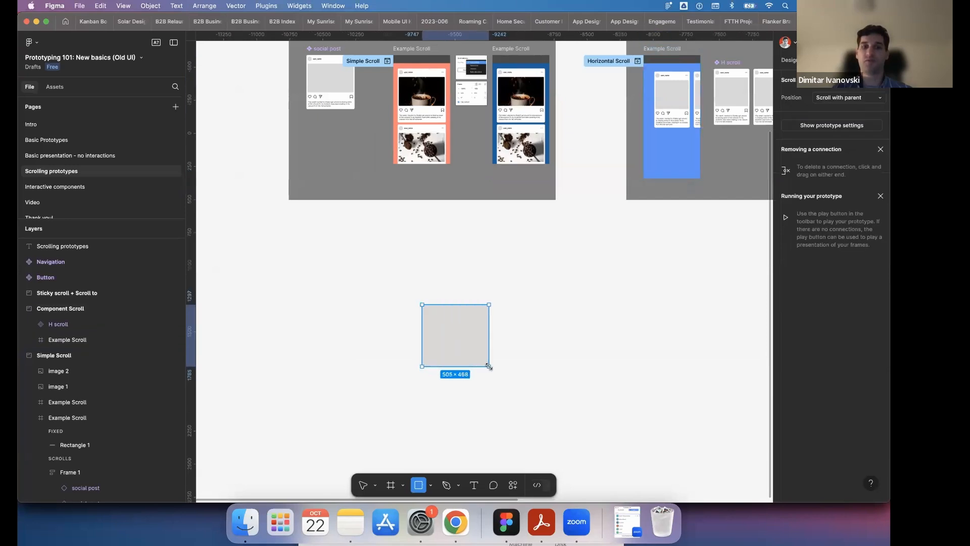
{"action": "left_click", "coordinate": [788, 60]}
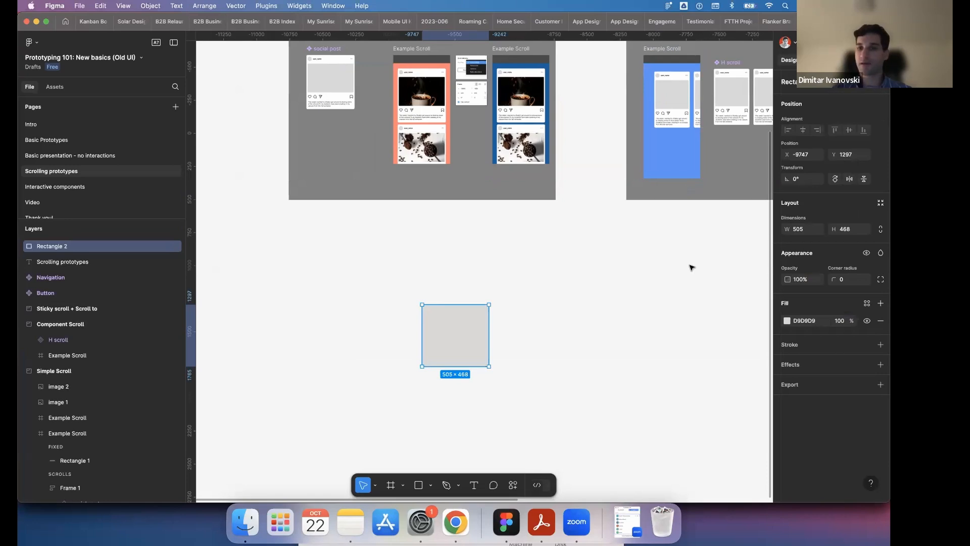
- Draw a tall frame about 924 × 2958 beside the grey rectangle
{"action": "scroll", "coordinate": [560, 257], "scroll_direction": "down", "scroll_amount": 5}
{"action": "scroll", "coordinate": [537, 248], "scroll_direction": "down", "scroll_amount": 2}
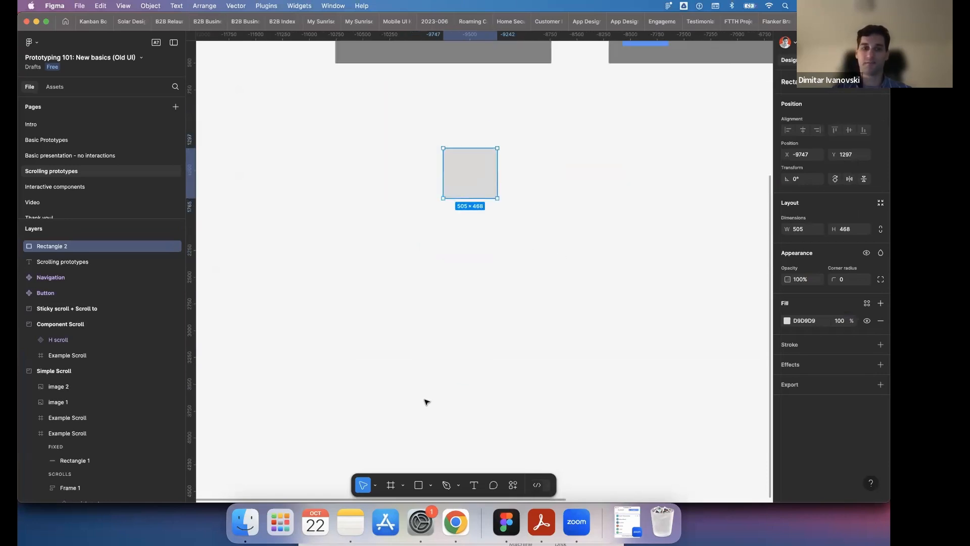
{"action": "left_click", "coordinate": [425, 400]}
{"action": "mouse_move", "coordinate": [539, 148]}
{"action": "left_mouse_down"}
{"action": "mouse_move", "coordinate": [598, 368]}
{"action": "mouse_move", "coordinate": [651, 463]}
{"action": "mouse_move", "coordinate": [640, 464]}
{"action": "left_mouse_up"}
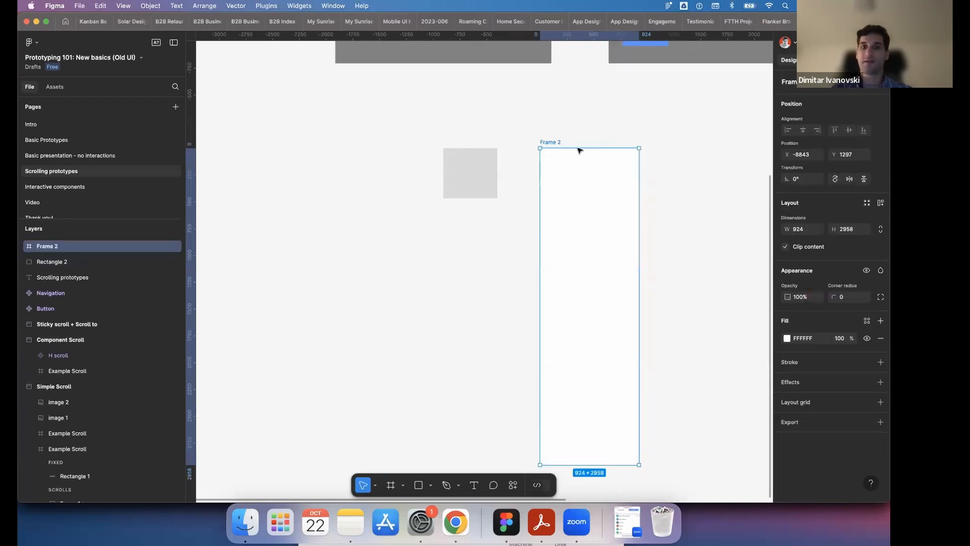
- Place the grey rectangle inside the new frame near its upper edge and repeat it into an evenly spaced column of four
{"action": "left_click_drag", "start_coordinate": [489, 169], "coordinate": [604, 260]}
{"action": "key", "text": "super+d"}
{"action": "key", "text": "super+d"}
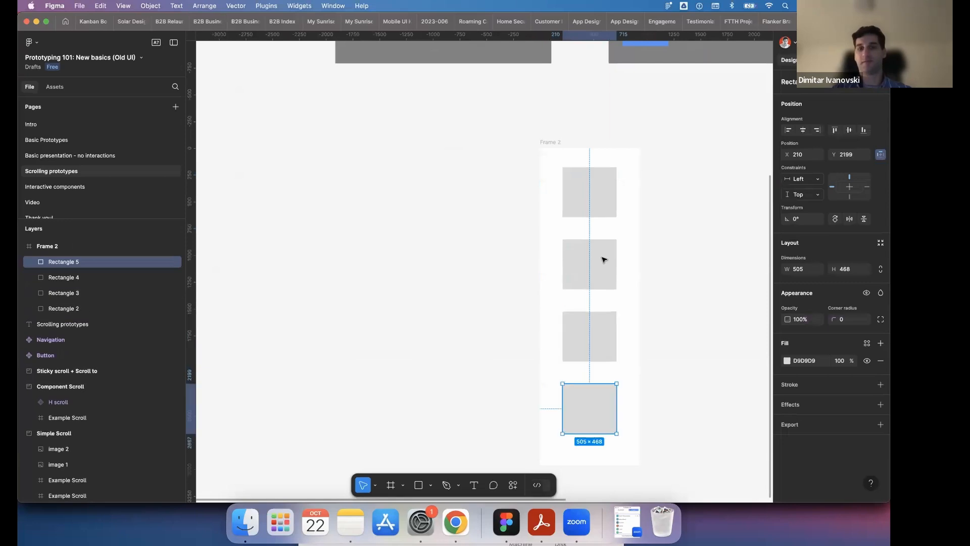
- Fill the second rectangle in the column with salmon red and the third with dark blue
{"action": "left_click", "coordinate": [604, 260]}
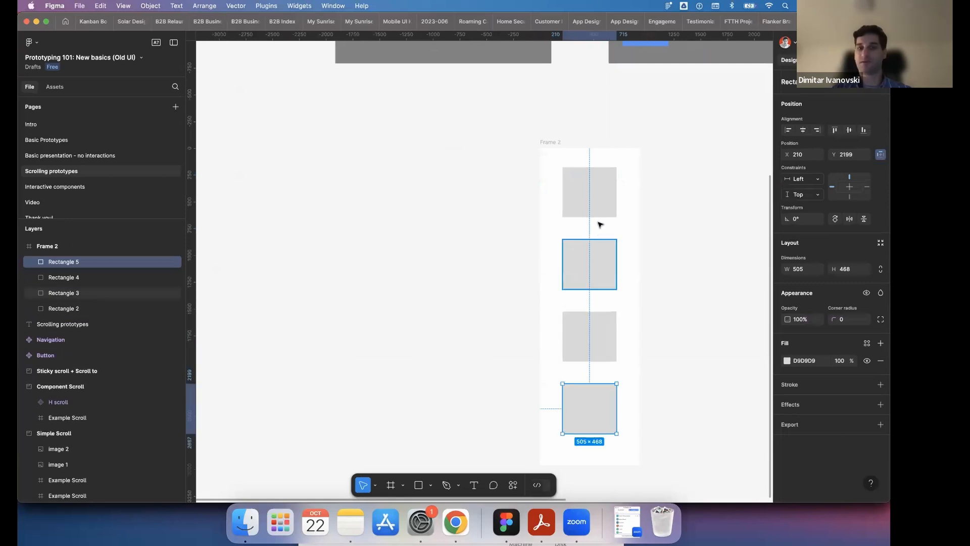
{"action": "left_click", "coordinate": [787, 362]}
{"action": "left_click", "coordinate": [728, 295]}
{"action": "left_click", "coordinate": [612, 354]}
{"action": "left_click", "coordinate": [789, 360]}
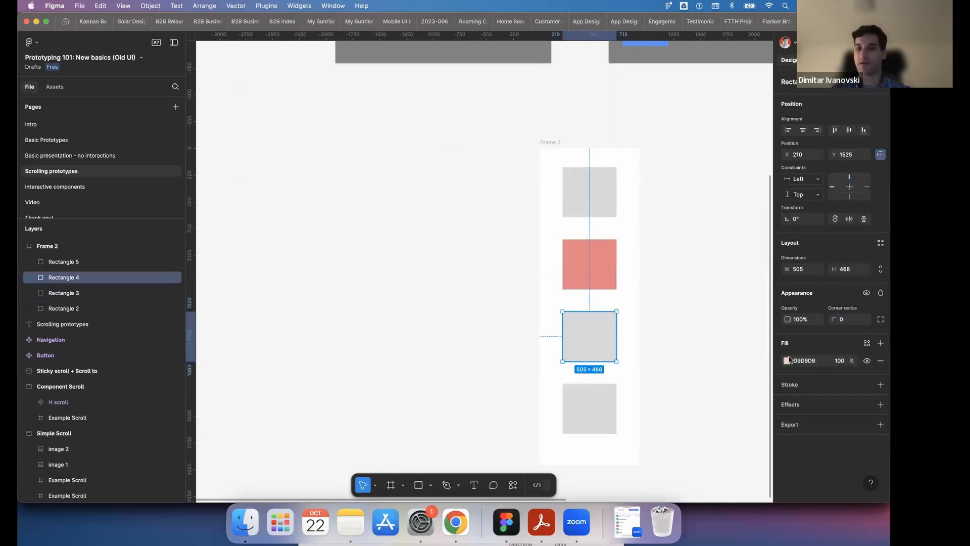
{"action": "left_click", "coordinate": [787, 361]}
{"action": "left_click", "coordinate": [735, 390]}
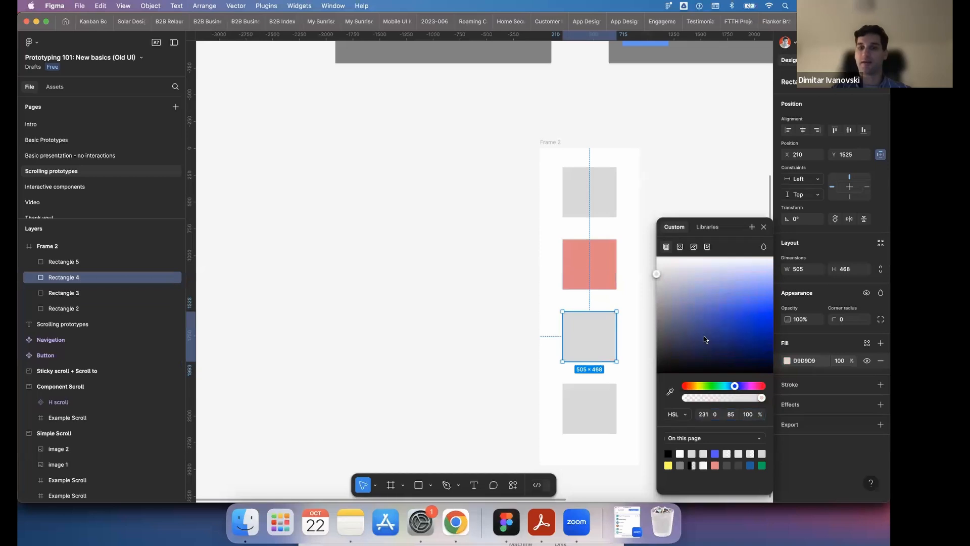
{"action": "left_click", "coordinate": [704, 332]}
- Fill the lowest rectangle in the column with green
{"action": "left_click", "coordinate": [589, 412]}
{"action": "left_click", "coordinate": [788, 361]}
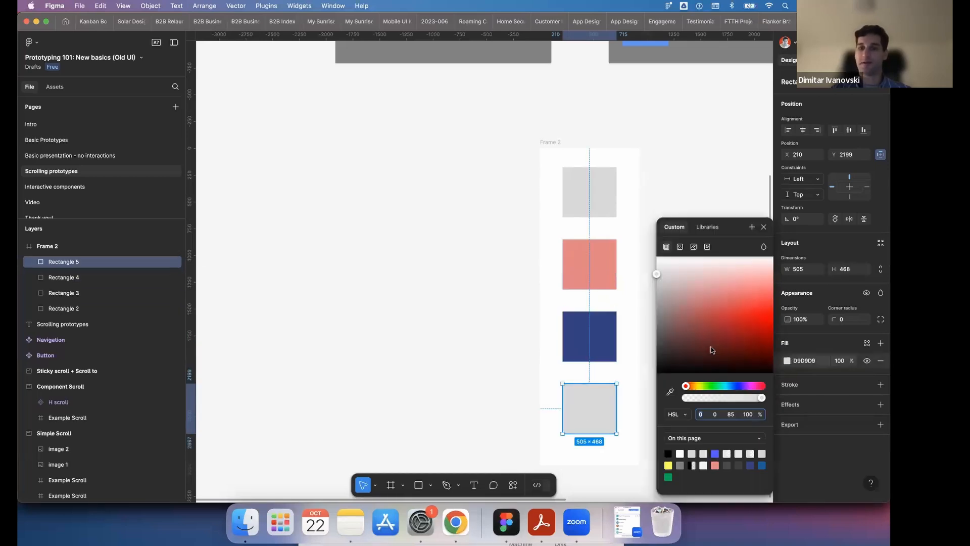
{"action": "left_click", "coordinate": [714, 385]}
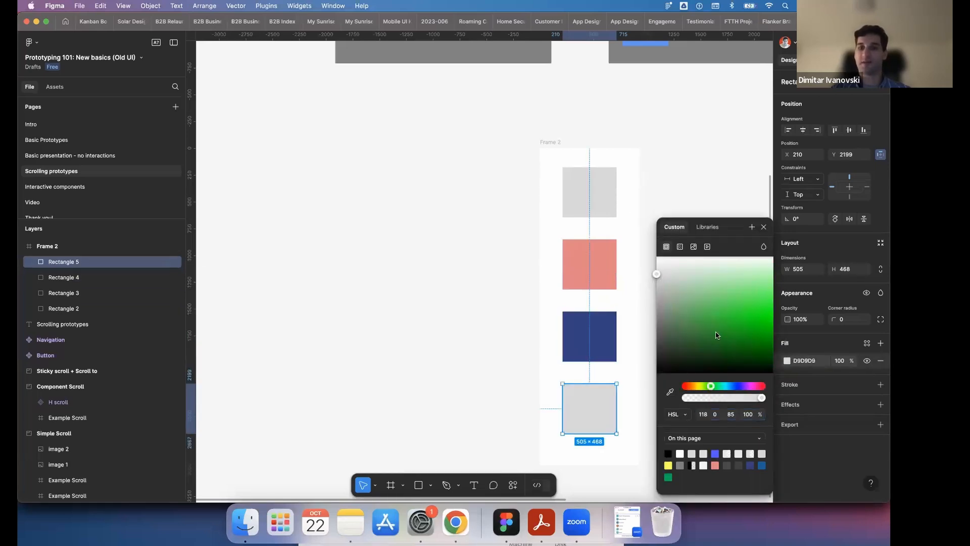
{"action": "left_click", "coordinate": [717, 331]}
- Move Frame 2 directly below the Simple Scroll section and duplicate it beside the original
{"action": "left_click", "coordinate": [589, 134]}
{"action": "left_click_drag", "start_coordinate": [557, 143], "coordinate": [353, 102]}
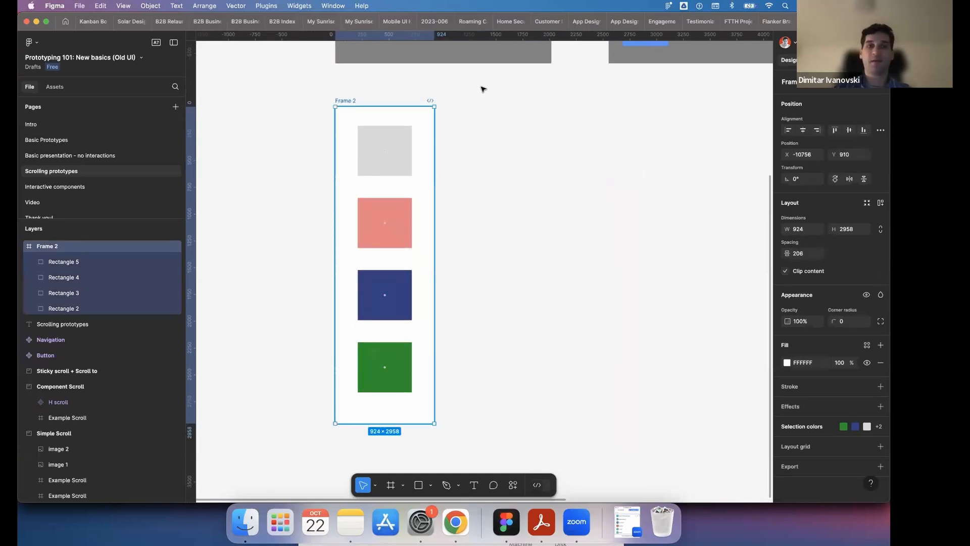
{"action": "left_click", "coordinate": [354, 106]}
{"action": "left_click", "coordinate": [342, 100]}
{"action": "key", "text": "super+d"}
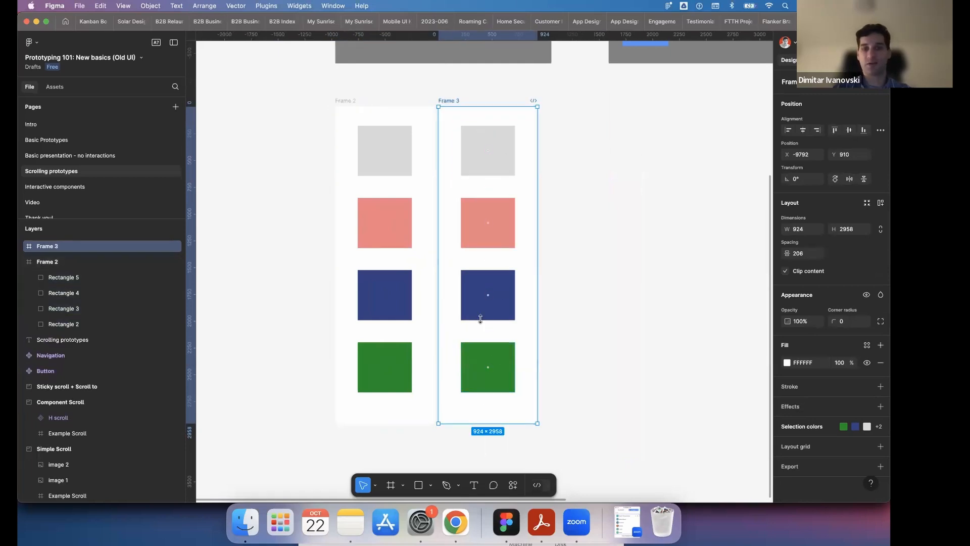
- Shorten the duplicated frame to about 1525 high so only its grey and red squares show, and compare it with Frame 2
{"action": "left_click_drag", "start_coordinate": [480, 319], "coordinate": [479, 269]}
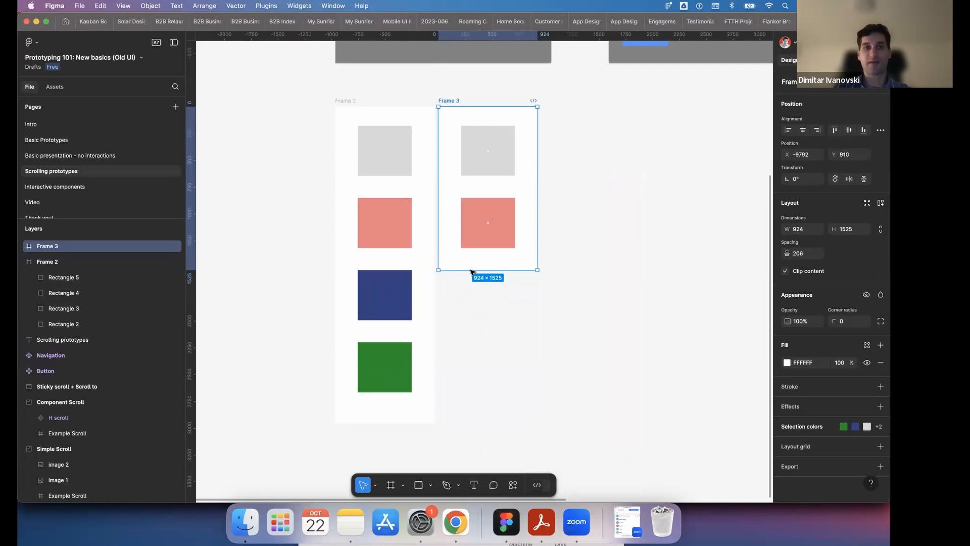
{"action": "left_click", "coordinate": [347, 101]}
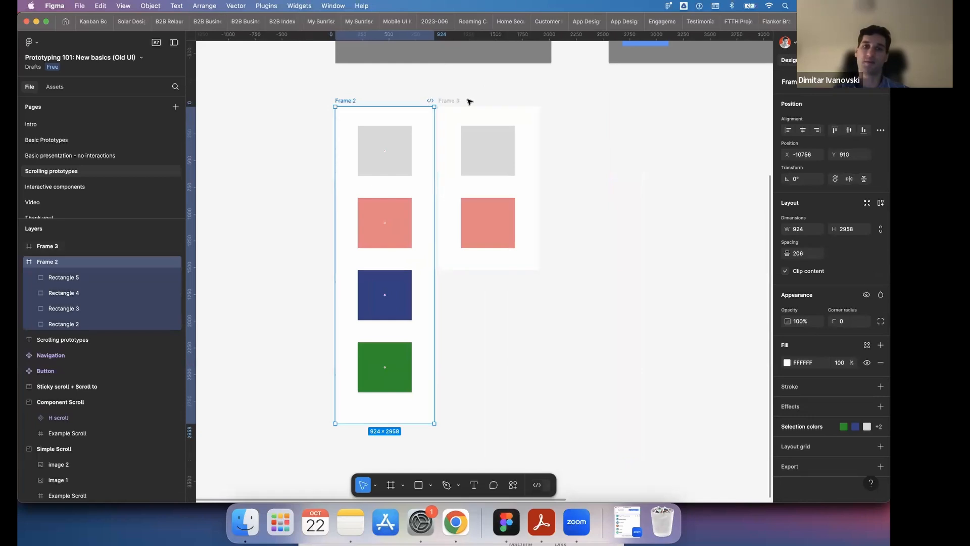
{"action": "left_click", "coordinate": [498, 265]}
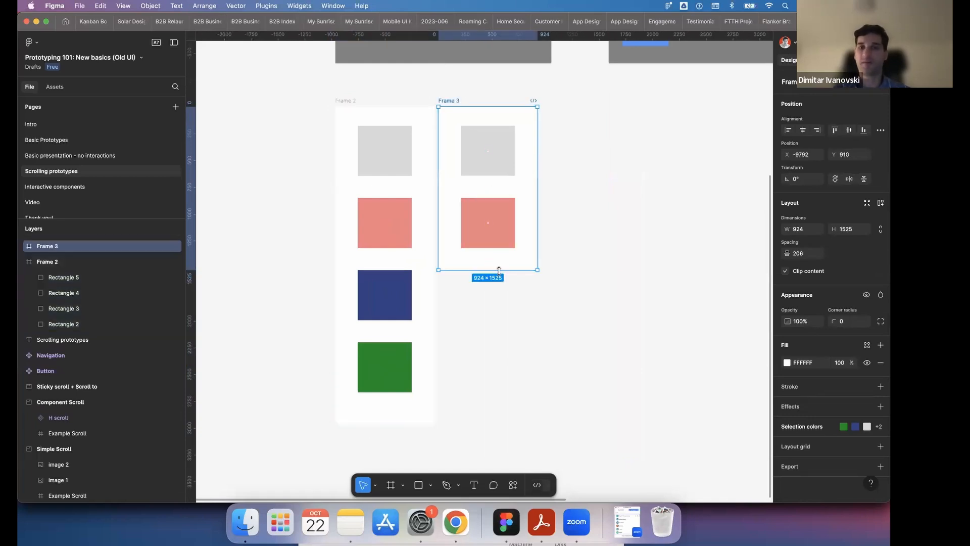
{"action": "scroll", "coordinate": [502, 269], "scroll_direction": "up", "scroll_amount": 5}
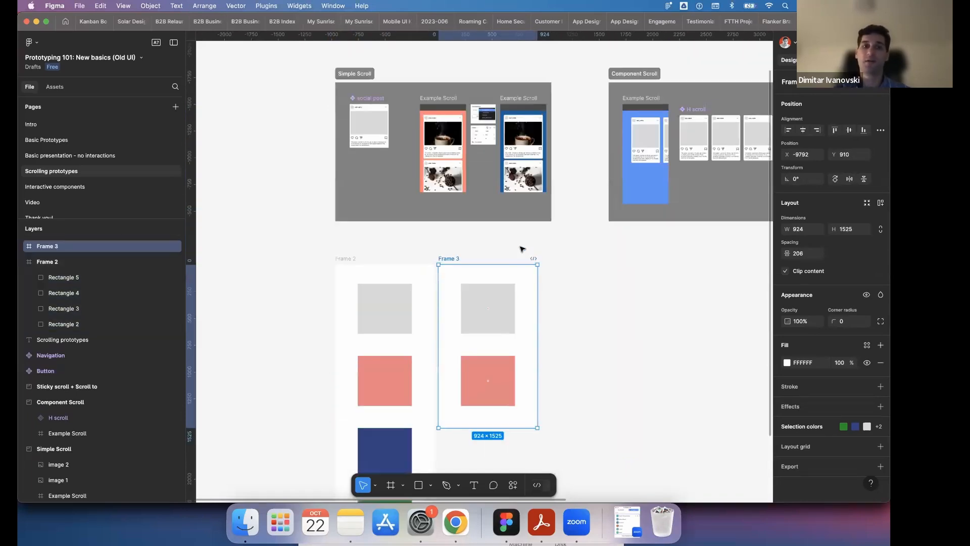
{"action": "scroll", "coordinate": [522, 249], "scroll_direction": "down", "scroll_amount": 5}
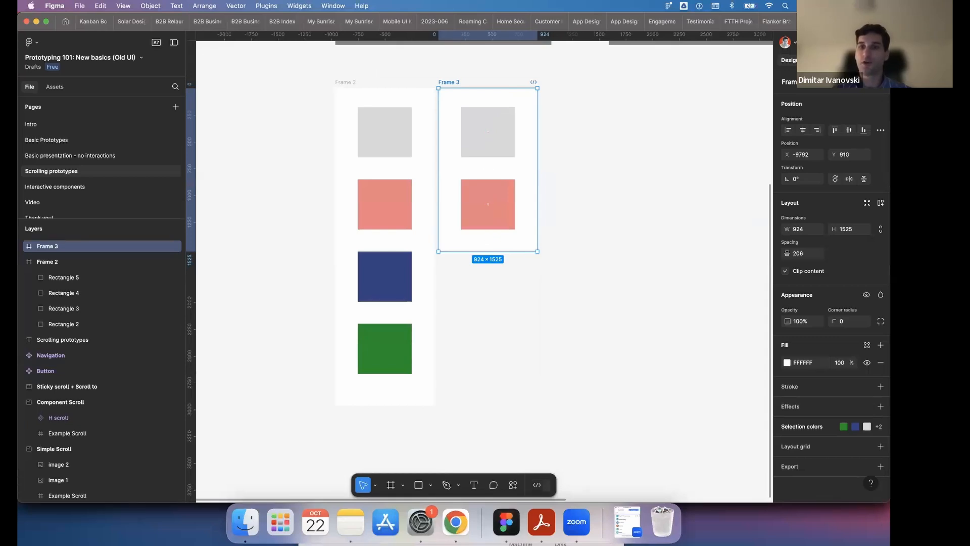
- Add a flow starting point to Frame 3 and move the frame farther away from Frame 2
{"action": "left_click", "coordinate": [823, 60]}
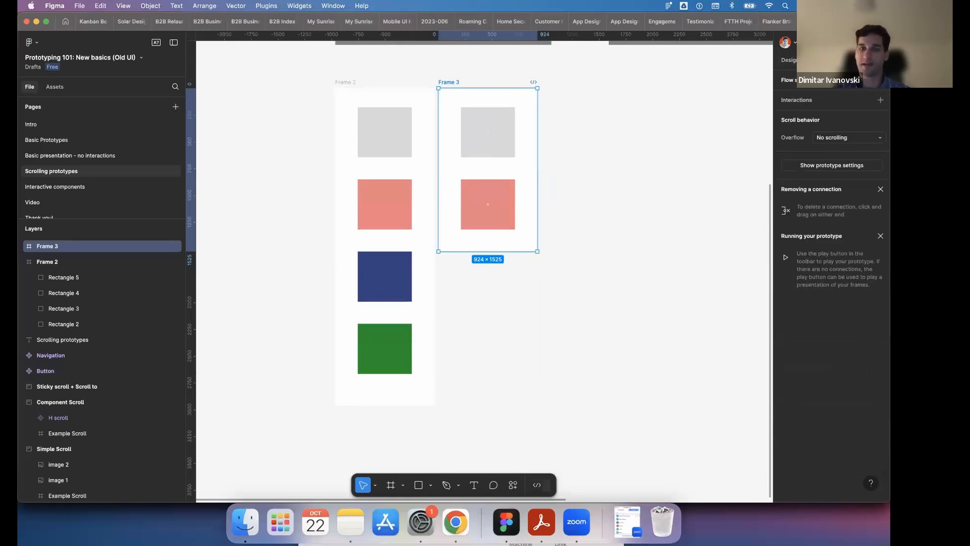
{"action": "left_click", "coordinate": [881, 80]}
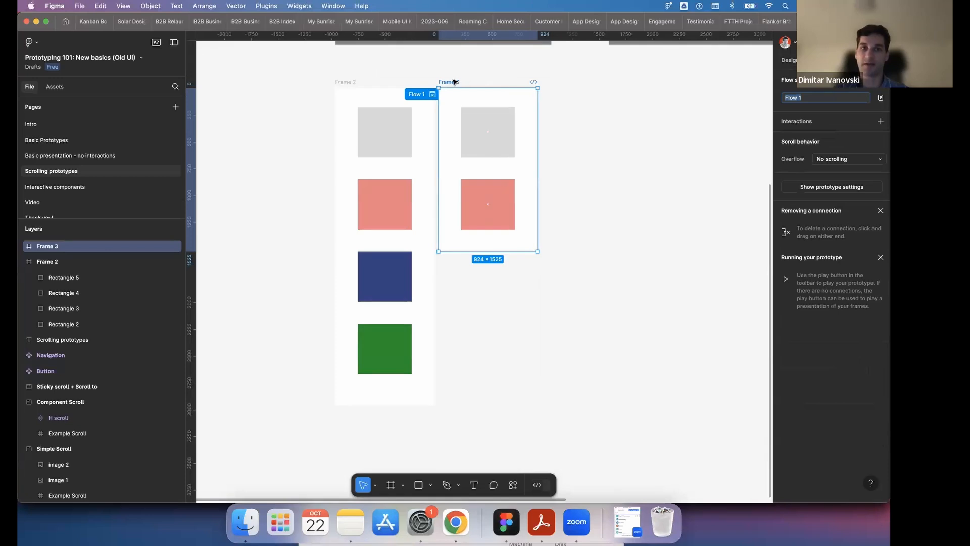
{"action": "left_click_drag", "start_coordinate": [455, 82], "coordinate": [525, 83]}
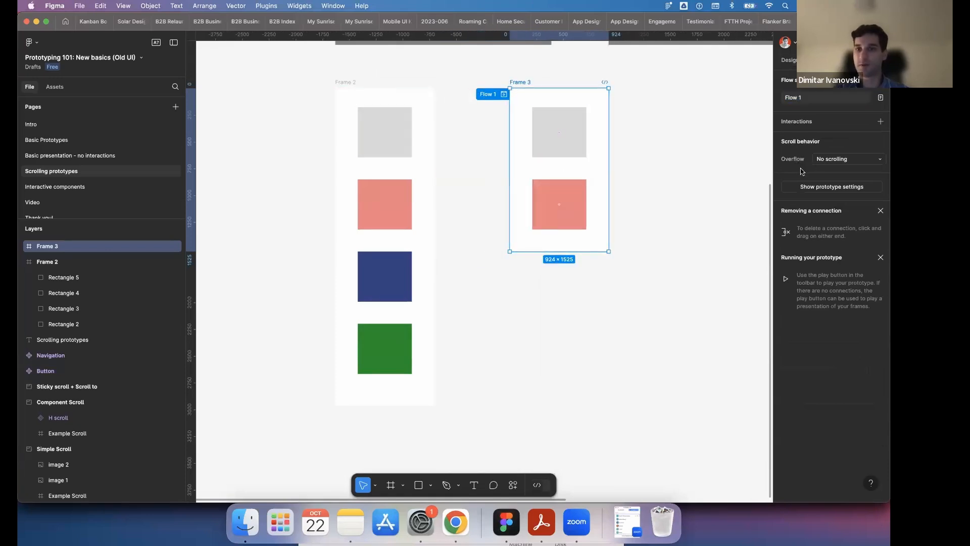
- Set Frame 3's overflow scroll behavior to Vertical and extend its height to about 1625 to reveal part of the blue square
{"action": "left_click", "coordinate": [833, 158]}
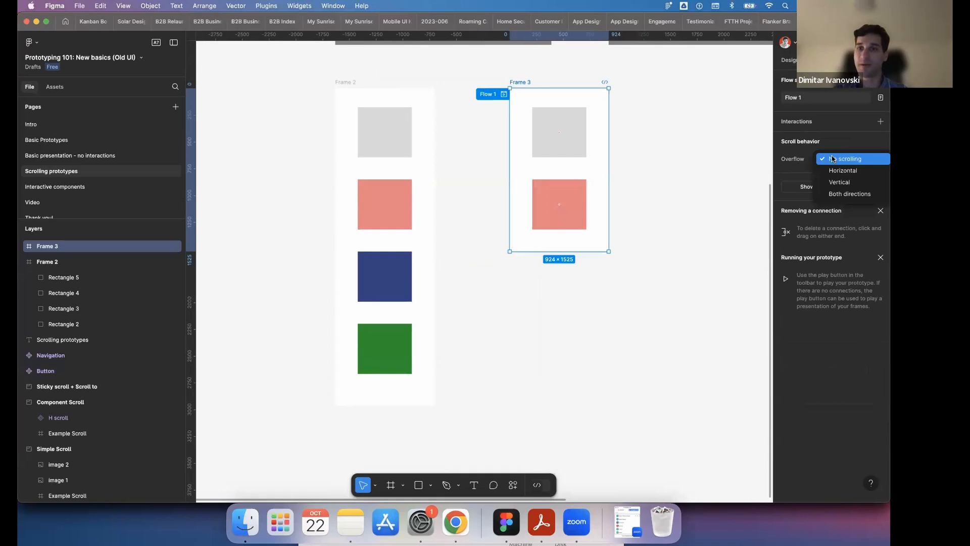
{"action": "left_click", "coordinate": [838, 182]}
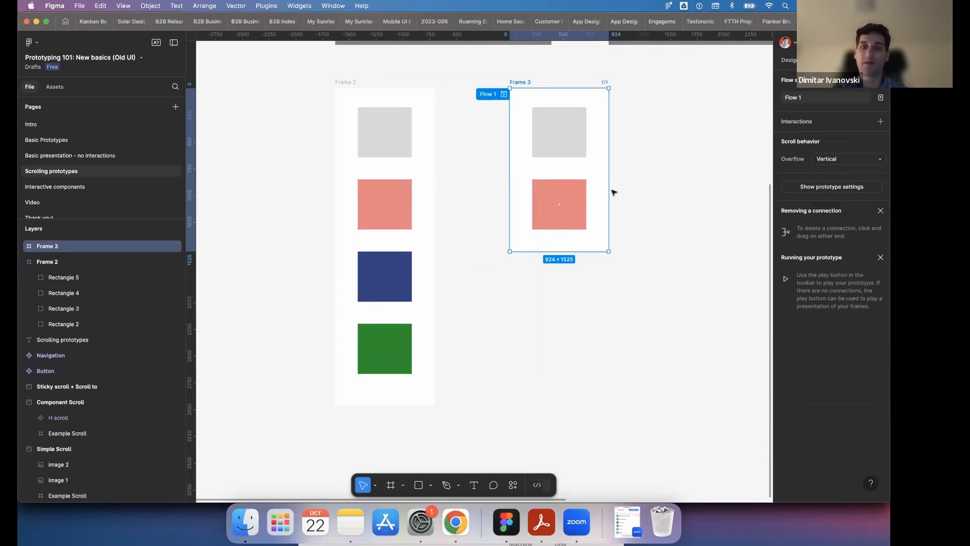
{"action": "mouse_move", "coordinate": [592, 255]}
{"action": "left_mouse_down"}
{"action": "mouse_move", "coordinate": [594, 427]}
{"action": "mouse_move", "coordinate": [610, 286]}
{"action": "mouse_move", "coordinate": [596, 254]}
{"action": "mouse_move", "coordinate": [596, 262]}
{"action": "left_mouse_up"}
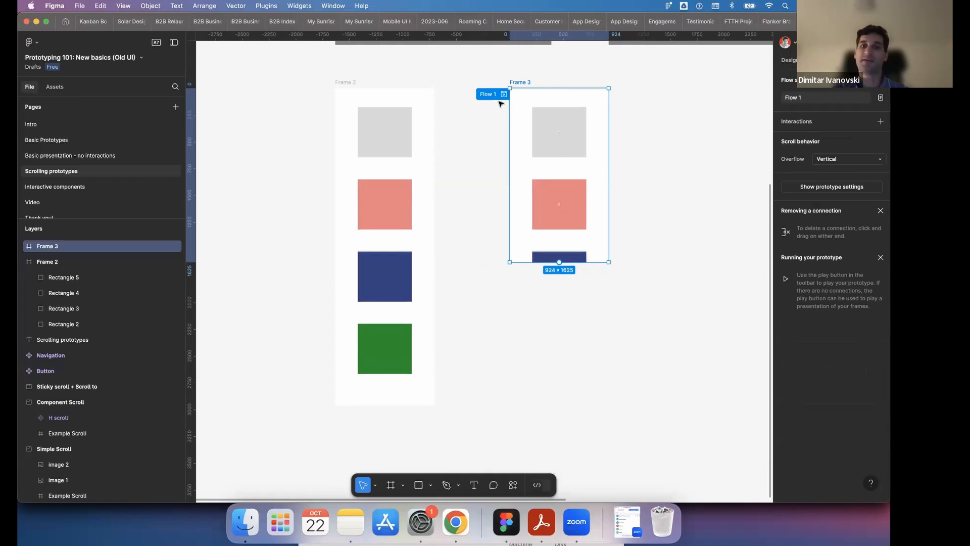
- Preview the Flow 1 prototype and scroll down through Frame 3's coloured squares
{"action": "left_click", "coordinate": [504, 94]}
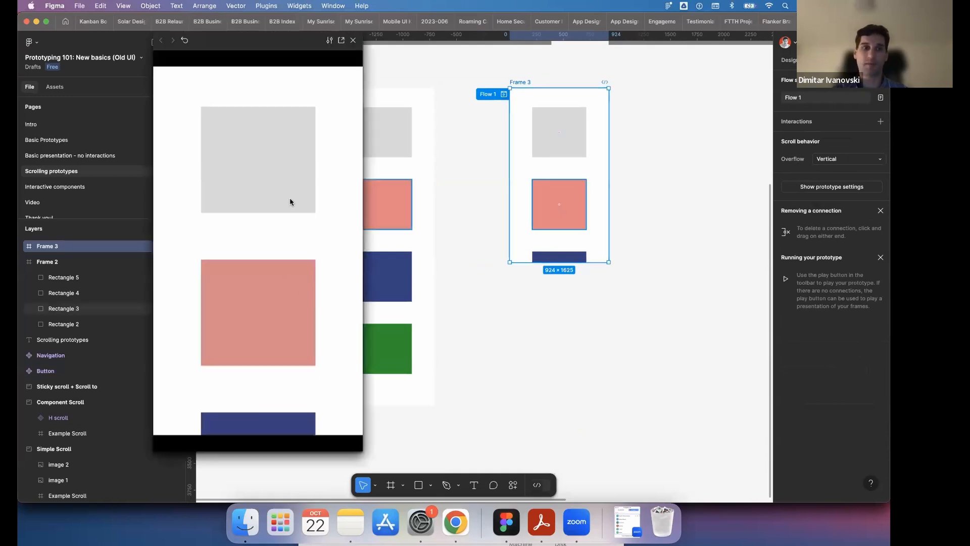
{"action": "scroll", "coordinate": [291, 151], "scroll_direction": "down", "scroll_amount": 4}
{"action": "mouse_move", "coordinate": [293, 85]}
{"action": "left_mouse_down"}
{"action": "mouse_move", "coordinate": [269, 346]}
{"action": "mouse_move", "coordinate": [262, 264]}
{"action": "mouse_move", "coordinate": [301, 69]}
{"action": "left_mouse_up"}
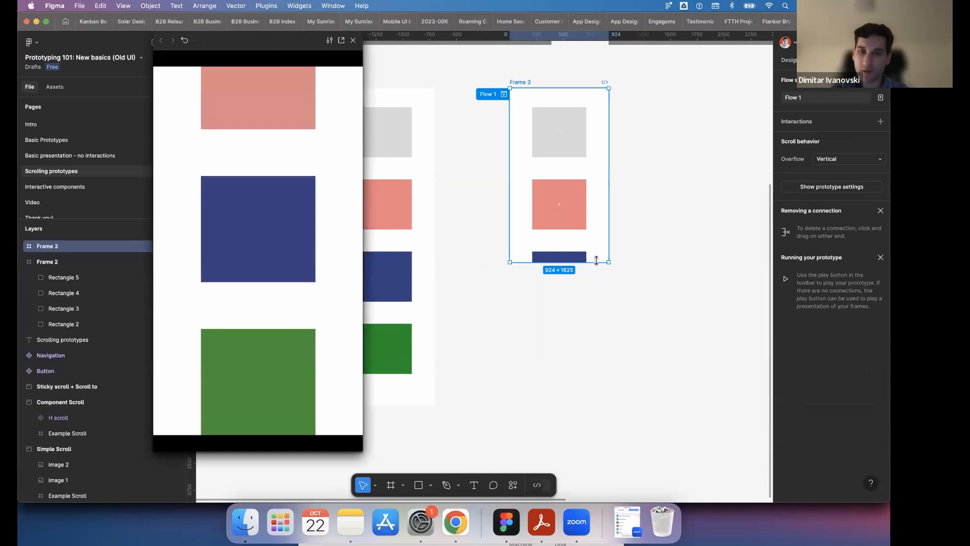
- Enlarge Frame 3 to about 2727 × 3031 and close the prototype preview
{"action": "left_click_drag", "start_coordinate": [595, 268], "coordinate": [590, 412]}
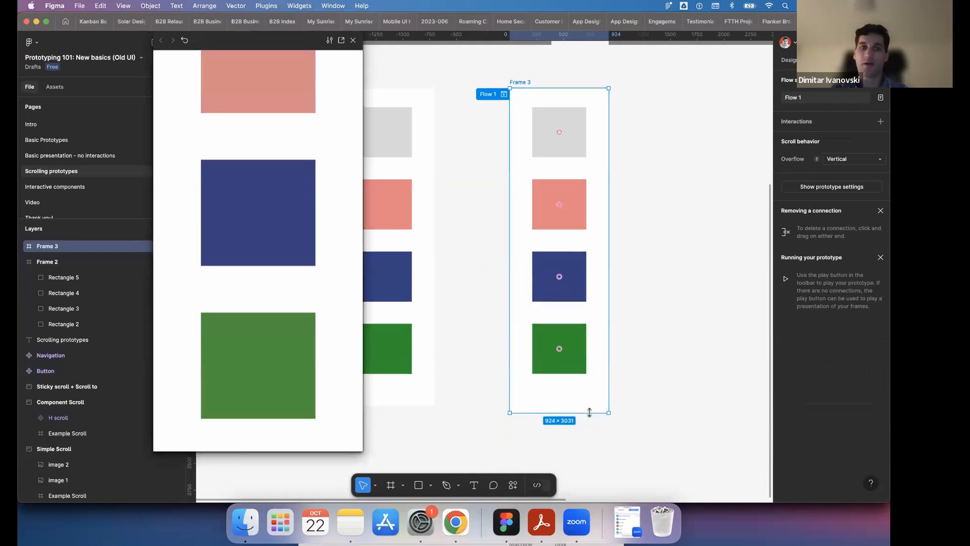
{"action": "left_click", "coordinate": [354, 40]}
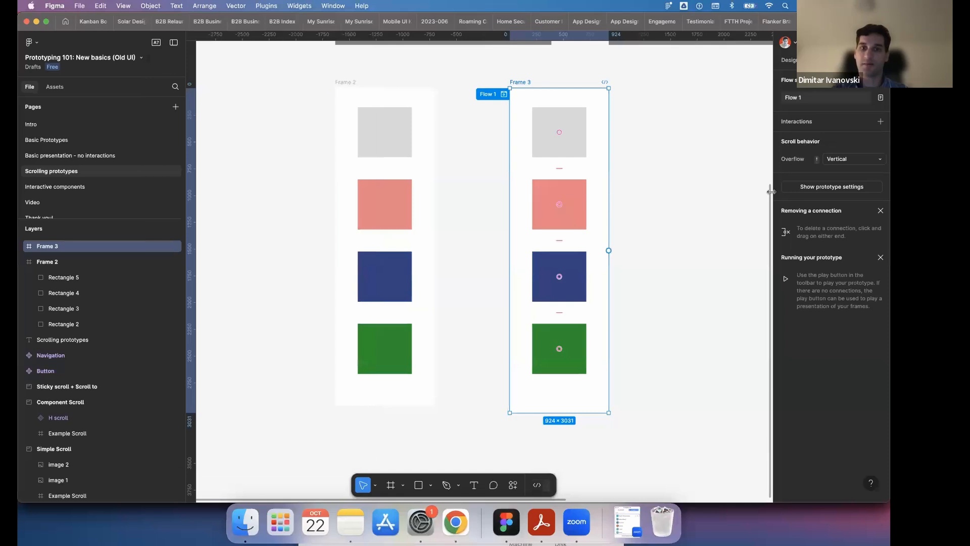
{"action": "left_click_drag", "start_coordinate": [608, 172], "coordinate": [706, 187]}
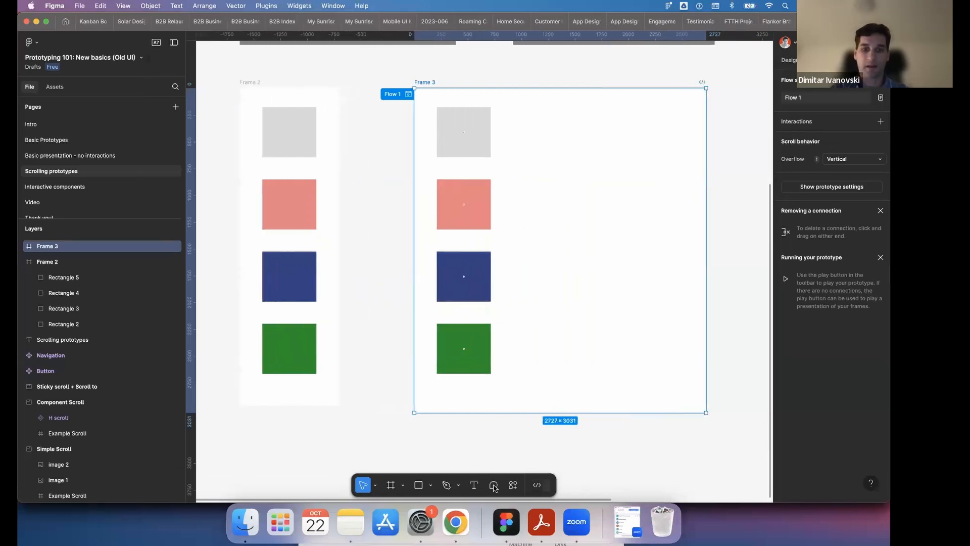
- Copy Frame 3's grey square sideways and repeat the copy to make an evenly spaced row of four grey squares
{"action": "left_click", "coordinate": [464, 148]}
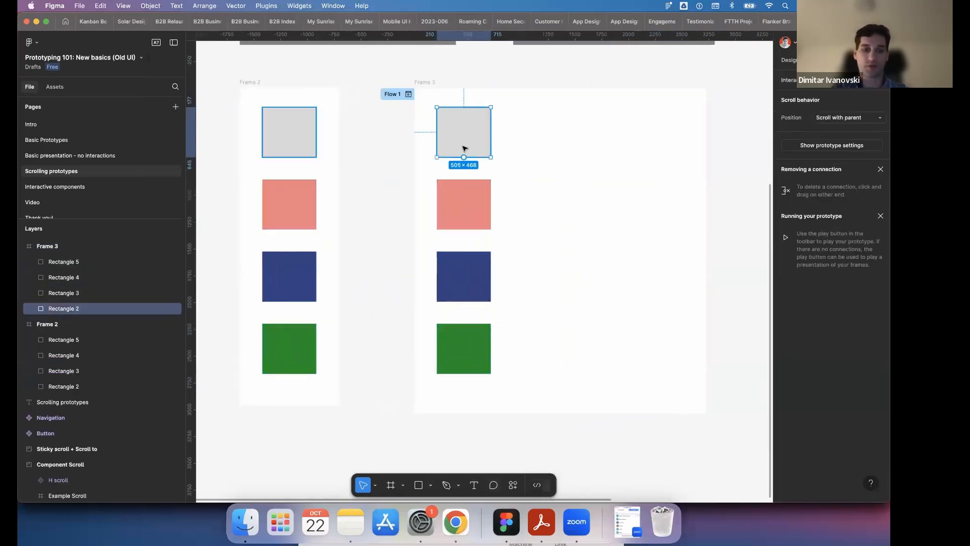
{"action": "left_click_drag", "start_coordinate": [464, 148], "coordinate": [542, 144], "text": "alt"}
{"action": "key", "text": "super+f"}
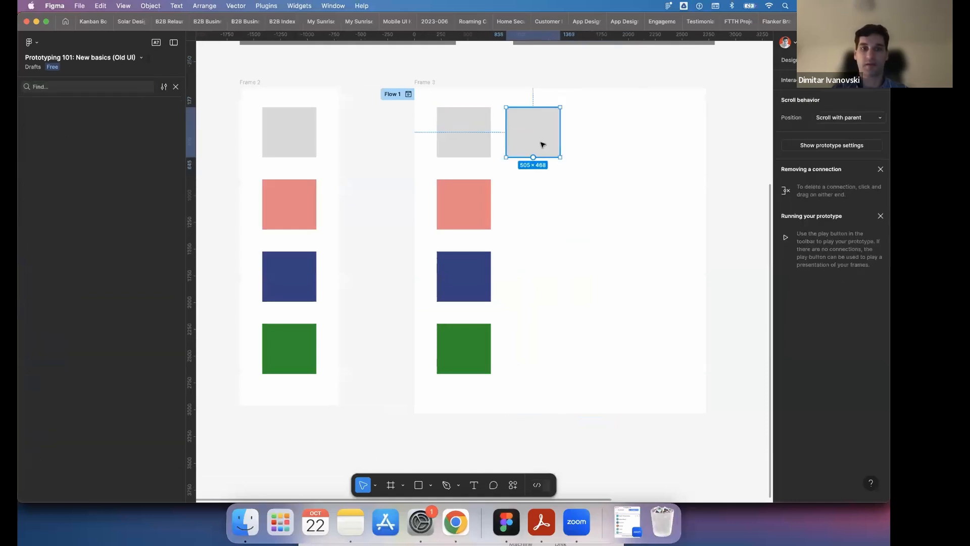
{"action": "key", "text": "super+d"}
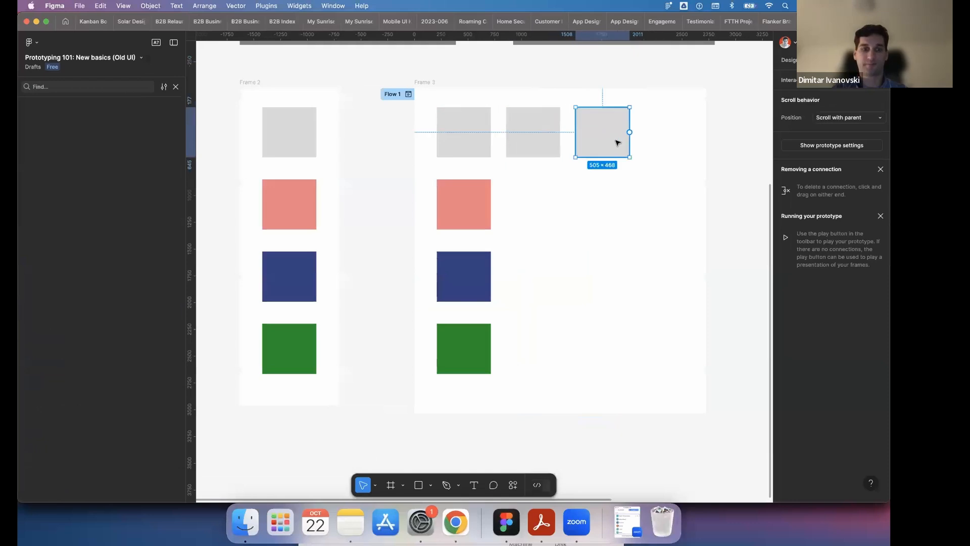
{"action": "key", "text": "super+d"}
- Narrow Frame 3 to about 970 wide so it cuts through the second grey square
{"action": "left_click", "coordinate": [425, 82]}
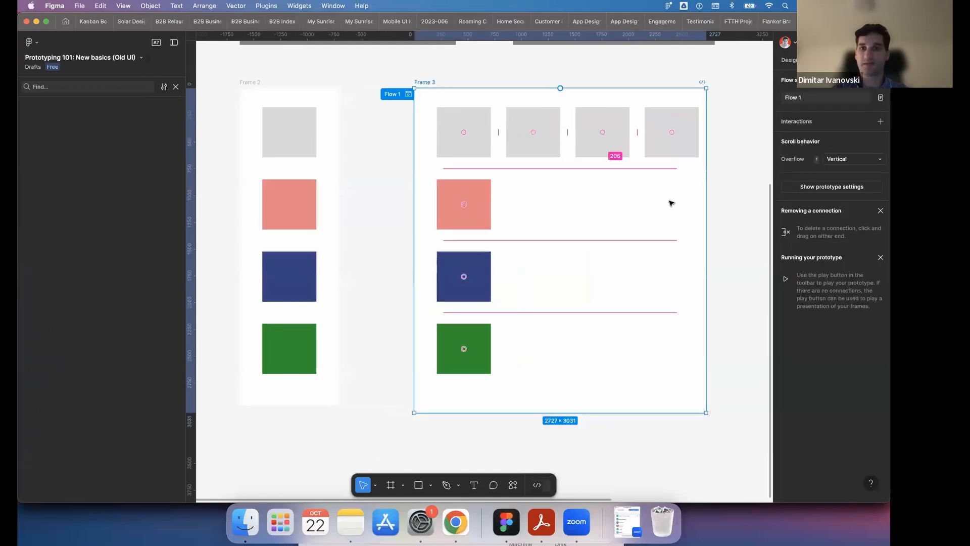
{"action": "left_click_drag", "start_coordinate": [704, 198], "coordinate": [518, 191]}
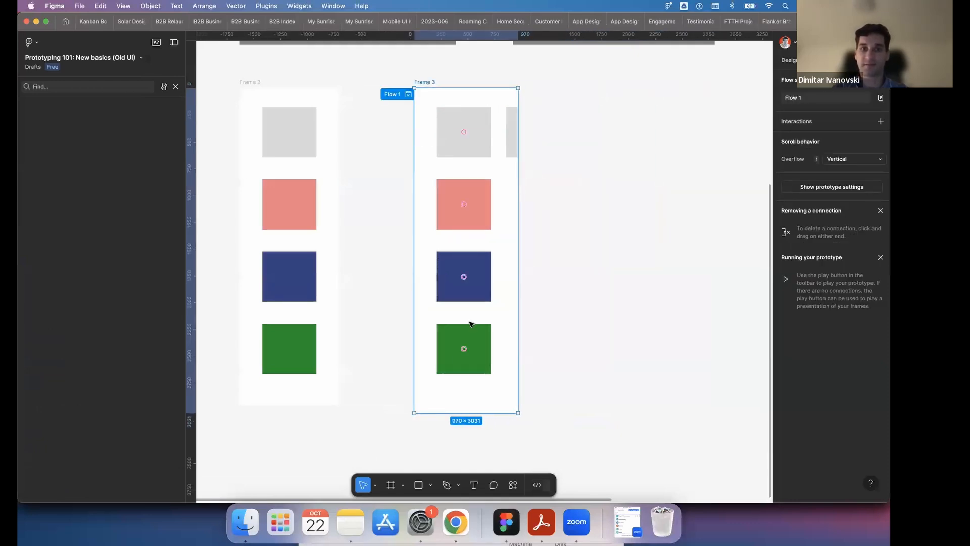
- Shorten Frame 3 to about 1743 high so it cuts through the blue square, and set its overflow scrolling to Both directions
{"action": "left_click_drag", "start_coordinate": [462, 412], "coordinate": [463, 275]}
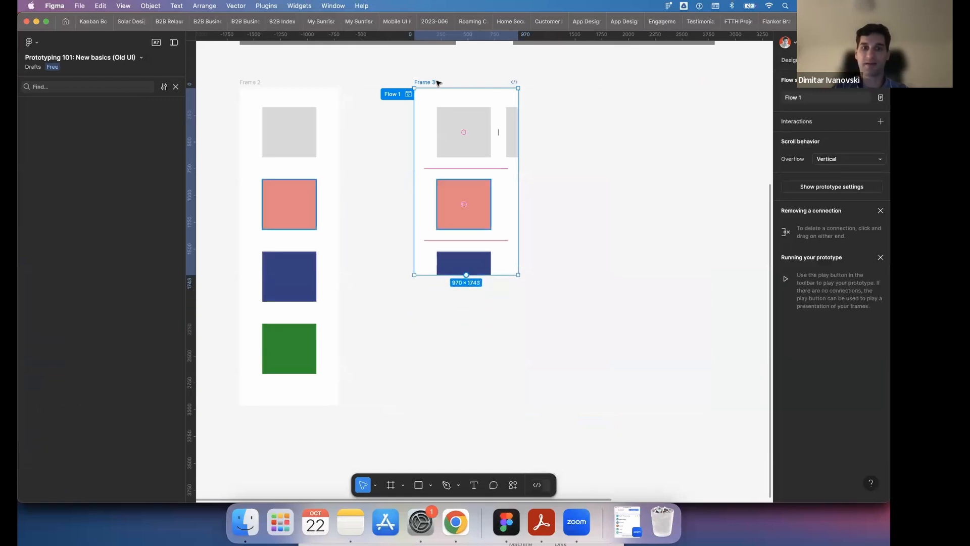
{"action": "left_click", "coordinate": [854, 162]}
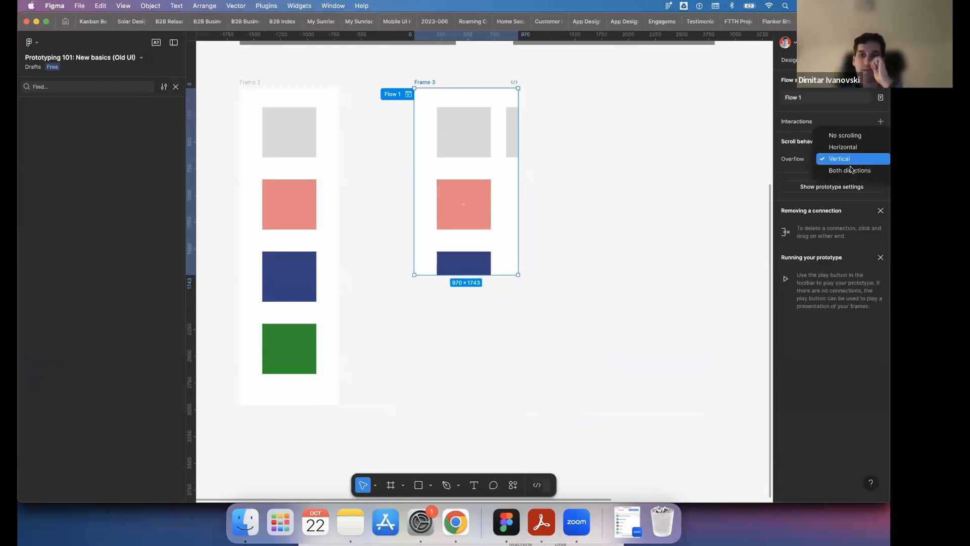
{"action": "left_click", "coordinate": [852, 170]}
- Preview the Flow 1 prototype and scroll Frame 3's content both vertically and sideways
{"action": "left_click", "coordinate": [409, 94]}
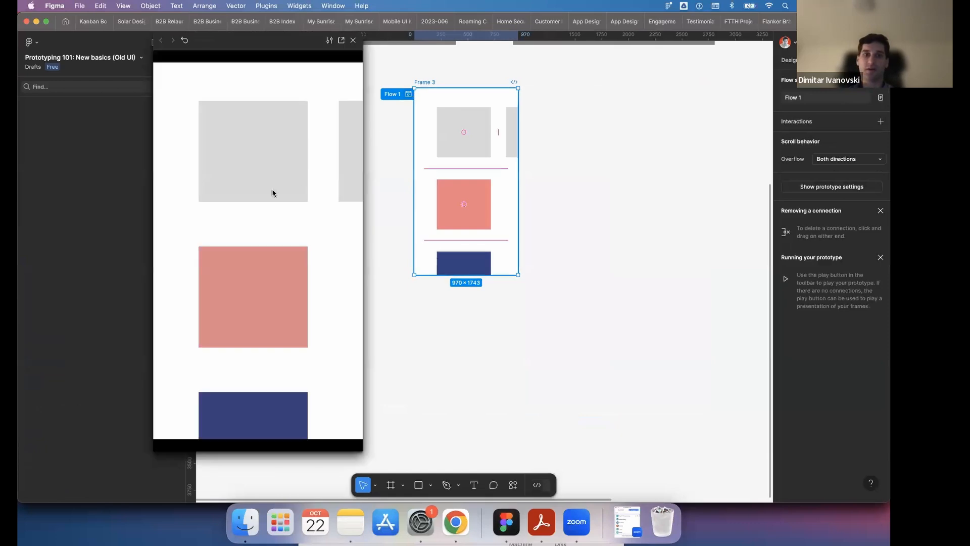
{"action": "scroll", "coordinate": [271, 190], "scroll_direction": "down", "scroll_amount": 5}
{"action": "scroll", "coordinate": [223, 198], "scroll_direction": "up", "scroll_amount": 5}
{"action": "left_click_drag", "start_coordinate": [222, 198], "coordinate": [126, 162]}
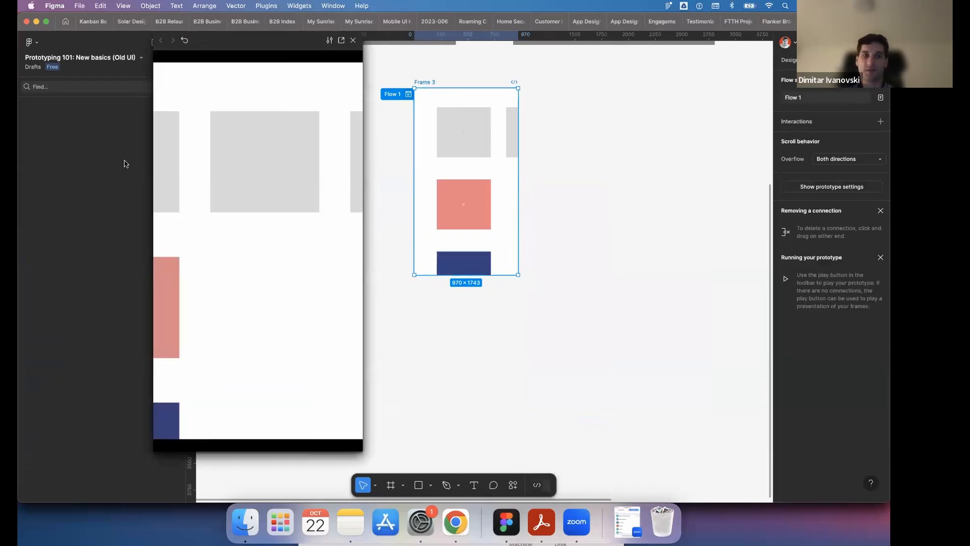
{"action": "left_click_drag", "start_coordinate": [354, 174], "coordinate": [305, 182]}
{"action": "left_click_drag", "start_coordinate": [343, 299], "coordinate": [276, 138]}
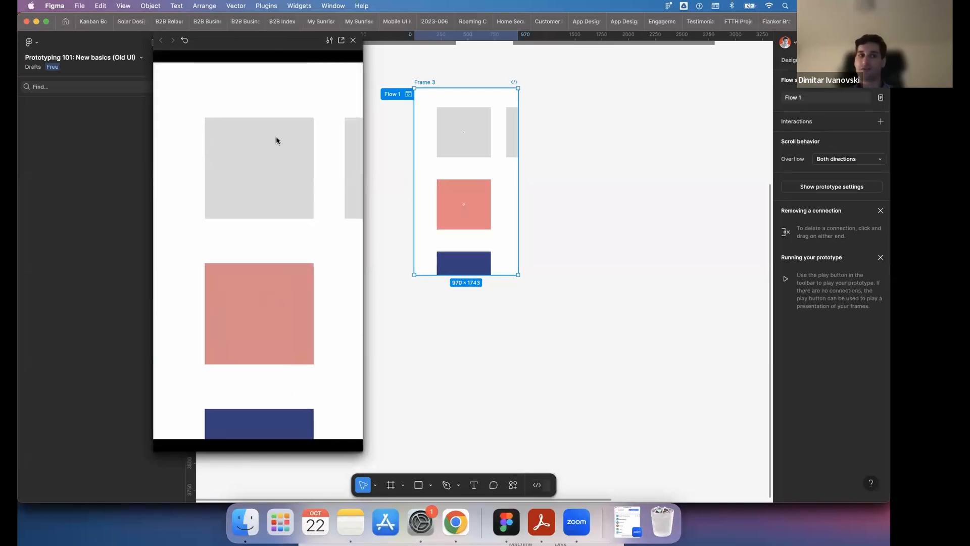
- Set Frame 3's overflow to Horizontal and scroll sideways along the grey squares in the preview
{"action": "left_click", "coordinate": [865, 161]}
{"action": "left_click", "coordinate": [839, 137]}
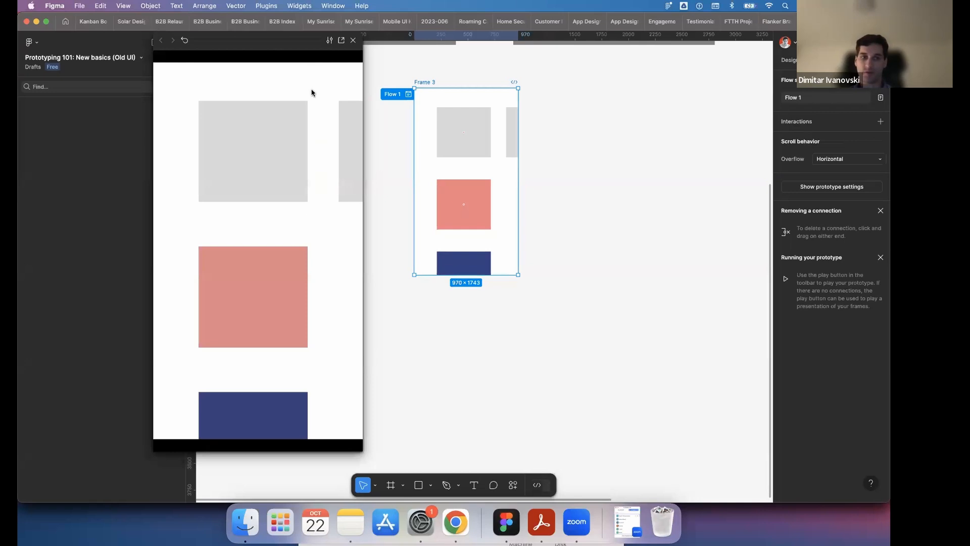
{"action": "left_click_drag", "start_coordinate": [303, 152], "coordinate": [173, 162]}
{"action": "left_click_drag", "start_coordinate": [327, 178], "coordinate": [218, 184]}
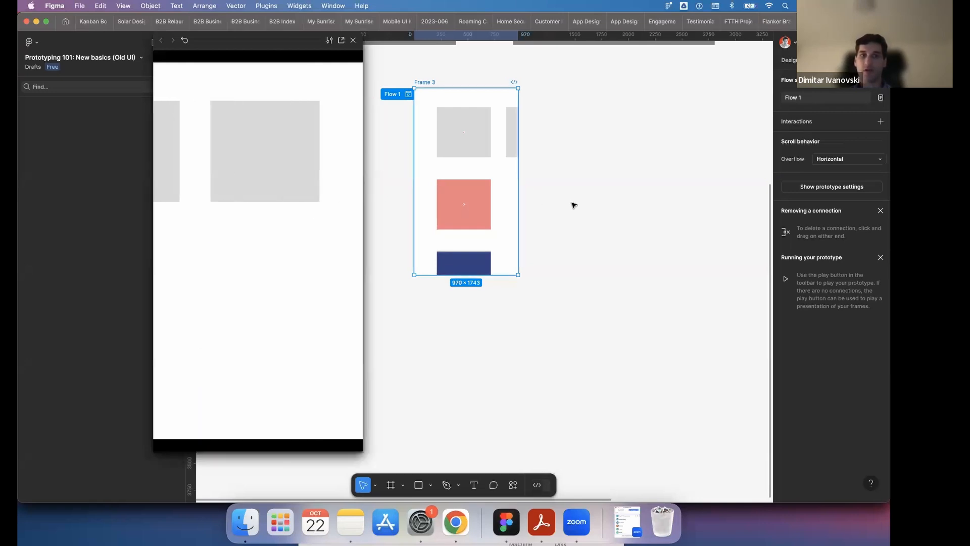
- Set Frame 3's overflow to Vertical and scroll down through the coloured squares in the preview
{"action": "left_click", "coordinate": [849, 159]}
{"action": "left_click", "coordinate": [834, 170]}
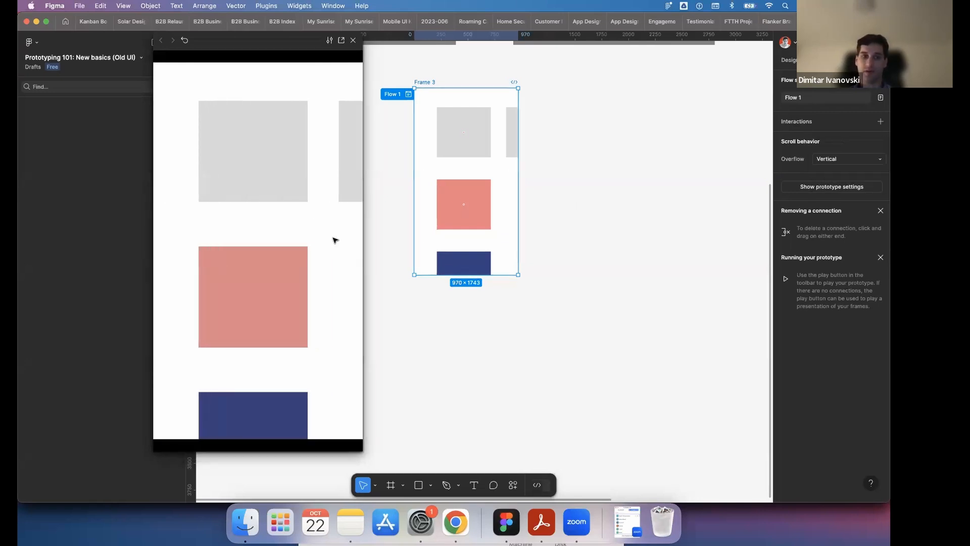
{"action": "left_click_drag", "start_coordinate": [289, 192], "coordinate": [290, 361]}
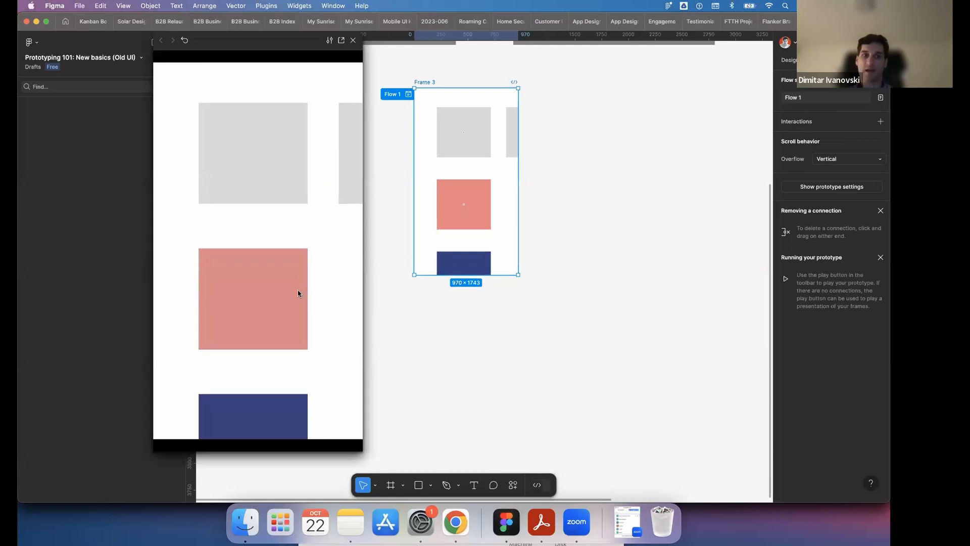
{"action": "mouse_move", "coordinate": [298, 293]}
{"action": "left_mouse_down"}
{"action": "mouse_move", "coordinate": [349, 211]}
{"action": "mouse_move", "coordinate": [304, 385]}
{"action": "mouse_move", "coordinate": [282, 303]}
{"action": "mouse_move", "coordinate": [313, 210]}
{"action": "mouse_move", "coordinate": [288, 277]}
{"action": "left_mouse_up"}
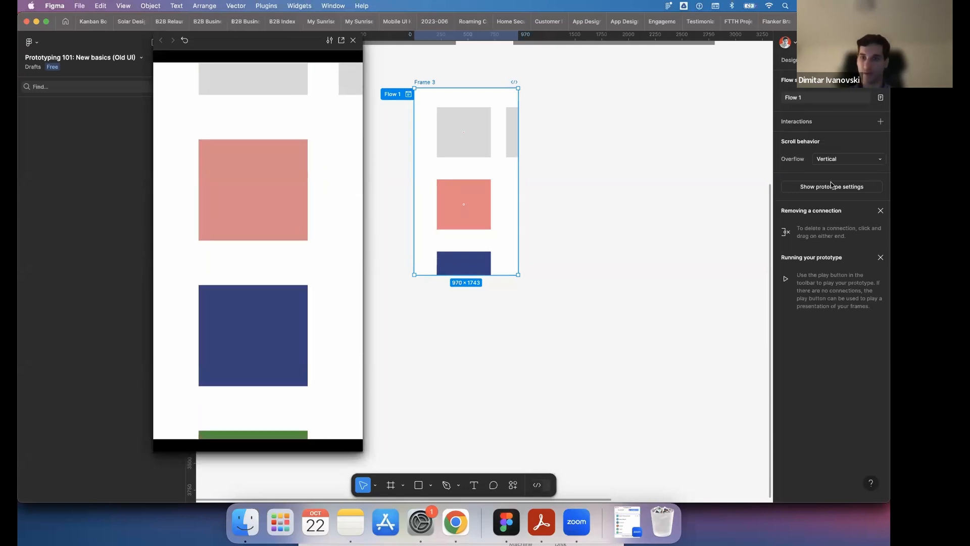
- Set Frame 3's overflow to Both directions and move the preview content freely
{"action": "left_click", "coordinate": [834, 159]}
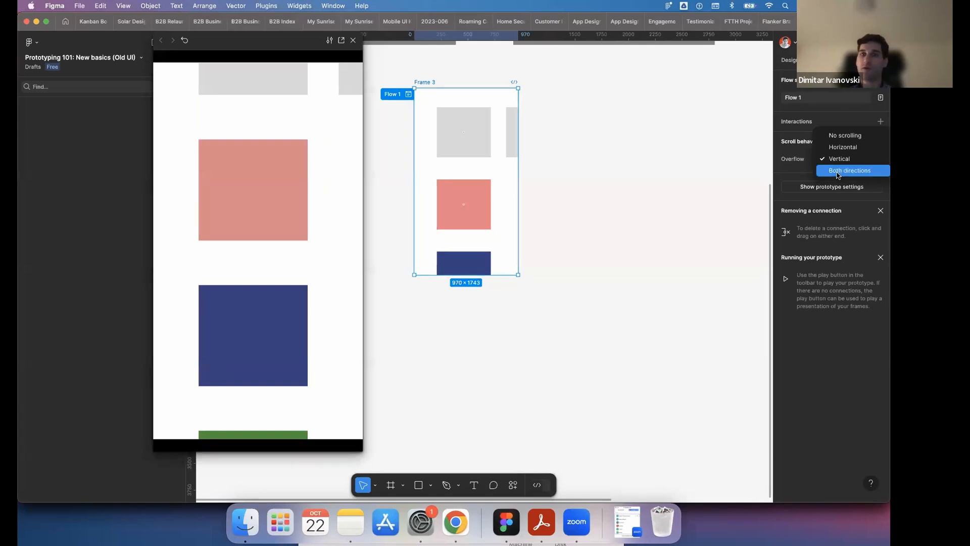
{"action": "left_click", "coordinate": [839, 172]}
{"action": "left_click_drag", "start_coordinate": [278, 234], "coordinate": [226, 257]}
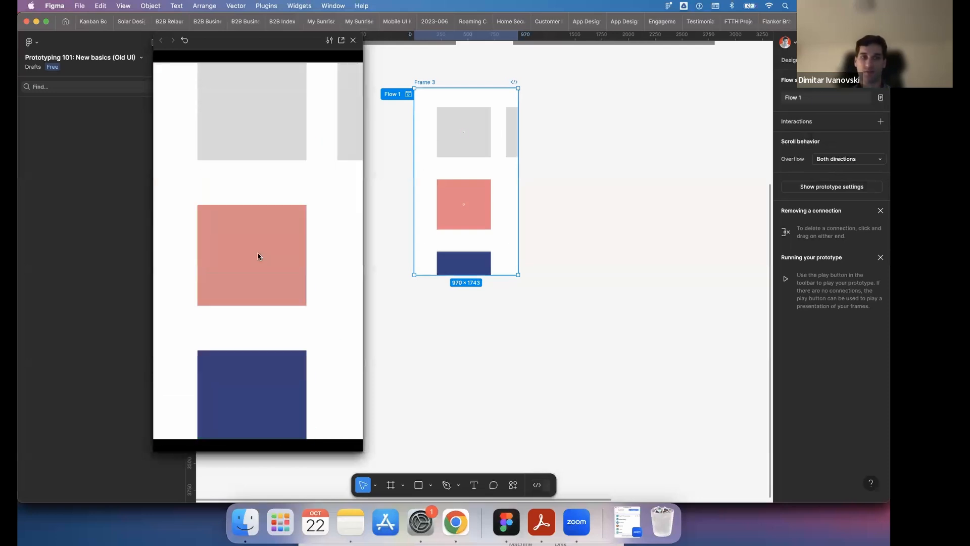
- Set Frame 3's overflow back to Vertical and test scrolling up and down in the preview
{"action": "left_click", "coordinate": [847, 160]}
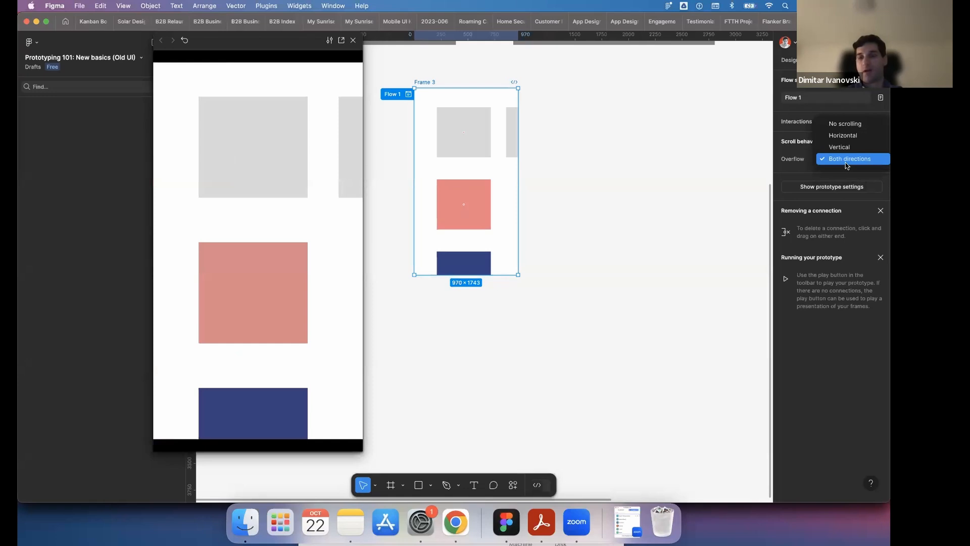
{"action": "left_click", "coordinate": [847, 153]}
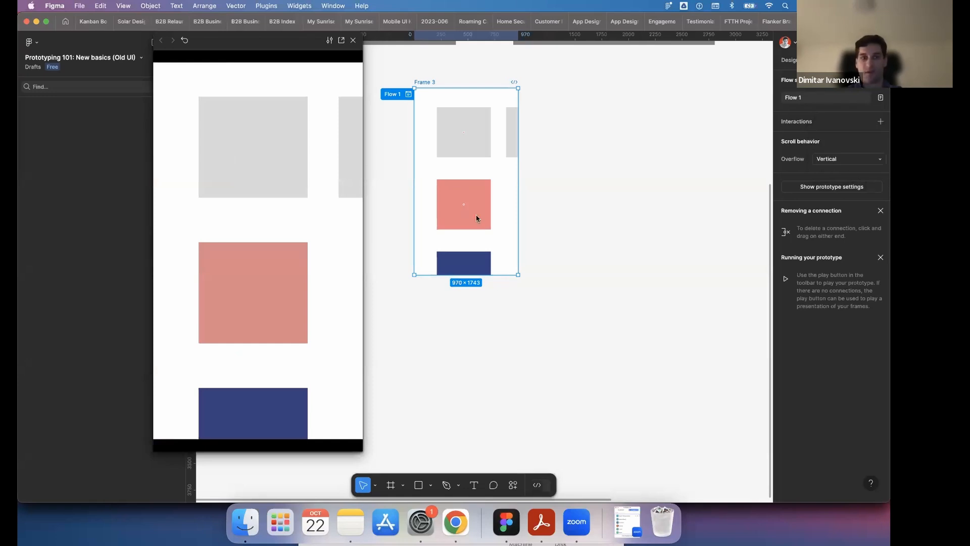
{"action": "scroll", "coordinate": [297, 196], "scroll_direction": "up", "scroll_amount": 2}
{"action": "scroll", "coordinate": [290, 298], "scroll_direction": "down", "scroll_amount": 5}
{"action": "scroll", "coordinate": [290, 298], "scroll_direction": "up", "scroll_amount": 4}
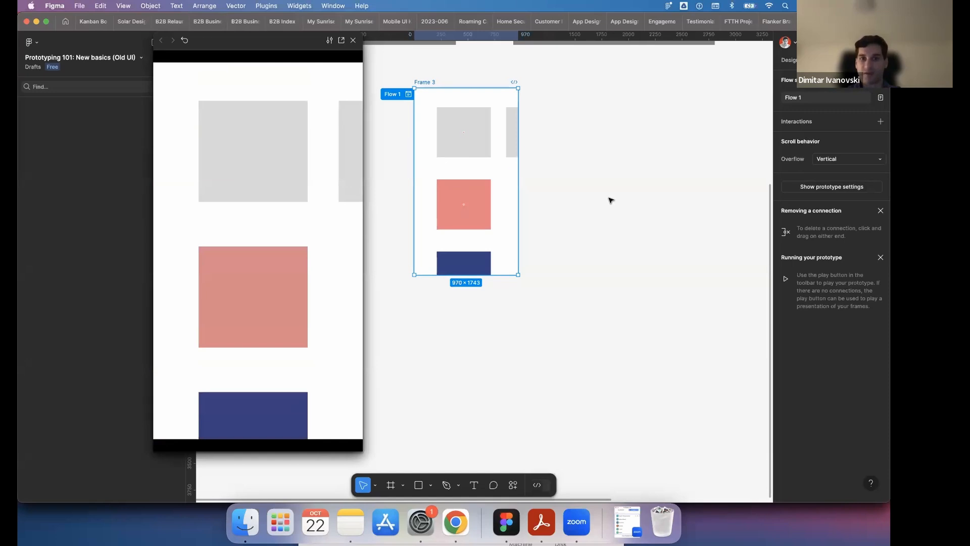
- Preview the Component Scroll section's Horizontal Scroll flow, swipe through its post cards, and close the preview
{"action": "scroll", "coordinate": [611, 201], "scroll_direction": "up", "scroll_amount": 5}
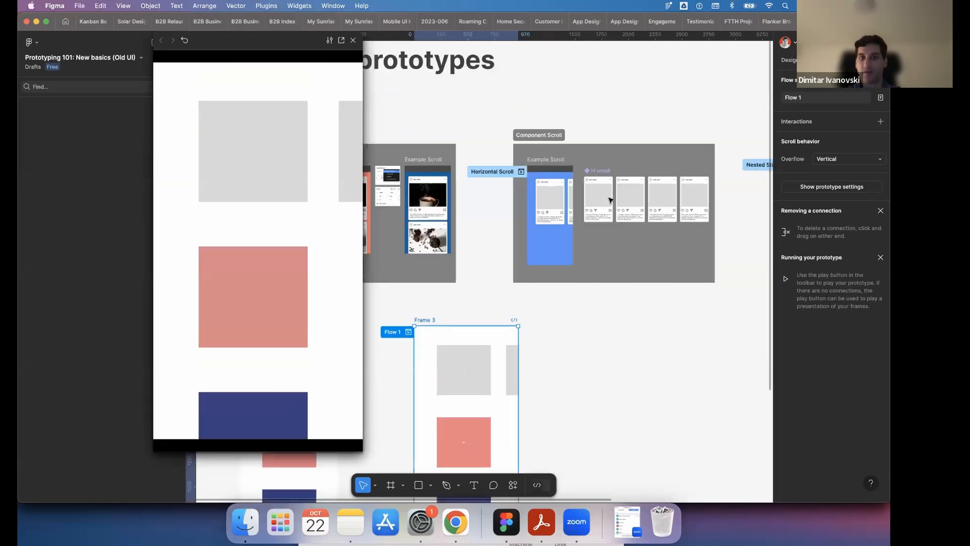
{"action": "left_click", "coordinate": [521, 172]}
{"action": "scroll", "coordinate": [169, 193], "scroll_direction": "right", "scroll_amount": 2}
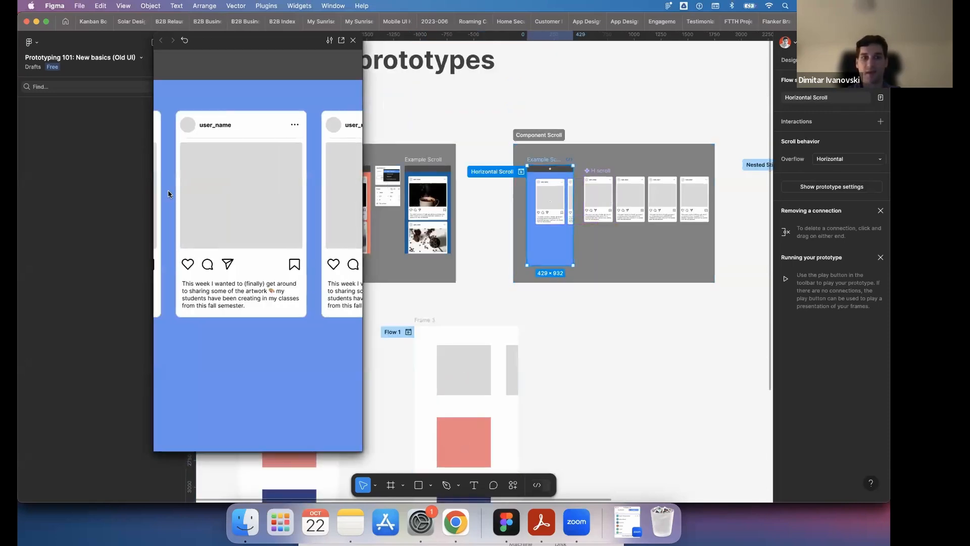
{"action": "left_click_drag", "start_coordinate": [168, 194], "coordinate": [484, 148]}
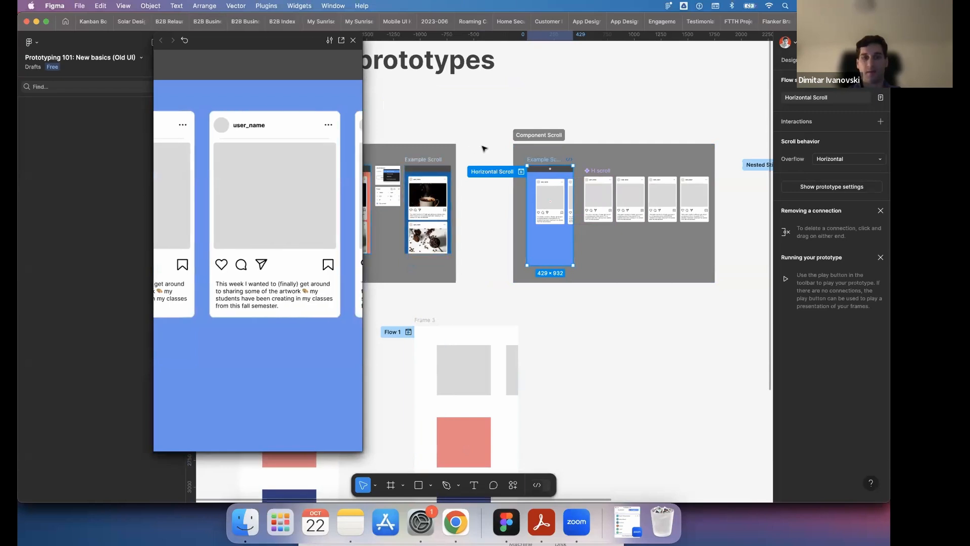
{"action": "left_click", "coordinate": [354, 41]}
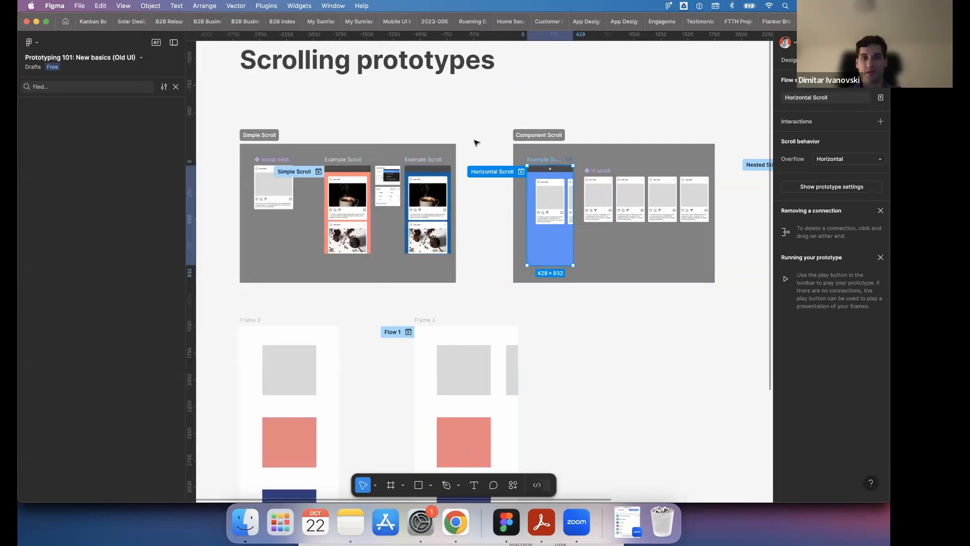
- Go to the Sticky scroll + Scroll to section and close the layer search to show the pages and layers
{"action": "left_click", "coordinate": [606, 353]}
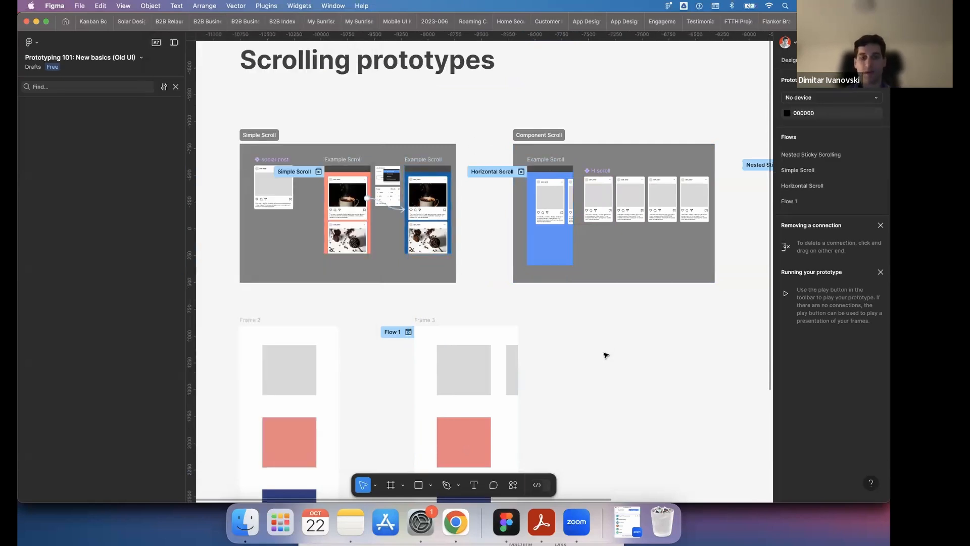
{"action": "scroll", "coordinate": [593, 295], "scroll_direction": "down", "scroll_amount": 5}
{"action": "scroll", "coordinate": [594, 295], "scroll_direction": "right", "scroll_amount": 5}
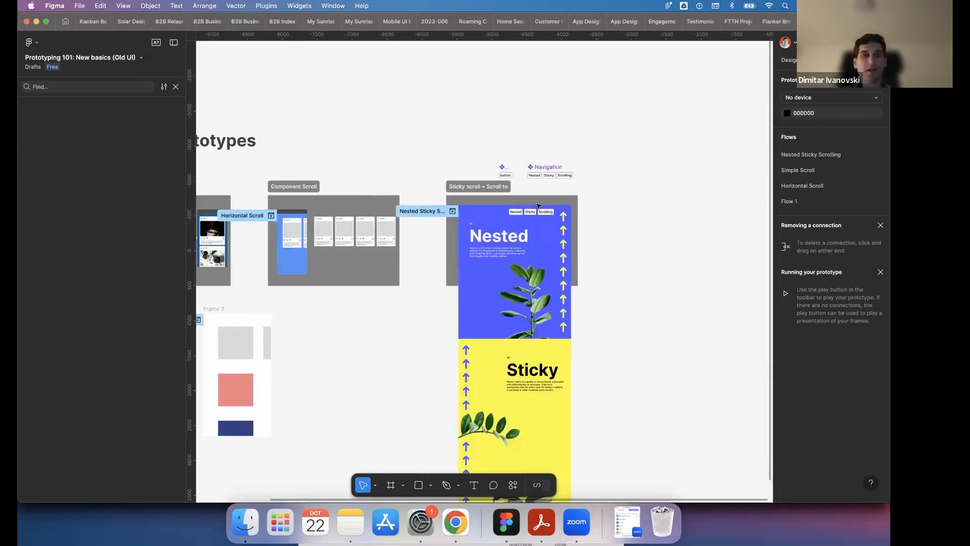
{"action": "scroll", "coordinate": [539, 206], "scroll_direction": "up", "scroll_amount": 3}
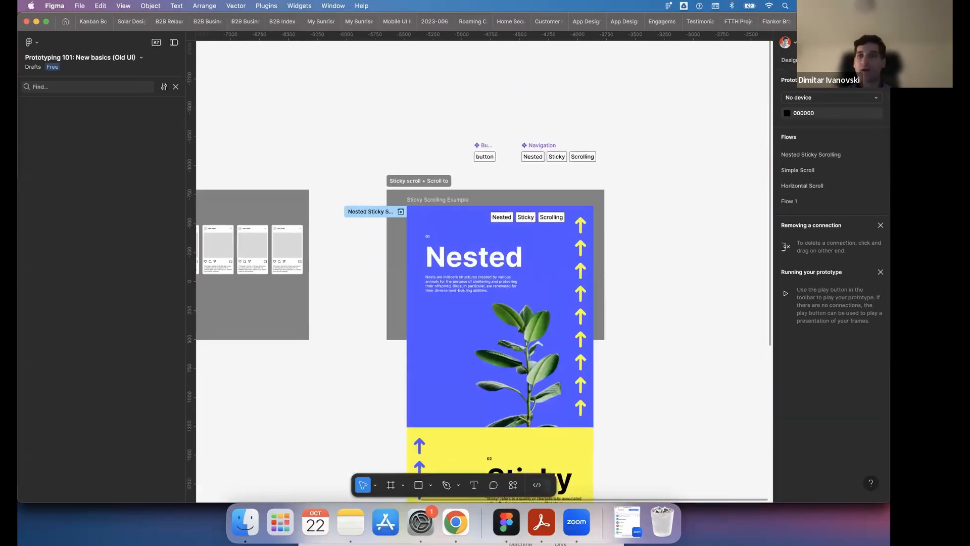
{"action": "key", "text": "shift+e"}
{"action": "scroll", "coordinate": [483, 200], "scroll_direction": "left", "scroll_amount": 2}
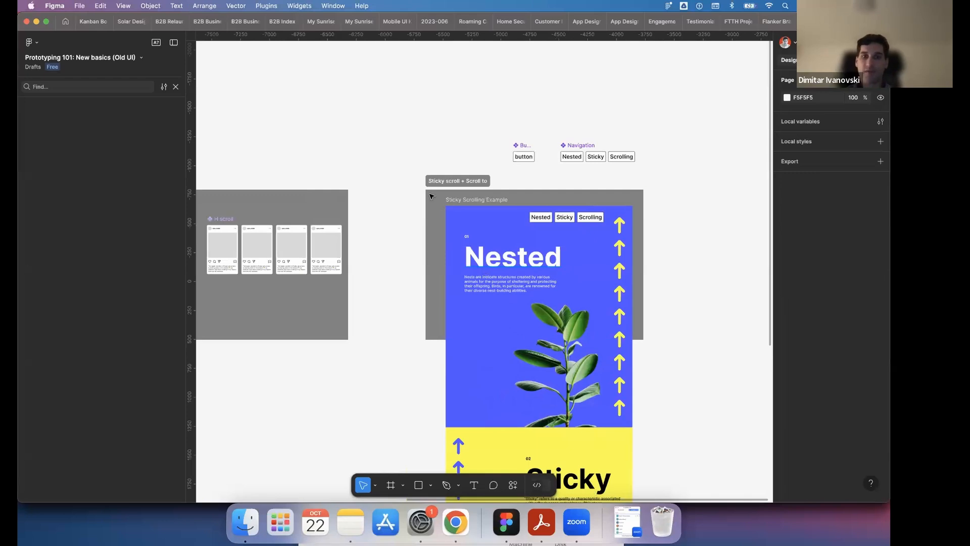
{"action": "scroll", "coordinate": [437, 191], "scroll_direction": "up", "scroll_amount": 2}
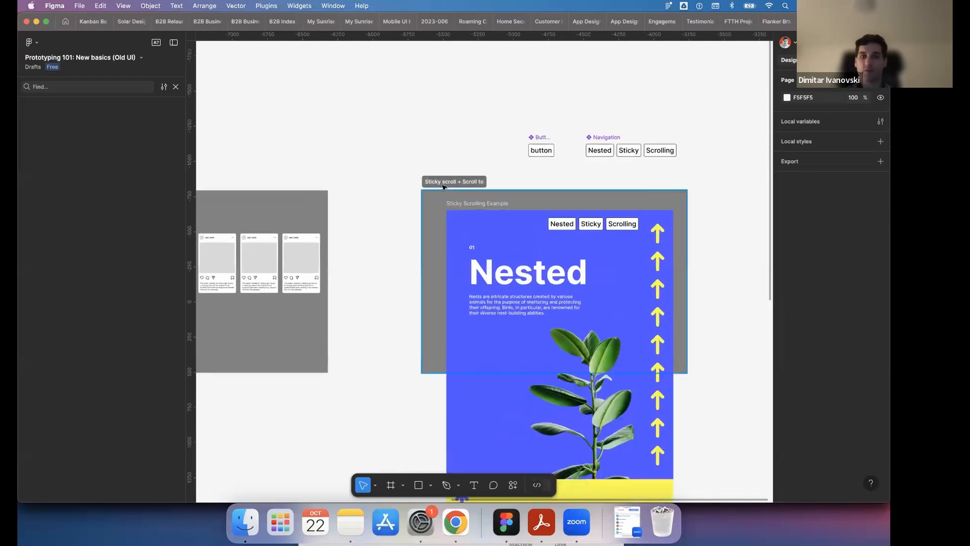
{"action": "left_click", "coordinate": [176, 87]}
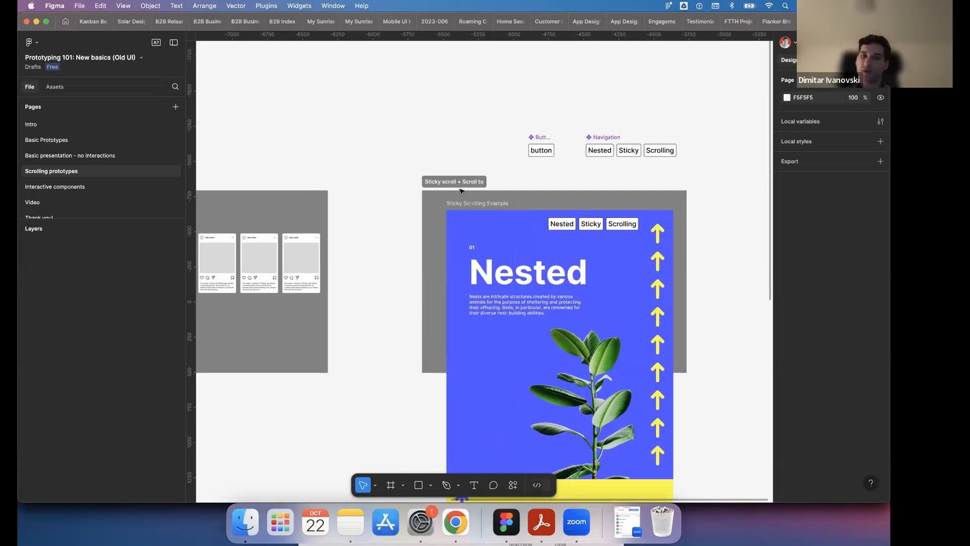
- Switch to prototype mode and start the preview of the Nested Sticky Scrolling flow
{"action": "scroll", "coordinate": [490, 173], "scroll_direction": "down", "scroll_amount": 5}
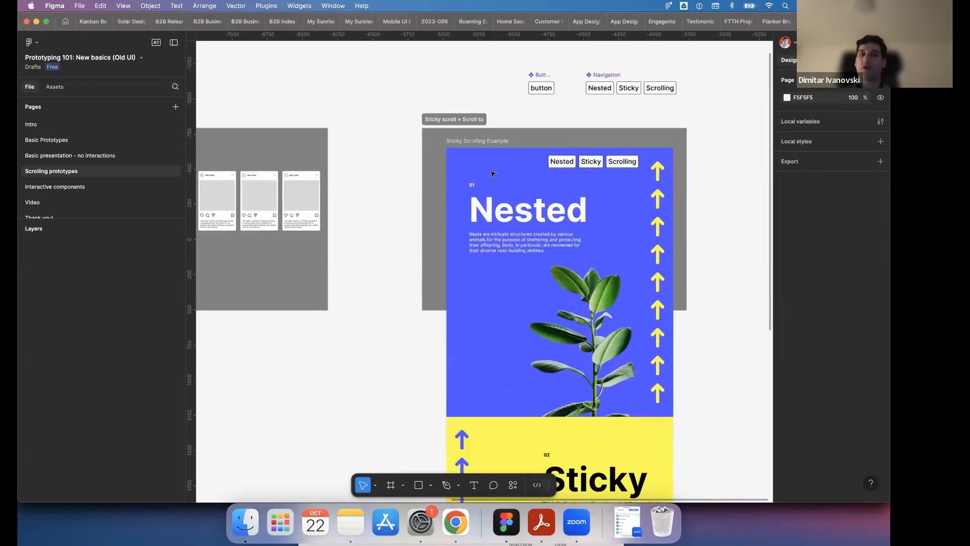
{"action": "scroll", "coordinate": [492, 173], "scroll_direction": "up", "scroll_amount": 3}
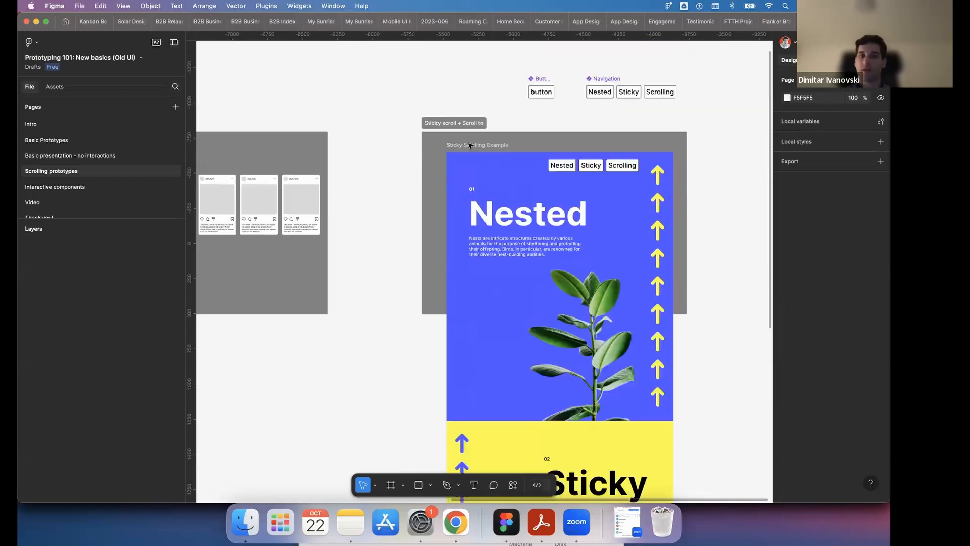
{"action": "left_click", "coordinate": [433, 123]}
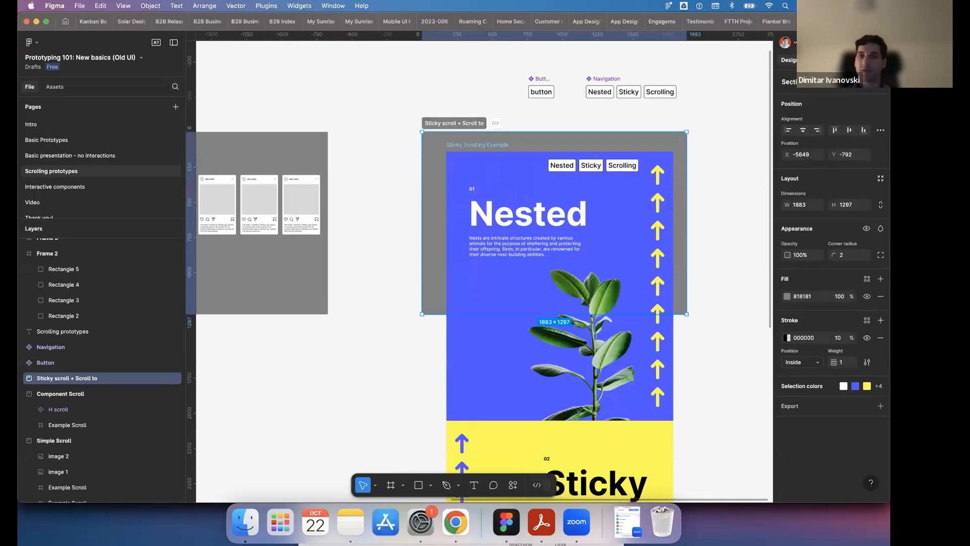
{"action": "key", "text": "shift+e"}
{"action": "left_click", "coordinate": [444, 158]}
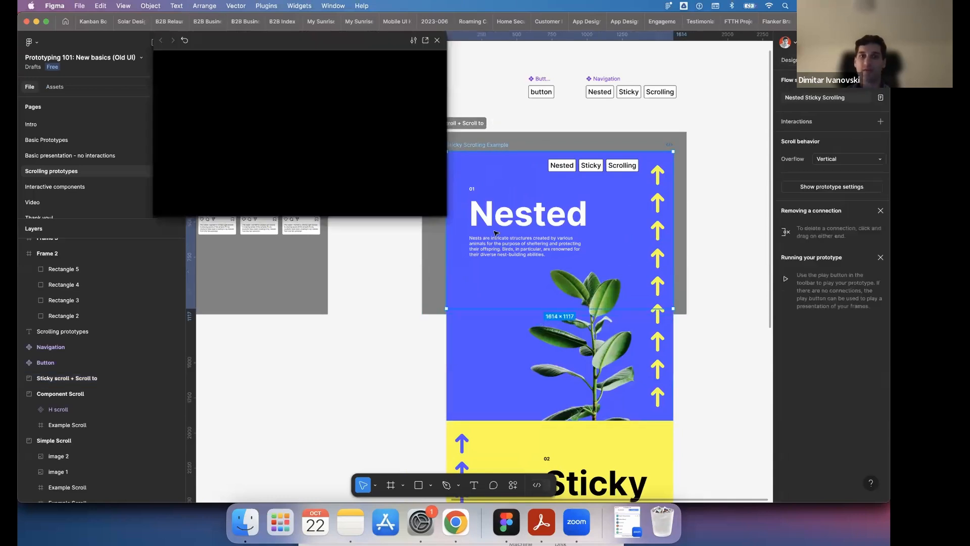
- Scroll the preview through the Nested, Sticky and Scrolling! sections and back, moving the preview window lower on the canvas
{"action": "scroll", "coordinate": [396, 74], "scroll_direction": "down", "scroll_amount": 5}
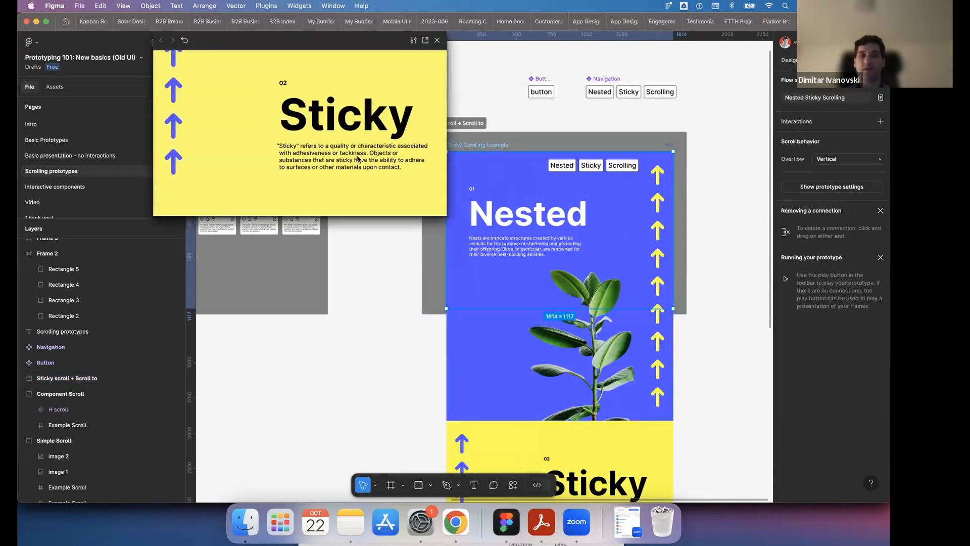
{"action": "scroll", "coordinate": [313, 166], "scroll_direction": "up", "scroll_amount": 5}
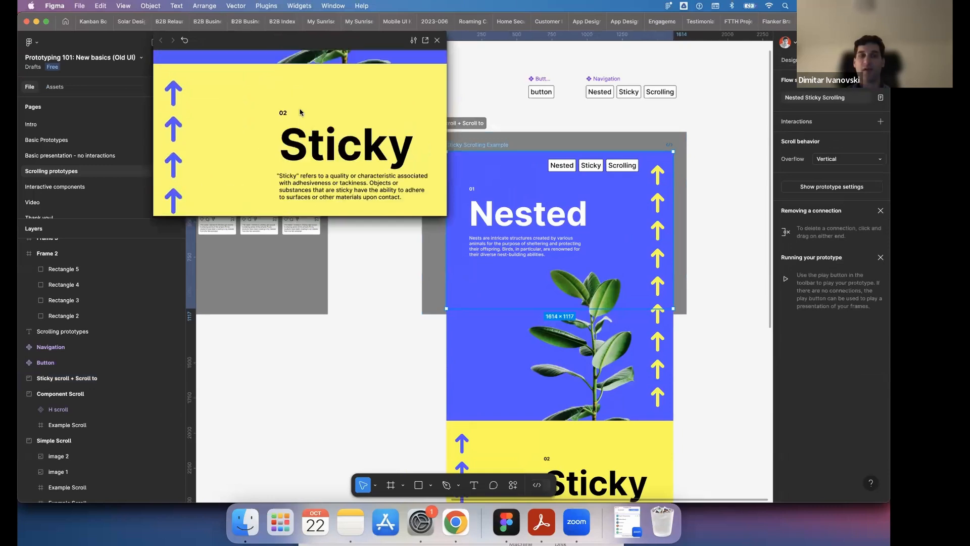
{"action": "left_click", "coordinate": [340, 54]}
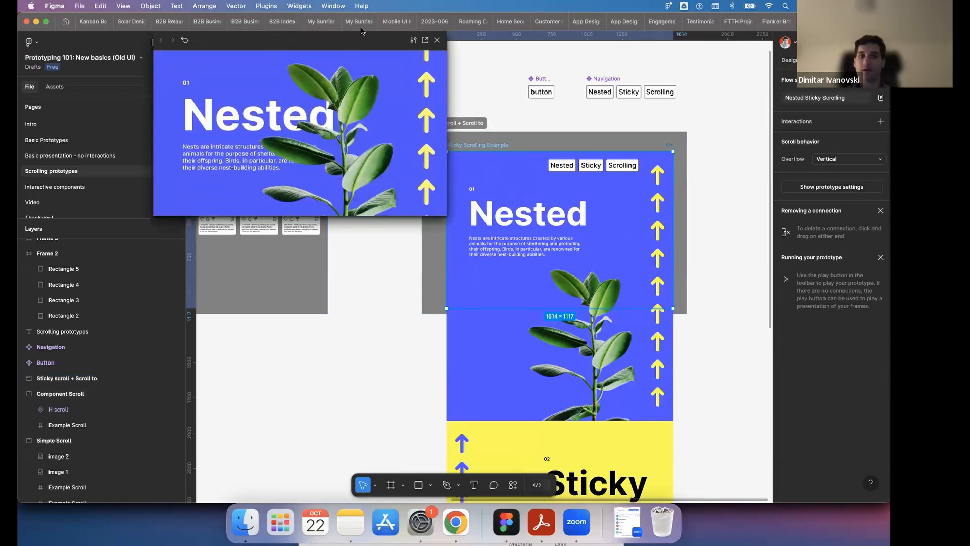
{"action": "left_click_drag", "start_coordinate": [283, 41], "coordinate": [290, 128]}
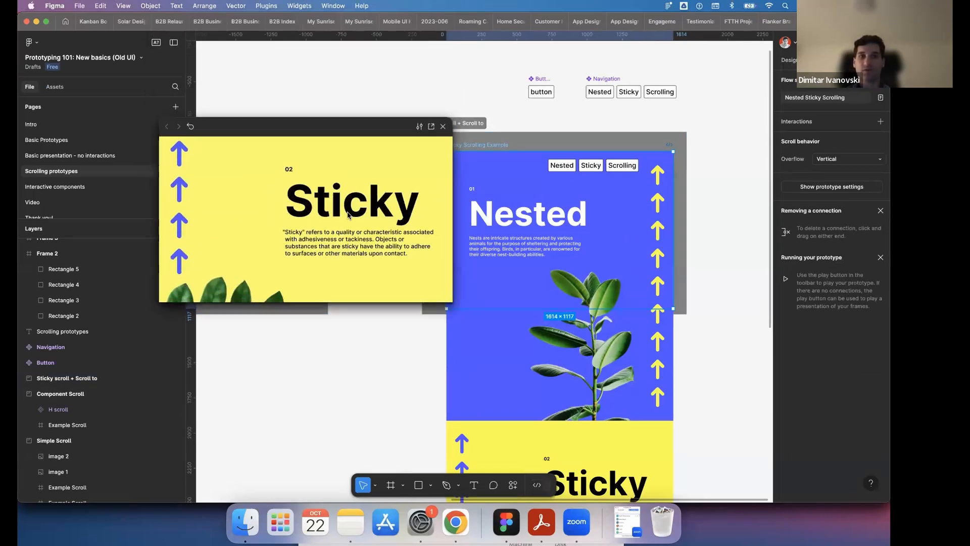
{"action": "scroll", "coordinate": [347, 149], "scroll_direction": "down", "scroll_amount": 5}
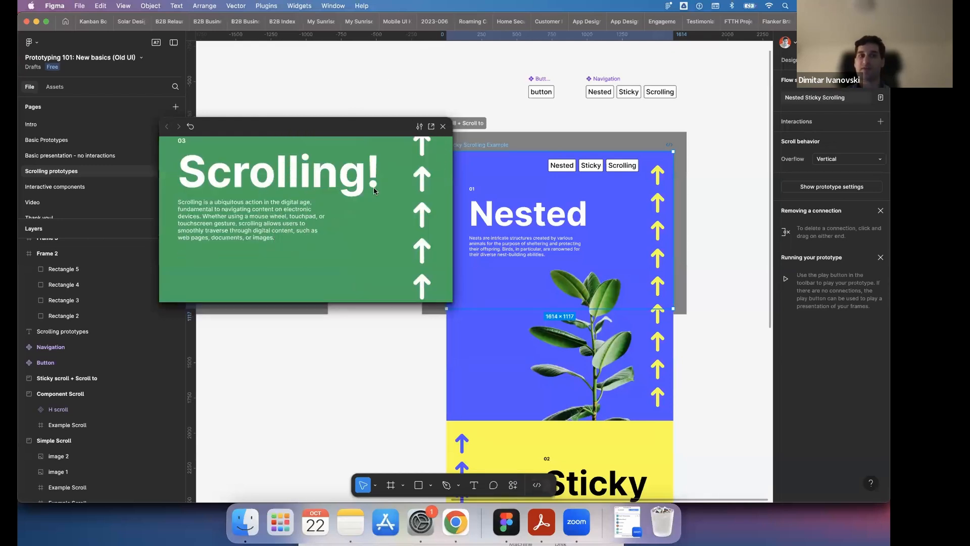
{"action": "scroll", "coordinate": [389, 190], "scroll_direction": "up", "scroll_amount": 3}
{"action": "scroll", "coordinate": [390, 190], "scroll_direction": "up", "scroll_amount": 3}
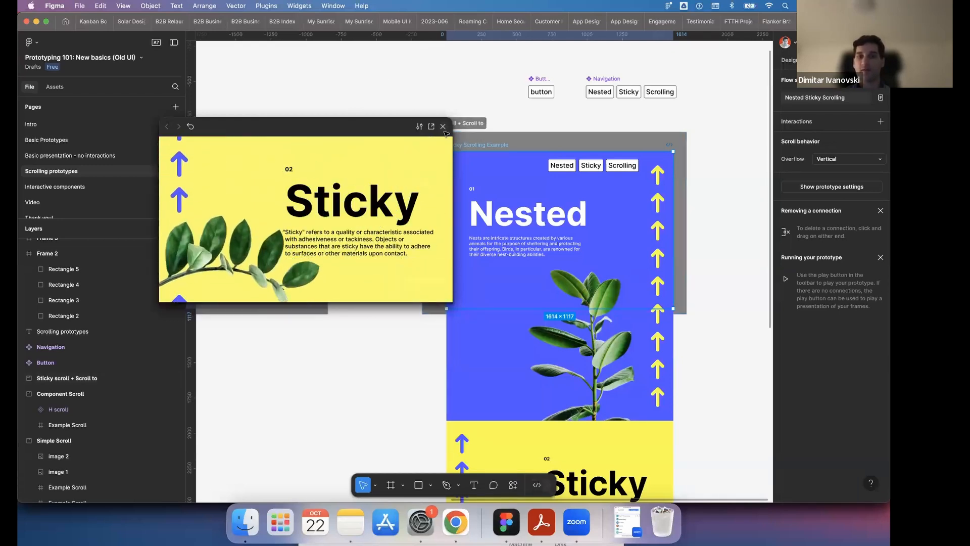
- Close the Nested Sticky Scrolling preview, clear the selection and go to the Interactive components page
{"action": "left_click", "coordinate": [443, 126]}
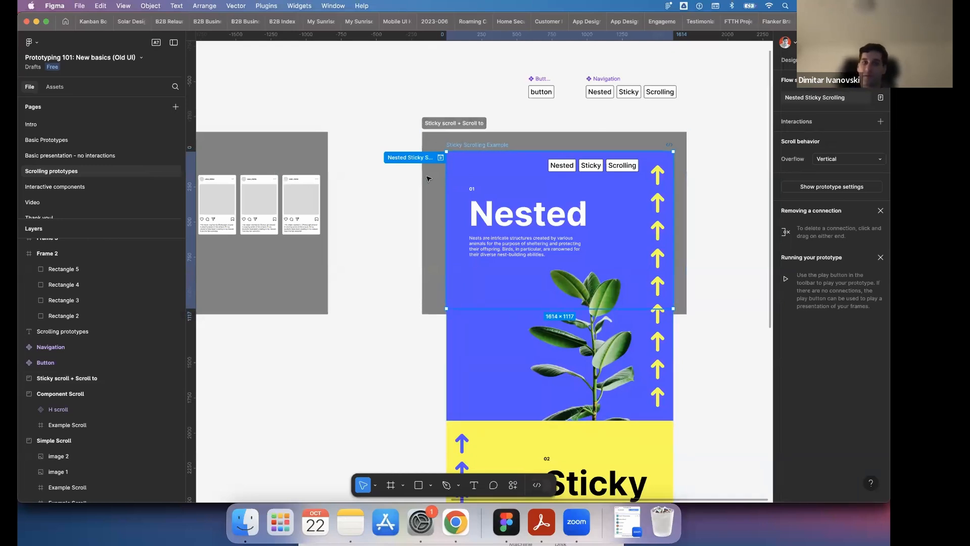
{"action": "scroll", "coordinate": [434, 175], "scroll_direction": "down", "scroll_amount": 5, "text": "ctrl"}
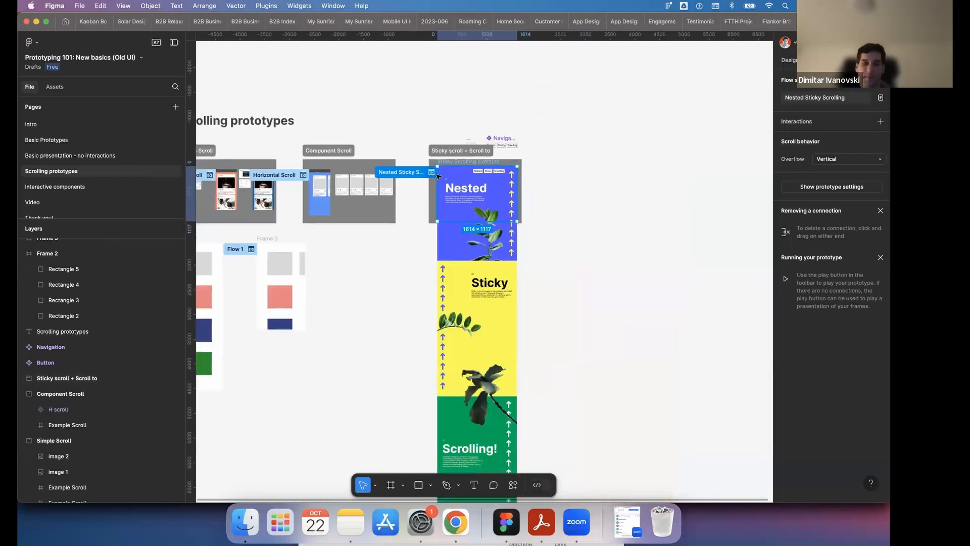
{"action": "scroll", "coordinate": [434, 175], "scroll_direction": "left", "scroll_amount": 2}
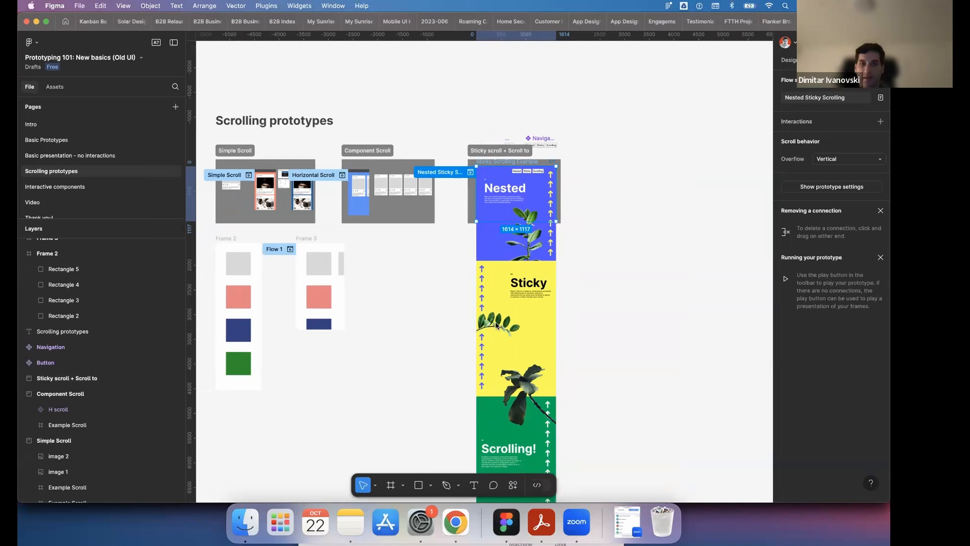
{"action": "left_click", "coordinate": [414, 104]}
{"action": "left_click", "coordinate": [96, 187]}
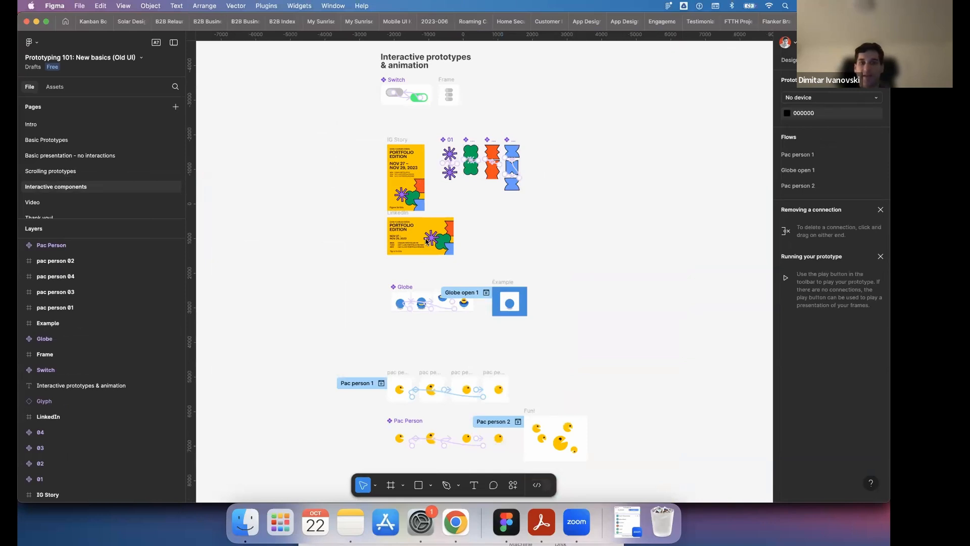
{"action": "scroll", "coordinate": [411, 311], "scroll_direction": "down", "scroll_amount": 5}
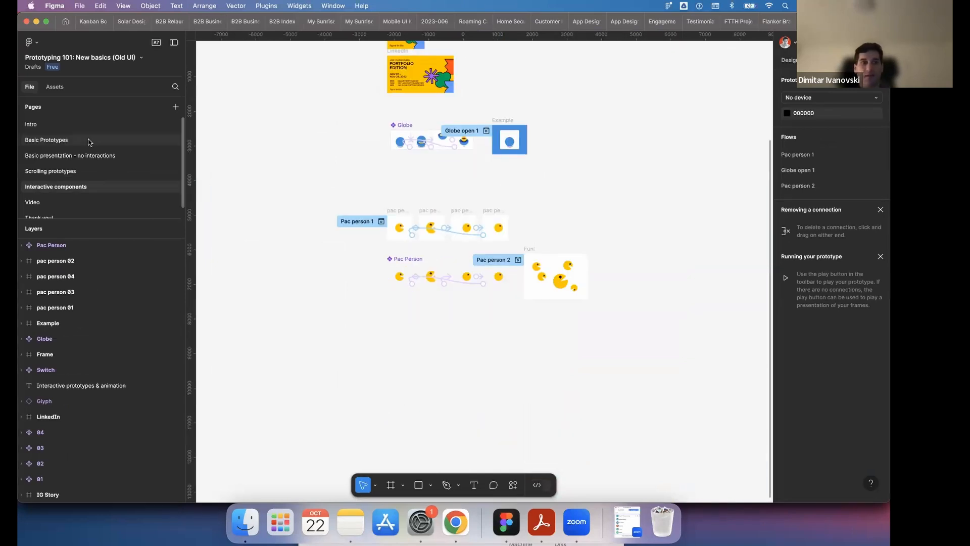
- Look at the navigation component's connections on the Basic Prototypes page and return to the Interactive components page
{"action": "scroll", "coordinate": [544, 269], "scroll_direction": "right", "scroll_amount": 4}
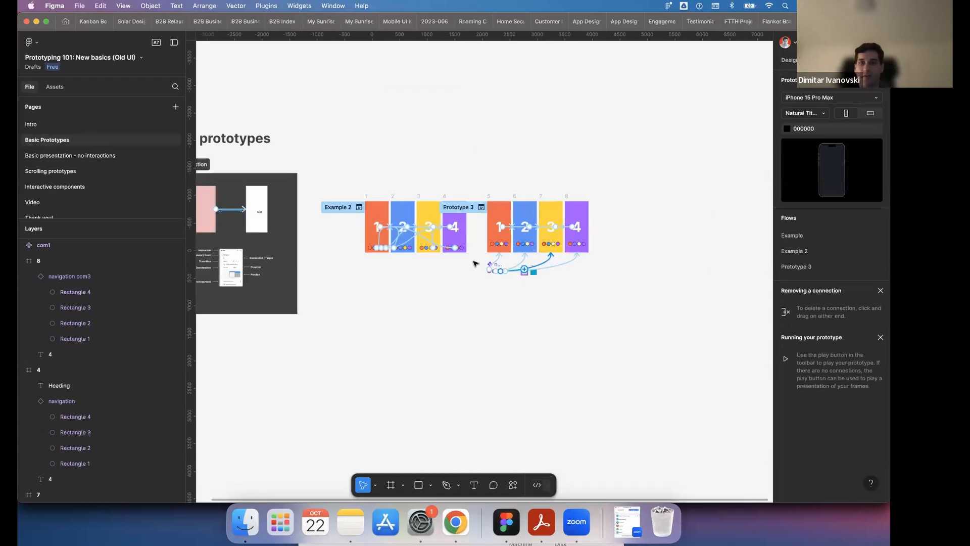
{"action": "scroll", "coordinate": [503, 263], "scroll_direction": "up", "scroll_amount": 5}
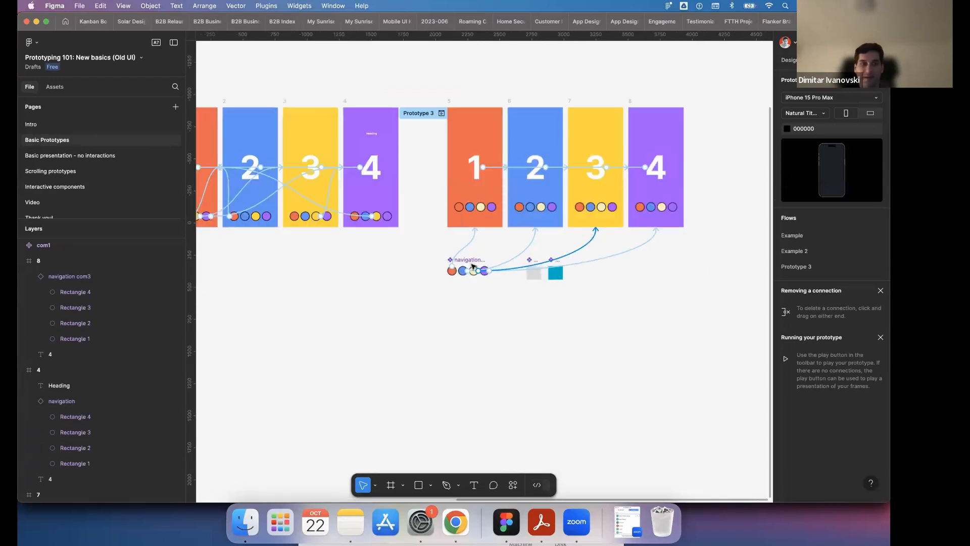
{"action": "left_click", "coordinate": [55, 188]}
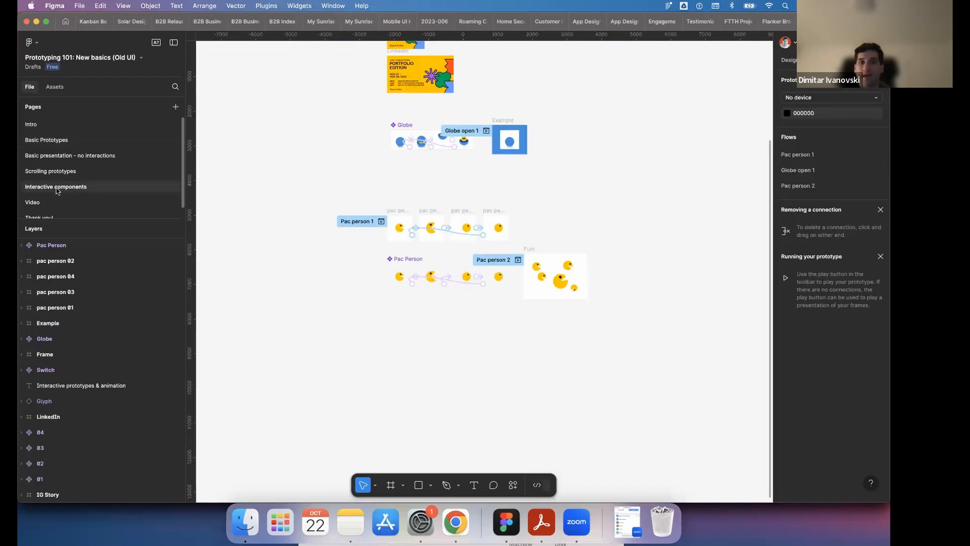
- Preview the Pac person 1 flow and close the preview
{"action": "scroll", "coordinate": [482, 278], "scroll_direction": "up", "scroll_amount": 3}
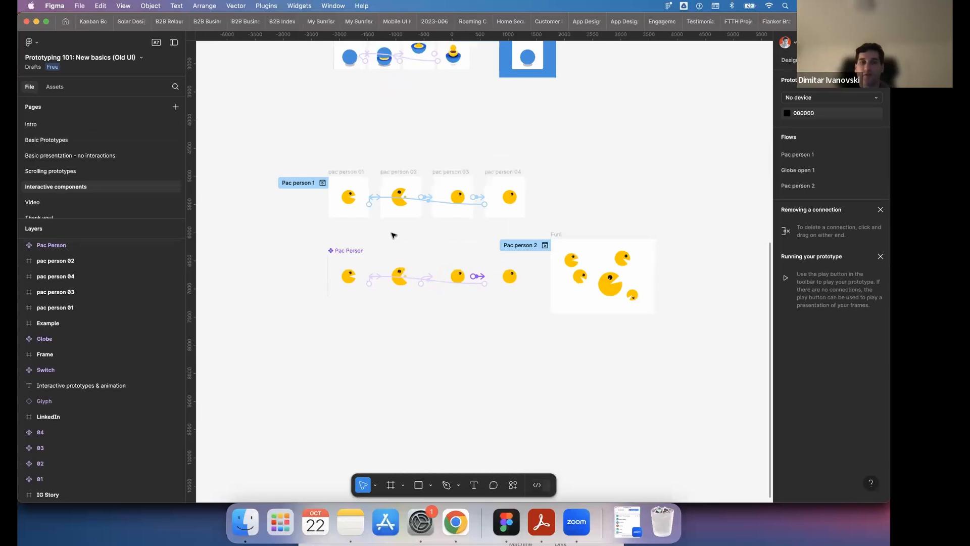
{"action": "left_click", "coordinate": [322, 182]}
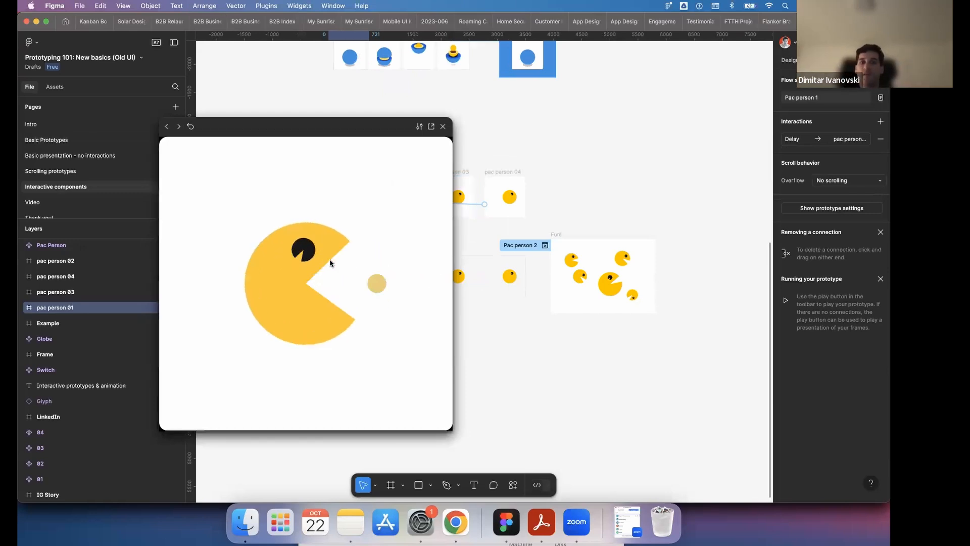
{"action": "left_click", "coordinate": [444, 127]}
- Examine the curve and duration of the interaction from pac person 01 to pac person 02, and close its settings
{"action": "scroll", "coordinate": [338, 166], "scroll_direction": "up", "scroll_amount": 6}
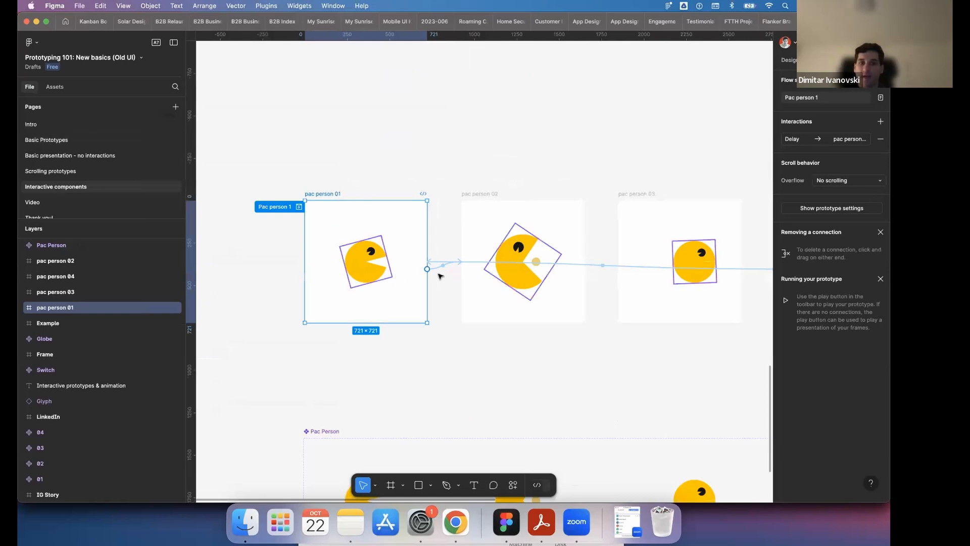
{"action": "left_click", "coordinate": [438, 270]}
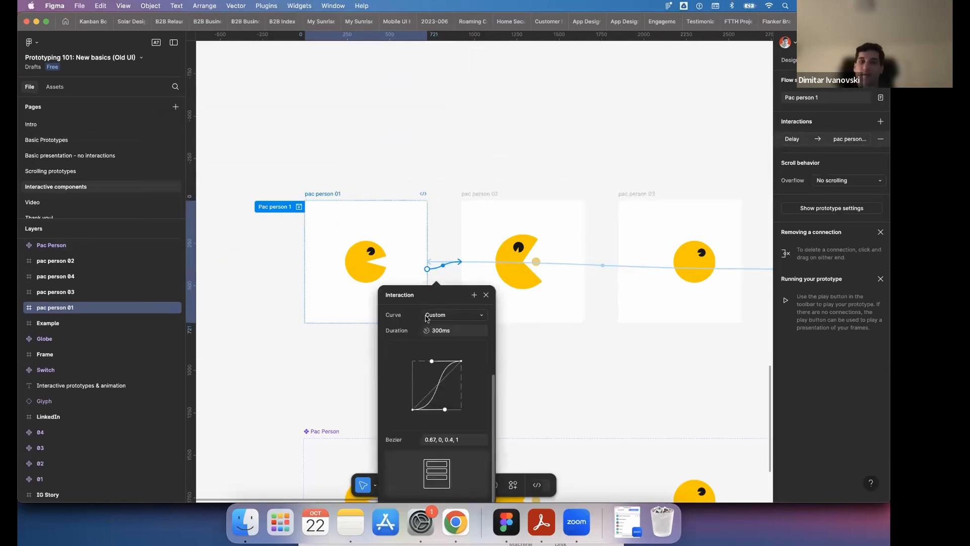
{"action": "left_click", "coordinate": [447, 175]}
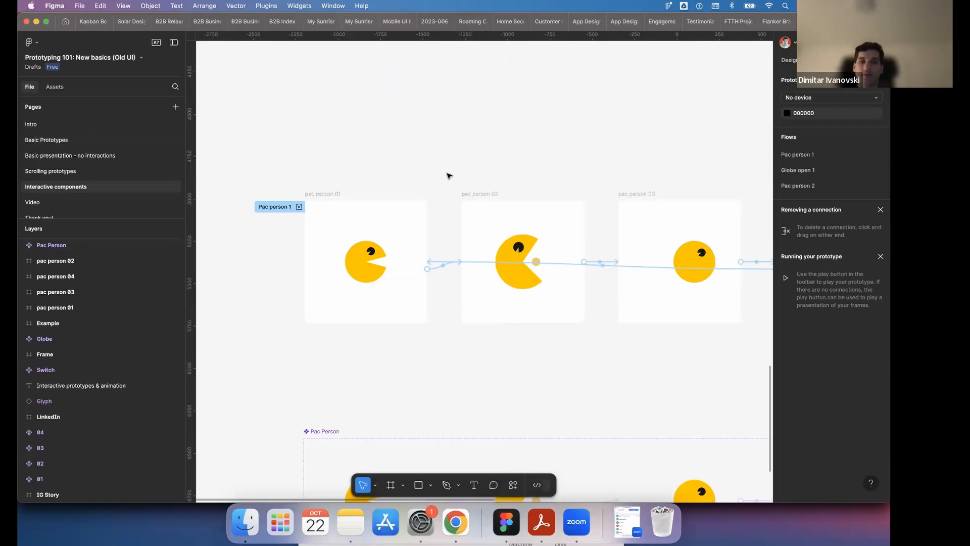
- Preview the Pac person 2 flow of the Fun! frame and close the preview
{"action": "scroll", "coordinate": [447, 176], "scroll_direction": "down", "scroll_amount": 3}
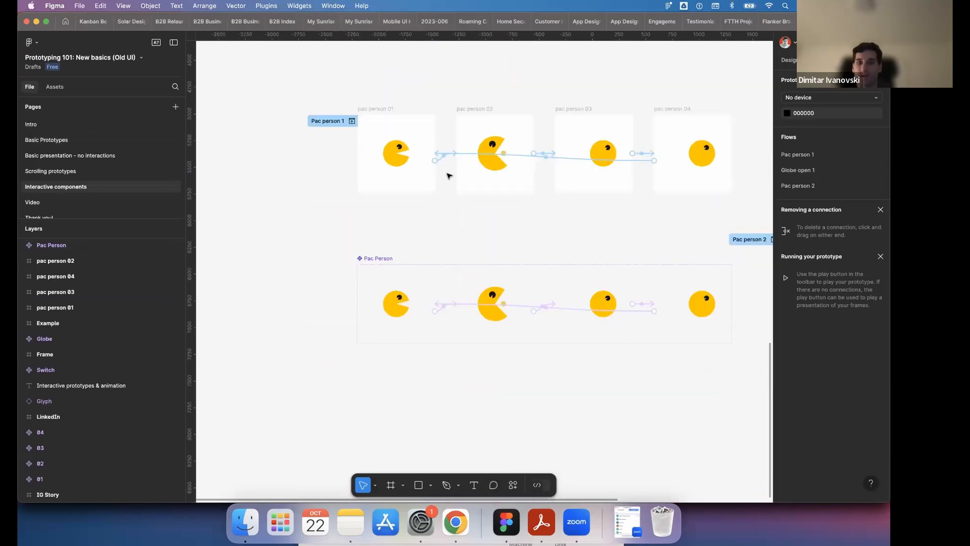
{"action": "scroll", "coordinate": [449, 175], "scroll_direction": "down", "scroll_amount": 2}
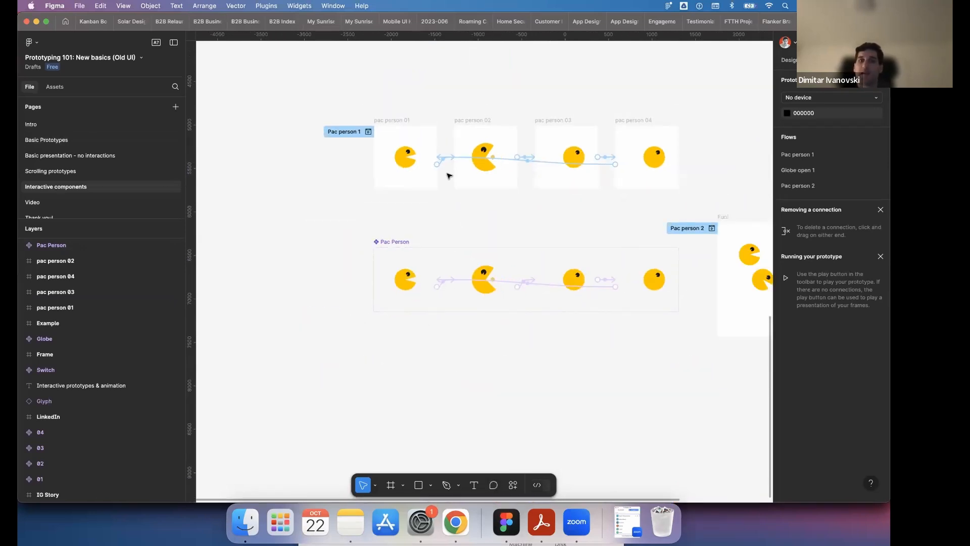
{"action": "scroll", "coordinate": [449, 176], "scroll_direction": "right", "scroll_amount": 2}
{"action": "scroll", "coordinate": [448, 175], "scroll_direction": "right", "scroll_amount": 10}
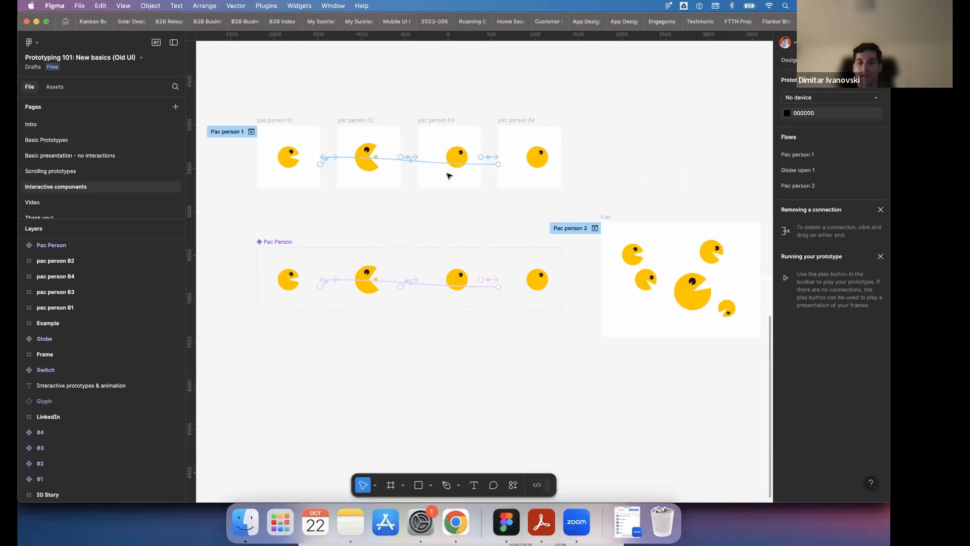
{"action": "left_click", "coordinate": [382, 233]}
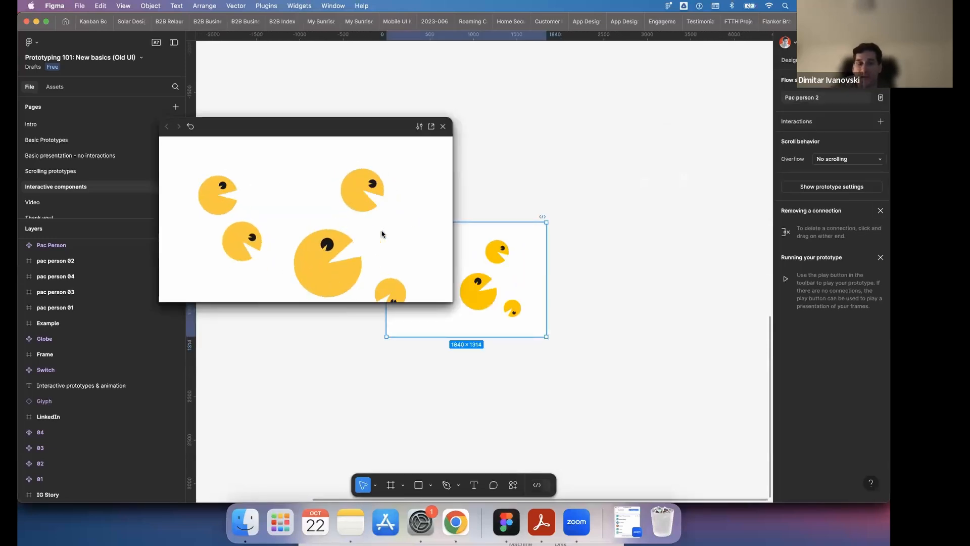
{"action": "left_click", "coordinate": [444, 127]}
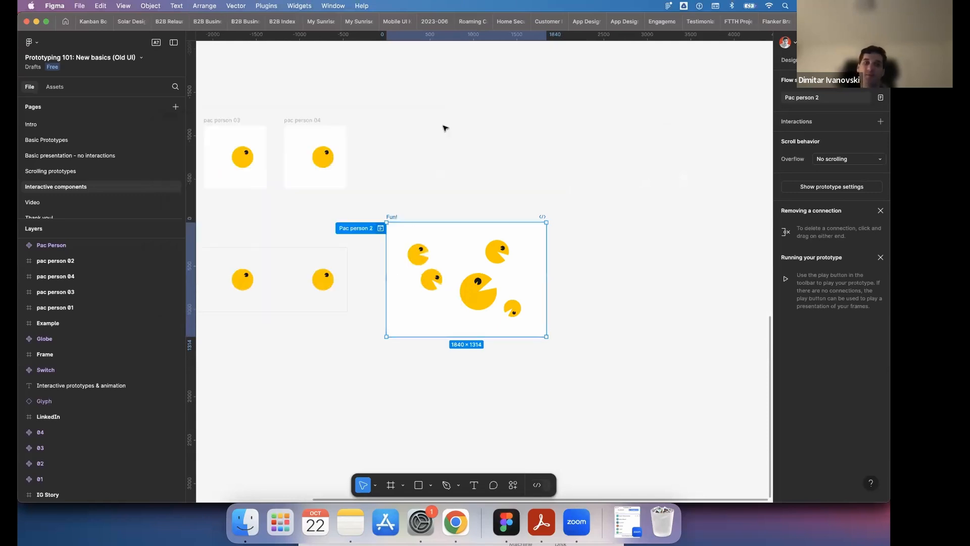
{"action": "scroll", "coordinate": [444, 126], "scroll_direction": "down", "scroll_amount": 2}
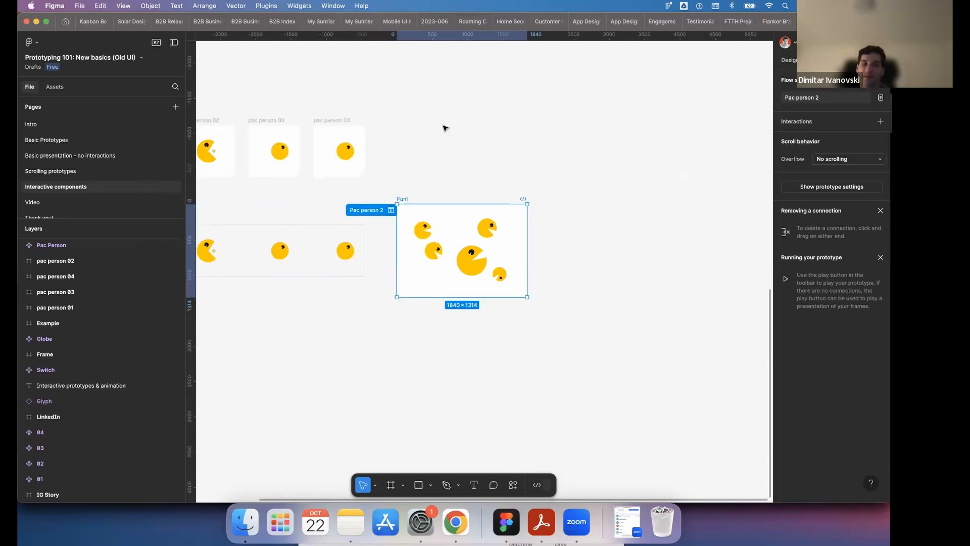
- Review the examples on the Basic Prototypes page and the Simple Scroll section on the Scrolling prototypes page
{"action": "left_click", "coordinate": [69, 141]}
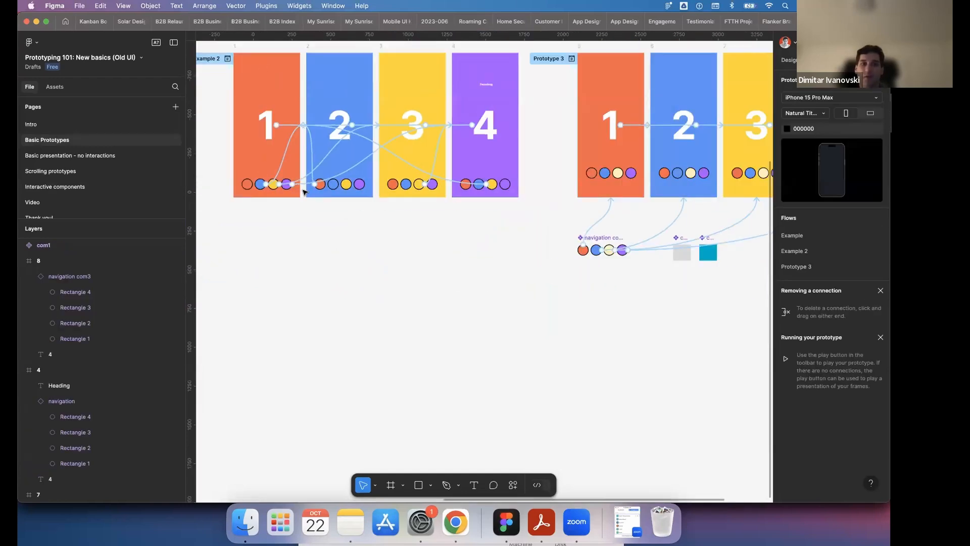
{"action": "scroll", "coordinate": [305, 192], "scroll_direction": "down", "scroll_amount": 1}
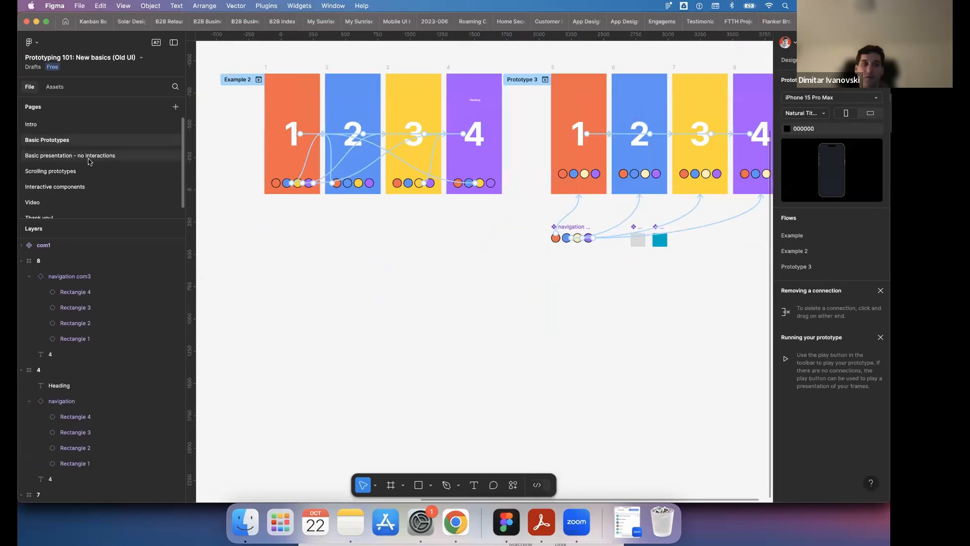
{"action": "left_click", "coordinate": [82, 172]}
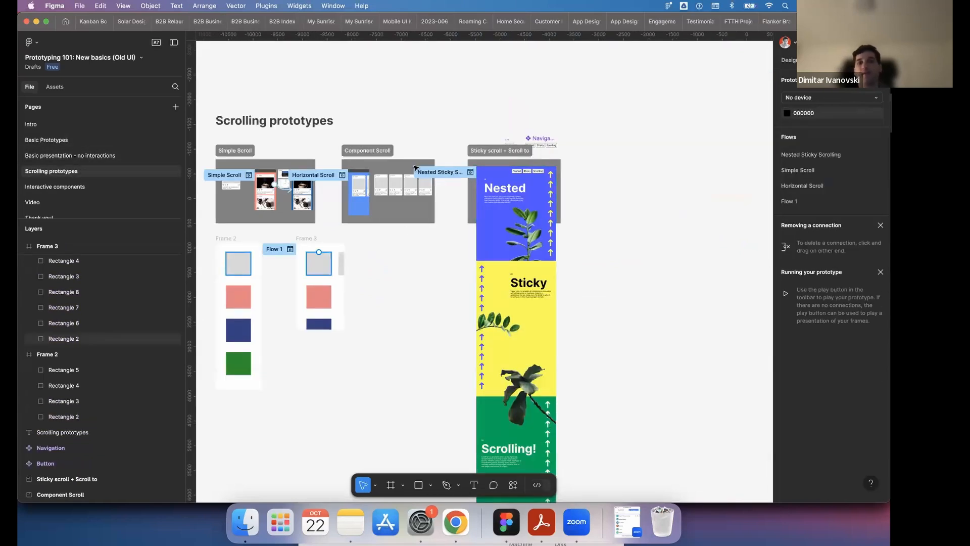
{"action": "scroll", "coordinate": [417, 72], "scroll_direction": "left", "scroll_amount": 4}
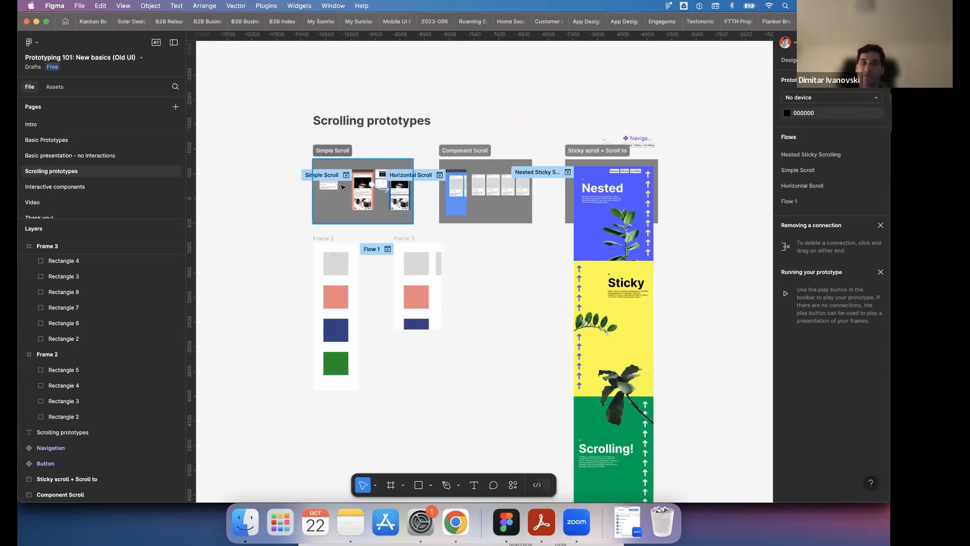
{"action": "scroll", "coordinate": [348, 191], "scroll_direction": "up", "scroll_amount": 5}
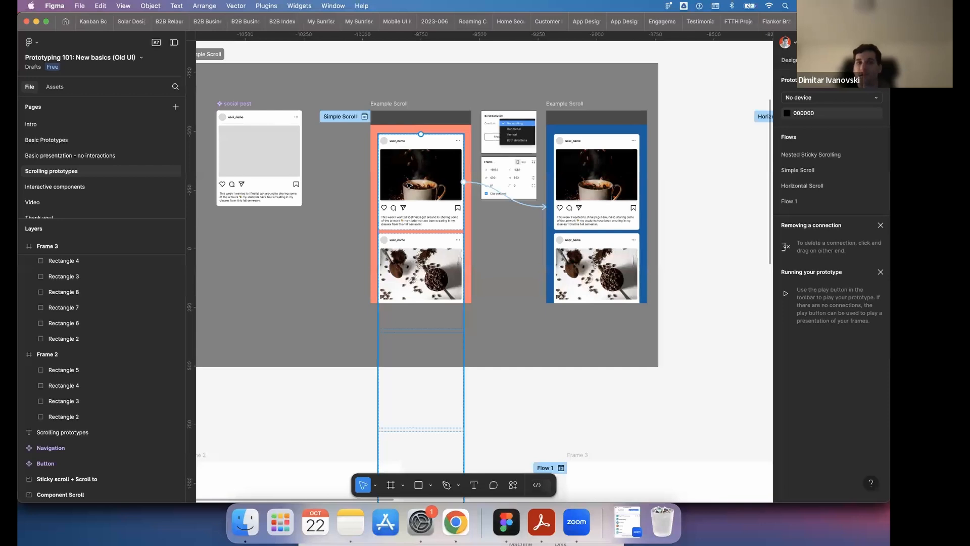
- Go to the Video page, passing through Interactive components, and select the video in the Pause frame
{"action": "left_click", "coordinate": [99, 186]}
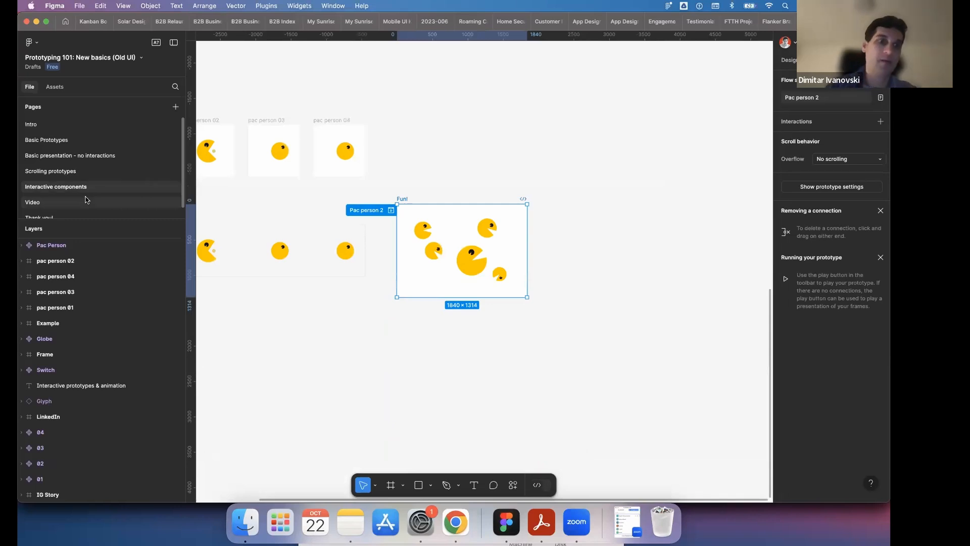
{"action": "left_click", "coordinate": [96, 198]}
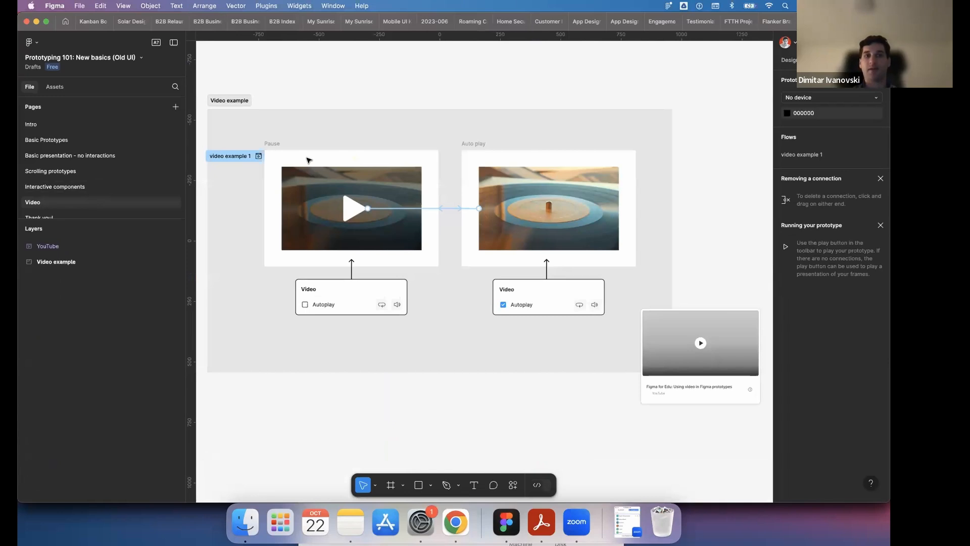
{"action": "scroll", "coordinate": [308, 160], "scroll_direction": "left", "scroll_amount": 3}
{"action": "left_click", "coordinate": [397, 203]}
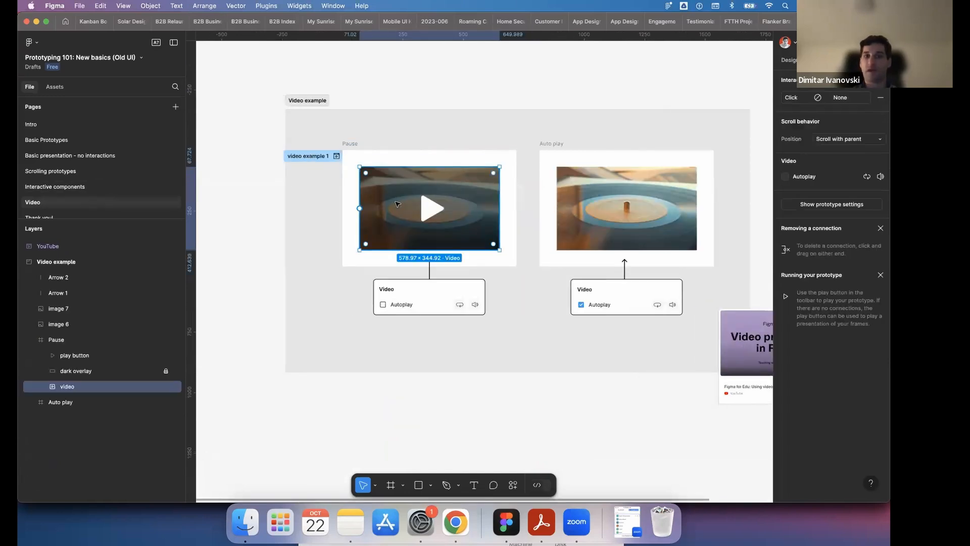
- Compare the design and prototype settings of the Pause frame's video and examine the two Video example frames up close
{"action": "left_click", "coordinate": [794, 62]}
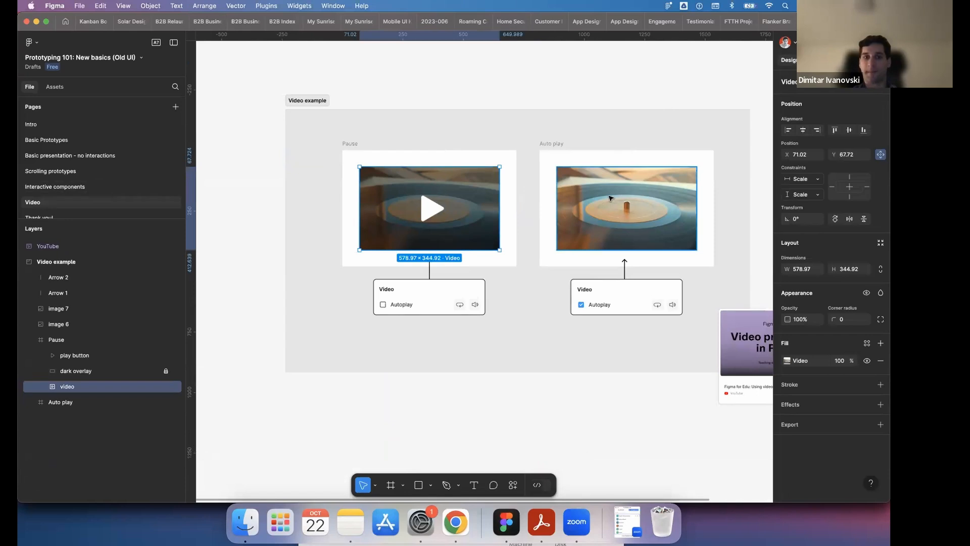
{"action": "scroll", "coordinate": [519, 199], "scroll_direction": "right", "scroll_amount": 3}
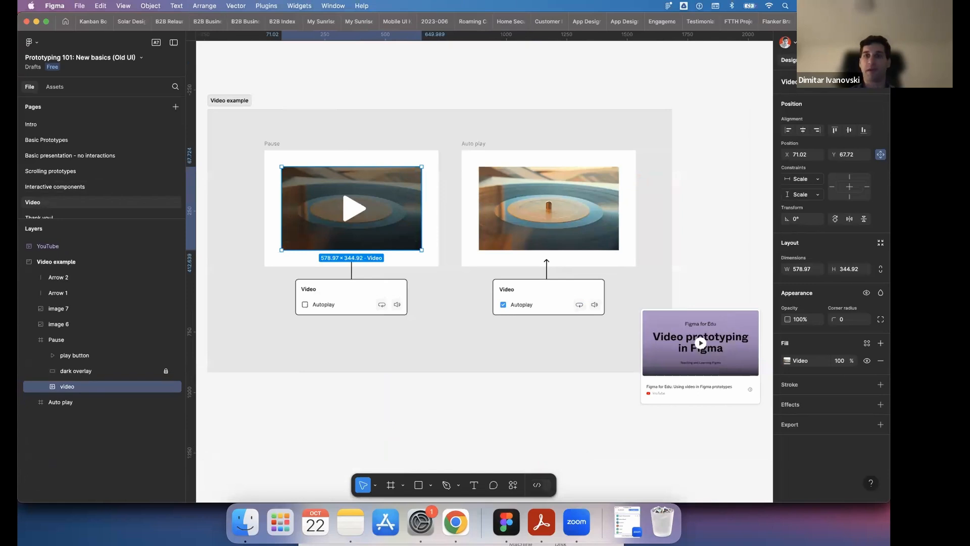
{"action": "left_click", "coordinate": [820, 60]}
{"action": "left_click", "coordinate": [791, 61]}
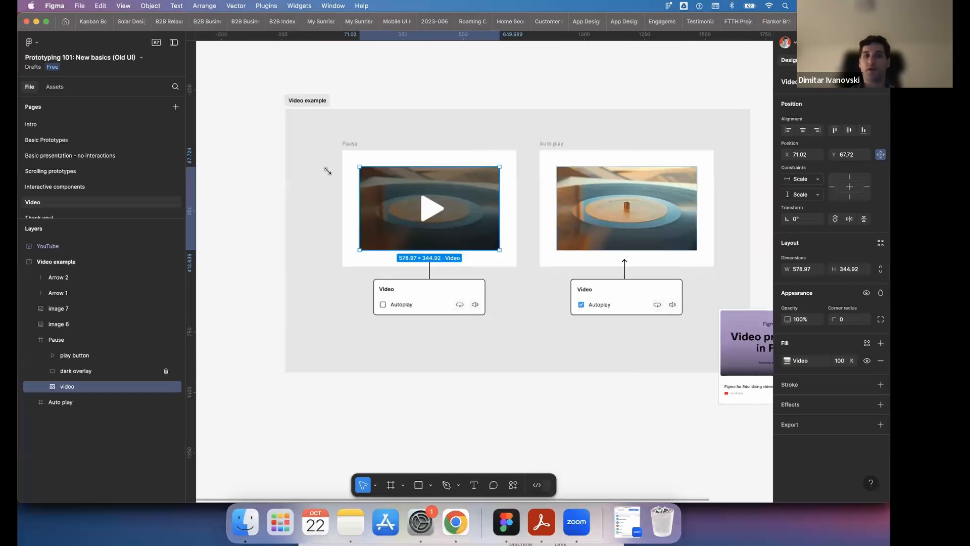
{"action": "scroll", "coordinate": [354, 169], "scroll_direction": "up", "scroll_amount": 3}
{"action": "scroll", "coordinate": [370, 165], "scroll_direction": "right", "scroll_amount": 2}
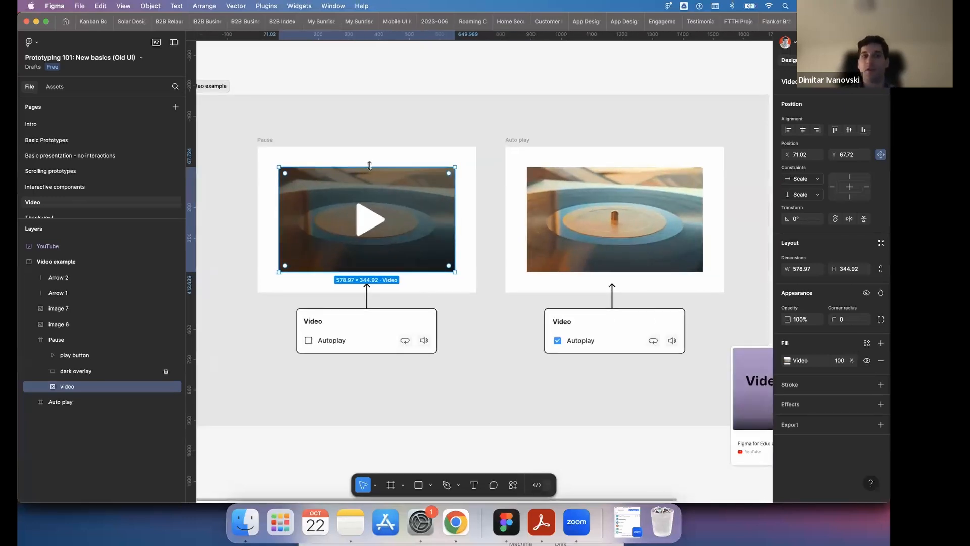
{"action": "scroll", "coordinate": [343, 160], "scroll_direction": "up", "scroll_amount": 1}
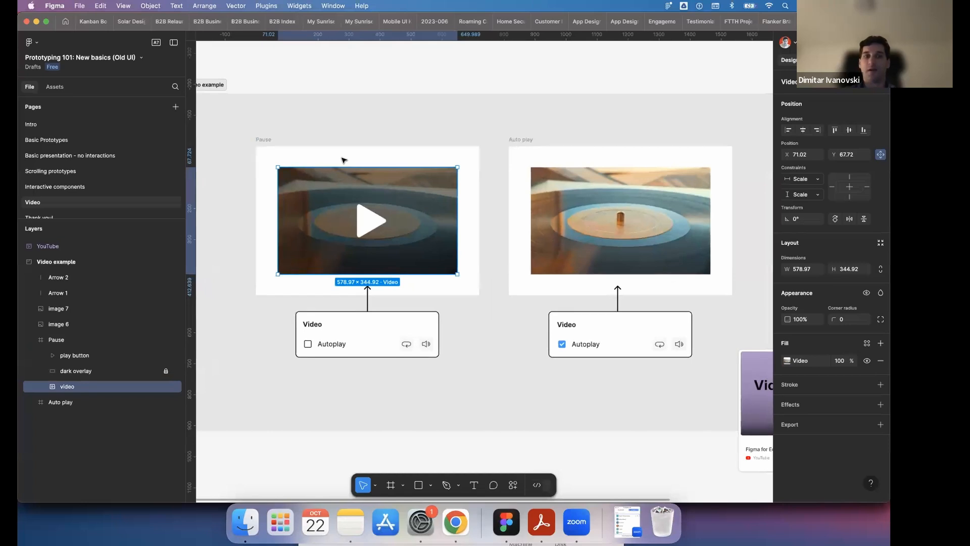
- Draw a frame about 332 × 154 below the Video example section and remove its white fill
{"action": "left_click", "coordinate": [391, 486]}
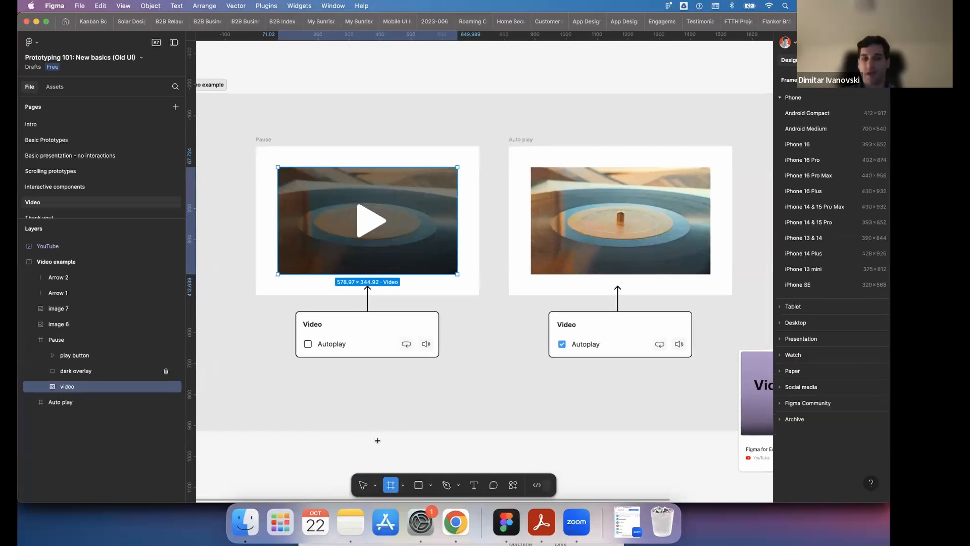
{"action": "left_click_drag", "start_coordinate": [378, 440], "coordinate": [481, 488]}
{"action": "scroll", "coordinate": [524, 331], "scroll_direction": "down", "scroll_amount": 5}
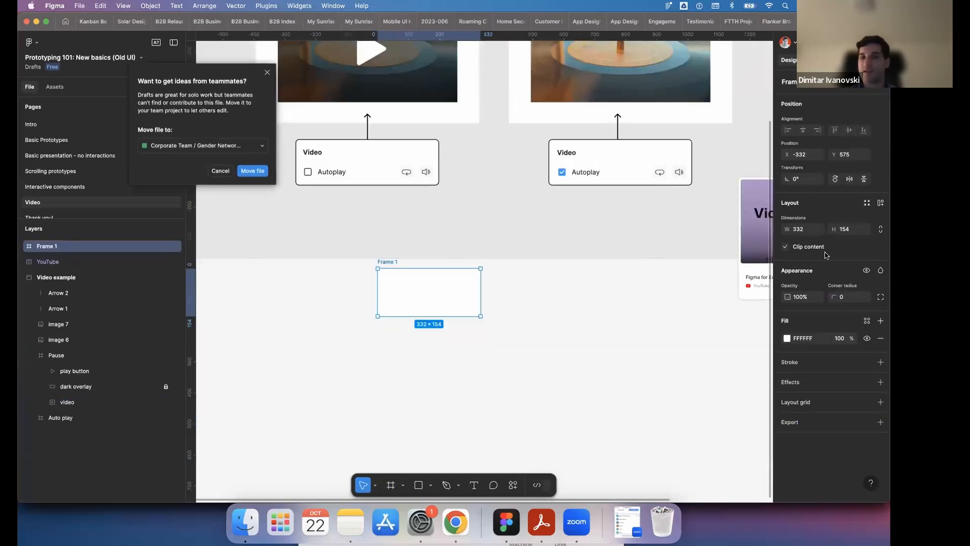
{"action": "left_click", "coordinate": [868, 321]}
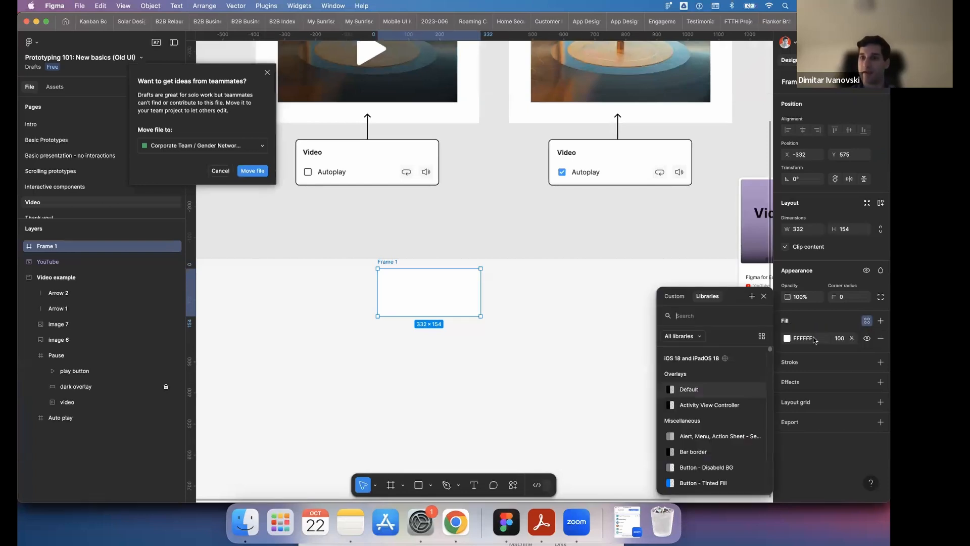
{"action": "left_click", "coordinate": [879, 338]}
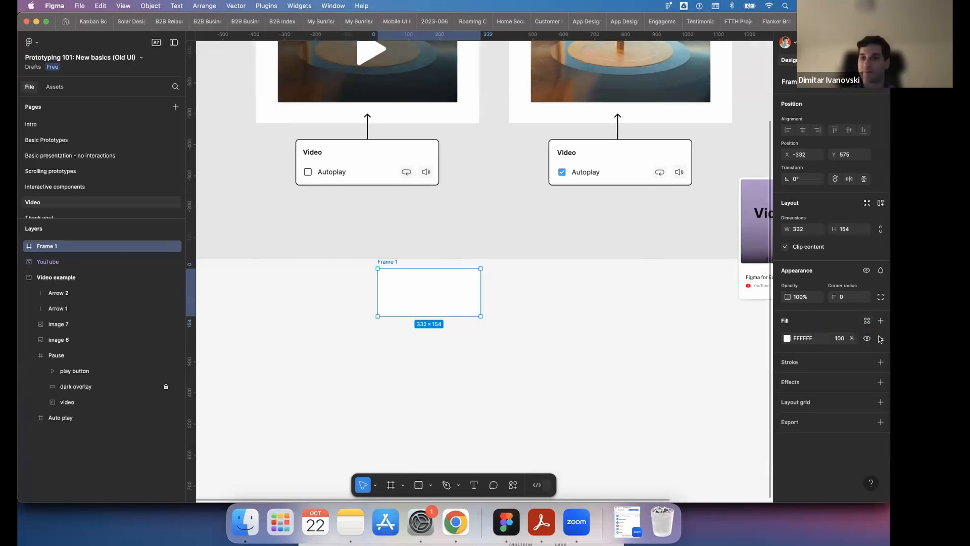
{"action": "left_click", "coordinate": [880, 337]}
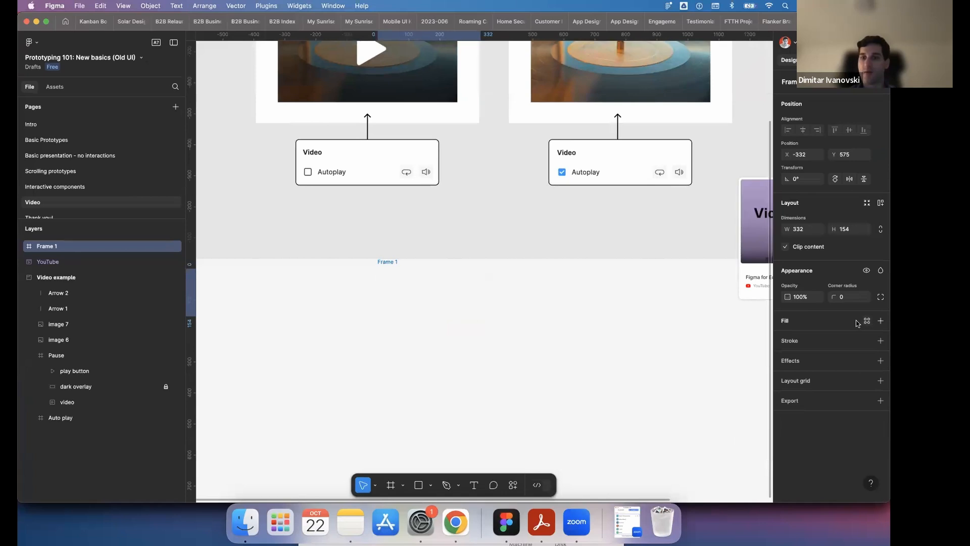
- Try gradient and image fills on the new frame, switch it to a video fill and set the scaling to Fit
{"action": "left_click", "coordinate": [867, 321]}
{"action": "left_click", "coordinate": [675, 297]}
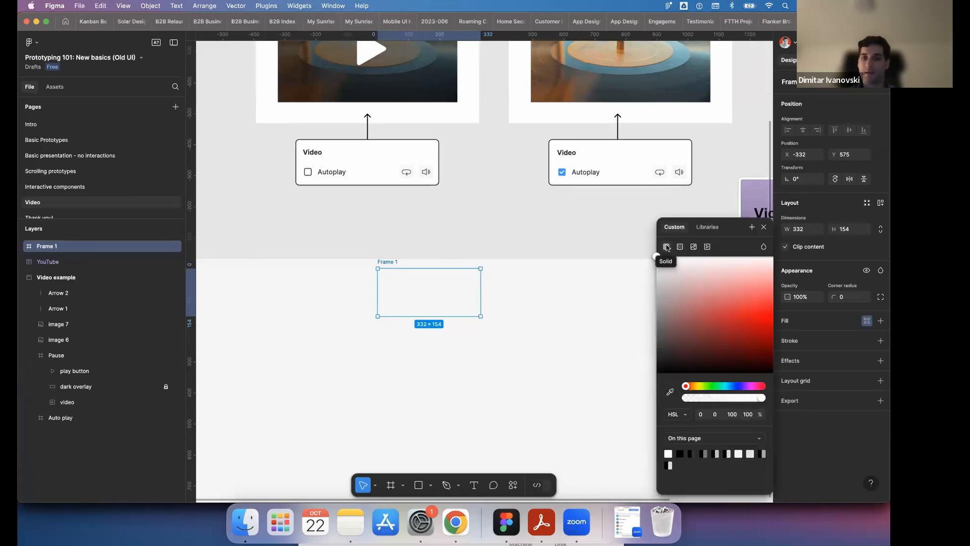
{"action": "left_click", "coordinate": [680, 246]}
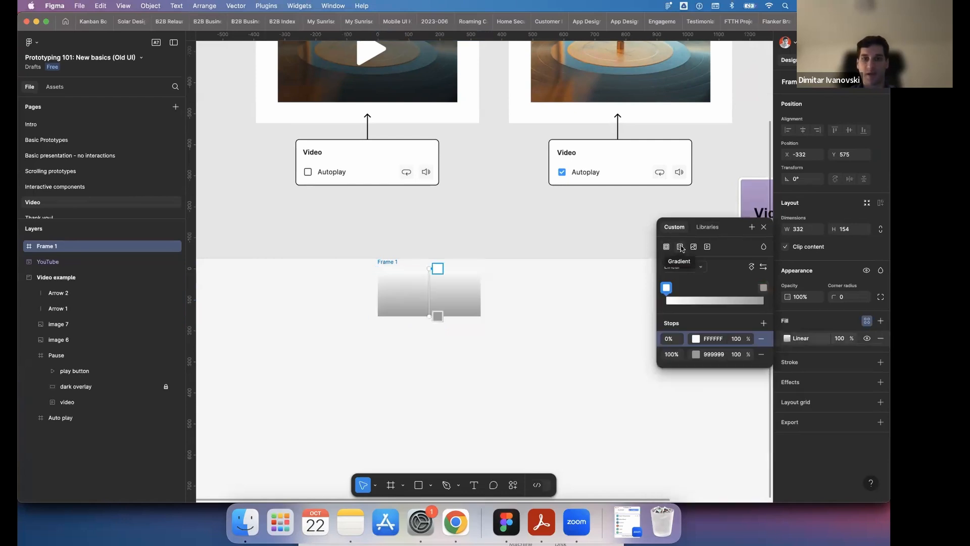
{"action": "left_click", "coordinate": [693, 248]}
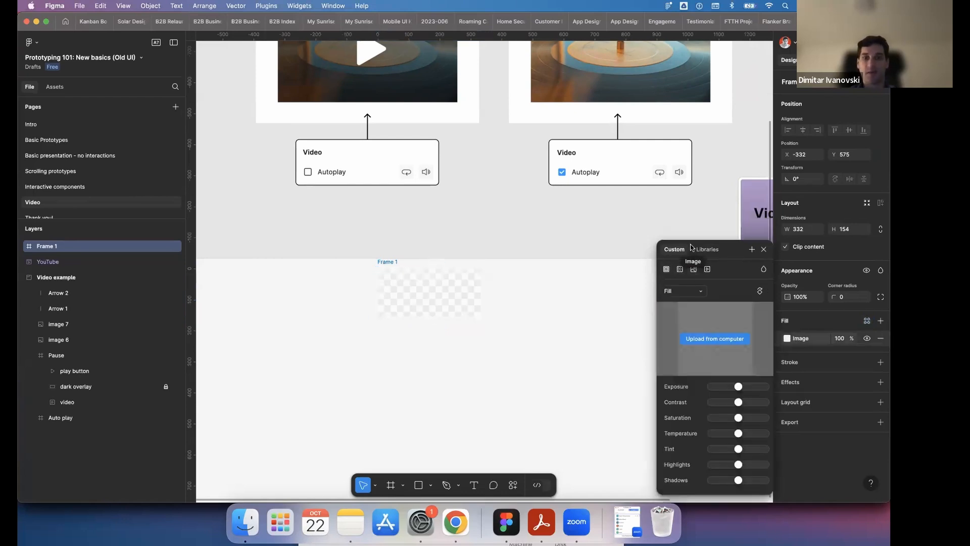
{"action": "left_click", "coordinate": [707, 269]}
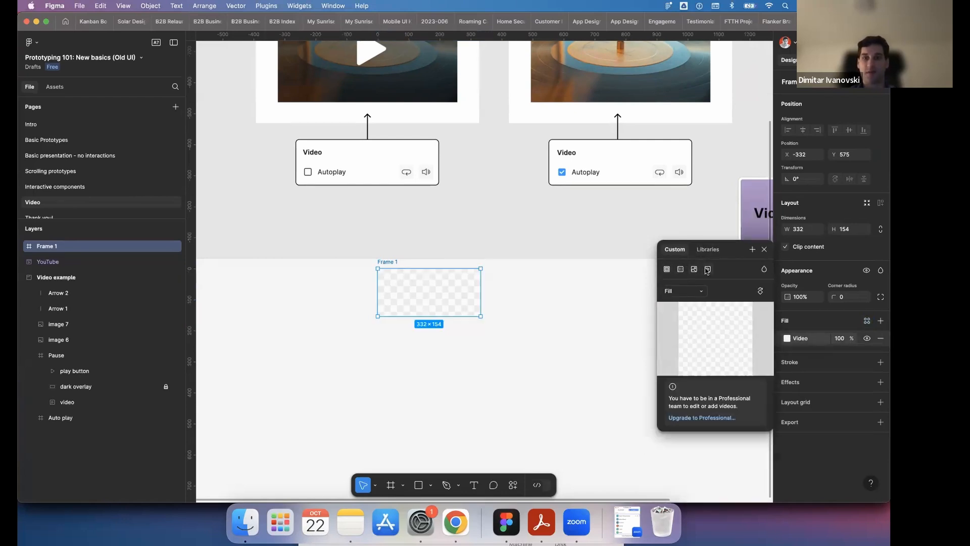
{"action": "left_click", "coordinate": [701, 292]}
{"action": "left_click", "coordinate": [701, 302]}
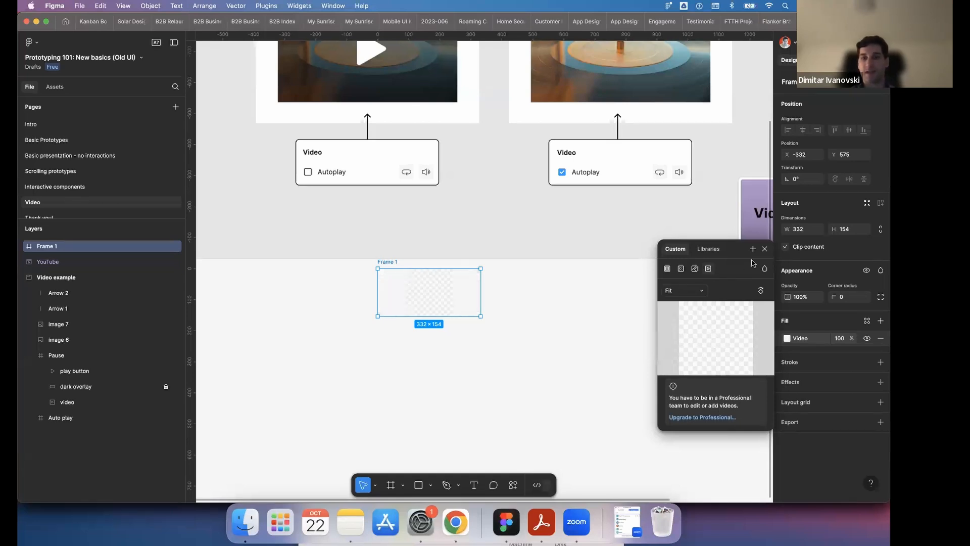
{"action": "left_click", "coordinate": [765, 249]}
{"action": "key", "text": "Escape"}
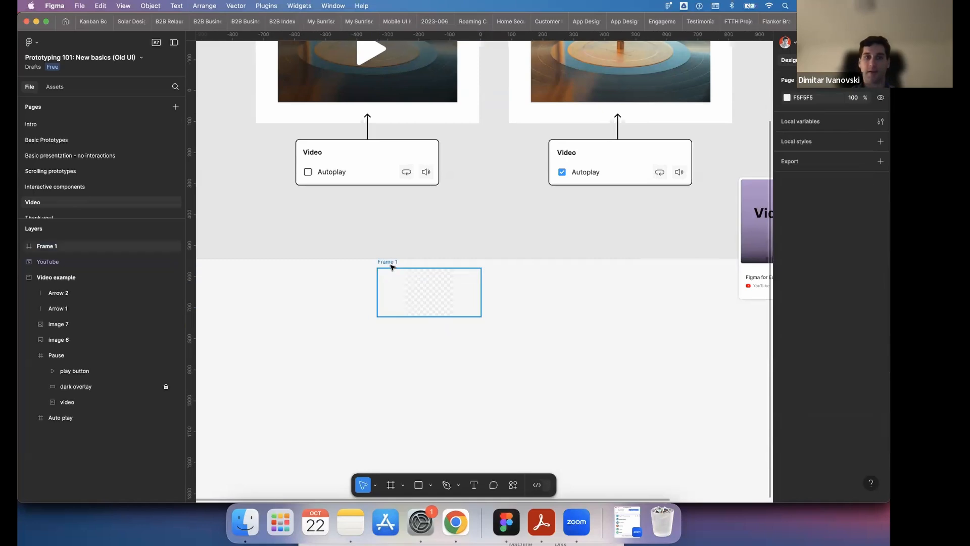
- Replace the frame's video fill with a solid red and convert it to a linear gradient from D05D5D to 6A3030
{"action": "left_click", "coordinate": [390, 264]}
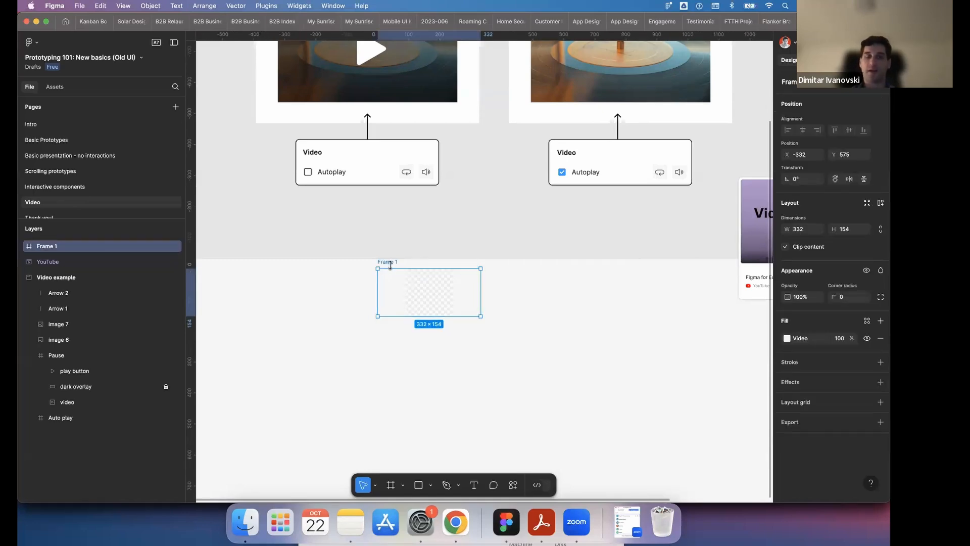
{"action": "scroll", "coordinate": [392, 268], "scroll_direction": "up", "scroll_amount": 3}
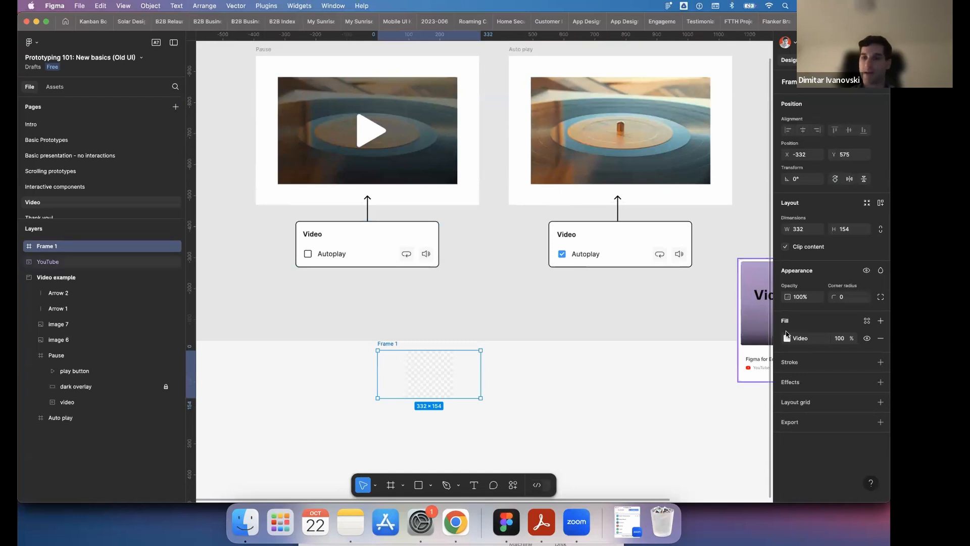
{"action": "left_click", "coordinate": [867, 321]}
{"action": "left_click", "coordinate": [797, 338]}
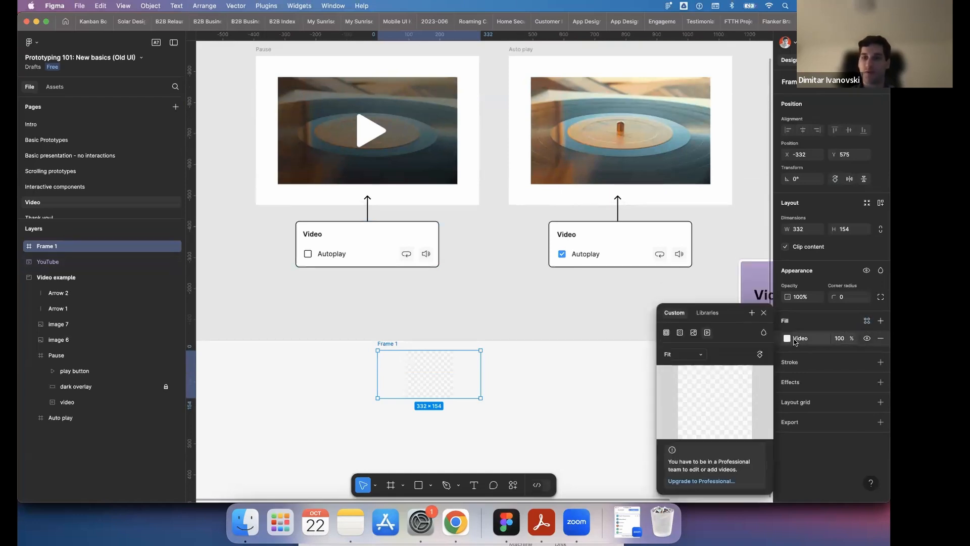
{"action": "left_click", "coordinate": [694, 333]}
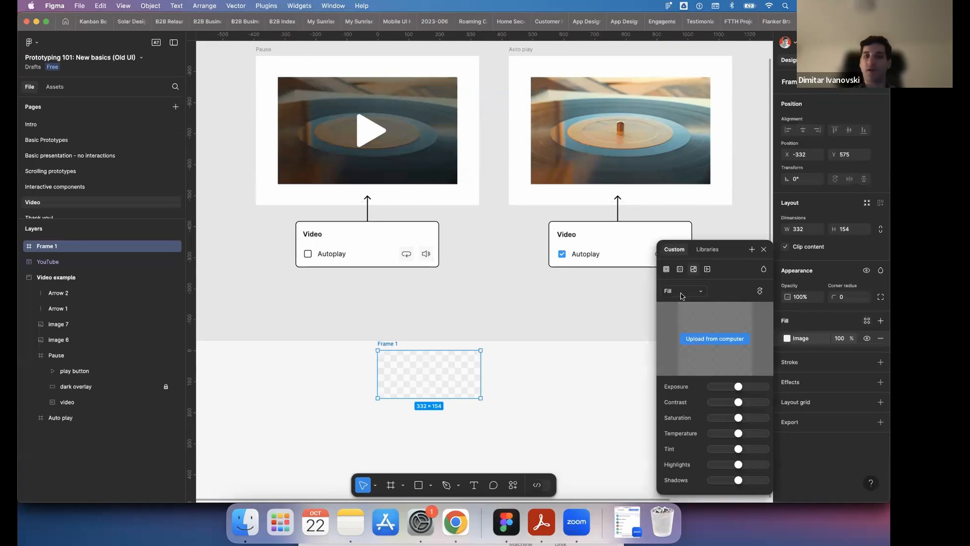
{"action": "left_click", "coordinate": [667, 270]}
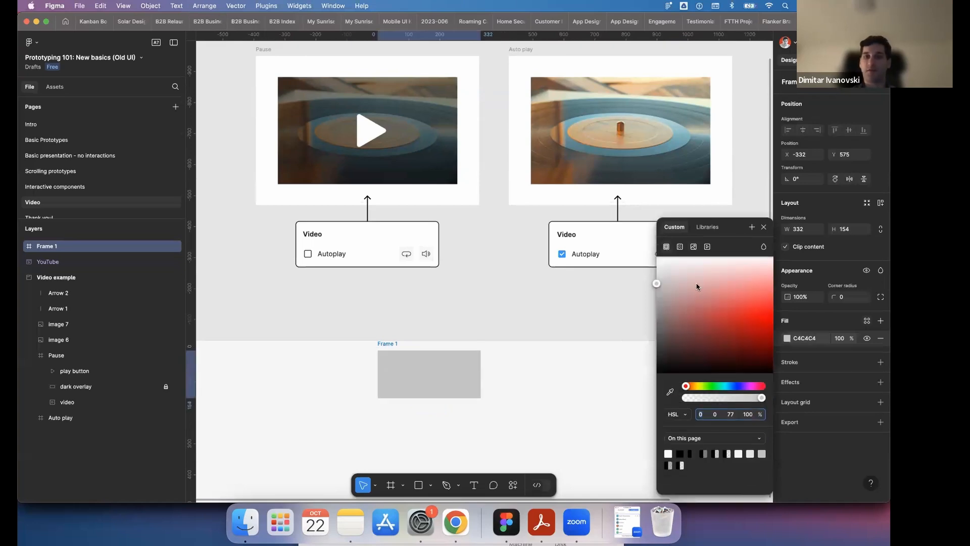
{"action": "left_click", "coordinate": [732, 283]}
{"action": "left_click", "coordinate": [721, 304]}
{"action": "left_click", "coordinate": [680, 246]}
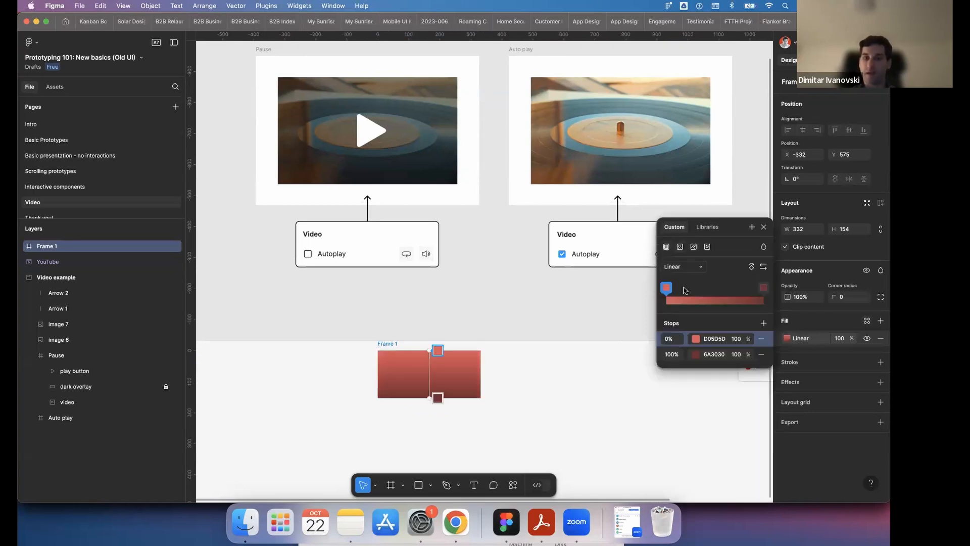
{"action": "left_click", "coordinate": [694, 246]}
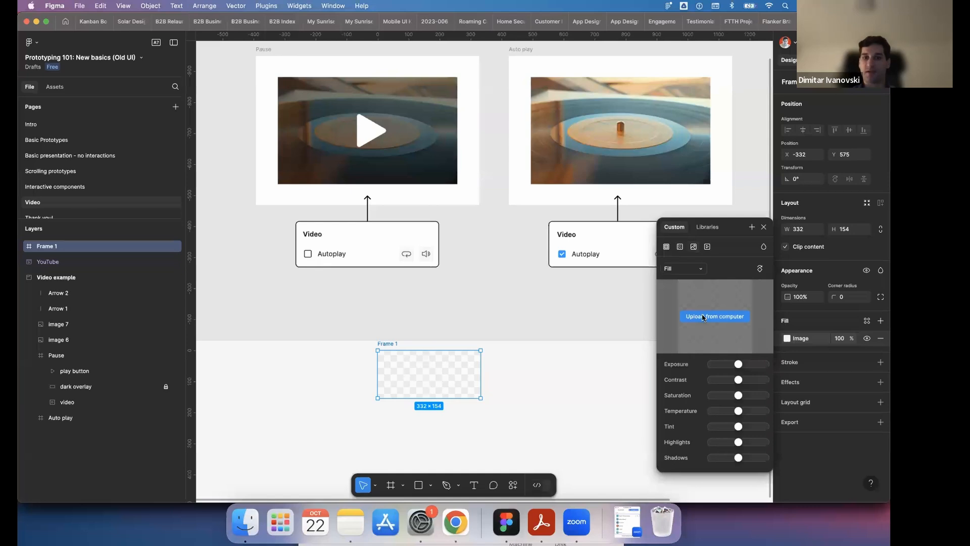
{"action": "left_click", "coordinate": [702, 317]}
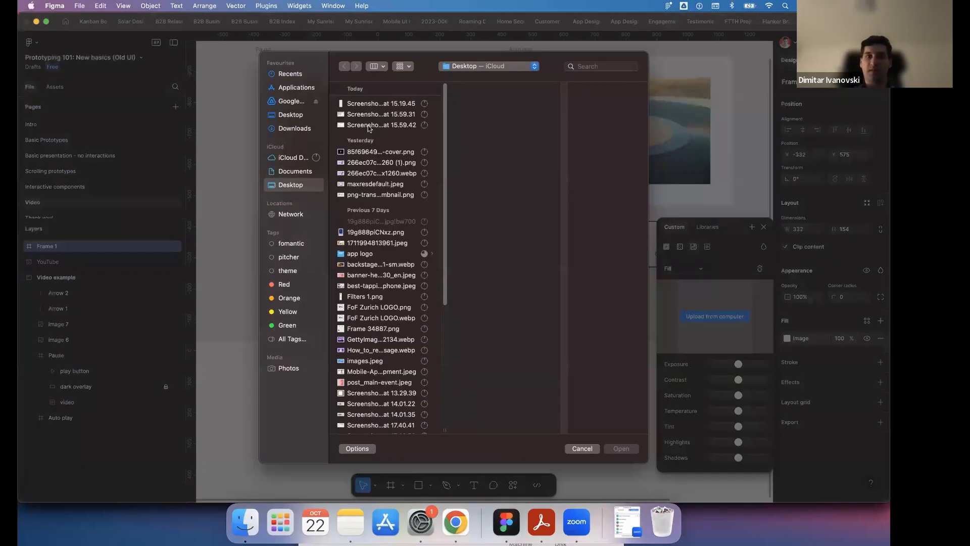
{"action": "left_click", "coordinate": [365, 152]}
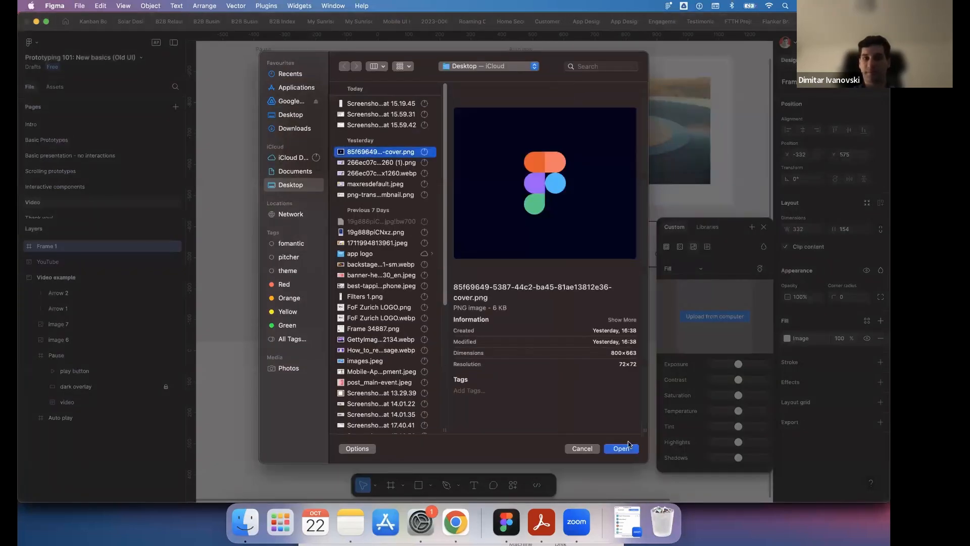
{"action": "left_click", "coordinate": [610, 449]}
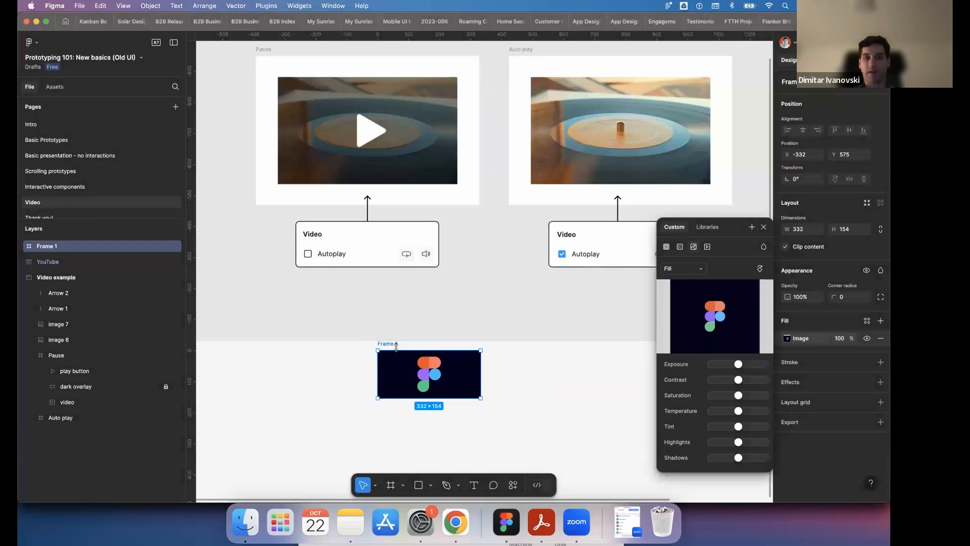
- Switch the frame's fill between solid, gradient and image, settle on the red linear gradient and deselect the frame
{"action": "left_click", "coordinate": [683, 248]}
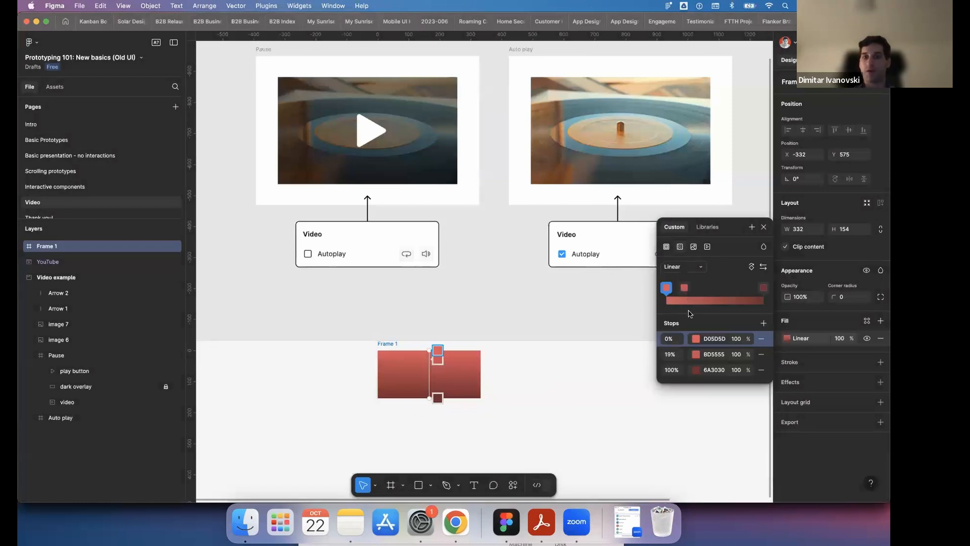
{"action": "left_click", "coordinate": [666, 247]}
{"action": "left_click", "coordinate": [694, 247]}
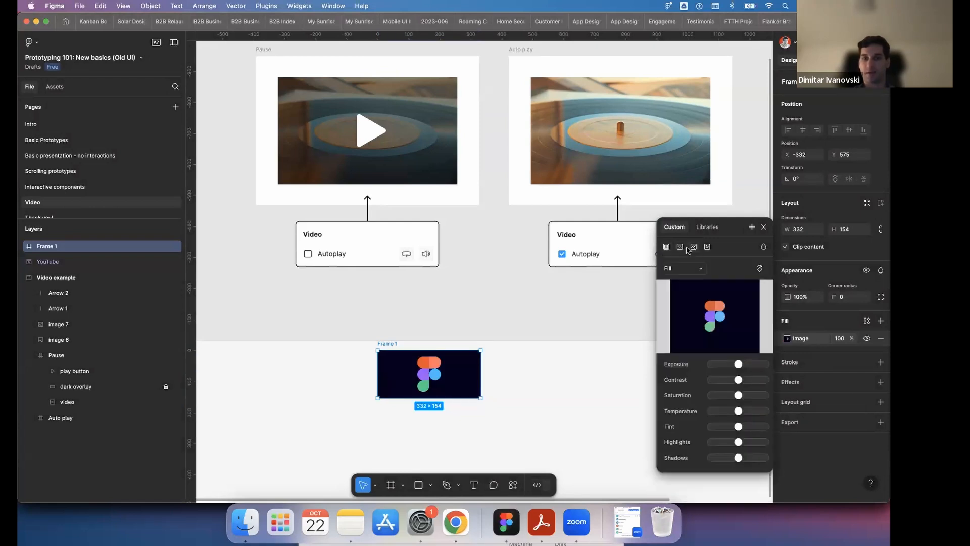
{"action": "left_click", "coordinate": [667, 247]}
{"action": "left_click", "coordinate": [693, 247]}
{"action": "left_click", "coordinate": [679, 248]}
{"action": "left_click", "coordinate": [764, 227]}
{"action": "left_click", "coordinate": [592, 451]}
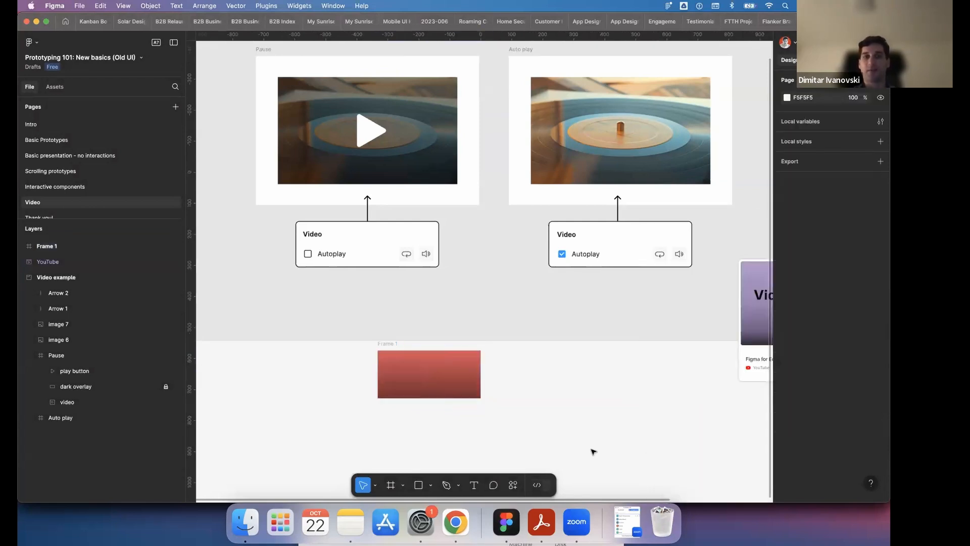
- Preview the video example 1 flow, start the video from its play button, return to the paused state and close the preview
{"action": "scroll", "coordinate": [593, 451], "scroll_direction": "down", "scroll_amount": 2}
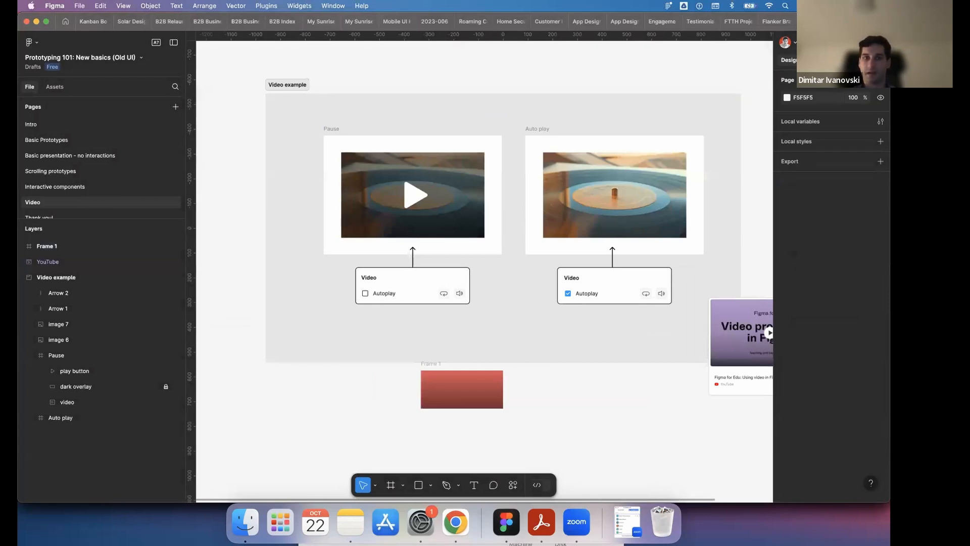
{"action": "left_click", "coordinate": [820, 60]}
{"action": "scroll", "coordinate": [305, 147], "scroll_direction": "up", "scroll_amount": 2}
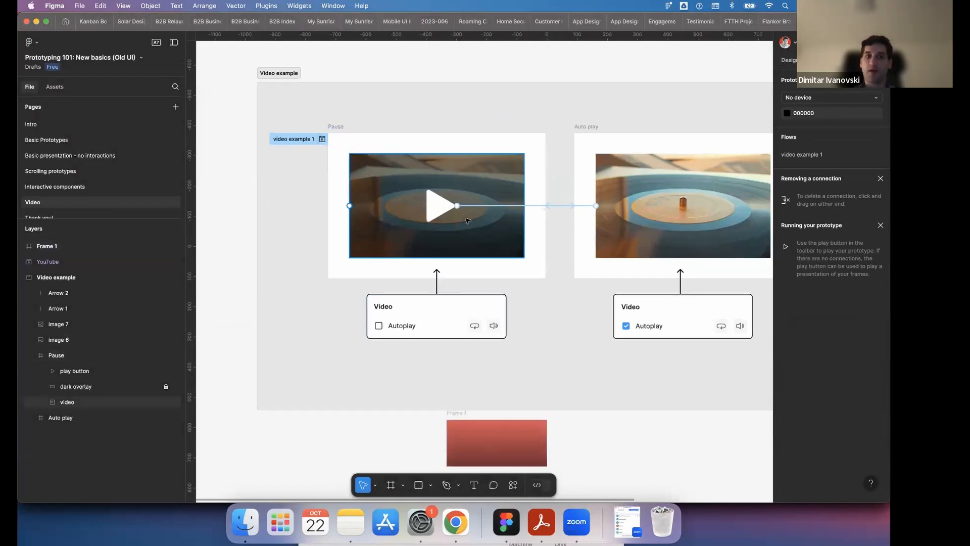
{"action": "left_click", "coordinate": [322, 139]}
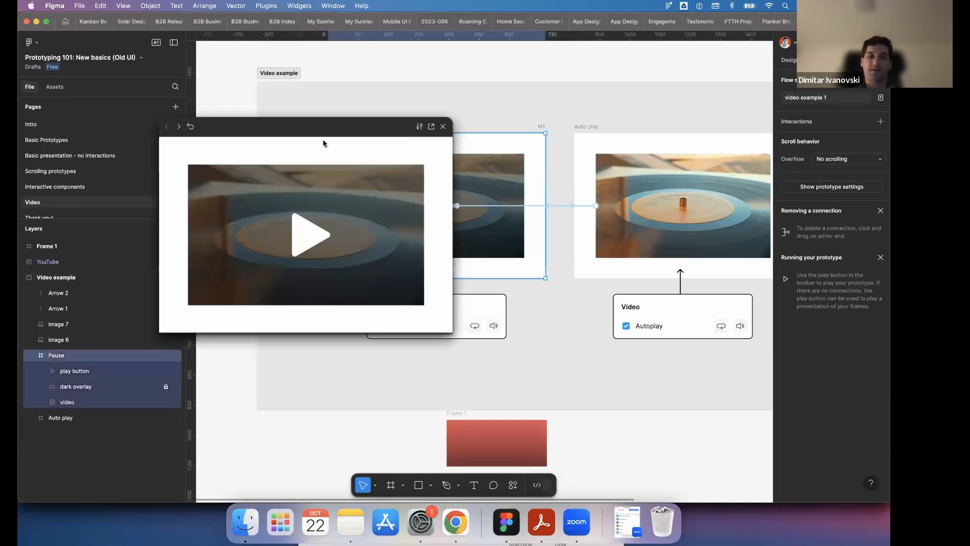
{"action": "left_click", "coordinate": [302, 237]}
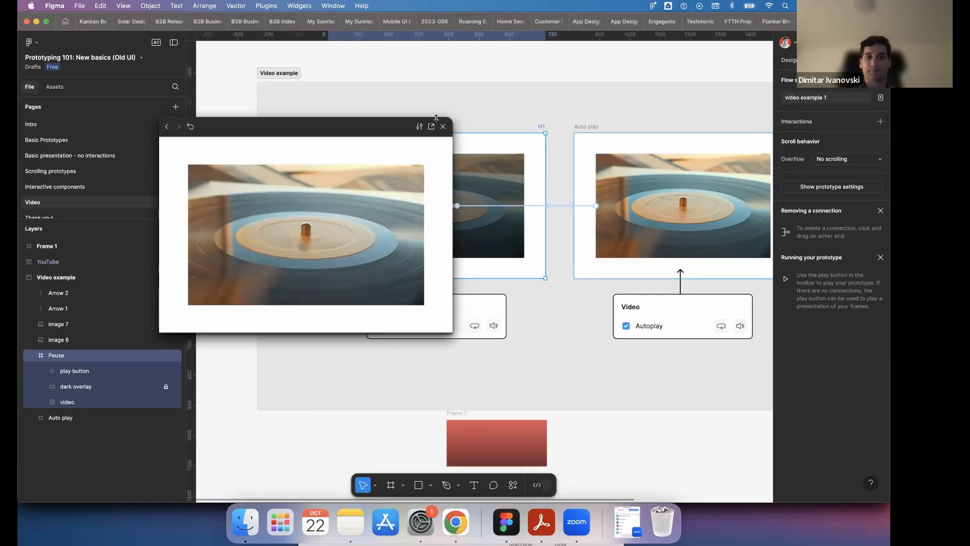
{"action": "left_click", "coordinate": [332, 232]}
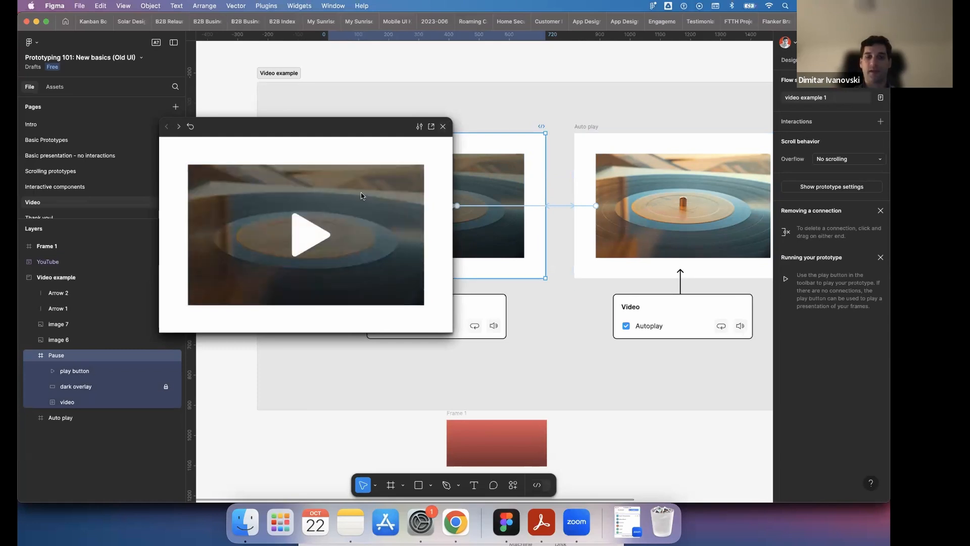
{"action": "left_click", "coordinate": [443, 128]}
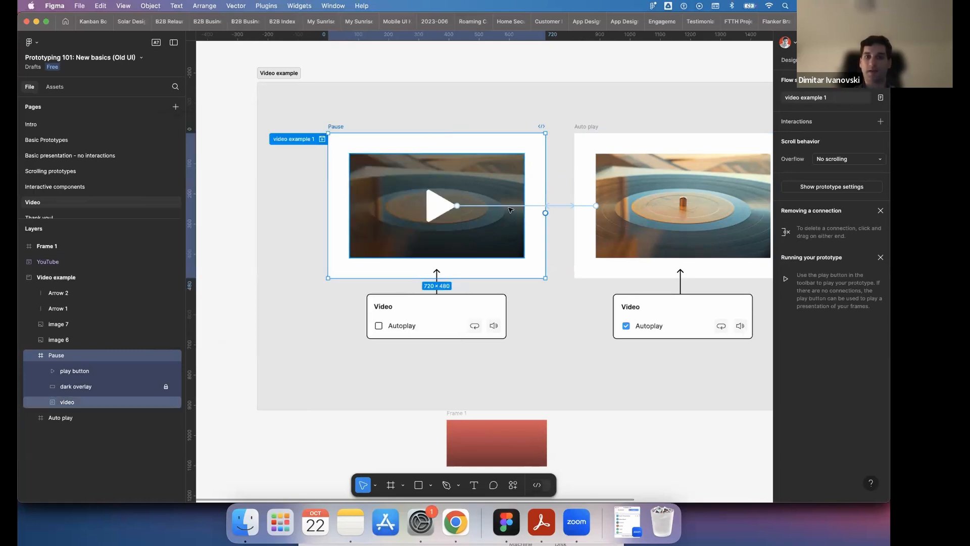
- Inspect the interaction settings on the connection from the Pause frame's play button to the Auto play frame
{"action": "left_click", "coordinate": [510, 206]}
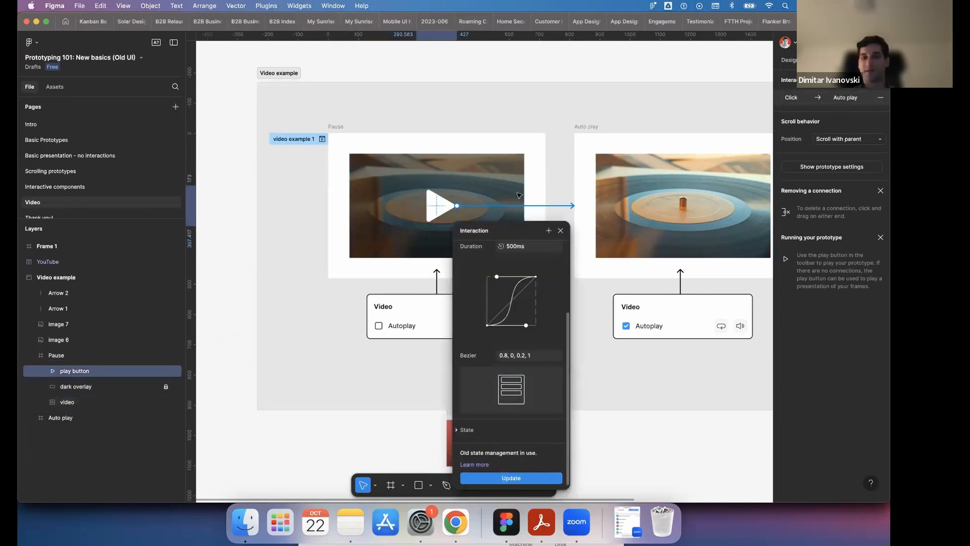
{"action": "left_click", "coordinate": [513, 68]}
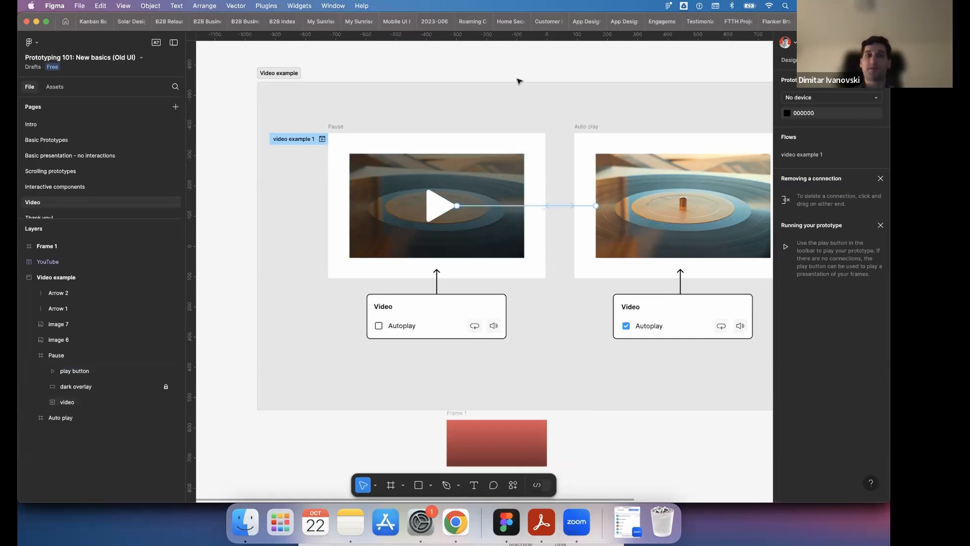
{"action": "scroll", "coordinate": [518, 81], "scroll_direction": "down", "scroll_amount": 5}
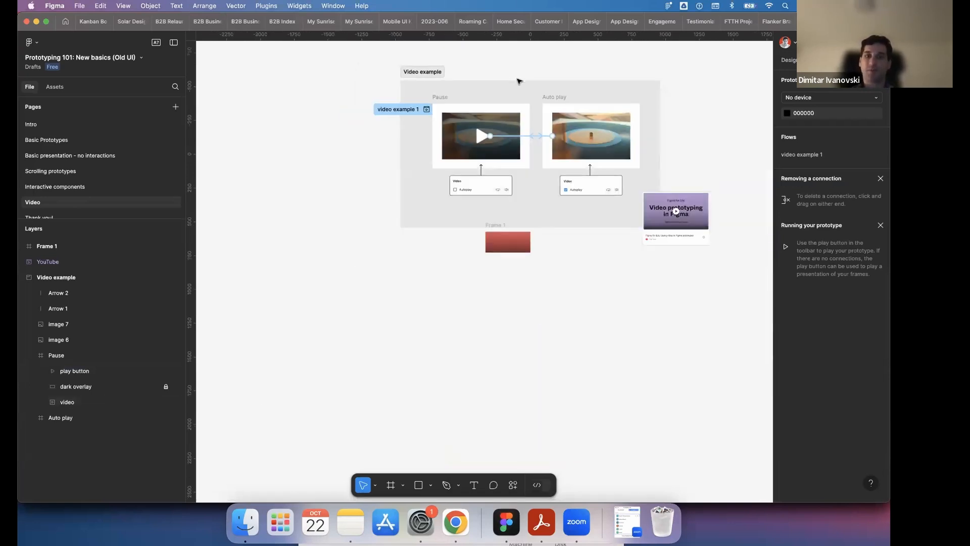
{"action": "scroll", "coordinate": [518, 81], "scroll_direction": "up", "scroll_amount": 5}
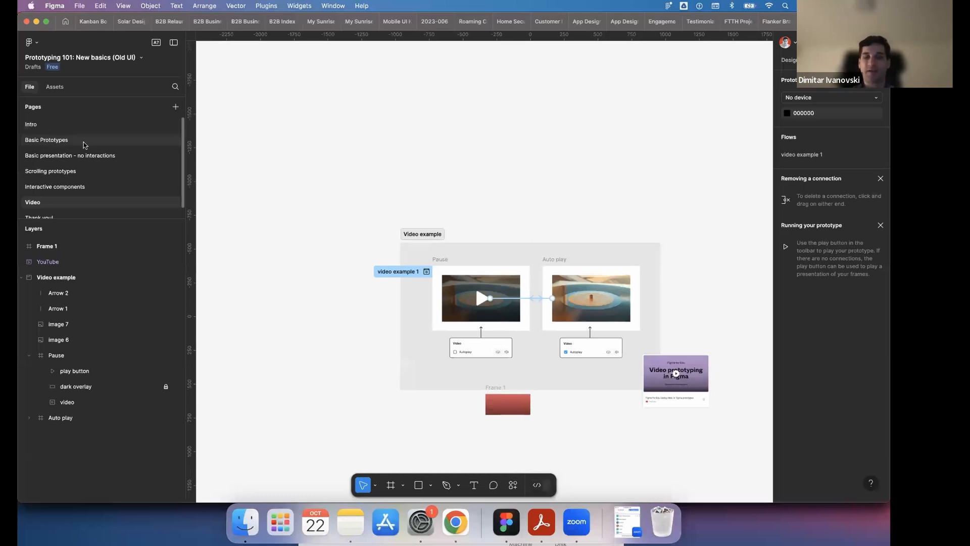
{"action": "scroll", "coordinate": [405, 294], "scroll_direction": "right", "scroll_amount": 5}
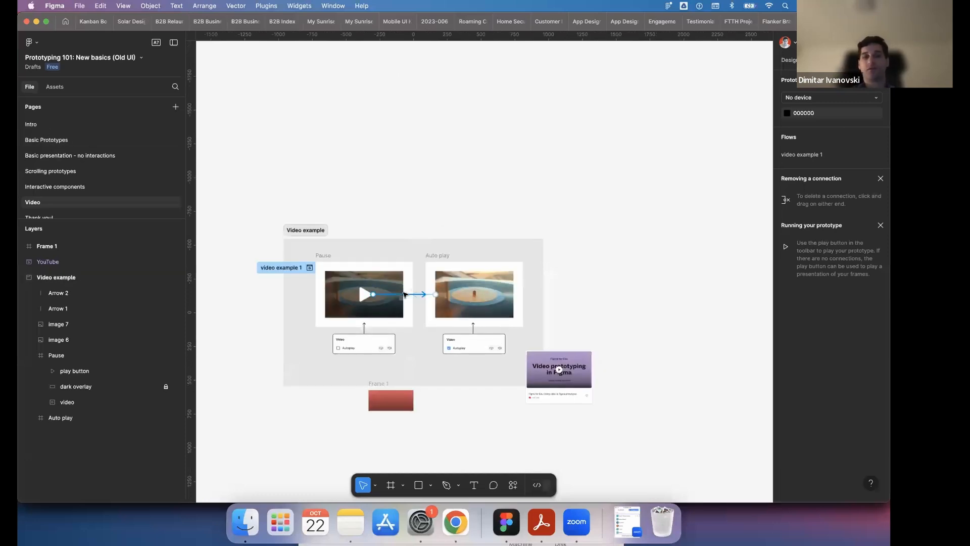
{"action": "scroll", "coordinate": [359, 281], "scroll_direction": "up", "scroll_amount": 5}
{"action": "scroll", "coordinate": [371, 258], "scroll_direction": "left", "scroll_amount": 3}
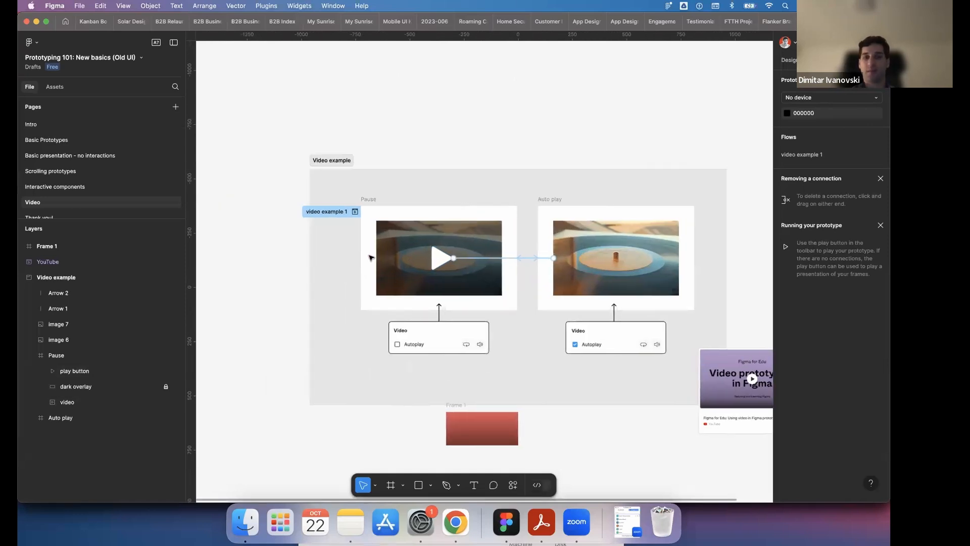
{"action": "left_click", "coordinate": [385, 251]}
{"action": "left_click", "coordinate": [291, 190]}
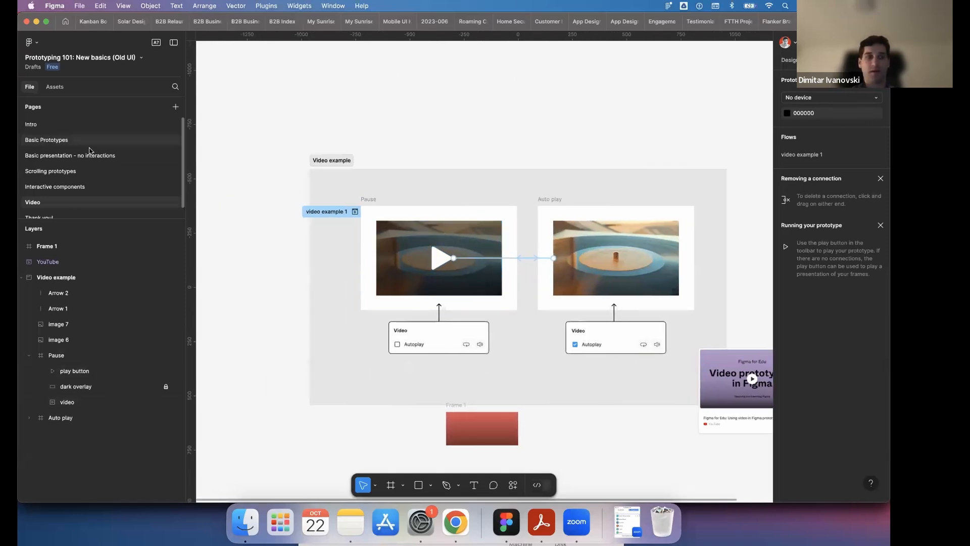
- Revisit the Basic Prototypes and Scrolling prototypes pages of the file, returning to the Basic Prototypes page
{"action": "scroll", "coordinate": [101, 152], "scroll_direction": "down", "scroll_amount": 1}
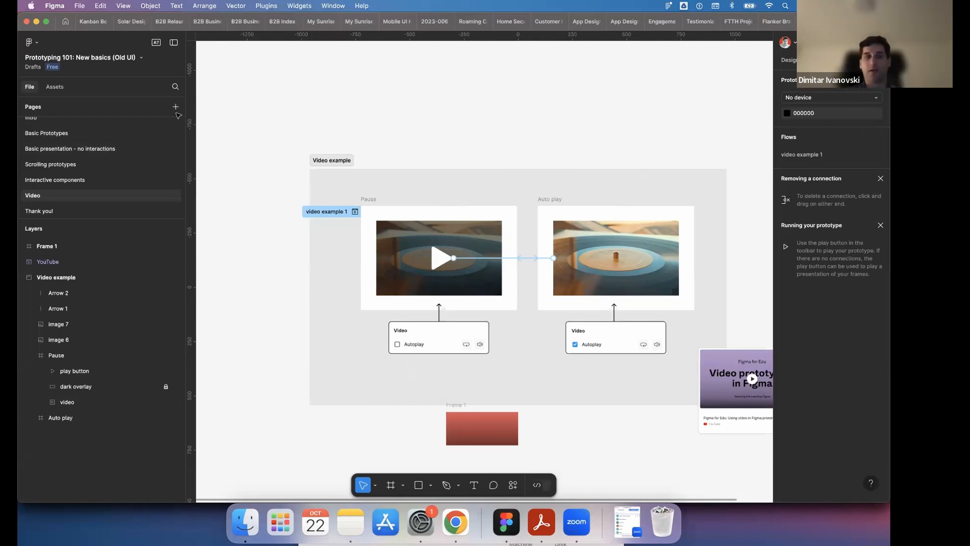
{"action": "left_click", "coordinate": [80, 135]}
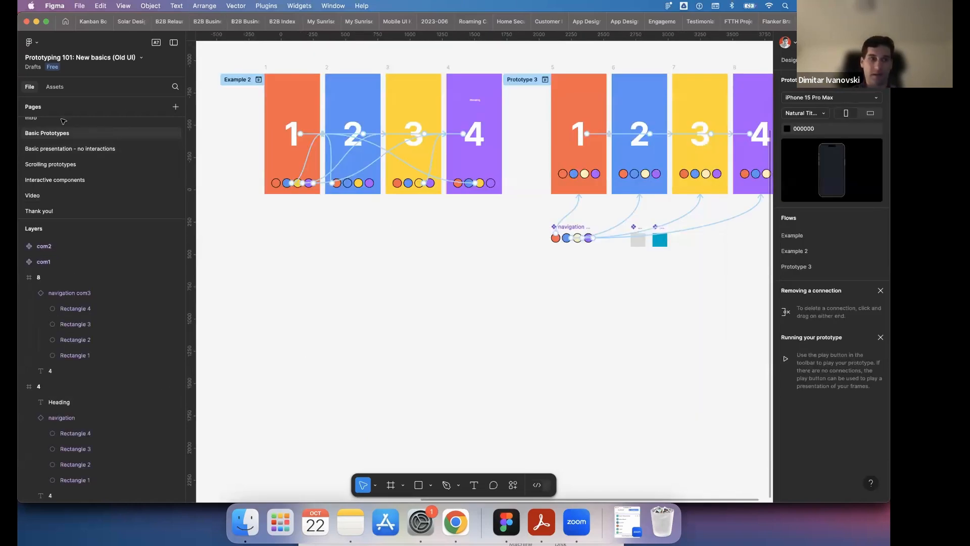
{"action": "scroll", "coordinate": [338, 245], "scroll_direction": "down", "scroll_amount": 5, "text": "ctrl"}
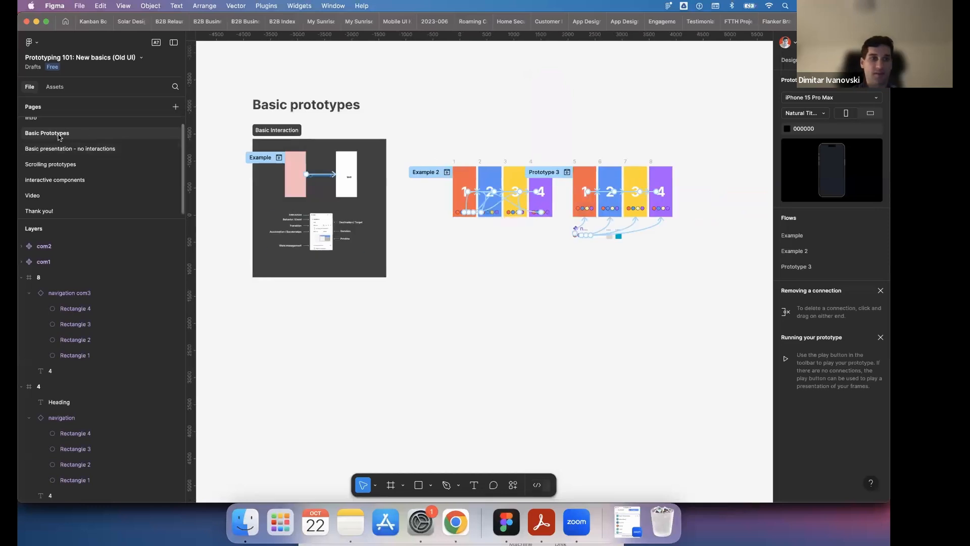
{"action": "left_click", "coordinate": [58, 164]}
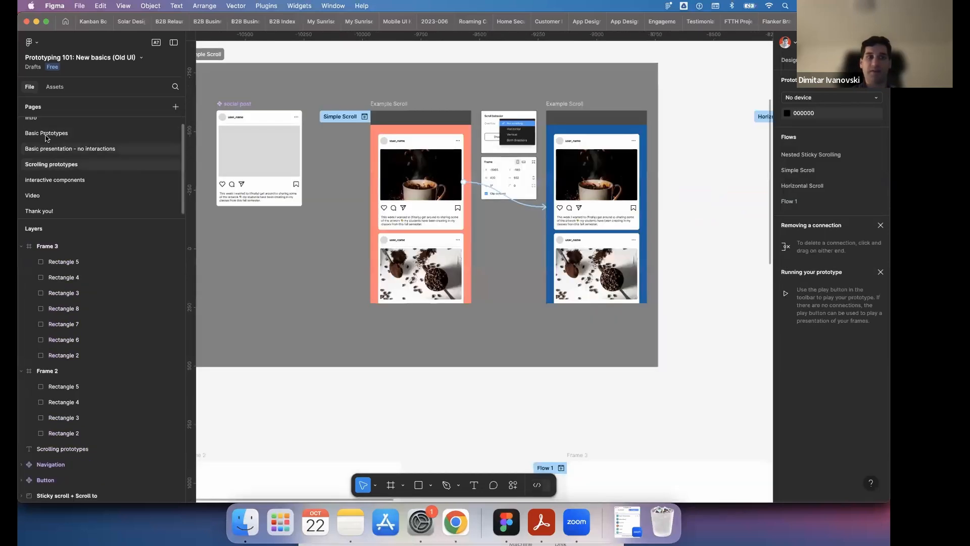
{"action": "left_click", "coordinate": [47, 134]}
{"action": "left_click", "coordinate": [49, 163]}
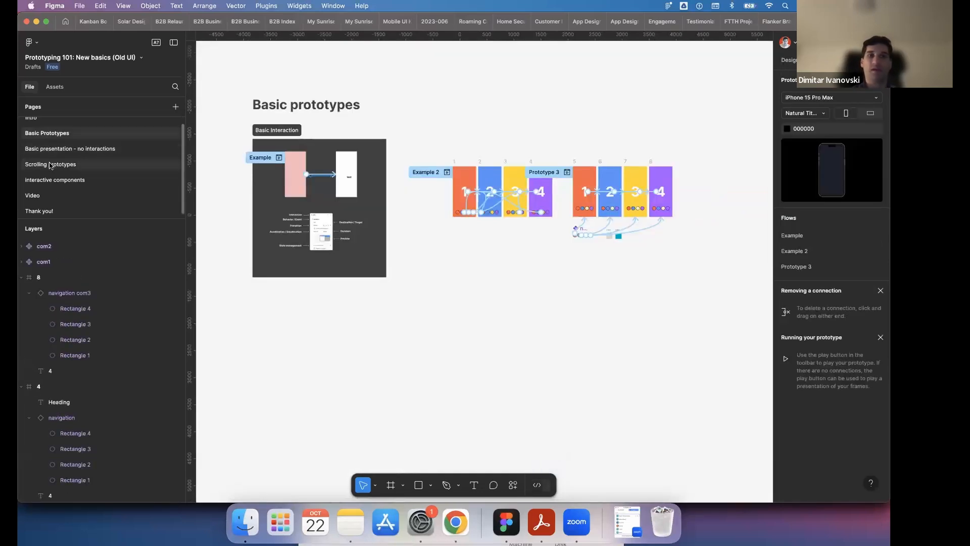
{"action": "left_click", "coordinate": [46, 134]}
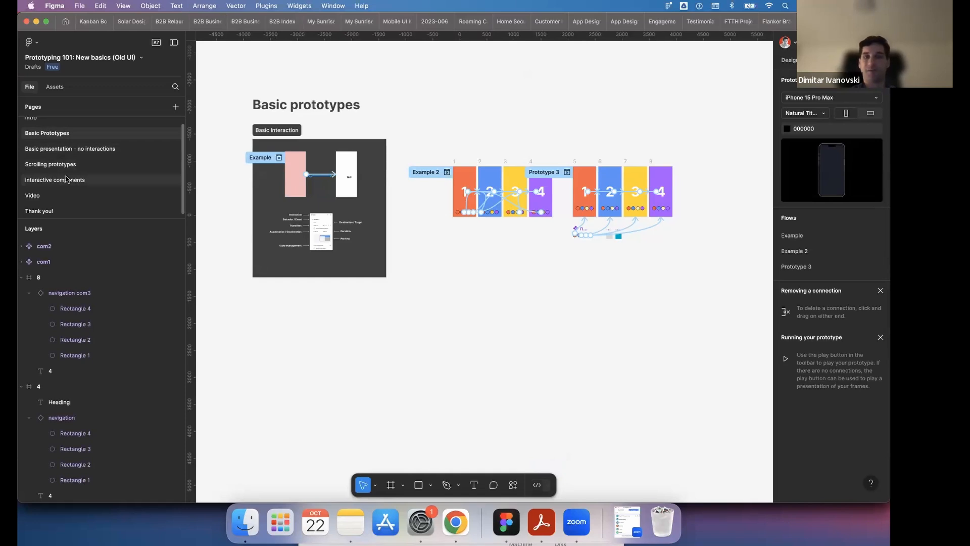
- Look over the Basic Interaction example and the numbered flows on the Basic Prototypes page, and switch to Google Chrome
{"action": "scroll", "coordinate": [580, 233], "scroll_direction": "up", "scroll_amount": 5}
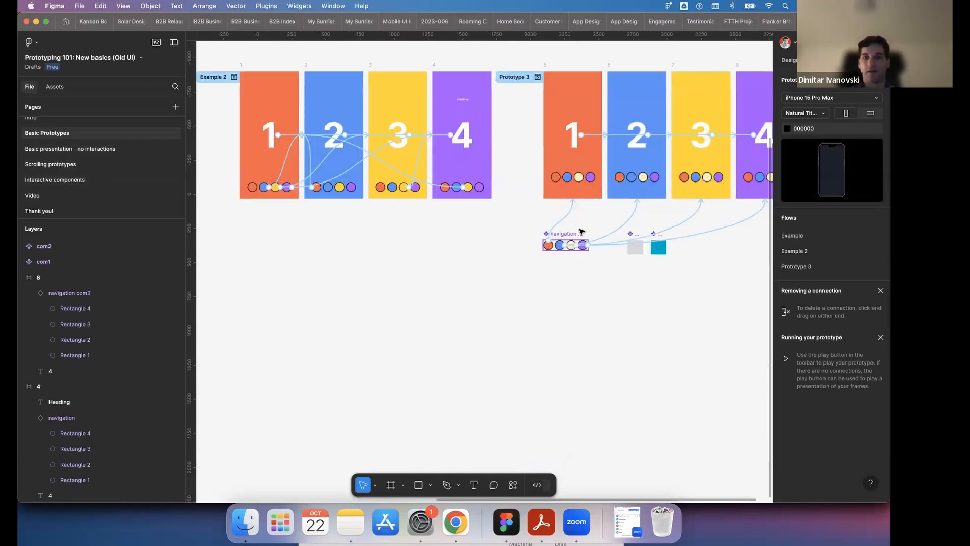
{"action": "scroll", "coordinate": [581, 231], "scroll_direction": "down", "scroll_amount": 5}
{"action": "scroll", "coordinate": [581, 232], "scroll_direction": "up", "scroll_amount": 2}
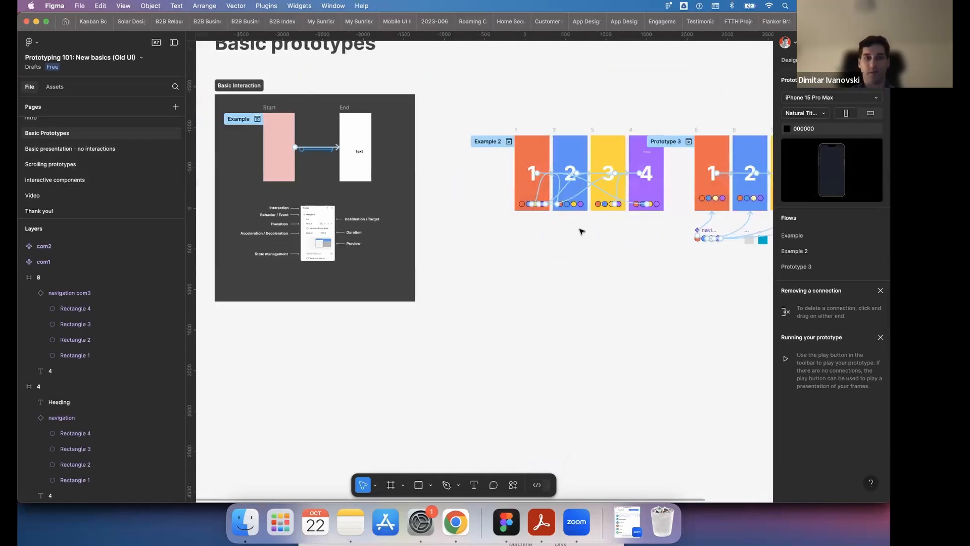
{"action": "scroll", "coordinate": [582, 232], "scroll_direction": "left", "scroll_amount": 2}
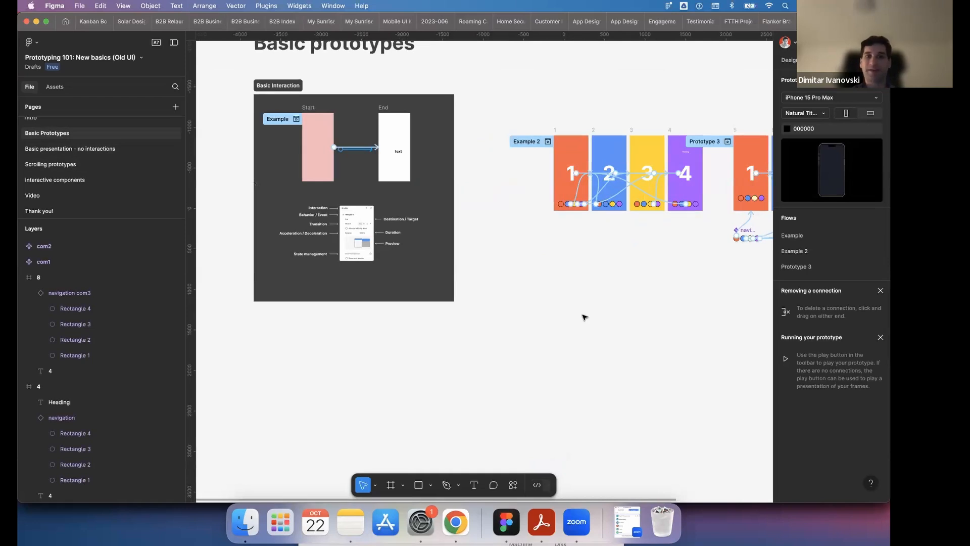
{"action": "left_click", "coordinate": [455, 523]}
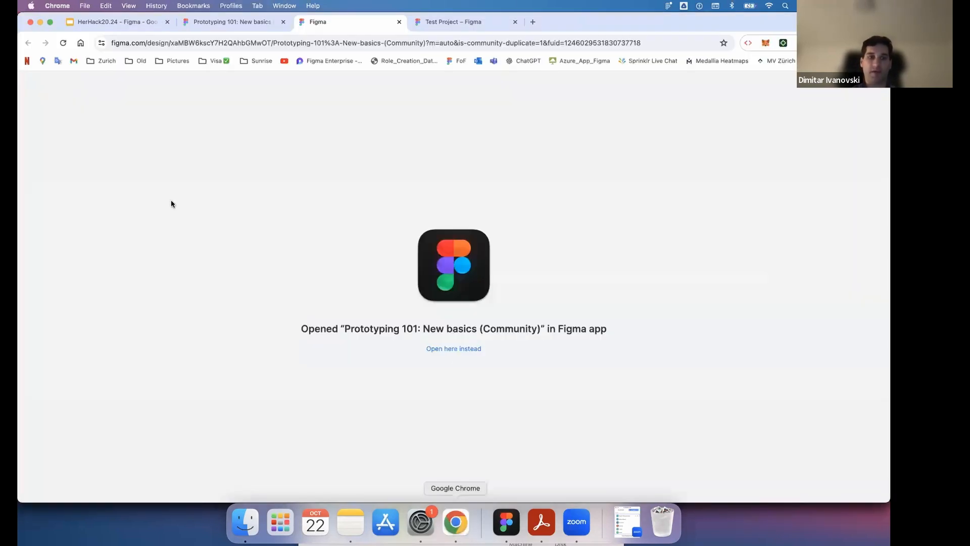
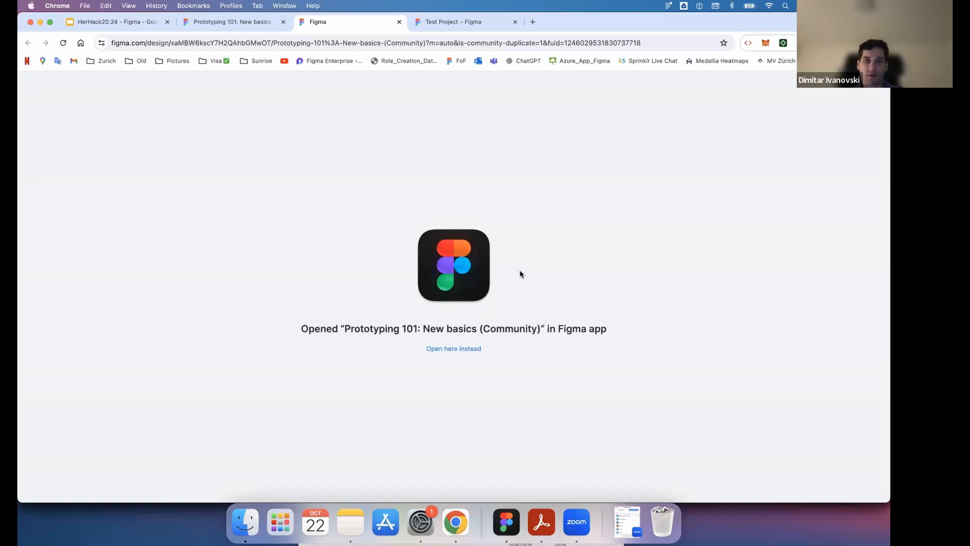
- Switch to Figma, open the Scrolling prototypes page and examine the Simple Scroll example with its scroll behavior and frame settings
{"action": "left_click", "coordinate": [506, 526]}
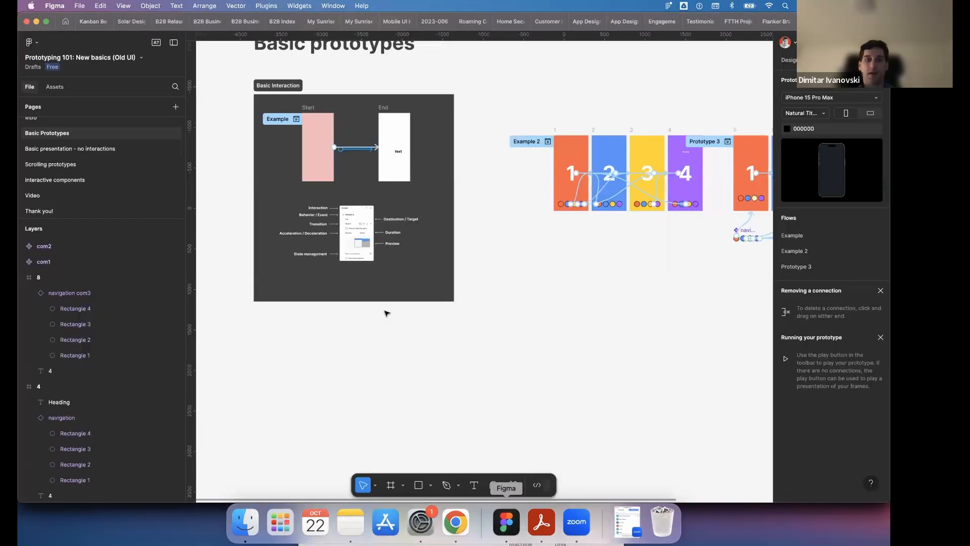
{"action": "left_click", "coordinate": [61, 164]}
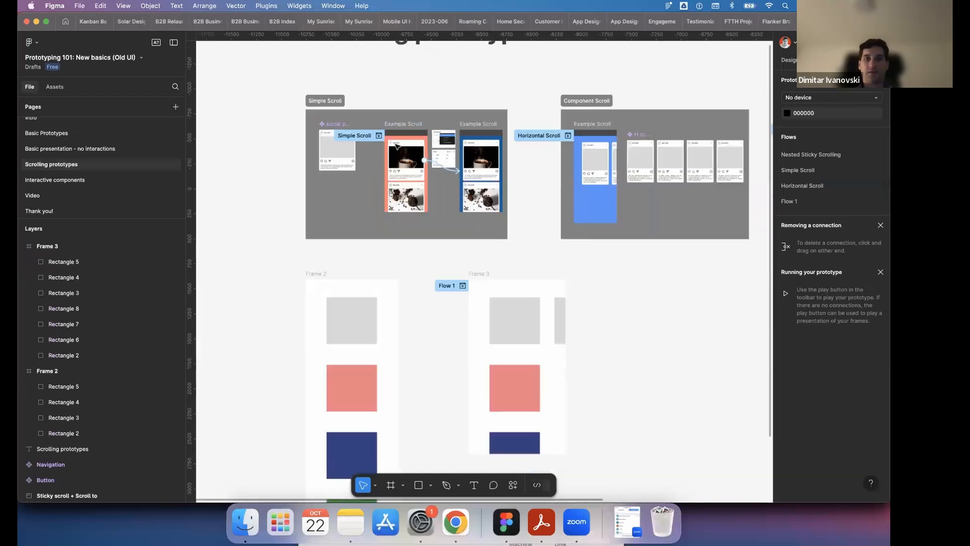
{"action": "scroll", "coordinate": [397, 147], "scroll_direction": "down", "scroll_amount": 1}
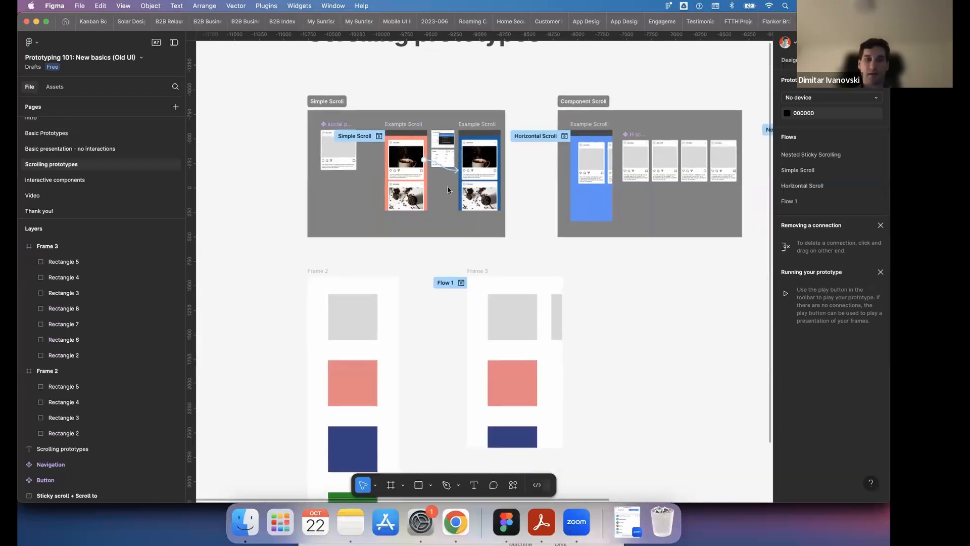
{"action": "scroll", "coordinate": [378, 115], "scroll_direction": "up", "scroll_amount": 1}
{"action": "scroll", "coordinate": [378, 115], "scroll_direction": "up", "scroll_amount": 5}
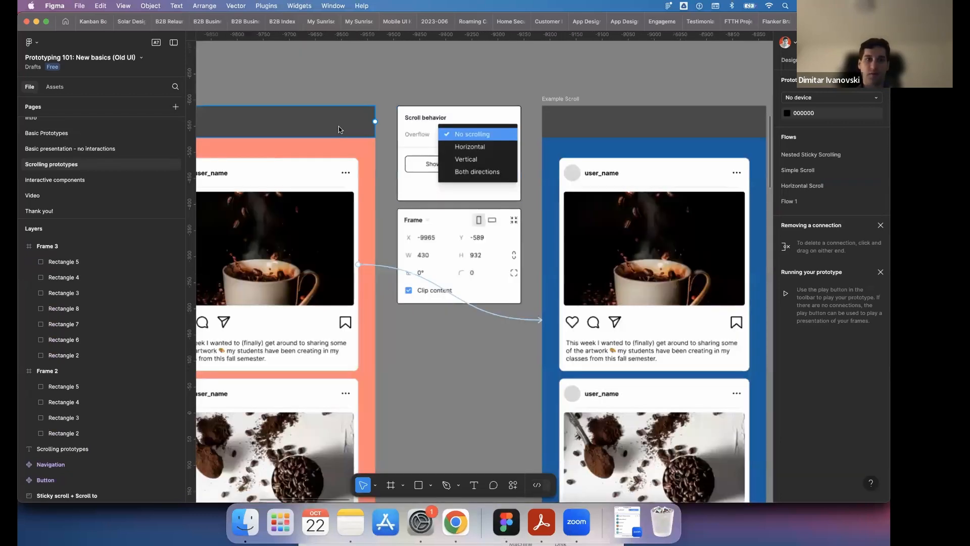
{"action": "scroll", "coordinate": [331, 111], "scroll_direction": "down", "scroll_amount": 3}
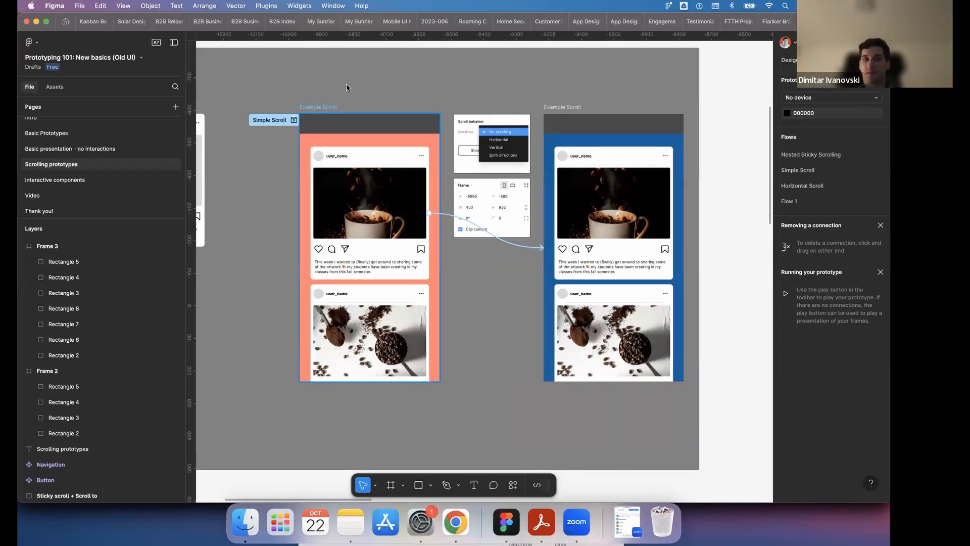
- Inspect the scroll behavior of the Horizontal Scroll example frame and of the salmon Simple Scroll example frame
{"action": "scroll", "coordinate": [347, 88], "scroll_direction": "down", "scroll_amount": 5}
{"action": "scroll", "coordinate": [364, 91], "scroll_direction": "right", "scroll_amount": 4}
{"action": "scroll", "coordinate": [402, 96], "scroll_direction": "up", "scroll_amount": 3}
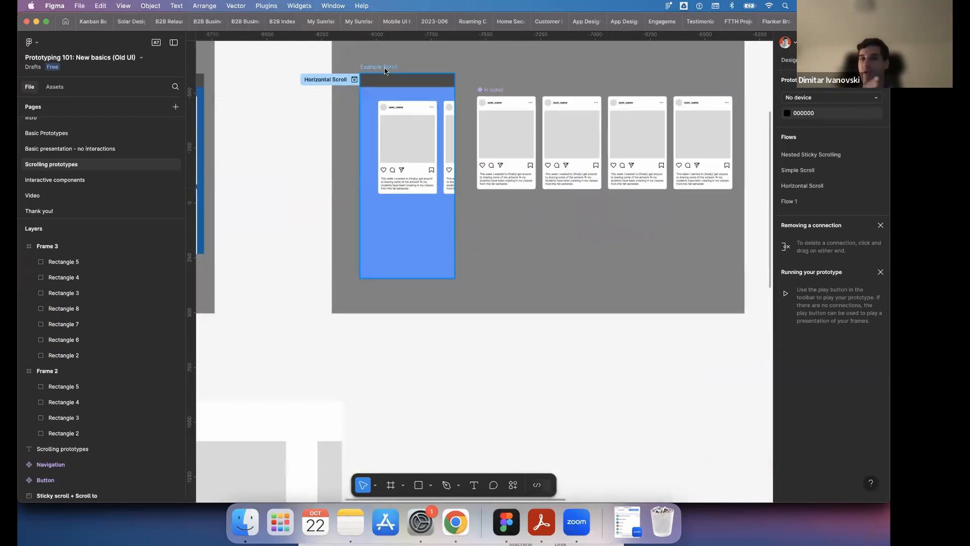
{"action": "left_click", "coordinate": [386, 70]}
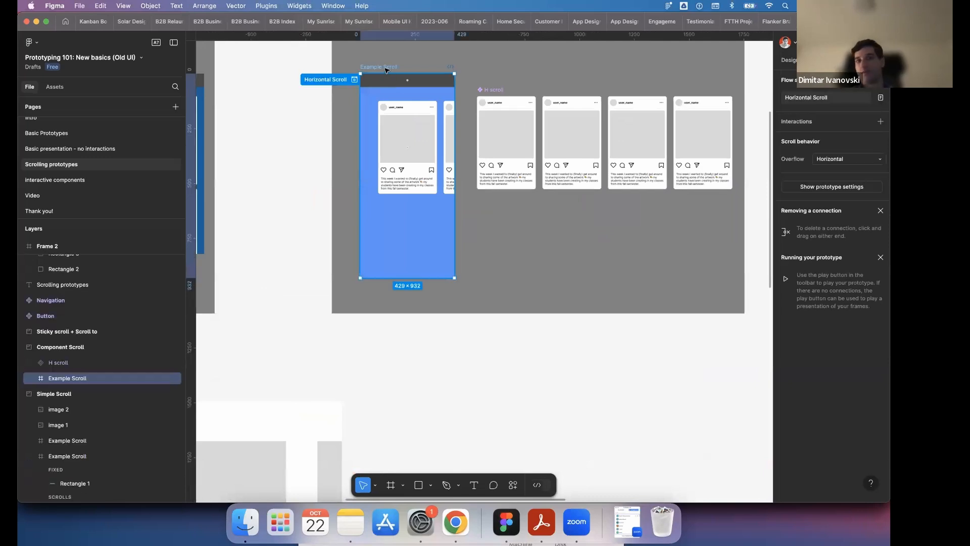
{"action": "scroll", "coordinate": [386, 69], "scroll_direction": "down", "scroll_amount": 3}
{"action": "scroll", "coordinate": [354, 101], "scroll_direction": "left", "scroll_amount": 5}
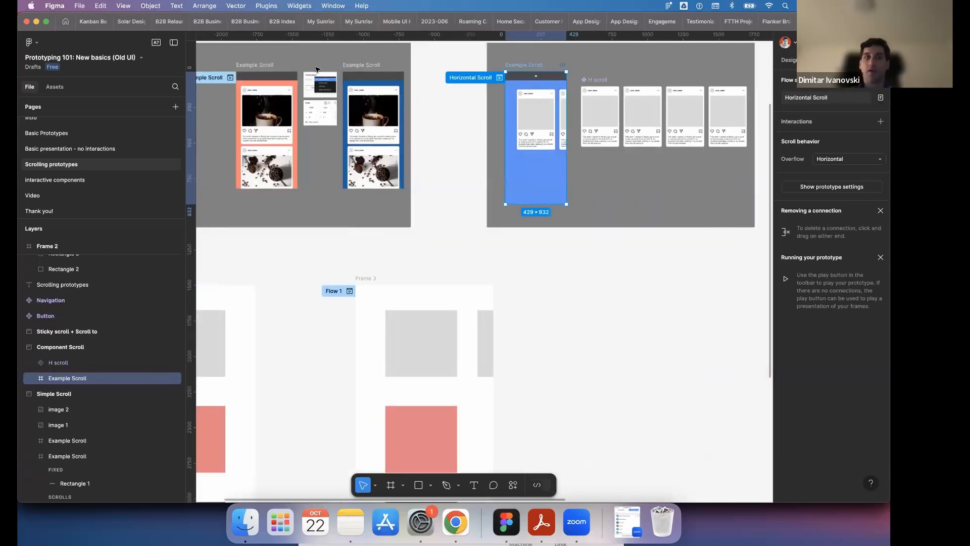
{"action": "left_click", "coordinate": [261, 65]}
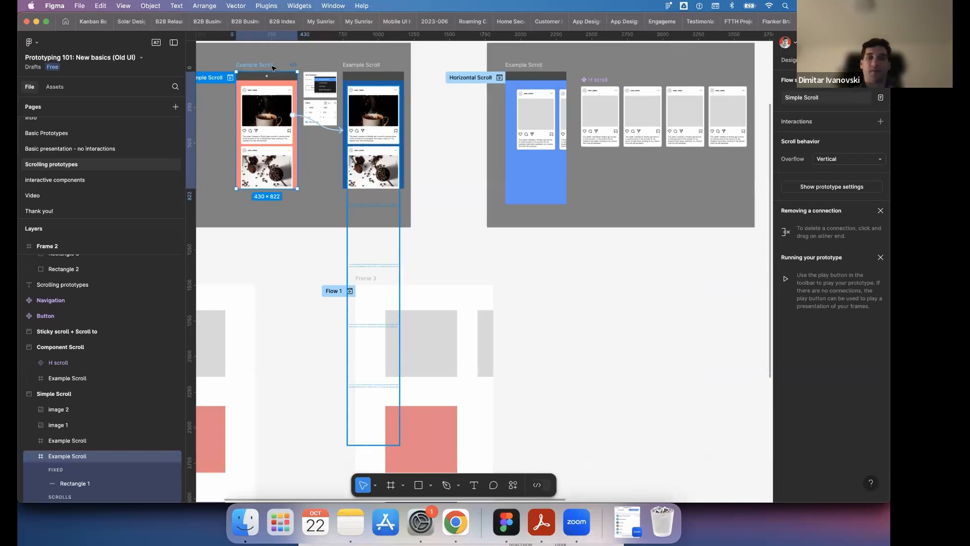
- Set the overflow scroll behavior of Frame 3, the Flow 1 starting frame, to Both directions
{"action": "scroll", "coordinate": [455, 205], "scroll_direction": "down", "scroll_amount": 3}
{"action": "left_click", "coordinate": [364, 181]}
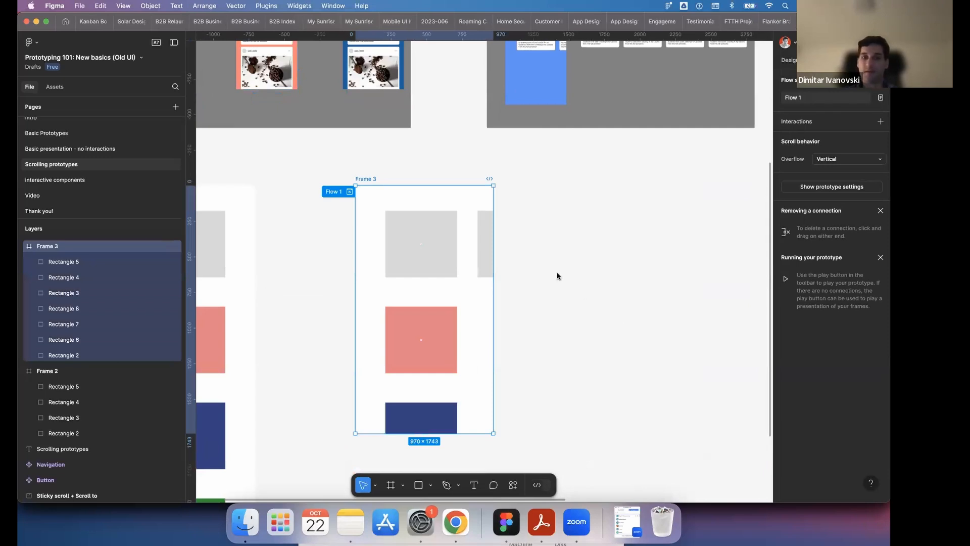
{"action": "left_click", "coordinate": [829, 162]}
{"action": "left_click", "coordinate": [835, 171]}
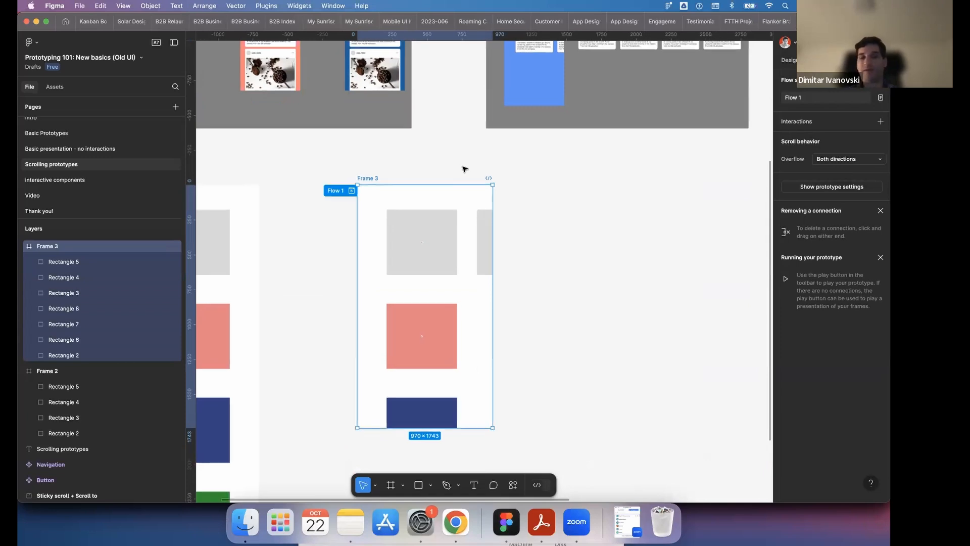
{"action": "scroll", "coordinate": [464, 168], "scroll_direction": "down", "scroll_amount": 3}
{"action": "scroll", "coordinate": [556, 325], "scroll_direction": "up", "scroll_amount": 3}
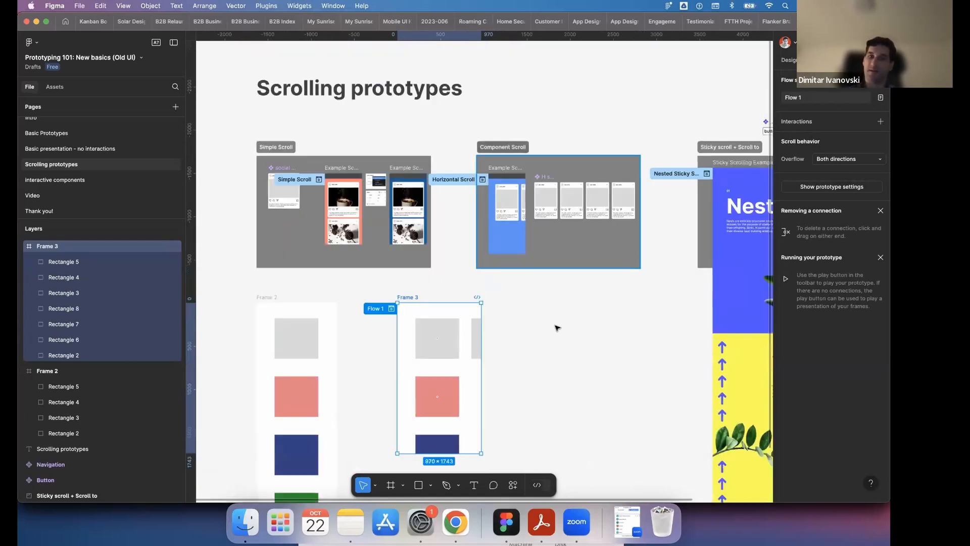
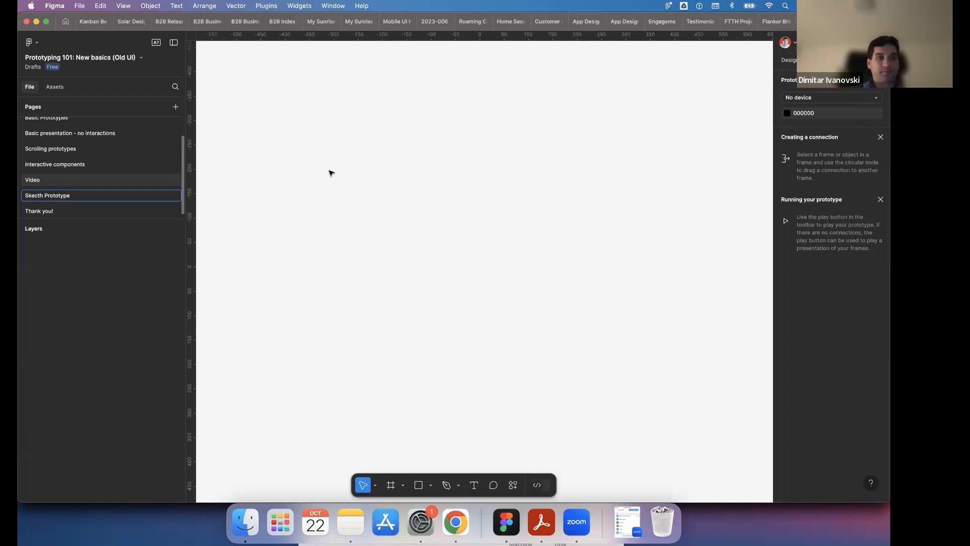
- Switch to the HerHack20.24 slides in Chrome, go to the Useful links slide and open the App Sketch Example link
{"action": "left_click", "coordinate": [331, 173]}
{"action": "left_click", "coordinate": [454, 525]}
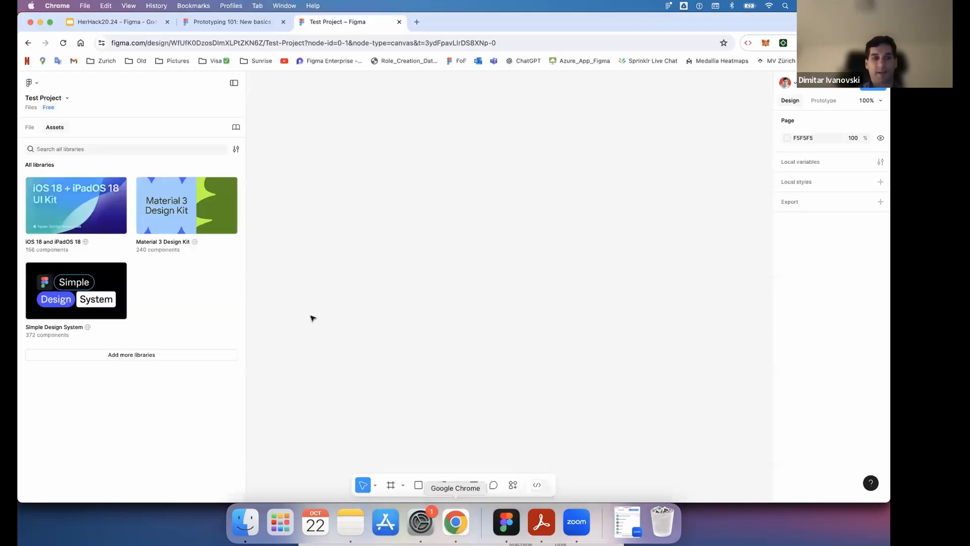
{"action": "left_click", "coordinate": [128, 25]}
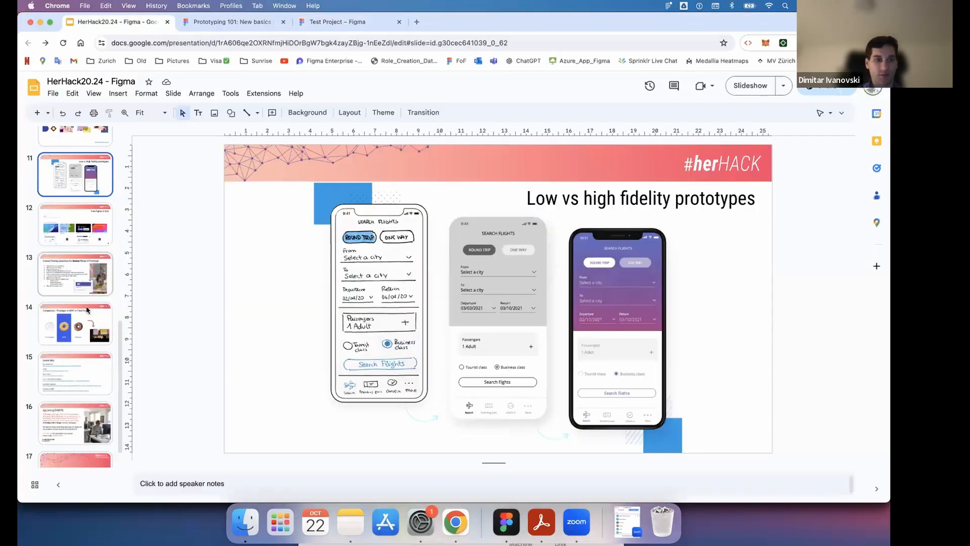
{"action": "scroll", "coordinate": [89, 311], "scroll_direction": "down", "scroll_amount": 2}
{"action": "left_click", "coordinate": [95, 344]}
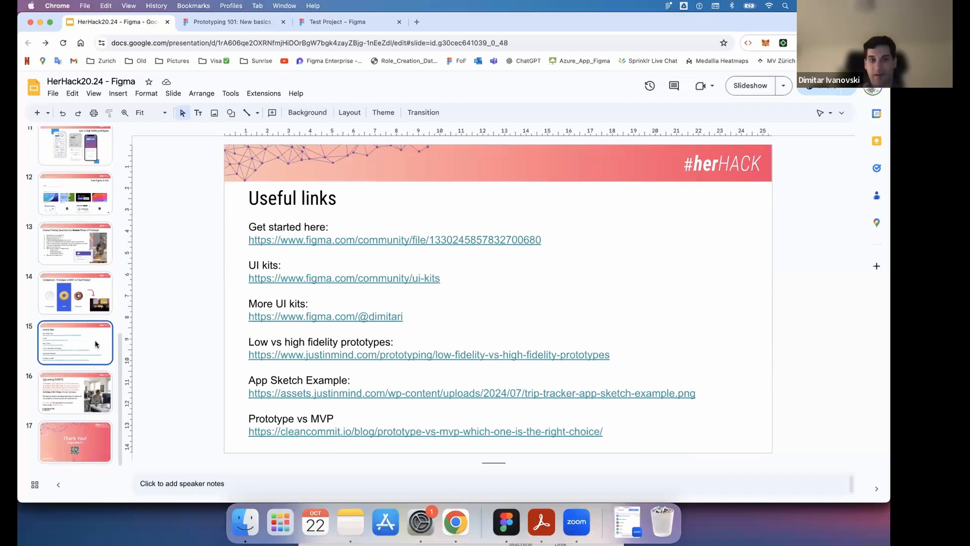
{"action": "left_click", "coordinate": [436, 396]}
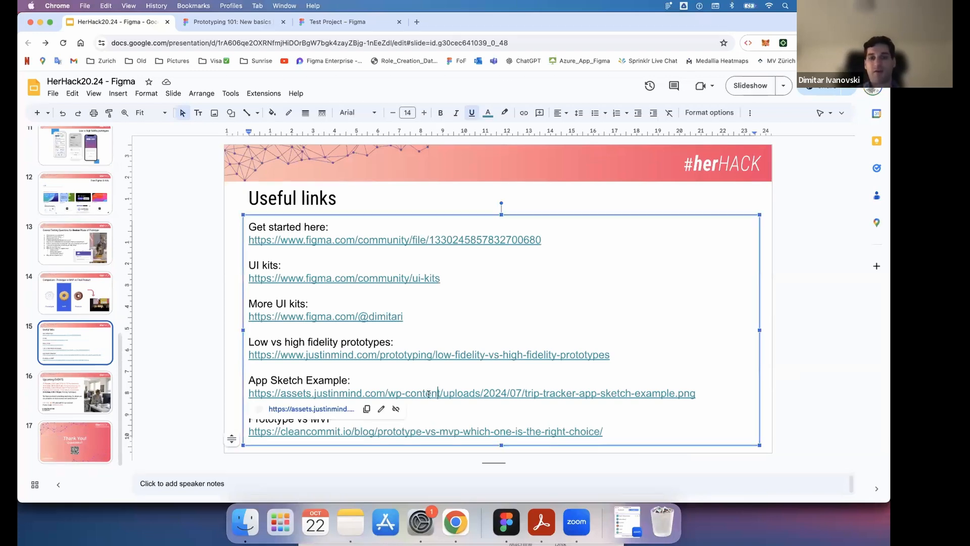
{"action": "left_click", "coordinate": [332, 410]}
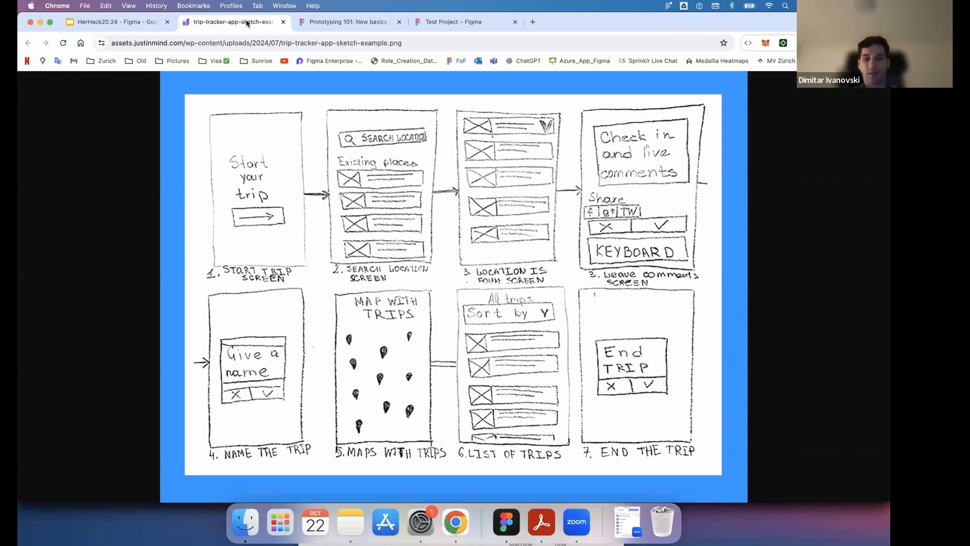
- Capture a screenshot of the Start your trip sketch and place it on the empty sketch prototype page in Figma
{"action": "key", "text": "super+shift+4"}
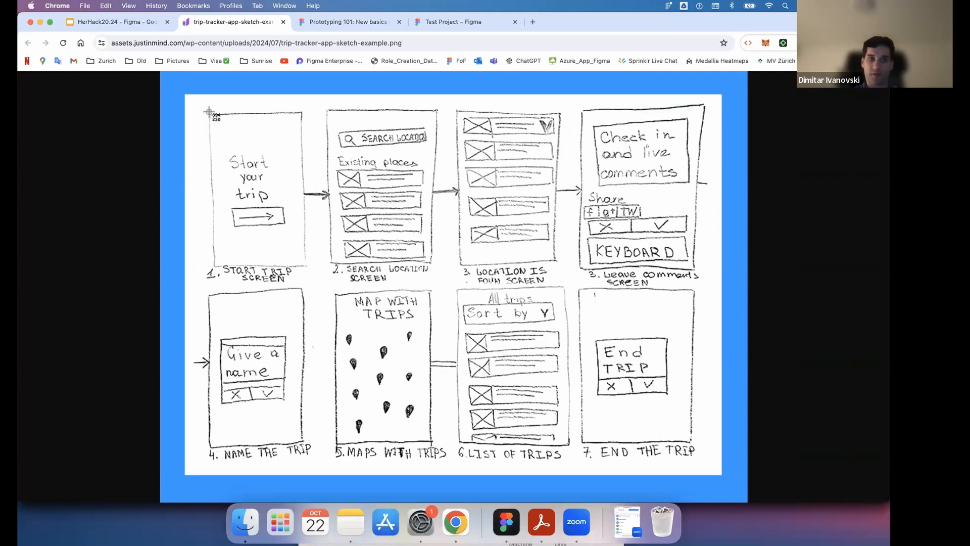
{"action": "mouse_move", "coordinate": [209, 112]}
{"action": "left_mouse_down"}
{"action": "mouse_move", "coordinate": [307, 279]}
{"action": "mouse_move", "coordinate": [307, 267]}
{"action": "left_mouse_up"}
{"action": "left_click", "coordinate": [507, 521]}
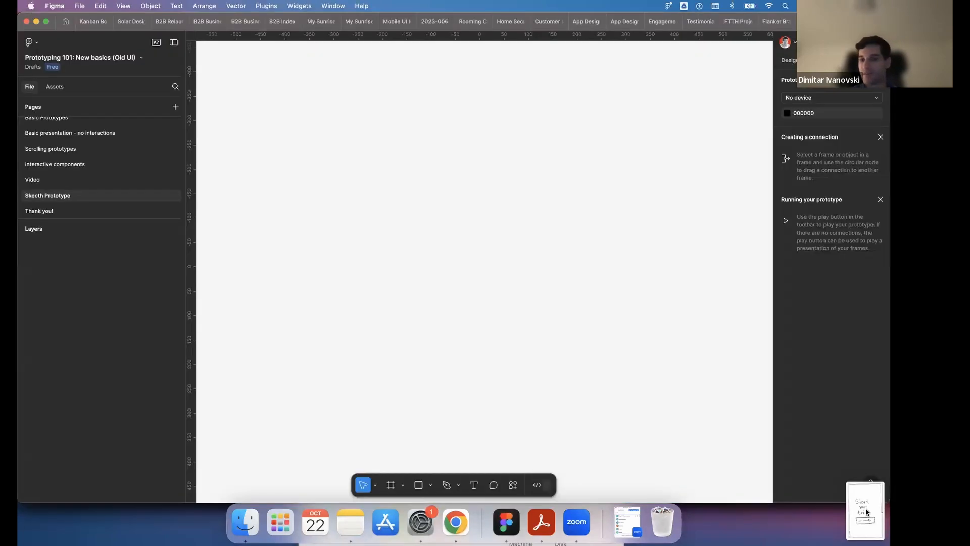
{"action": "mouse_move", "coordinate": [422, 212]}
{"action": "left_mouse_down"}
{"action": "mouse_move", "coordinate": [347, 201]}
{"action": "mouse_move", "coordinate": [338, 187]}
{"action": "left_mouse_up"}
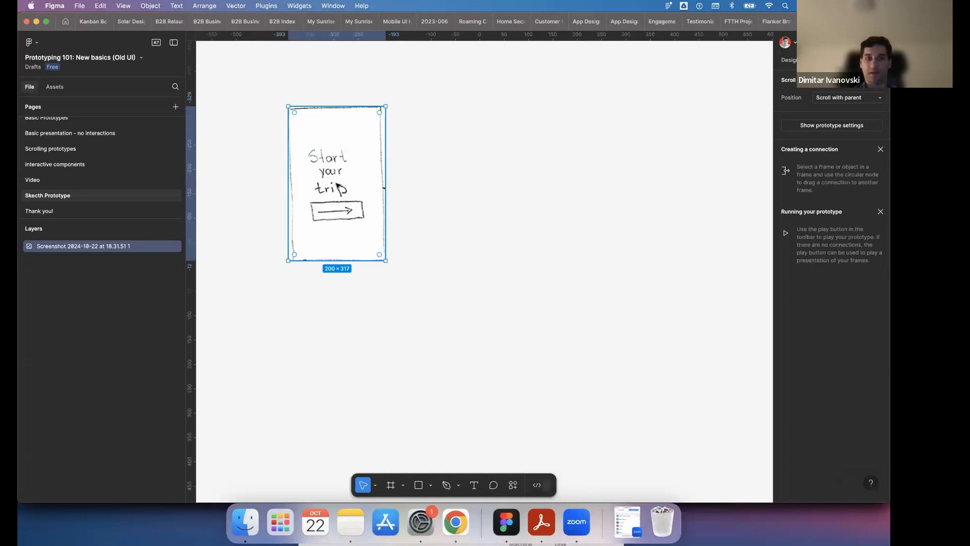
{"action": "left_click", "coordinate": [440, 150]}
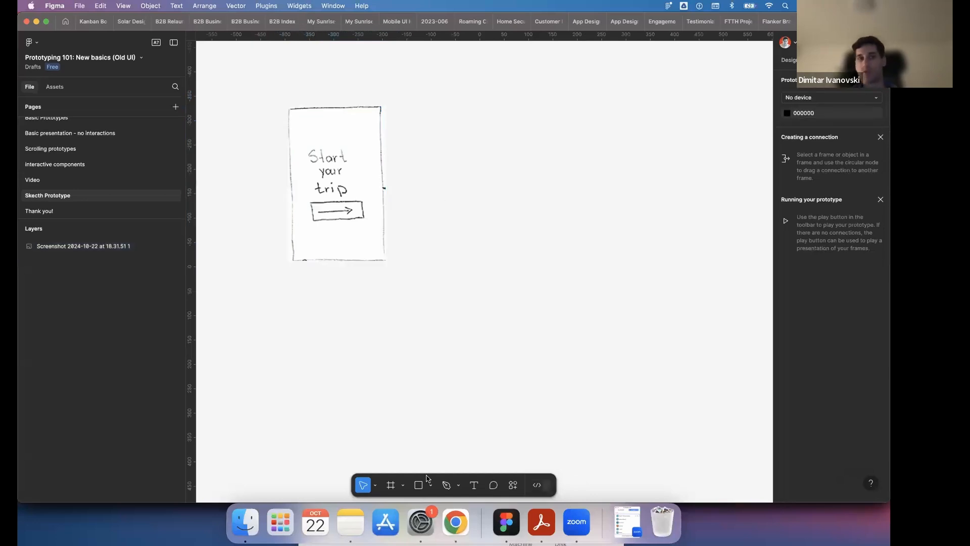
- Capture the Search Location sketch from the Chrome image and place it beside the Start your trip screen in Figma
{"action": "left_click", "coordinate": [456, 523]}
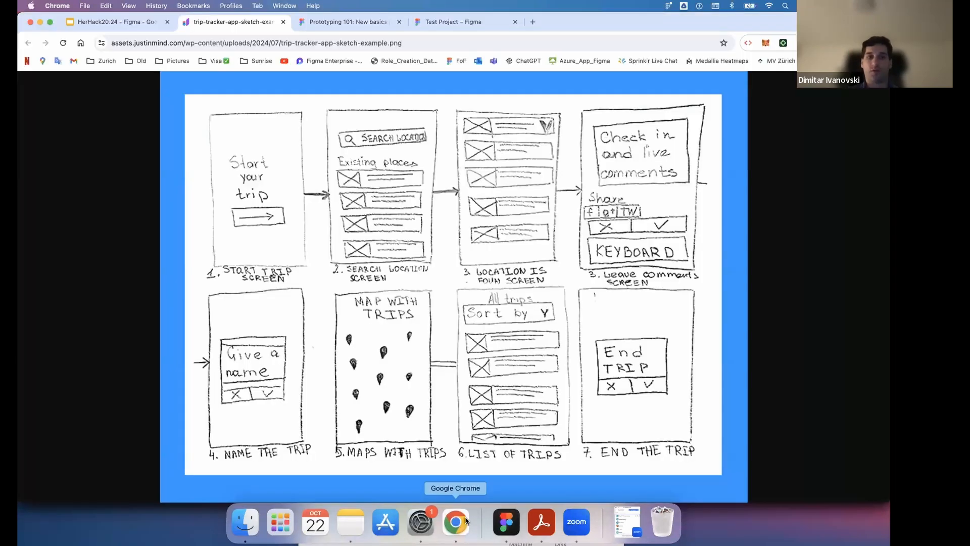
{"action": "key", "text": "super+shift+4"}
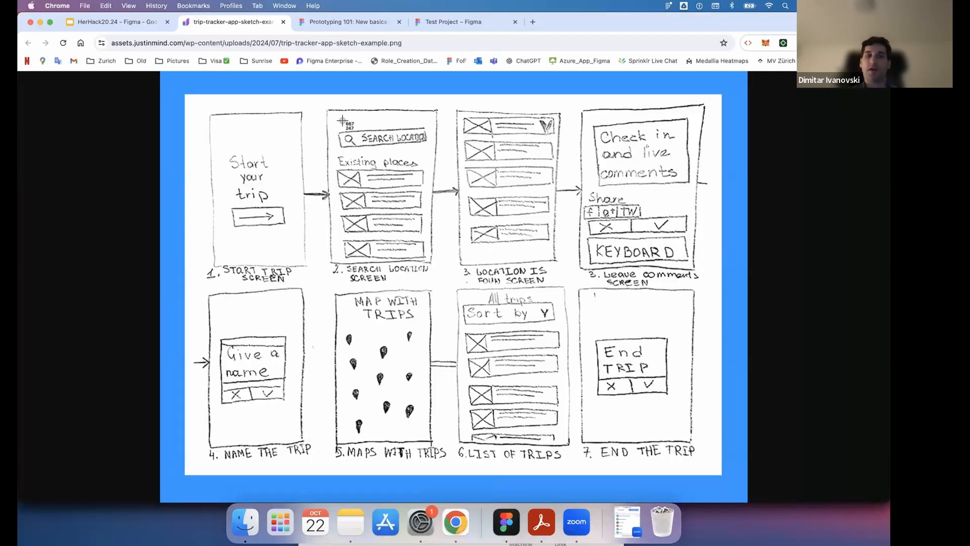
{"action": "left_click_drag", "start_coordinate": [328, 110], "coordinate": [438, 272]}
{"action": "left_click", "coordinate": [506, 523]}
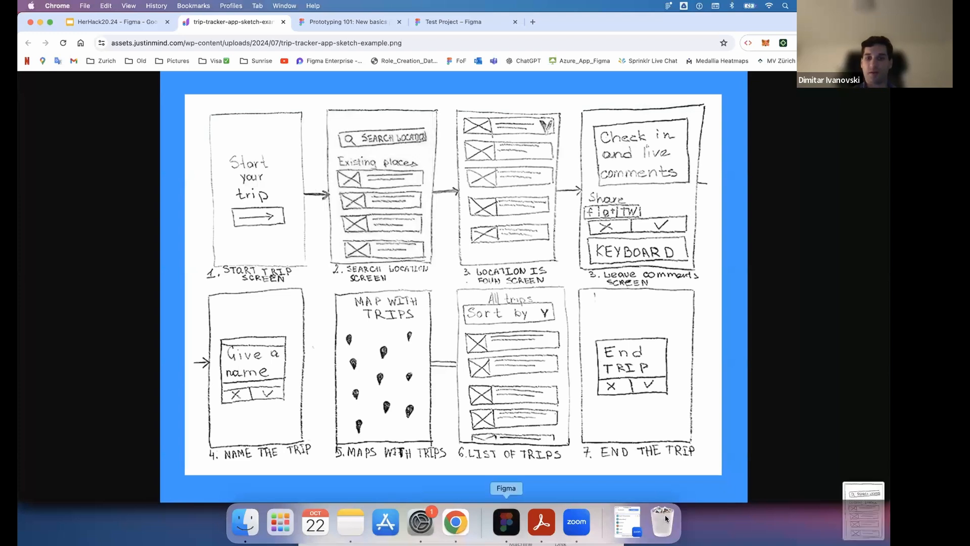
{"action": "mouse_move", "coordinate": [869, 515]}
{"action": "left_mouse_down"}
{"action": "mouse_move", "coordinate": [470, 153]}
{"action": "mouse_move", "coordinate": [466, 186]}
{"action": "left_mouse_up"}
{"action": "left_click", "coordinate": [619, 237]}
{"action": "left_click", "coordinate": [485, 185]}
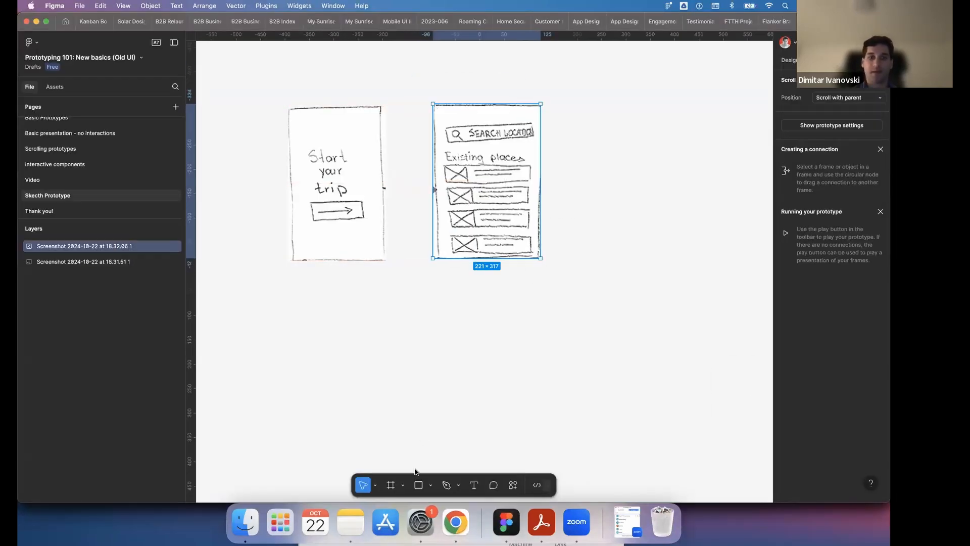
- Capture the End Trip sketch from the Chrome image and place it in Figma as the third screen in the row
{"action": "left_click", "coordinate": [456, 523]}
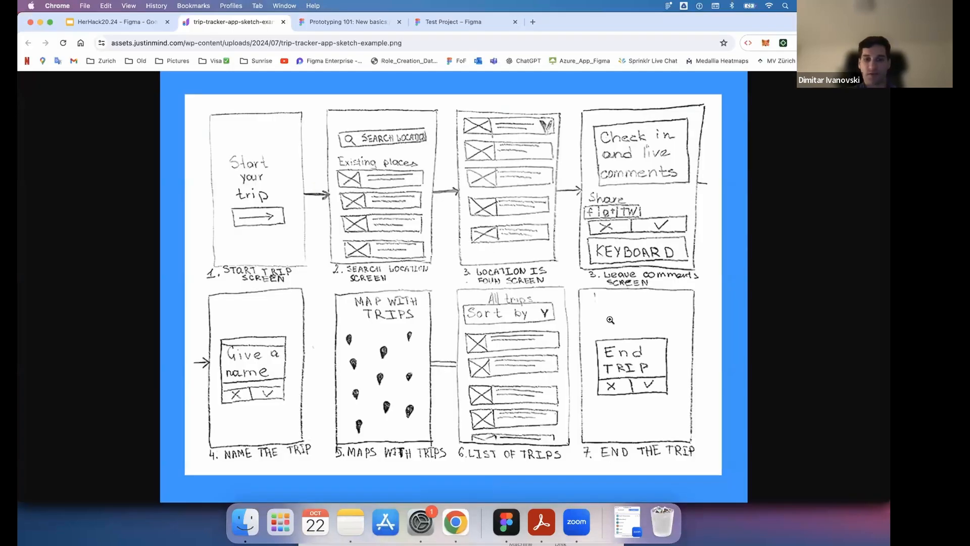
{"action": "key", "text": "super+shift+4"}
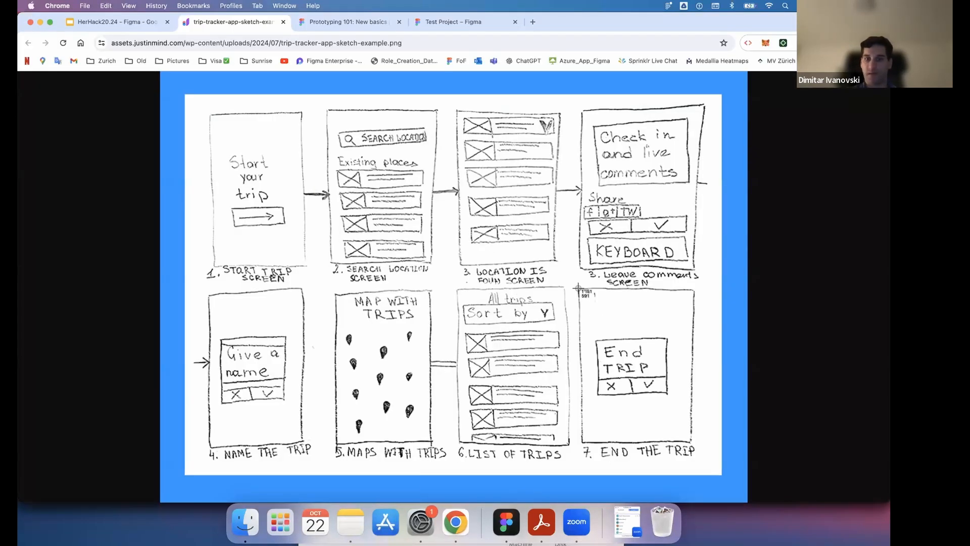
{"action": "mouse_move", "coordinate": [577, 288]}
{"action": "left_mouse_down"}
{"action": "mouse_move", "coordinate": [713, 435]}
{"action": "mouse_move", "coordinate": [696, 444]}
{"action": "left_mouse_up"}
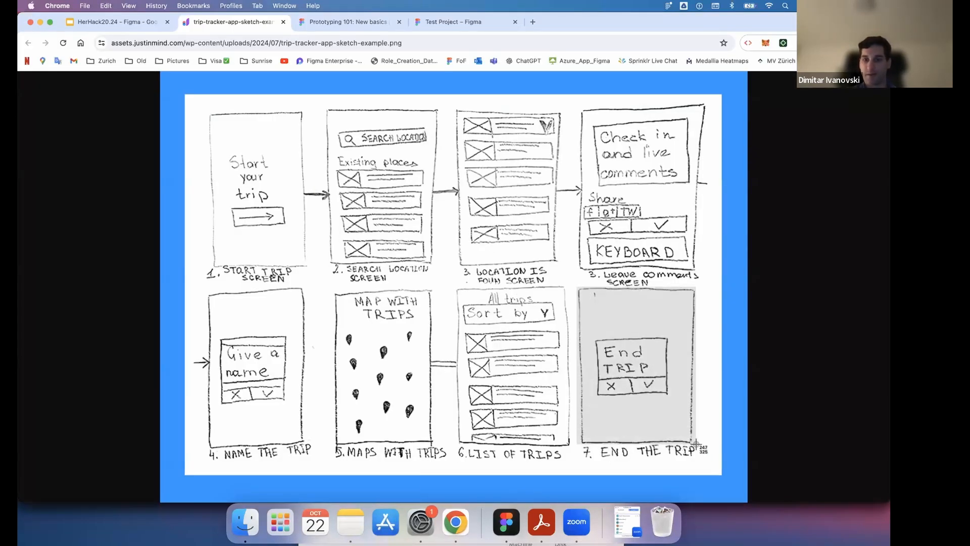
{"action": "left_click", "coordinate": [504, 527]}
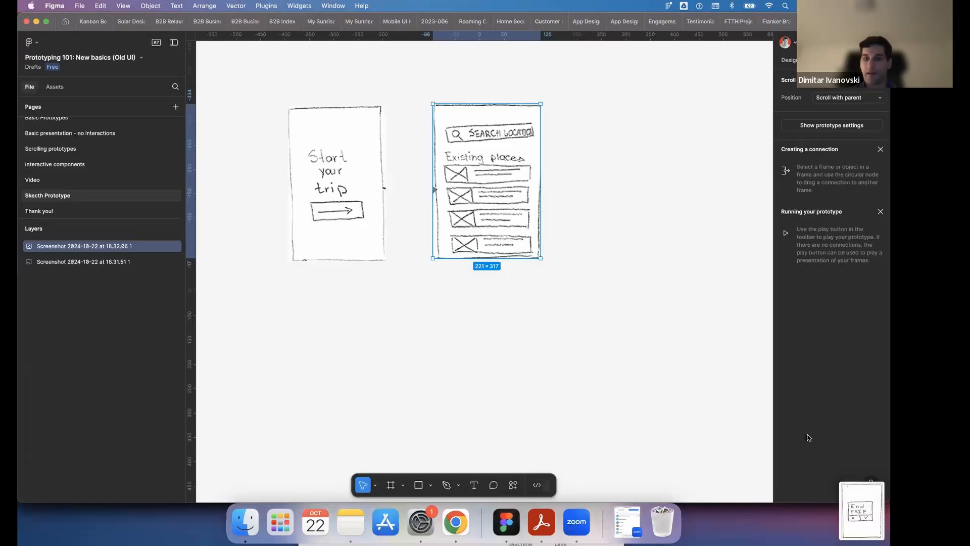
{"action": "mouse_move", "coordinate": [862, 500]}
{"action": "left_mouse_down"}
{"action": "mouse_move", "coordinate": [619, 158]}
{"action": "mouse_move", "coordinate": [639, 193]}
{"action": "mouse_move", "coordinate": [650, 193]}
{"action": "left_mouse_up"}
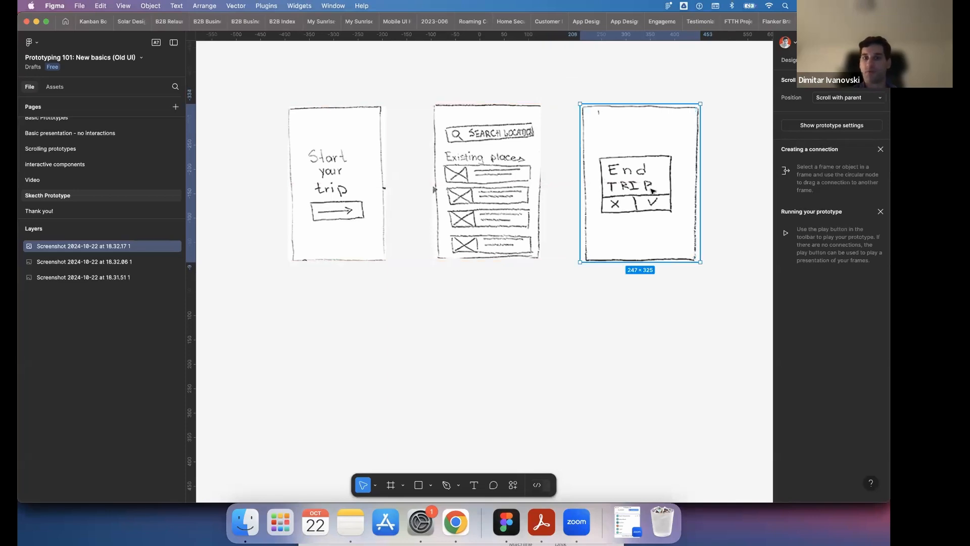
{"action": "left_click", "coordinate": [539, 298]}
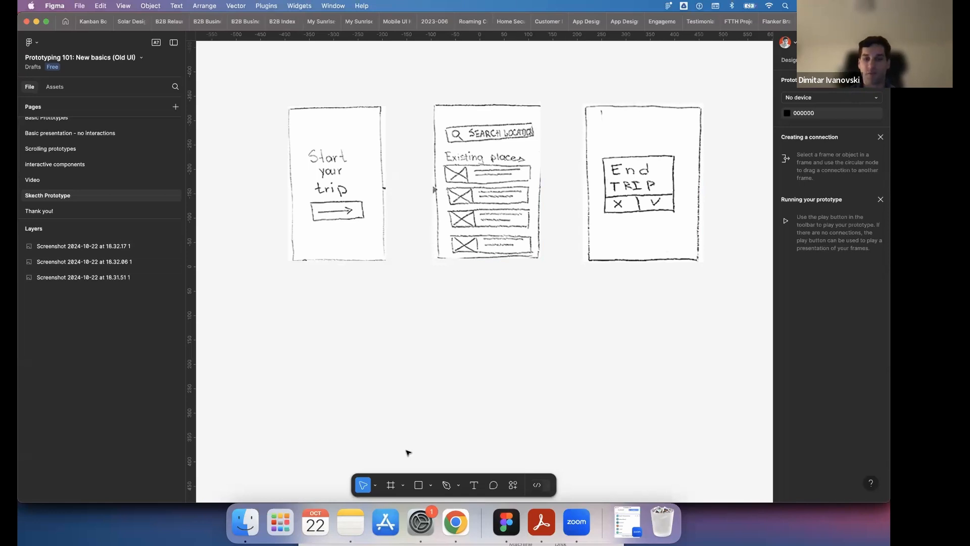
{"action": "left_click", "coordinate": [791, 61]}
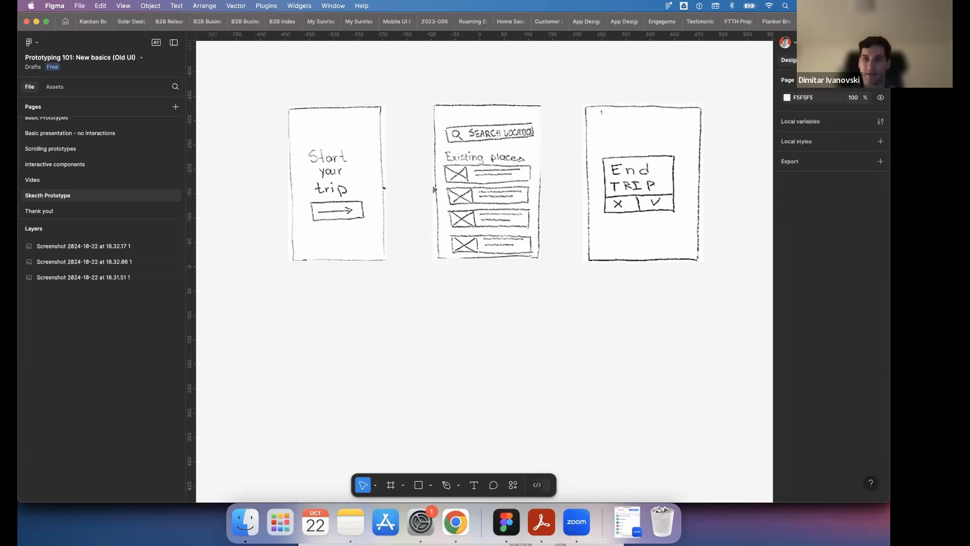
{"action": "left_click", "coordinate": [818, 60]}
{"action": "left_click", "coordinate": [795, 60]}
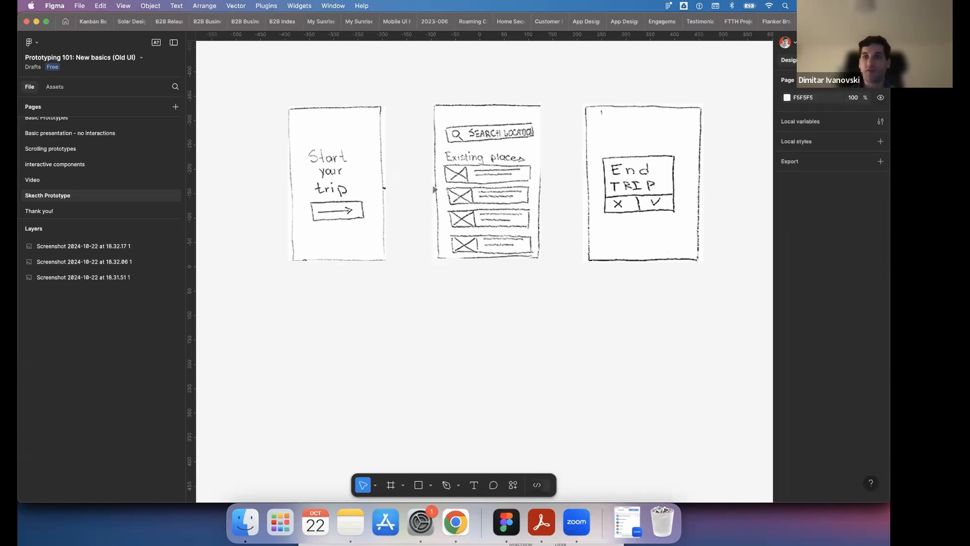
{"action": "left_click", "coordinate": [818, 60]}
- Shift the Search Location and End Trip screenshots slightly to the right, keeping the three screens in one row
{"action": "left_click", "coordinate": [527, 122]}
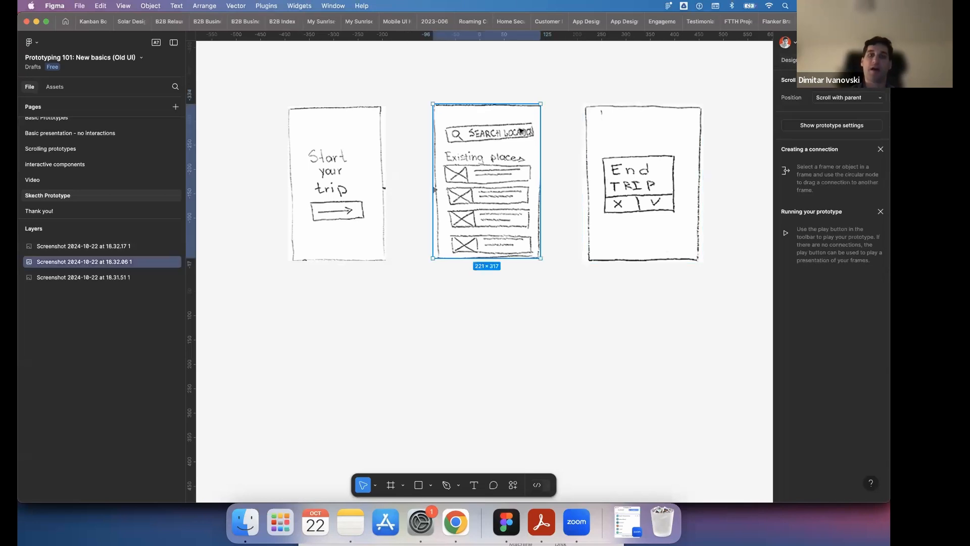
{"action": "left_click_drag", "start_coordinate": [521, 135], "coordinate": [525, 135]}
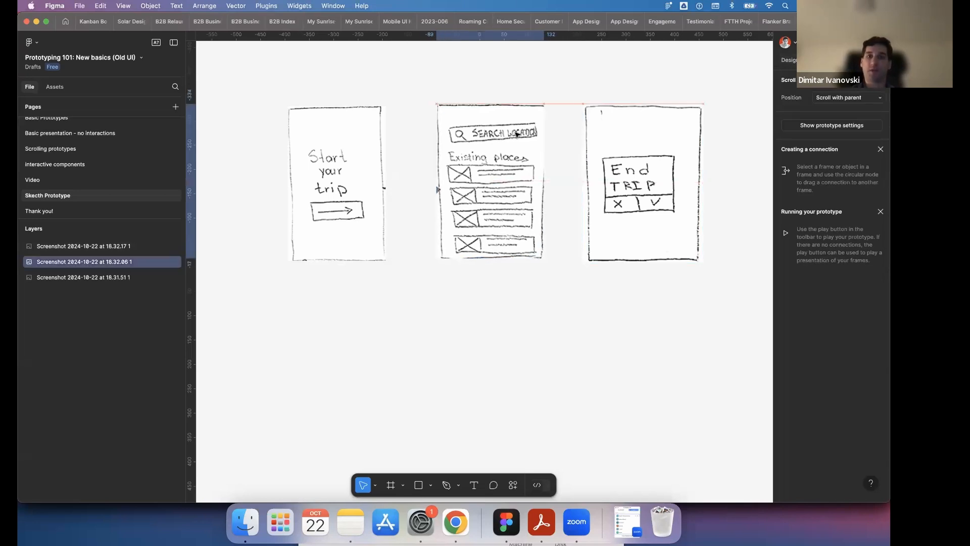
{"action": "left_click", "coordinate": [609, 133]}
{"action": "left_click_drag", "start_coordinate": [613, 131], "coordinate": [616, 132]}
- Wrap the Start your trip screenshot in its own frame with Frame selection
{"action": "left_click", "coordinate": [353, 133]}
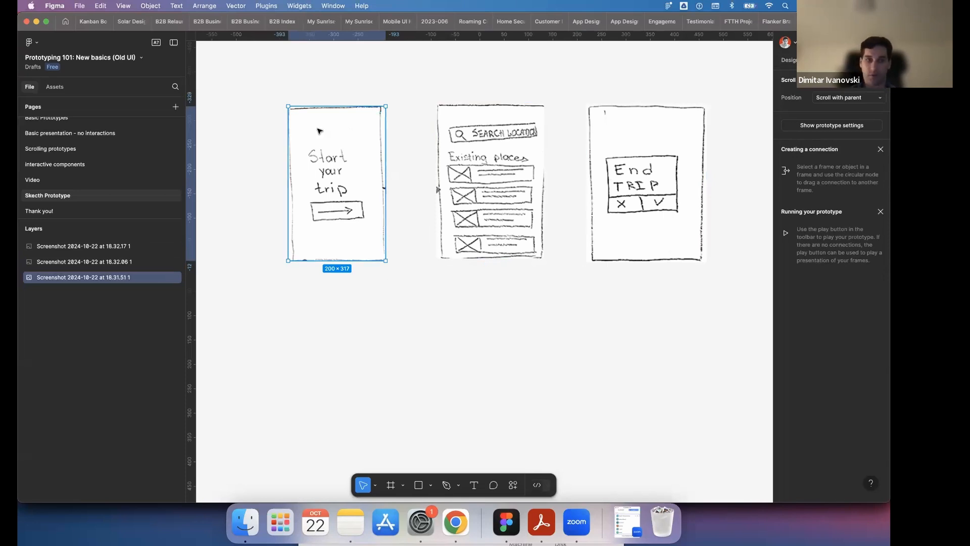
{"action": "right_click", "coordinate": [318, 153]}
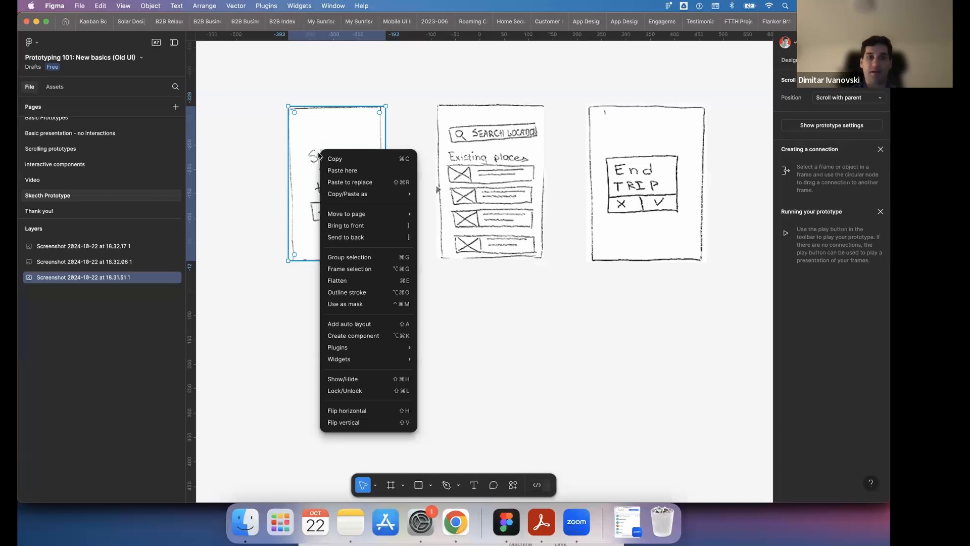
{"action": "left_click", "coordinate": [372, 267]}
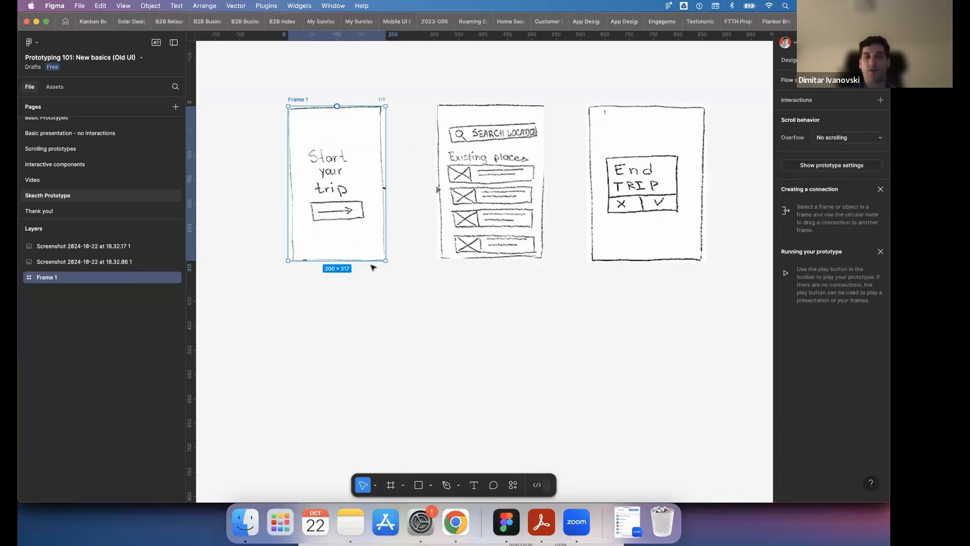
- Rename the frame around the Start your trip sketch as App Screen 1
{"action": "left_click", "coordinate": [302, 101]}
{"action": "double_click", "coordinate": [302, 101]}
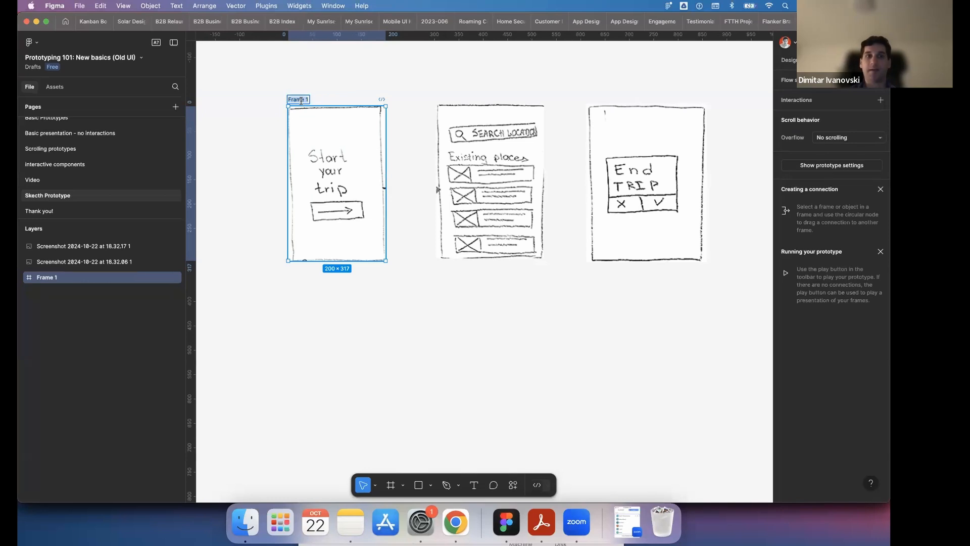
{"action": "key", "text": "Right"}
{"action": "key", "text": "shift+Left"}
{"action": "key", "text": "shift+Left"}
{"action": "key", "text": "shift+Left"}
{"action": "key", "text": "shift+Left"}
{"action": "type", "text": "App"}
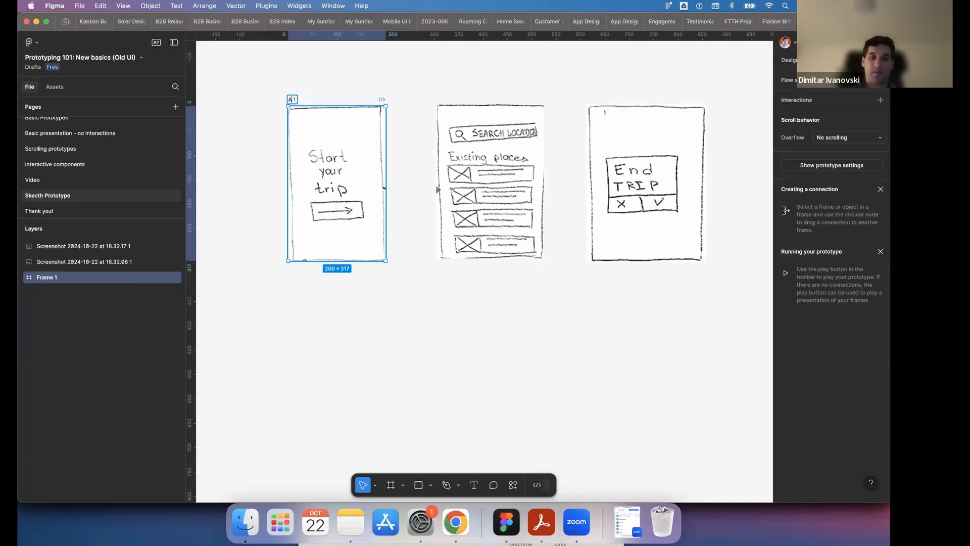
{"action": "type", "text": " Screen"}
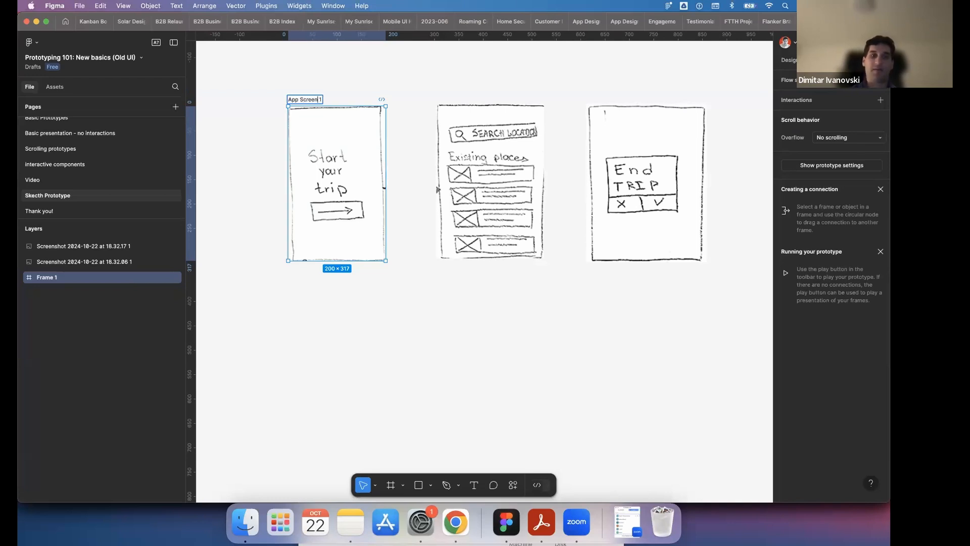
{"action": "left_click", "coordinate": [418, 335]}
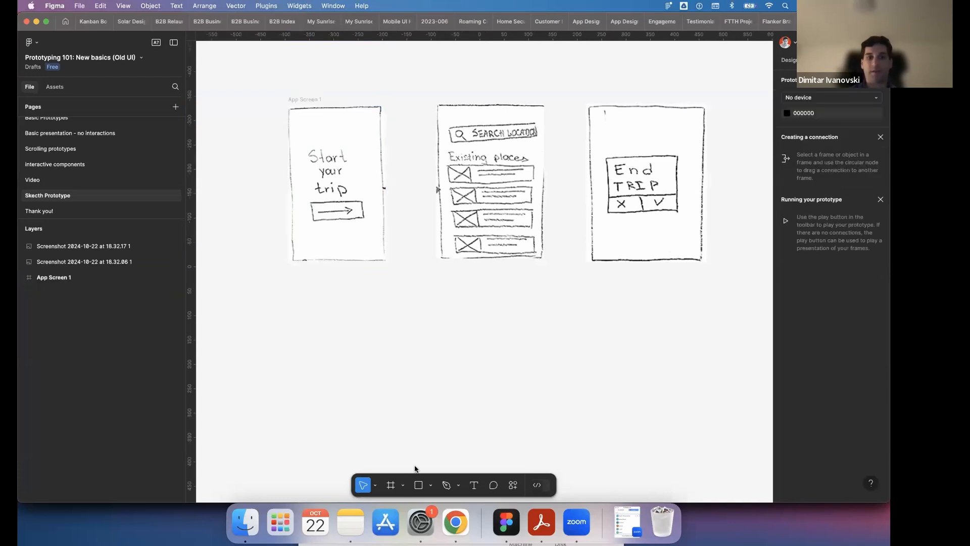
- Draw a frame about 191 × 306 below the App Screen 1 frame and switch its fill type to Image
{"action": "left_click", "coordinate": [391, 485]}
{"action": "mouse_move", "coordinate": [292, 293]}
{"action": "left_mouse_down"}
{"action": "mouse_move", "coordinate": [332, 389]}
{"action": "mouse_move", "coordinate": [389, 424]}
{"action": "mouse_move", "coordinate": [387, 442]}
{"action": "left_mouse_up"}
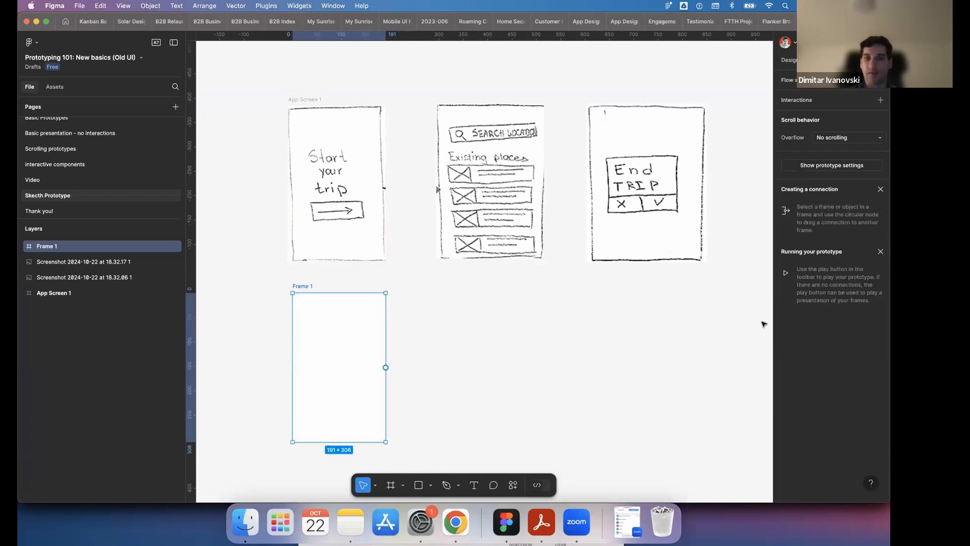
{"action": "left_click", "coordinate": [790, 60]}
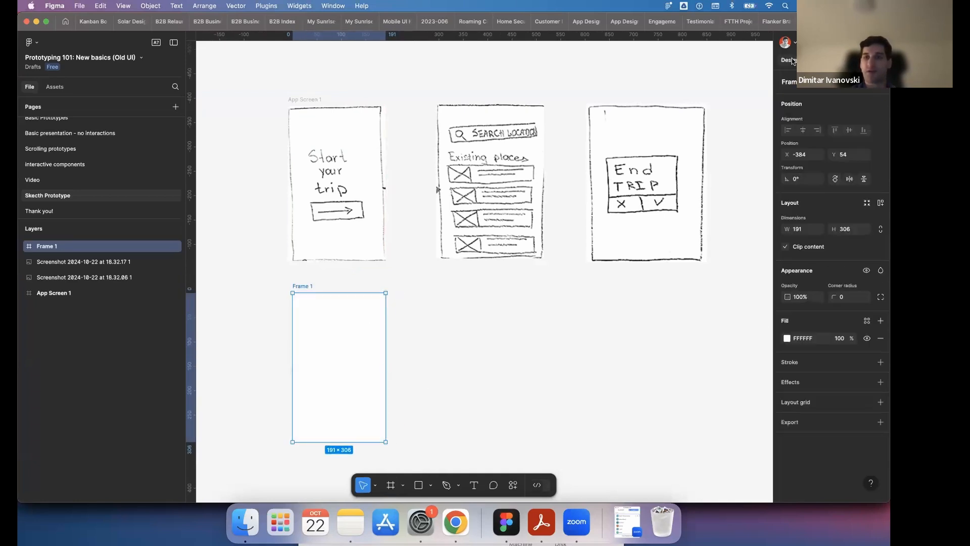
{"action": "left_click", "coordinate": [788, 338]}
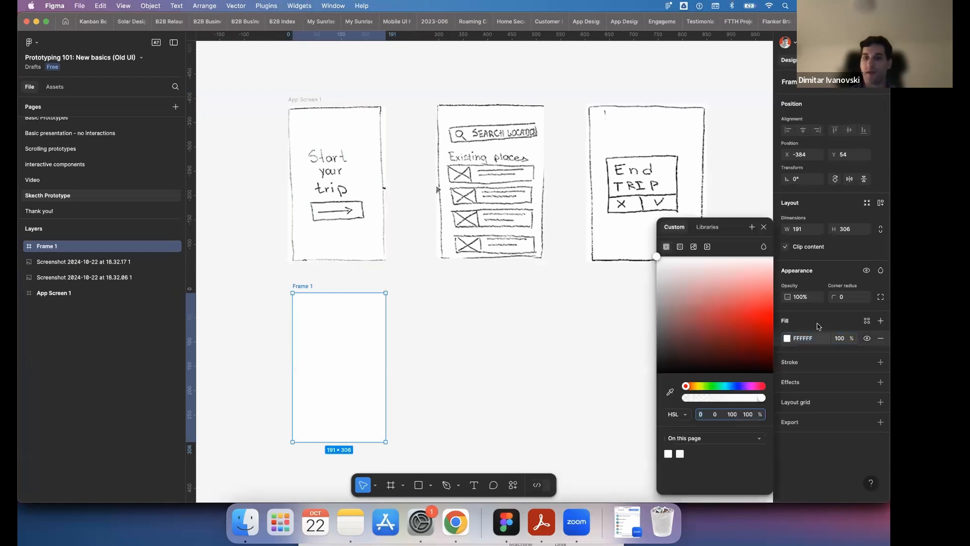
{"action": "left_click", "coordinate": [695, 247]}
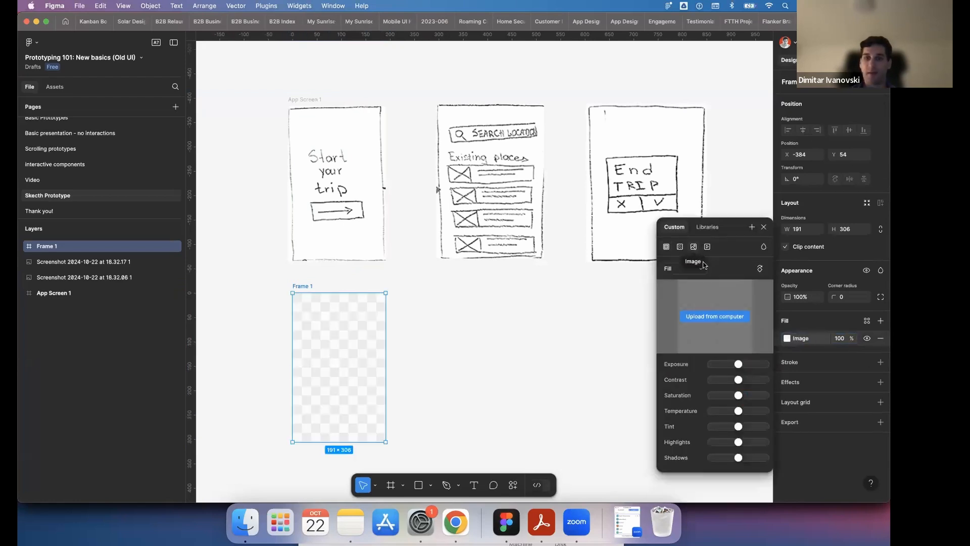
- Upload 19g888piCNxz.png from the Desktop folder as the new frame's image fill
{"action": "left_click", "coordinate": [726, 317]}
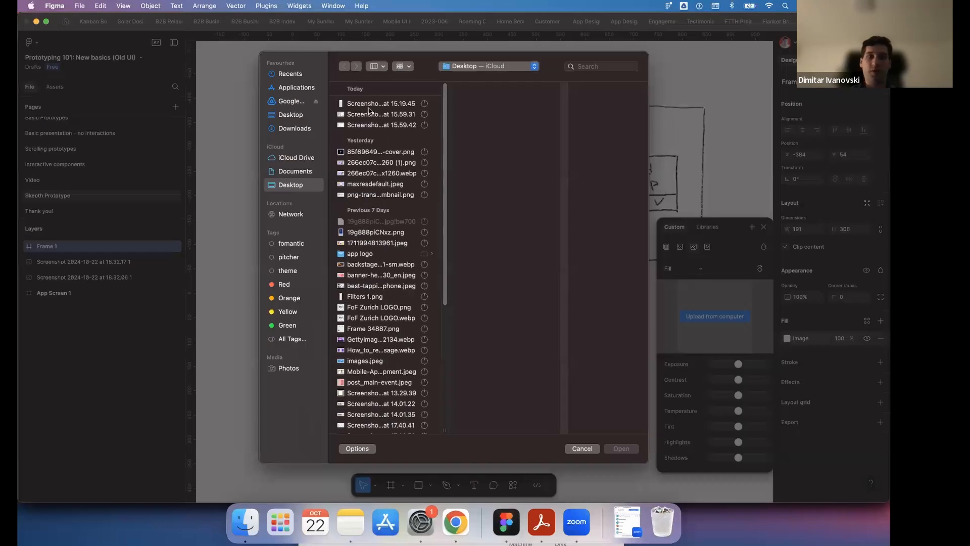
{"action": "left_click", "coordinate": [371, 107]}
{"action": "left_click", "coordinate": [372, 125]}
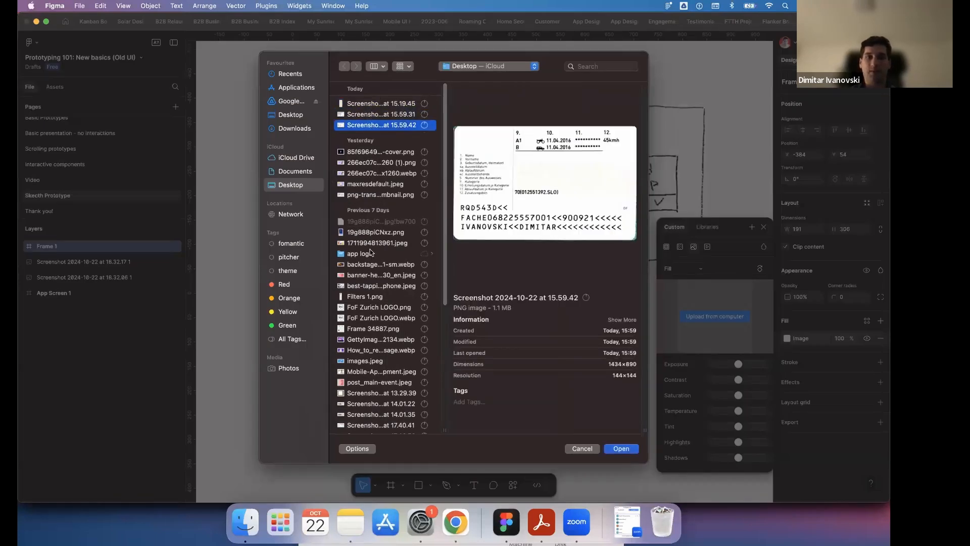
{"action": "left_click", "coordinate": [369, 232]}
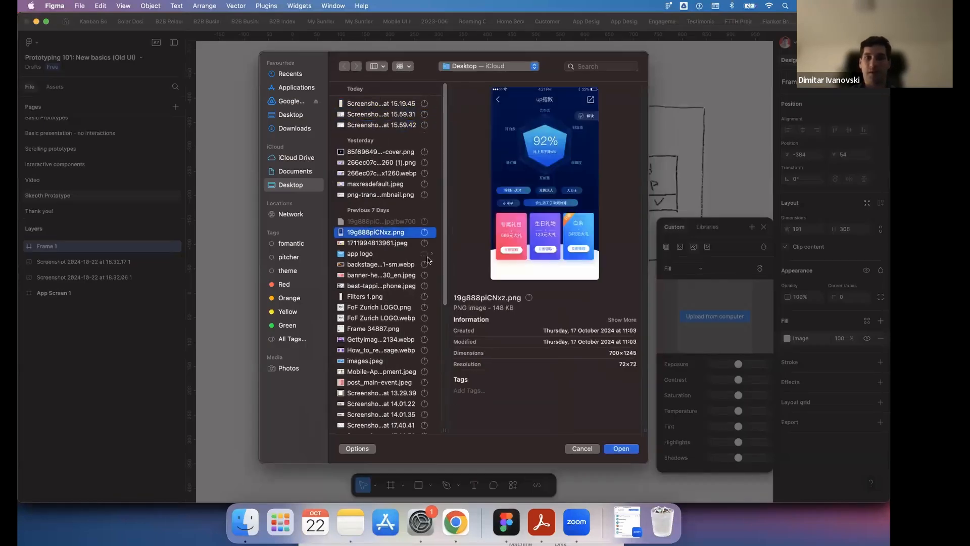
{"action": "left_click", "coordinate": [622, 449]}
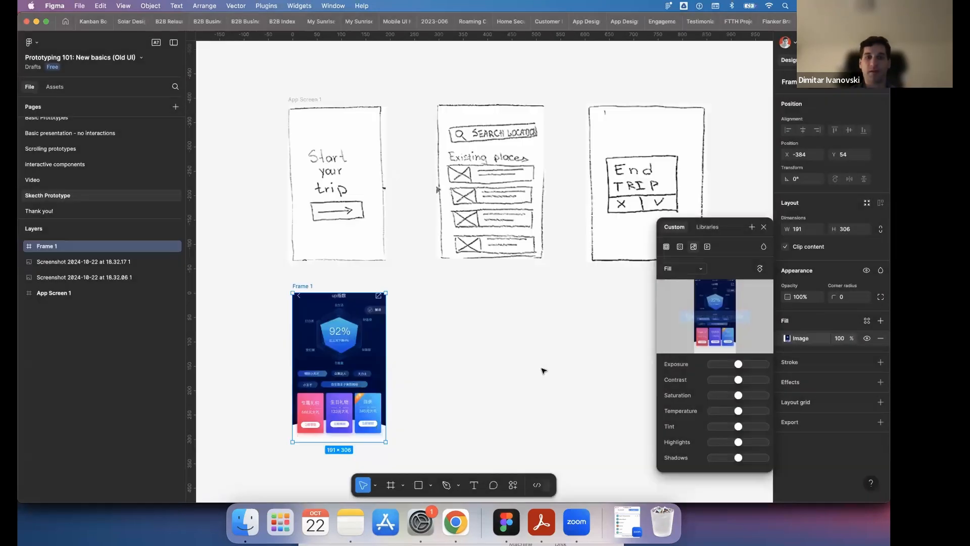
{"action": "left_click", "coordinate": [533, 352]}
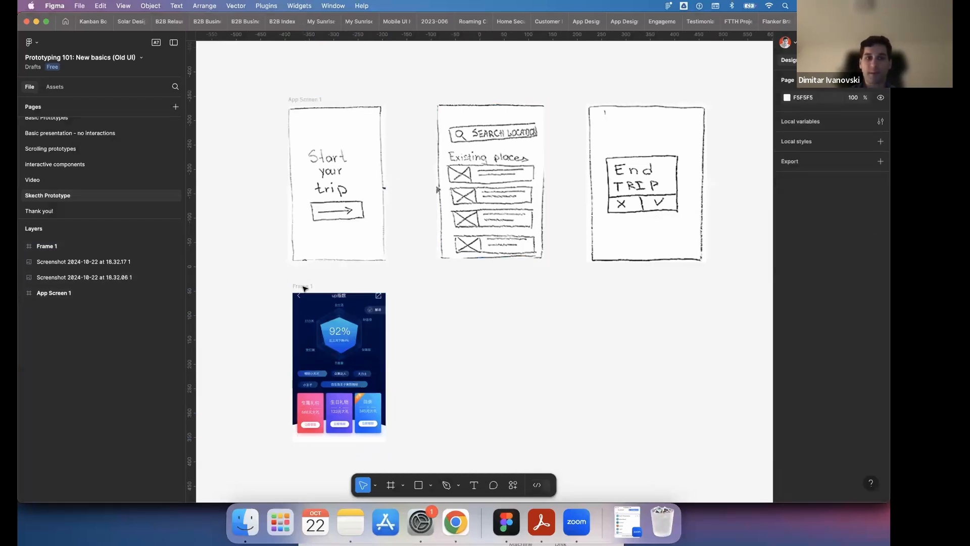
- Move the image-filled frame to the end of the row, just after the End Trip sketch
{"action": "left_click_drag", "start_coordinate": [303, 287], "coordinate": [645, 230]}
{"action": "left_click_drag", "start_coordinate": [755, 101], "coordinate": [602, 101]}
- Rename the image-filled frame as Last Frame
{"action": "double_click", "coordinate": [604, 101]}
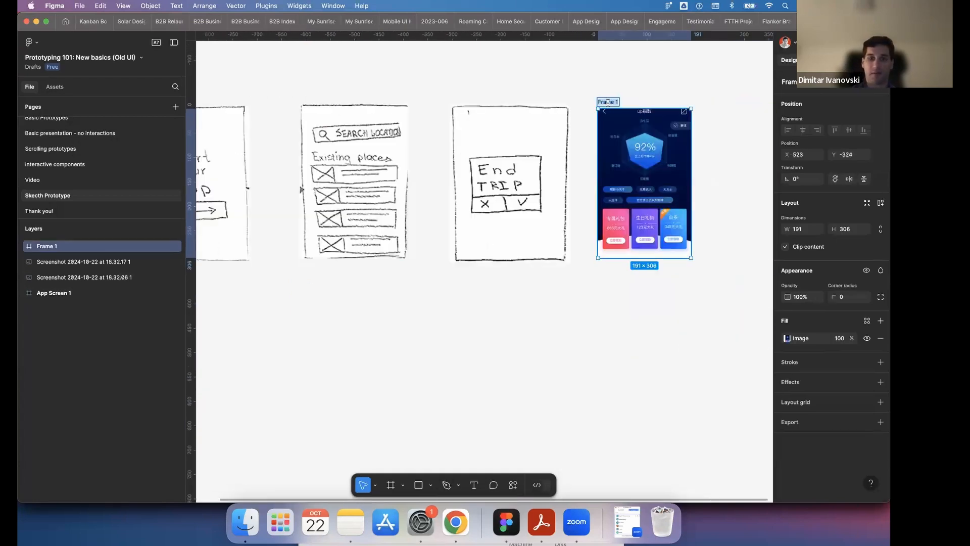
{"action": "type", "text": "Last Frame"}
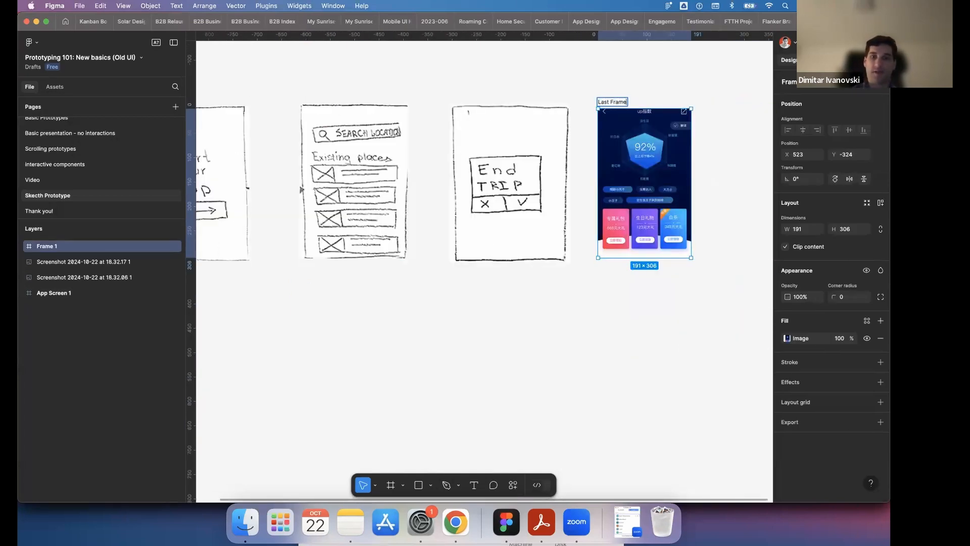
{"action": "left_click", "coordinate": [555, 332]}
- Copy the name of the App Screen 1 frame for reuse on the other screens
{"action": "scroll", "coordinate": [555, 333], "scroll_direction": "left", "scroll_amount": 5}
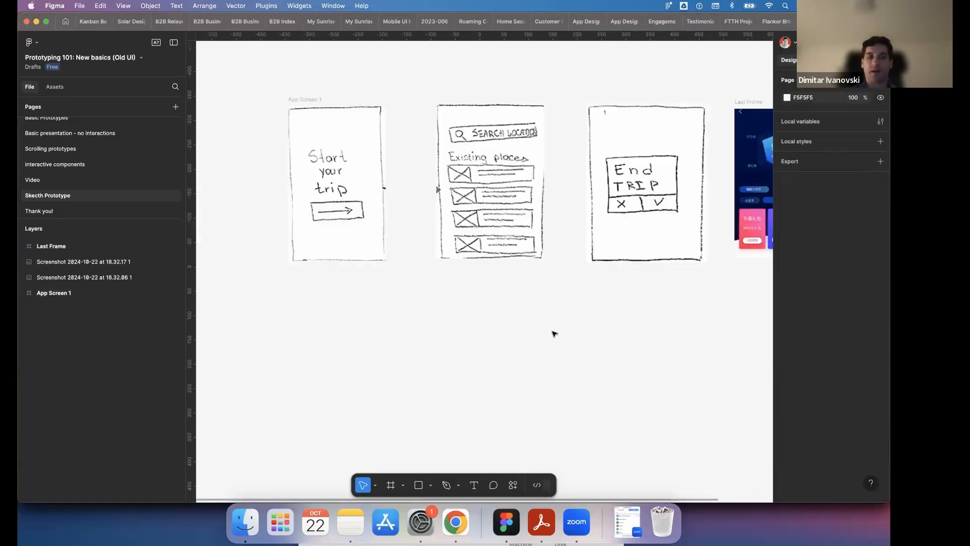
{"action": "scroll", "coordinate": [554, 334], "scroll_direction": "right", "scroll_amount": 2}
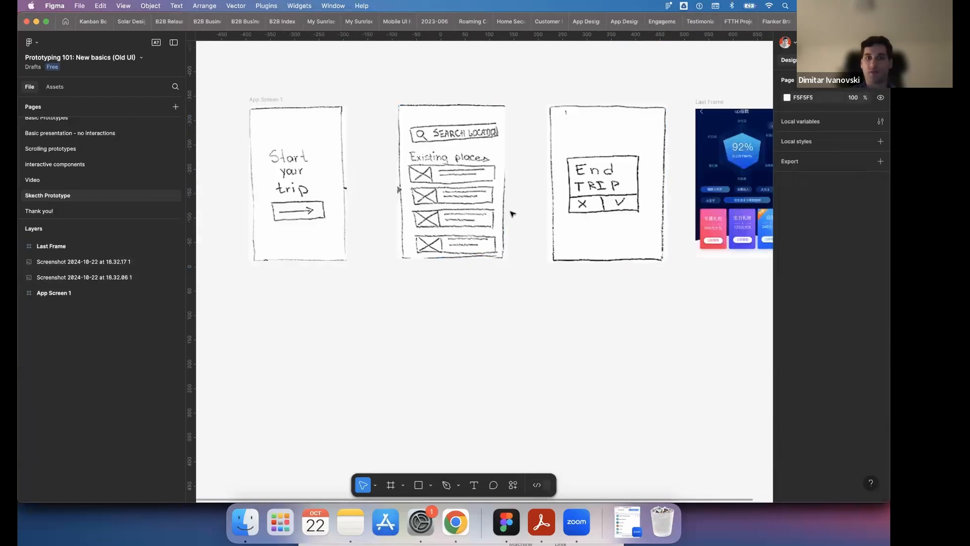
{"action": "scroll", "coordinate": [512, 214], "scroll_direction": "right", "scroll_amount": 3}
{"action": "scroll", "coordinate": [433, 180], "scroll_direction": "left", "scroll_amount": 5}
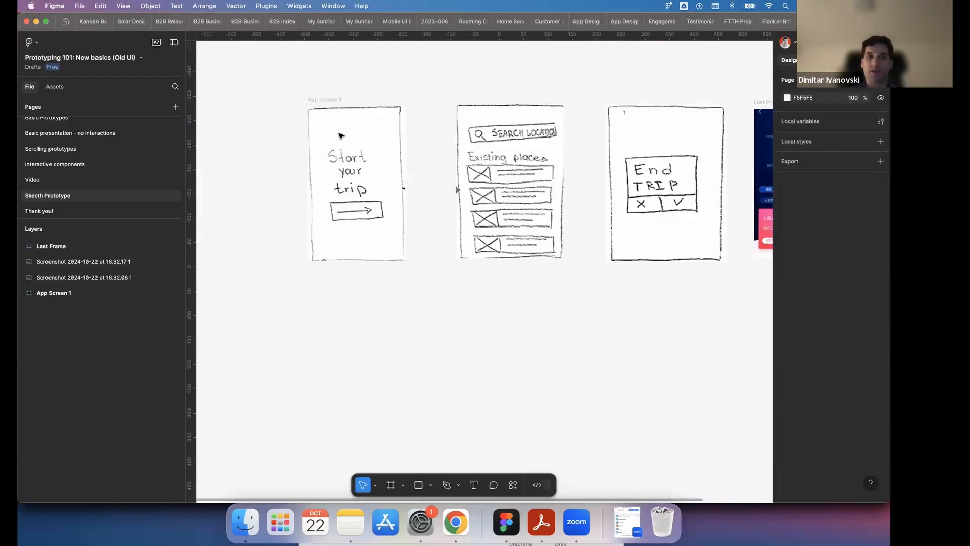
{"action": "double_click", "coordinate": [328, 100]}
{"action": "key", "text": "super+c"}
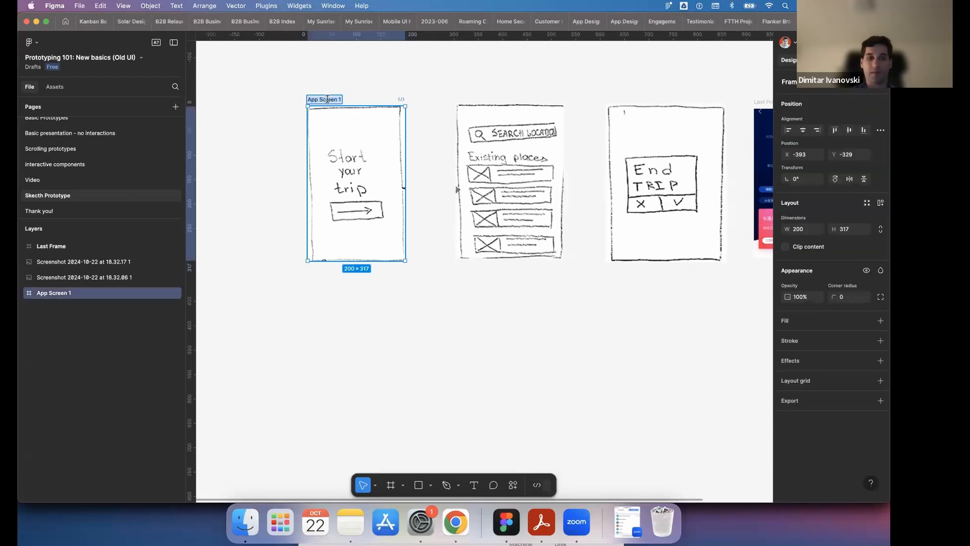
- Wrap the Search Location screenshot in its own frame with Frame selection and rename that frame App Screen 2
{"action": "left_click", "coordinate": [499, 125]}
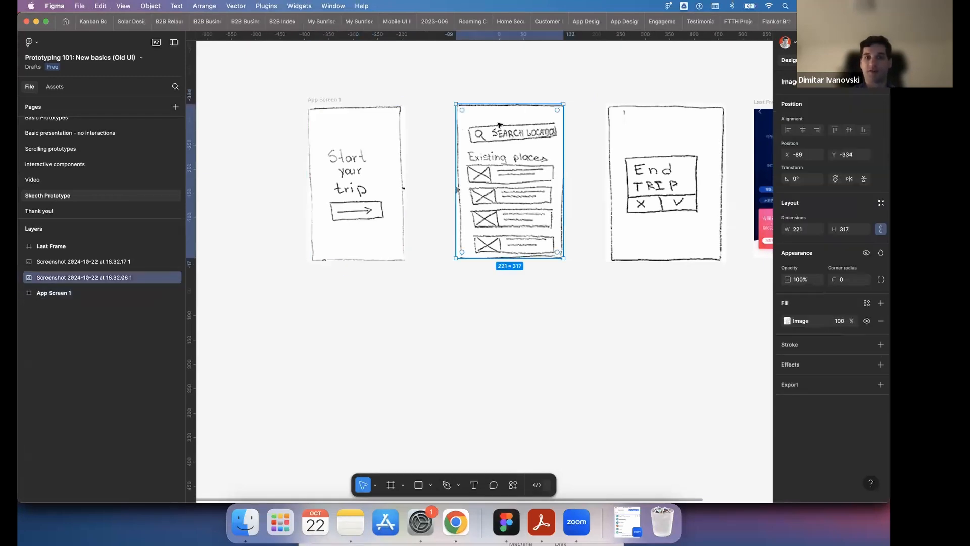
{"action": "right_click", "coordinate": [498, 125]}
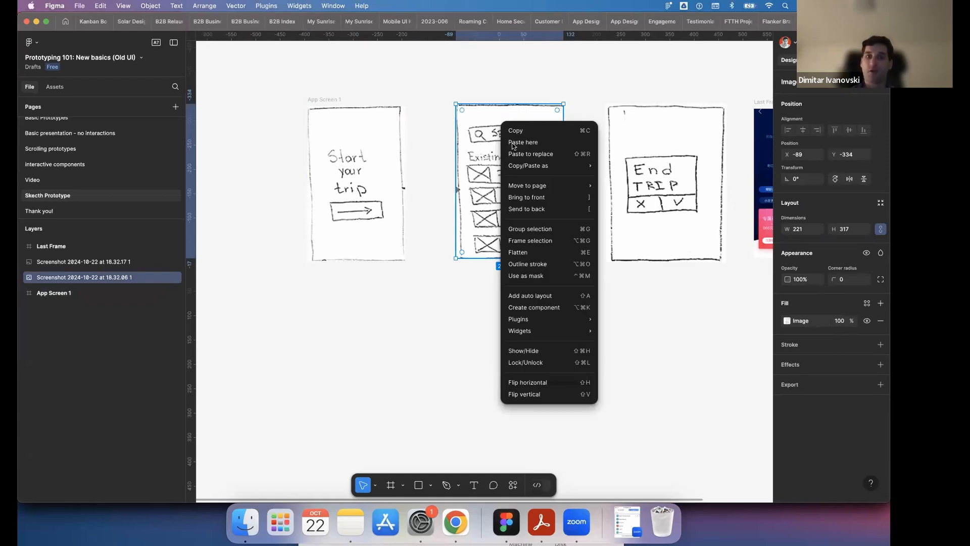
{"action": "left_click", "coordinate": [541, 245]}
{"action": "double_click", "coordinate": [473, 97]}
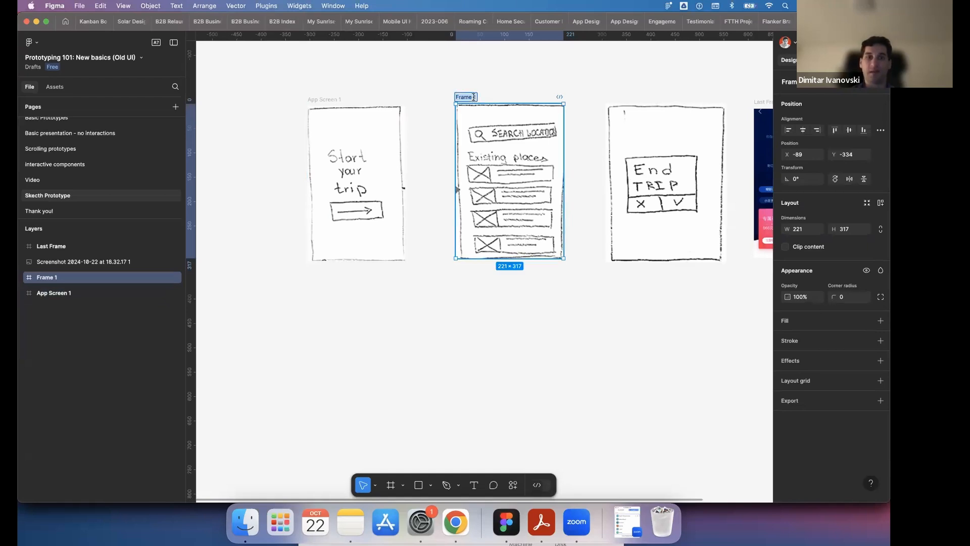
{"action": "key", "text": "super+v"}
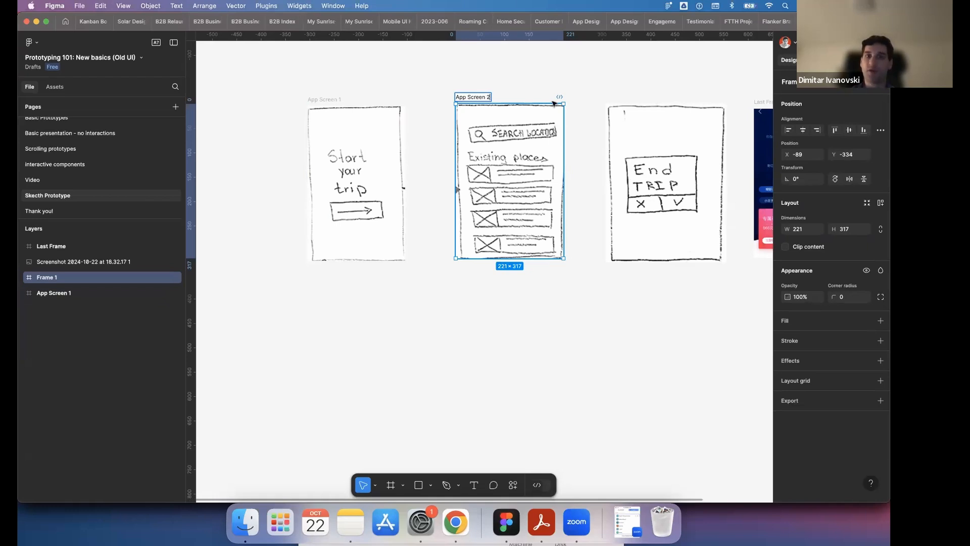
{"action": "left_click", "coordinate": [635, 87]}
- Wrap the End Trip screenshot in its own frame with Frame selection and rename that frame App Screen 3
{"action": "scroll", "coordinate": [635, 86], "scroll_direction": "right", "scroll_amount": 3}
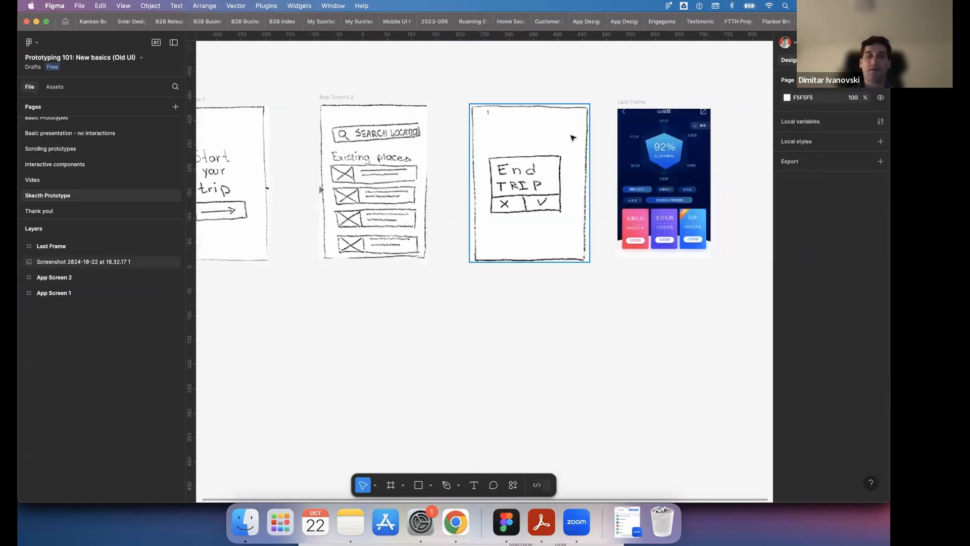
{"action": "right_click", "coordinate": [573, 138]}
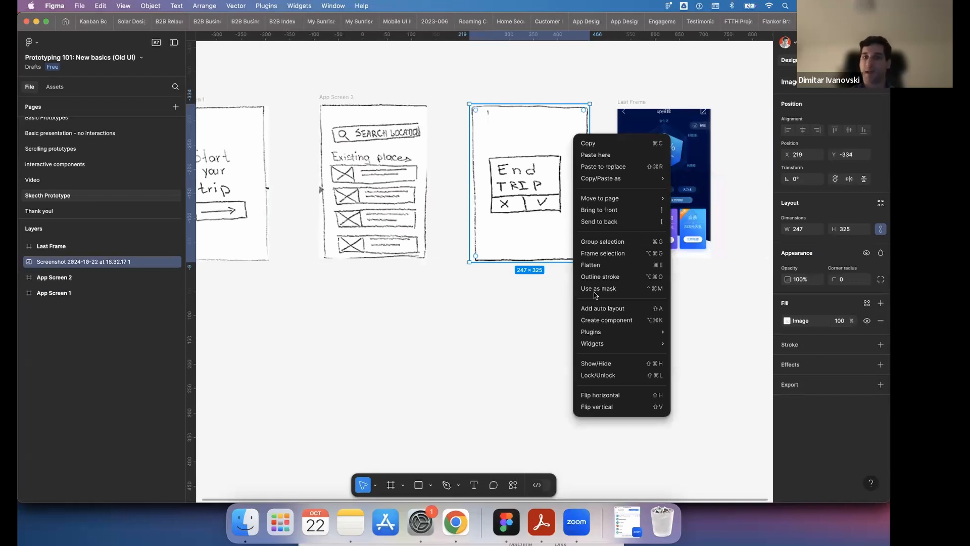
{"action": "left_click", "coordinate": [599, 254]}
{"action": "double_click", "coordinate": [484, 97]}
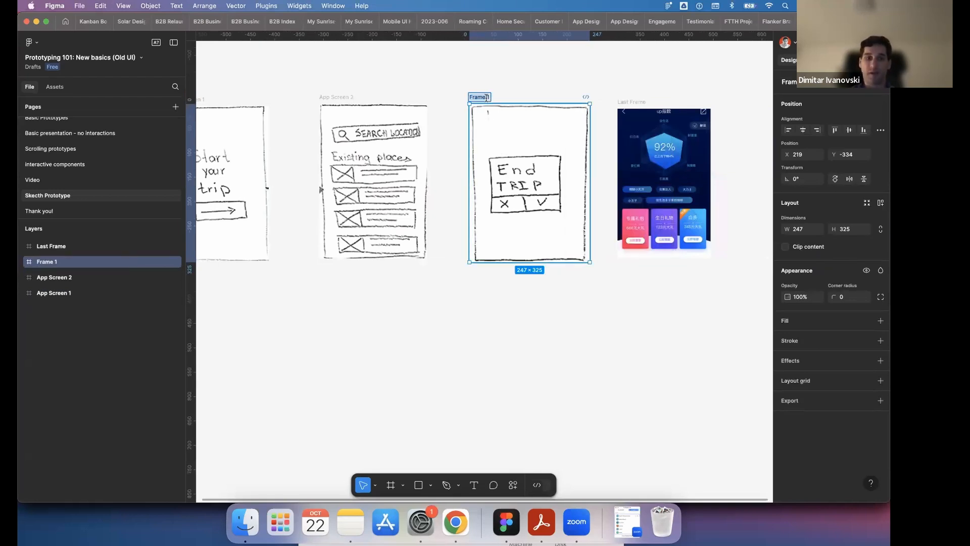
{"action": "type", "text": "App Screen 1"}
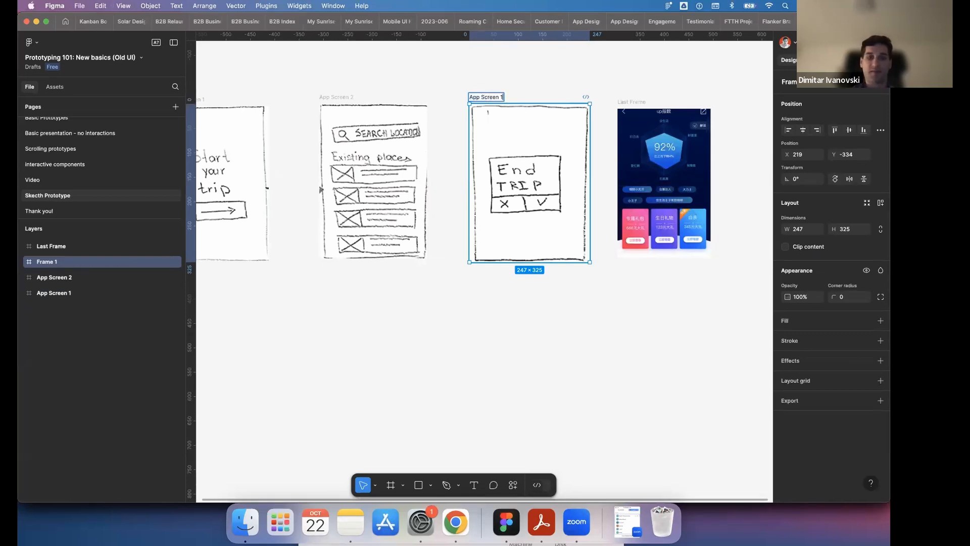
{"action": "left_click", "coordinate": [542, 68]}
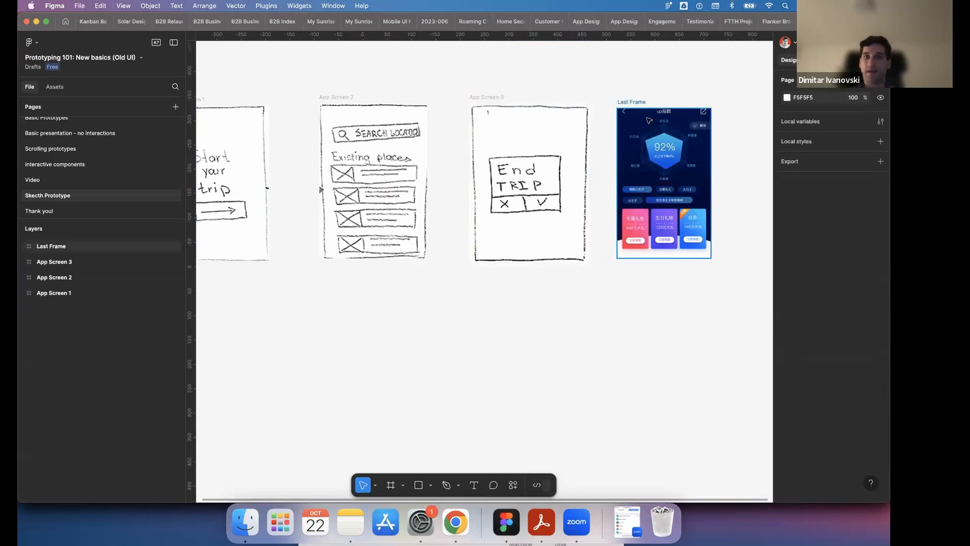
- Rename the image-filled frame at the end of the row as App Screen 4
{"action": "left_click", "coordinate": [630, 102]}
{"action": "double_click", "coordinate": [631, 102]}
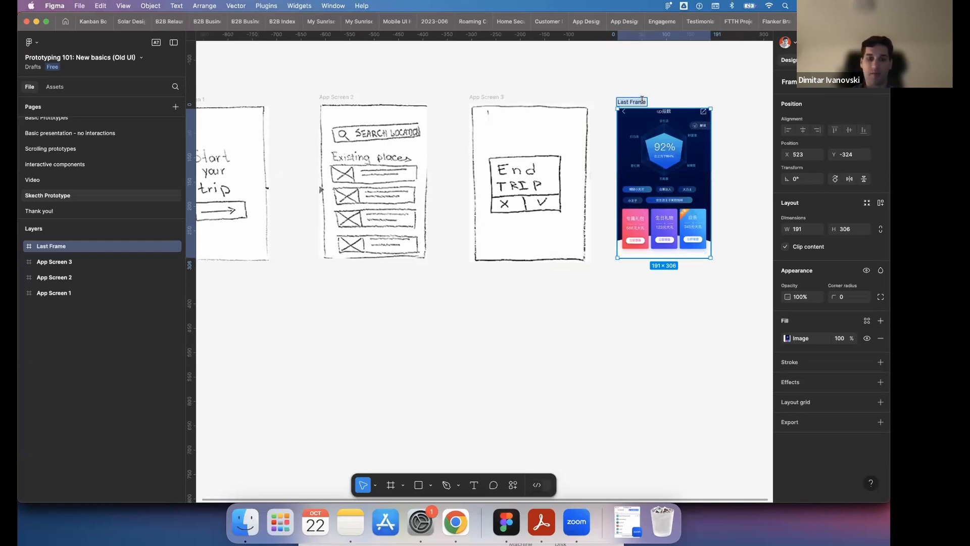
{"action": "key", "text": "super+v"}
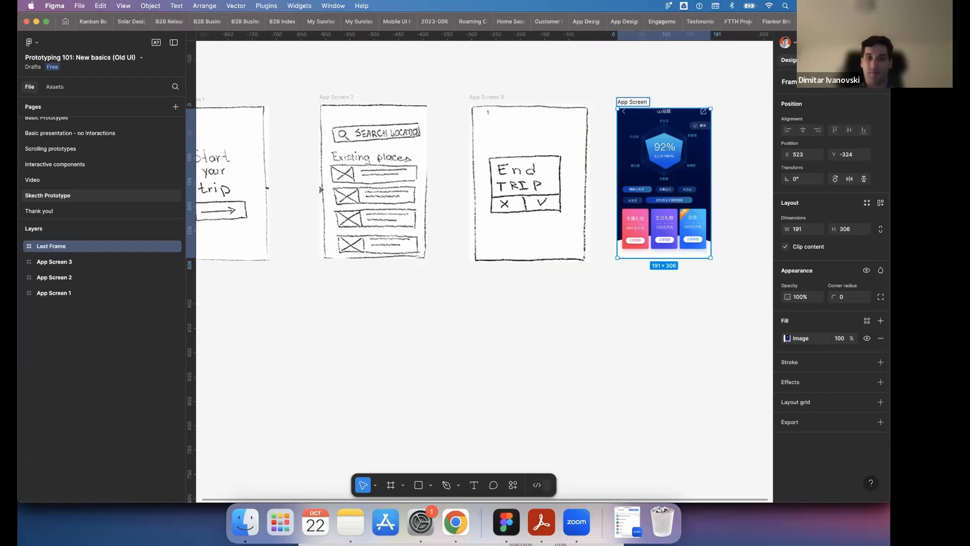
{"action": "left_click", "coordinate": [573, 320]}
- Check the four screens against the original trip tracker sketch in Chrome and return to Figma
{"action": "scroll", "coordinate": [573, 321], "scroll_direction": "down", "scroll_amount": 3}
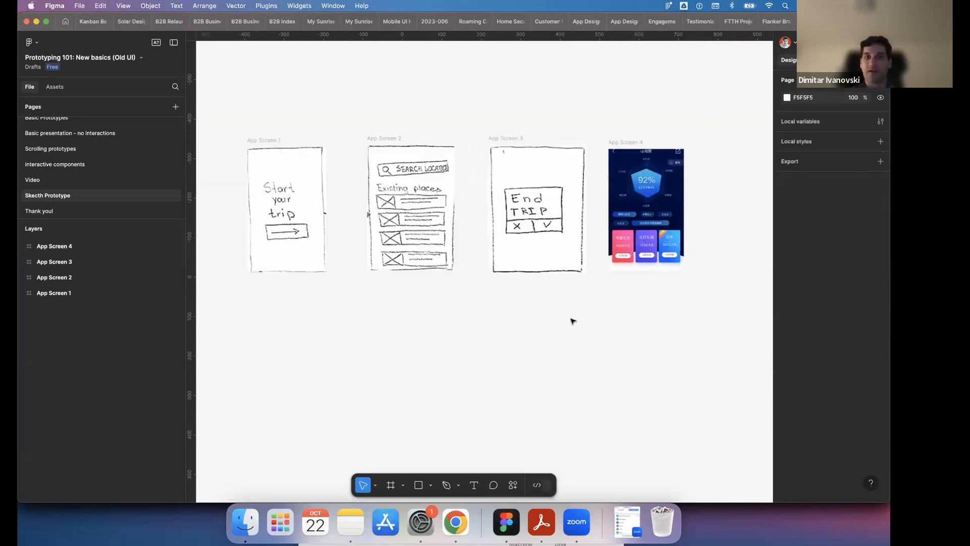
{"action": "scroll", "coordinate": [573, 320], "scroll_direction": "up", "scroll_amount": 2}
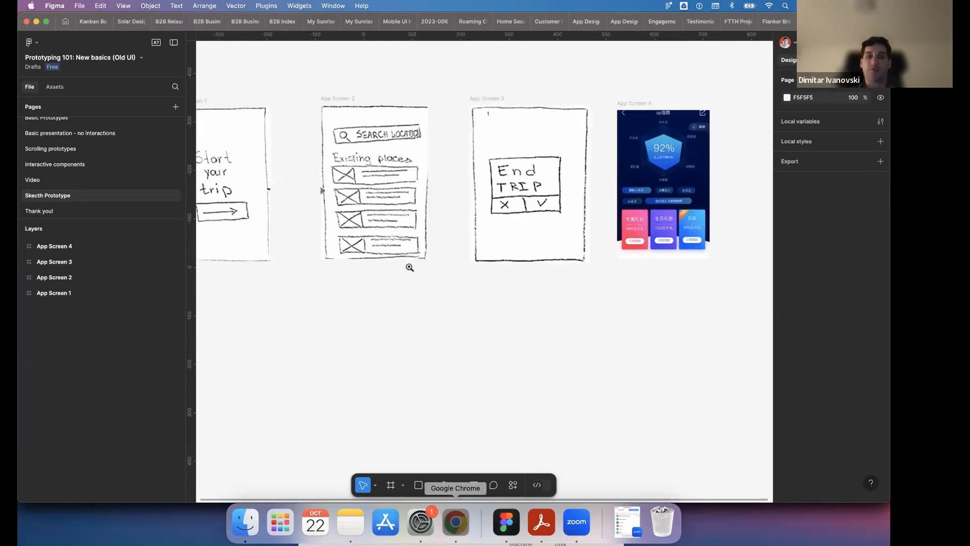
{"action": "left_click", "coordinate": [455, 522]}
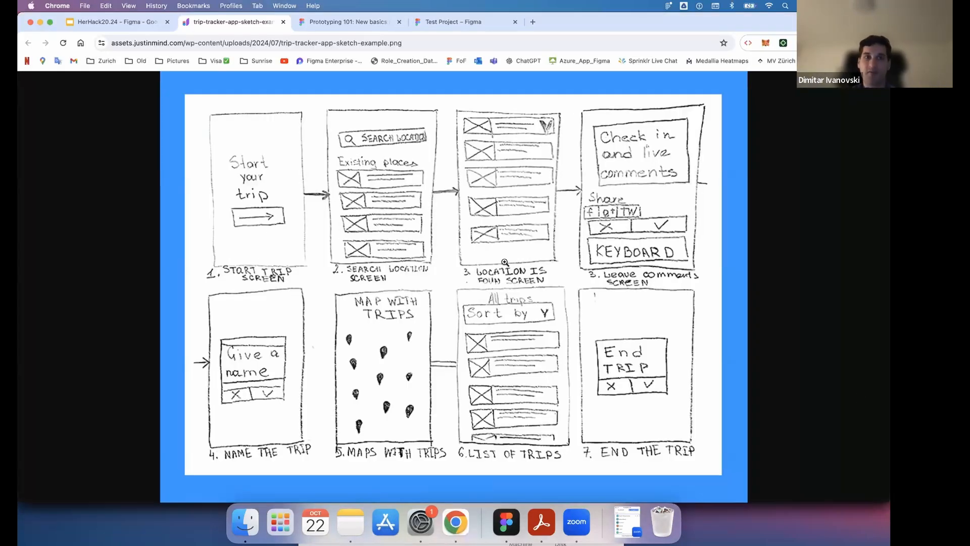
{"action": "left_click", "coordinate": [506, 522]}
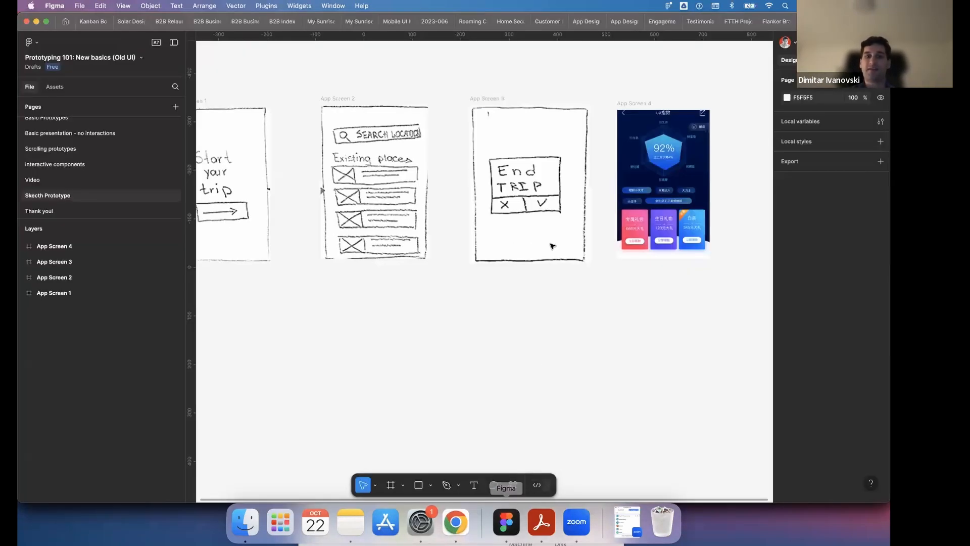
{"action": "scroll", "coordinate": [552, 246], "scroll_direction": "left", "scroll_amount": 2}
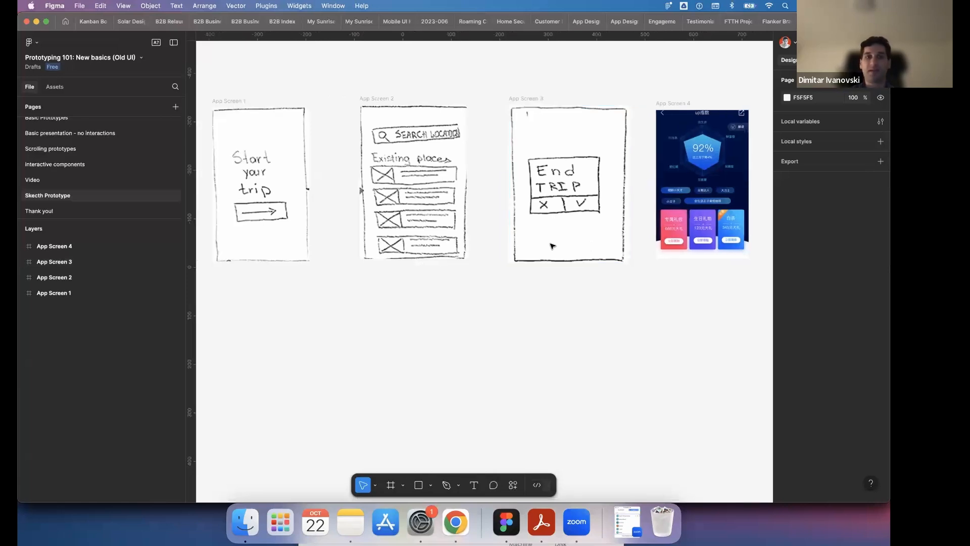
- Line up App Screen 1 and App Screen 4 with the row and enlarge App Screen 4 to about 193 × 309
{"action": "left_click_drag", "start_coordinate": [251, 101], "coordinate": [265, 96]}
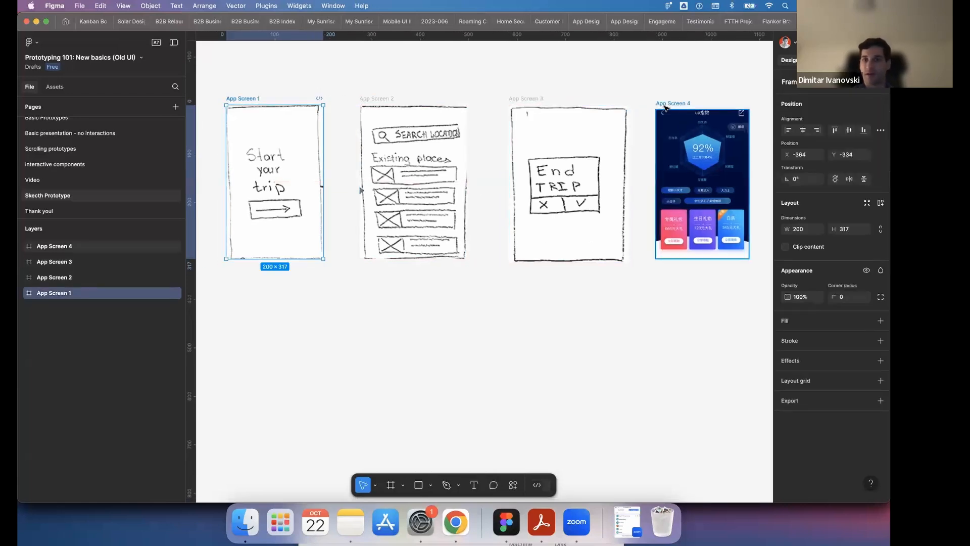
{"action": "left_click_drag", "start_coordinate": [665, 107], "coordinate": [671, 109]}
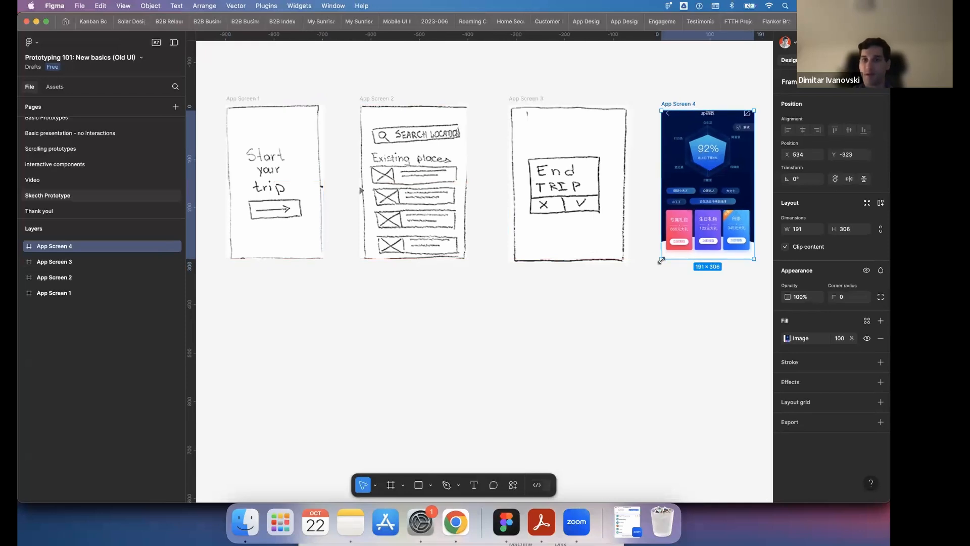
{"action": "left_click_drag", "start_coordinate": [655, 265], "coordinate": [654, 267]}
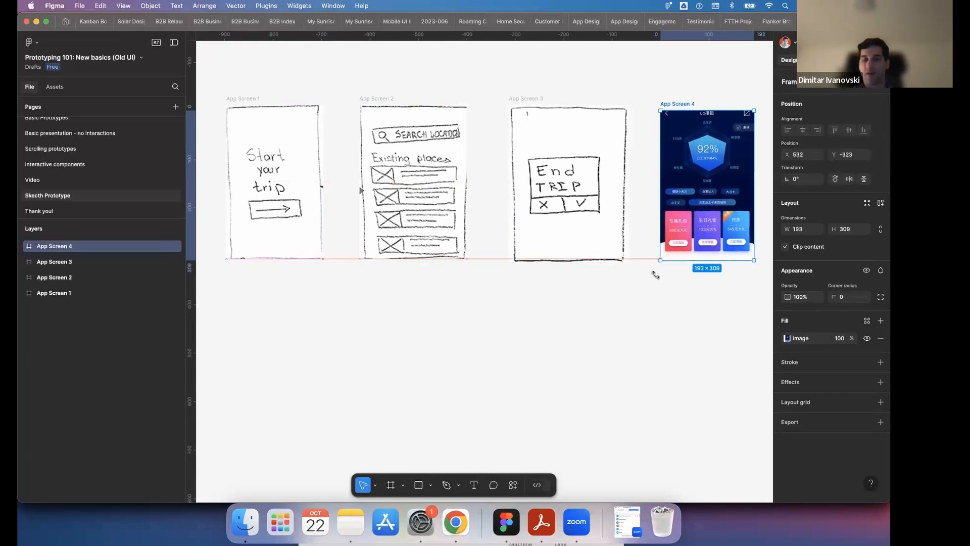
{"action": "left_click", "coordinate": [620, 315]}
{"action": "scroll", "coordinate": [621, 315], "scroll_direction": "left", "scroll_amount": 3}
{"action": "scroll", "coordinate": [620, 314], "scroll_direction": "right", "scroll_amount": 3}
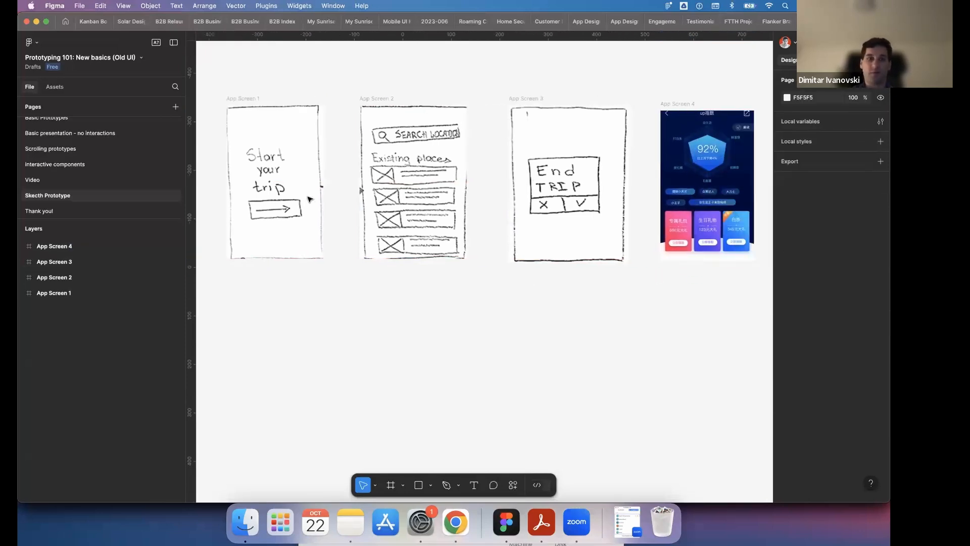
{"action": "left_click", "coordinate": [279, 208]}
{"action": "left_click", "coordinate": [383, 200]}
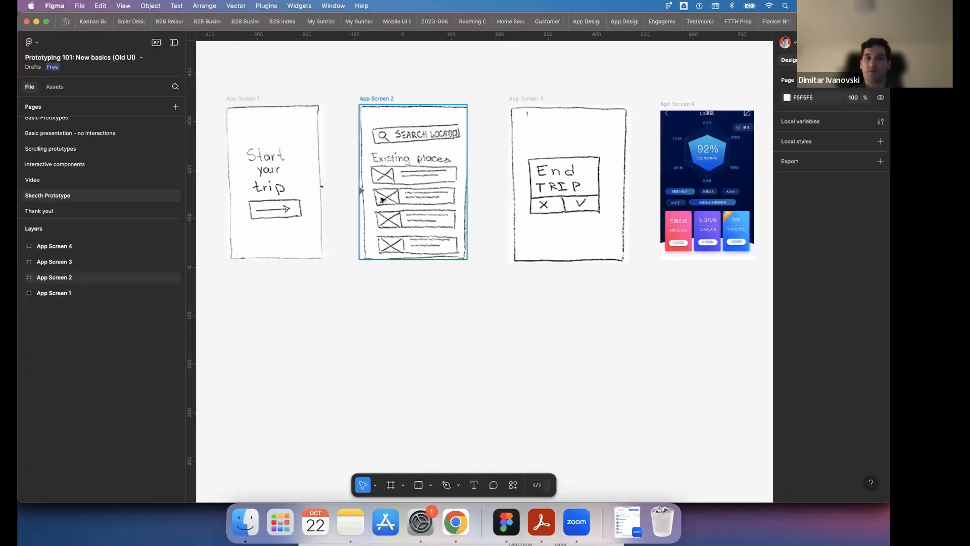
{"action": "left_click", "coordinate": [522, 184]}
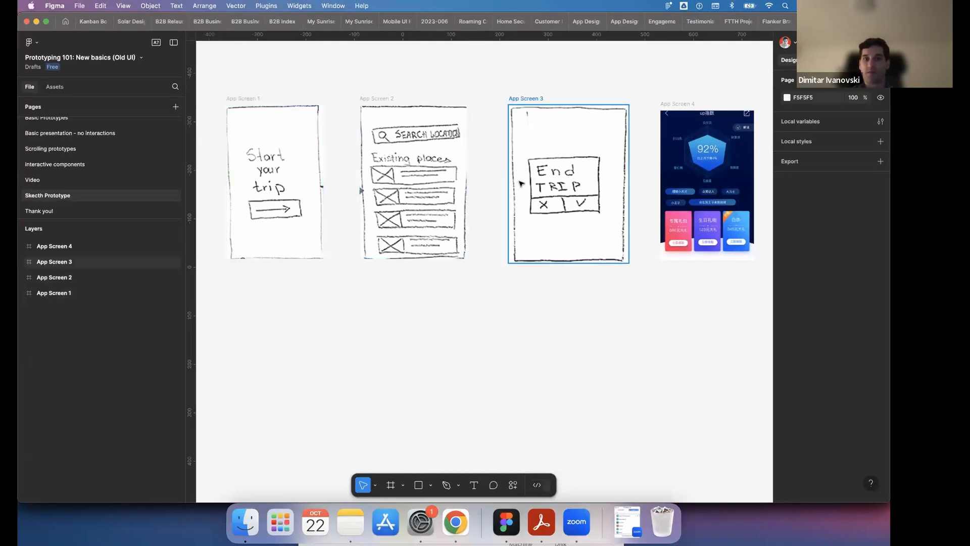
{"action": "left_click", "coordinate": [706, 169]}
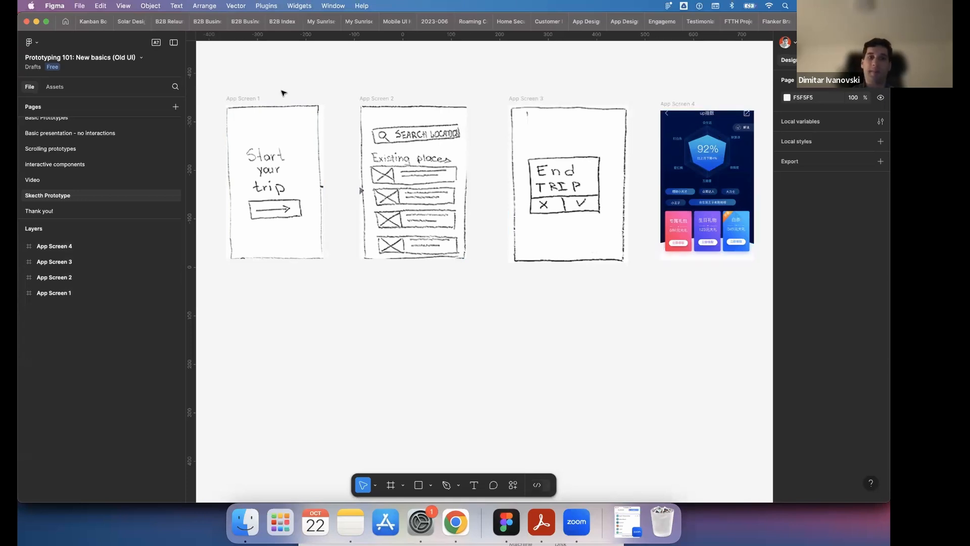
- Draw a frame of about 121 × 47 over the sketched arrow button inside App Screen 1
{"action": "left_click", "coordinate": [239, 99]}
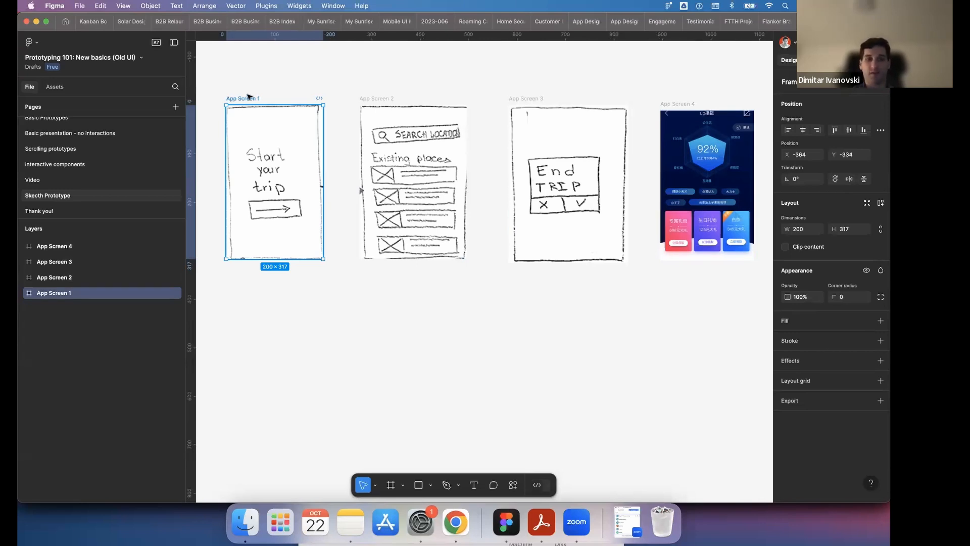
{"action": "scroll", "coordinate": [251, 96], "scroll_direction": "left", "scroll_amount": 2}
{"action": "left_click", "coordinate": [358, 91]}
{"action": "scroll", "coordinate": [357, 91], "scroll_direction": "up", "scroll_amount": 2}
{"action": "left_click", "coordinate": [323, 101]}
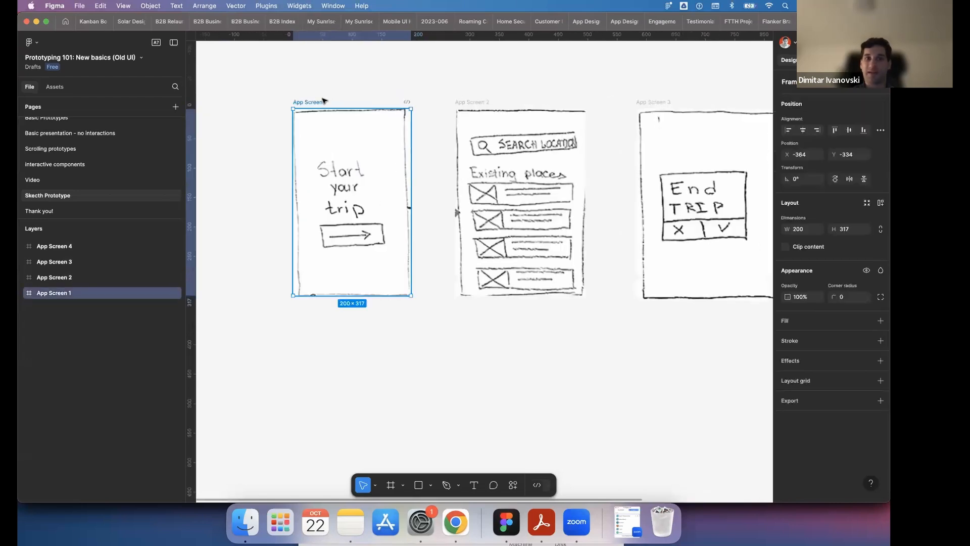
{"action": "left_click", "coordinate": [391, 485]}
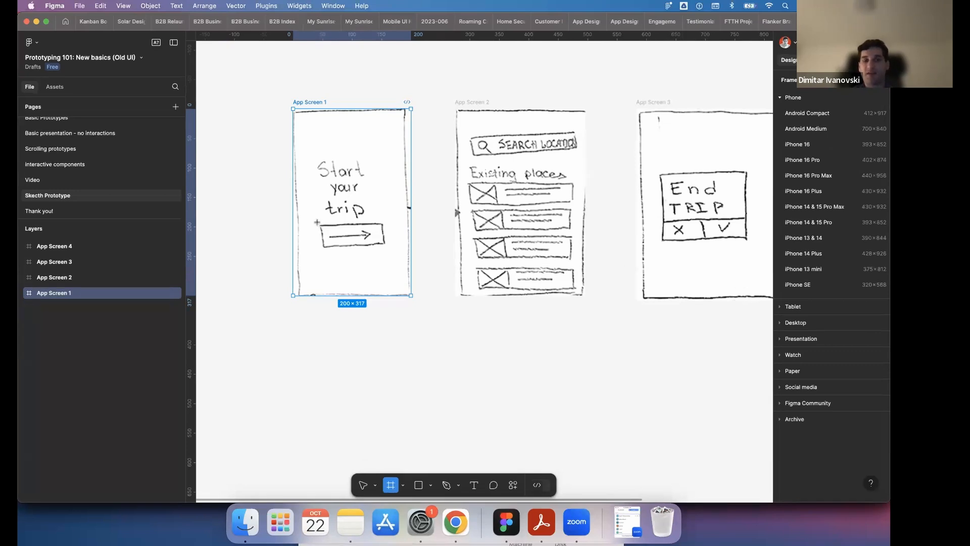
{"action": "left_click_drag", "start_coordinate": [318, 221], "coordinate": [389, 249]}
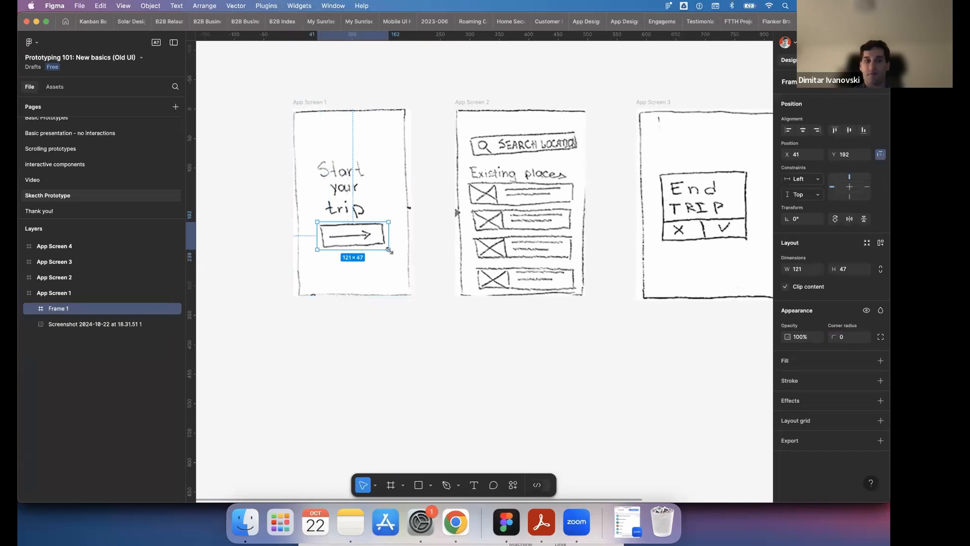
- Rename the new frame over the arrow button in App Screen 1 as BUtton
{"action": "left_click", "coordinate": [281, 98]}
{"action": "left_click", "coordinate": [320, 100]}
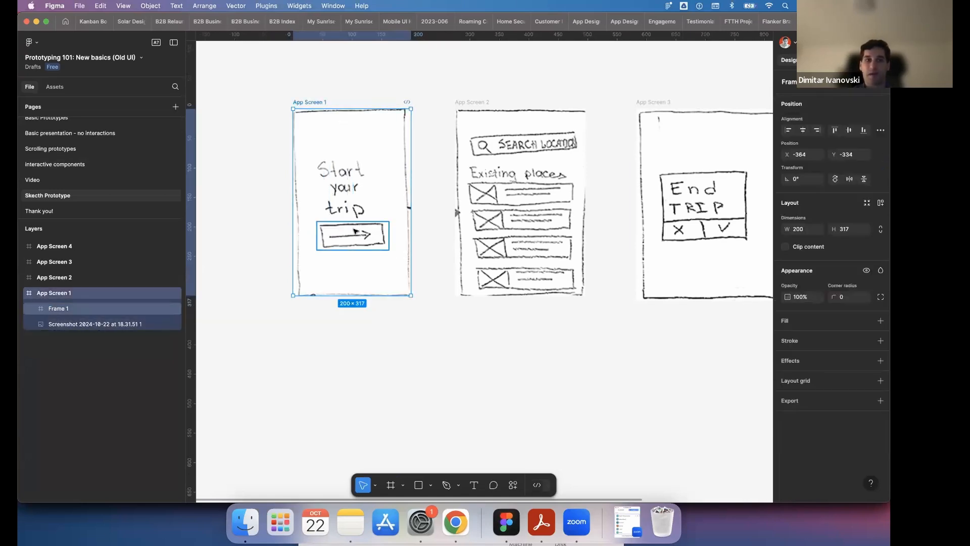
{"action": "left_click", "coordinate": [356, 231]}
{"action": "double_click", "coordinate": [62, 314]}
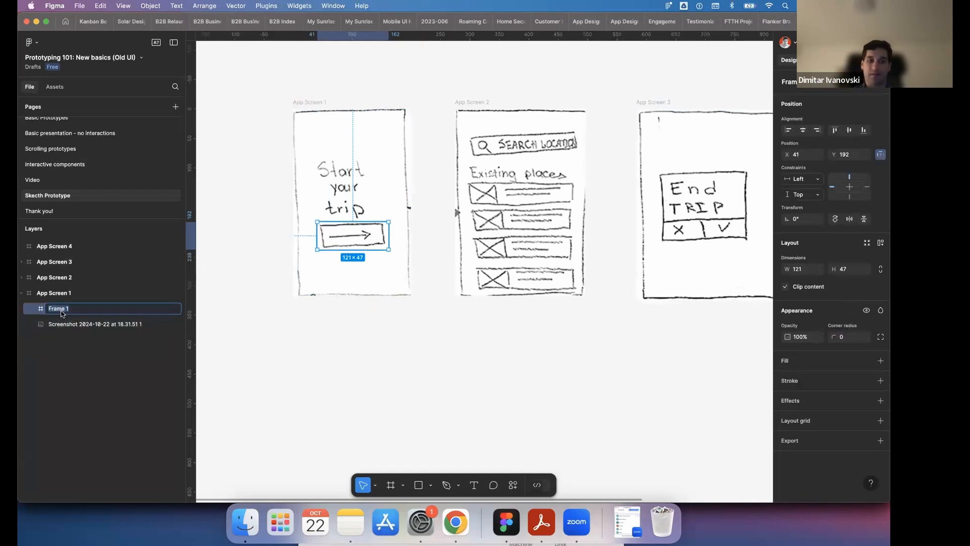
{"action": "type", "text": "BUtton"}
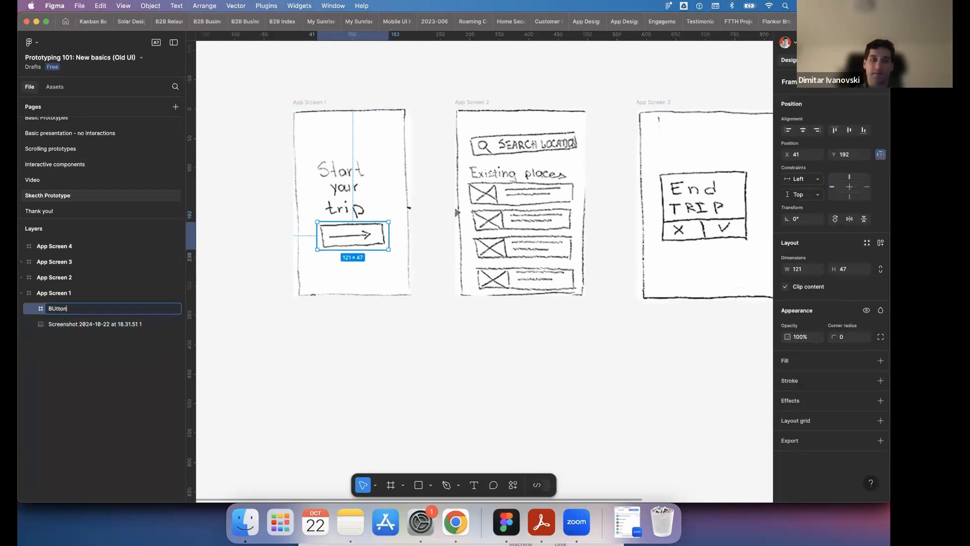
{"action": "left_click", "coordinate": [279, 348]}
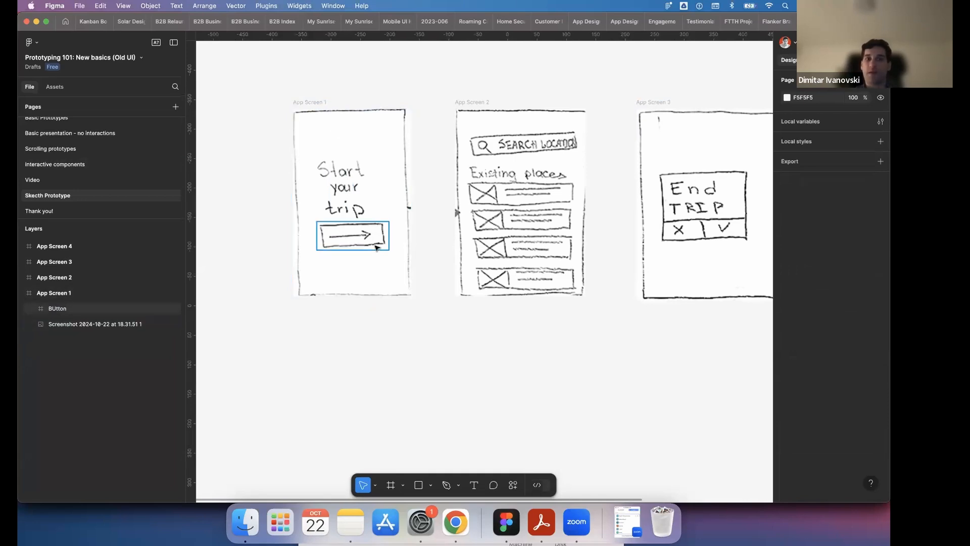
- Switch to prototype mode with the arrow button's frame selected and try pulling a connection out of it towards App Screen 2
{"action": "left_click", "coordinate": [387, 235]}
{"action": "key", "text": "shift+e"}
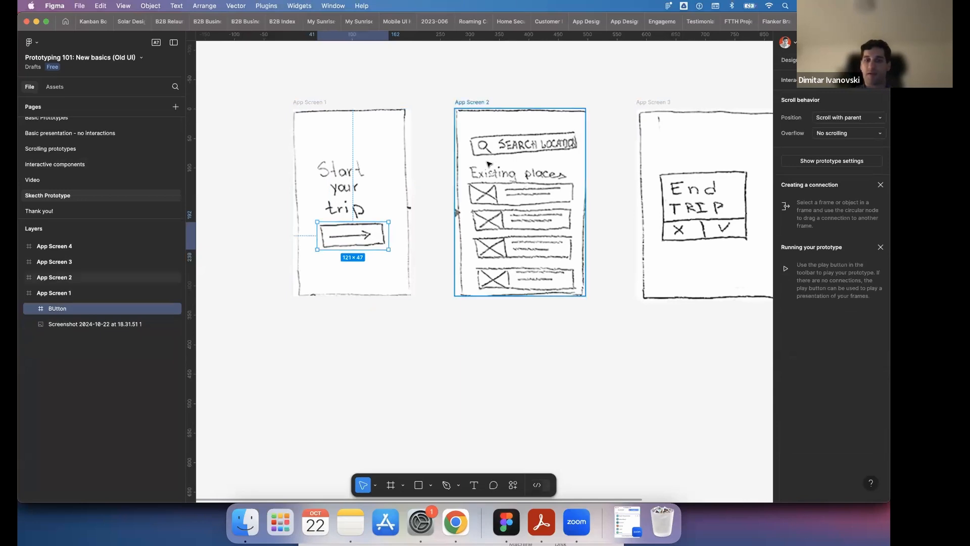
{"action": "left_click", "coordinate": [320, 102]}
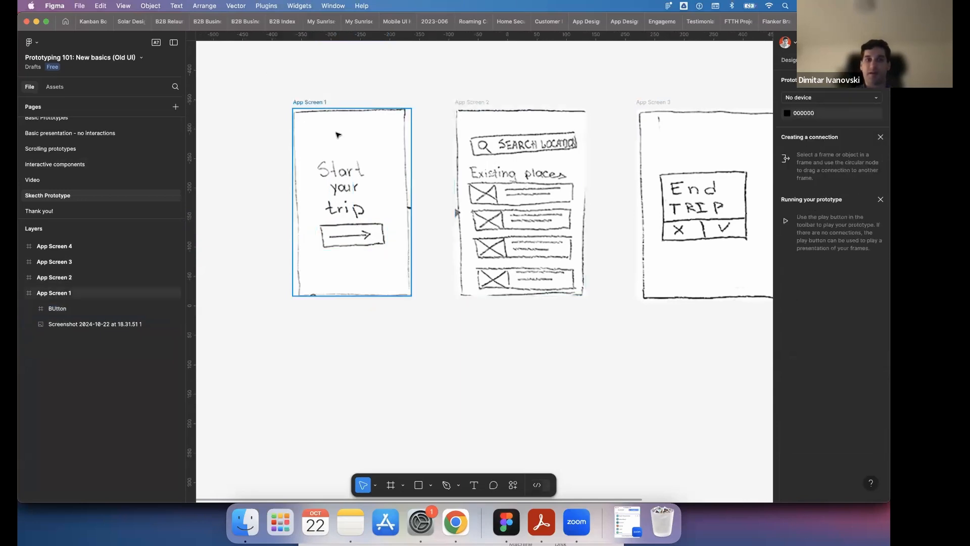
{"action": "left_click", "coordinate": [354, 235]}
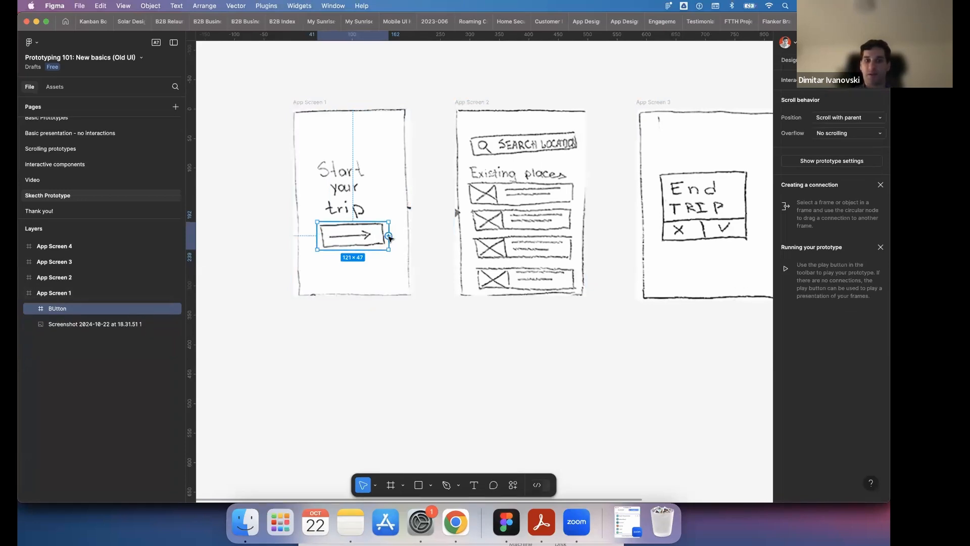
{"action": "left_click_drag", "start_coordinate": [389, 236], "coordinate": [429, 233]}
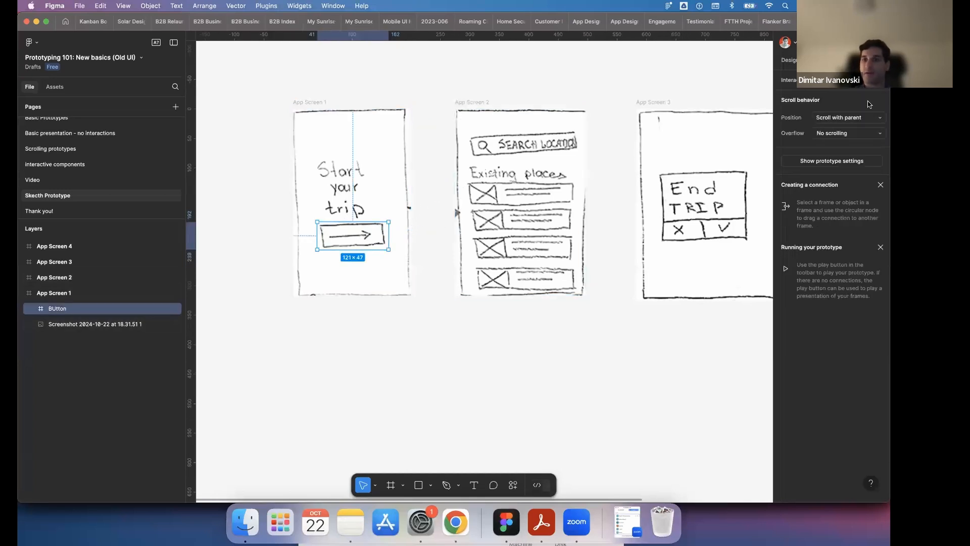
- Add an On click interaction to the arrow button's frame with the action Navigate to and App Screen 2 as destination
{"action": "left_click", "coordinate": [881, 80]}
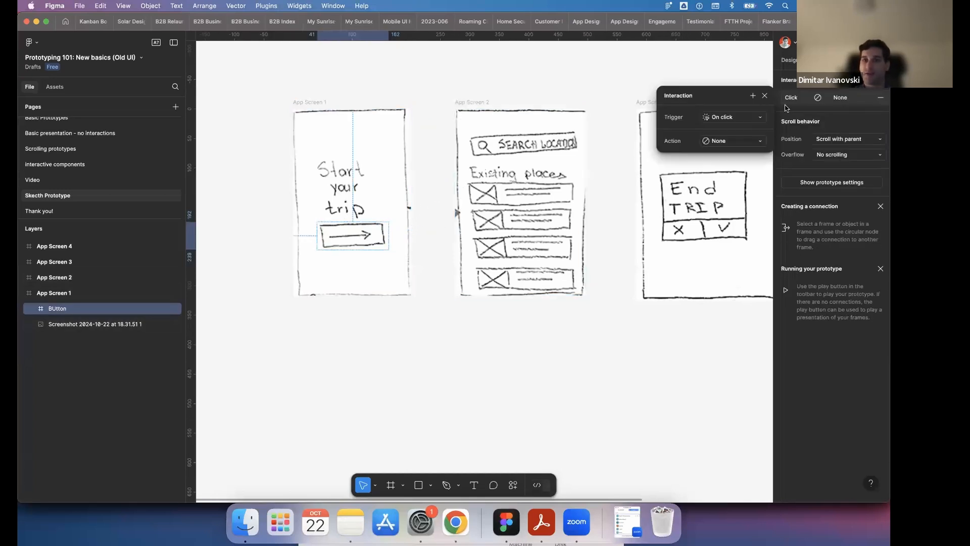
{"action": "left_click", "coordinate": [730, 144]}
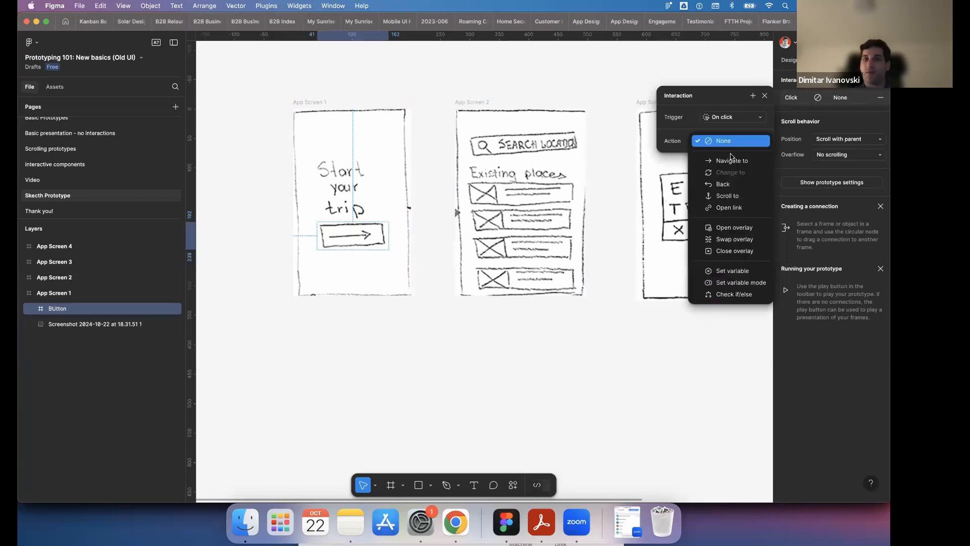
{"action": "left_click", "coordinate": [728, 156]}
{"action": "left_click", "coordinate": [729, 158]}
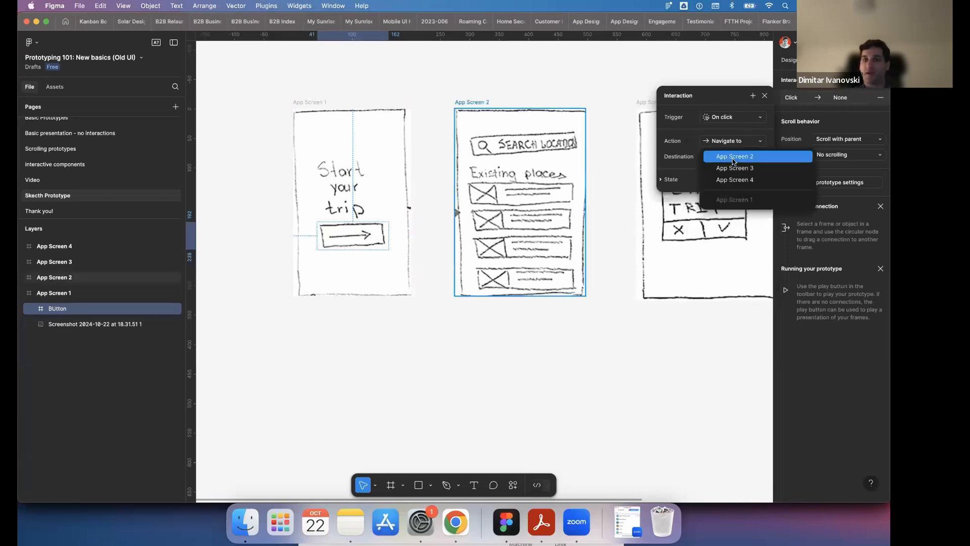
{"action": "left_click", "coordinate": [734, 157]}
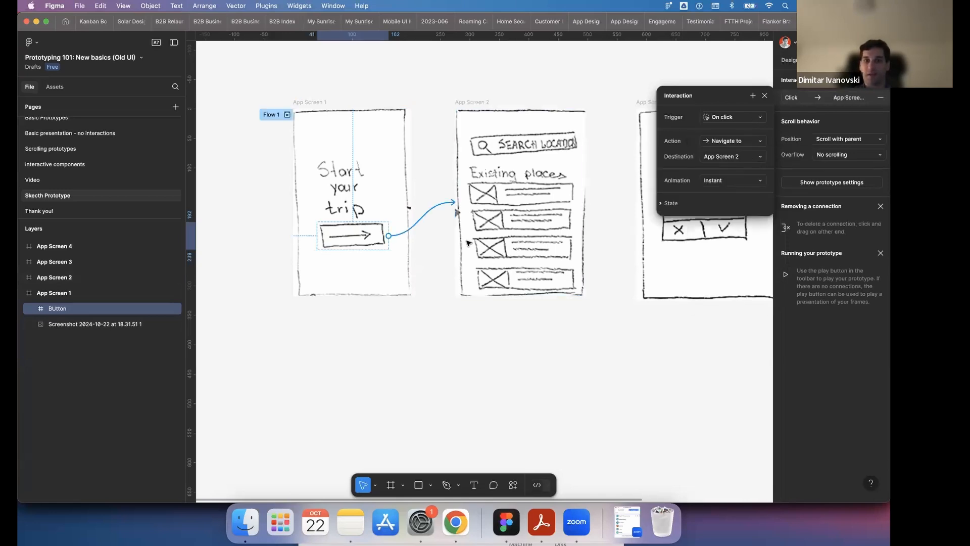
{"action": "left_click", "coordinate": [429, 213]}
{"action": "left_click", "coordinate": [496, 82]}
- Draw a frame of about 166 × 43 over the third entry in the existing places list on App Screen 2
{"action": "left_click", "coordinate": [487, 157]}
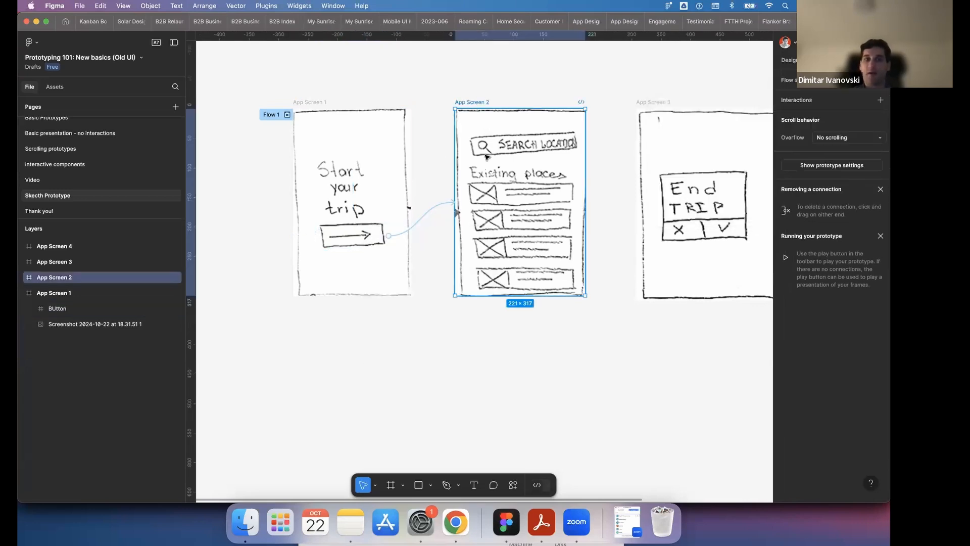
{"action": "scroll", "coordinate": [486, 157], "scroll_direction": "right", "scroll_amount": 3}
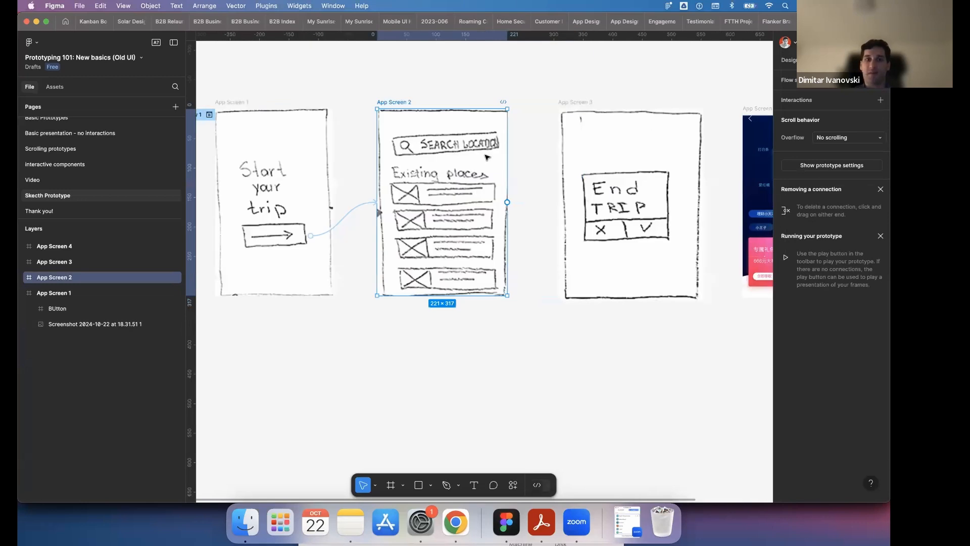
{"action": "left_click", "coordinate": [389, 485]}
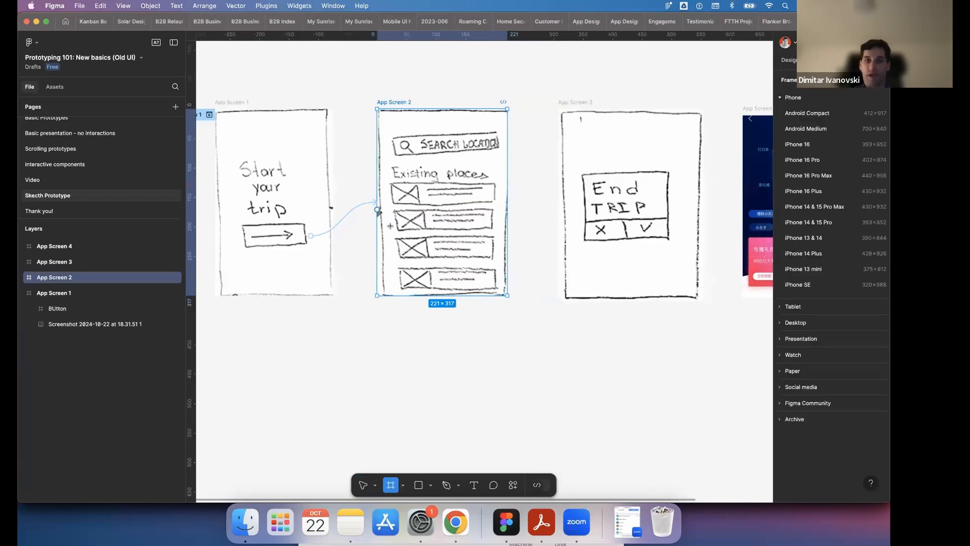
{"action": "left_click_drag", "start_coordinate": [395, 236], "coordinate": [493, 262]}
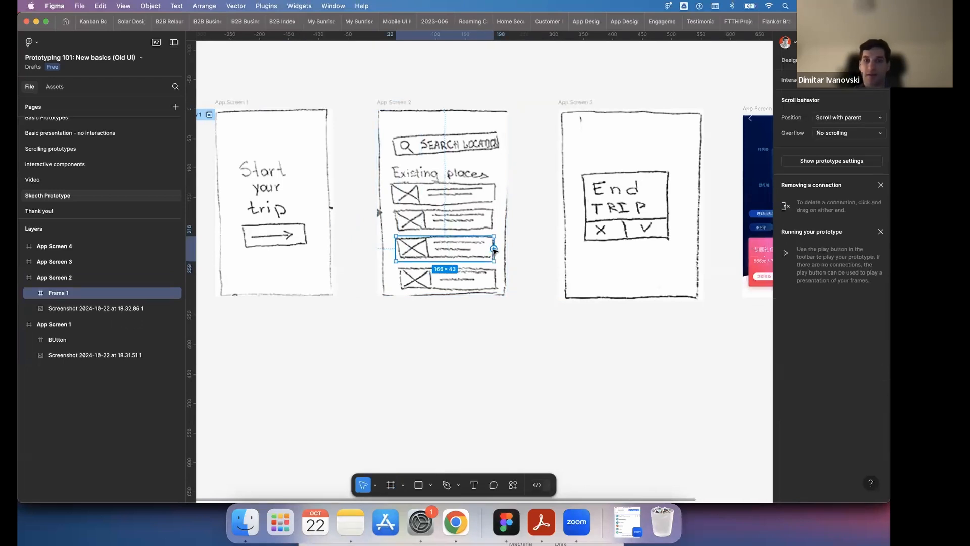
- Connect the frame over the third place entry to App Screen 3 with On click, Navigate to and Instant animation
{"action": "left_click_drag", "start_coordinate": [494, 250], "coordinate": [591, 258]}
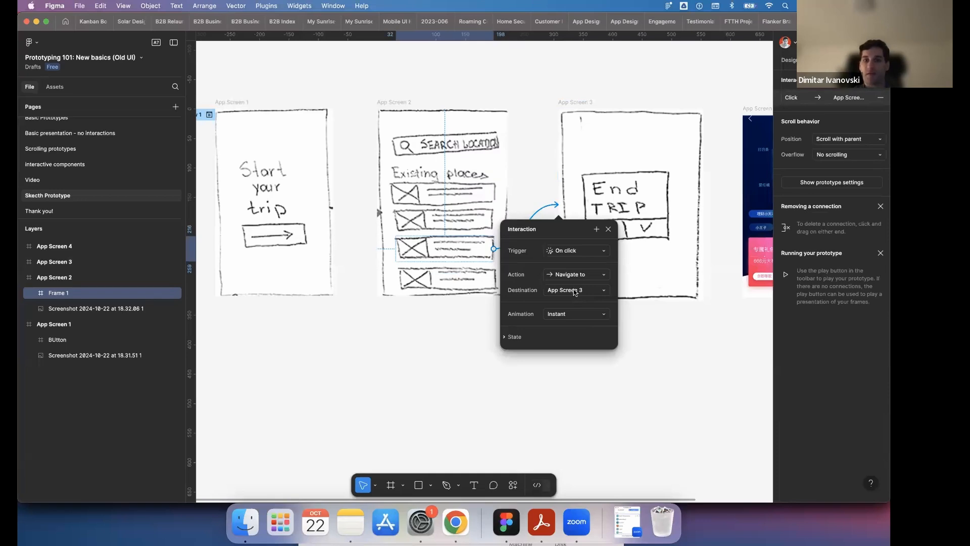
{"action": "left_click", "coordinate": [572, 314]}
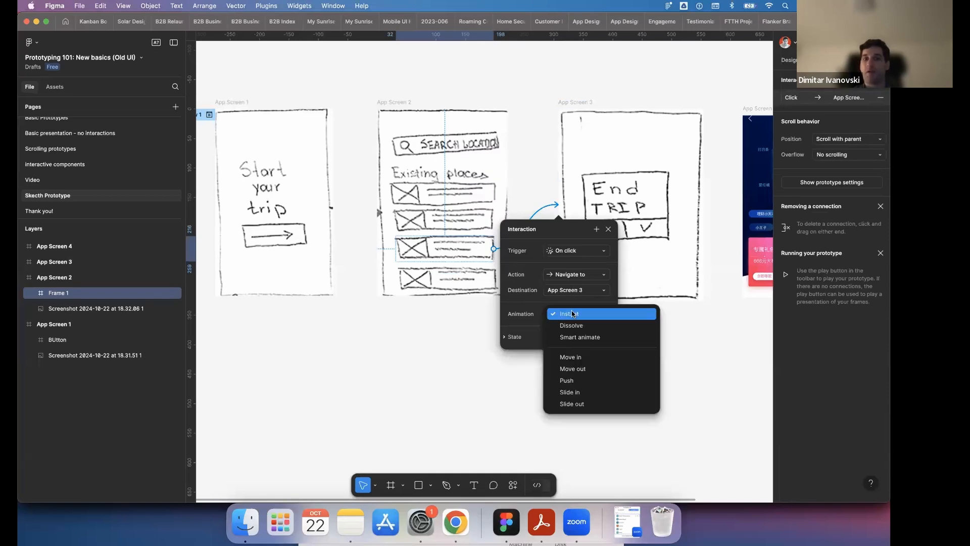
{"action": "left_click", "coordinate": [573, 314]}
{"action": "left_click", "coordinate": [657, 344]}
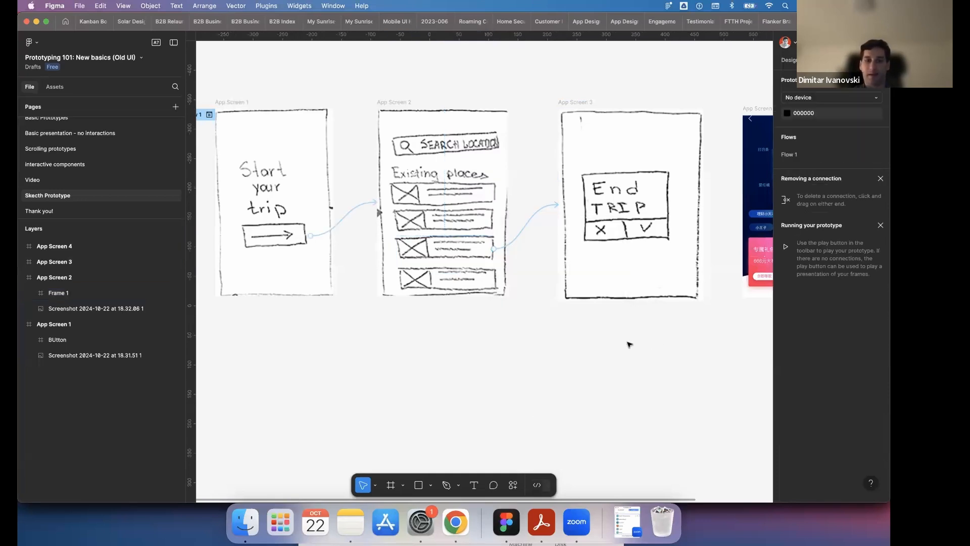
- Draw a frame of about 77 × 34 over the checkmark button on App Screen 3 and connect it to App Screen 4 on click
{"action": "scroll", "coordinate": [623, 342], "scroll_direction": "right", "scroll_amount": 3}
{"action": "left_click", "coordinate": [508, 104]}
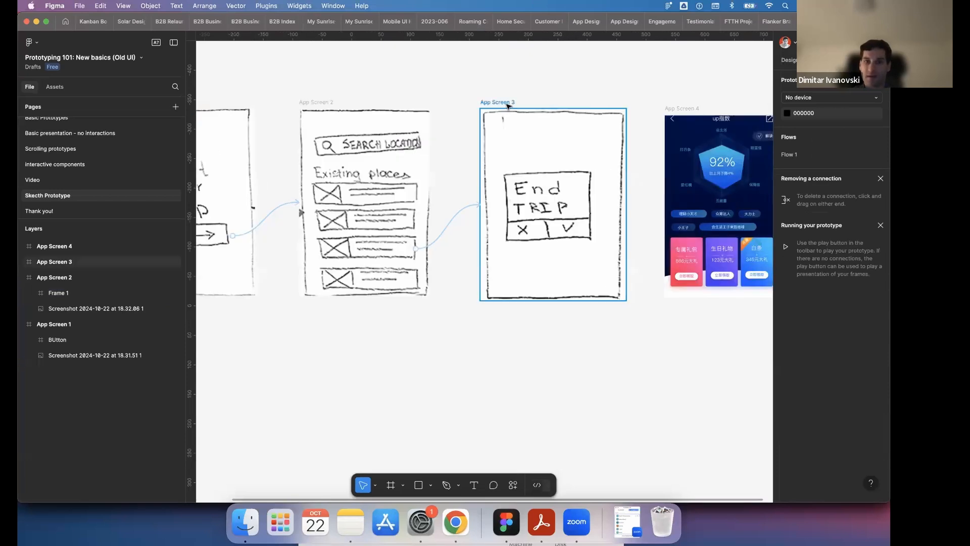
{"action": "left_click", "coordinate": [508, 105]}
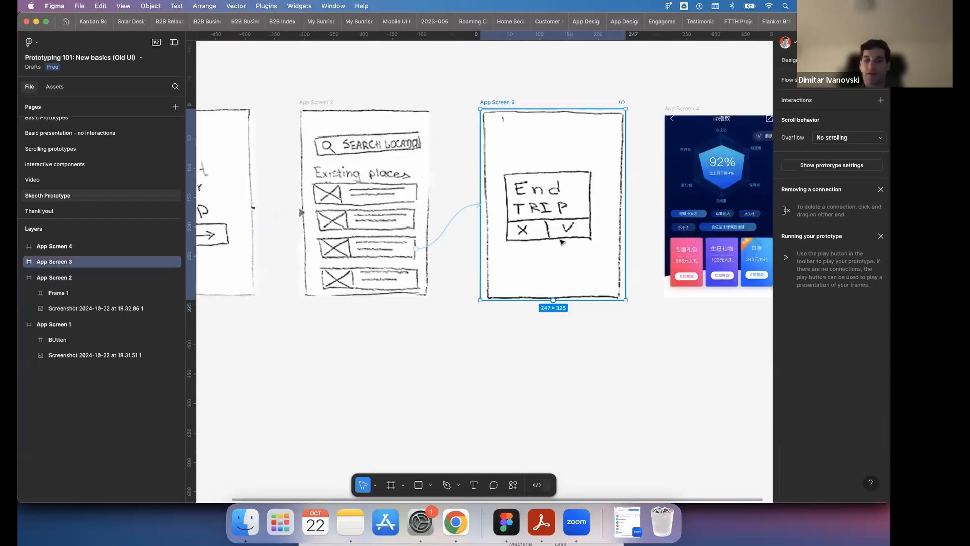
{"action": "left_click", "coordinate": [392, 487]}
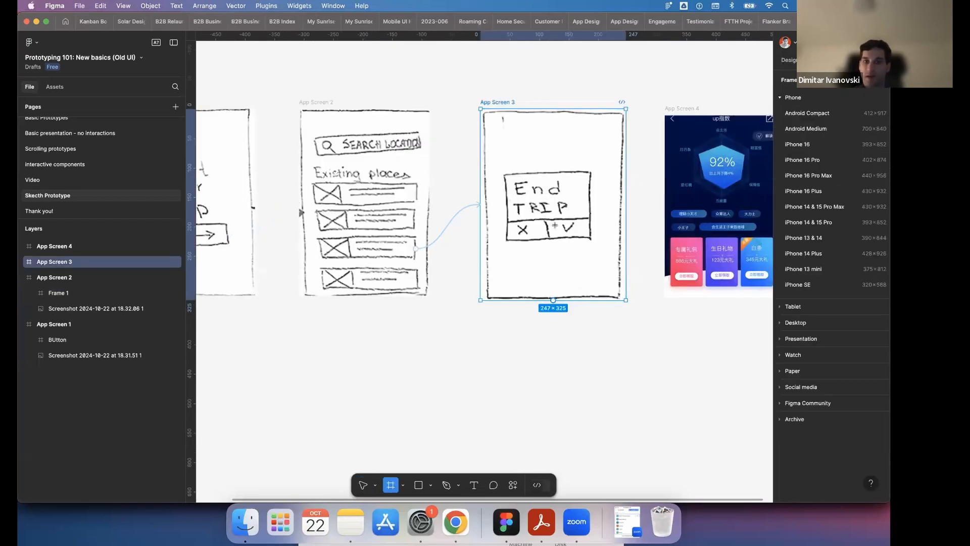
{"action": "mouse_move", "coordinate": [546, 219]}
{"action": "left_mouse_down"}
{"action": "mouse_move", "coordinate": [591, 239]}
{"action": "mouse_move", "coordinate": [640, 206]}
{"action": "mouse_move", "coordinate": [671, 196]}
{"action": "mouse_move", "coordinate": [673, 206]}
{"action": "left_mouse_up"}
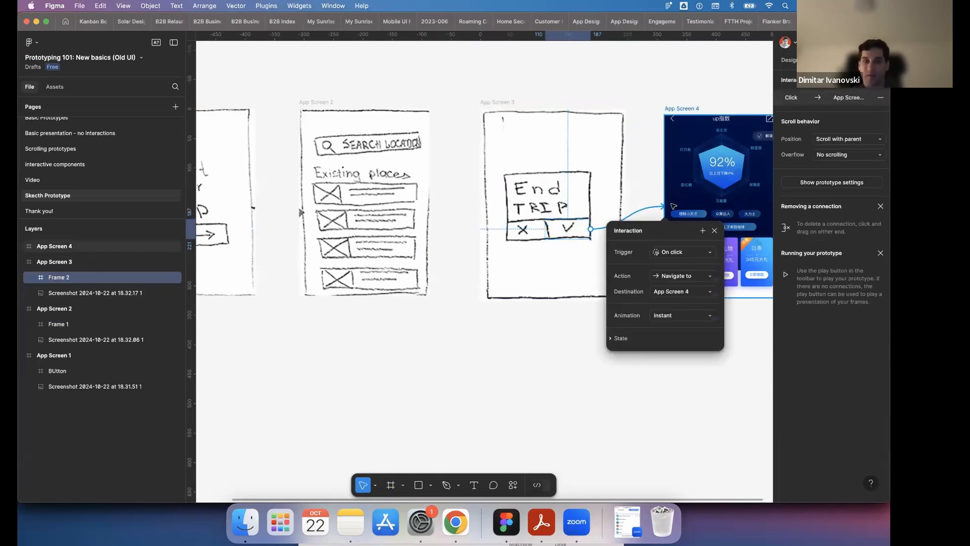
{"action": "left_click", "coordinate": [542, 344]}
- Draw a frame over the purple middle card on App Screen 4 and connect it back to App Screen 1 on click
{"action": "scroll", "coordinate": [541, 340], "scroll_direction": "right", "scroll_amount": 3}
{"action": "left_click", "coordinate": [602, 108]}
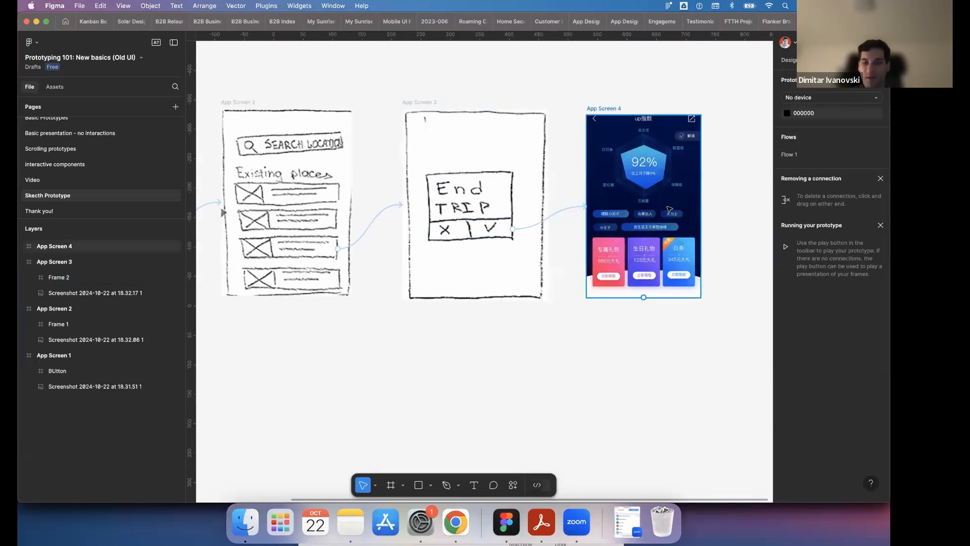
{"action": "left_click", "coordinate": [602, 109]}
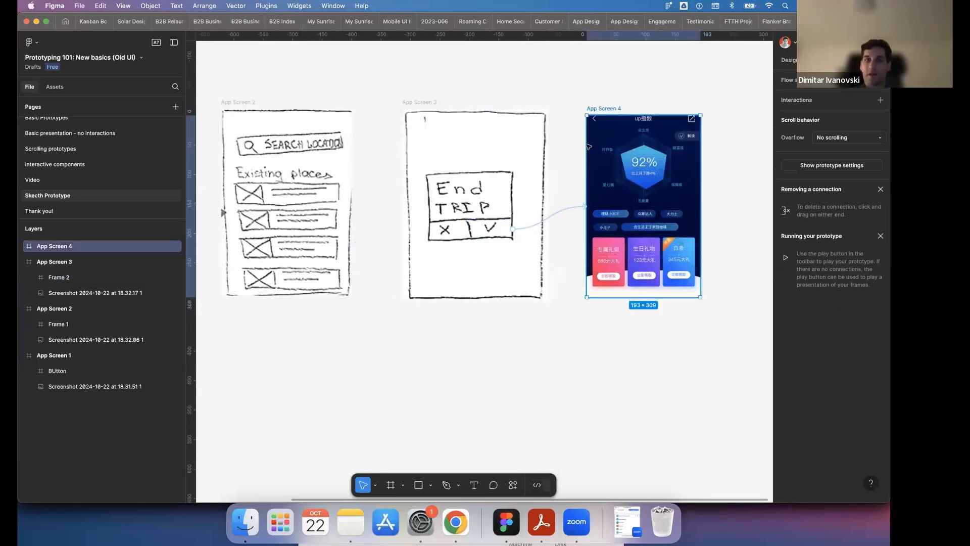
{"action": "left_click", "coordinate": [390, 486]}
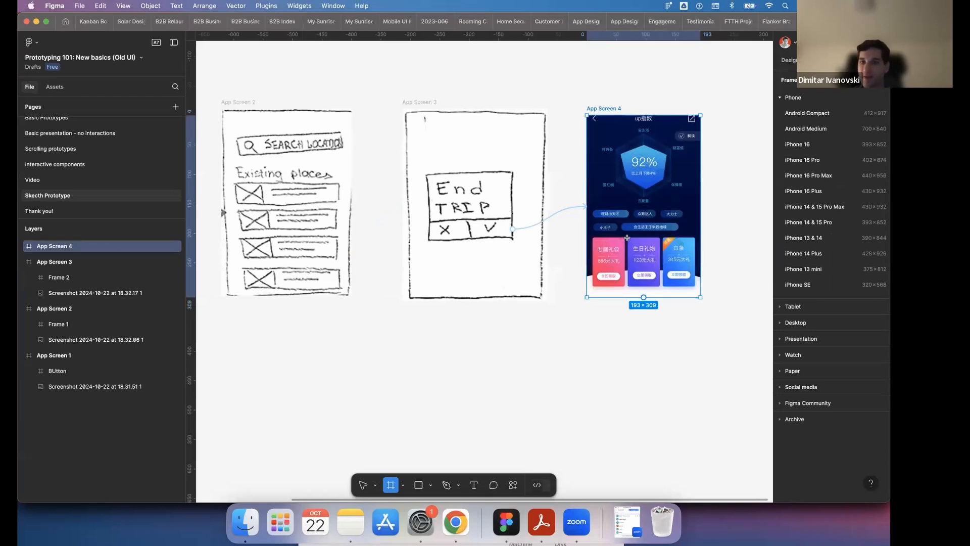
{"action": "mouse_move", "coordinate": [629, 235]}
{"action": "left_mouse_down"}
{"action": "mouse_move", "coordinate": [657, 285]}
{"action": "mouse_move", "coordinate": [202, 211]}
{"action": "mouse_move", "coordinate": [22, 207]}
{"action": "mouse_move", "coordinate": [350, 212]}
{"action": "left_mouse_up"}
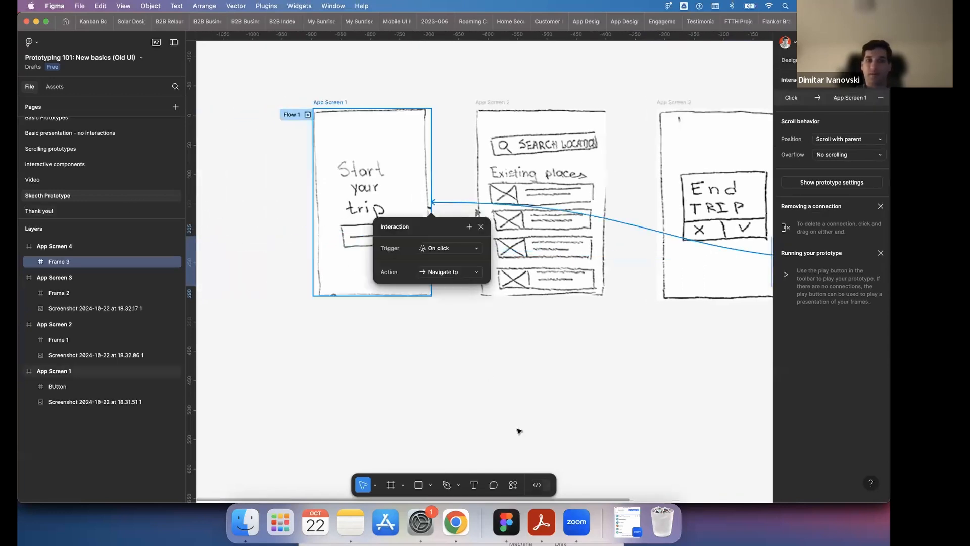
{"action": "left_click", "coordinate": [587, 388]}
{"action": "scroll", "coordinate": [525, 381], "scroll_direction": "down", "scroll_amount": 5}
{"action": "scroll", "coordinate": [504, 370], "scroll_direction": "right", "scroll_amount": 3}
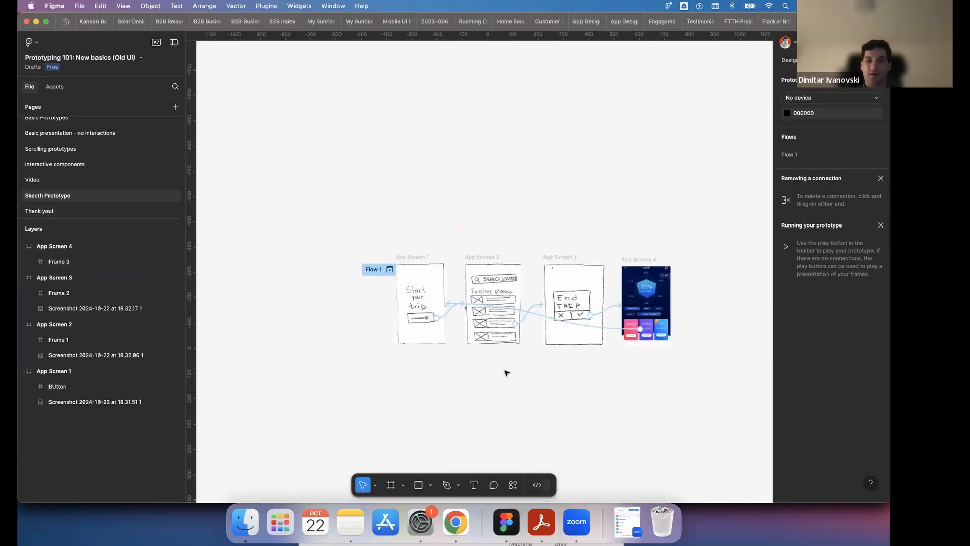
- Start the Flow 1 preview from App Screen 1 and open it as a full presentation in its own tab
{"action": "scroll", "coordinate": [465, 328], "scroll_direction": "down", "scroll_amount": 3}
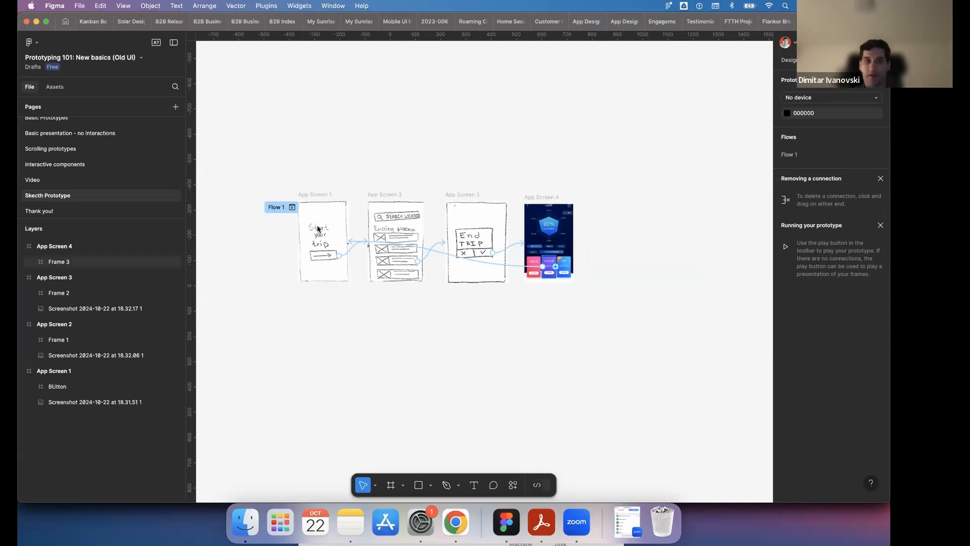
{"action": "scroll", "coordinate": [281, 205], "scroll_direction": "up", "scroll_amount": 5}
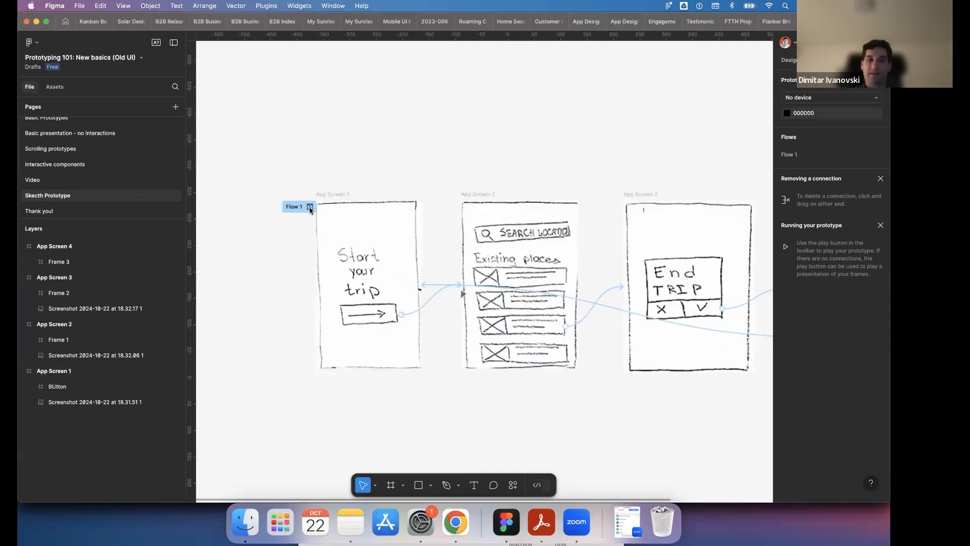
{"action": "left_click", "coordinate": [311, 207]}
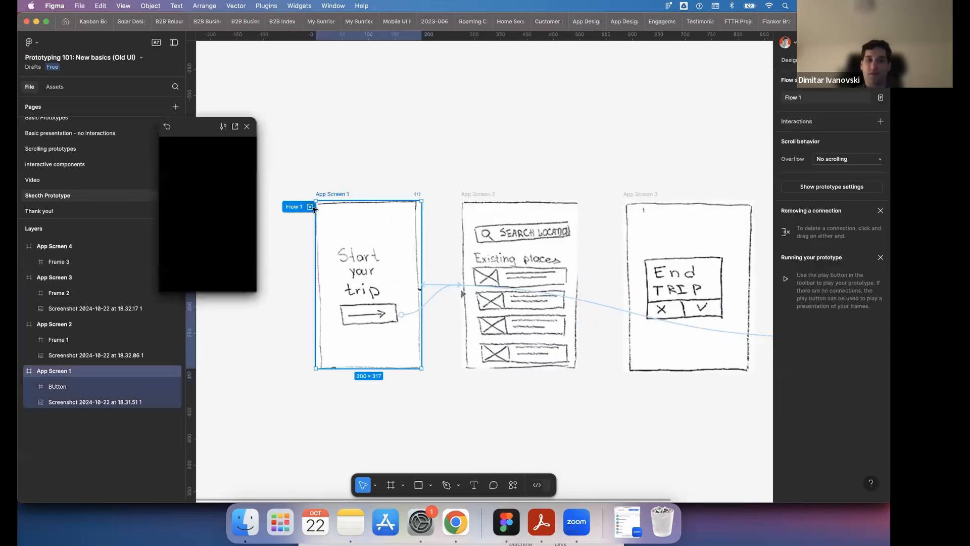
{"action": "left_click", "coordinate": [236, 127]}
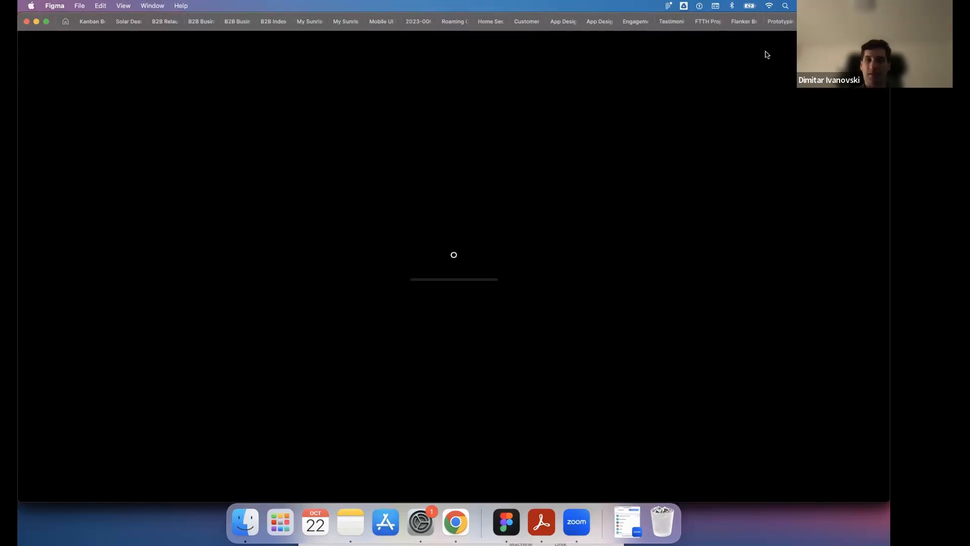
{"action": "left_click", "coordinate": [558, 252]}
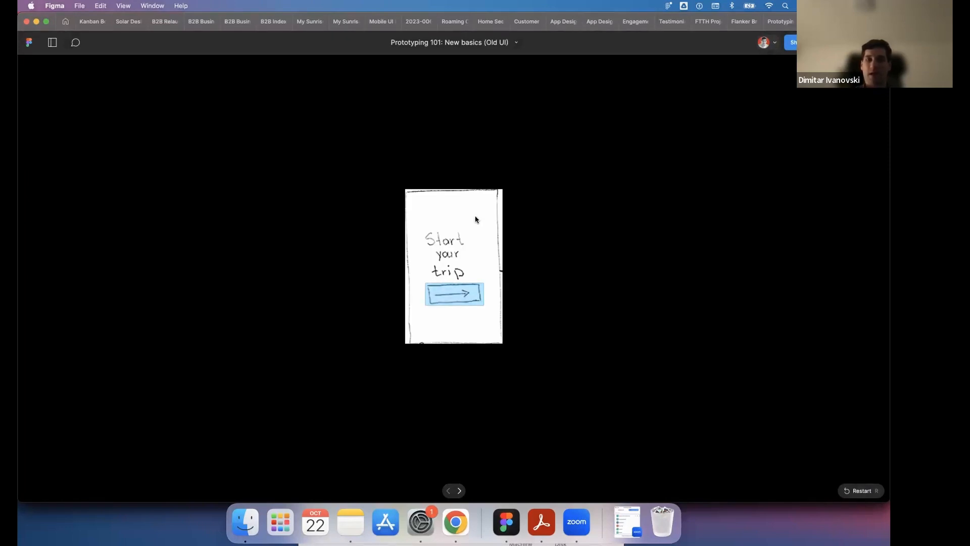
- Play the prototype through the arrow button, third place entry, checkmark and purple card back to the start, and close the presentation
{"action": "left_click", "coordinate": [458, 299]}
{"action": "left_click", "coordinate": [458, 295]}
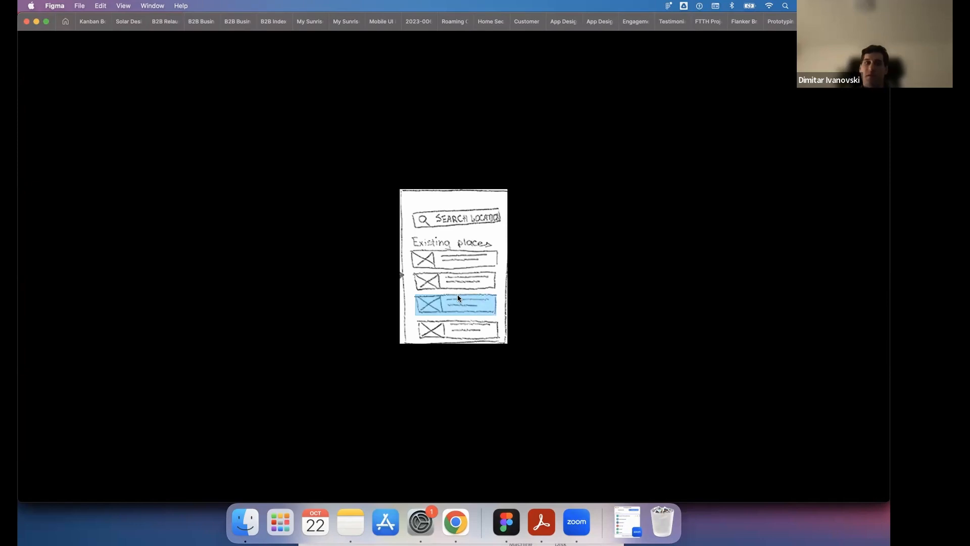
{"action": "left_click", "coordinate": [466, 216]}
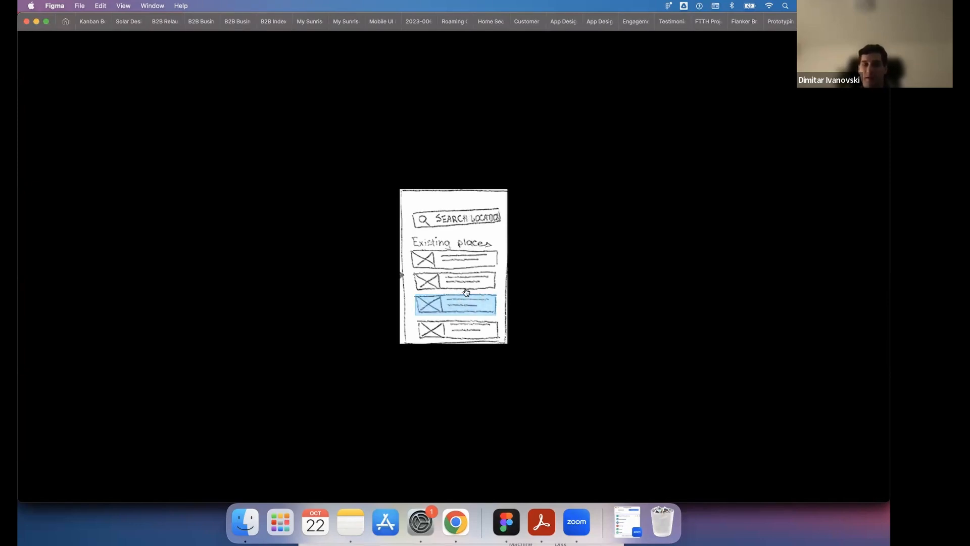
{"action": "left_click", "coordinate": [463, 307]}
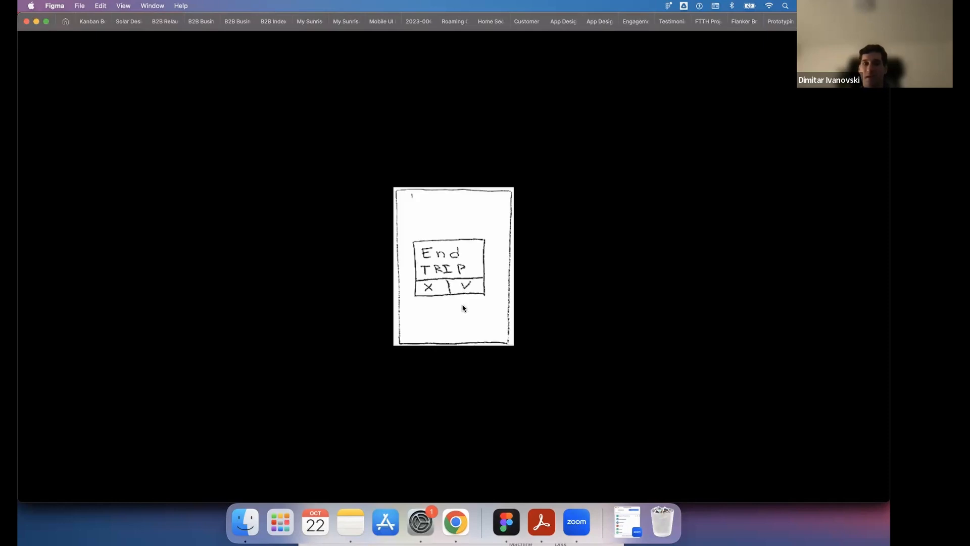
{"action": "left_click", "coordinate": [463, 307]}
{"action": "left_click", "coordinate": [463, 307]}
{"action": "left_click", "coordinate": [465, 289]}
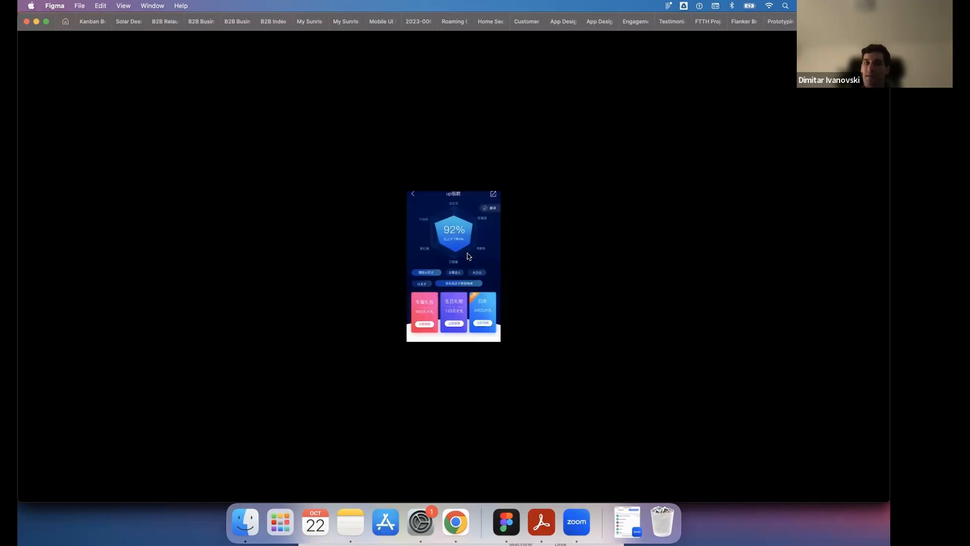
{"action": "left_click", "coordinate": [470, 253]}
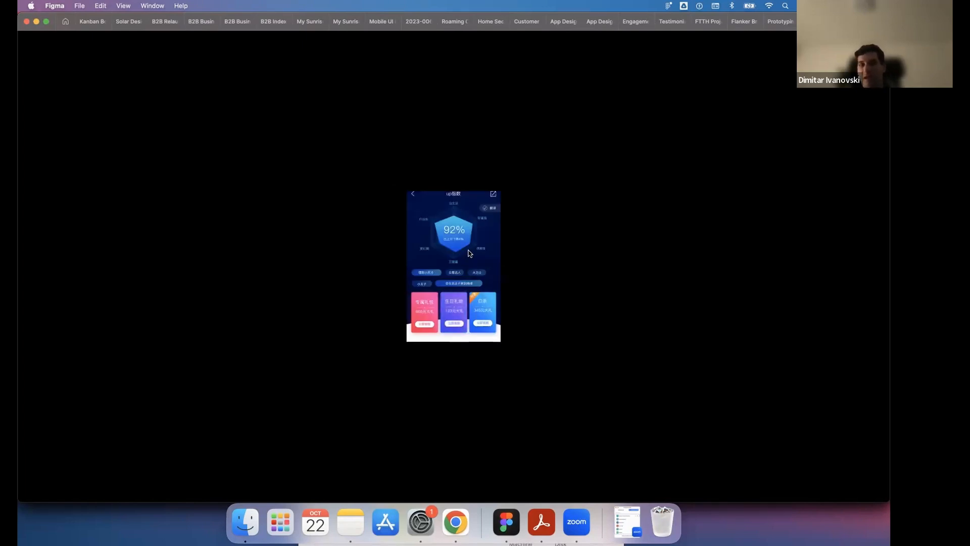
{"action": "left_click", "coordinate": [470, 253]}
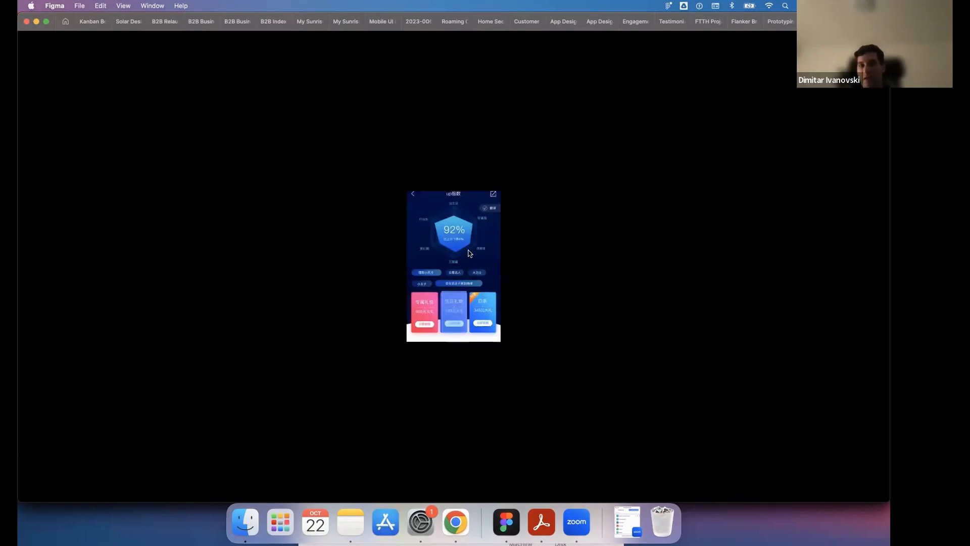
{"action": "left_click", "coordinate": [458, 301]}
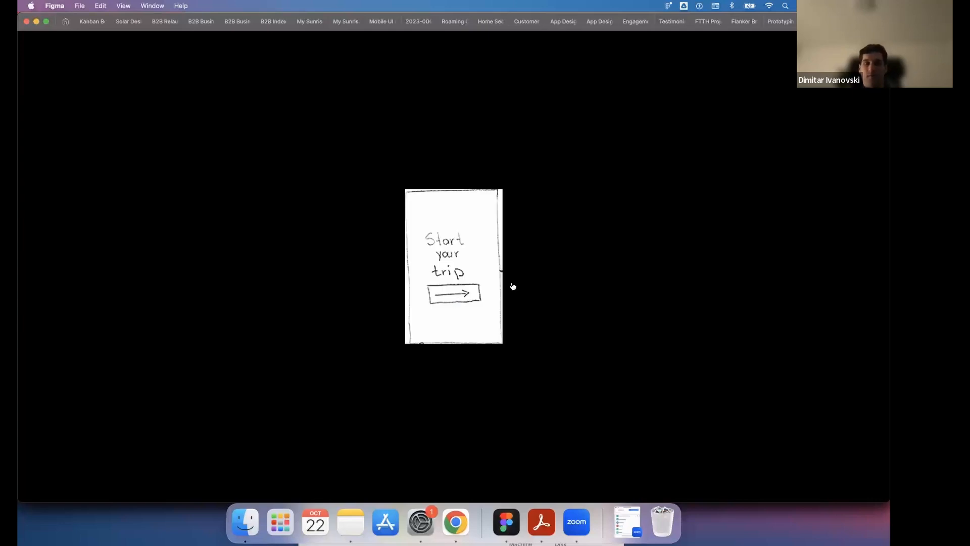
{"action": "key", "text": "super+w"}
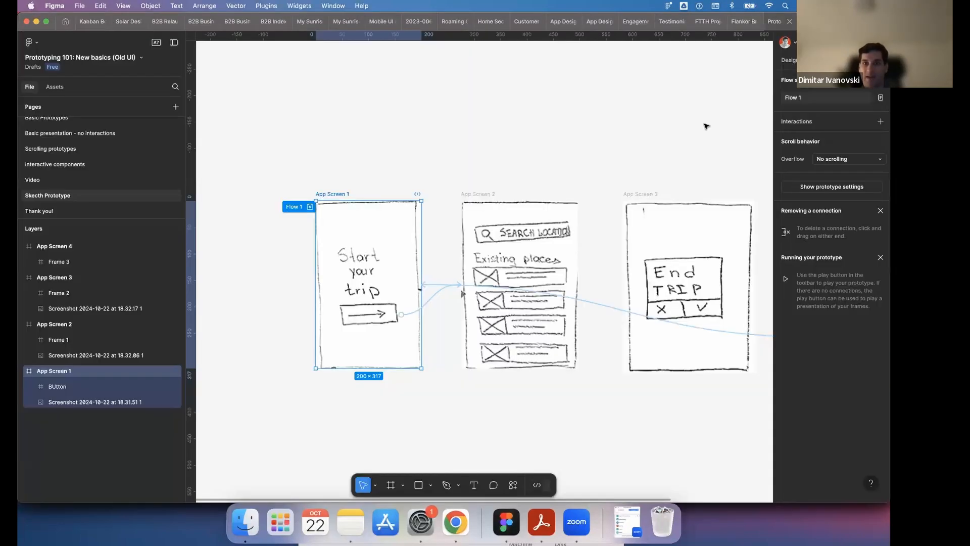
- Switch to Chrome, capture the All trips screen from the trip tracker sketch, and place the screenshot on the Figma canvas below the app screens
{"action": "left_click", "coordinate": [576, 151]}
{"action": "scroll", "coordinate": [580, 154], "scroll_direction": "down", "scroll_amount": 5}
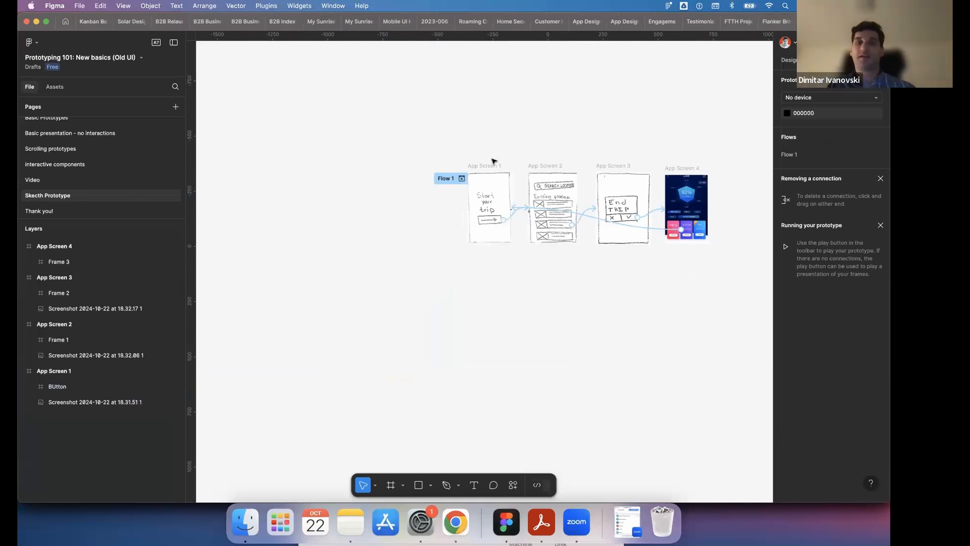
{"action": "left_click", "coordinate": [456, 521]}
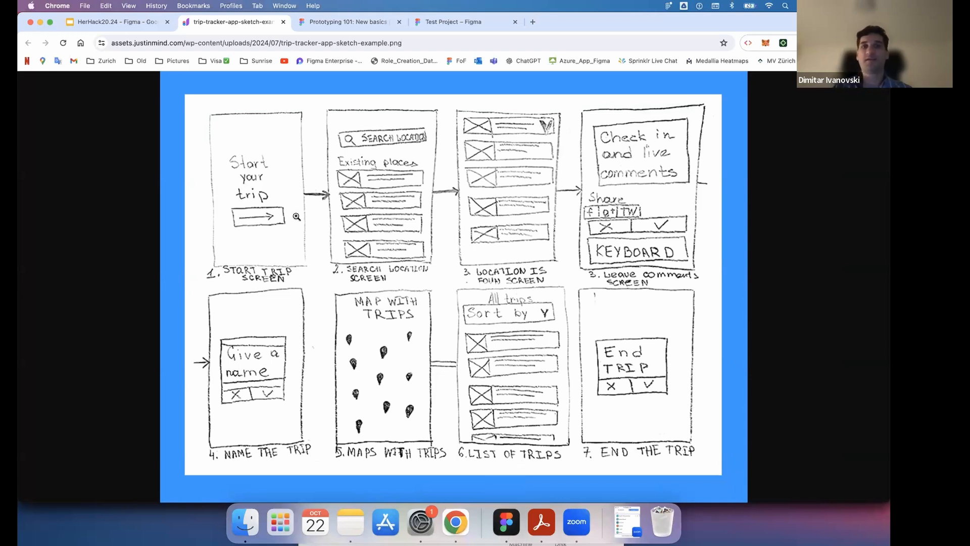
{"action": "left_click", "coordinate": [506, 523]}
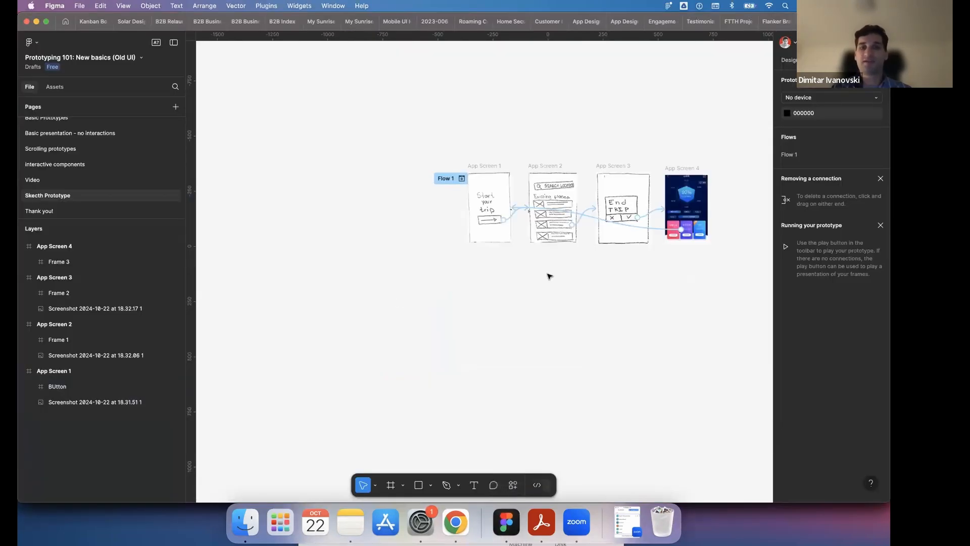
{"action": "scroll", "coordinate": [480, 275], "scroll_direction": "right", "scroll_amount": 5}
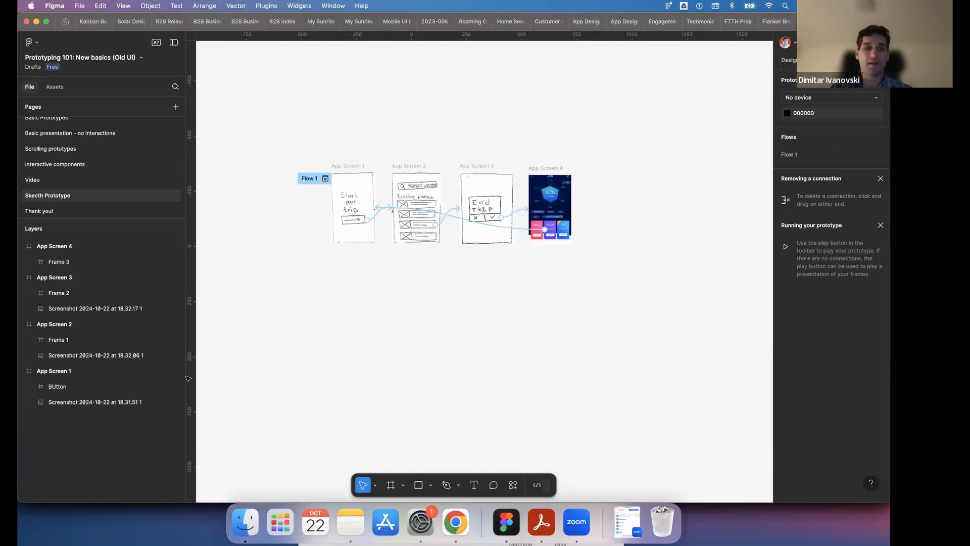
{"action": "left_click", "coordinate": [456, 523]}
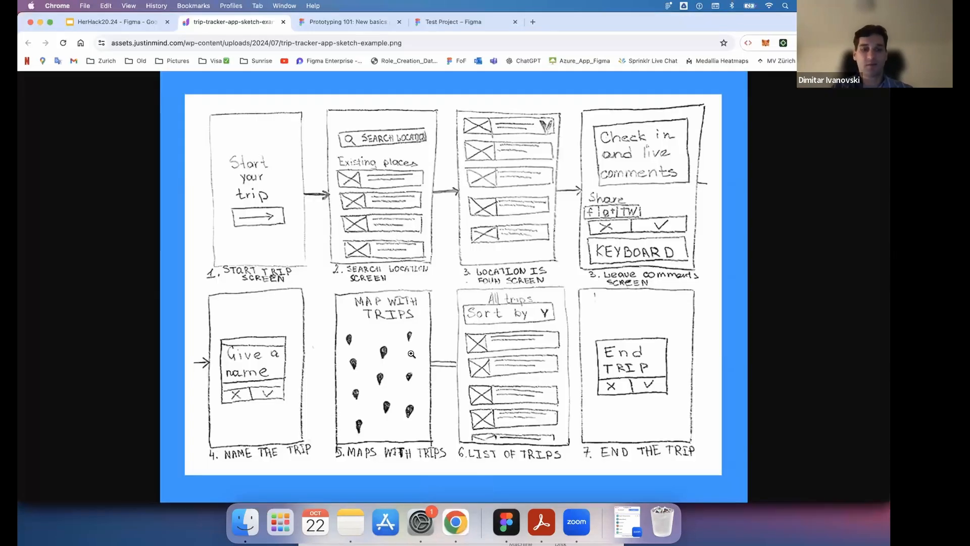
{"action": "left_click_drag", "start_coordinate": [457, 282], "coordinate": [575, 457]}
{"action": "left_click", "coordinate": [507, 523]}
{"action": "left_click_drag", "start_coordinate": [852, 499], "coordinate": [528, 356]}
{"action": "scroll", "coordinate": [527, 351], "scroll_direction": "up", "scroll_amount": 5}
{"action": "left_click", "coordinate": [629, 256]}
{"action": "left_click", "coordinate": [528, 317]}
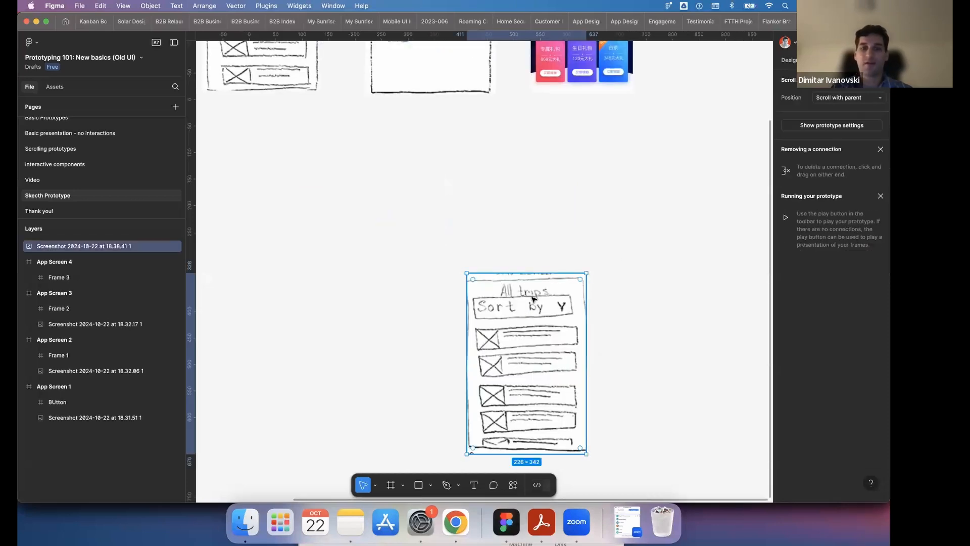
- Wrap the All trips screenshot in its own frame and move that frame directly below App Screen 3
{"action": "scroll", "coordinate": [528, 313], "scroll_direction": "down", "scroll_amount": 5}
{"action": "right_click", "coordinate": [515, 201]}
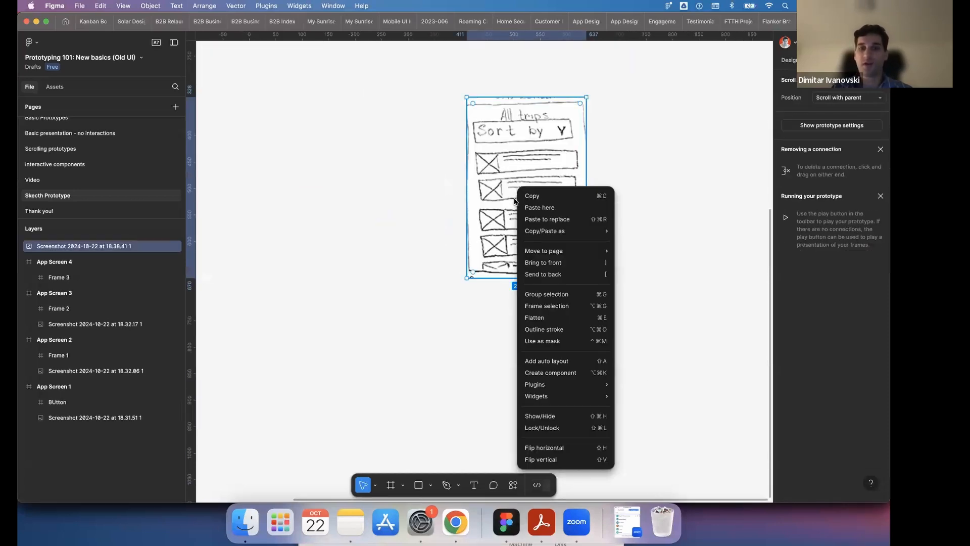
{"action": "left_click", "coordinate": [560, 306]}
{"action": "scroll", "coordinate": [565, 274], "scroll_direction": "down", "scroll_amount": 3}
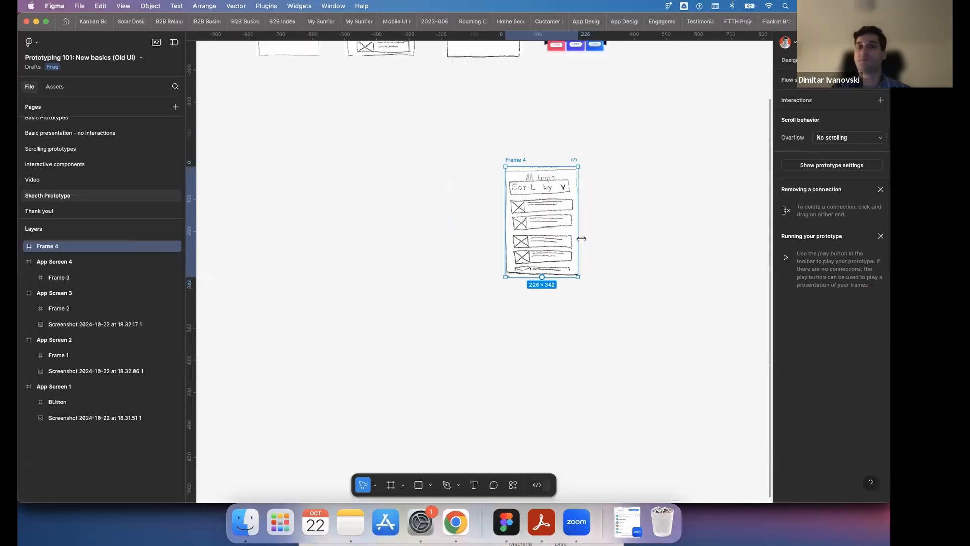
{"action": "scroll", "coordinate": [605, 215], "scroll_direction": "up", "scroll_amount": 3}
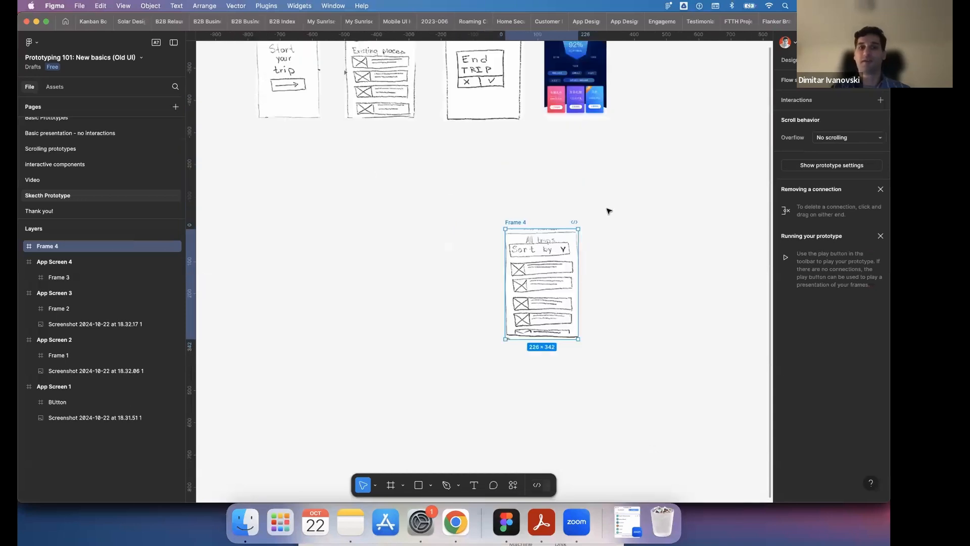
{"action": "left_click", "coordinate": [608, 209]}
{"action": "left_click", "coordinate": [526, 262]}
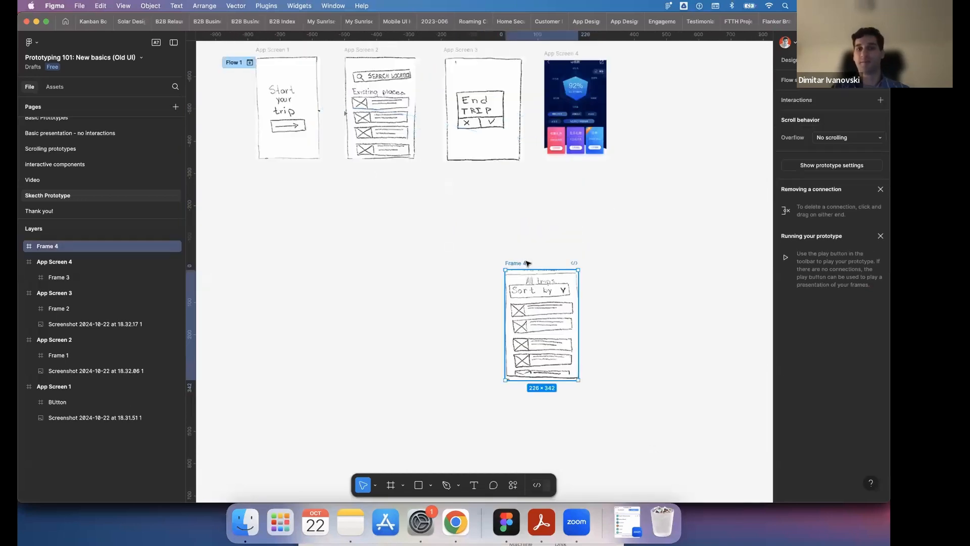
{"action": "left_click_drag", "start_coordinate": [526, 262], "coordinate": [462, 256]}
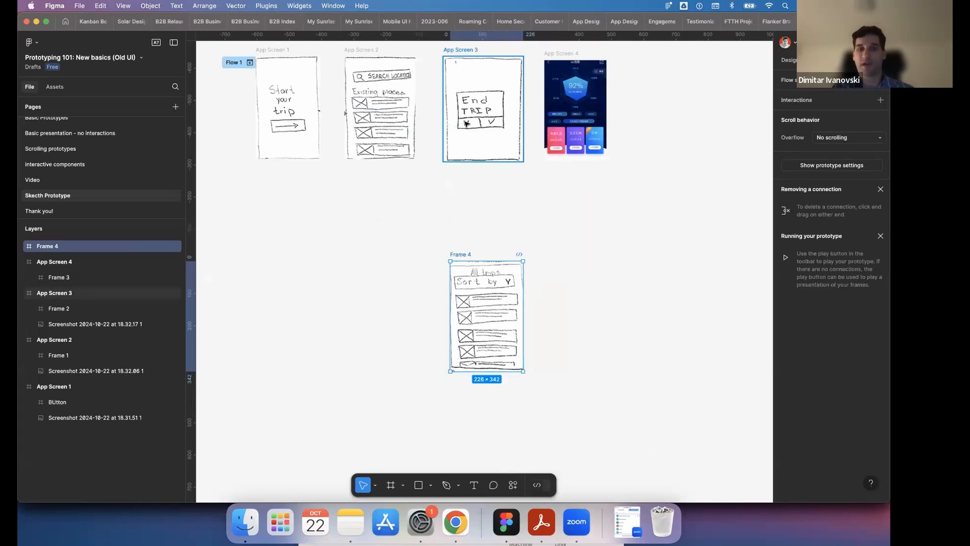
{"action": "scroll", "coordinate": [467, 126], "scroll_direction": "up", "scroll_amount": 1}
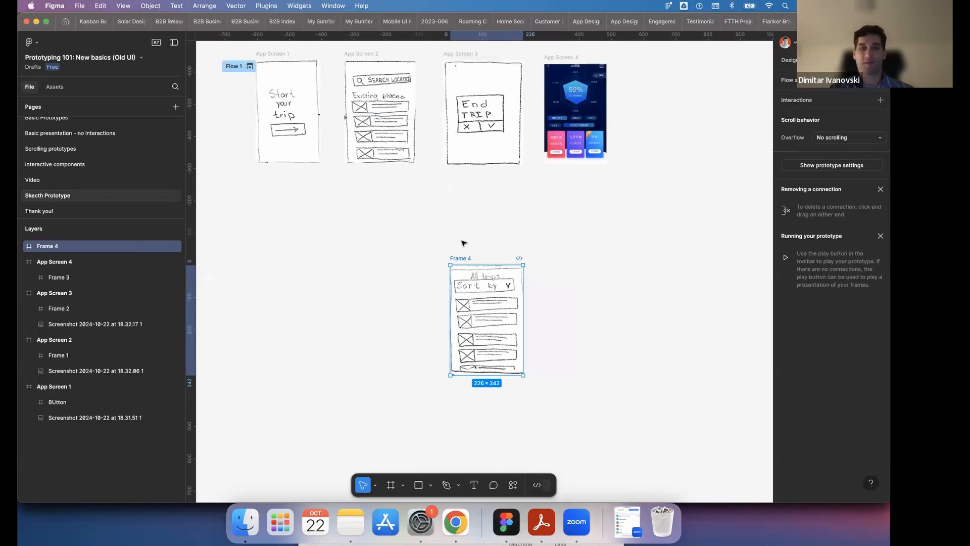
- Draw a frame over the X button on App Screen 3 and connect it to the All trips frame on click
{"action": "left_click", "coordinate": [477, 226]}
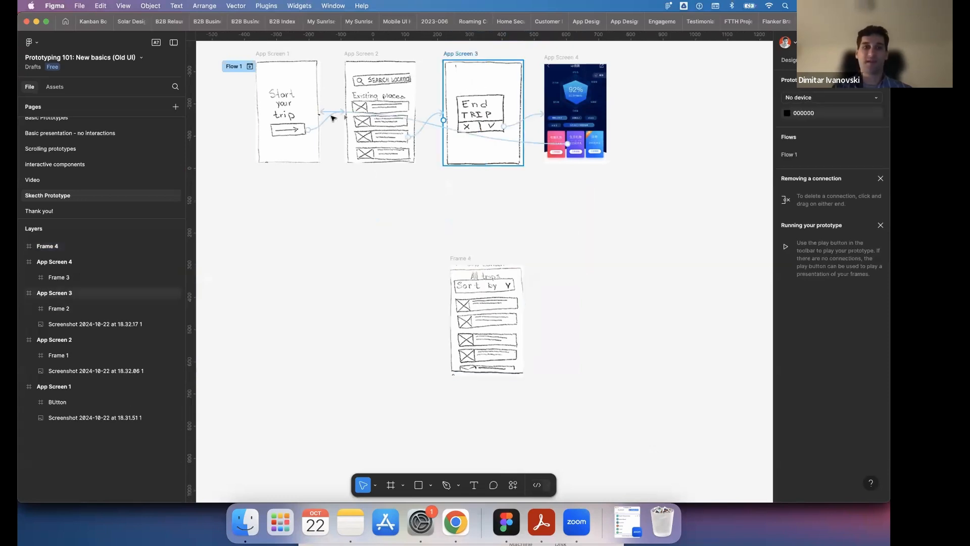
{"action": "left_click", "coordinate": [460, 53]}
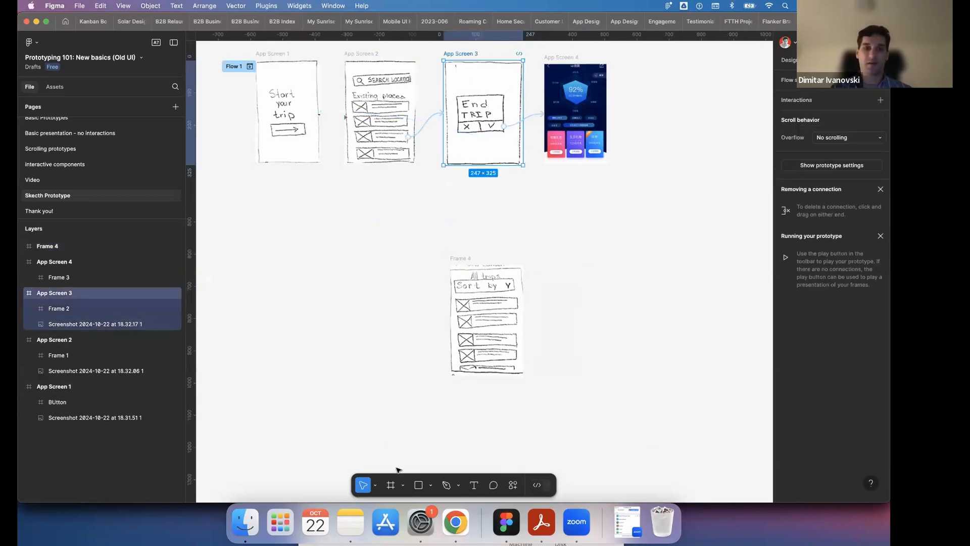
{"action": "left_click", "coordinate": [391, 486]}
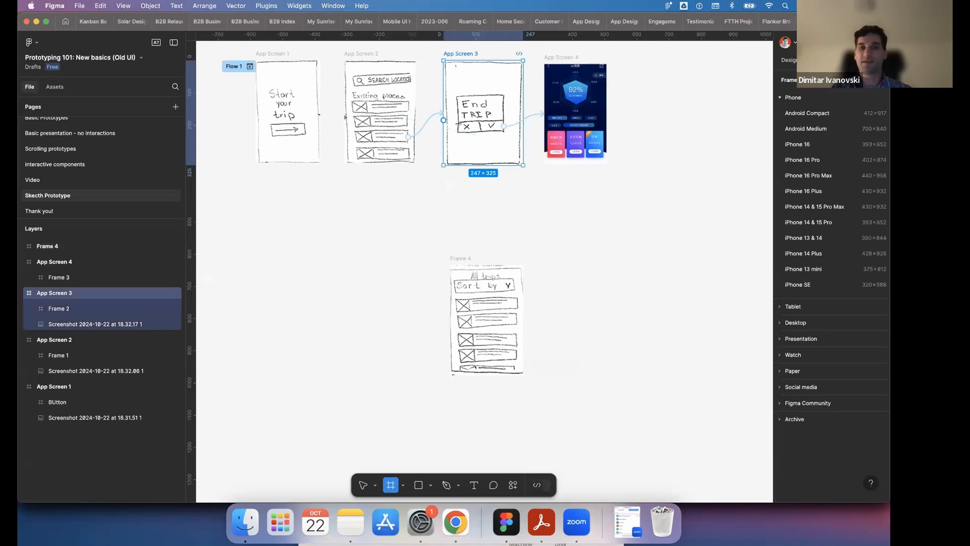
{"action": "mouse_move", "coordinate": [458, 119]}
{"action": "left_mouse_down"}
{"action": "mouse_move", "coordinate": [479, 136]}
{"action": "mouse_move", "coordinate": [485, 261]}
{"action": "left_mouse_up"}
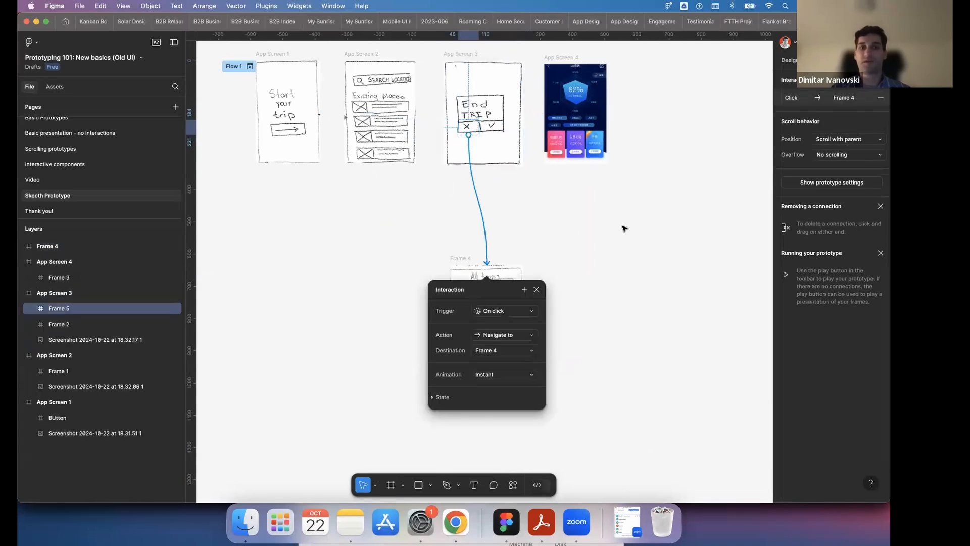
- Preview Flow 1 through the arrow, third place entry and X button to the All trips screen, and close the preview
{"action": "left_click", "coordinate": [250, 66]}
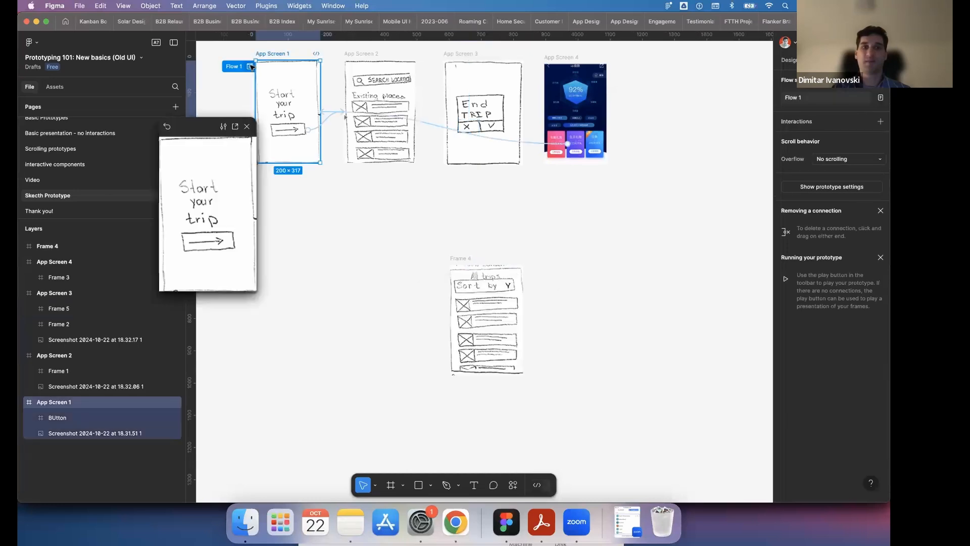
{"action": "left_click", "coordinate": [216, 241]}
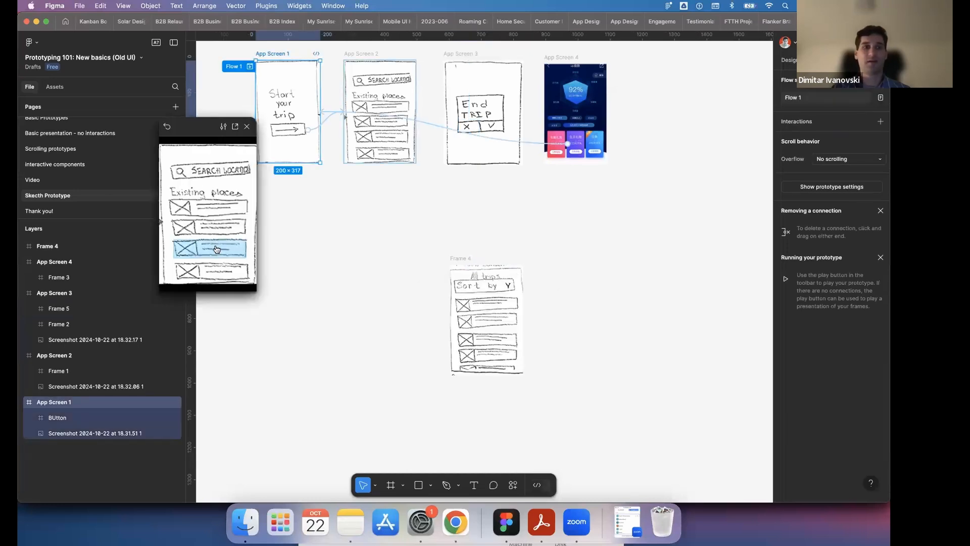
{"action": "left_click", "coordinate": [204, 240]}
{"action": "left_click", "coordinate": [192, 255]}
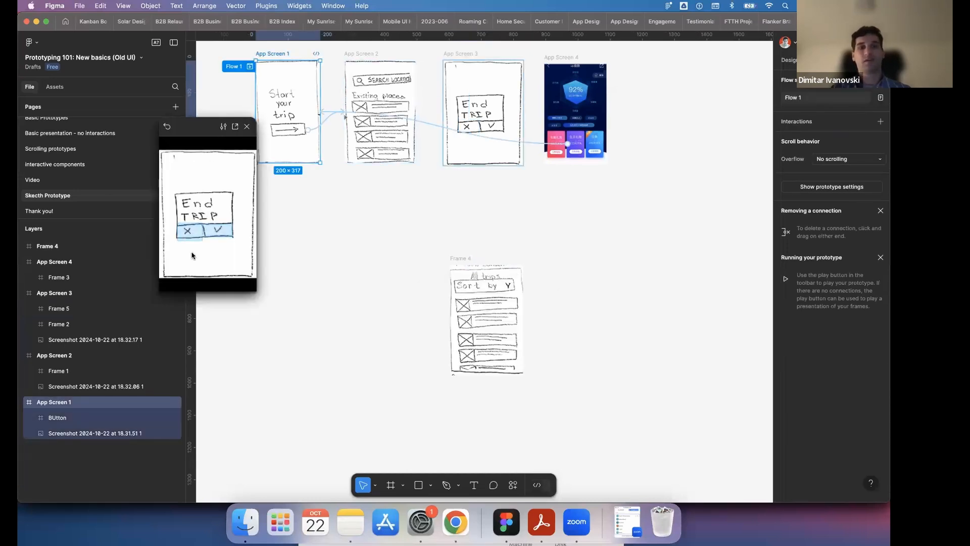
{"action": "left_click", "coordinate": [192, 256]}
{"action": "left_click", "coordinate": [194, 236]}
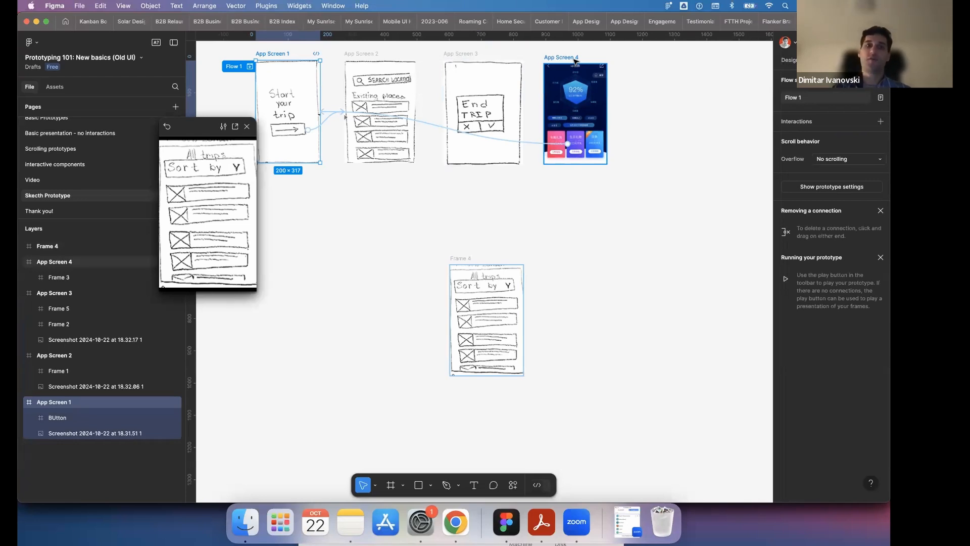
{"action": "left_click", "coordinate": [247, 129]}
{"action": "left_click", "coordinate": [360, 232]}
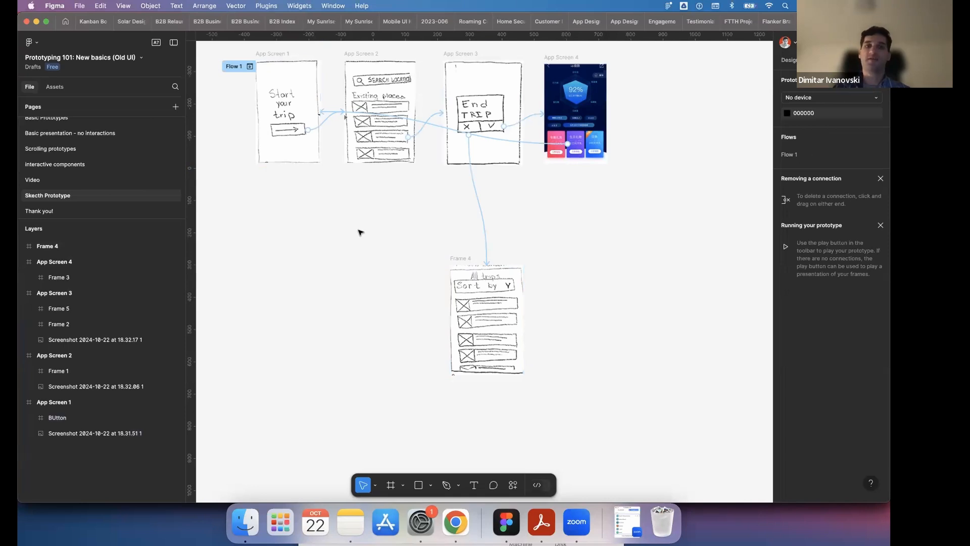
- Add a new page to the file after the Skecth Prototype page
{"action": "scroll", "coordinate": [360, 232], "scroll_direction": "up", "scroll_amount": 3}
{"action": "scroll", "coordinate": [360, 232], "scroll_direction": "left", "scroll_amount": 4}
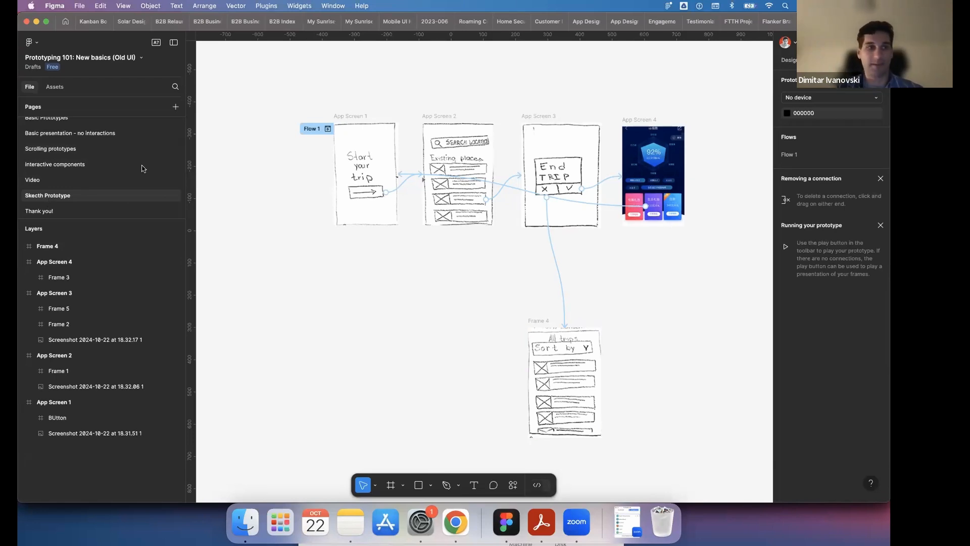
{"action": "left_click", "coordinate": [175, 107]}
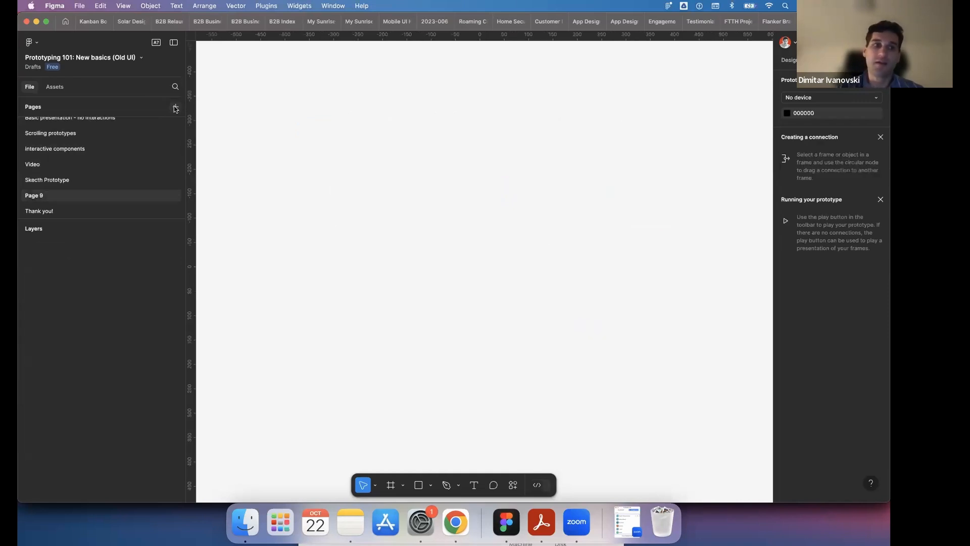
- Rename the newly added page as "Low fidelity Pototype"
{"action": "double_click", "coordinate": [39, 196]}
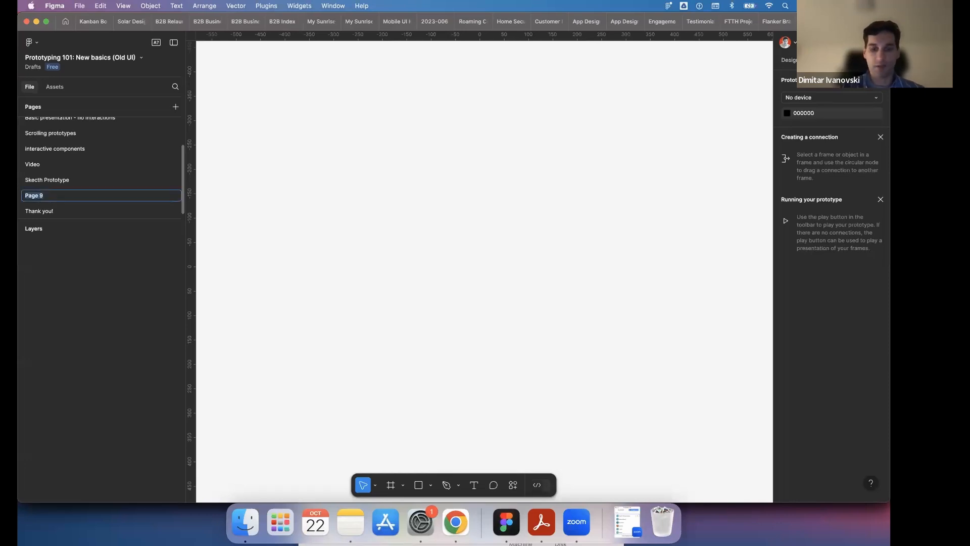
{"action": "type", "text": "Low fidelity Pototype"}
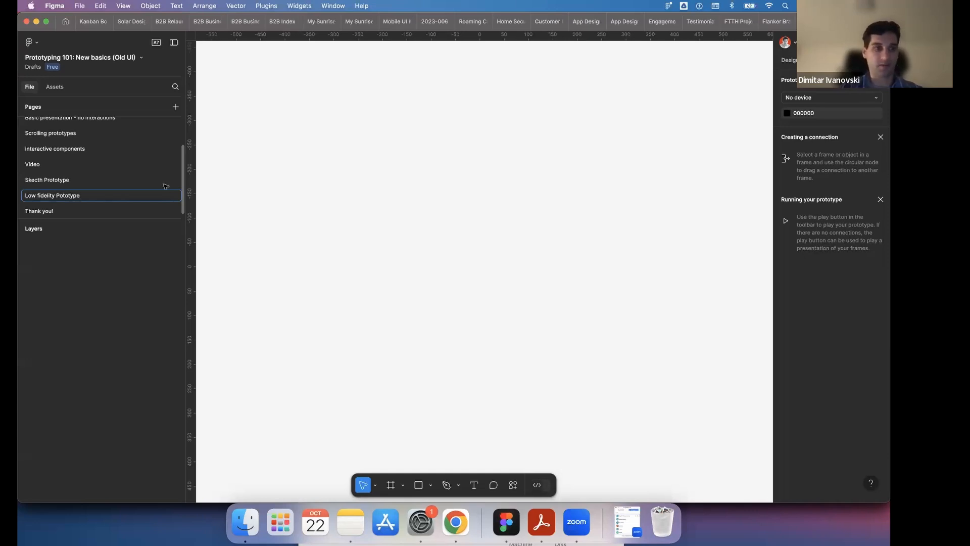
{"action": "left_click", "coordinate": [299, 173]}
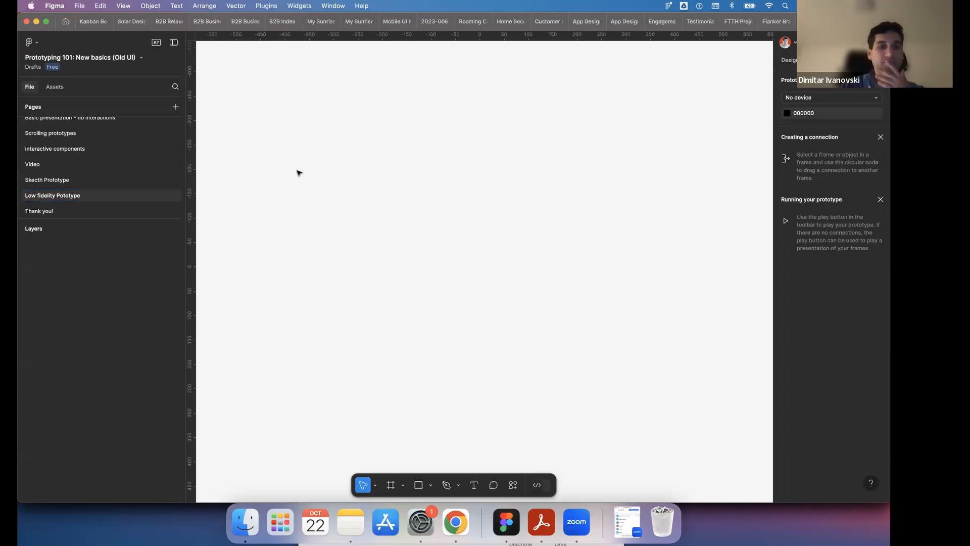
- Switch to the HerHack20.24 presentation in Chrome and show the "Low vs high fidelity prototypes" slide
{"action": "left_click", "coordinate": [456, 523]}
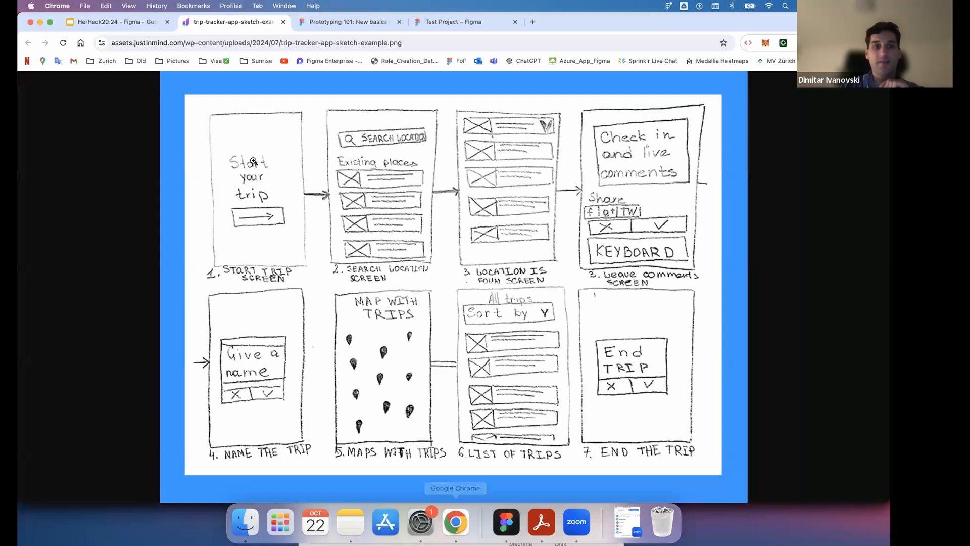
{"action": "left_click", "coordinate": [112, 22]}
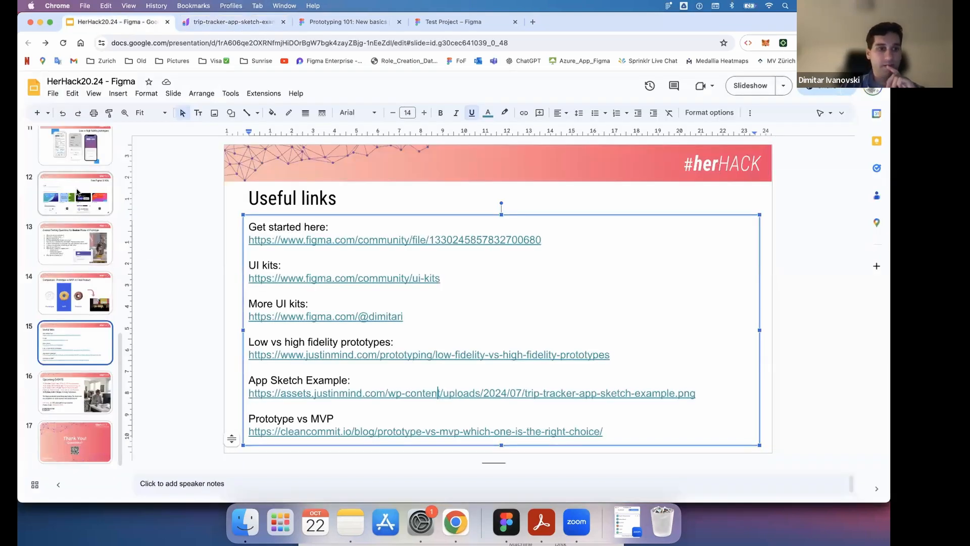
{"action": "left_click", "coordinate": [76, 146]}
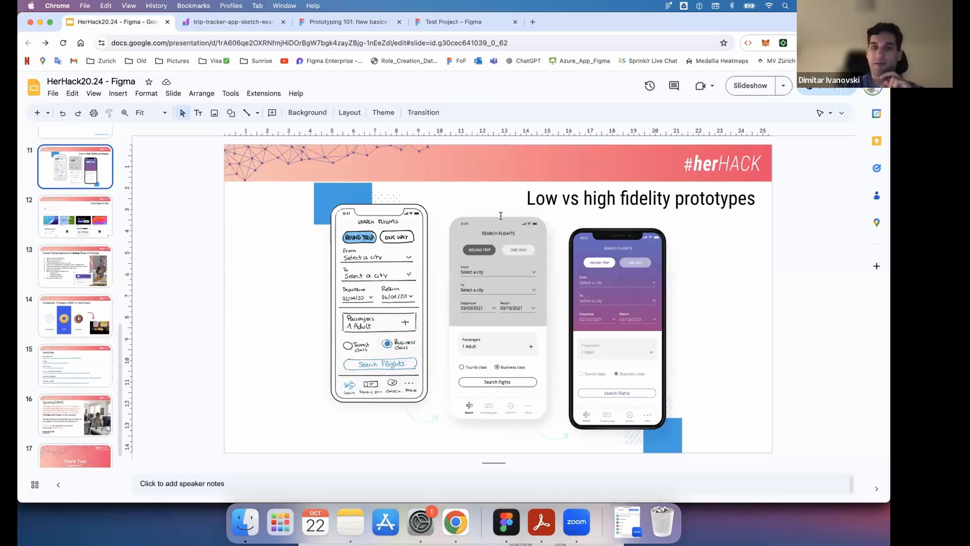
- Switch to Figma and browse the available asset libraries, including the Examples in the iOS 18 and iPadOS 18 kit
{"action": "left_click", "coordinate": [506, 521]}
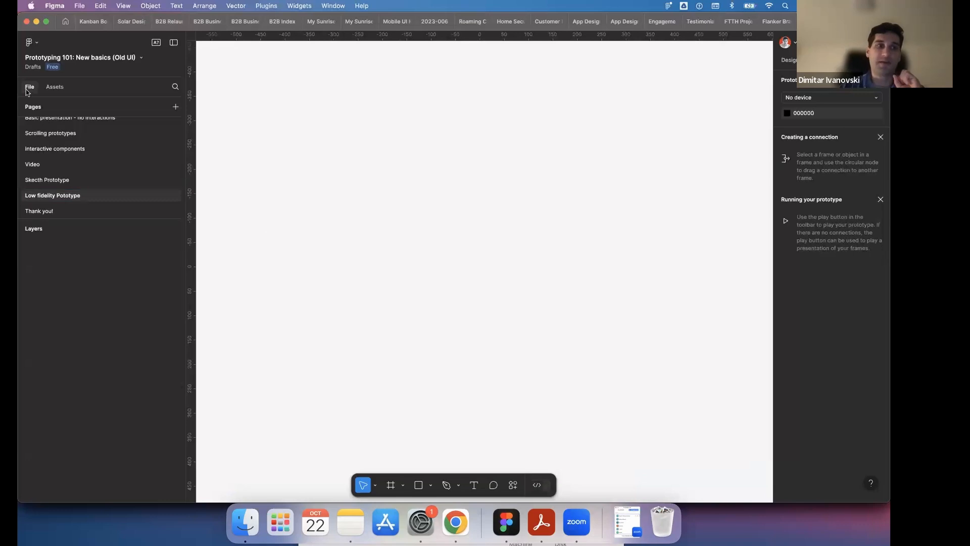
{"action": "left_click", "coordinate": [55, 87]}
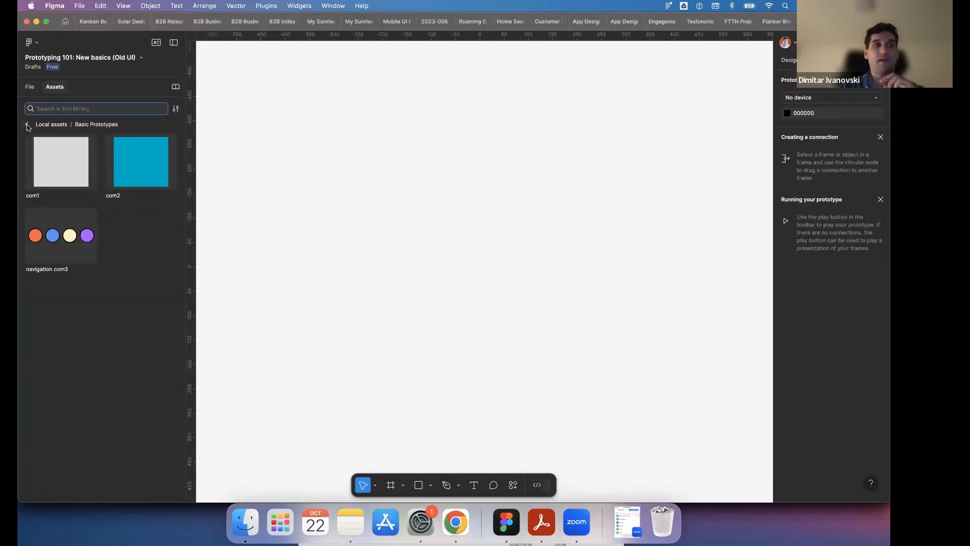
{"action": "left_click", "coordinate": [28, 127]}
{"action": "left_click", "coordinate": [28, 126]}
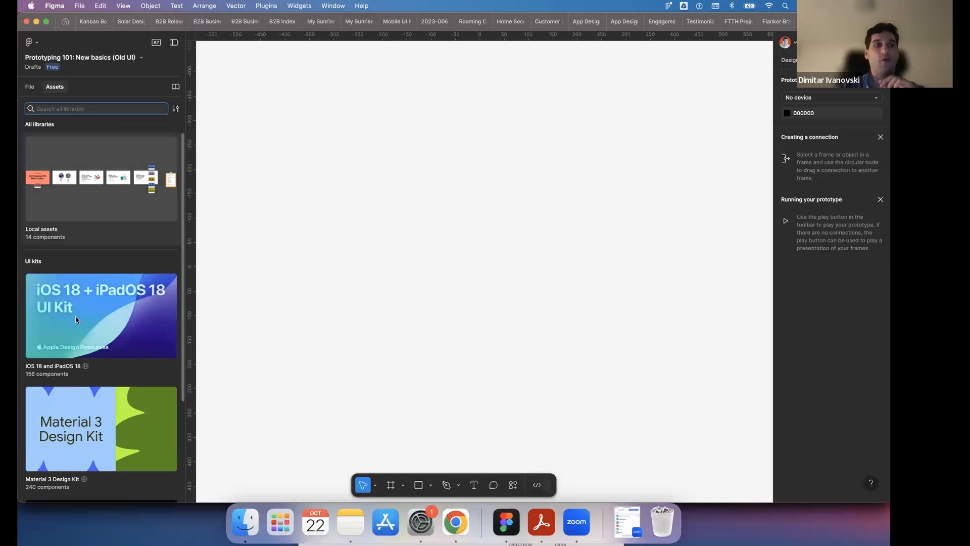
{"action": "scroll", "coordinate": [76, 318], "scroll_direction": "down", "scroll_amount": 5}
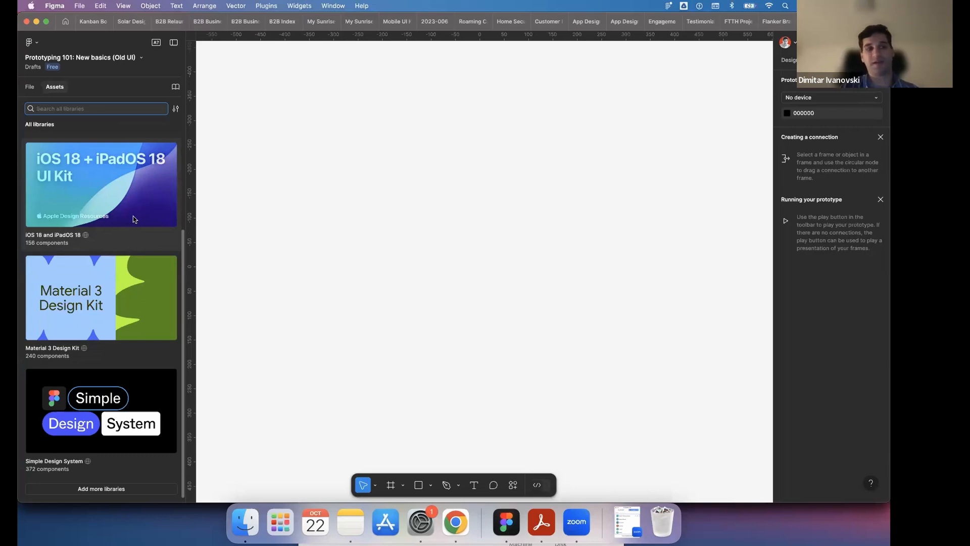
{"action": "left_click", "coordinate": [108, 183]}
{"action": "left_click", "coordinate": [109, 153]}
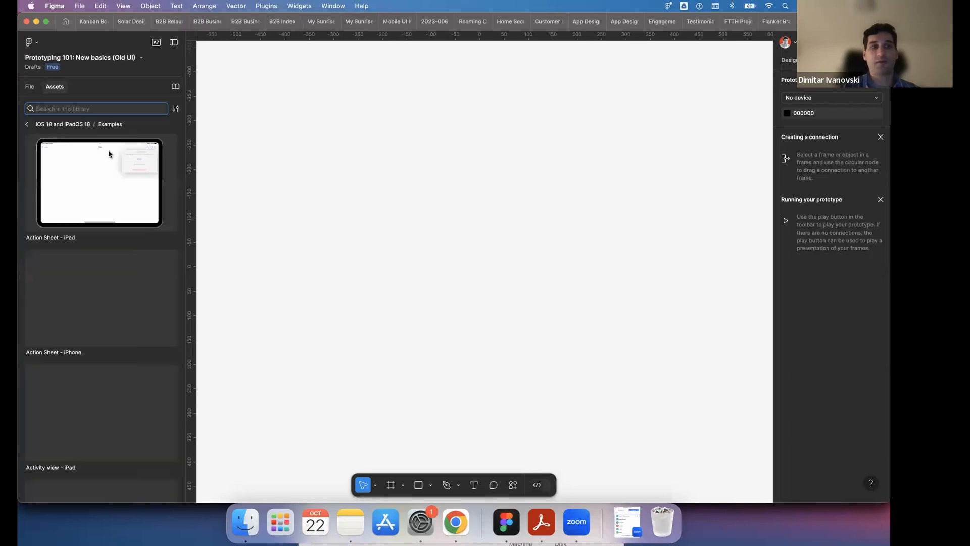
{"action": "left_click", "coordinate": [27, 125]}
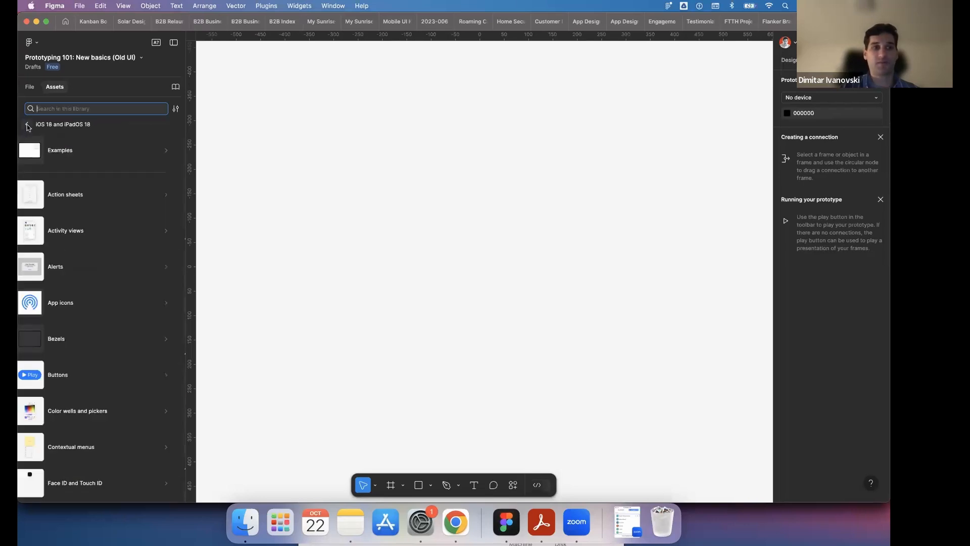
{"action": "left_click", "coordinate": [27, 125]}
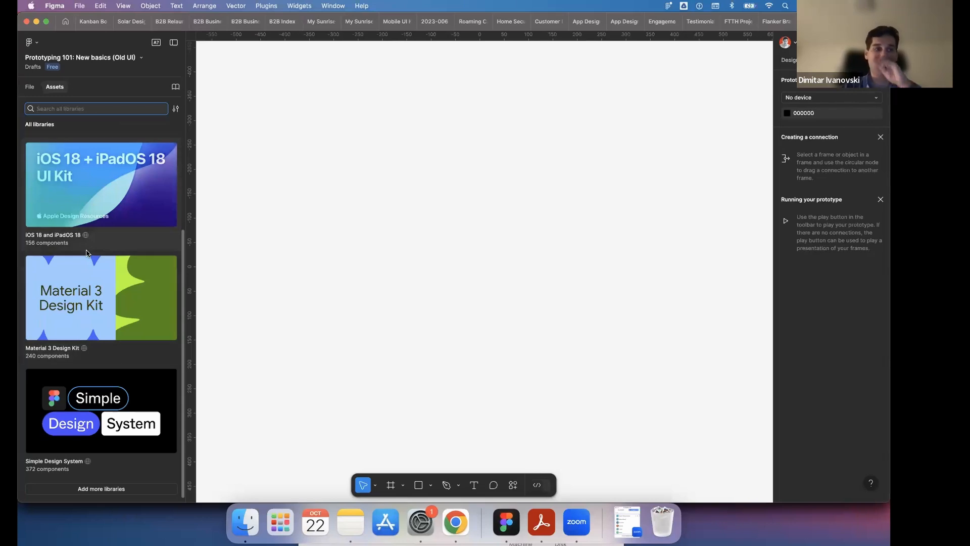
- Look through the component categories of the Material 3 Design Kit and return to all libraries
{"action": "left_click", "coordinate": [116, 272]}
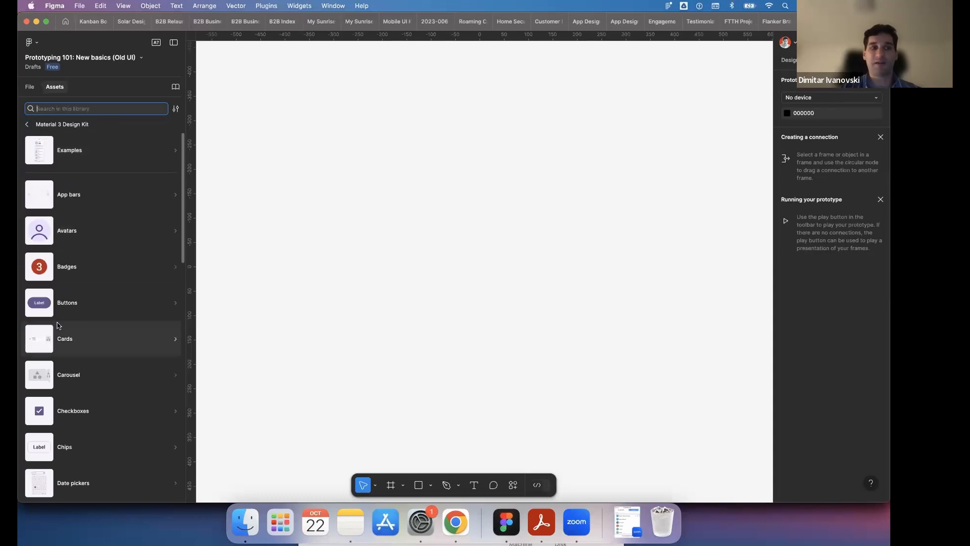
{"action": "scroll", "coordinate": [71, 362], "scroll_direction": "down", "scroll_amount": 15}
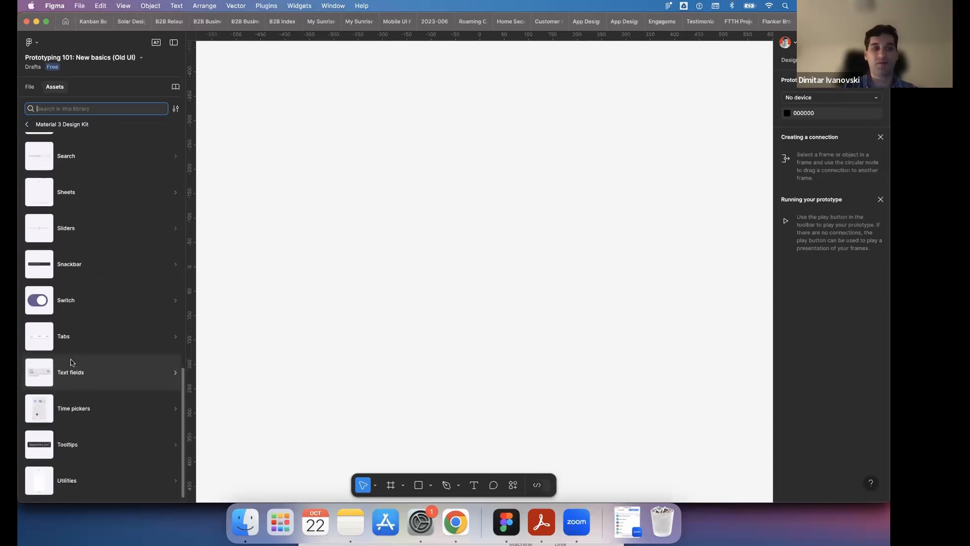
{"action": "left_click", "coordinate": [27, 124]}
- Place a Search bar from the Material 3 Design Kit on the empty canvas, delete it, and return to the kit's categories
{"action": "left_click", "coordinate": [131, 298]}
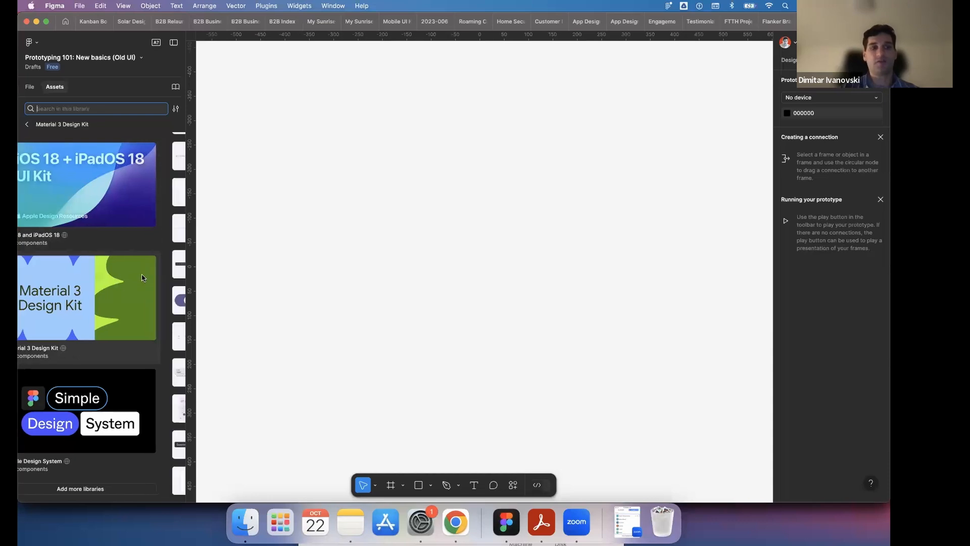
{"action": "left_click", "coordinate": [96, 162]}
{"action": "left_click_drag", "start_coordinate": [54, 158], "coordinate": [444, 172]}
{"action": "key", "text": "Delete"}
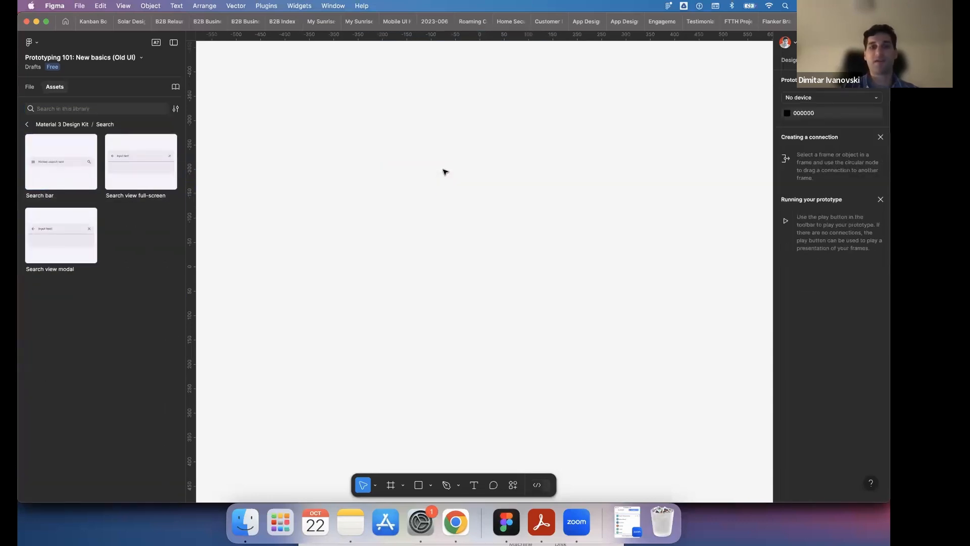
{"action": "left_click", "coordinate": [26, 125]}
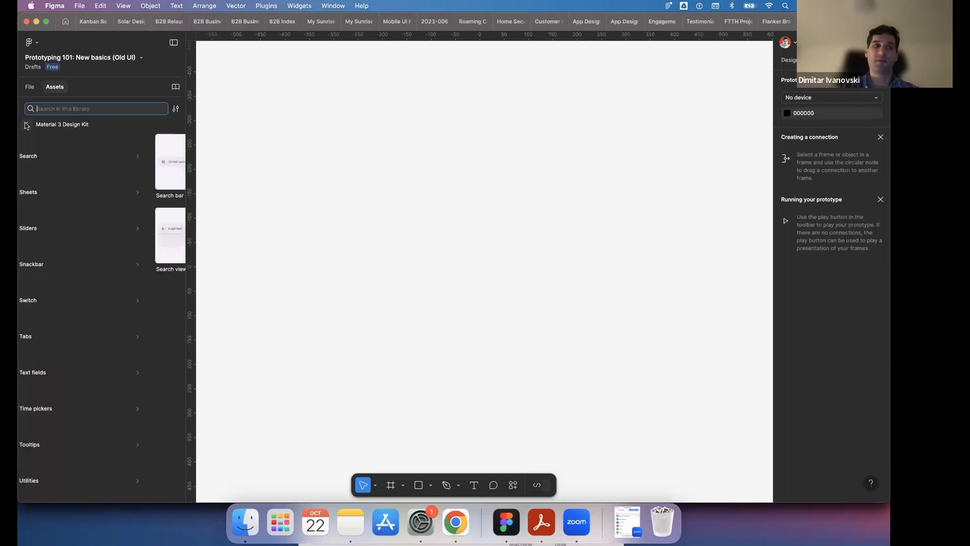
{"action": "scroll", "coordinate": [99, 204], "scroll_direction": "up", "scroll_amount": 10}
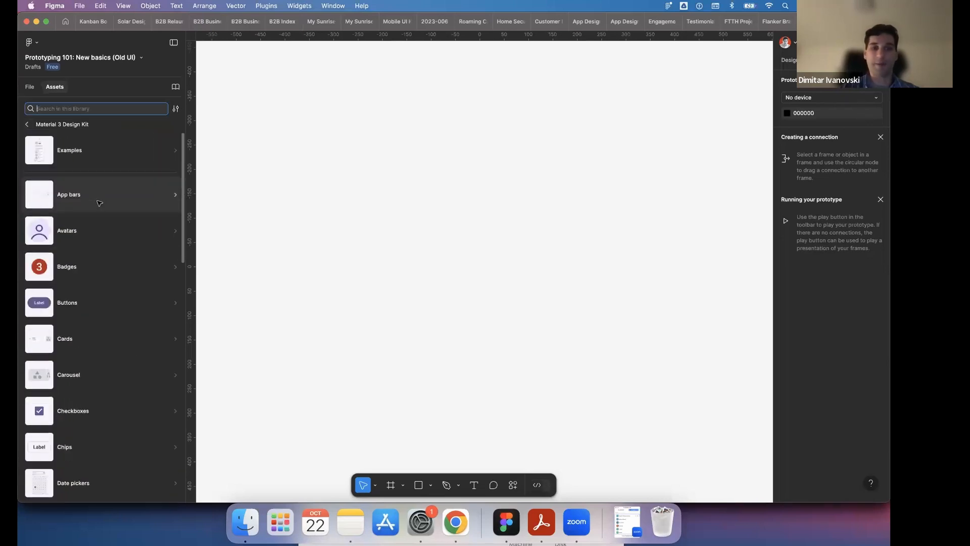
- Switch to the presentation in Chrome and open the "More UI kits" link from the Useful links slide
{"action": "left_click", "coordinate": [454, 536]}
{"action": "scroll", "coordinate": [50, 311], "scroll_direction": "down", "scroll_amount": 2}
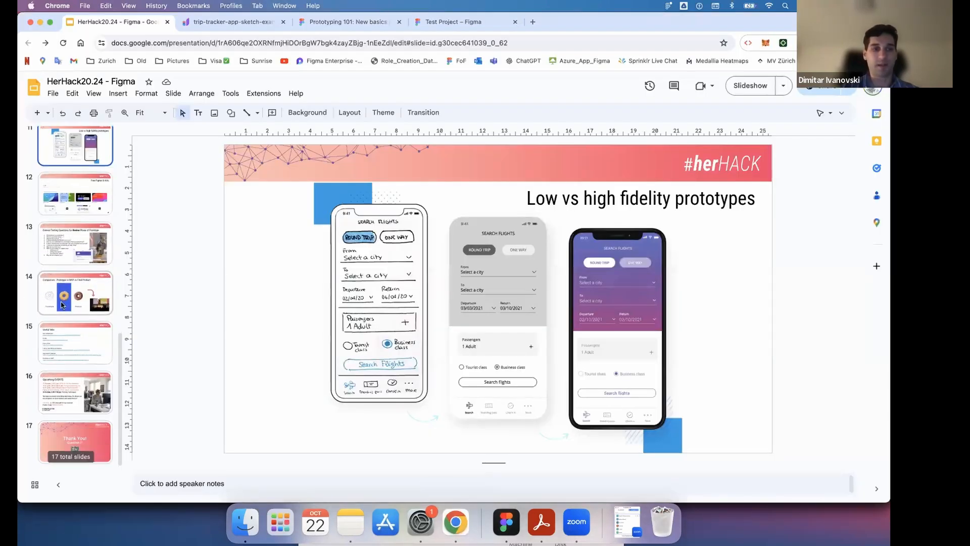
{"action": "left_click", "coordinate": [95, 344]}
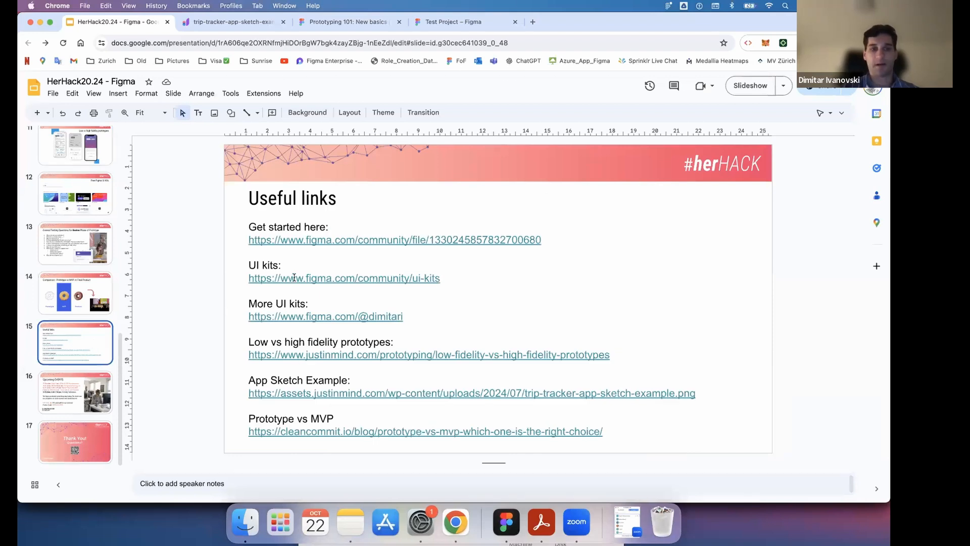
{"action": "left_click", "coordinate": [300, 317]}
{"action": "left_click", "coordinate": [309, 333]}
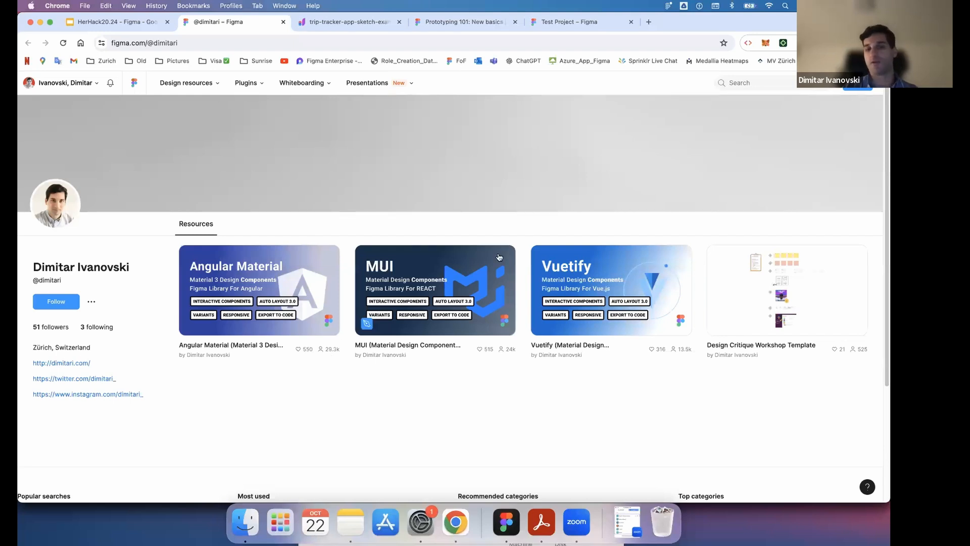
- Open the Angular Material community library page, review its description, and view the cover image enlarged before closing it
{"action": "left_click", "coordinate": [318, 273]}
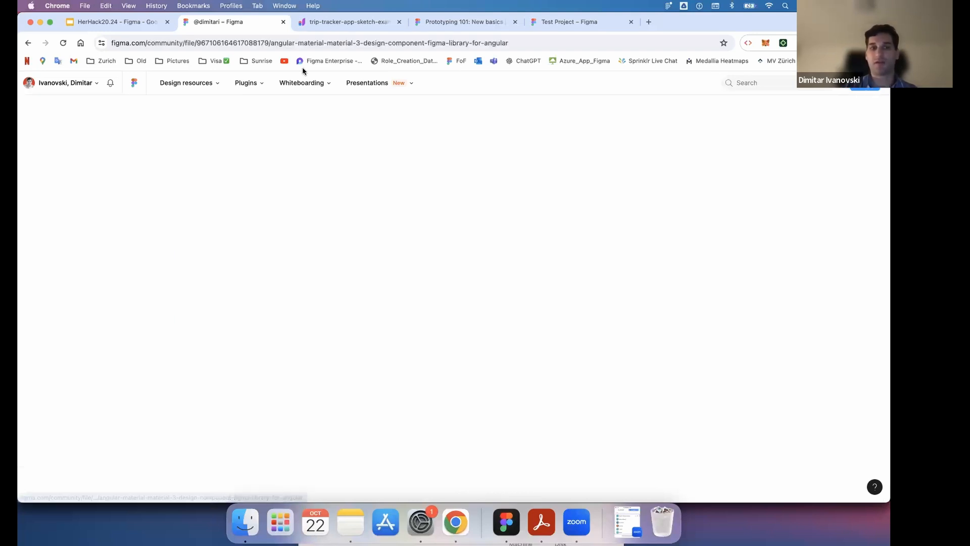
{"action": "mouse_move", "coordinate": [246, 82]}
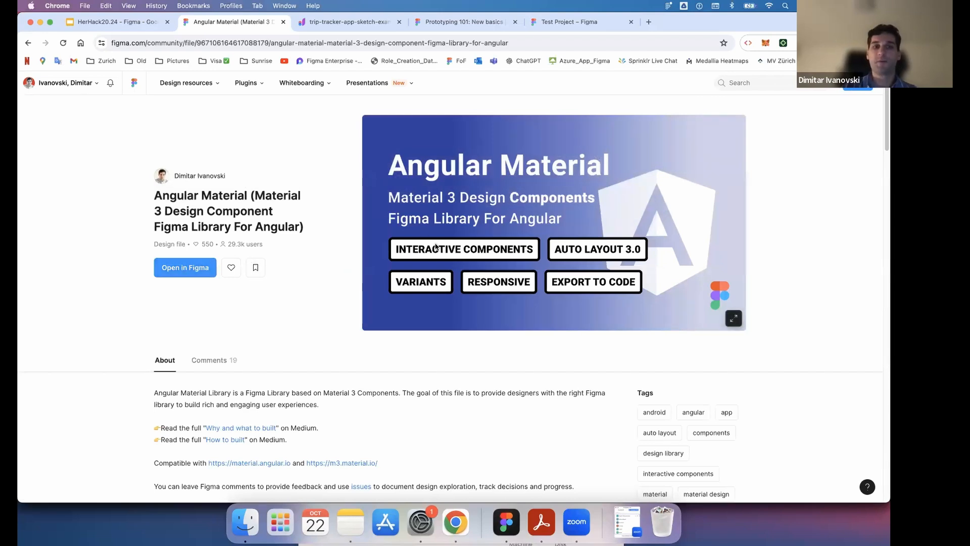
{"action": "scroll", "coordinate": [435, 245], "scroll_direction": "down", "scroll_amount": 10}
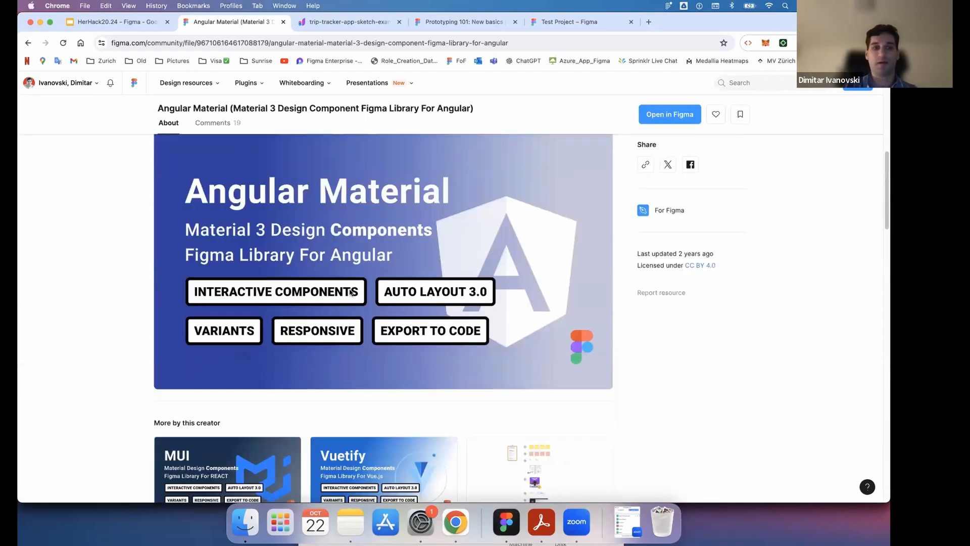
{"action": "scroll", "coordinate": [526, 232], "scroll_direction": "up", "scroll_amount": 10}
{"action": "left_click", "coordinate": [737, 312]}
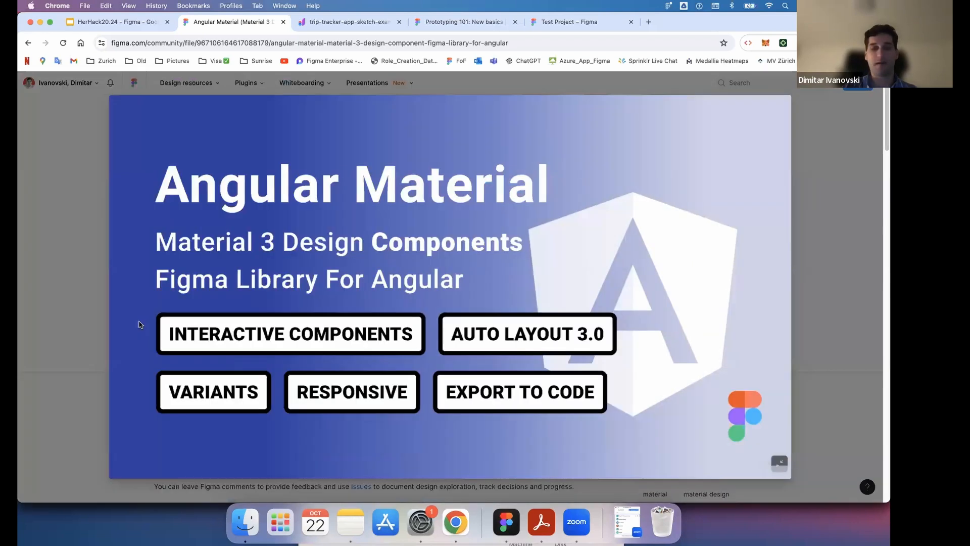
{"action": "left_click", "coordinate": [186, 333]}
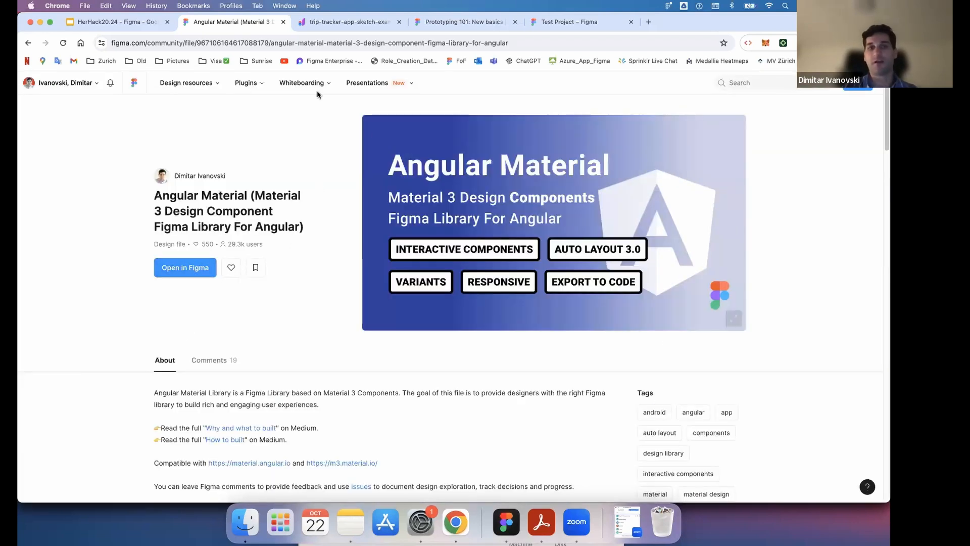
- Switch to Figma, review which libraries are added to the current file in the library manager, and close it
{"action": "left_click", "coordinate": [507, 526]}
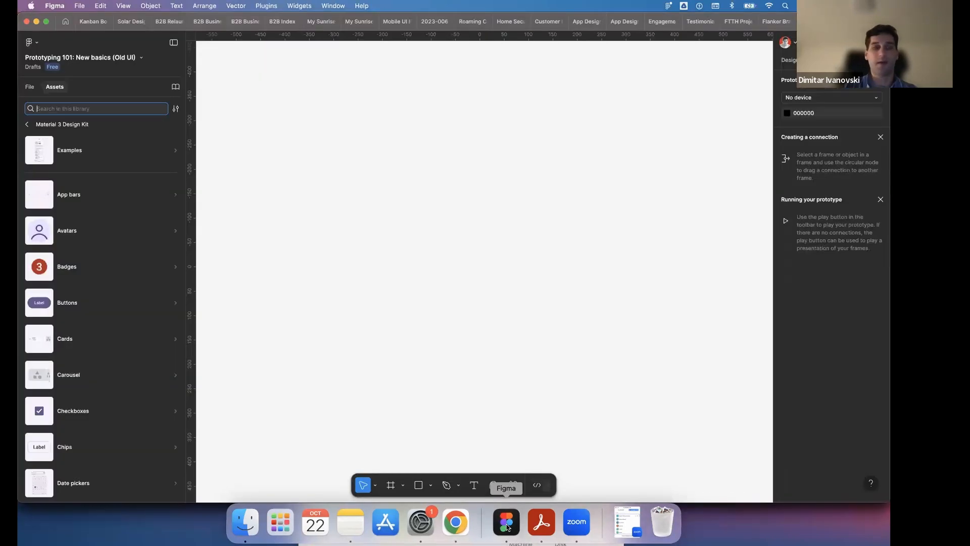
{"action": "left_click", "coordinate": [26, 125]}
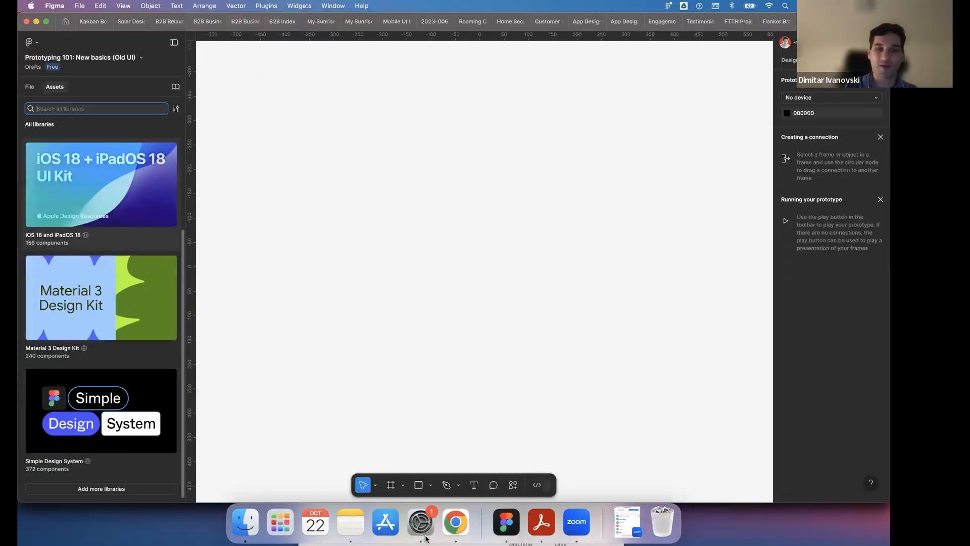
{"action": "left_click", "coordinate": [455, 522]}
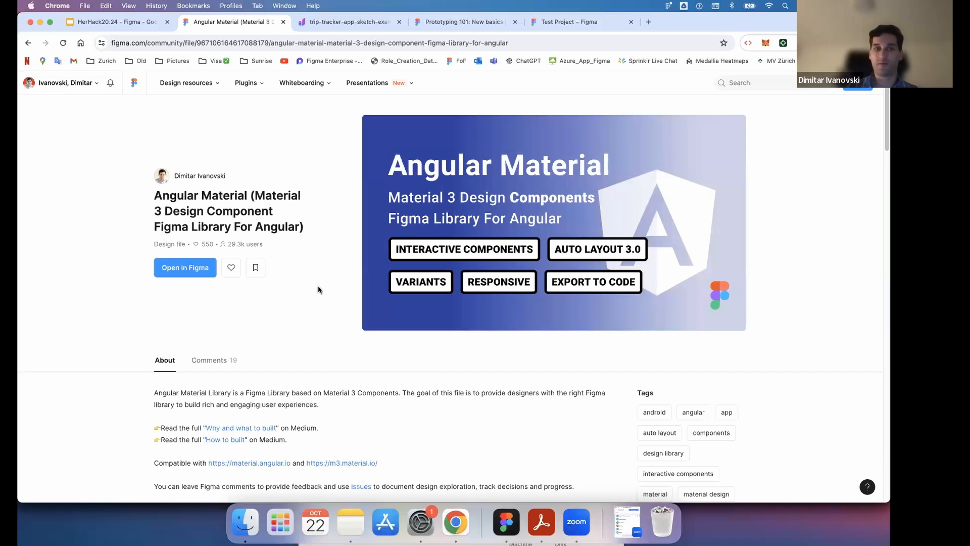
{"action": "left_click", "coordinate": [509, 527]}
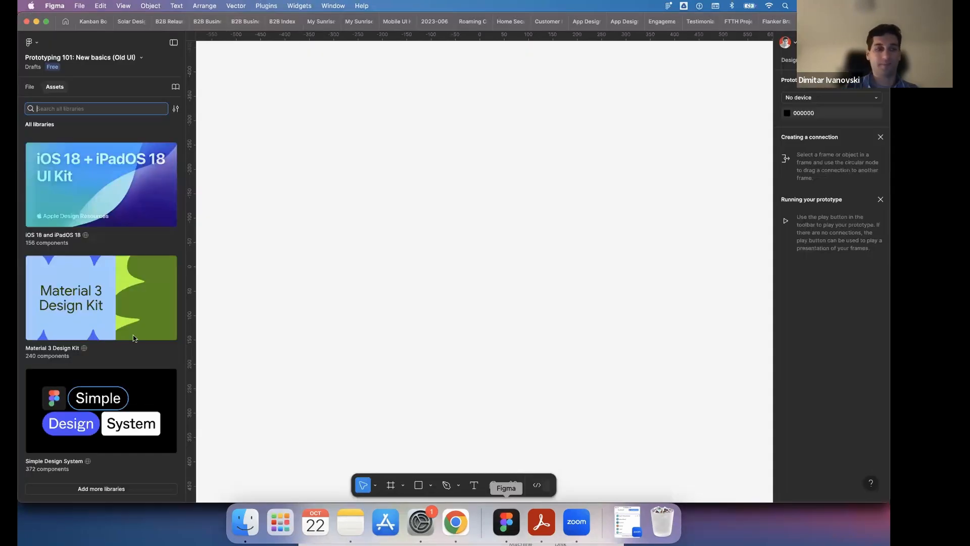
{"action": "left_click", "coordinate": [121, 489]}
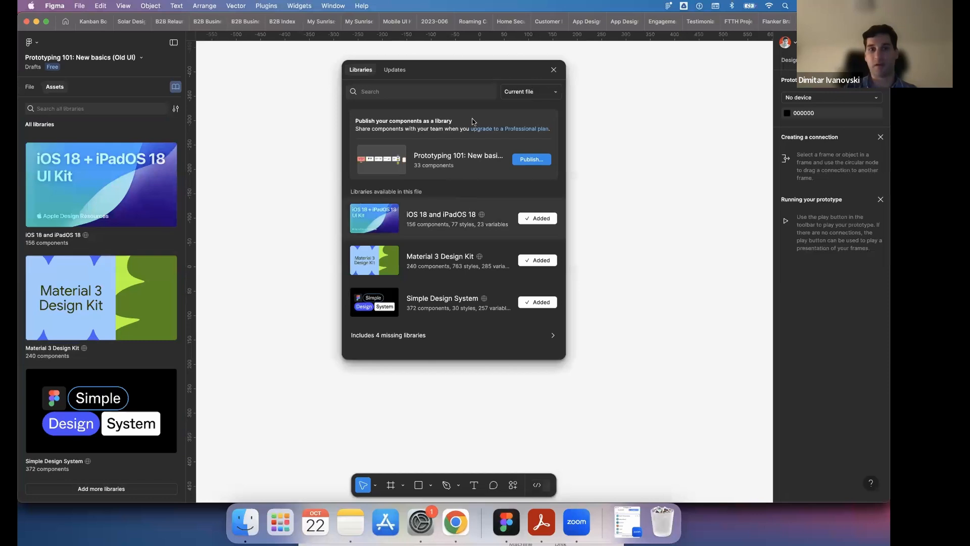
{"action": "left_click", "coordinate": [554, 71]}
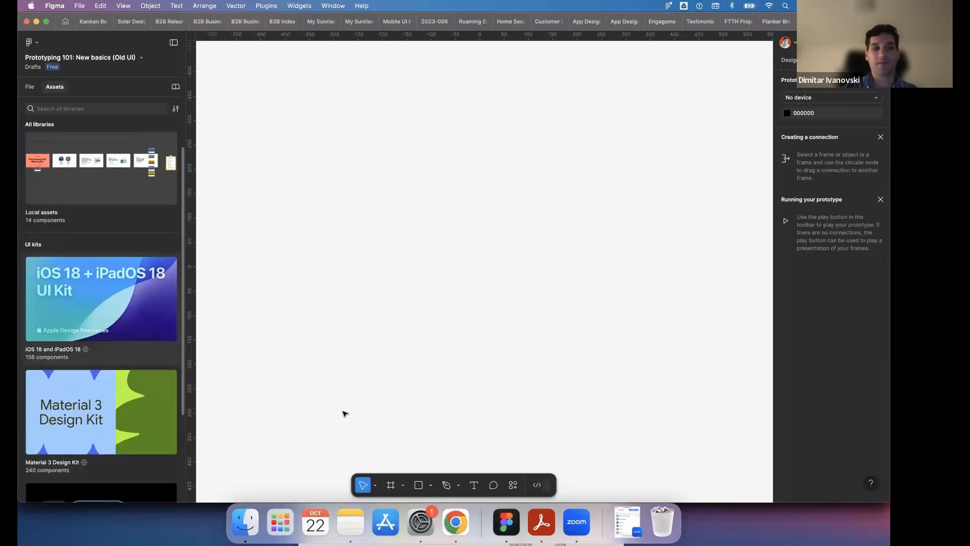
- Switch to the HerHack20.24 presentation in Chrome and show the slide with general testing questions for the review phase
{"action": "left_click", "coordinate": [446, 523]}
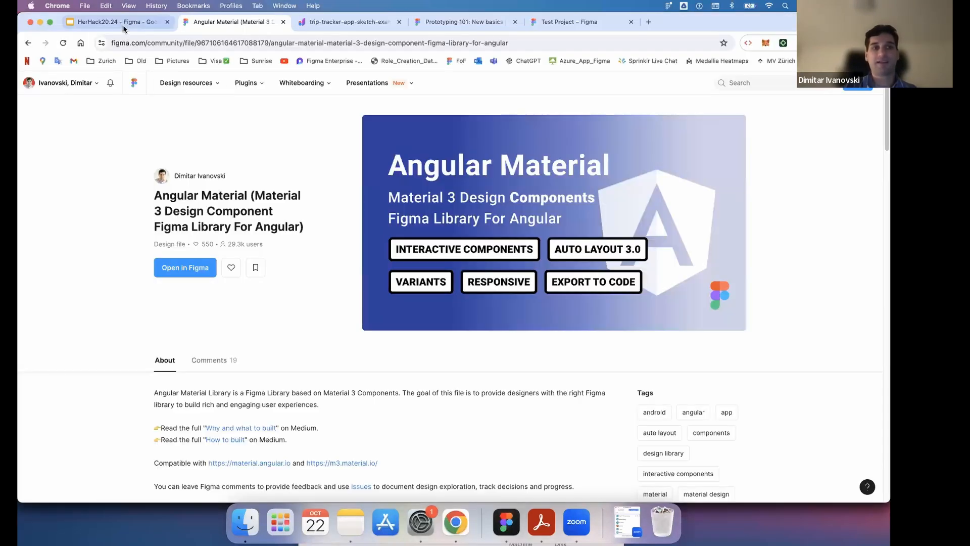
{"action": "left_click", "coordinate": [91, 22]}
{"action": "left_click", "coordinate": [85, 224]}
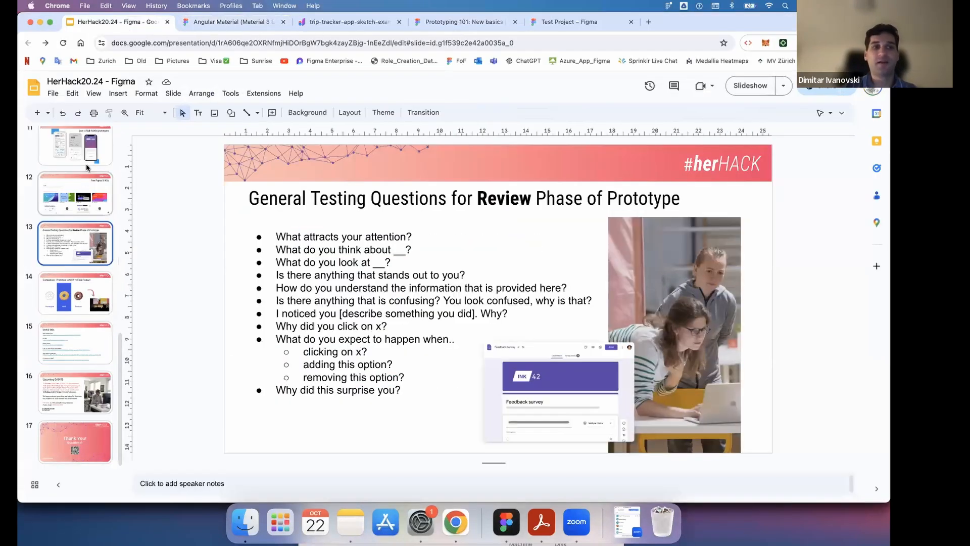
- Switch to the Prototyping 101 file in Figma and open the Simple Design System library in its assets
{"action": "left_click", "coordinate": [91, 154]}
{"action": "left_click", "coordinate": [501, 517]}
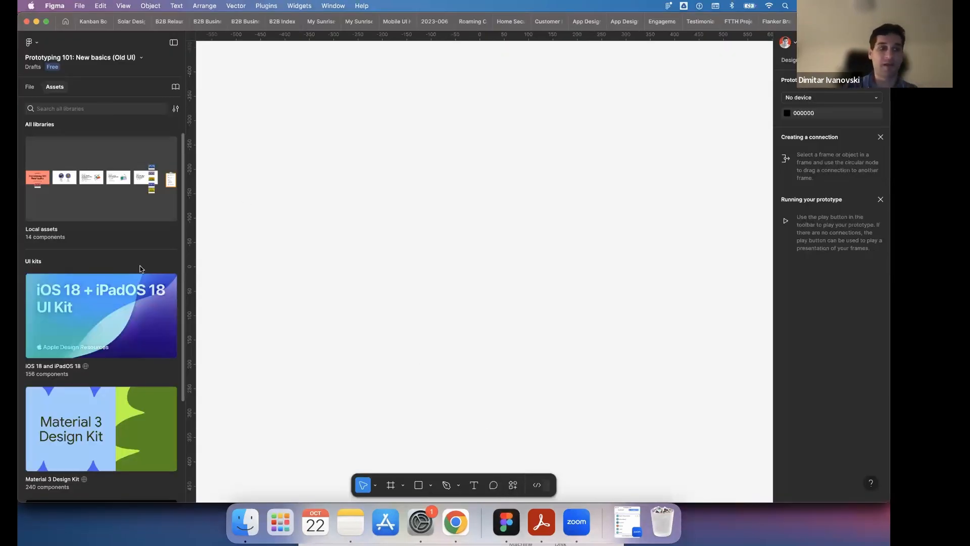
{"action": "scroll", "coordinate": [139, 270], "scroll_direction": "down", "scroll_amount": 5}
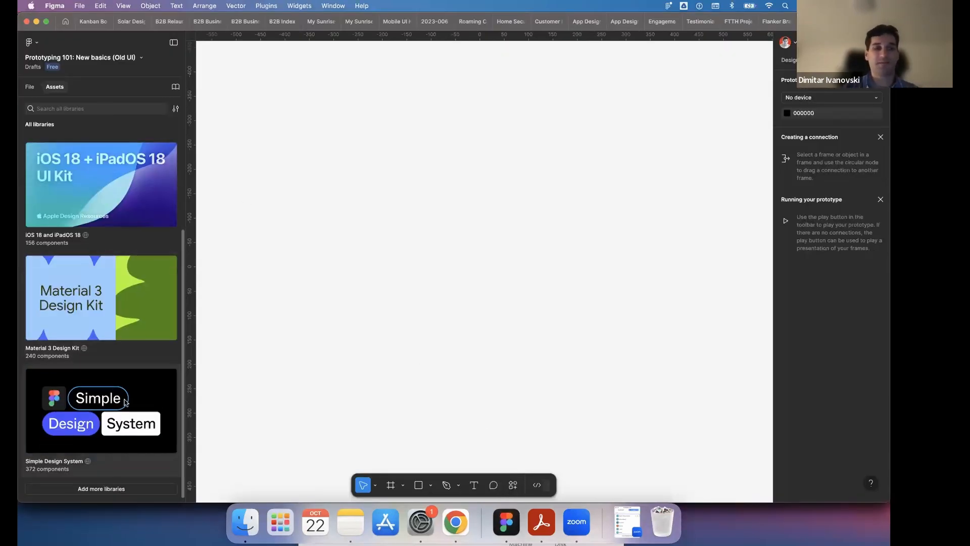
{"action": "left_click", "coordinate": [124, 398]}
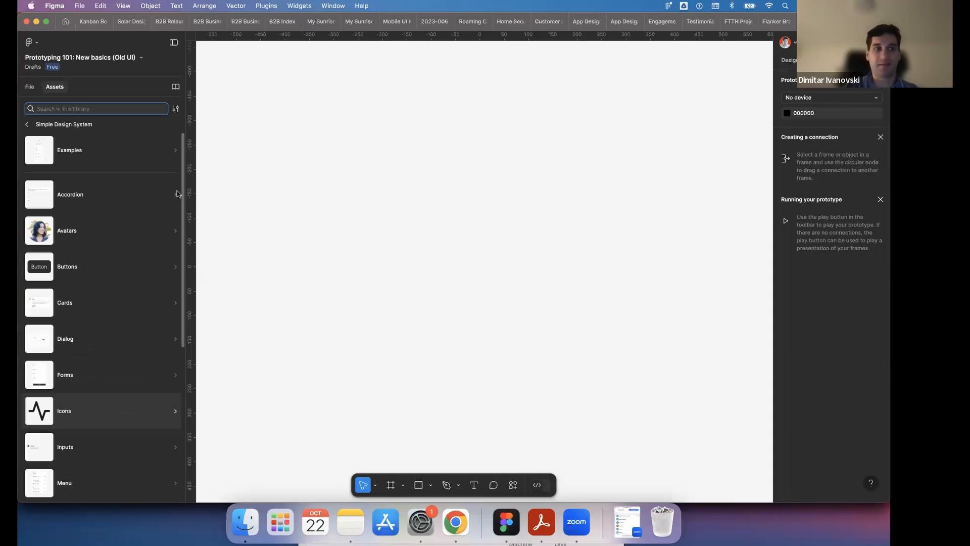
- Add an iPhone 16 frame to the empty page and duplicate it to get a second frame beside it
{"action": "left_click", "coordinate": [404, 486]}
{"action": "left_click", "coordinate": [396, 490]}
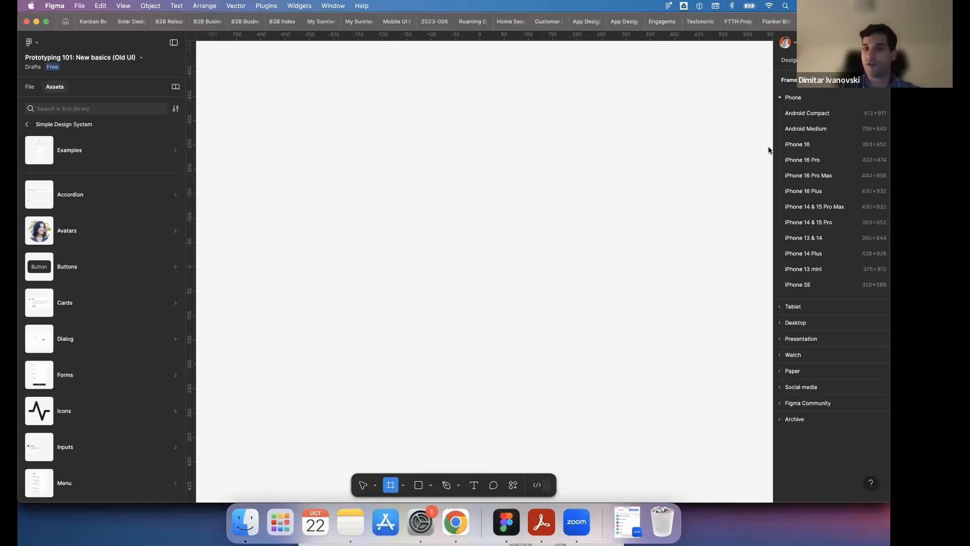
{"action": "left_click", "coordinate": [807, 145]}
{"action": "left_click", "coordinate": [652, 150]}
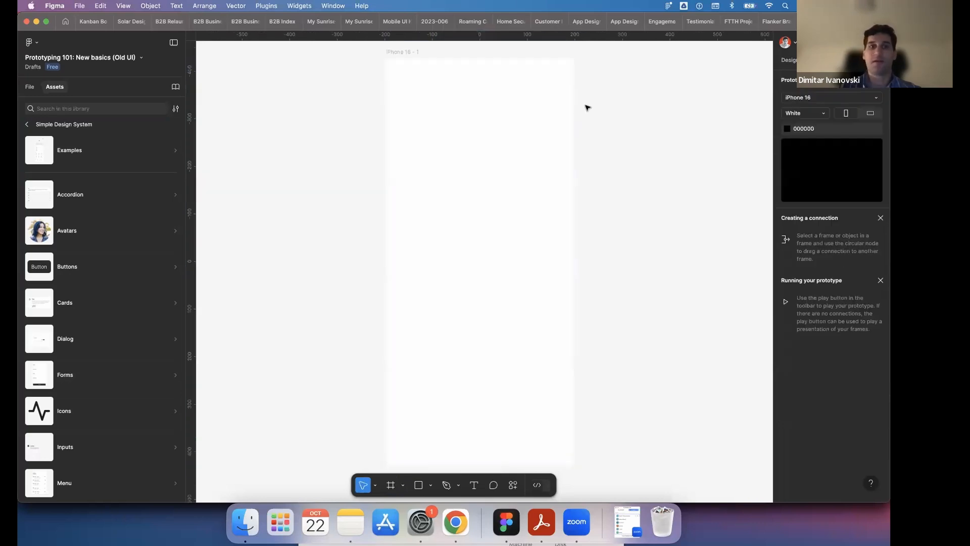
{"action": "left_click", "coordinate": [412, 54]}
{"action": "key", "text": "super+d"}
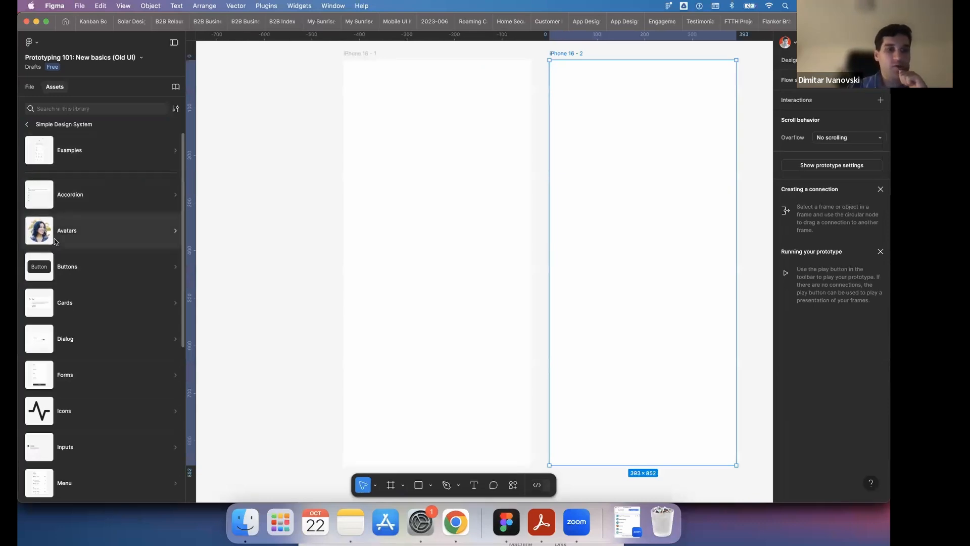
{"action": "key", "text": "Escape"}
- Insert the Card component near the top of the first iPhone 16 frame and narrow it to about 349 px wide to fit
{"action": "left_click", "coordinate": [90, 307]}
{"action": "left_click_drag", "start_coordinate": [57, 162], "coordinate": [442, 124]}
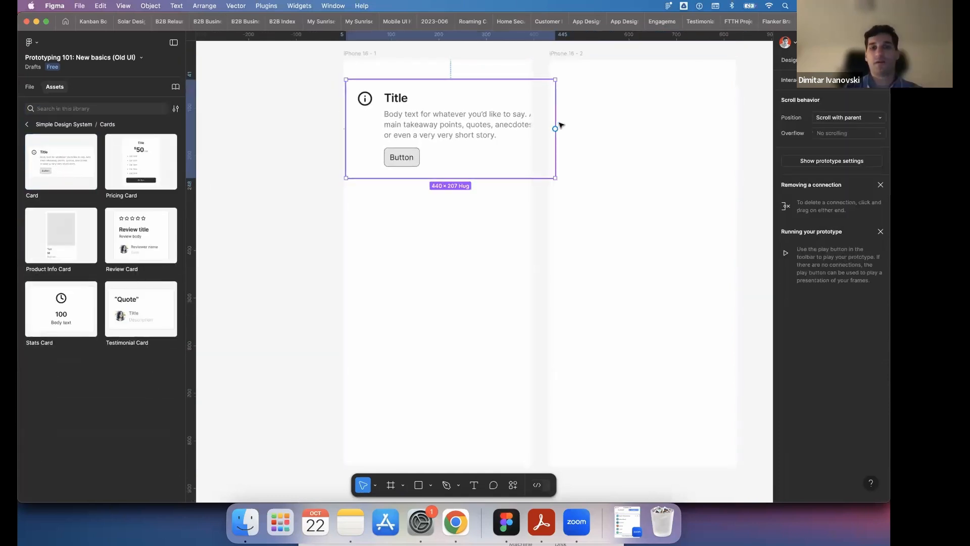
{"action": "left_click_drag", "start_coordinate": [506, 114], "coordinate": [514, 115]}
{"action": "left_click_drag", "start_coordinate": [447, 117], "coordinate": [454, 120]}
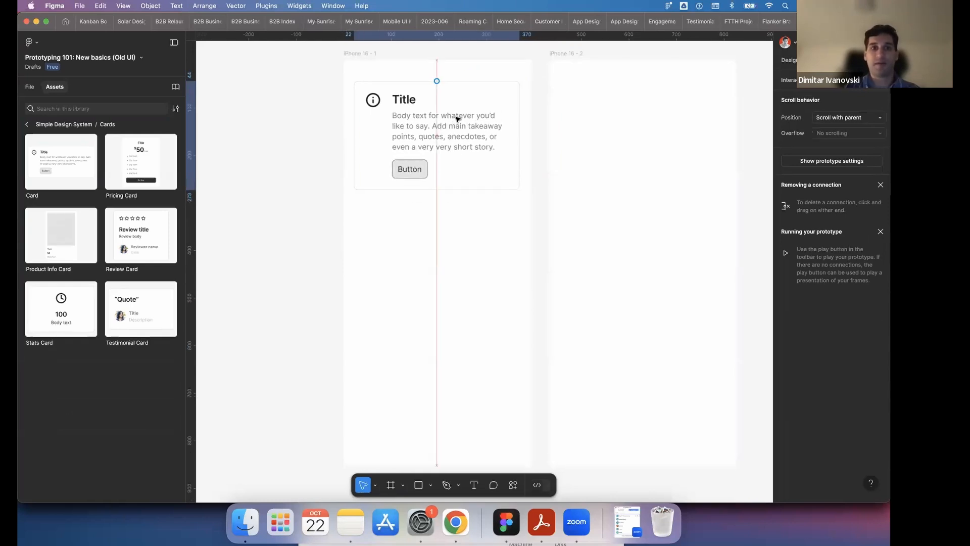
- Insert the Button component from the Simple Design System buttons in the middle of the second iPhone 16 frame
{"action": "left_click", "coordinate": [39, 124]}
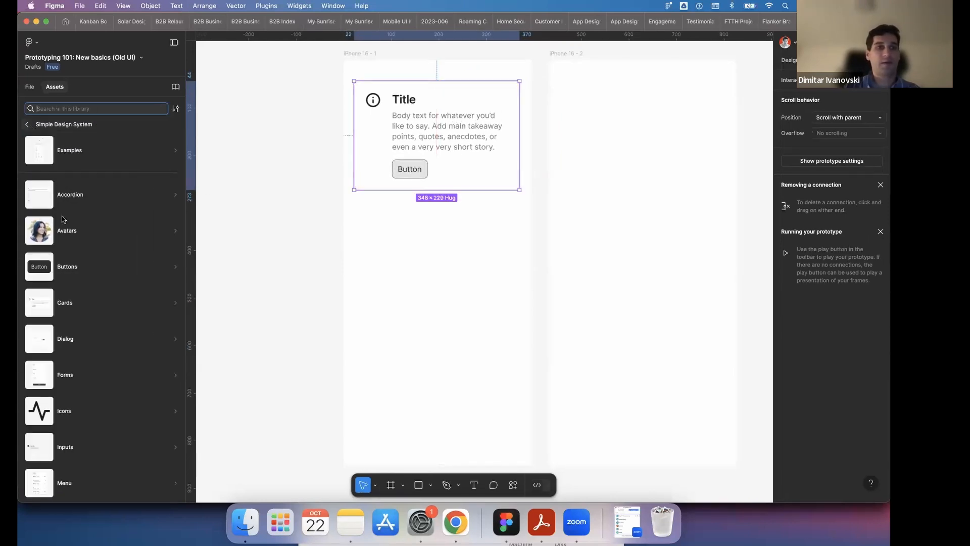
{"action": "left_click", "coordinate": [46, 268]}
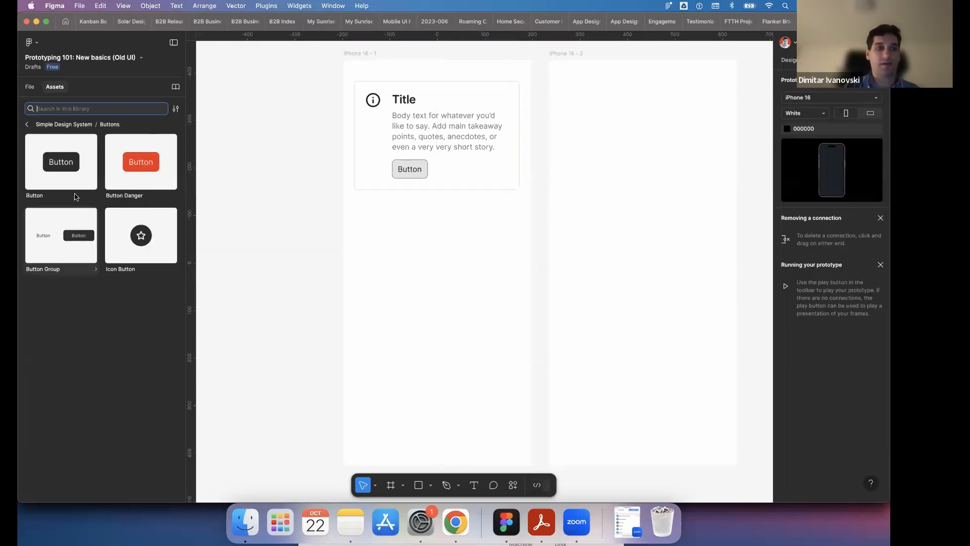
{"action": "left_click_drag", "start_coordinate": [70, 171], "coordinate": [655, 261]}
{"action": "scroll", "coordinate": [654, 261], "scroll_direction": "down", "scroll_amount": 2}
{"action": "scroll", "coordinate": [655, 262], "scroll_direction": "up", "scroll_amount": 3}
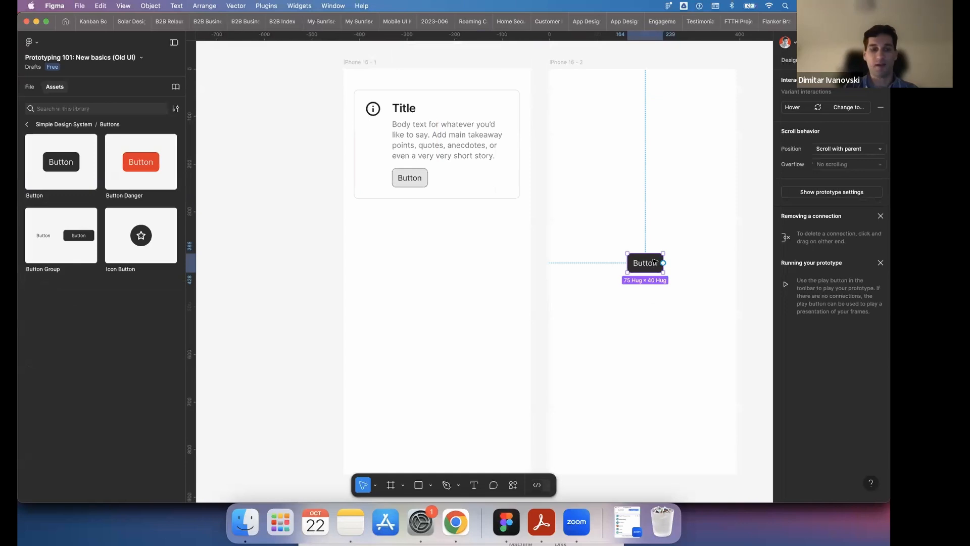
{"action": "scroll", "coordinate": [655, 261], "scroll_direction": "down", "scroll_amount": 5}
{"action": "left_click", "coordinate": [617, 218]}
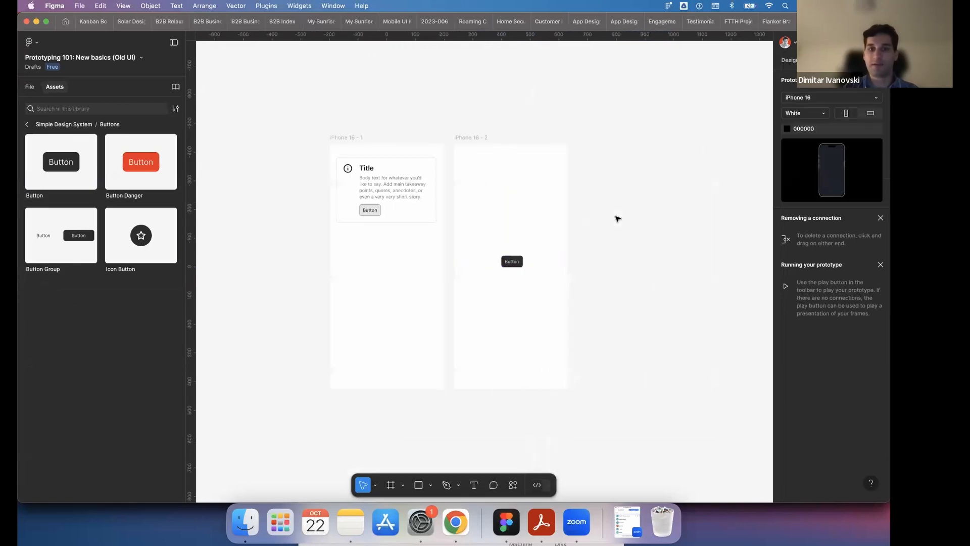
{"action": "left_click", "coordinate": [457, 137]}
{"action": "left_click", "coordinate": [349, 141]}
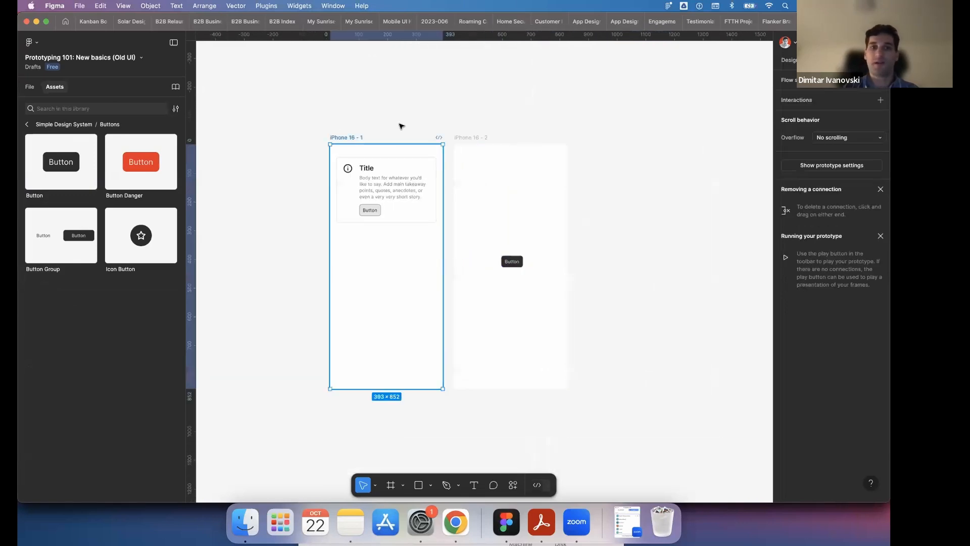
{"action": "left_click", "coordinate": [467, 141]}
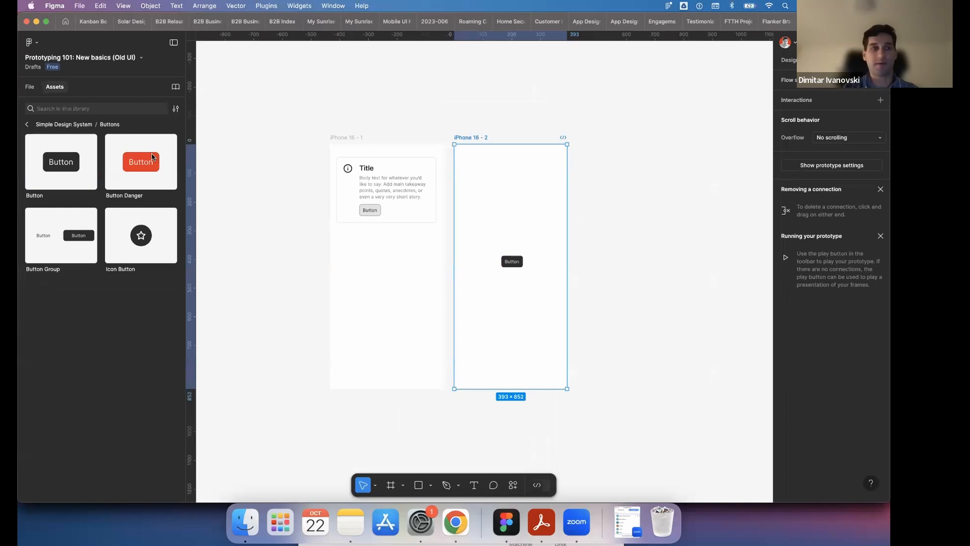
- Insert the Waitlist page from the Simple Design System examples beside the second iPhone 16 frame and move it slightly up
{"action": "left_click", "coordinate": [30, 126]}
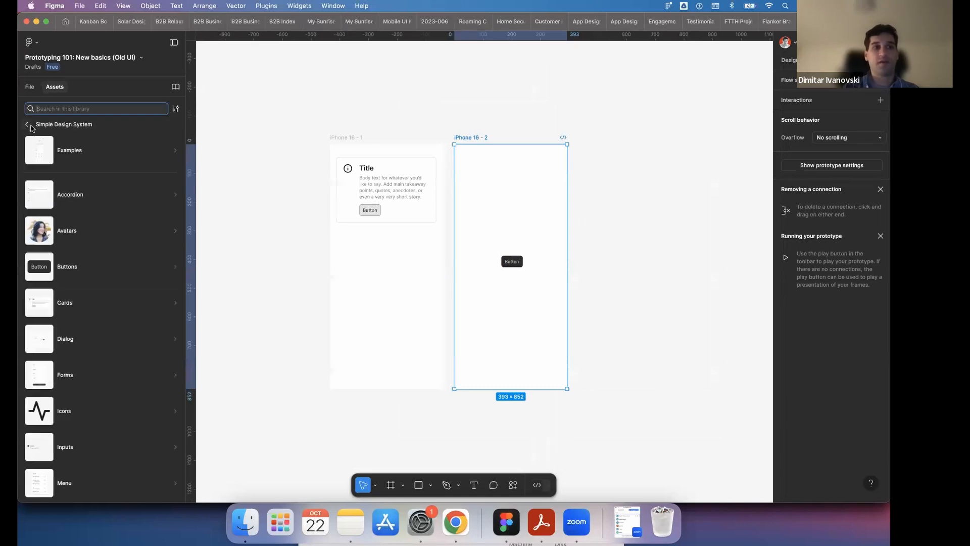
{"action": "left_click", "coordinate": [176, 151]}
{"action": "scroll", "coordinate": [134, 292], "scroll_direction": "down", "scroll_amount": 10}
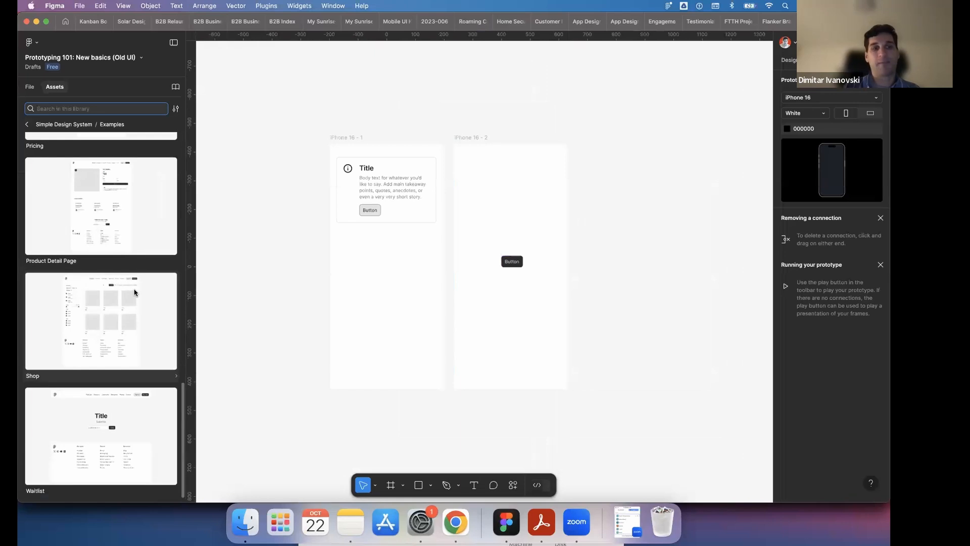
{"action": "left_click_drag", "start_coordinate": [128, 415], "coordinate": [580, 265]}
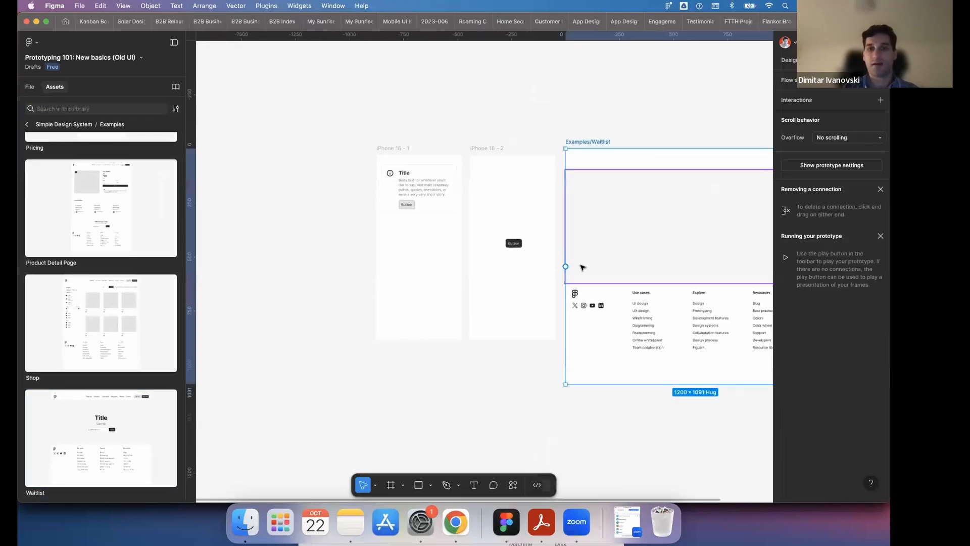
{"action": "scroll", "coordinate": [580, 264], "scroll_direction": "right", "scroll_amount": 5}
{"action": "scroll", "coordinate": [423, 174], "scroll_direction": "right", "scroll_amount": 2}
{"action": "left_click_drag", "start_coordinate": [403, 141], "coordinate": [428, 122]}
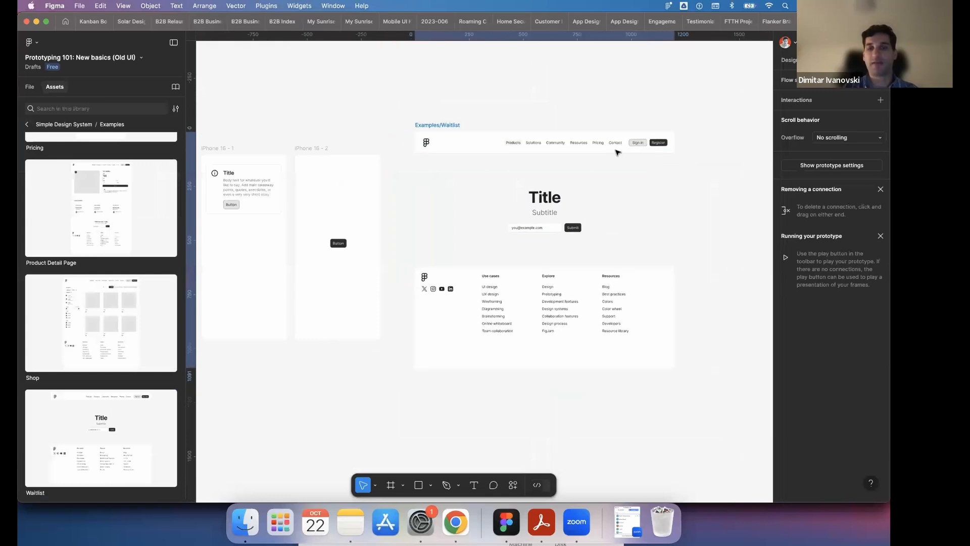
- Open the nested Title heading of the Waitlist page for text editing and leave it without a change
{"action": "double_click", "coordinate": [553, 195]}
{"action": "double_click", "coordinate": [553, 196]}
{"action": "double_click", "coordinate": [554, 196]}
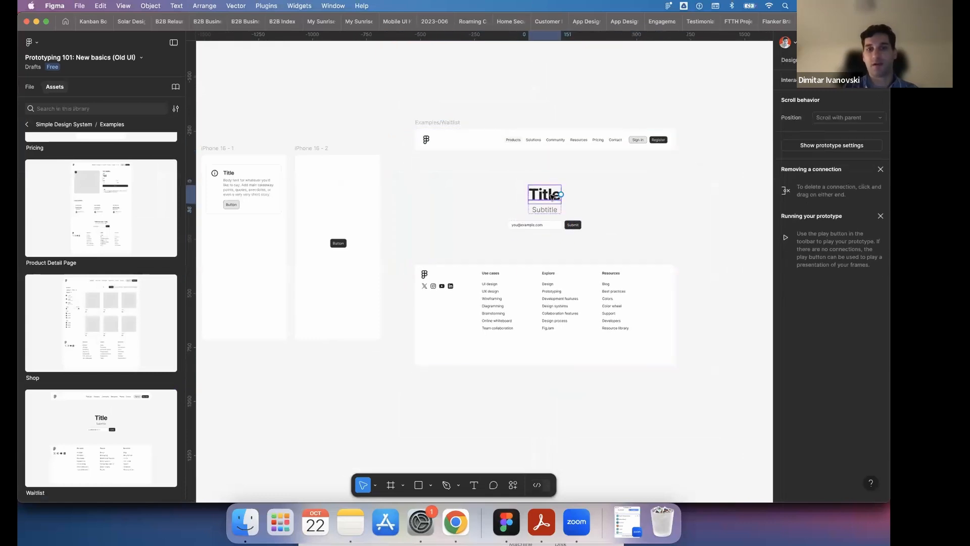
{"action": "double_click", "coordinate": [550, 194]}
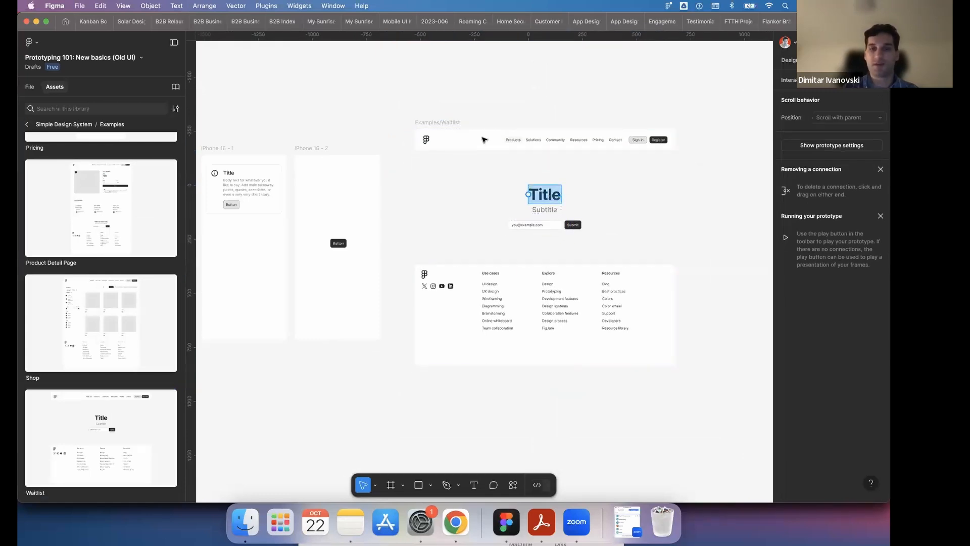
{"action": "key", "text": "Escape"}
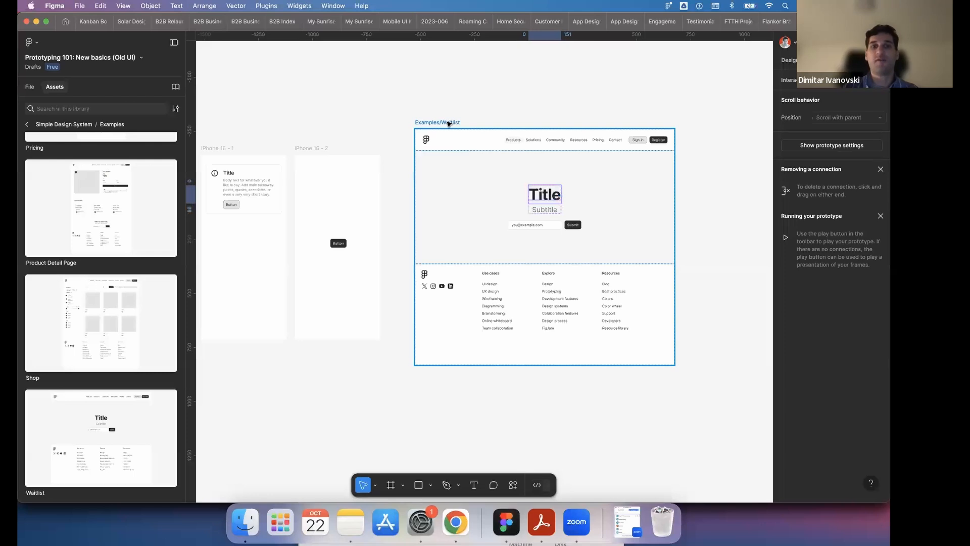
- Browse the remaining Simple Design System examples and open the Examples category of the Material 3 Design Kit
{"action": "scroll", "coordinate": [544, 116], "scroll_direction": "up", "scroll_amount": 2}
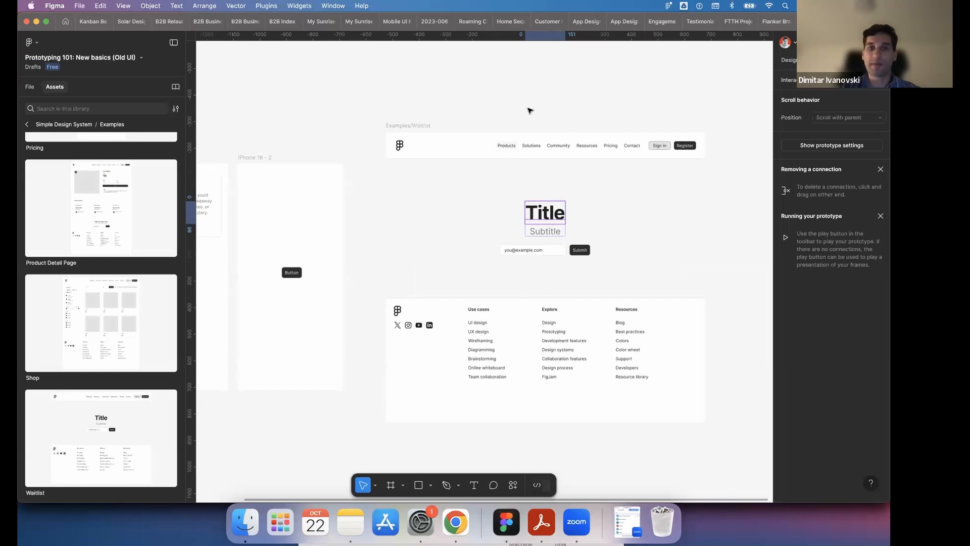
{"action": "scroll", "coordinate": [98, 240], "scroll_direction": "up", "scroll_amount": 2}
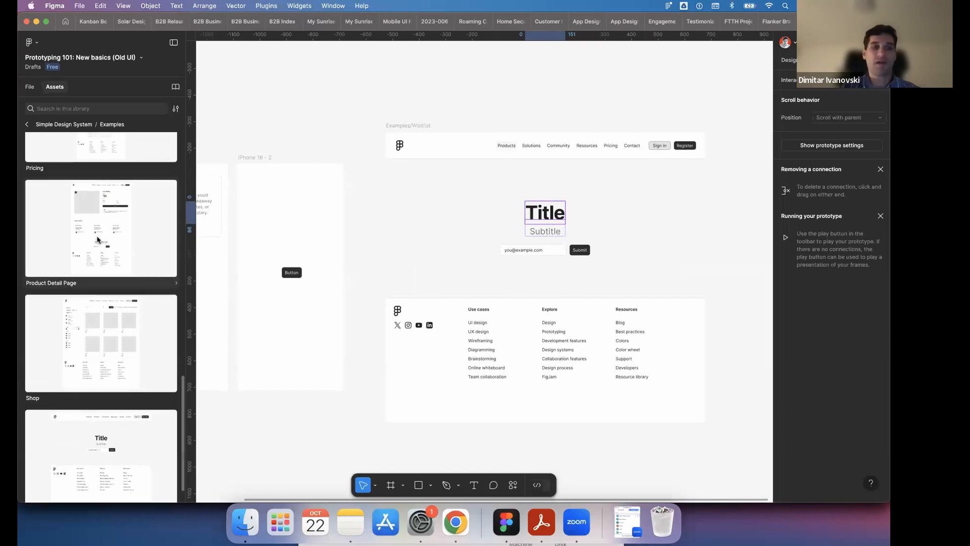
{"action": "scroll", "coordinate": [97, 240], "scroll_direction": "up", "scroll_amount": 10}
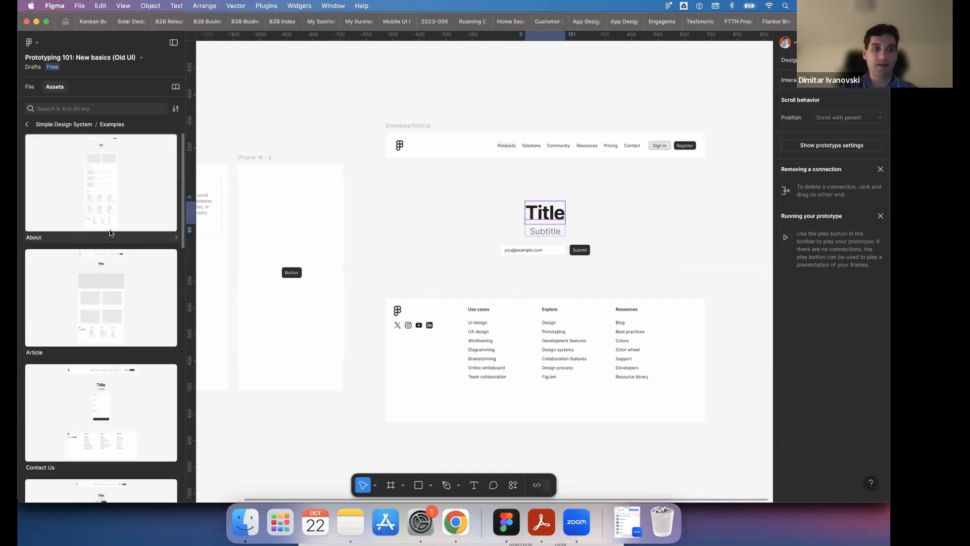
{"action": "left_click", "coordinate": [27, 126]}
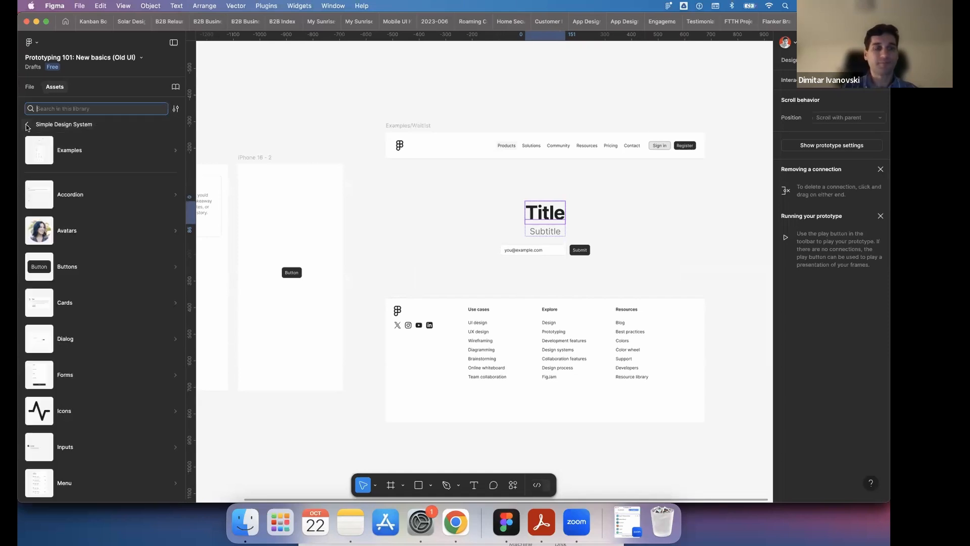
{"action": "left_click", "coordinate": [27, 126]}
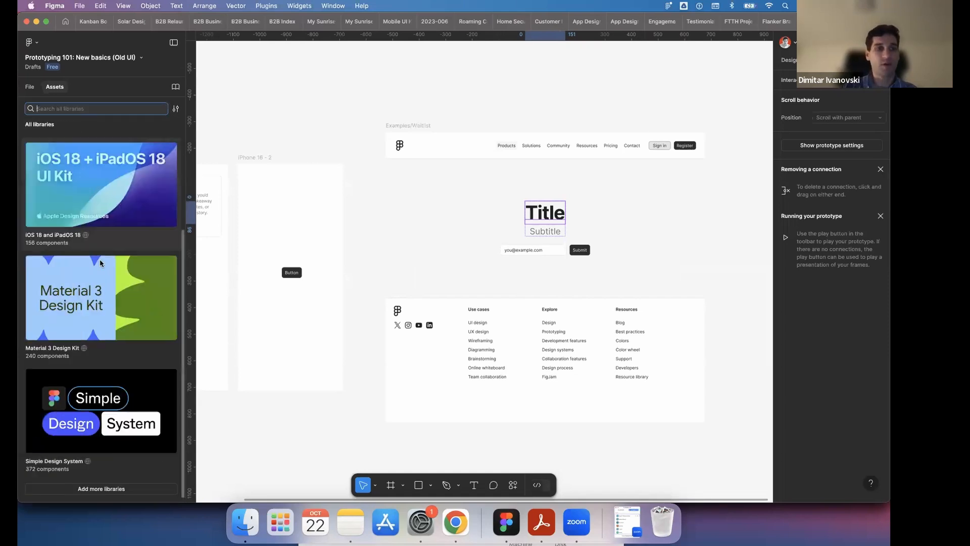
{"action": "left_click", "coordinate": [111, 313]}
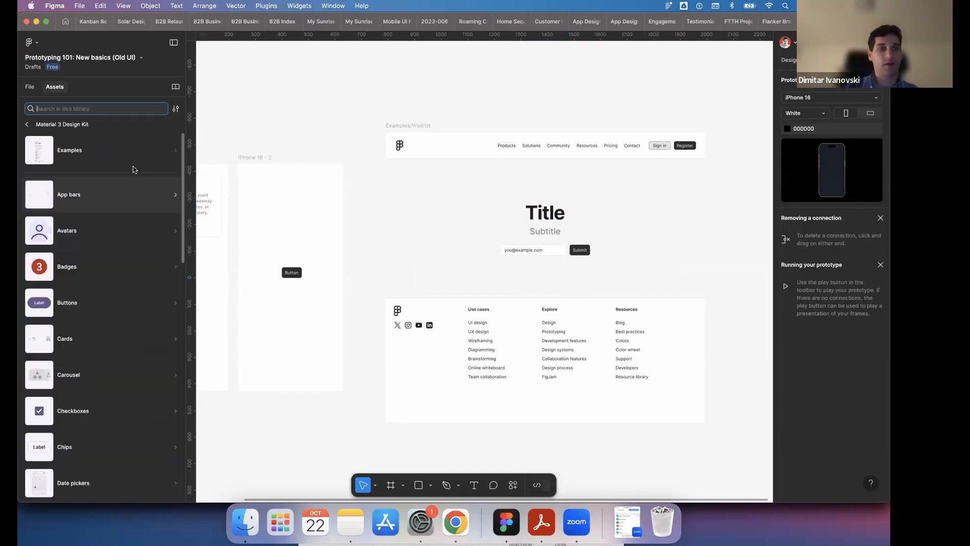
{"action": "left_click", "coordinate": [172, 150]}
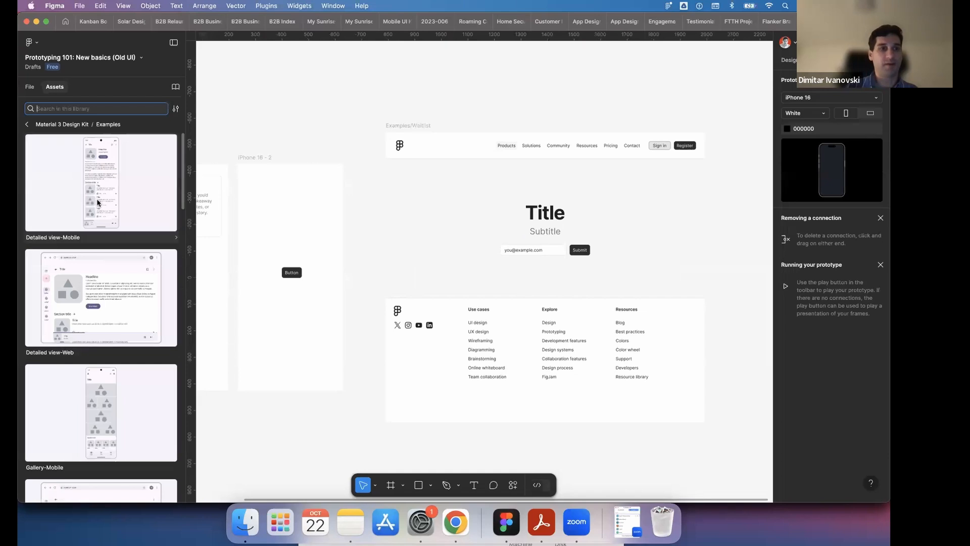
- Insert the Detailed view-Mobile example on the canvas before the first iPhone 16 frame and look over its layout
{"action": "left_click_drag", "start_coordinate": [441, 228], "coordinate": [229, 172]}
{"action": "left_click", "coordinate": [342, 168]}
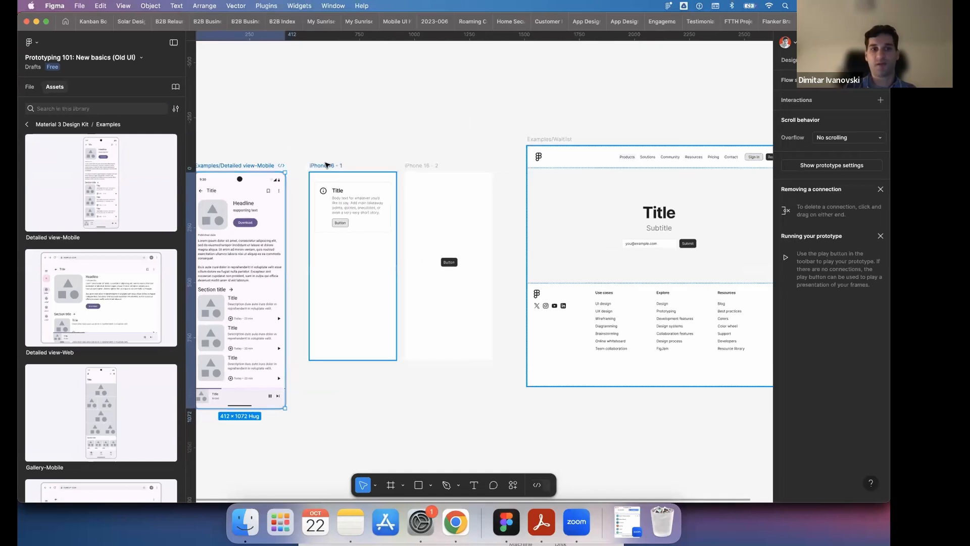
{"action": "scroll", "coordinate": [342, 170], "scroll_direction": "left", "scroll_amount": 3}
{"action": "scroll", "coordinate": [341, 169], "scroll_direction": "up", "scroll_amount": 2}
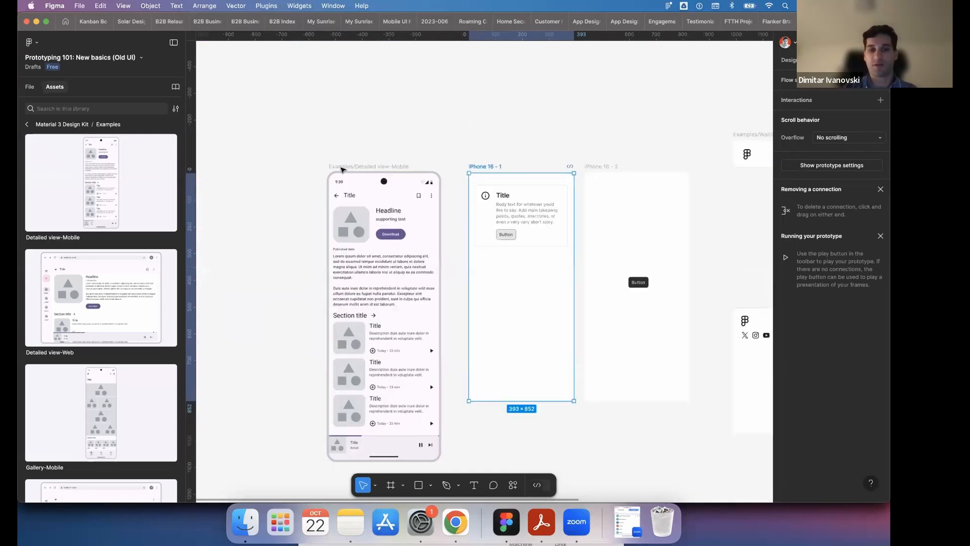
{"action": "scroll", "coordinate": [382, 288], "scroll_direction": "down", "scroll_amount": 4}
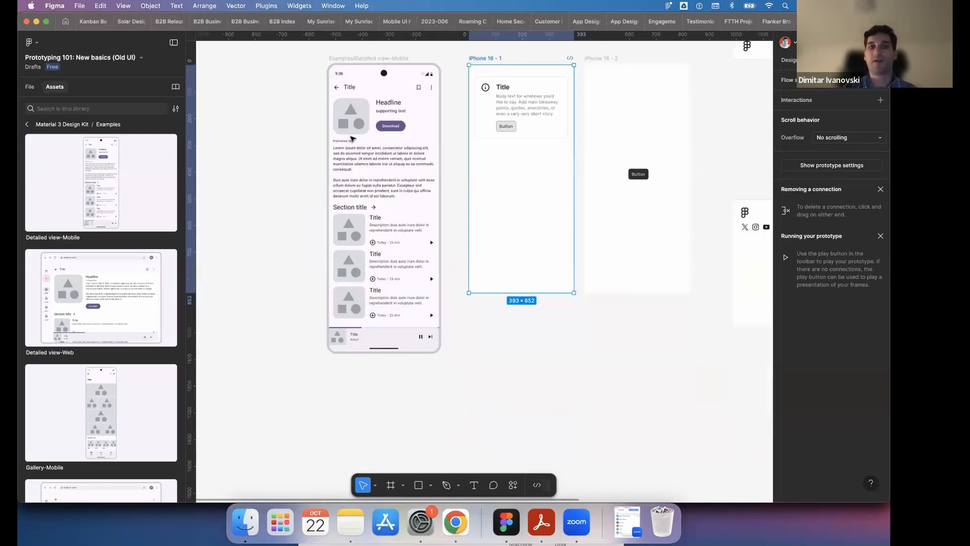
{"action": "scroll", "coordinate": [412, 443], "scroll_direction": "up", "scroll_amount": 2}
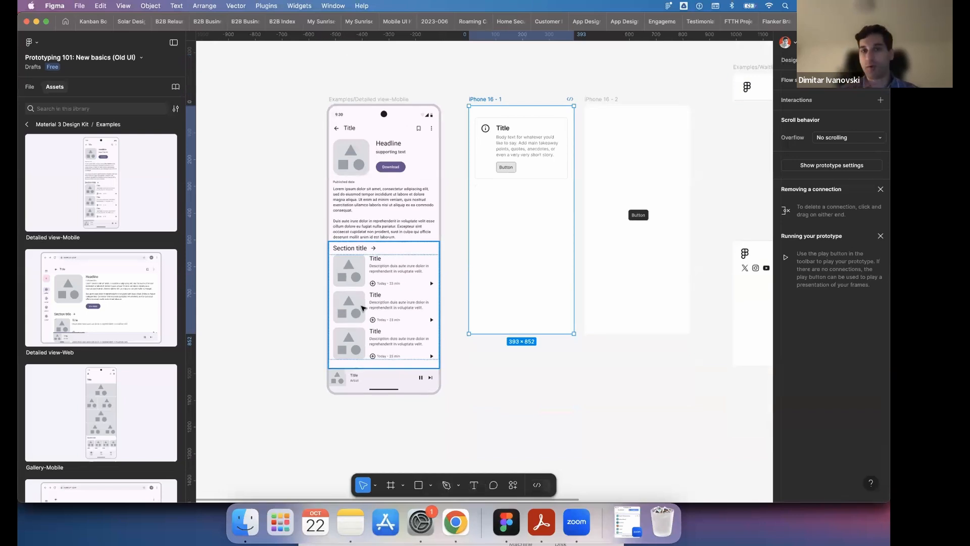
- Insert the Generic avatar from the Material 3 Design Kit avatars below the card in the first iPhone 16 frame
{"action": "left_click", "coordinate": [25, 123]}
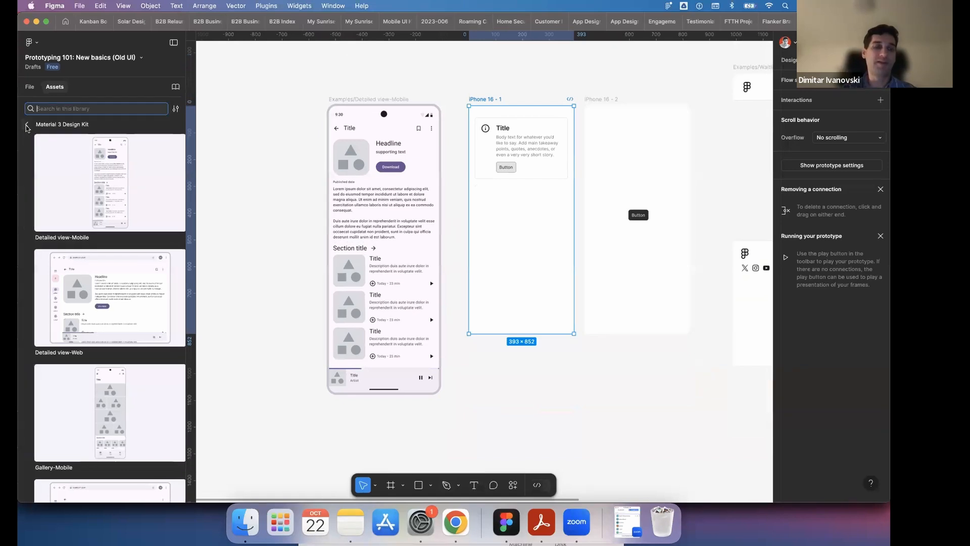
{"action": "left_click", "coordinate": [65, 231]}
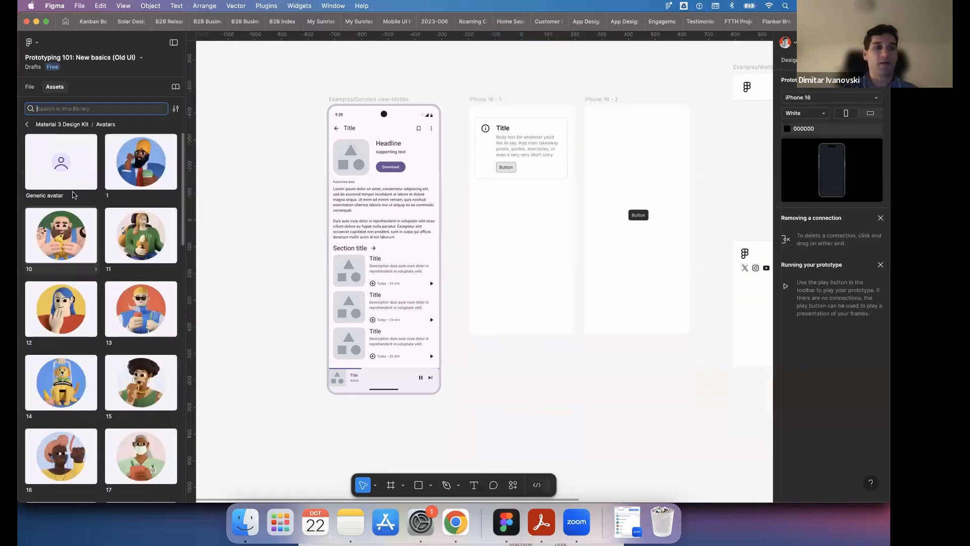
{"action": "left_click_drag", "start_coordinate": [55, 164], "coordinate": [498, 216]}
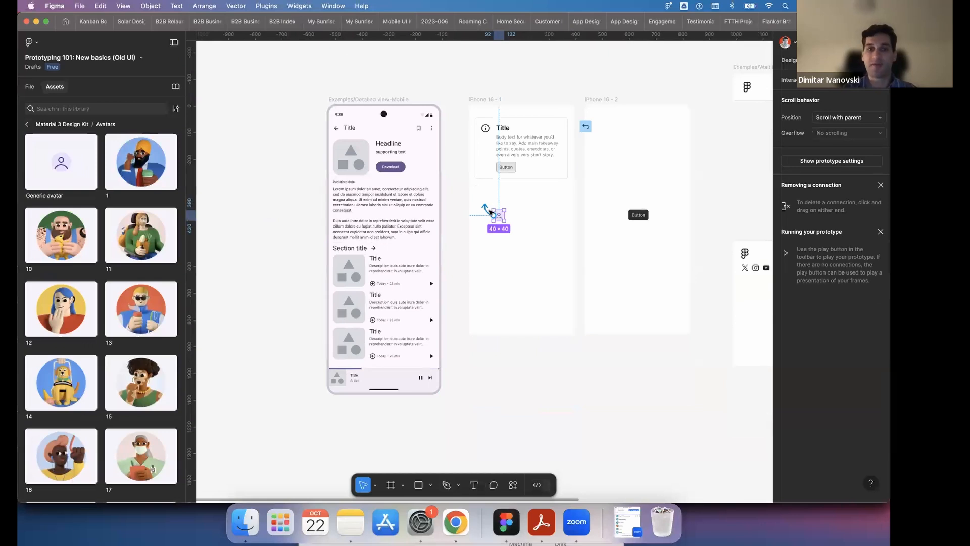
- Insert the Segmented button from the Material 3 Design Kit buttons below the avatar in the first iPhone 16 frame
{"action": "left_click", "coordinate": [28, 126]}
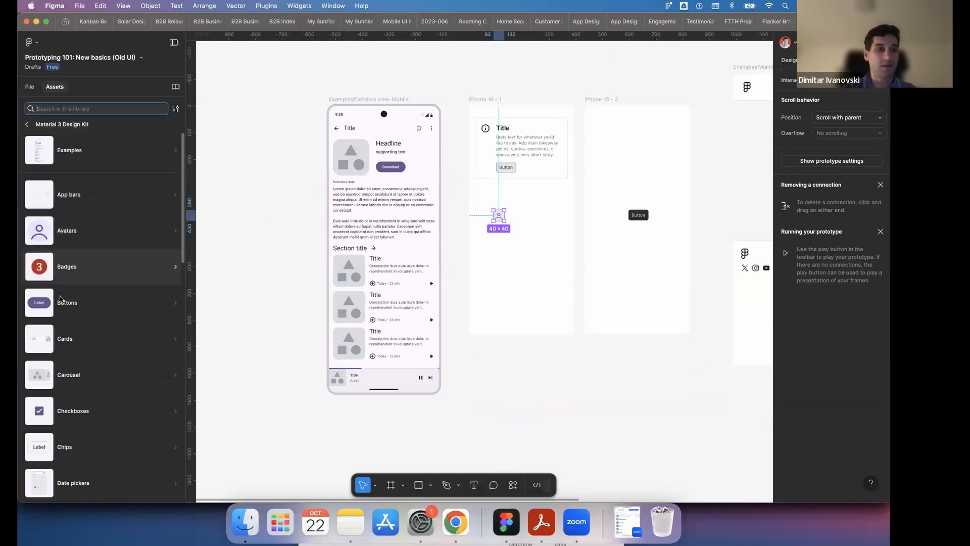
{"action": "scroll", "coordinate": [61, 298], "scroll_direction": "down", "scroll_amount": 5}
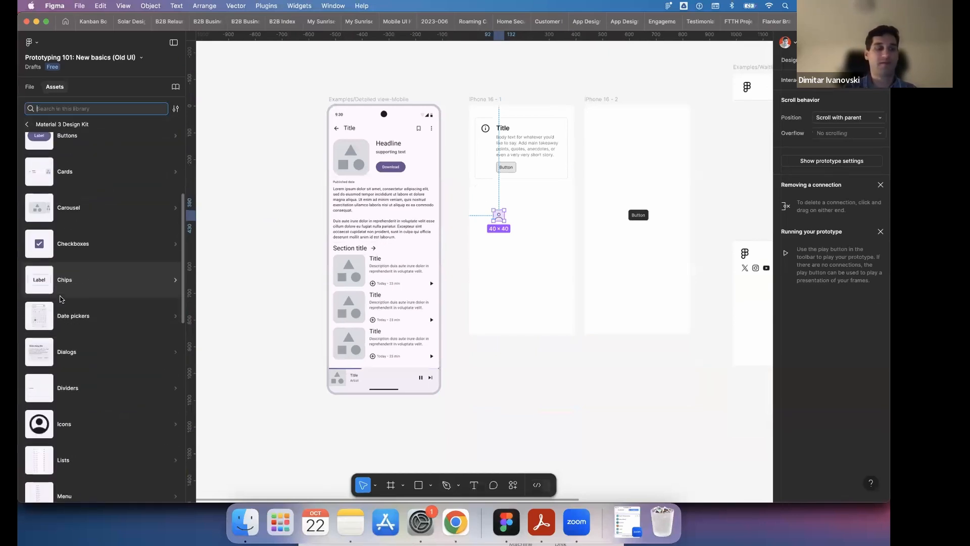
{"action": "scroll", "coordinate": [66, 252], "scroll_direction": "up", "scroll_amount": 1}
{"action": "left_click", "coordinate": [74, 179]}
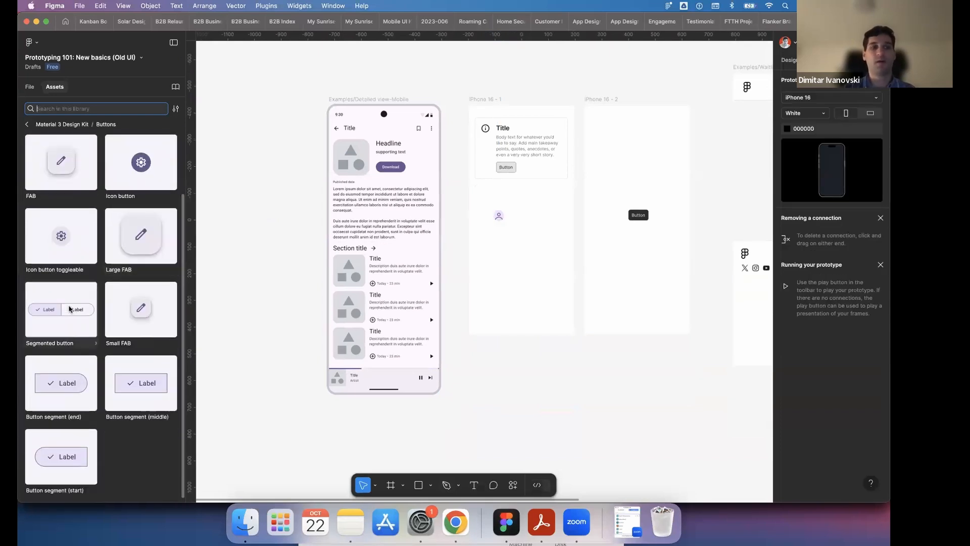
{"action": "left_click_drag", "start_coordinate": [69, 308], "coordinate": [530, 275]}
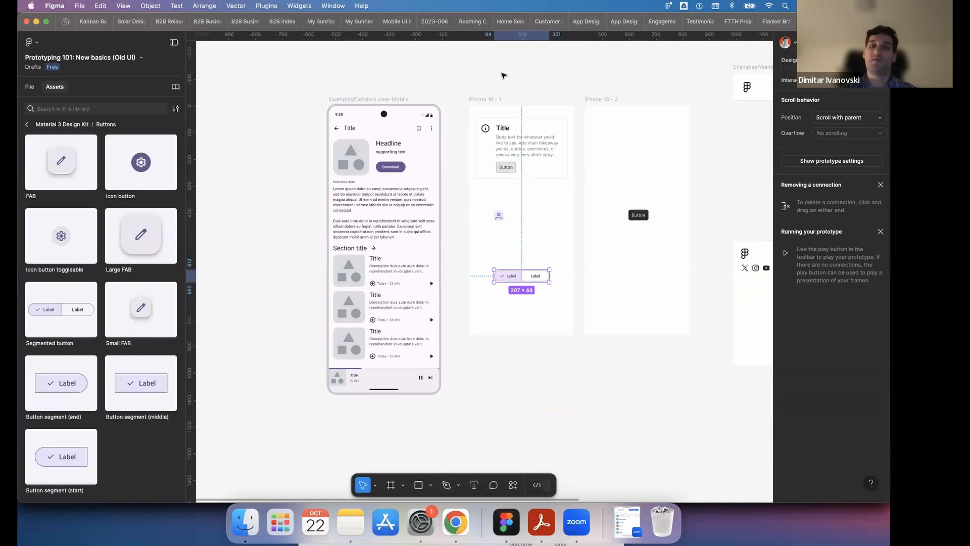
{"action": "left_click", "coordinate": [502, 74]}
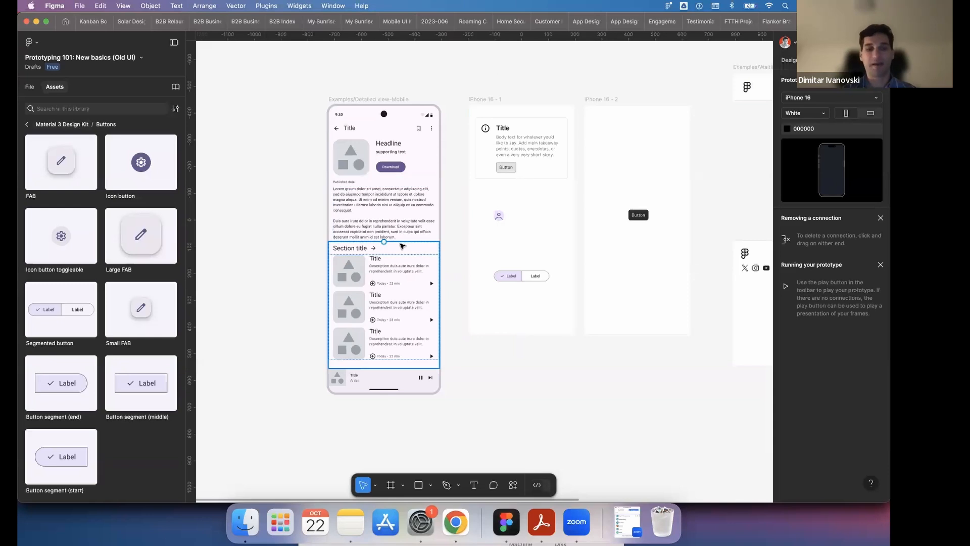
- Delete the generic avatar and the segmented button from the iPhone 16 - 1 frame, keeping the card
{"action": "scroll", "coordinate": [402, 246], "scroll_direction": "right", "scroll_amount": 3}
{"action": "left_click", "coordinate": [412, 100]}
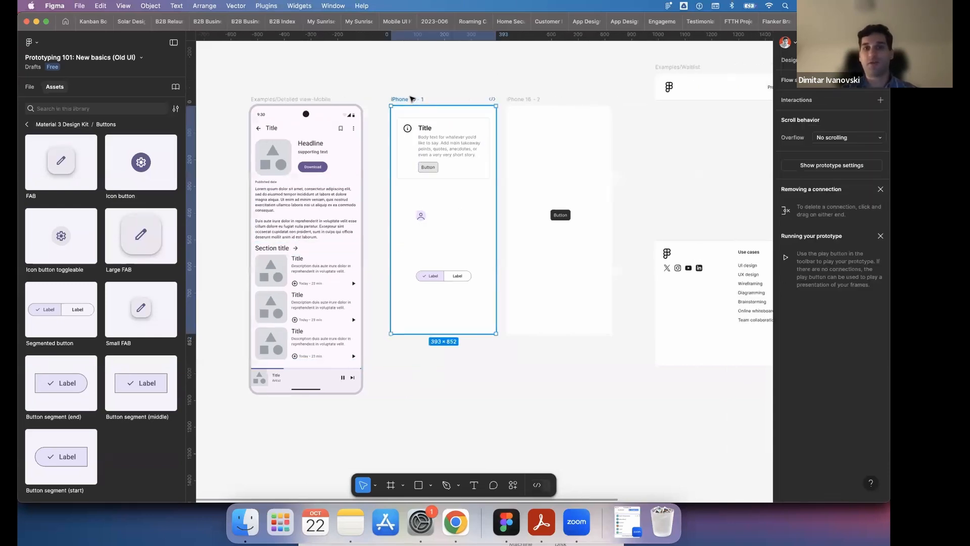
{"action": "left_click", "coordinate": [516, 98]}
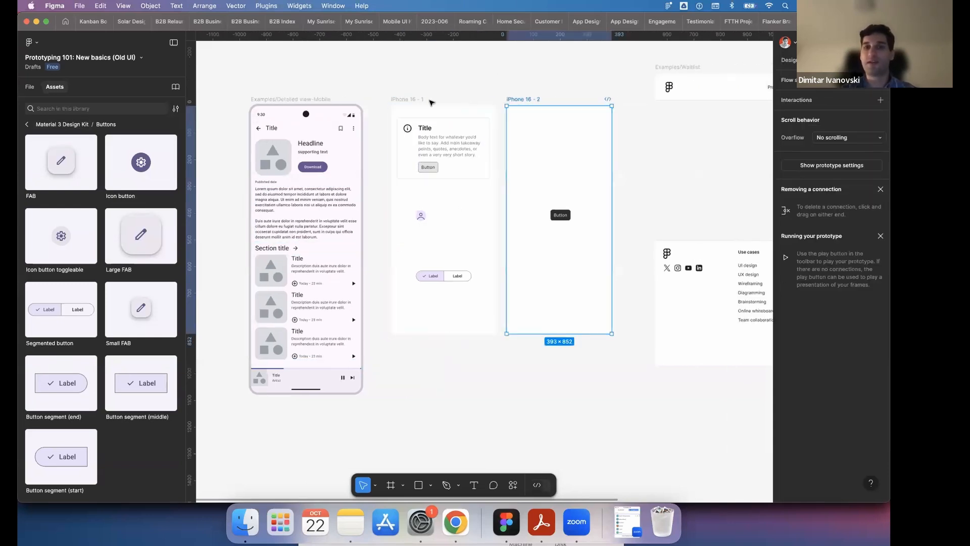
{"action": "key", "text": "shift+e"}
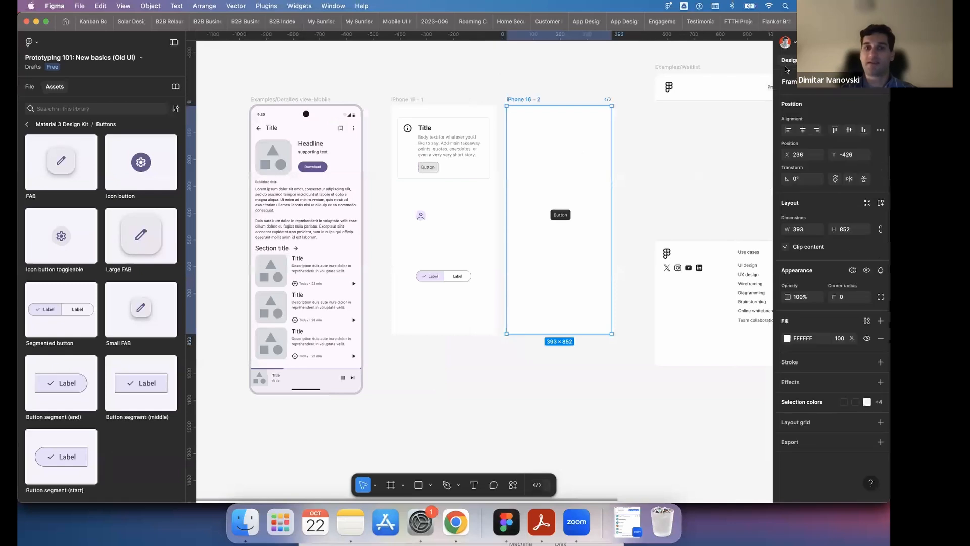
{"action": "left_click", "coordinate": [447, 275]}
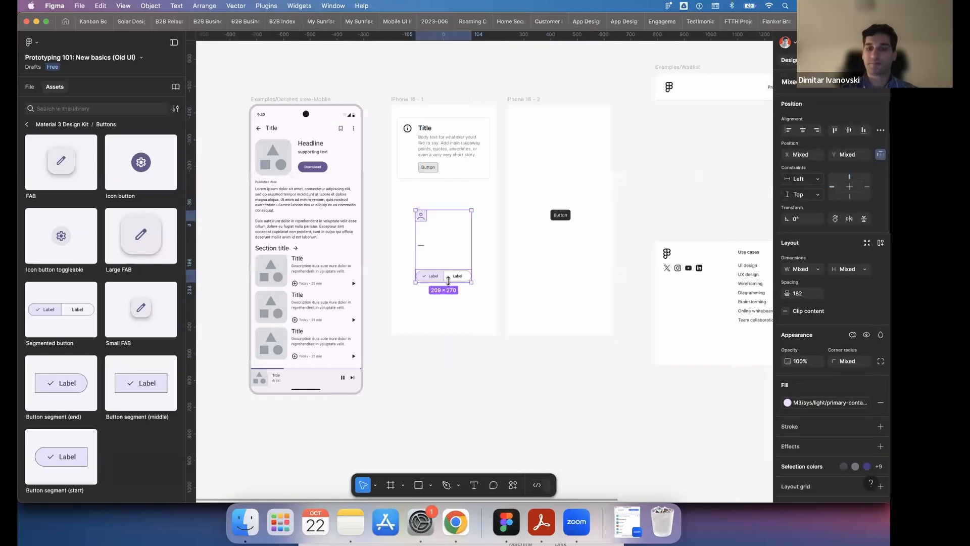
{"action": "key", "text": "Delete"}
{"action": "left_click", "coordinate": [417, 98]}
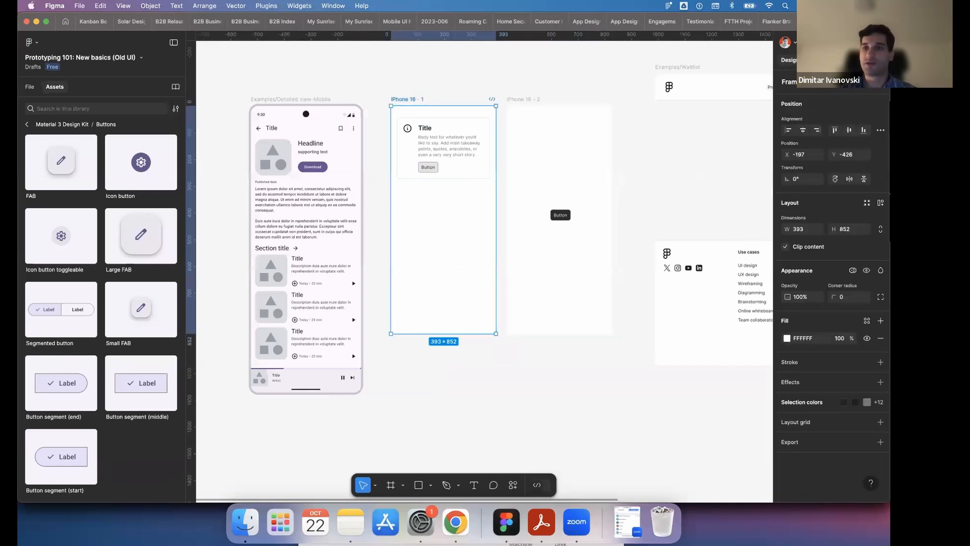
{"action": "left_click", "coordinate": [589, 72]}
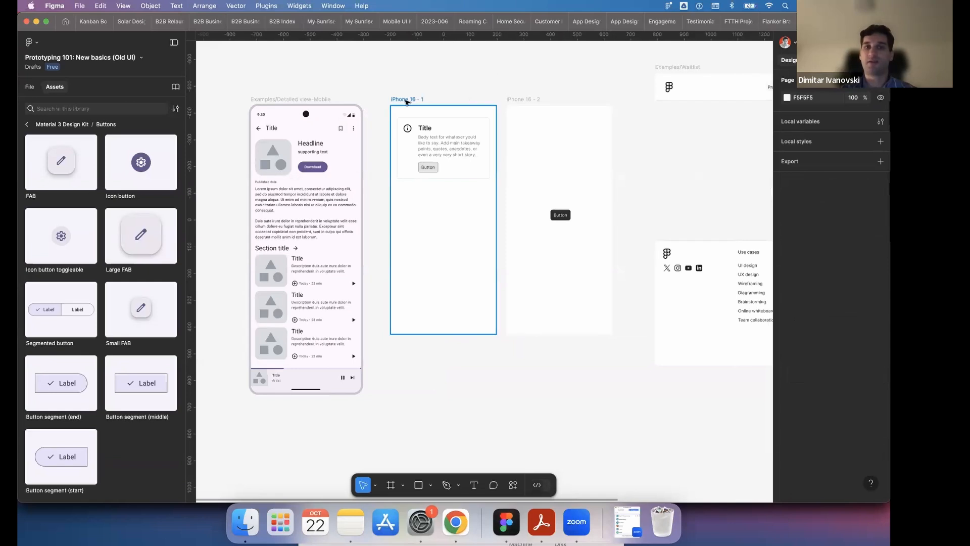
- Connect the card's button to iPhone 16 - 2 and that frame's dark button back to iPhone 16 - 1, both on tap with instant navigation
{"action": "key", "text": "shift+e"}
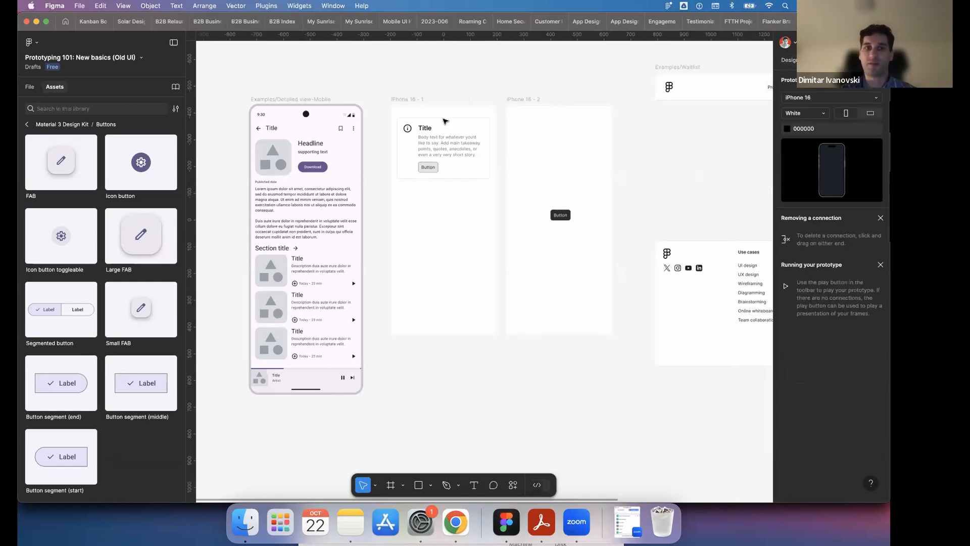
{"action": "left_click", "coordinate": [430, 167]}
{"action": "double_click", "coordinate": [430, 168]}
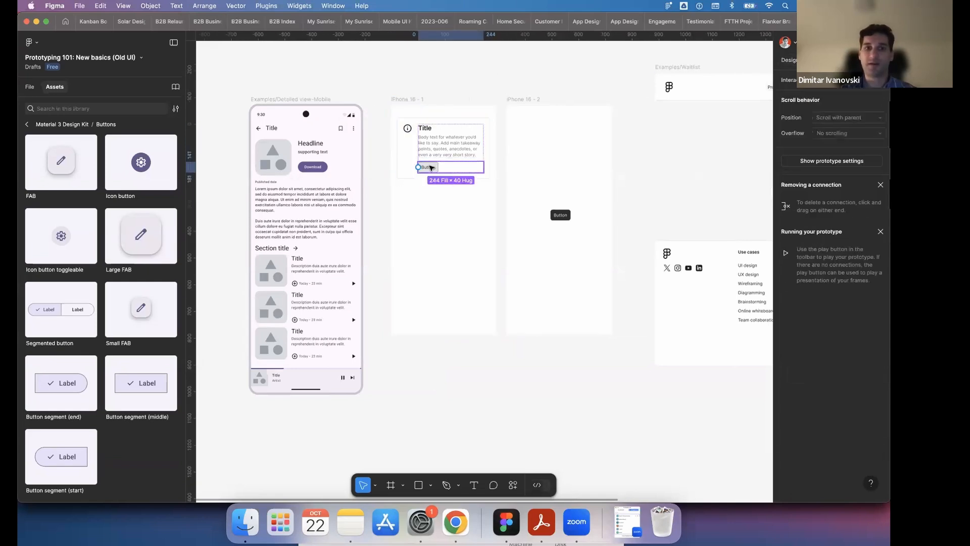
{"action": "left_click_drag", "start_coordinate": [461, 167], "coordinate": [561, 212]}
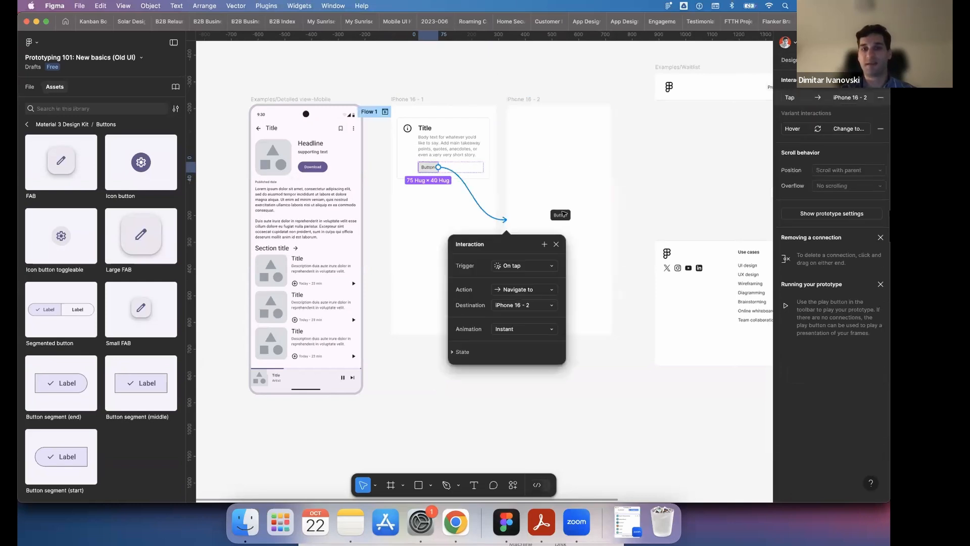
{"action": "left_click", "coordinate": [561, 217]}
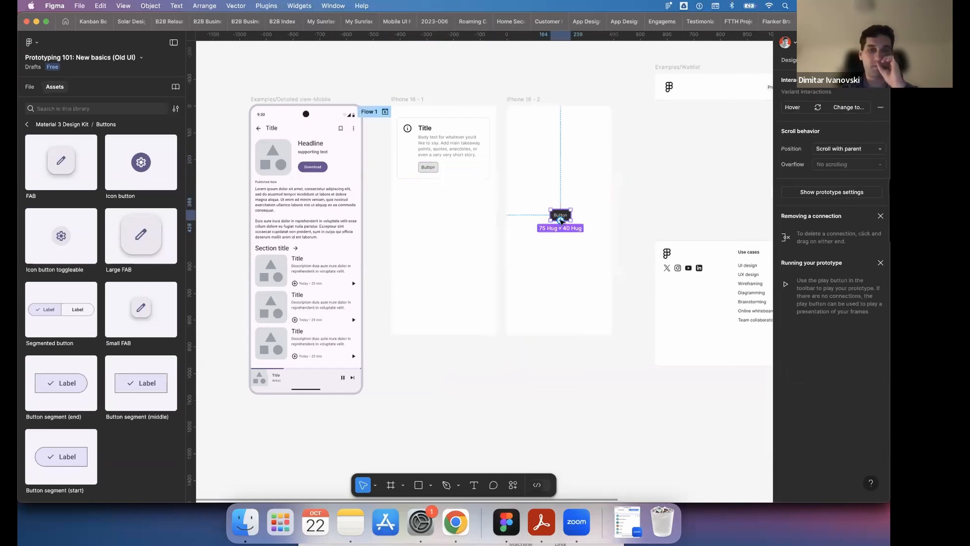
{"action": "left_click_drag", "start_coordinate": [562, 221], "coordinate": [474, 167]}
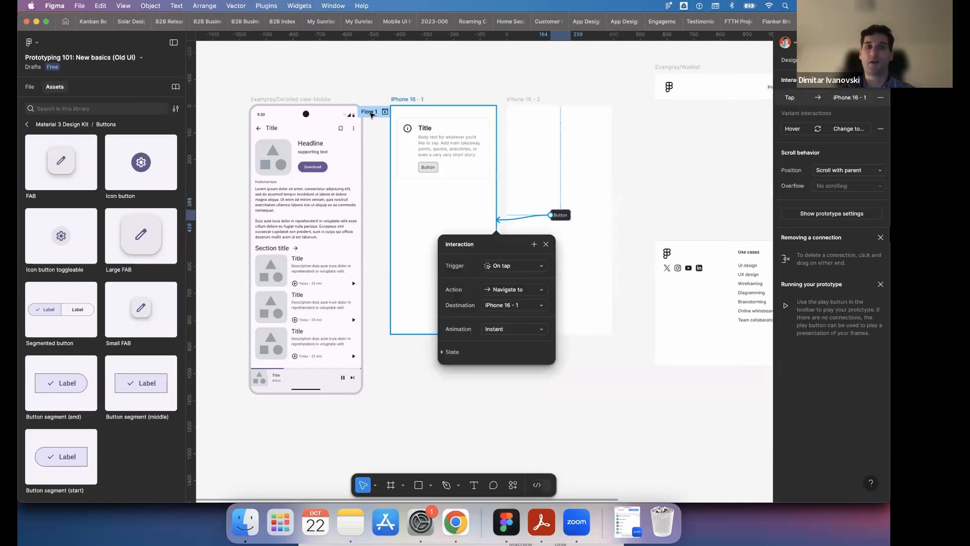
- Preview Flow 1 and test the buttons by navigating back and forth between the two iPhone 16 screens
{"action": "left_click", "coordinate": [372, 115]}
{"action": "left_click", "coordinate": [385, 112]}
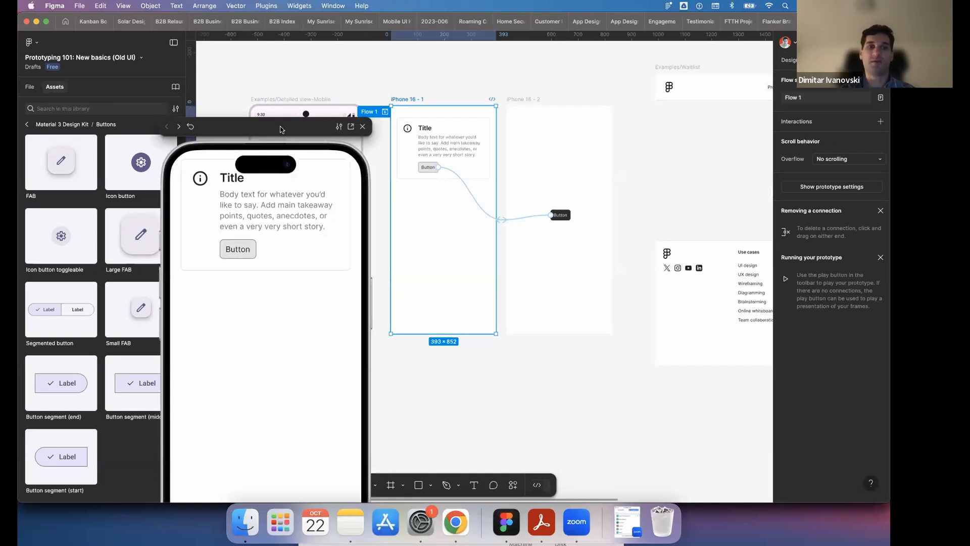
{"action": "left_click_drag", "start_coordinate": [282, 130], "coordinate": [481, 44]}
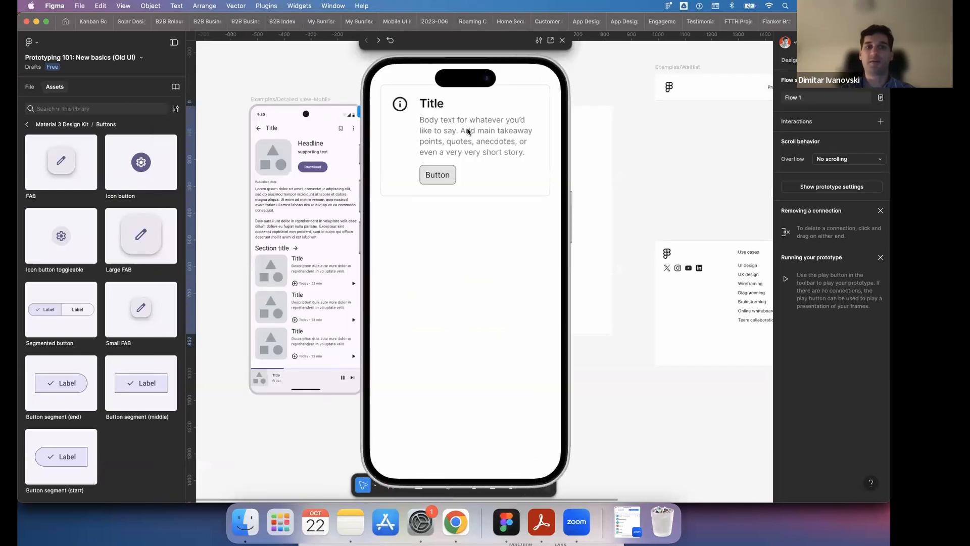
{"action": "left_click", "coordinate": [442, 174]}
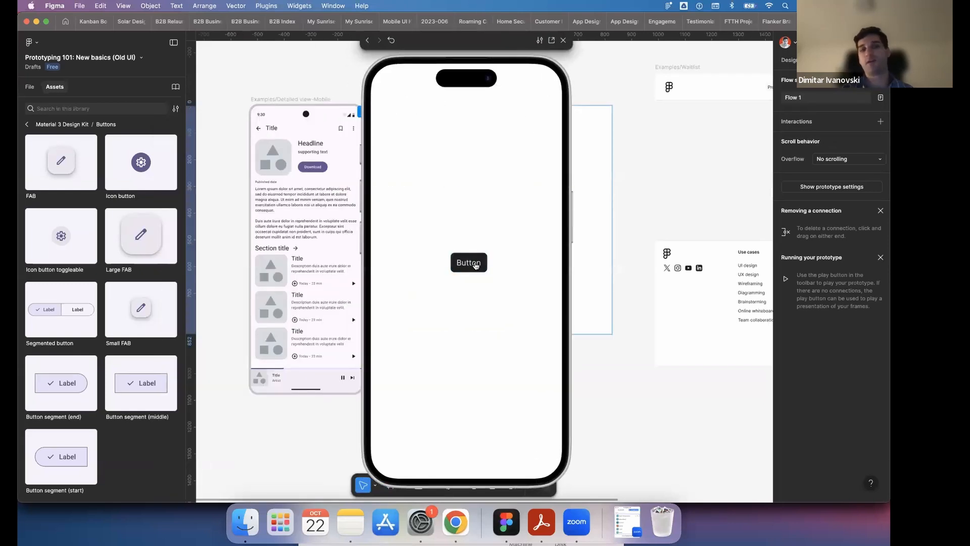
{"action": "left_click", "coordinate": [464, 259]}
{"action": "left_click", "coordinate": [446, 174]}
{"action": "left_click", "coordinate": [469, 263]}
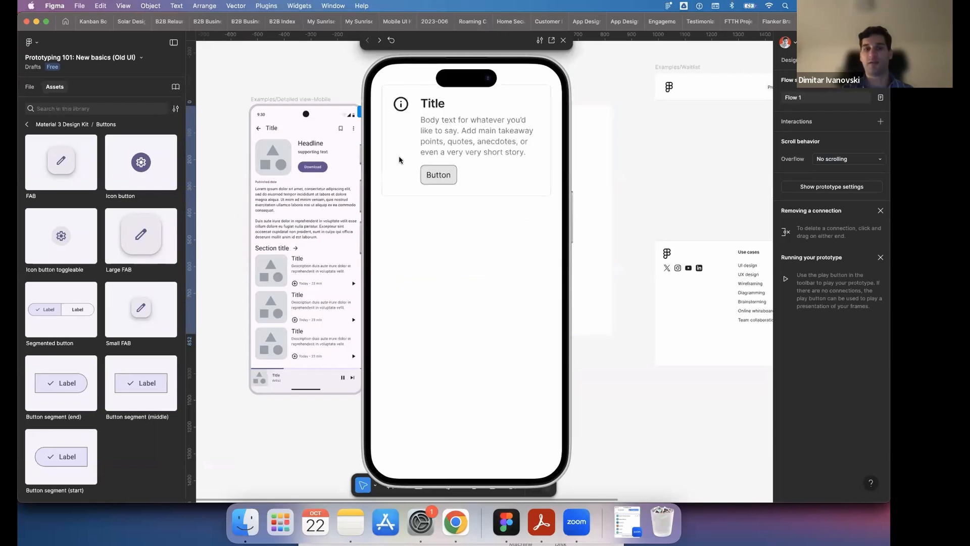
{"action": "left_click", "coordinate": [442, 175]}
{"action": "left_click", "coordinate": [468, 262]}
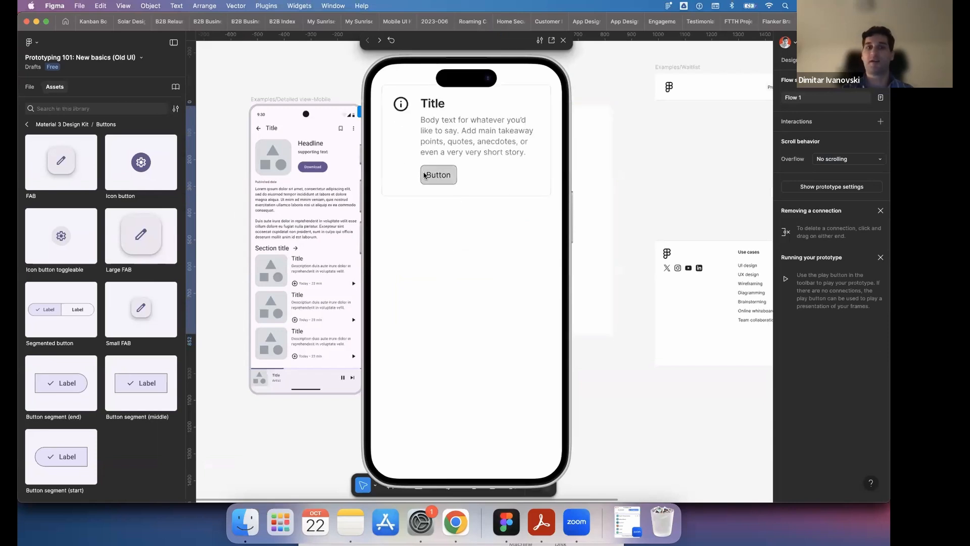
{"action": "left_click", "coordinate": [439, 174]}
{"action": "left_click", "coordinate": [472, 263]}
{"action": "left_click", "coordinate": [441, 176]}
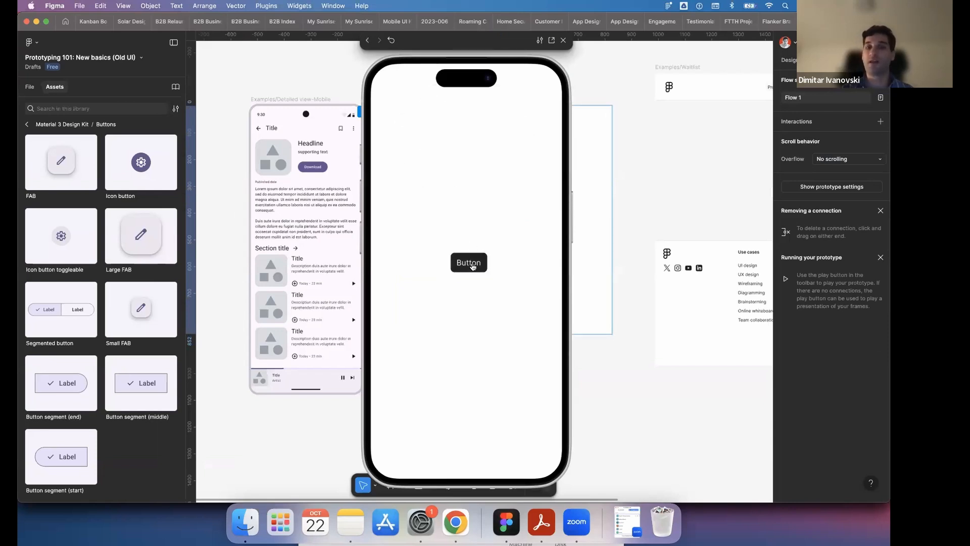
{"action": "left_click", "coordinate": [472, 264]}
{"action": "left_click", "coordinate": [427, 173]}
{"action": "left_click", "coordinate": [470, 263]}
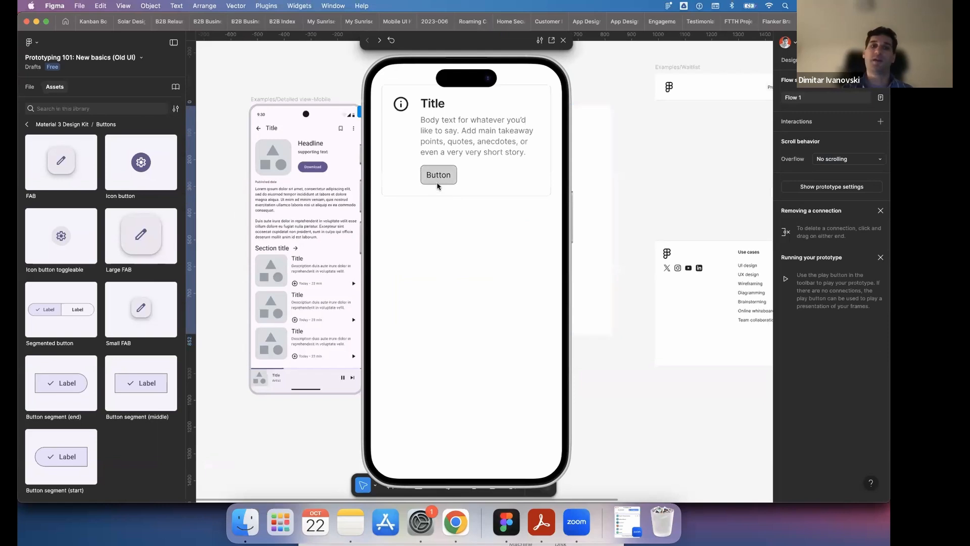
{"action": "left_click", "coordinate": [439, 175]}
{"action": "left_click", "coordinate": [474, 272]}
{"action": "left_click", "coordinate": [440, 174]}
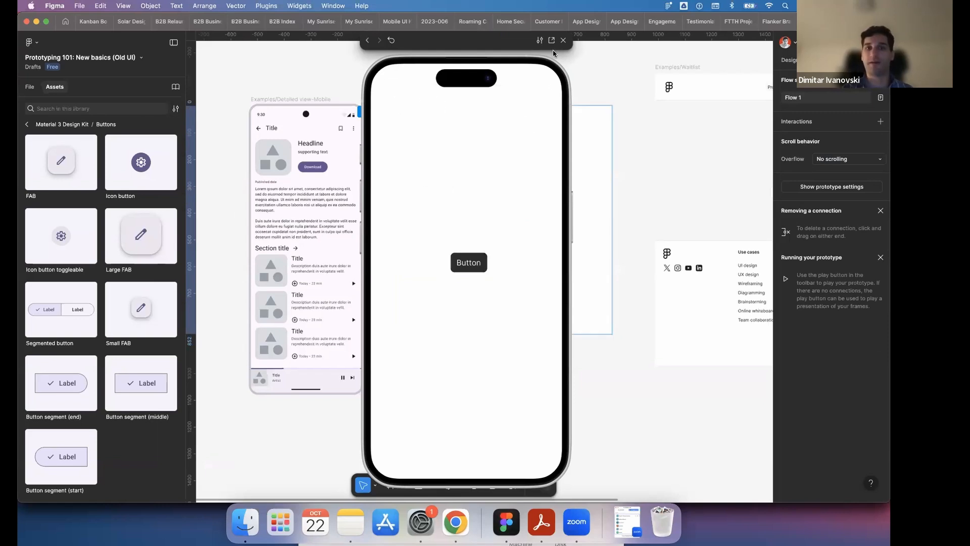
{"action": "left_click", "coordinate": [563, 43]}
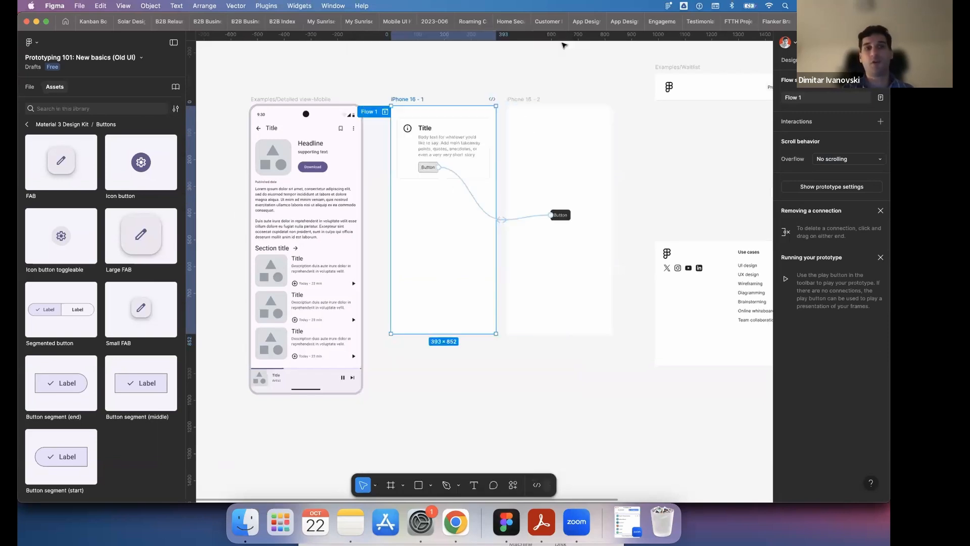
{"action": "left_click", "coordinate": [560, 71]}
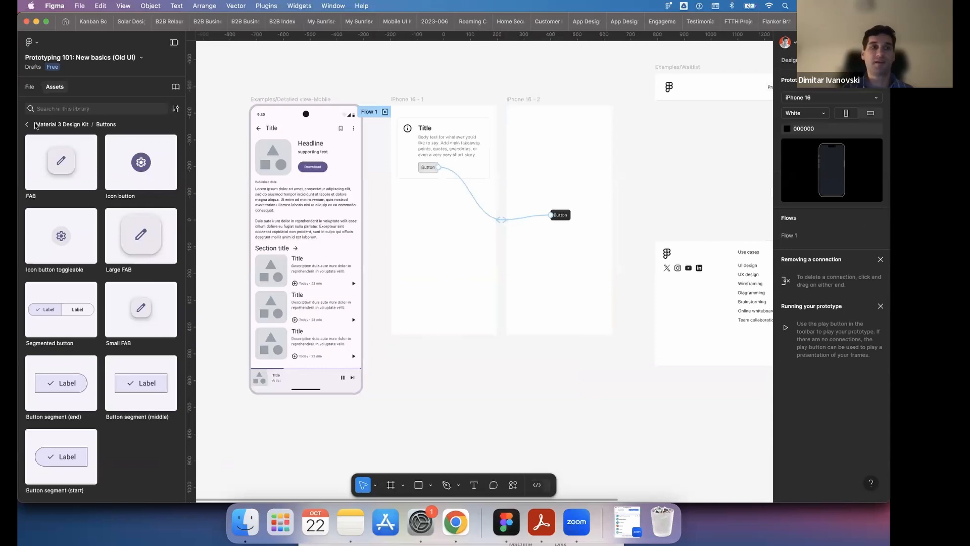
- Insert the Dialog Body component from the Simple Design System over the lower part of the iPhone 16 - 2 frame
{"action": "left_click", "coordinate": [29, 125]}
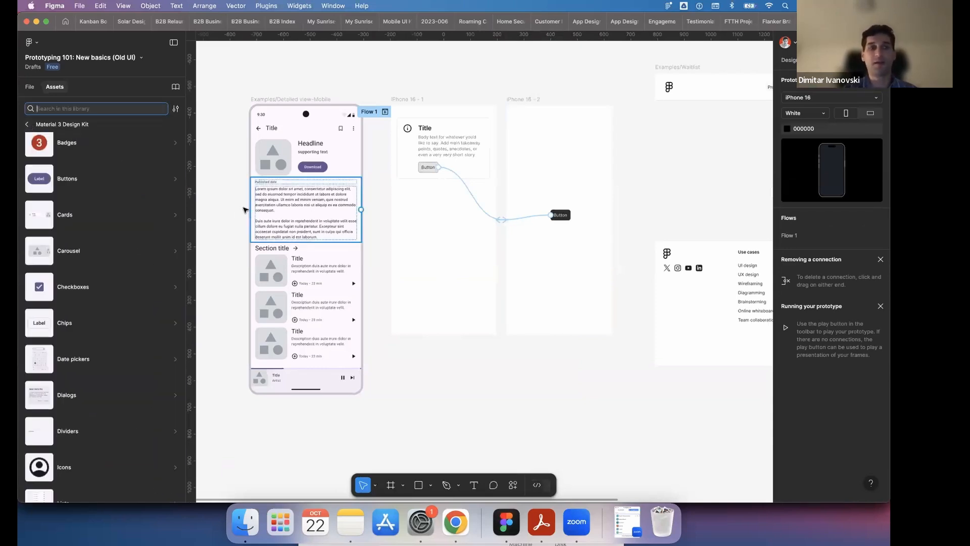
{"action": "left_click", "coordinate": [29, 125]}
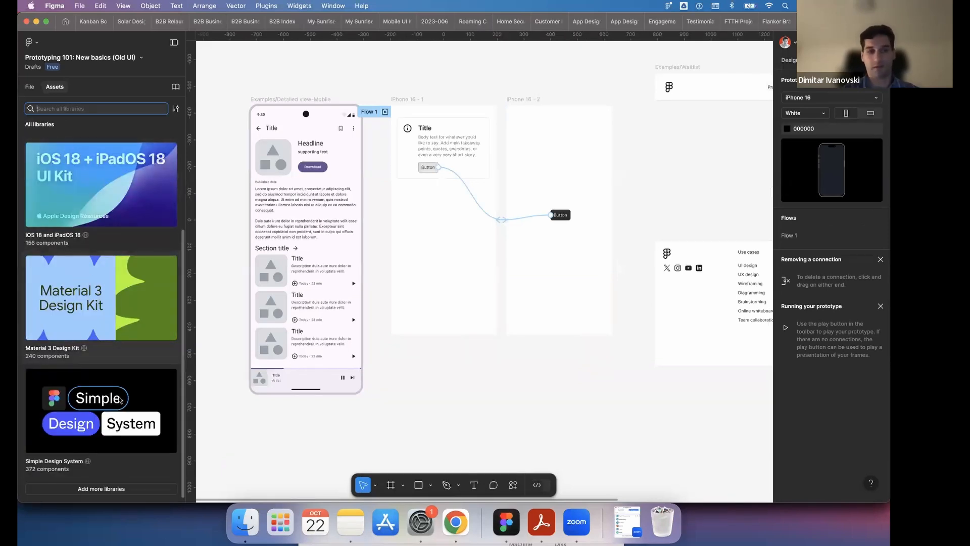
{"action": "left_click", "coordinate": [120, 401]}
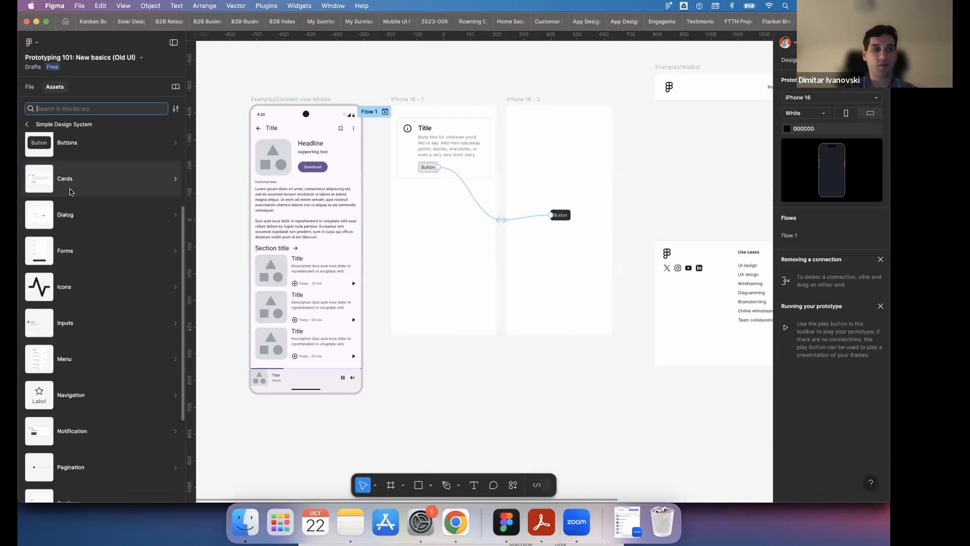
{"action": "left_click", "coordinate": [71, 215]}
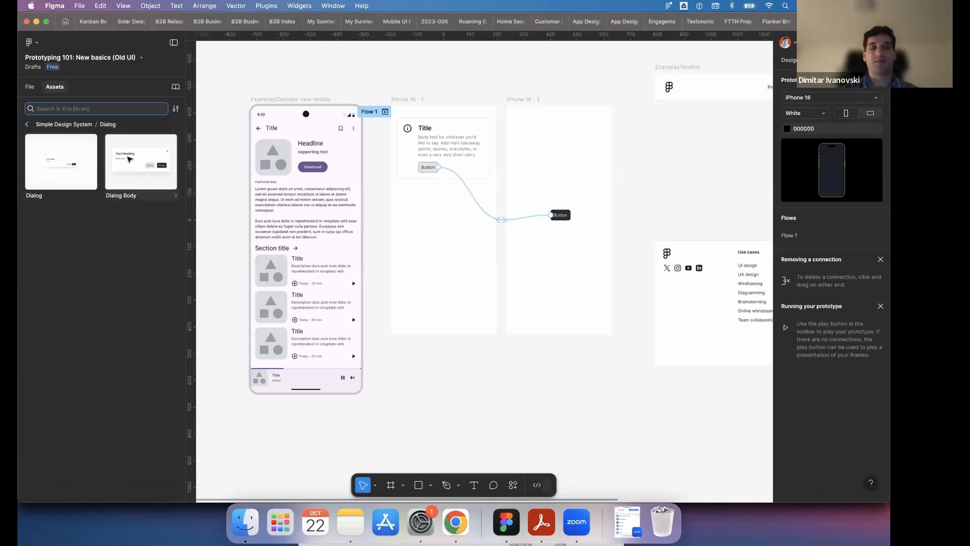
{"action": "left_click_drag", "start_coordinate": [129, 160], "coordinate": [526, 282]}
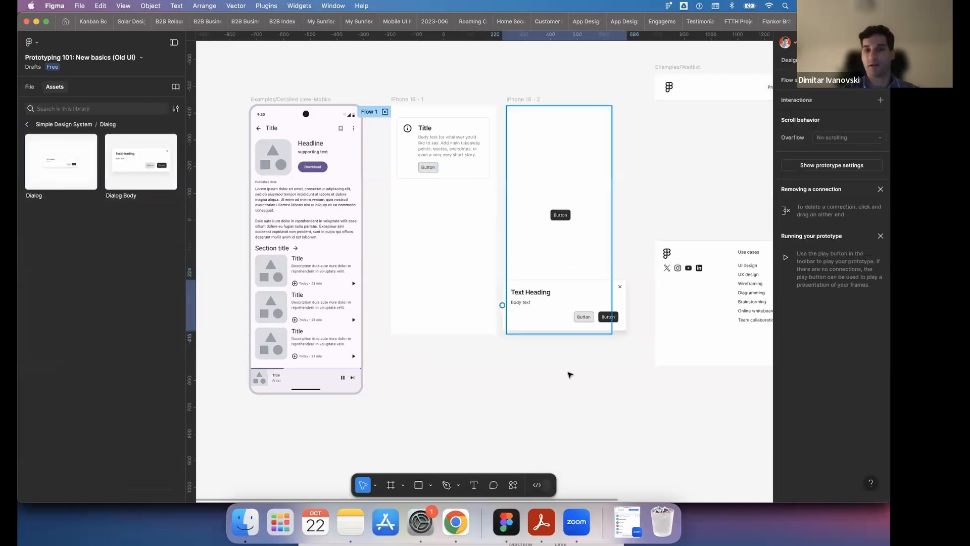
- Place the dialog over the dark button inside iPhone 16 - 2, narrow it to about 299 px and centre it horizontally
{"action": "left_click_drag", "start_coordinate": [570, 375], "coordinate": [581, 224]}
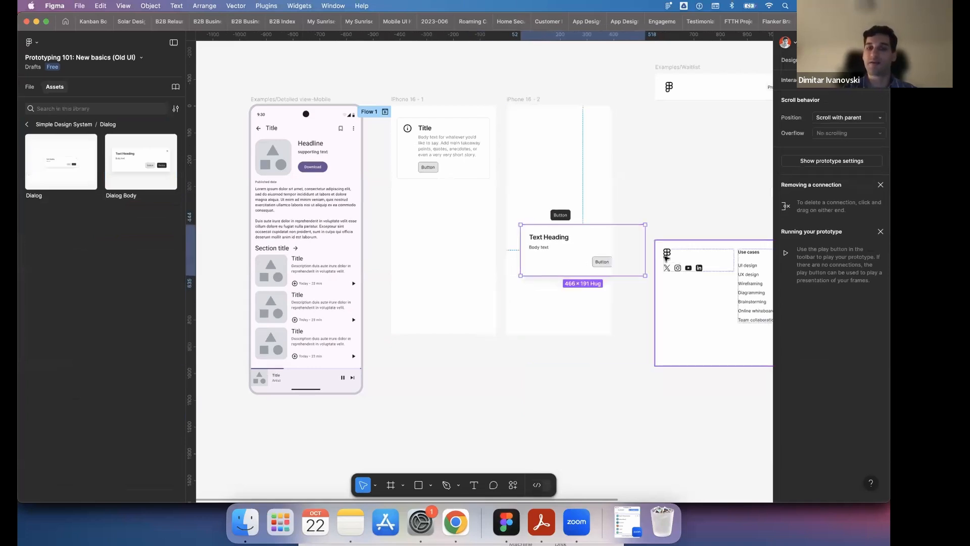
{"action": "left_click_drag", "start_coordinate": [646, 249], "coordinate": [579, 213]}
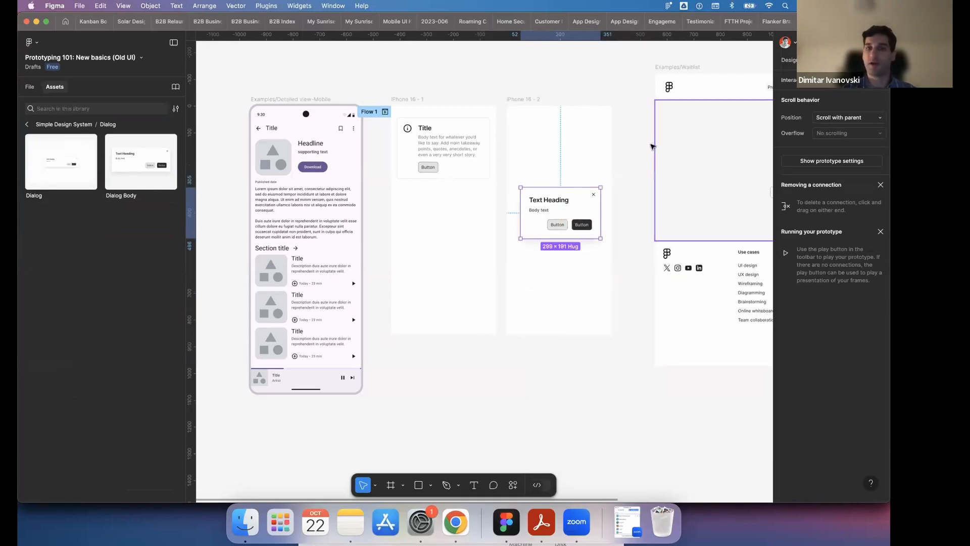
{"action": "left_click", "coordinate": [632, 162]}
- Connect the dialog's dark button in iPhone 16 - 2 to the iPhone 16 - 1 frame
{"action": "double_click", "coordinate": [584, 229]}
{"action": "left_click", "coordinate": [584, 229]}
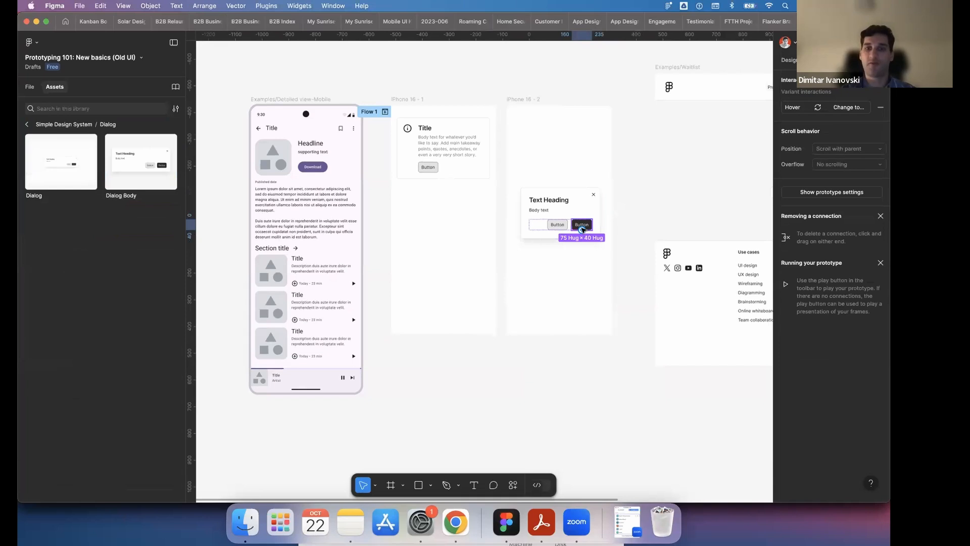
{"action": "scroll", "coordinate": [582, 228], "scroll_direction": "up", "scroll_amount": 3}
{"action": "left_click_drag", "start_coordinate": [585, 228], "coordinate": [400, 192]}
{"action": "left_click", "coordinate": [663, 322]}
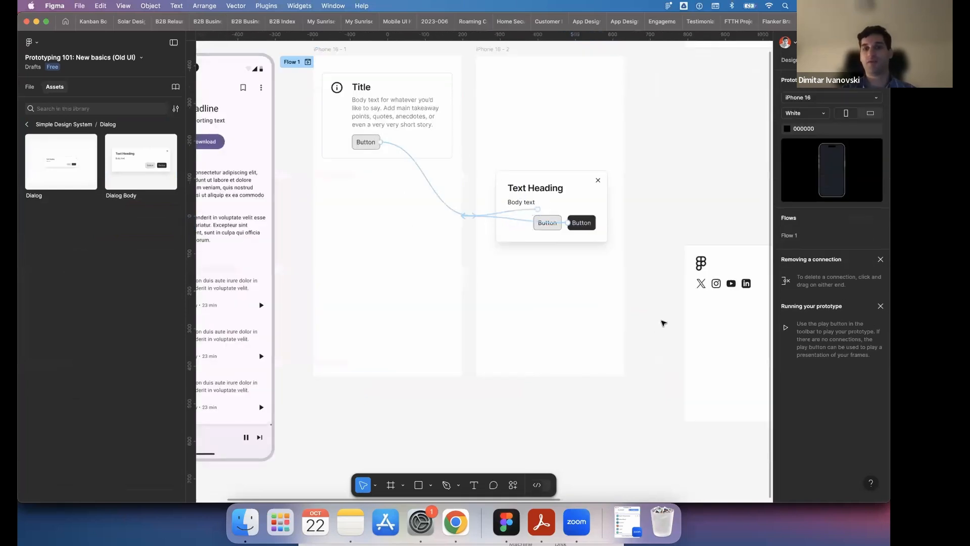
- Revisit the Skecth Prototype page and the low vs high fidelity slide in Chrome, returning to the Low fidelity Pototype page in Figma
{"action": "scroll", "coordinate": [660, 322], "scroll_direction": "down", "scroll_amount": 3}
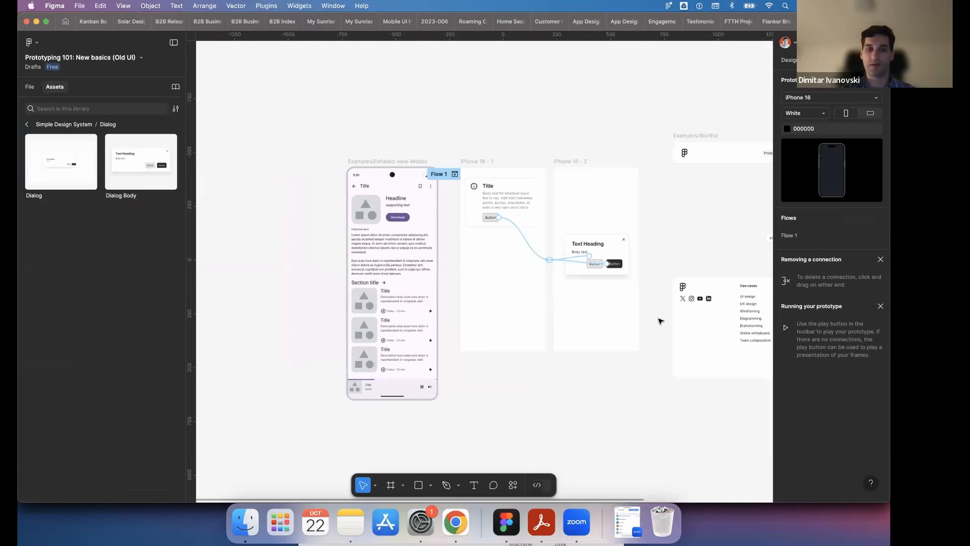
{"action": "scroll", "coordinate": [661, 322], "scroll_direction": "down", "scroll_amount": 1}
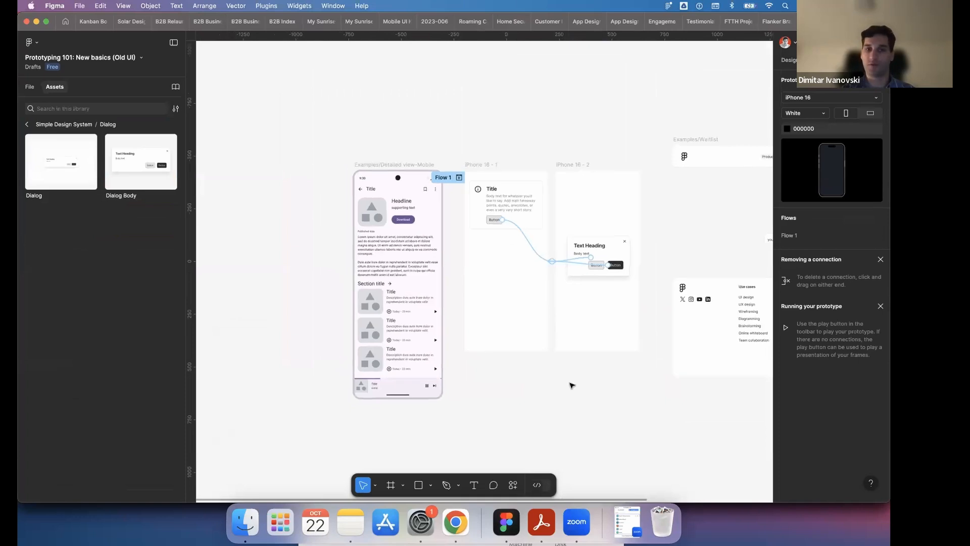
{"action": "left_click", "coordinate": [30, 87]}
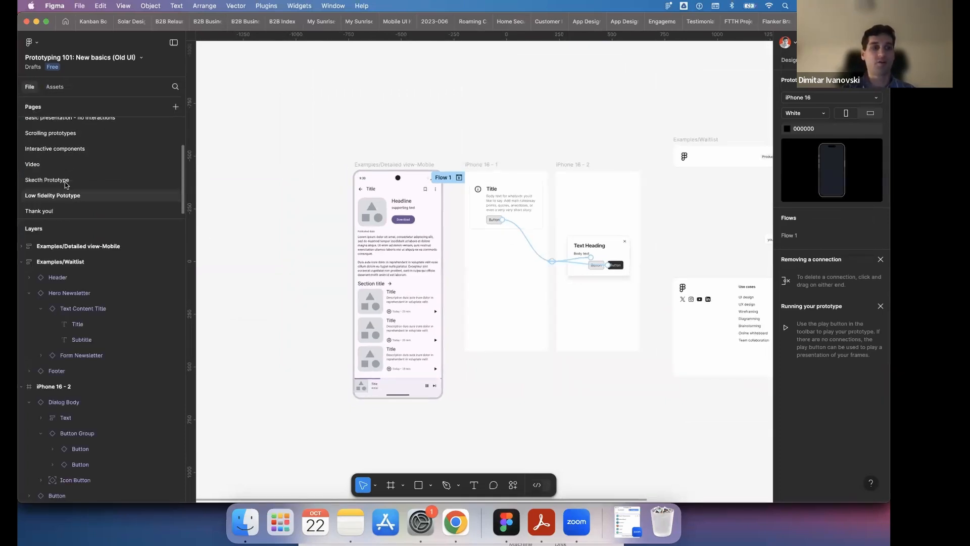
{"action": "left_click", "coordinate": [65, 181]}
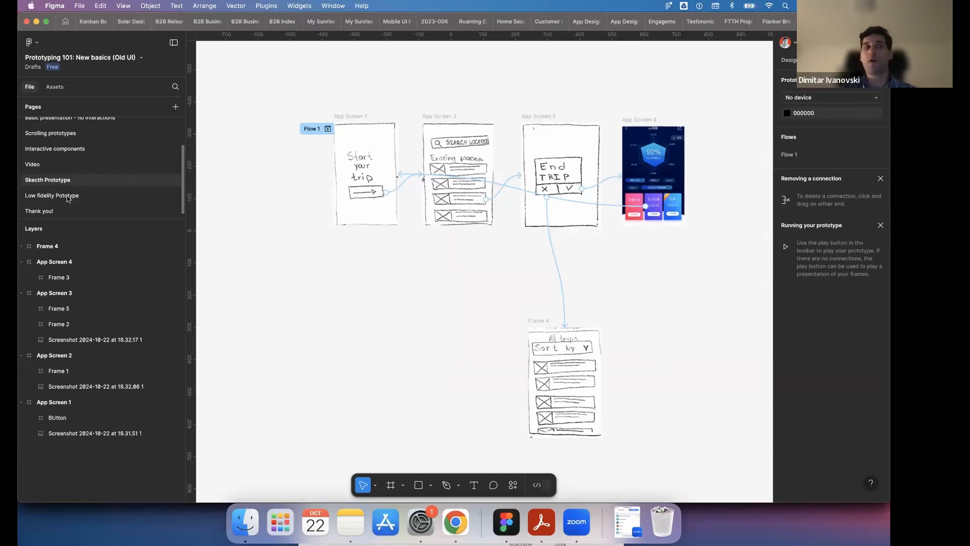
{"action": "left_click", "coordinate": [64, 196]}
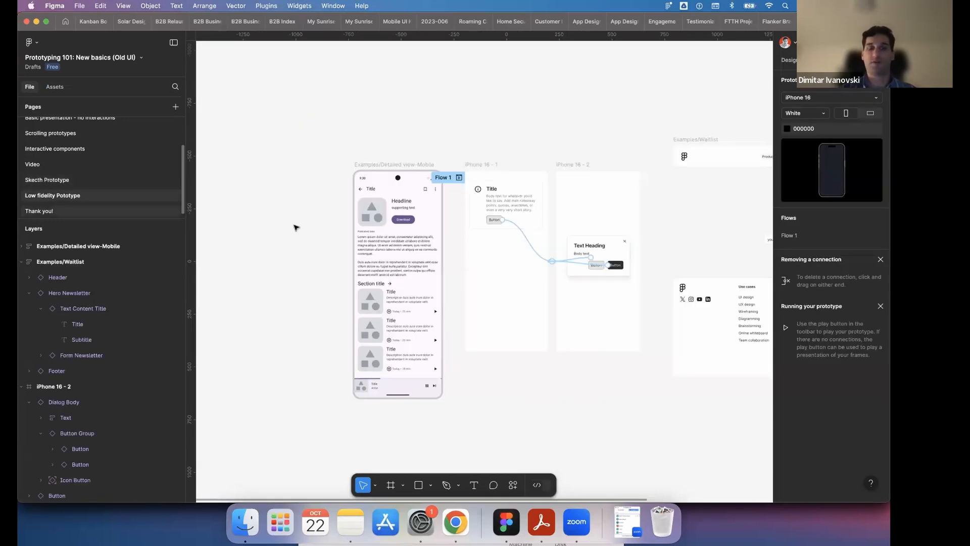
{"action": "left_click", "coordinate": [455, 522]}
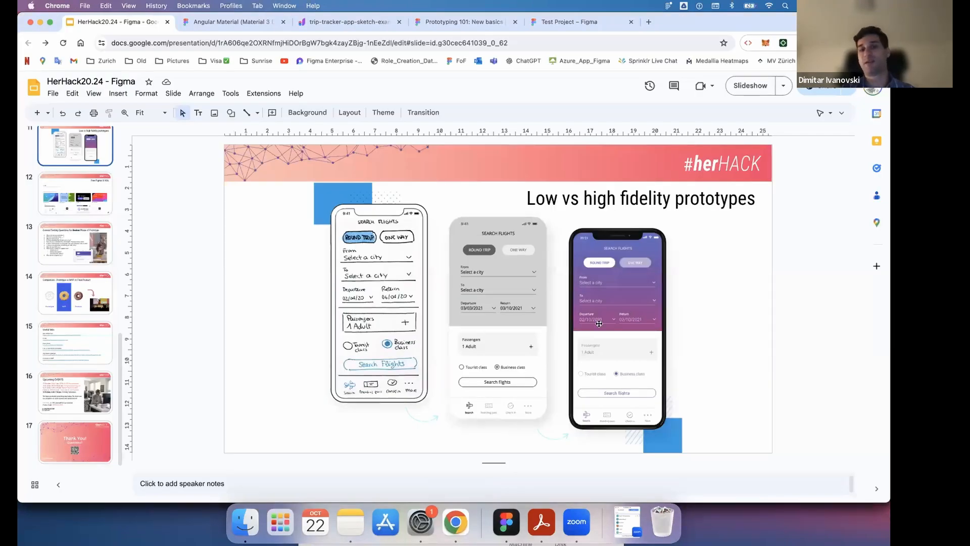
{"action": "left_click", "coordinate": [503, 524]}
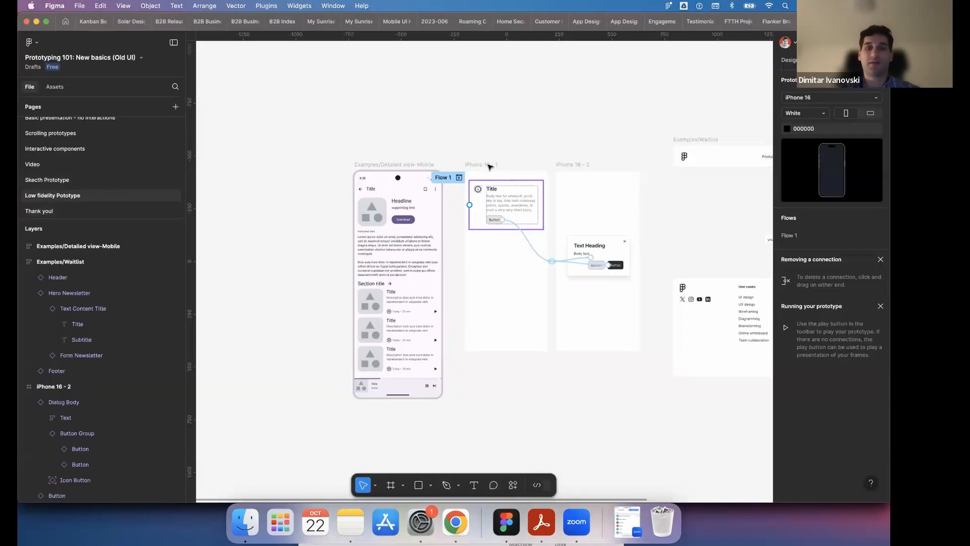
- Preview Flow 1 from the iPhone 16 - 1 frame and open the preview as a full presentation in its own tab
{"action": "left_click", "coordinate": [490, 166]}
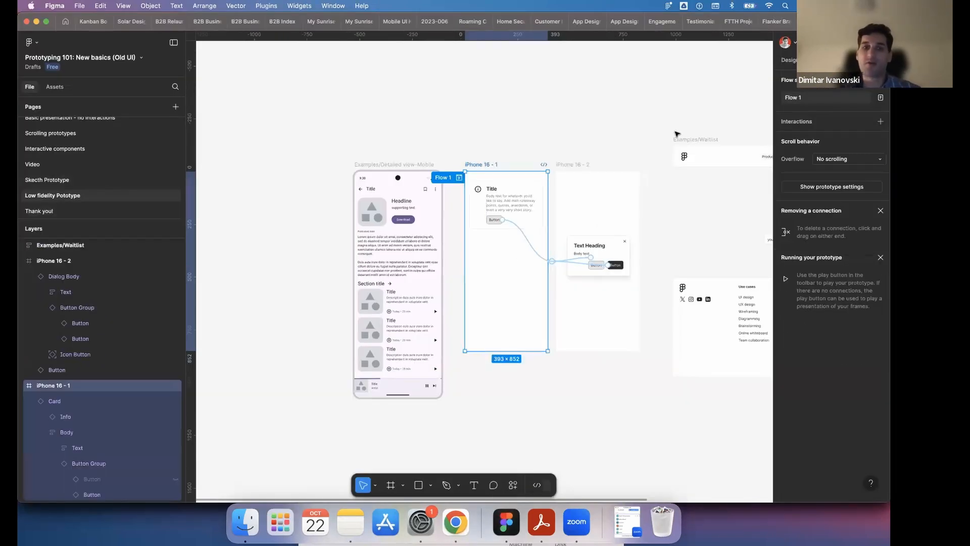
{"action": "left_click", "coordinate": [564, 150]}
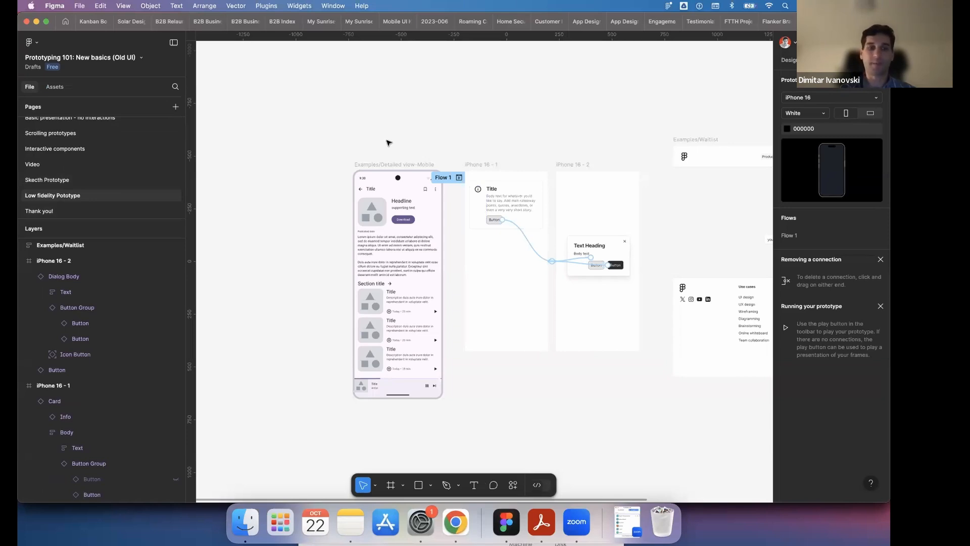
{"action": "left_click", "coordinate": [460, 178]}
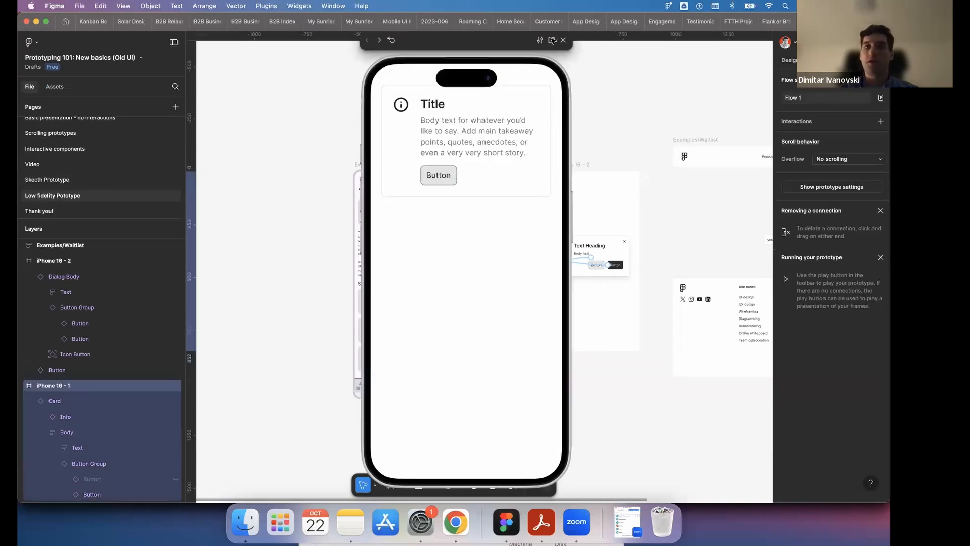
{"action": "left_click", "coordinate": [553, 41]}
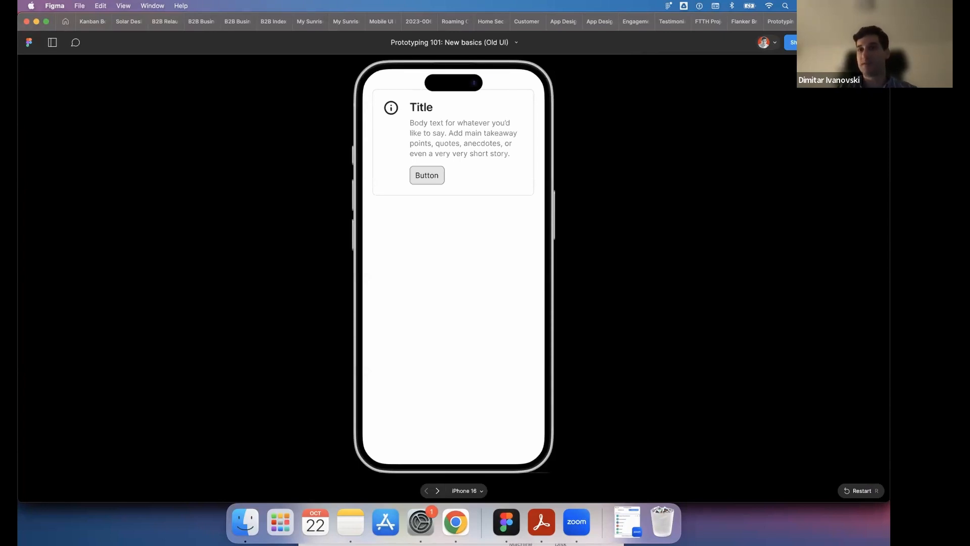
- Copy the prototype's share link from the sharing dialog and close the dialog
{"action": "left_click", "coordinate": [792, 42]}
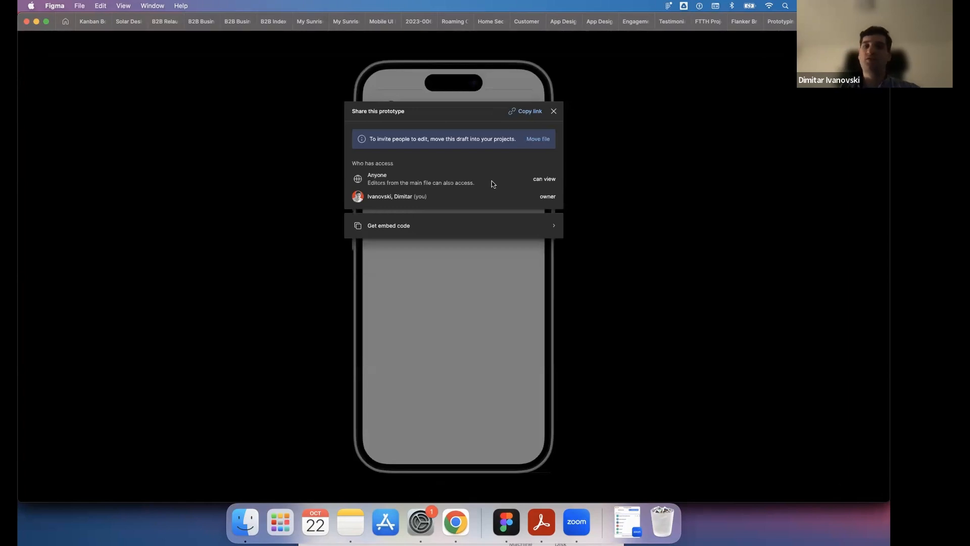
{"action": "left_click", "coordinate": [526, 112]}
{"action": "left_click", "coordinate": [555, 112]}
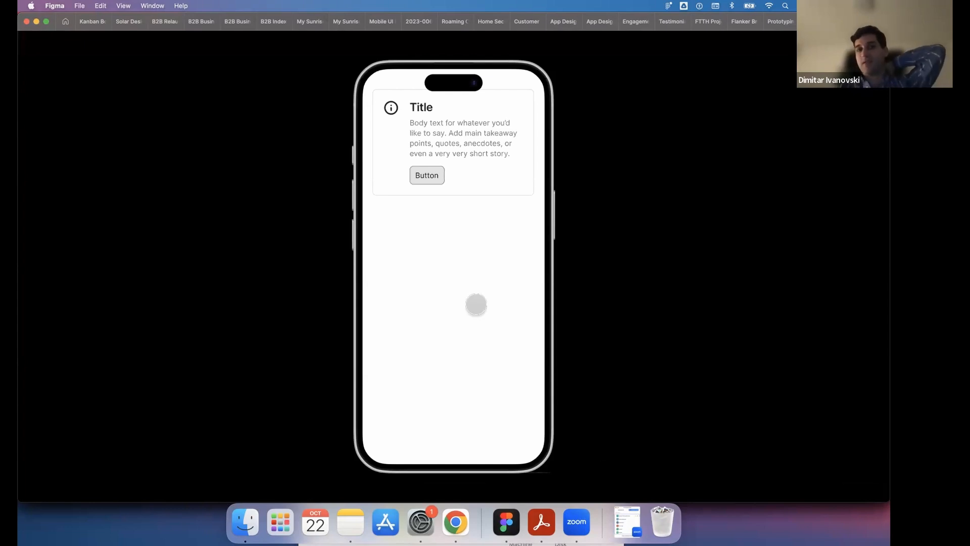
- Test the card button and the dialog's dark button in the presentation, and review the prototype's sharing options again
{"action": "left_click", "coordinate": [427, 175]}
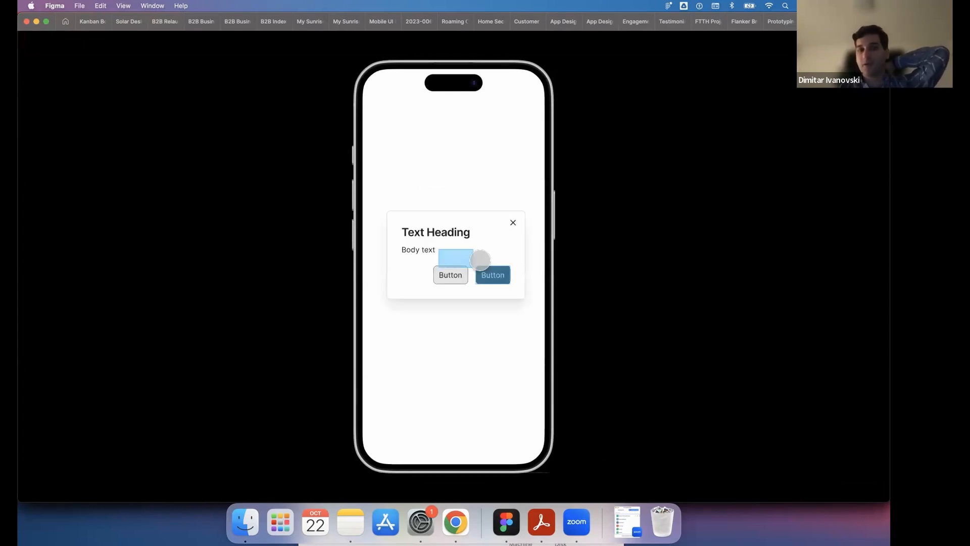
{"action": "left_click", "coordinate": [490, 274]}
{"action": "left_click", "coordinate": [418, 174]}
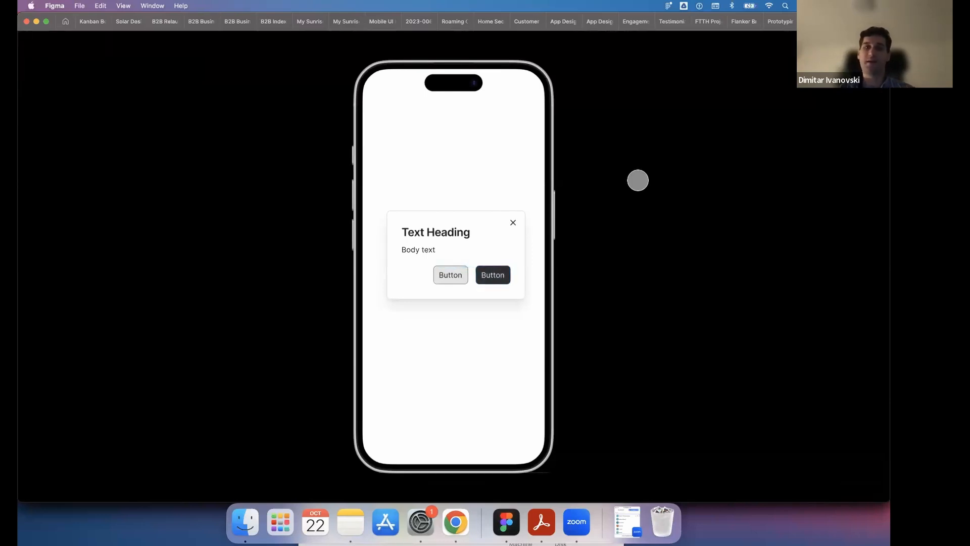
{"action": "left_click", "coordinate": [796, 43]}
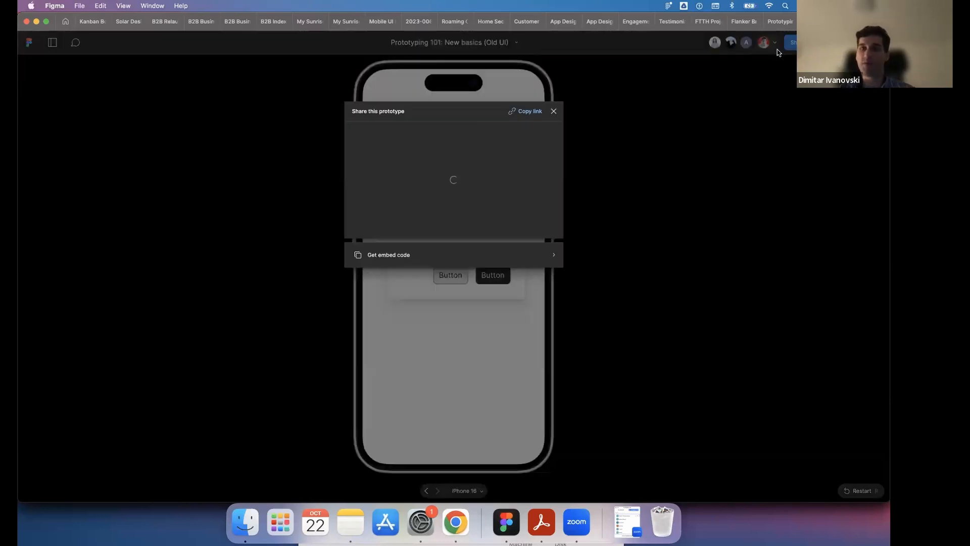
{"action": "left_click", "coordinate": [555, 110]}
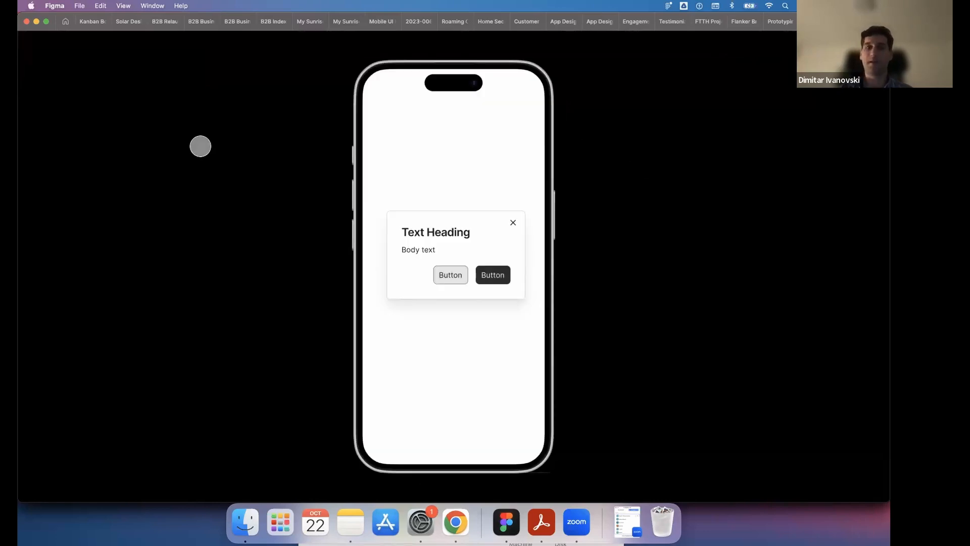
- Switch to the HerHack20.24 slides in Chrome and show slide 13 with the general testing questions for the review phase
{"action": "left_click", "coordinate": [455, 521]}
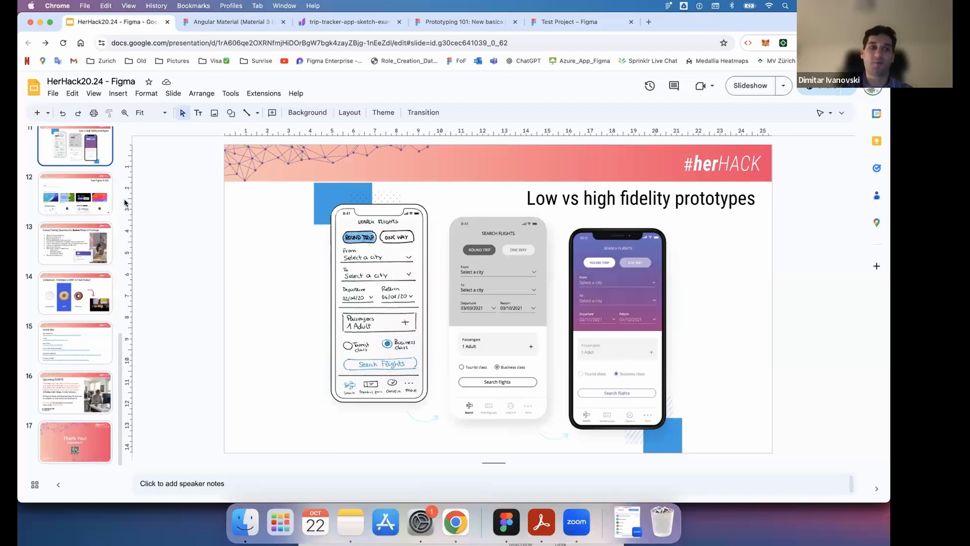
{"action": "left_click", "coordinate": [86, 248]}
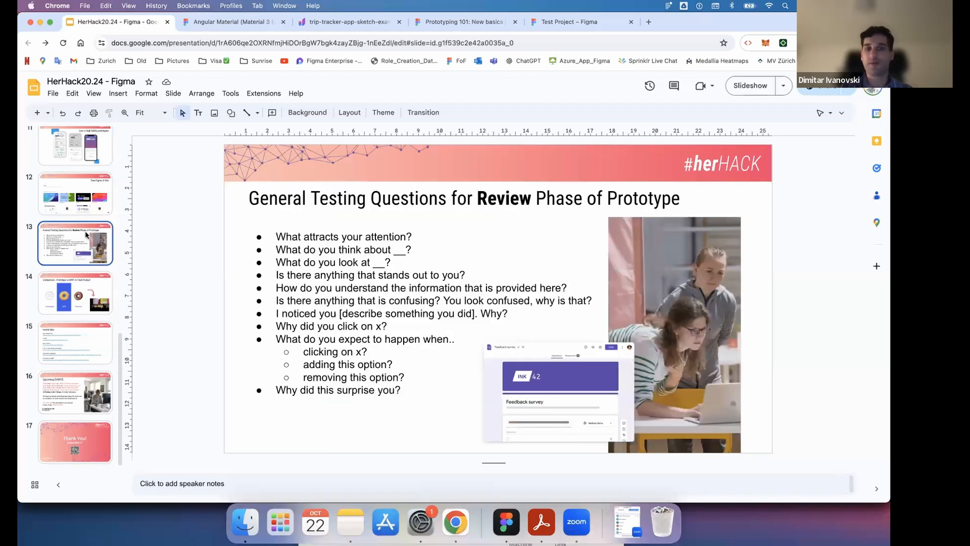
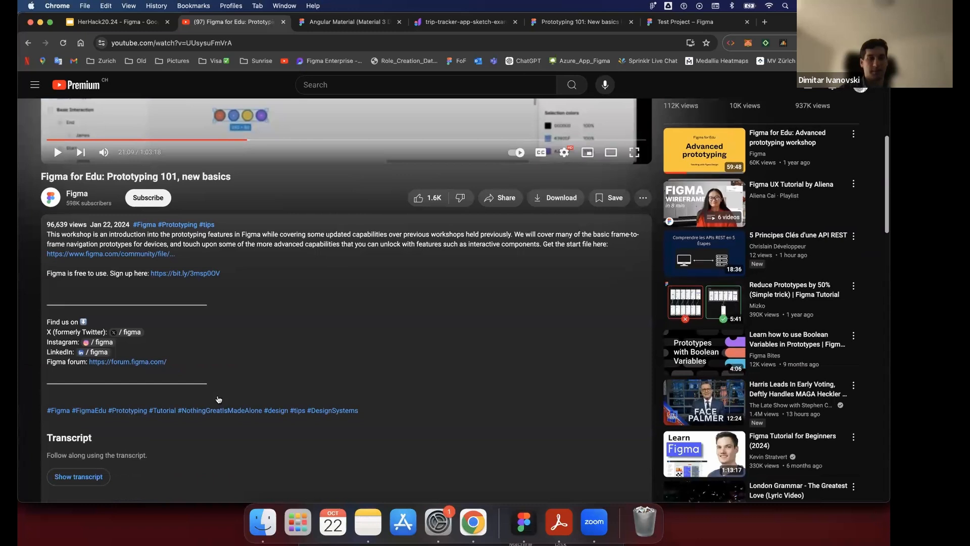
- Open the Figma channel from the Prototyping 101 video and show its playlists
{"action": "scroll", "coordinate": [219, 399], "scroll_direction": "down", "scroll_amount": 3}
{"action": "scroll", "coordinate": [113, 244], "scroll_direction": "up", "scroll_amount": 9}
{"action": "scroll", "coordinate": [115, 305], "scroll_direction": "down", "scroll_amount": 3}
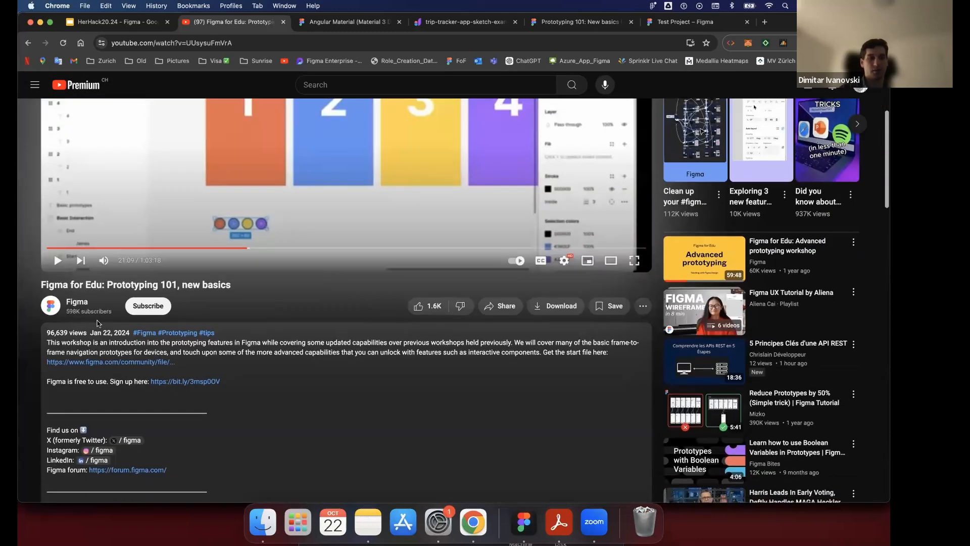
{"action": "left_click", "coordinate": [83, 303]}
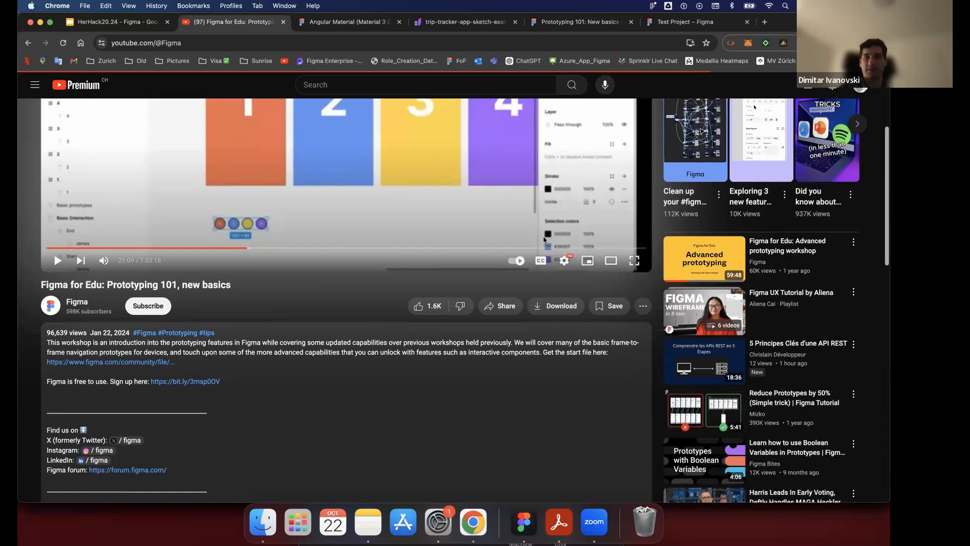
{"action": "scroll", "coordinate": [697, 226], "scroll_direction": "up", "scroll_amount": 3}
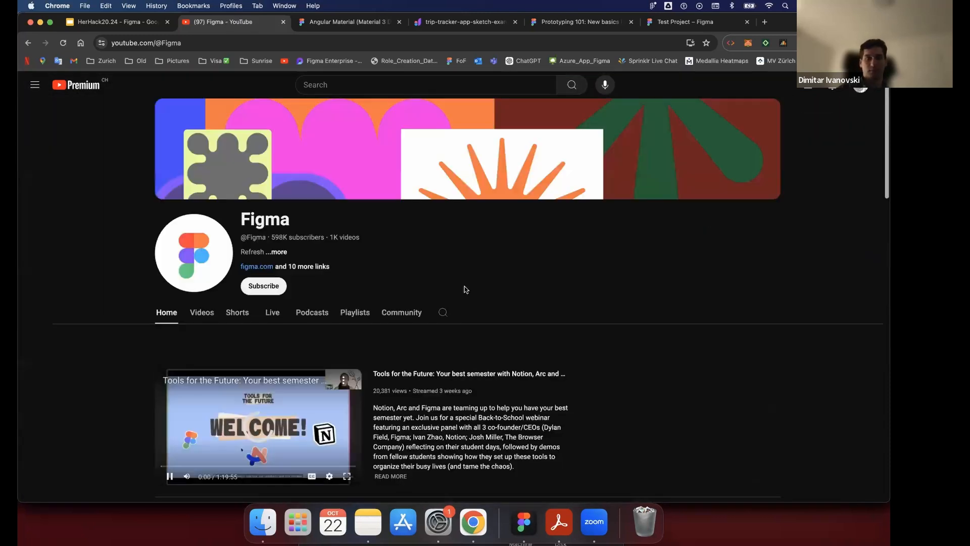
{"action": "left_click", "coordinate": [207, 317]}
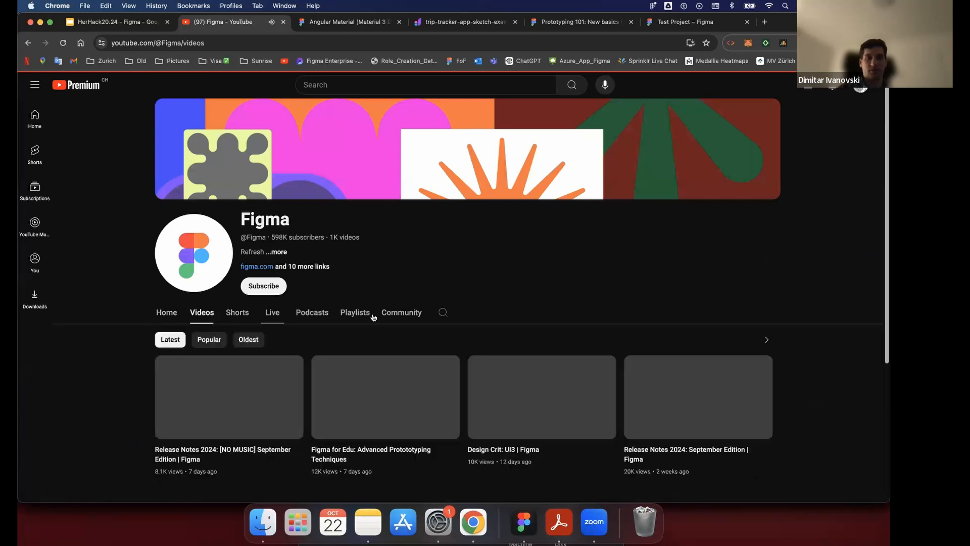
{"action": "left_click", "coordinate": [367, 316]}
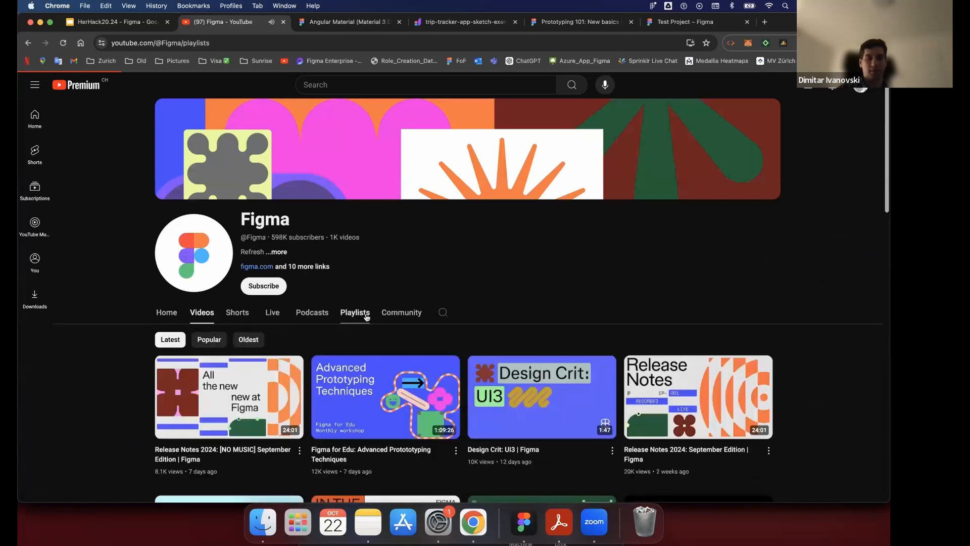
- Look through the channel's created playlists for tutorials on design systems, auto layout, components and prototyping
{"action": "scroll", "coordinate": [411, 273], "scroll_direction": "down", "scroll_amount": 5}
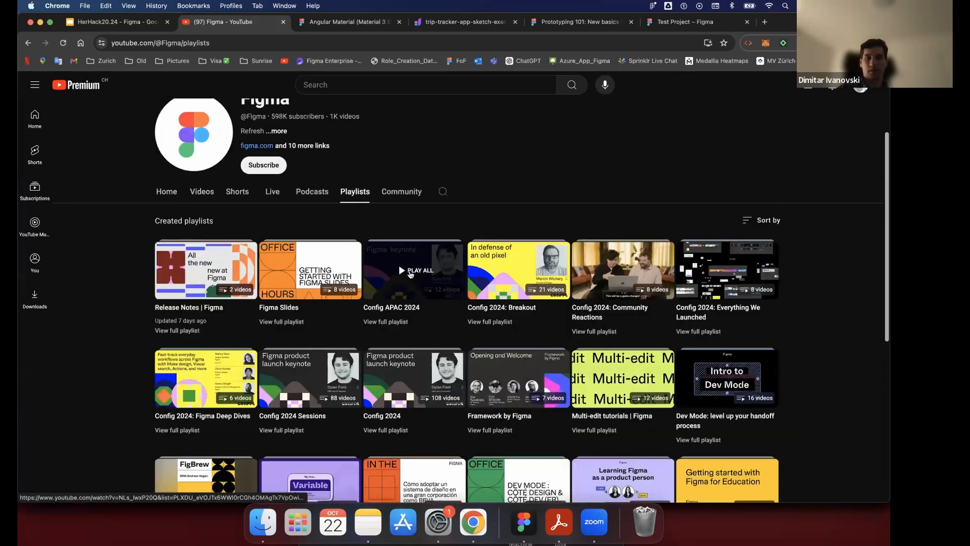
{"action": "scroll", "coordinate": [410, 274], "scroll_direction": "down", "scroll_amount": 6}
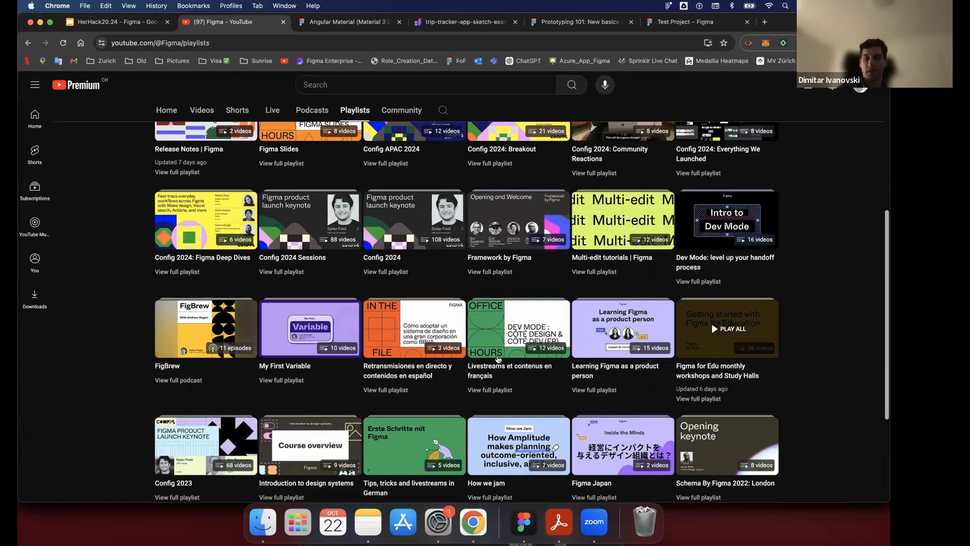
{"action": "scroll", "coordinate": [263, 376], "scroll_direction": "down", "scroll_amount": 3}
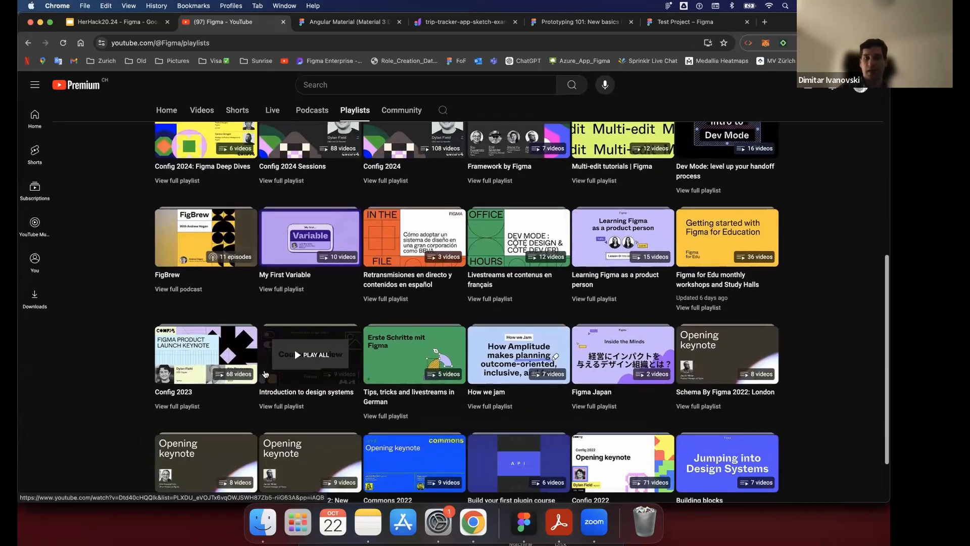
{"action": "scroll", "coordinate": [265, 375], "scroll_direction": "down", "scroll_amount": 3}
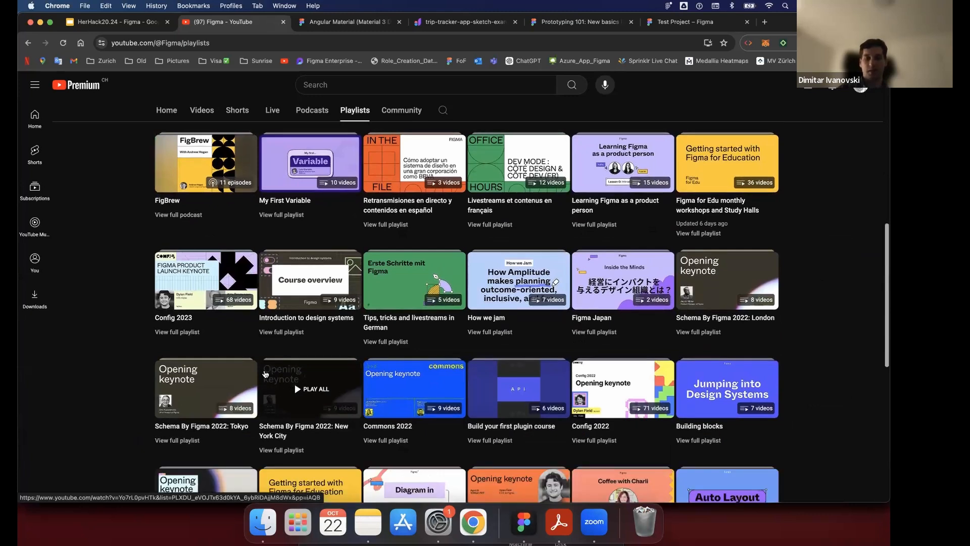
{"action": "scroll", "coordinate": [264, 375], "scroll_direction": "down", "scroll_amount": 5}
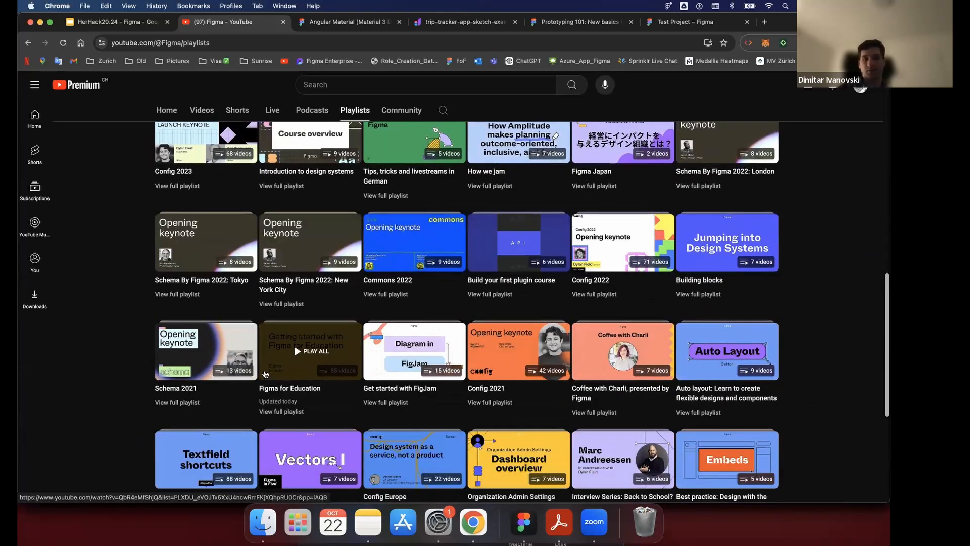
{"action": "scroll", "coordinate": [264, 374], "scroll_direction": "down", "scroll_amount": 3}
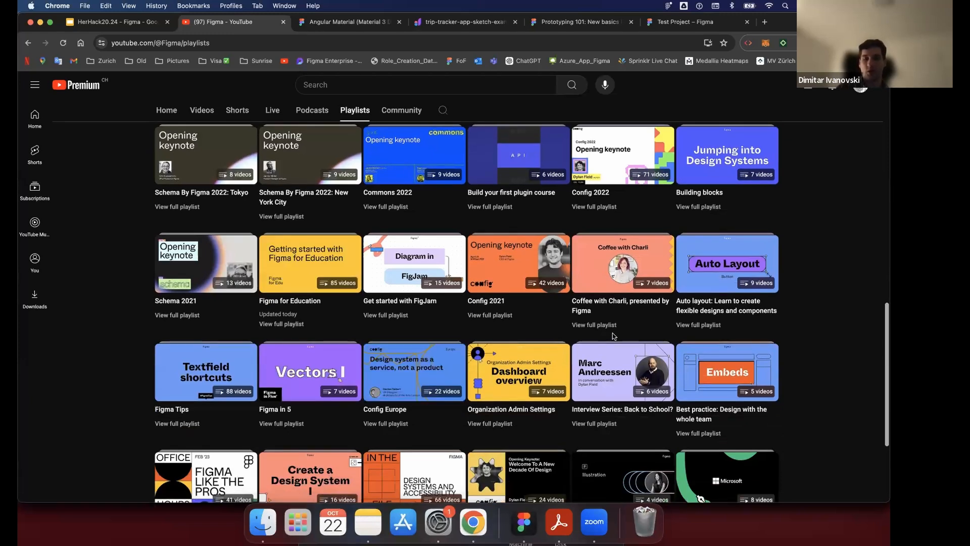
{"action": "scroll", "coordinate": [731, 338], "scroll_direction": "down", "scroll_amount": 2}
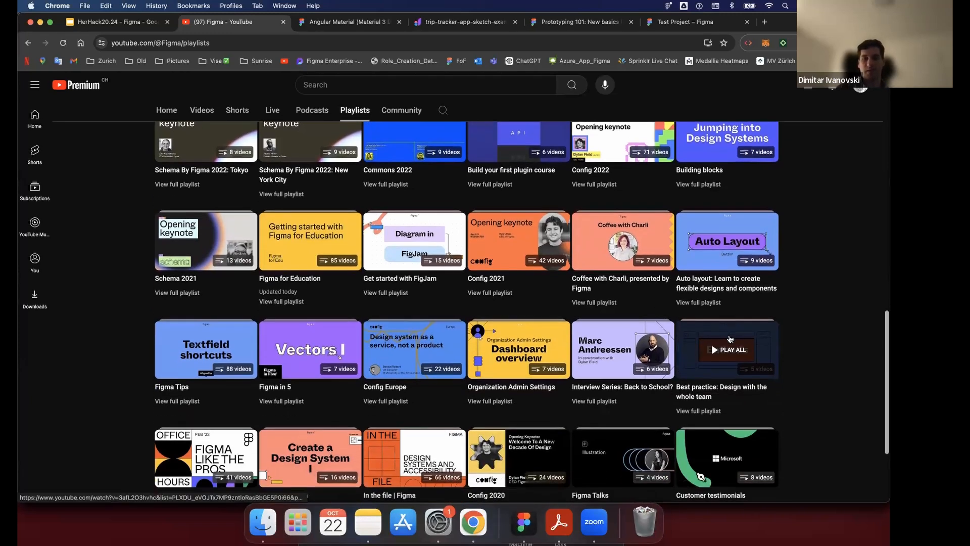
{"action": "scroll", "coordinate": [730, 339], "scroll_direction": "down", "scroll_amount": 2}
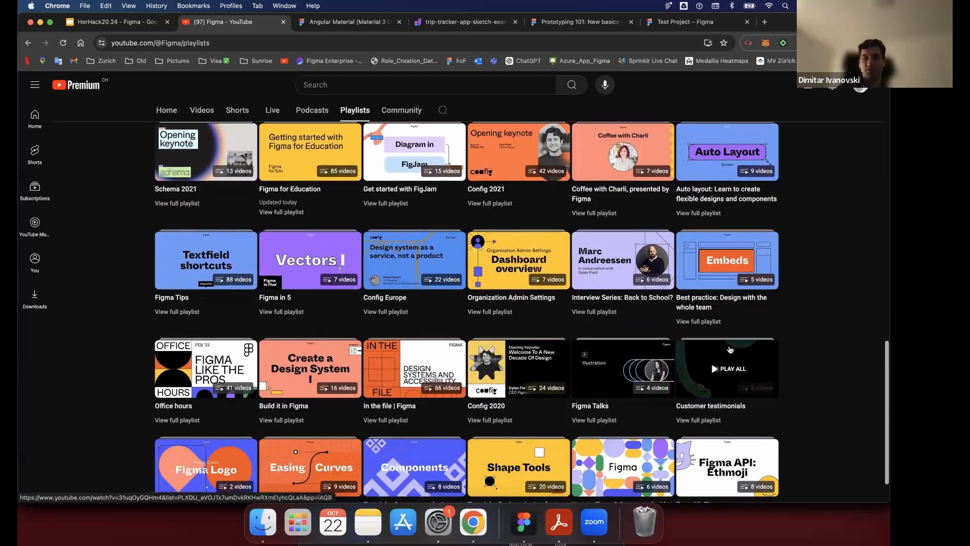
{"action": "scroll", "coordinate": [730, 349], "scroll_direction": "down", "scroll_amount": 2}
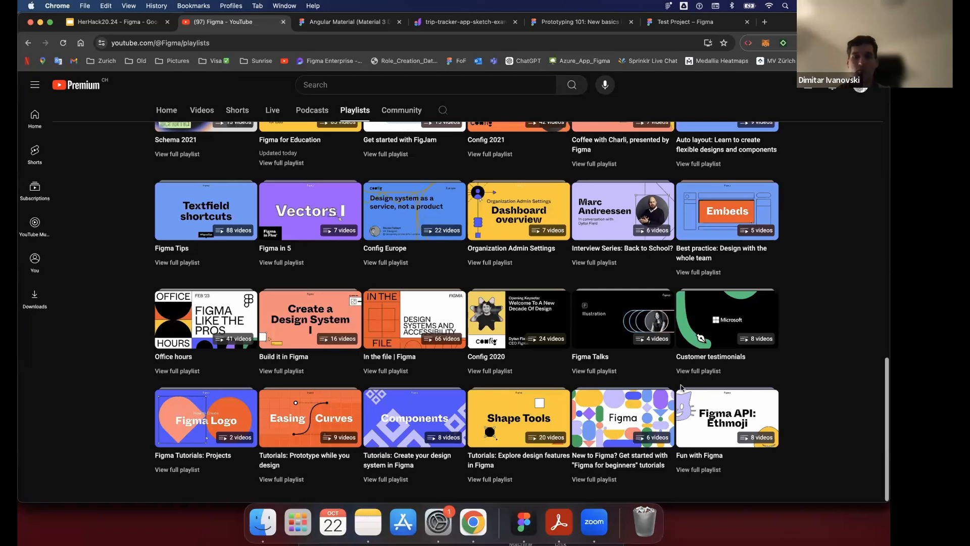
- Switch to the Figma app and open the sharing options of the presented prototype
{"action": "left_click", "coordinate": [525, 532]}
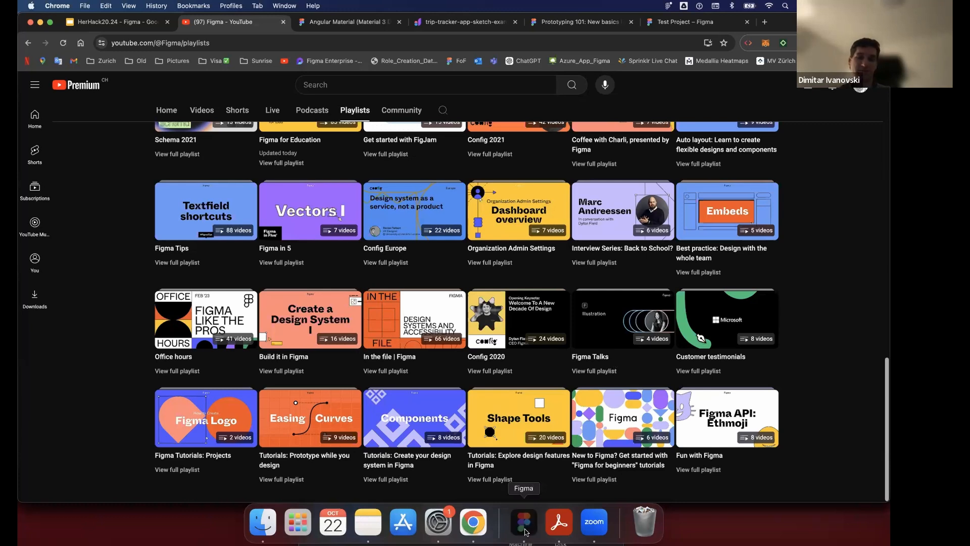
{"action": "left_click", "coordinate": [791, 42]}
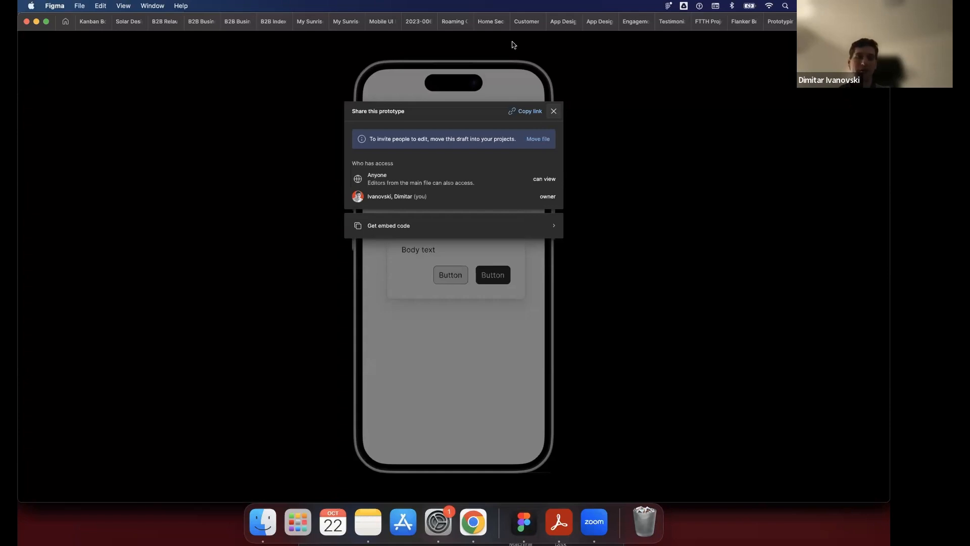
- Place an Avatar Group from the Simple Design System's Avatars in the lower part of the iPhone 16 - 1 frame
{"action": "left_click", "coordinate": [782, 23]}
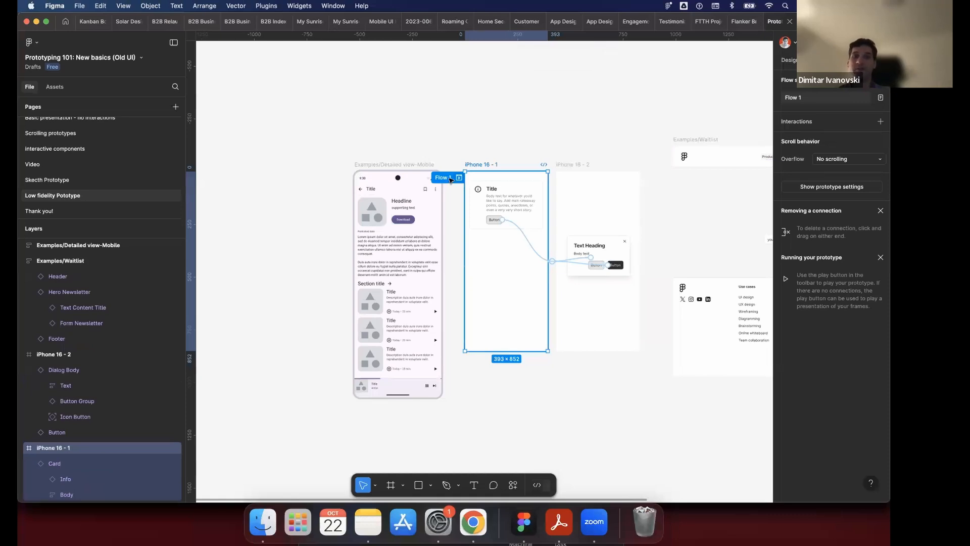
{"action": "scroll", "coordinate": [513, 210], "scroll_direction": "down", "scroll_amount": 4}
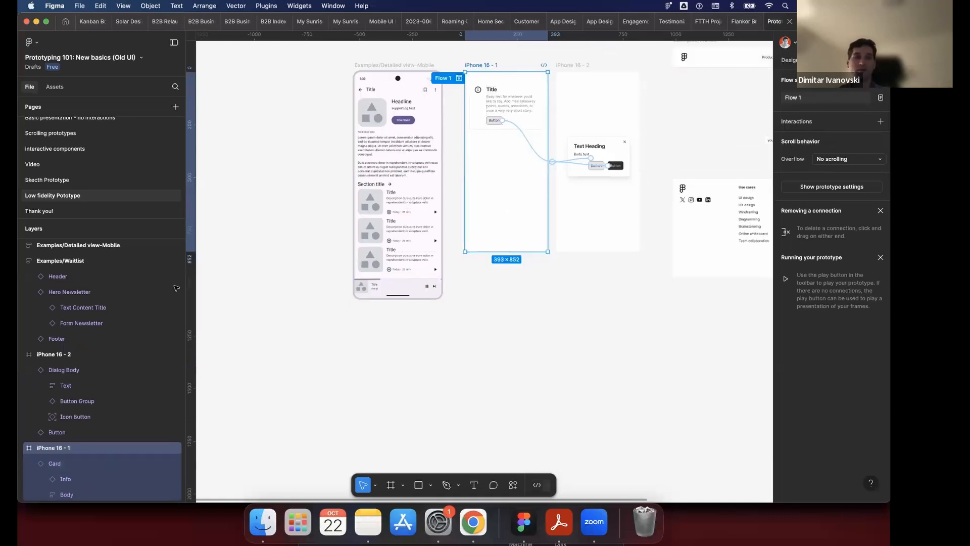
{"action": "left_click", "coordinate": [59, 88]}
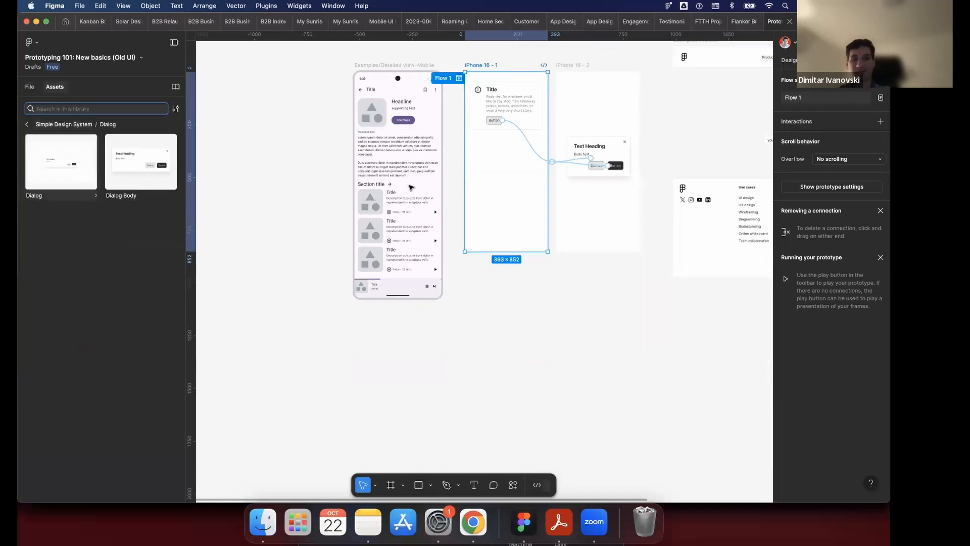
{"action": "left_click_drag", "start_coordinate": [411, 188], "coordinate": [128, 212]}
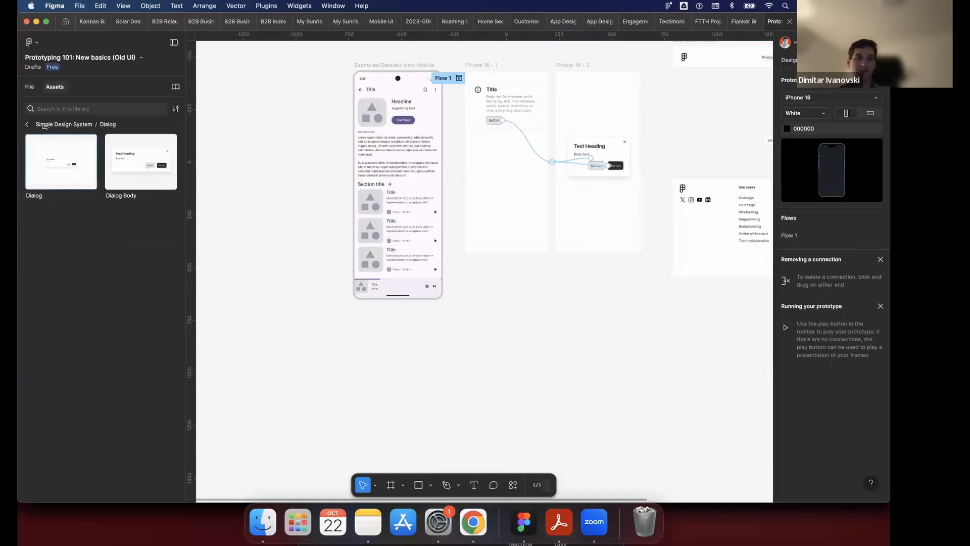
{"action": "left_click", "coordinate": [27, 124]}
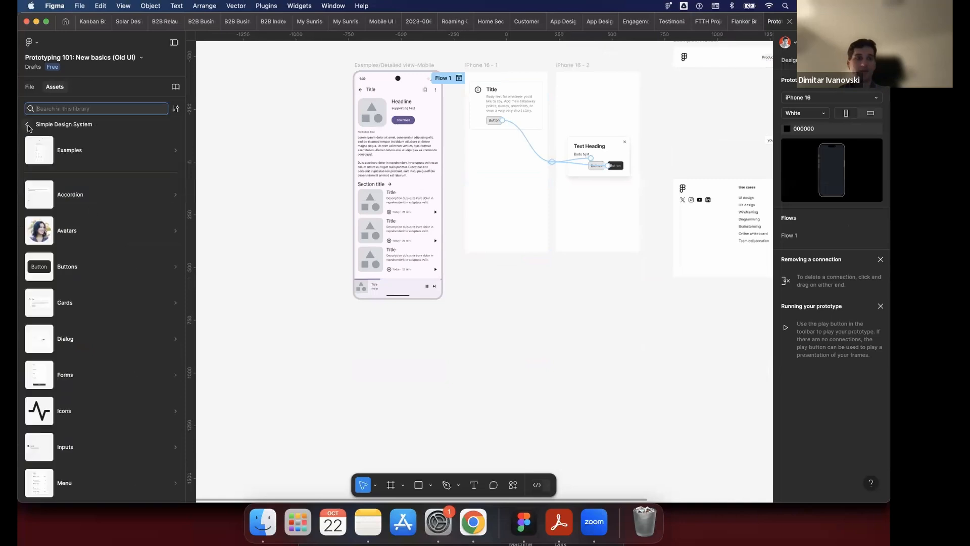
{"action": "left_click", "coordinate": [73, 234]}
{"action": "left_click_drag", "start_coordinate": [61, 235], "coordinate": [491, 192]}
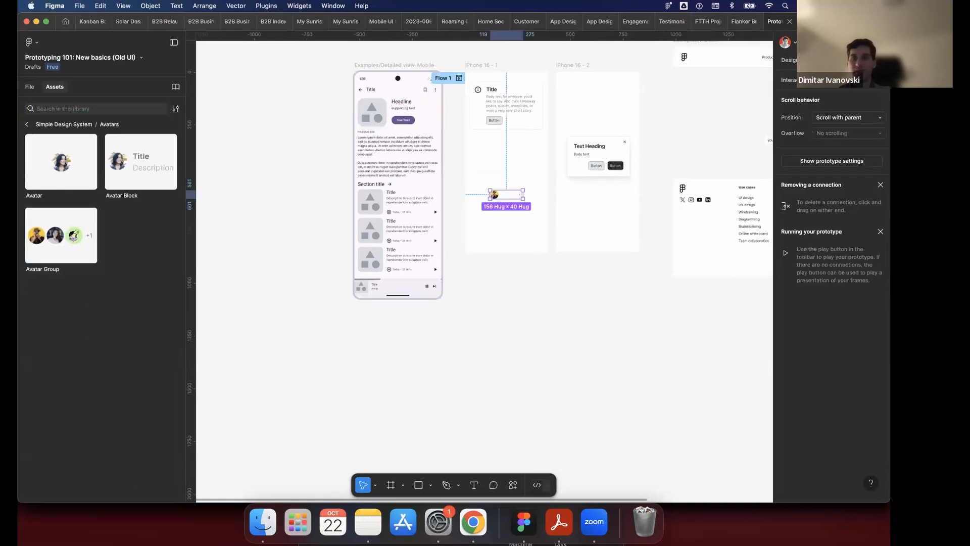
- Preview the updated prototype without the sharing dialog and go from the Text Heading dialog back to the first screen
{"action": "left_click", "coordinate": [810, 21]}
{"action": "left_click", "coordinate": [553, 111]}
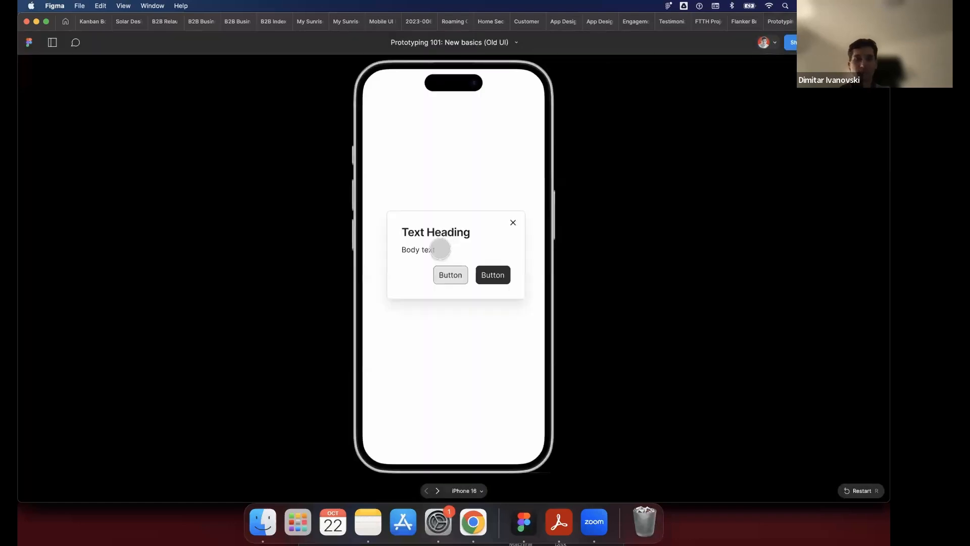
{"action": "left_click", "coordinate": [441, 249]}
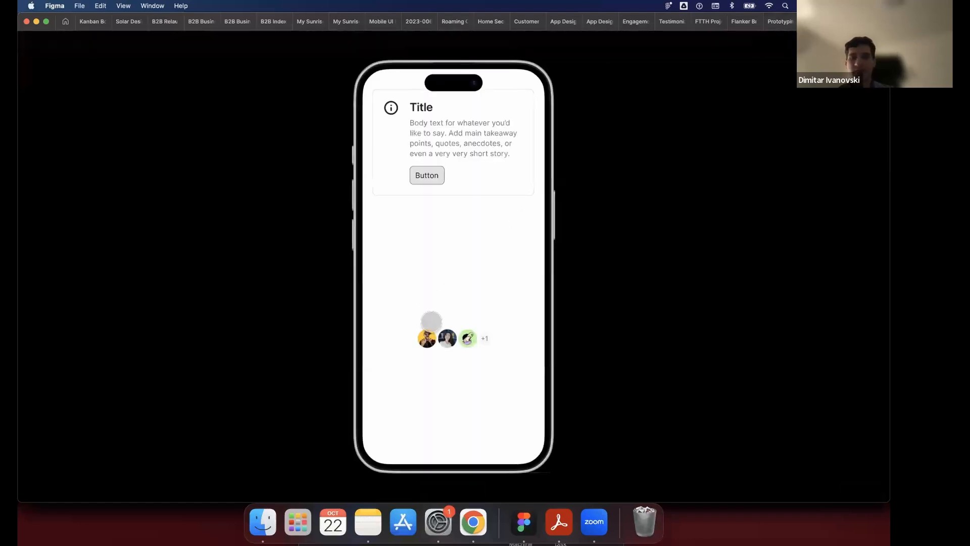
{"action": "left_click", "coordinate": [487, 224]}
- Copy the prototype's share link and close the sharing dialog
{"action": "left_click", "coordinate": [791, 43]}
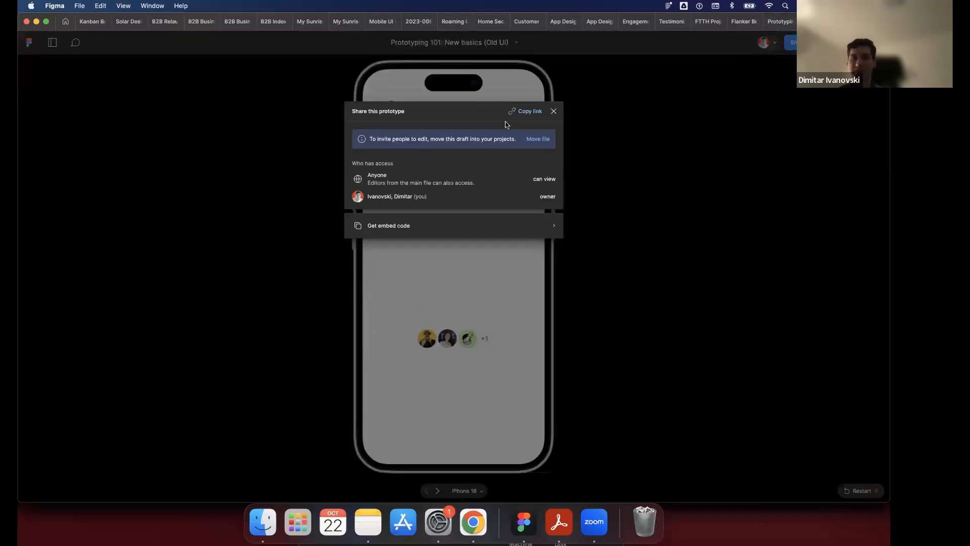
{"action": "left_click", "coordinate": [525, 111]}
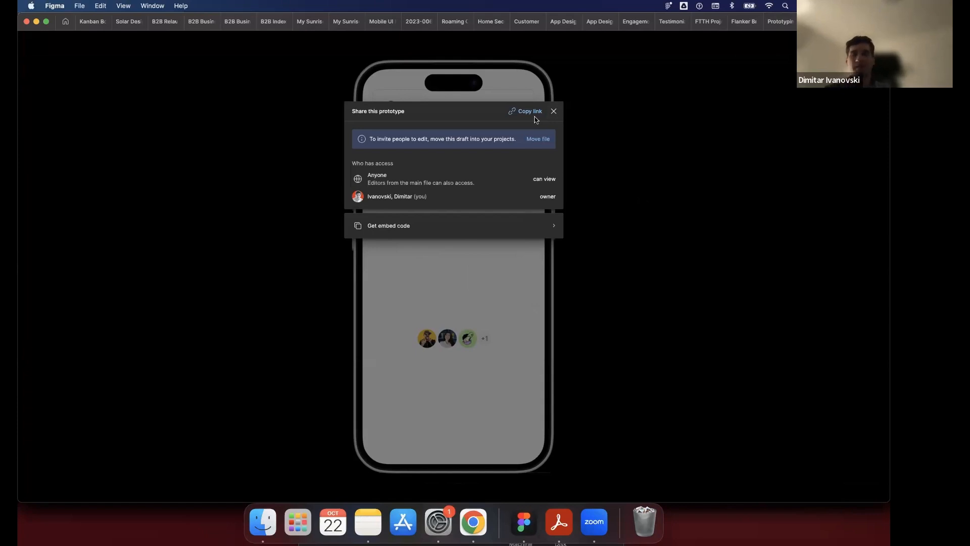
{"action": "left_click", "coordinate": [554, 112]}
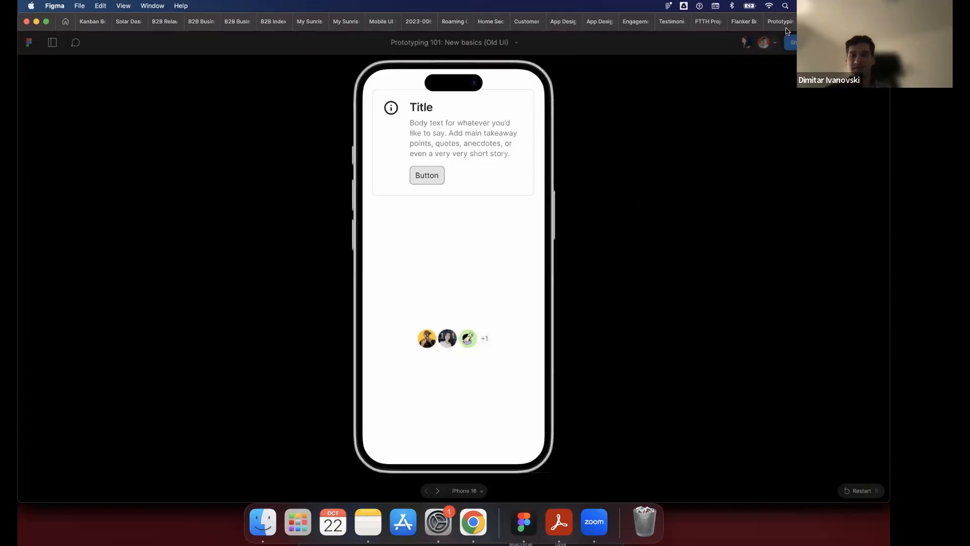
- Return to the Prototyping 101 design file and add a long series of blank pages, up to Page 35
{"action": "mouse_move", "coordinate": [776, 25]}
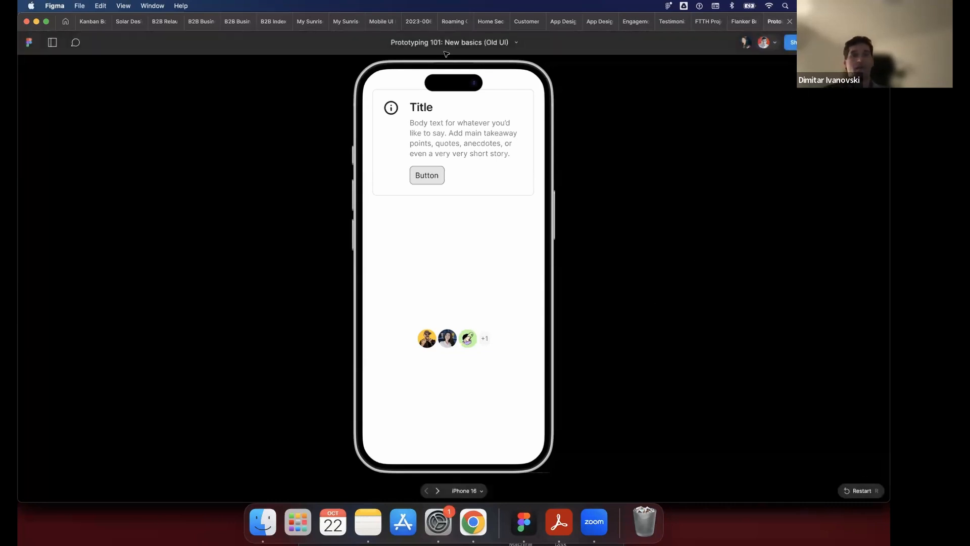
{"action": "left_click", "coordinate": [772, 22]}
{"action": "left_click", "coordinate": [262, 58]}
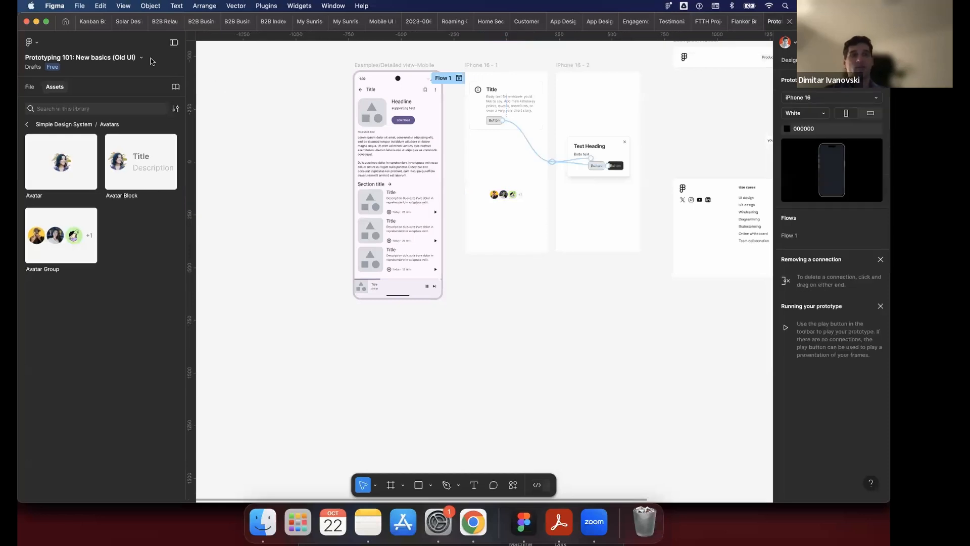
{"action": "left_click", "coordinate": [31, 87]}
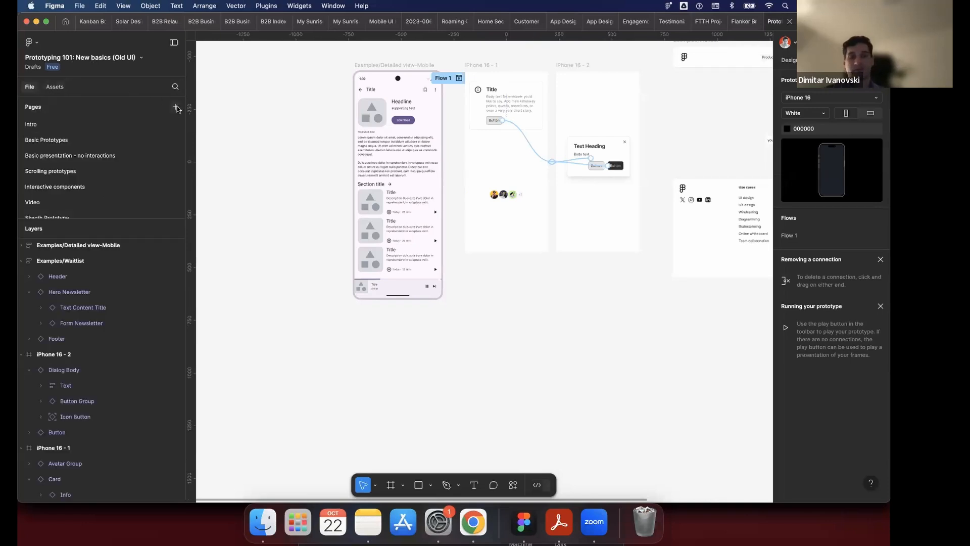
{"action": "left_click", "coordinate": [177, 108]}
{"action": "left_click", "coordinate": [176, 107]}
{"action": "left_click", "coordinate": [177, 107]}
{"action": "left_click", "coordinate": [177, 108]}
{"action": "left_click", "coordinate": [176, 107]}
{"action": "left_click", "coordinate": [176, 107]}
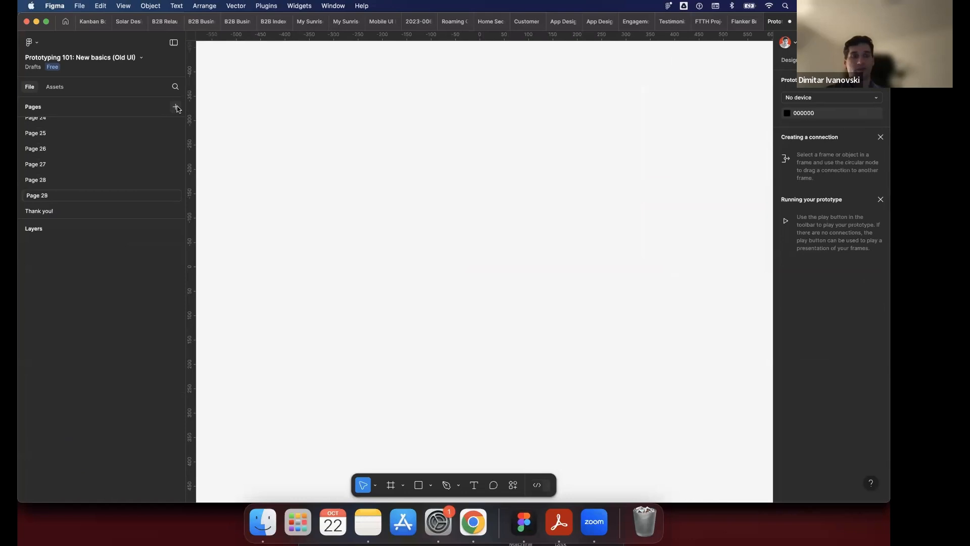
{"action": "left_click", "coordinate": [176, 107]}
{"action": "left_click", "coordinate": [176, 108]}
{"action": "left_click", "coordinate": [177, 108]}
{"action": "left_click", "coordinate": [177, 108]}
{"action": "left_click", "coordinate": [176, 108]}
{"action": "left_click", "coordinate": [177, 107]}
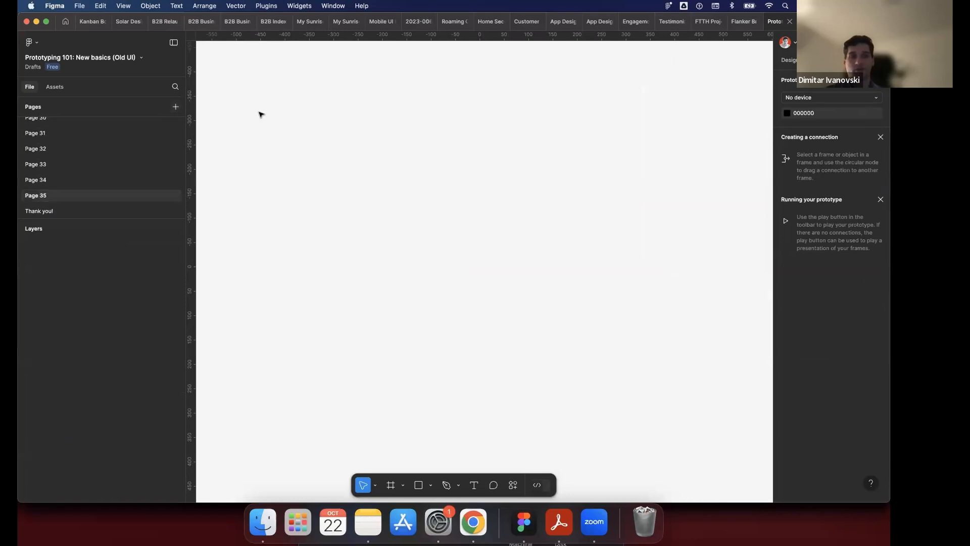